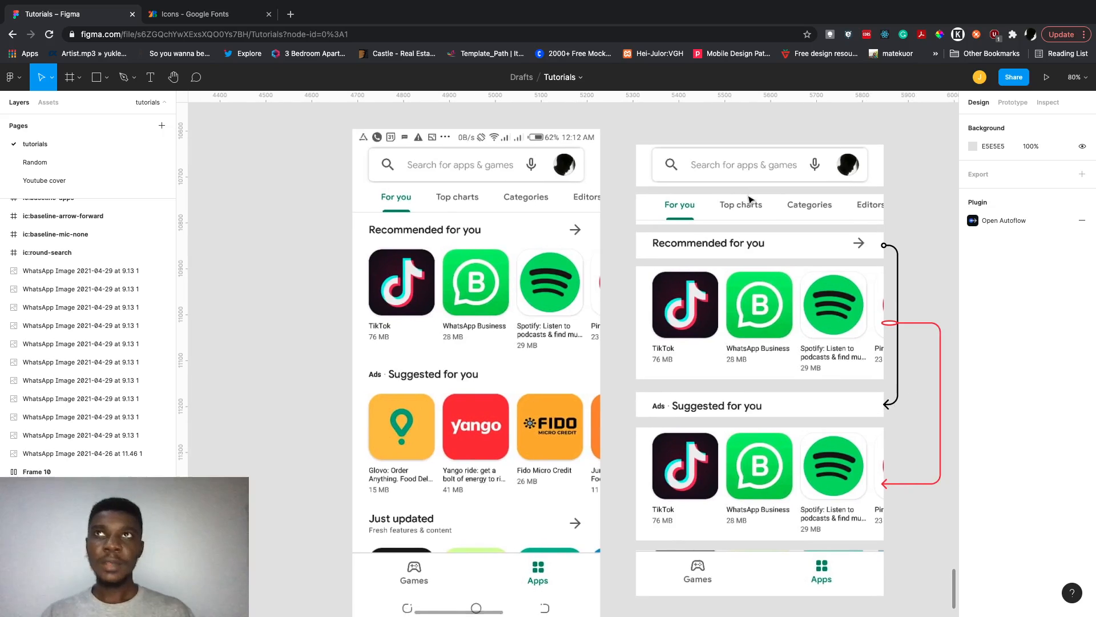
# Inspect how the search bar section was cropped from the full app screenshot, leaving the crop unchanged.
pyautogui.click(658, 171)
pyautogui.click(658, 171)
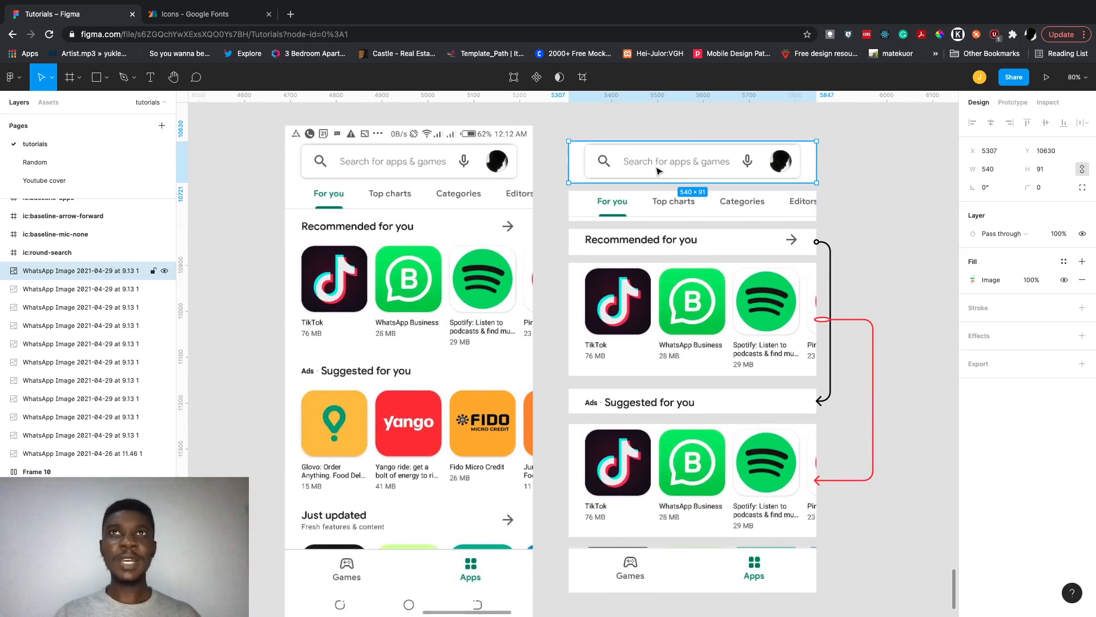
pyautogui.doubleClick(658, 171)
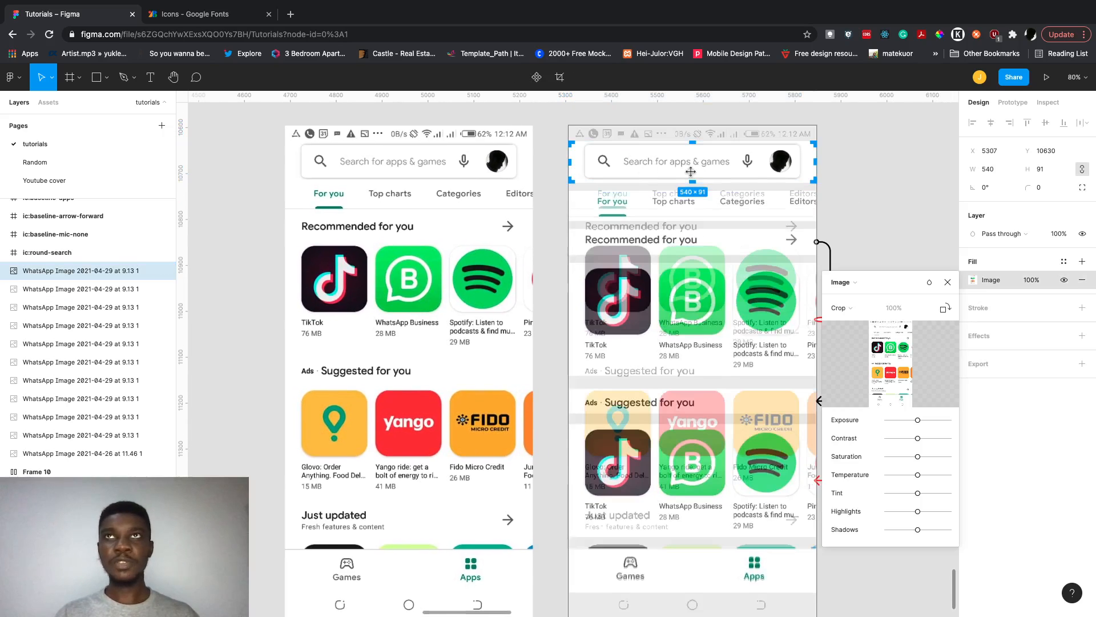
pyautogui.press('Escape')
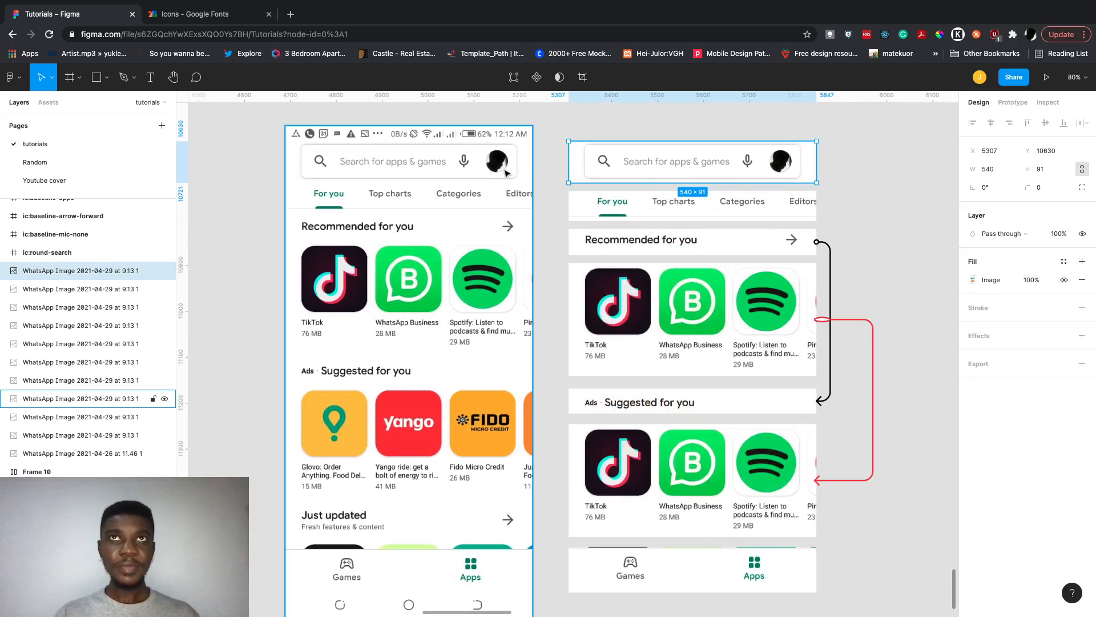
pyautogui.click(558, 174)
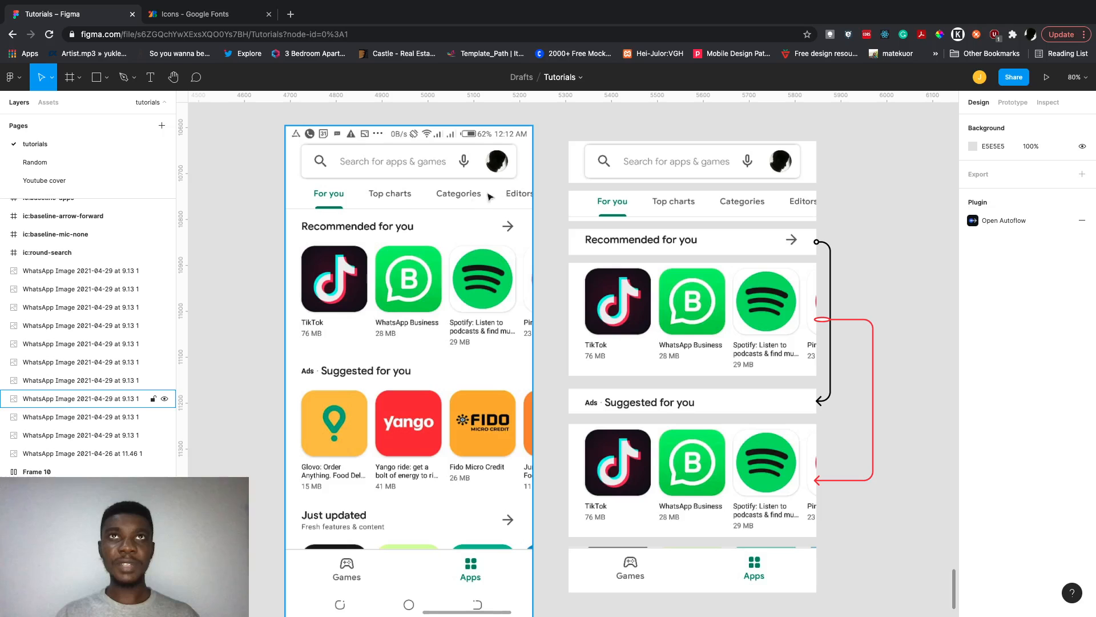
pyautogui.scroll(-1, 596, 175)
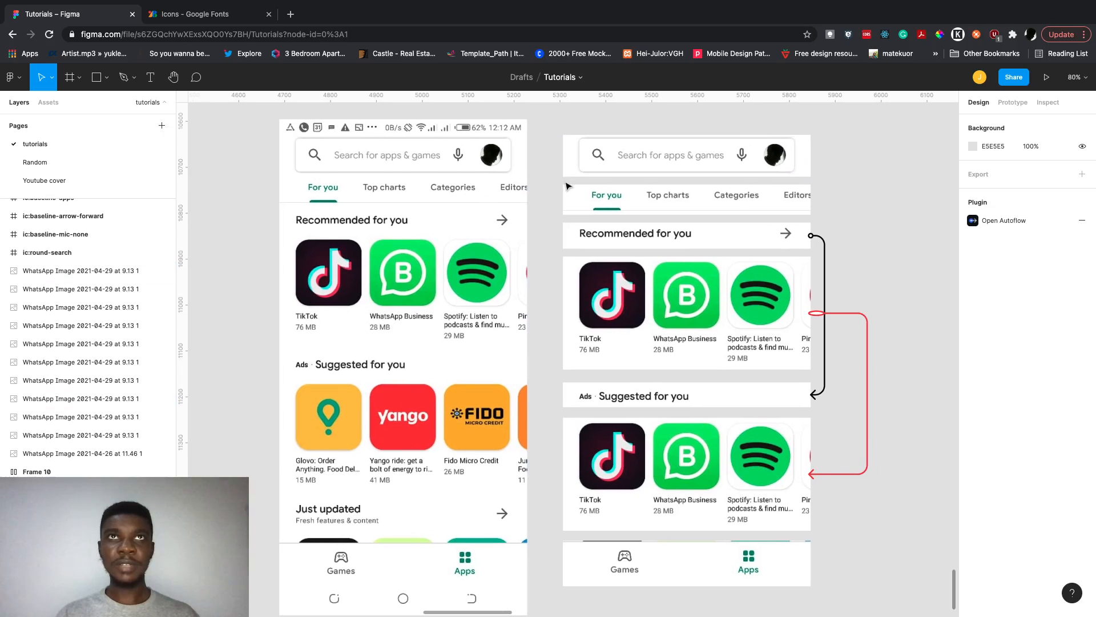
# Examine the separate crops of the search bar, the tab row and the "Recommended for you" and "Suggested for you" headers.
pyautogui.click(609, 174)
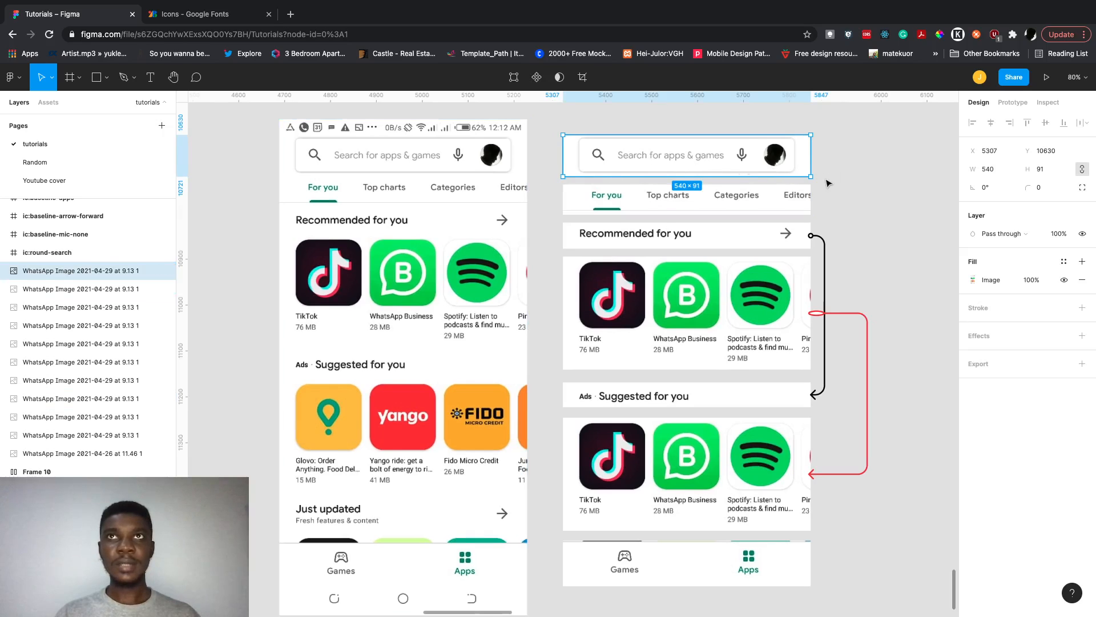
pyautogui.scroll(-1, 760, 208)
pyautogui.click(747, 203)
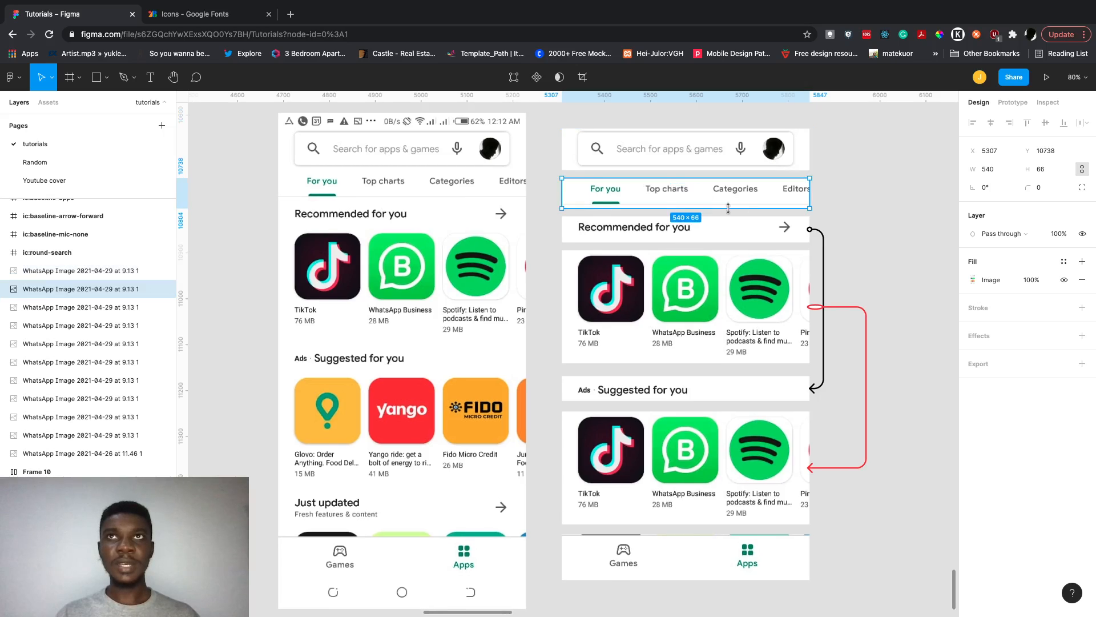
pyautogui.click(722, 240)
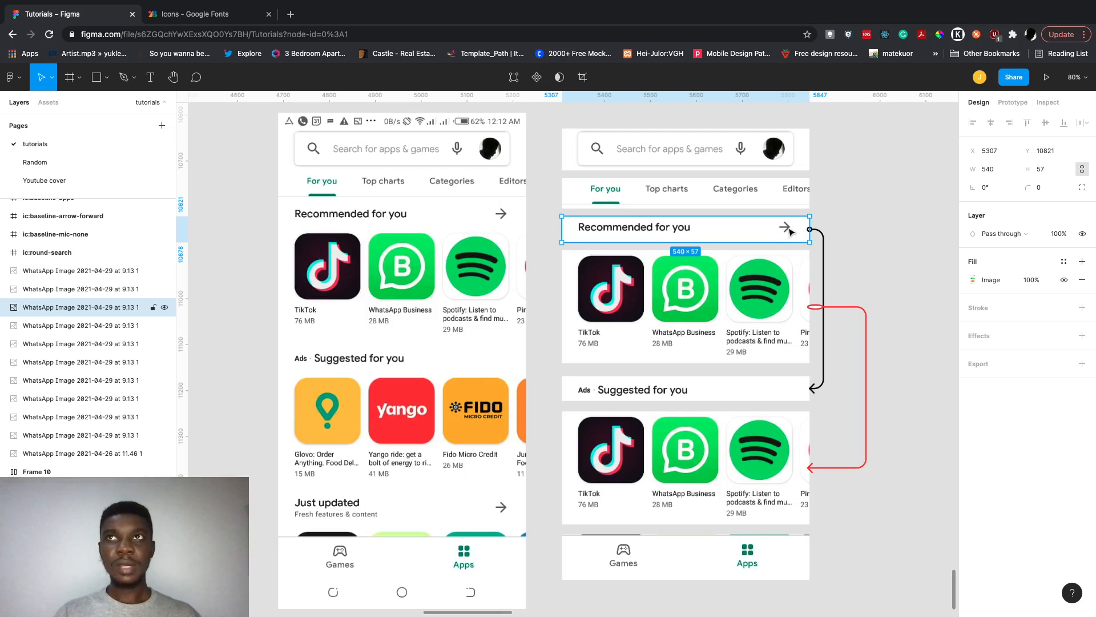
pyautogui.scroll(-2, 788, 234)
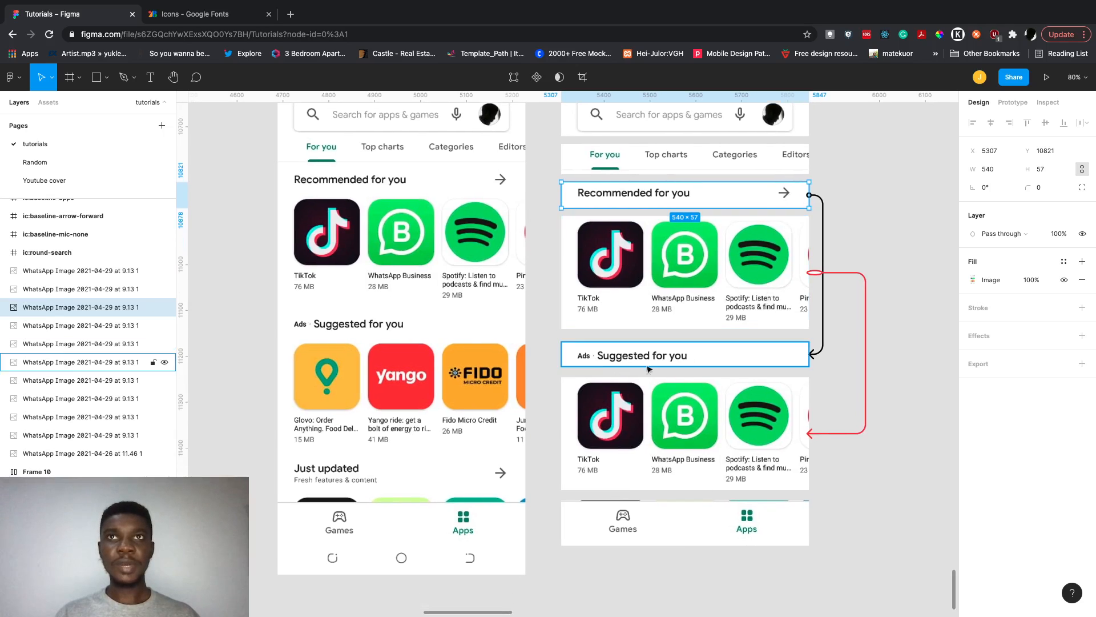
pyautogui.click(625, 357)
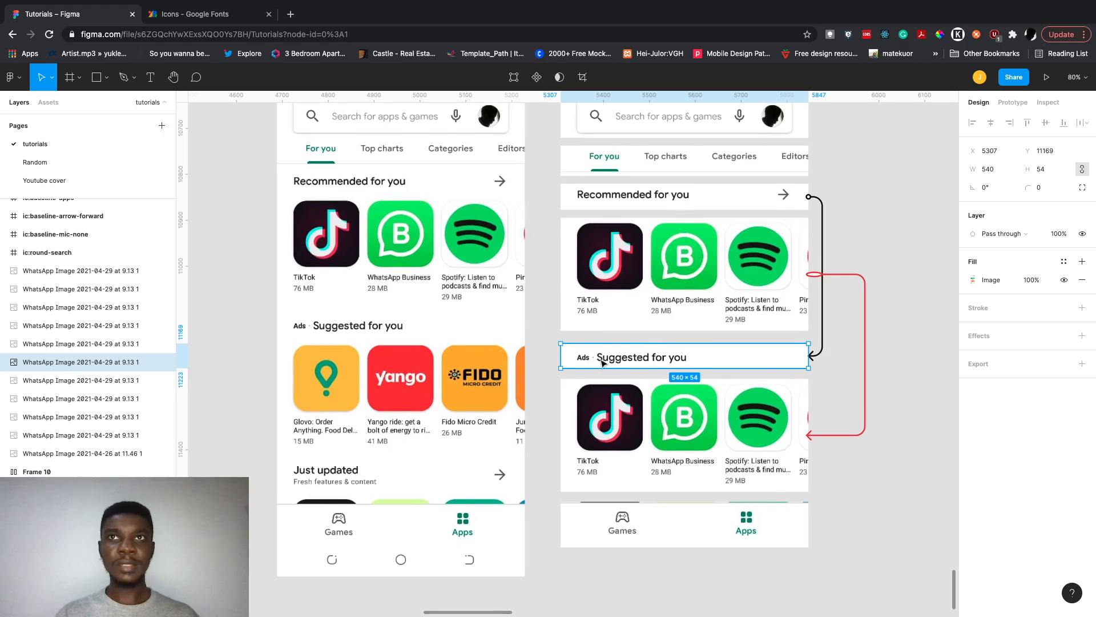
pyautogui.scroll(1, 593, 371)
pyautogui.scroll(1, 574, 388)
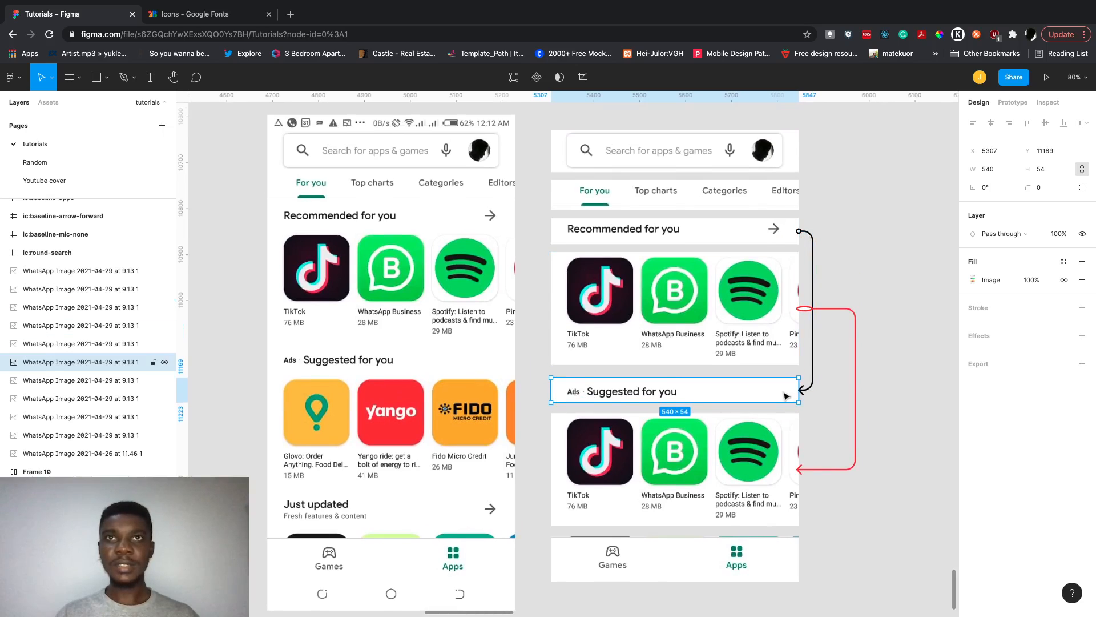
# Examine the two app list crops, the red connector linking them and the bottom navigation bar.
pyautogui.scroll(-1, 787, 394)
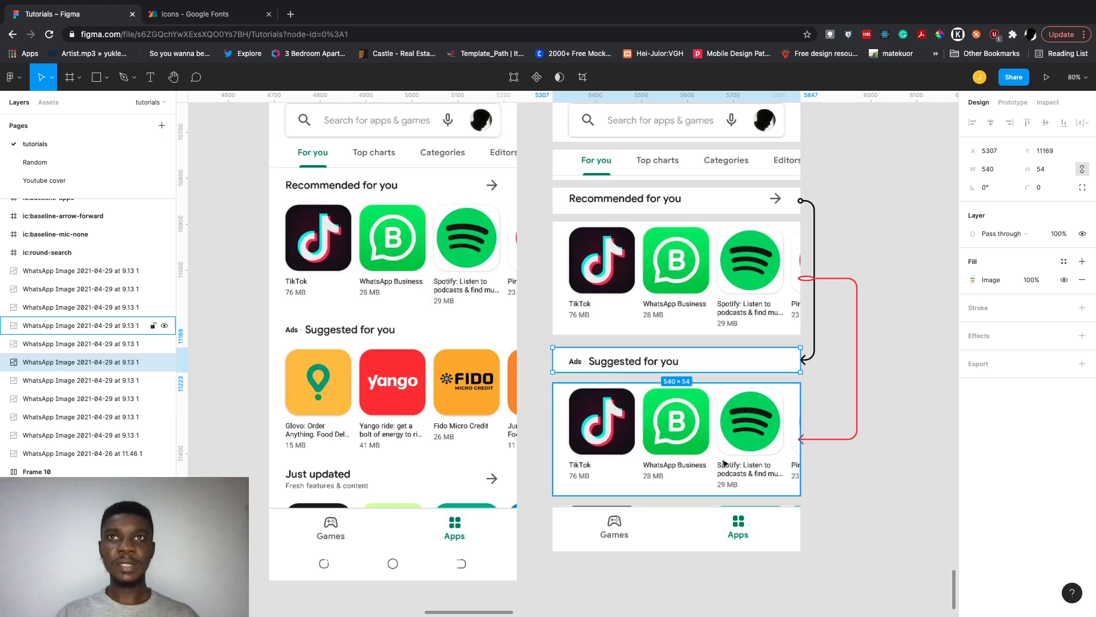
pyautogui.click(688, 464)
pyautogui.click(570, 267)
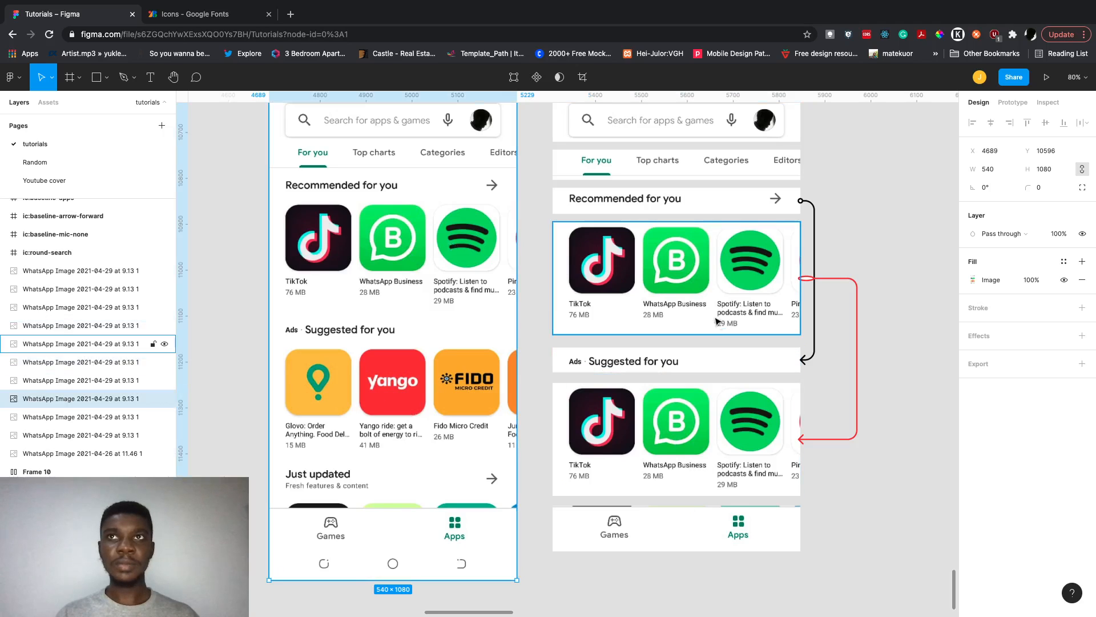
pyautogui.click(856, 351)
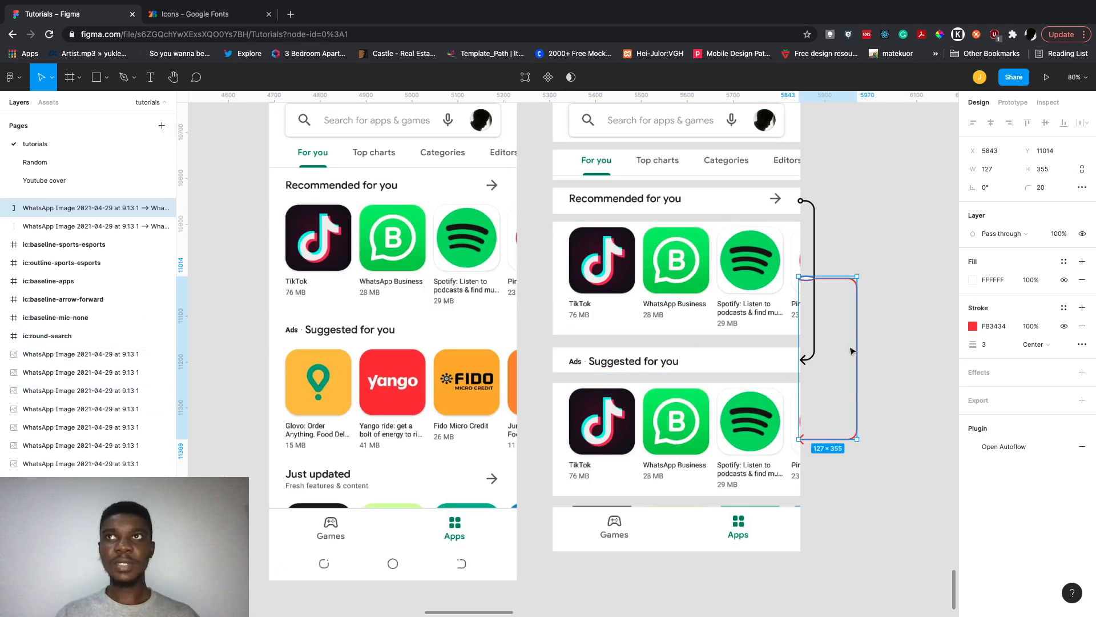
pyautogui.scroll(-1, 772, 424)
pyautogui.scroll(-1, 771, 422)
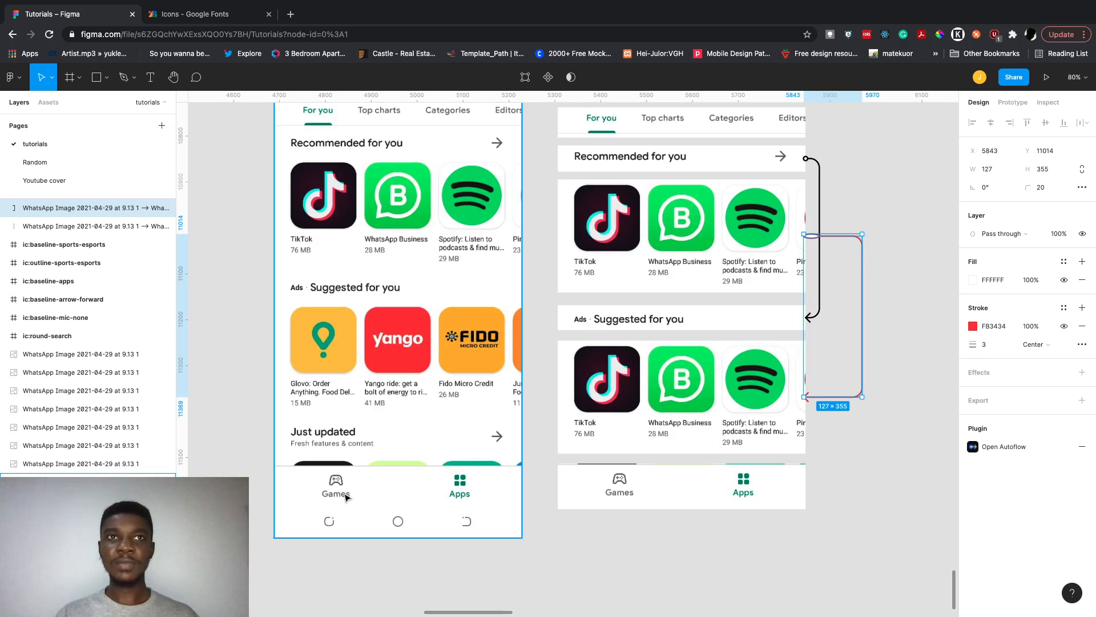
pyautogui.scroll(2, 660, 500)
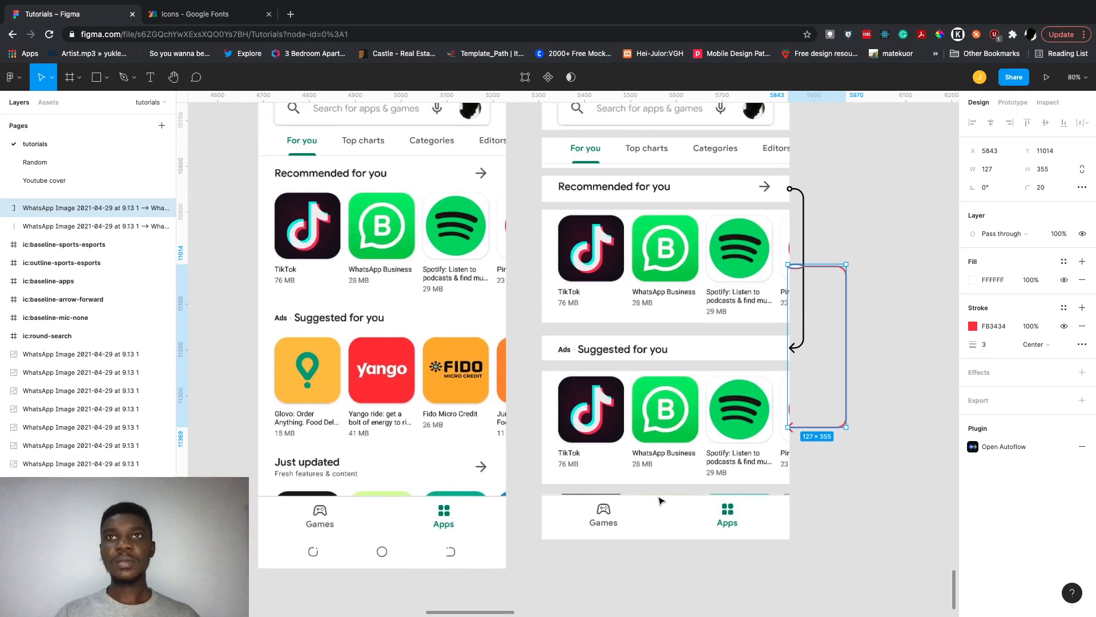
pyautogui.scroll(1, 661, 500)
pyautogui.scroll(-1, 661, 500)
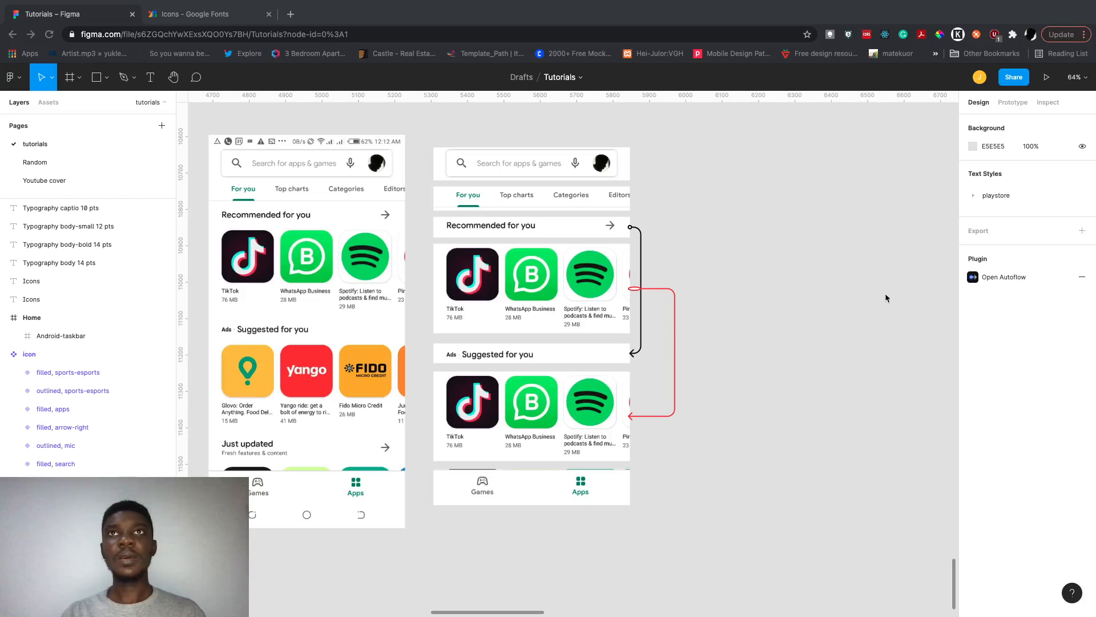
# Examine the icon component set, the typography samples and the Home frame beside the screenshot crops.
pyautogui.hscroll(5, 664, 334)
pyautogui.scroll(2, 664, 334)
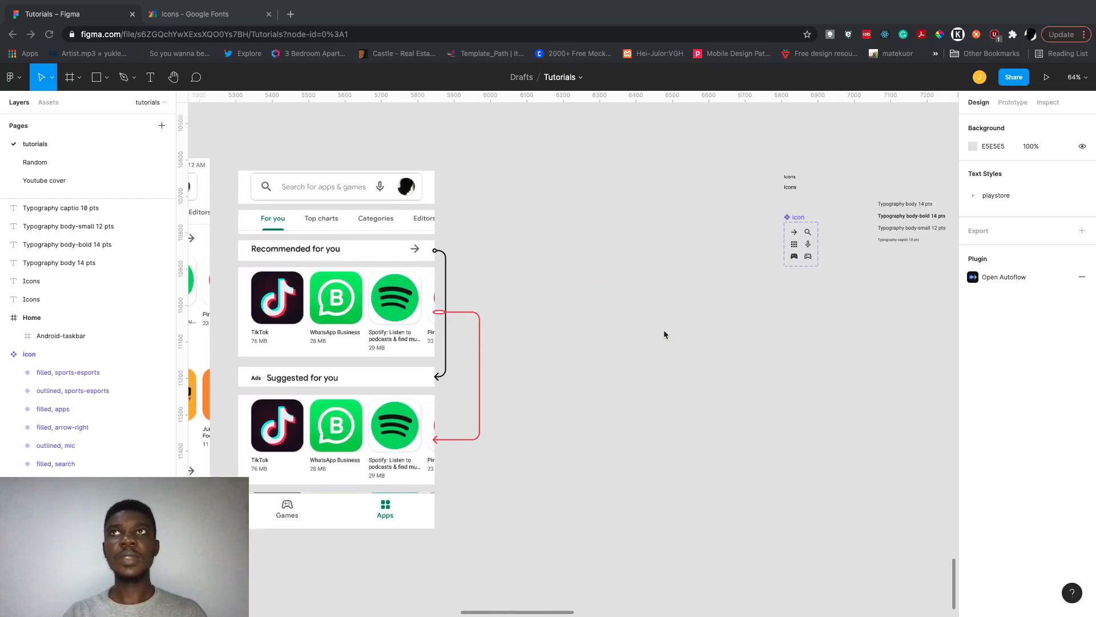
pyautogui.scroll(10, 664, 334)
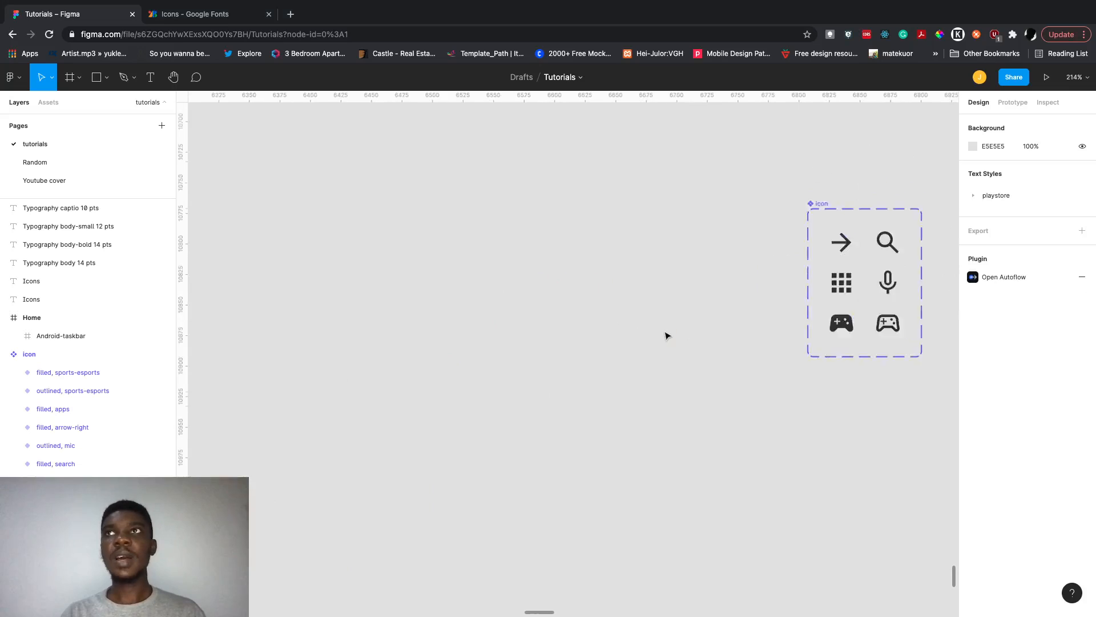
pyautogui.scroll(-10, 667, 336)
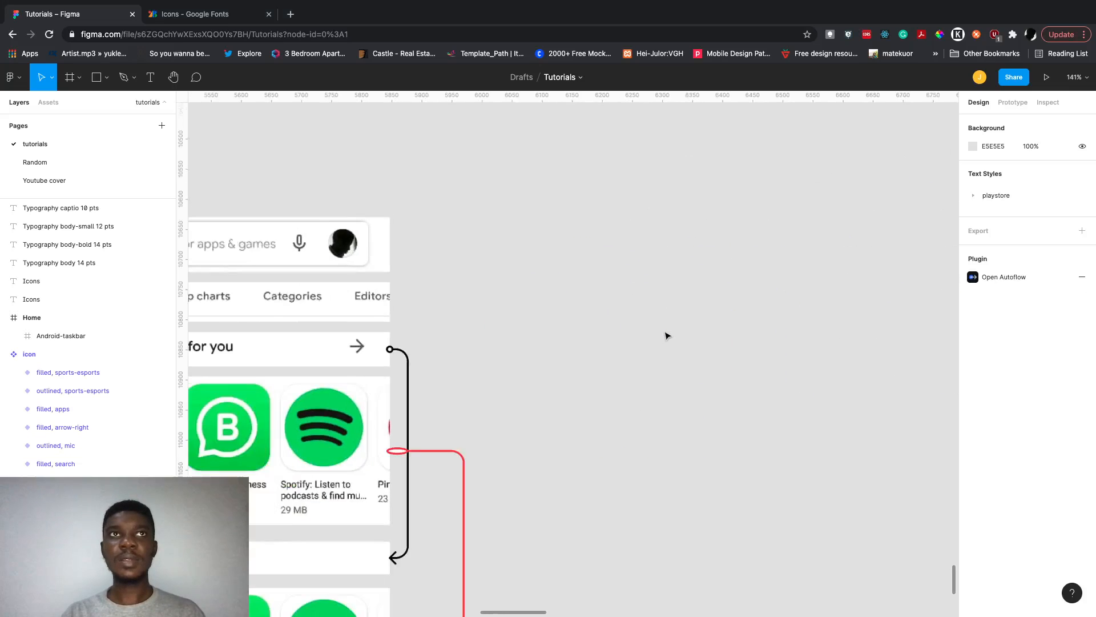
pyautogui.scroll(-2, 578, 367)
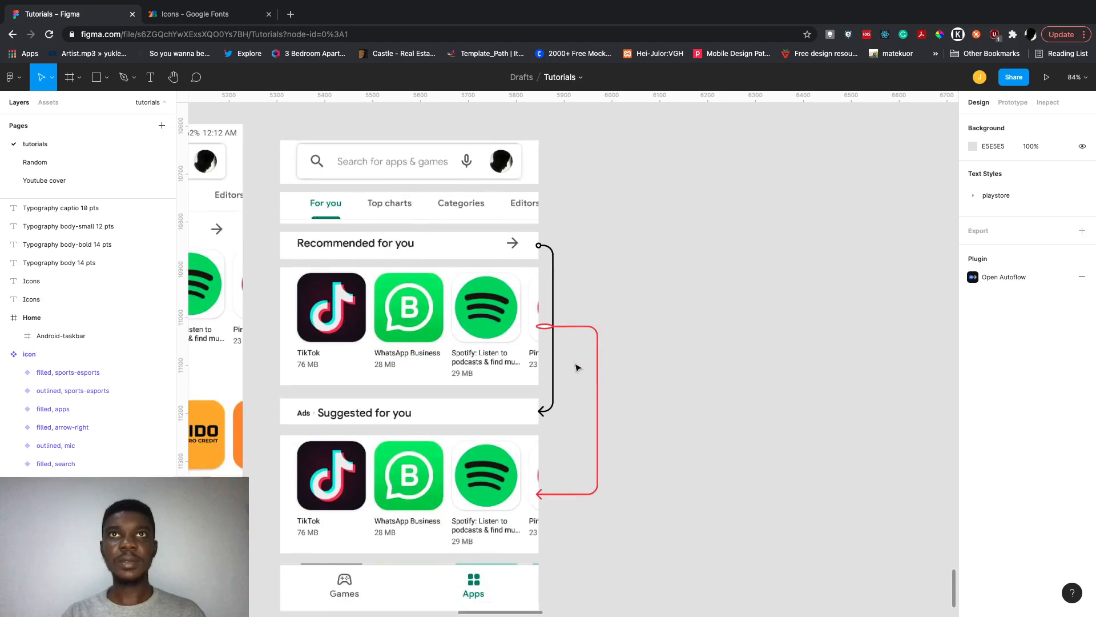
pyautogui.hscroll(1, 578, 367)
pyautogui.hscroll(5, 577, 367)
pyautogui.scroll(4, 577, 367)
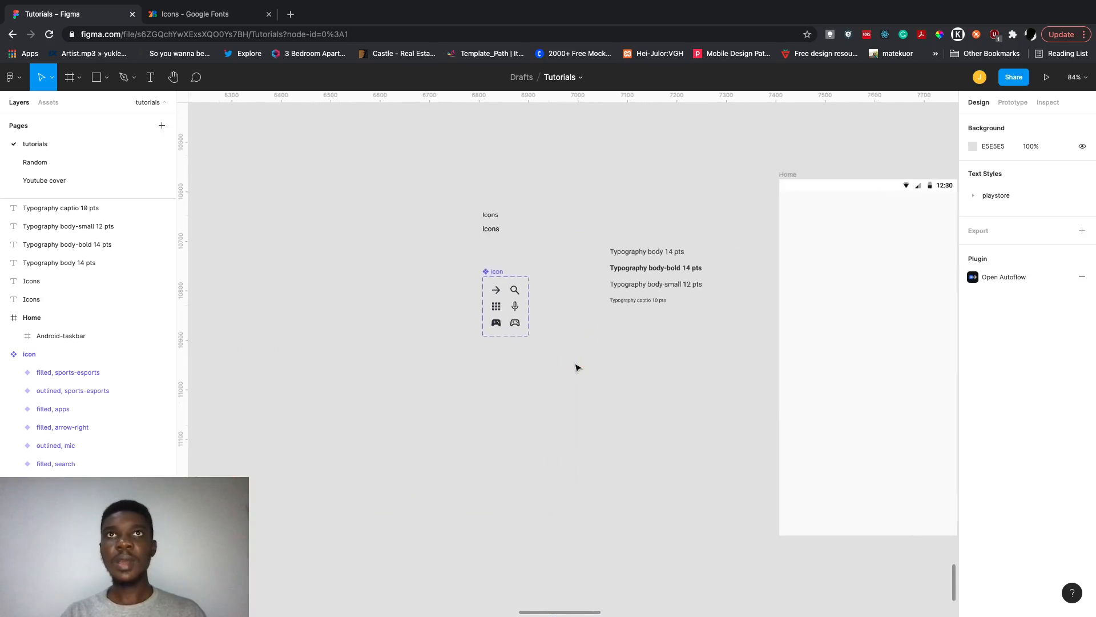
# Move the four typography text samples slightly down as a group, with the first sample at X 7074, Y 10749.
pyautogui.moveTo(676, 355); pyautogui.dragTo(485, 216)
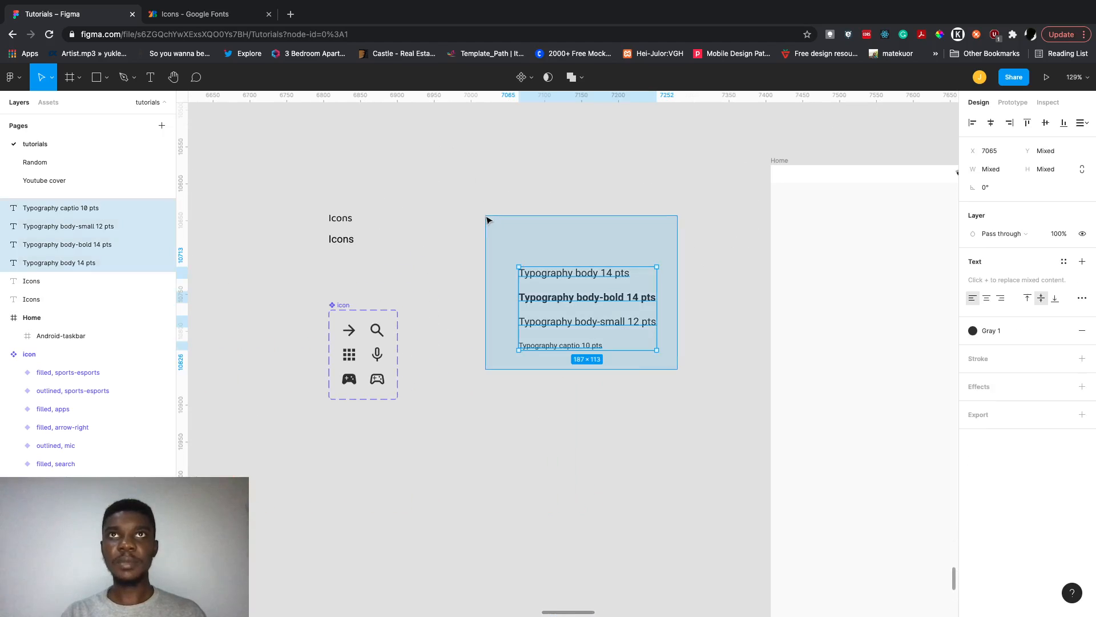
pyautogui.scroll(2, 591, 336)
pyautogui.moveTo(602, 296); pyautogui.dragTo(599, 328)
pyautogui.click(718, 407)
# Check the text styles assigned to the body, body-bold and body-small typography samples.
pyautogui.click(618, 295)
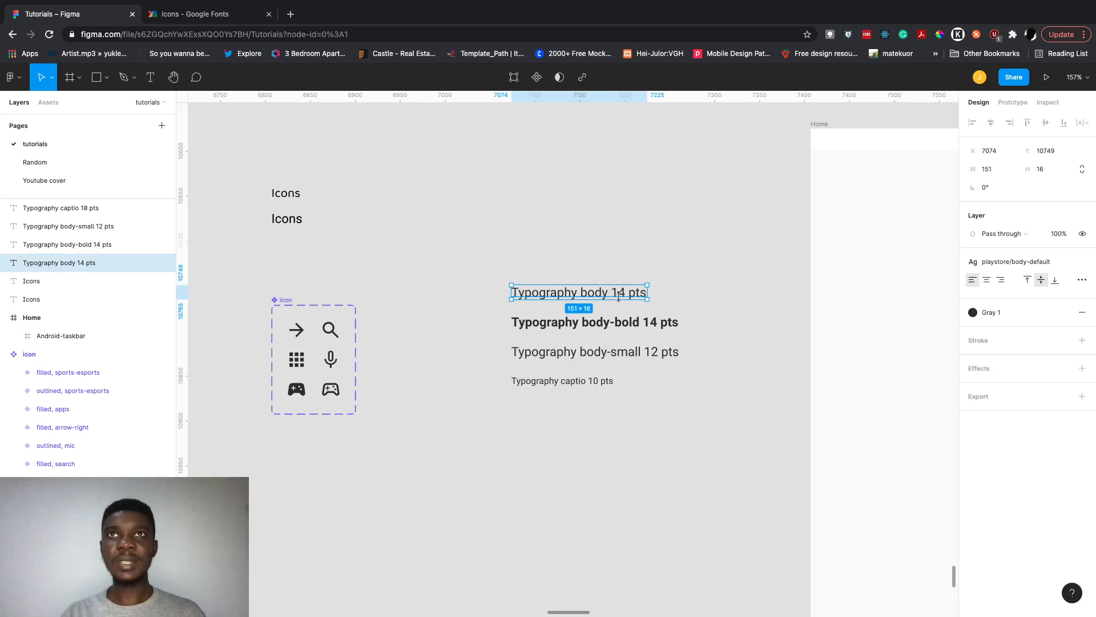
pyautogui.doubleClick(635, 292)
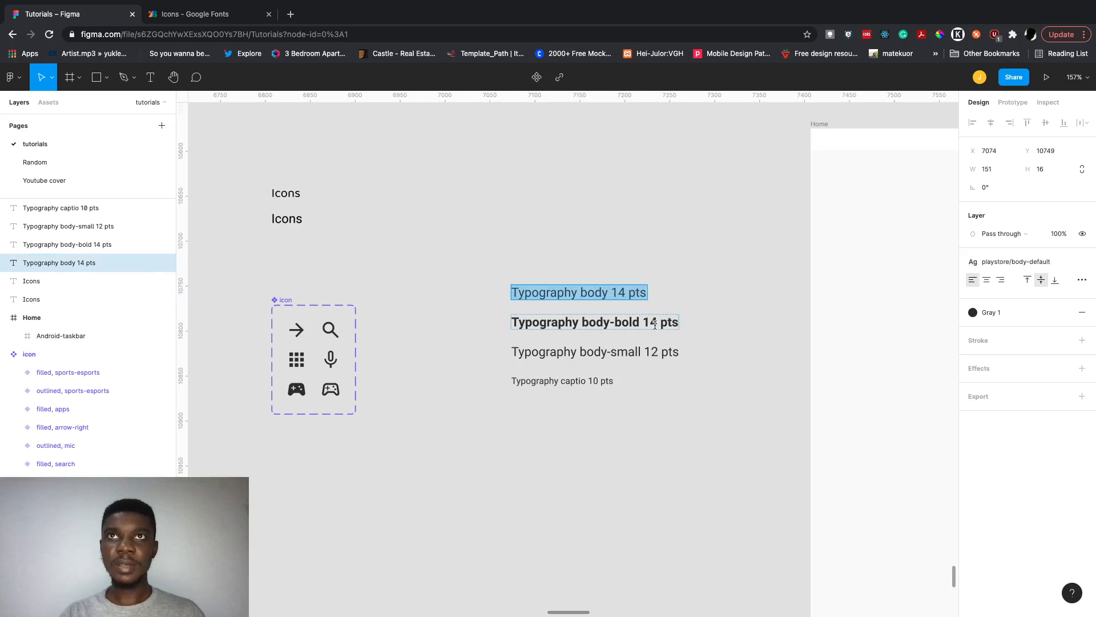
pyautogui.click(637, 324)
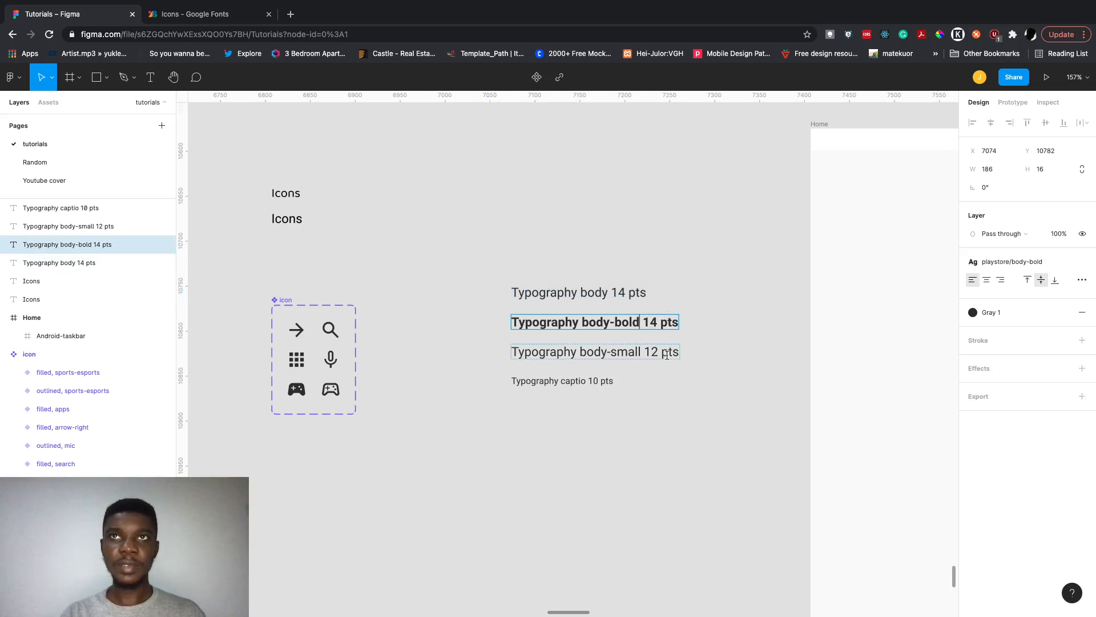
pyautogui.click(667, 354)
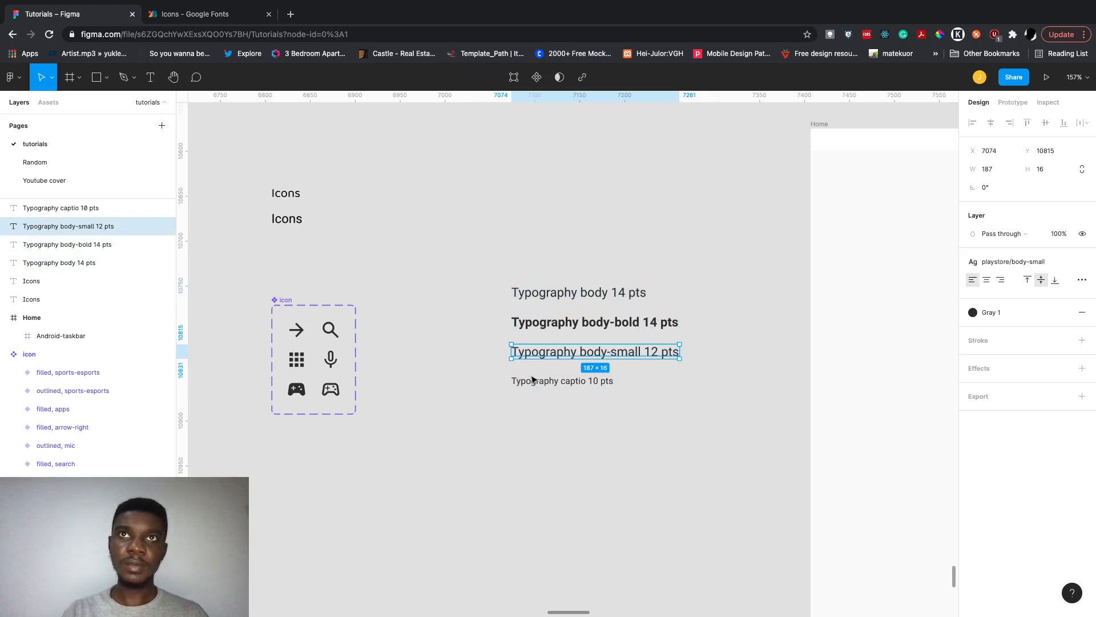
# Correct the 10 pts typography sample's text to "Typography caption 10 pts".
pyautogui.doubleClick(574, 381)
pyautogui.click(586, 381)
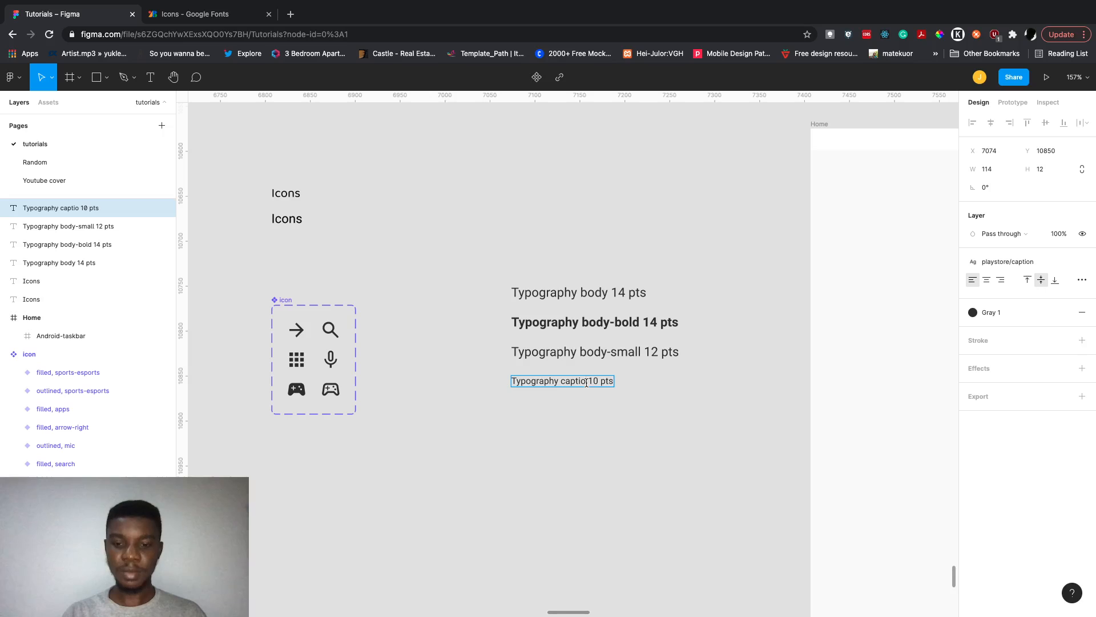
pyautogui.write('n')
pyautogui.press('Escape')
pyautogui.click(668, 418)
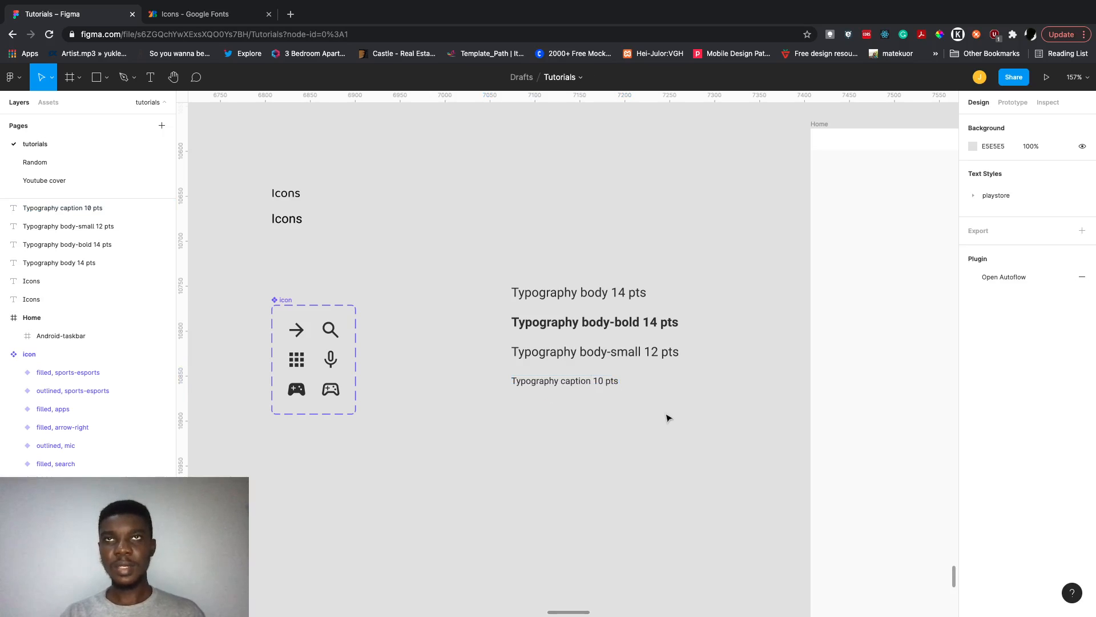
pyautogui.moveTo(668, 418); pyautogui.dragTo(510, 244)
pyautogui.click(671, 283)
# Duplicate the cropped search bar image and place the copy above the Home frame at about X 7343, Y 10432.
pyautogui.hscroll(3, 671, 283)
pyautogui.scroll(1, 671, 282)
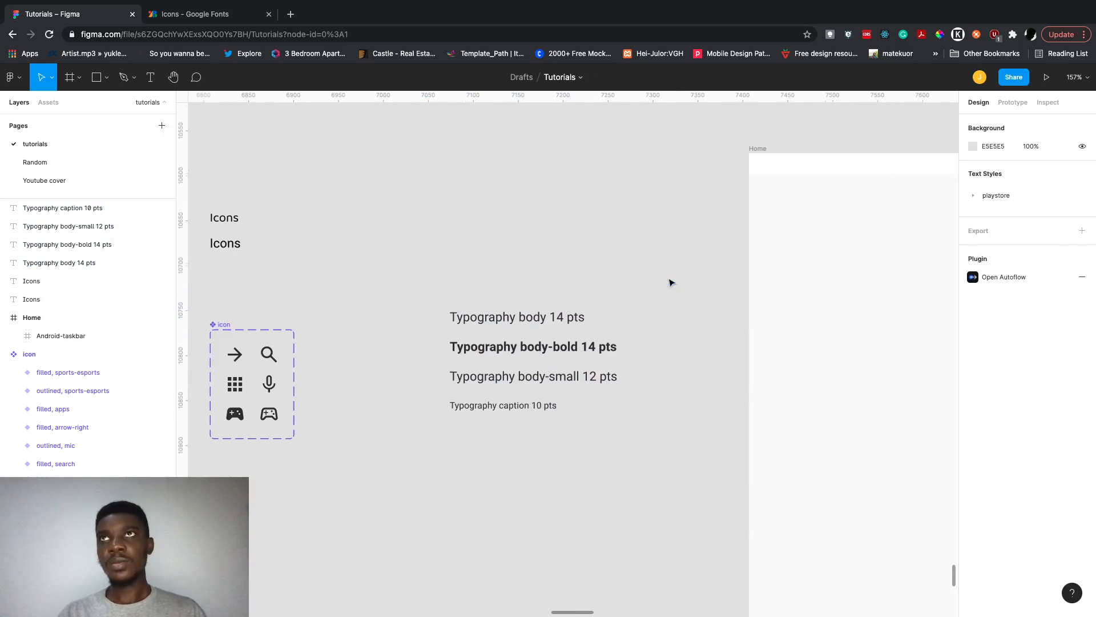
pyautogui.scroll(-5, 671, 282)
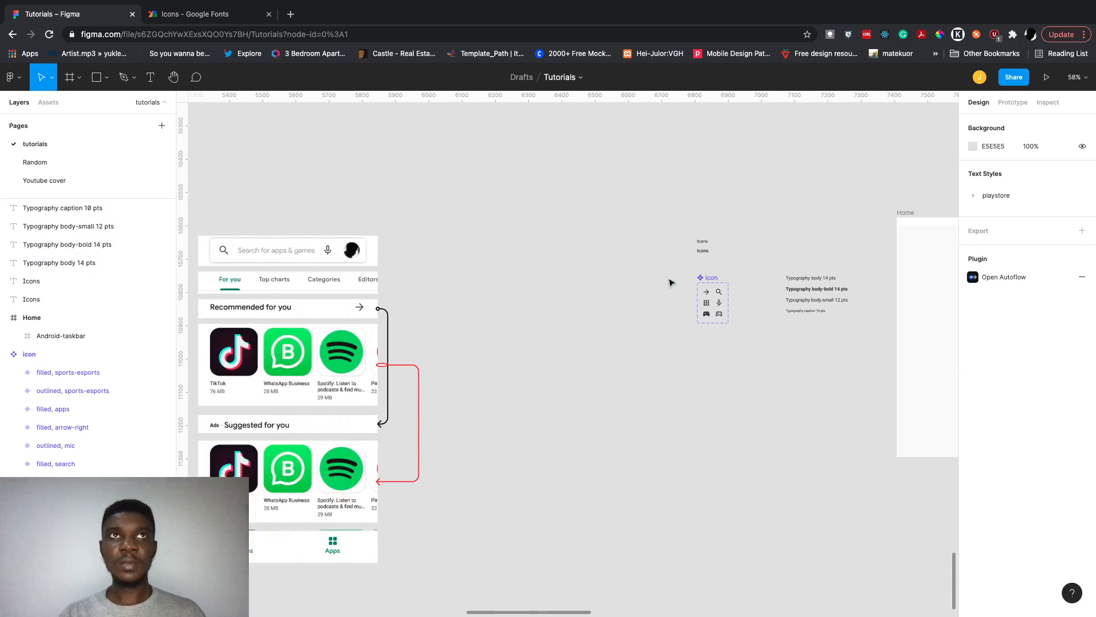
pyautogui.hscroll(-2, 330, 269)
pyautogui.scroll(-1, 331, 269)
pyautogui.click(352, 250)
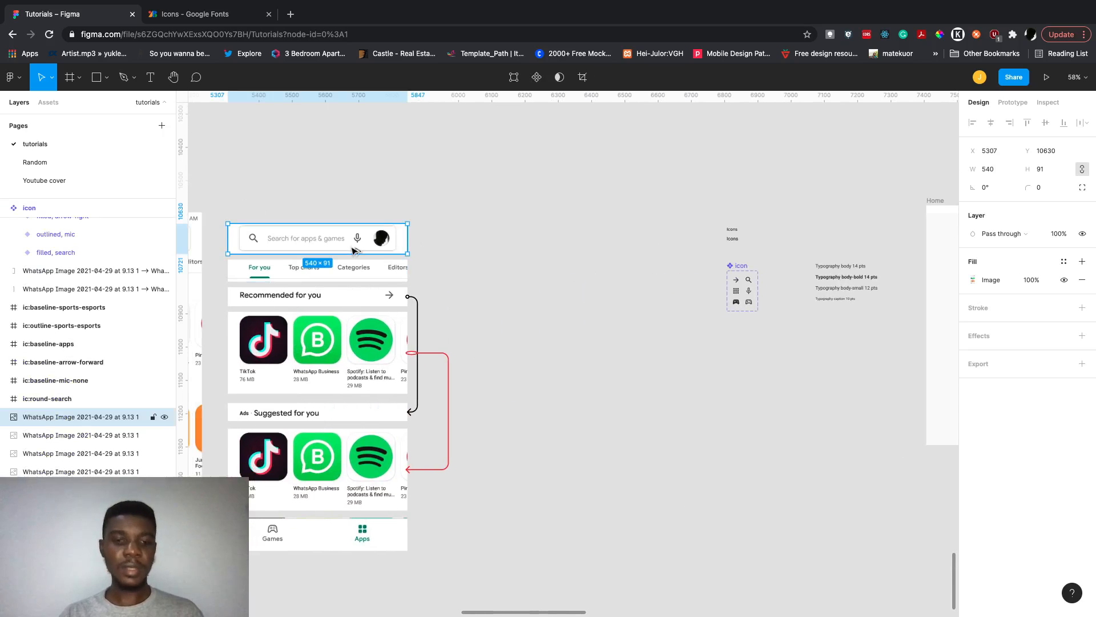
pyautogui.moveTo(353, 250); pyautogui.dragTo(843, 250)
pyautogui.hscroll(3, 845, 250)
pyautogui.scroll(1, 845, 250)
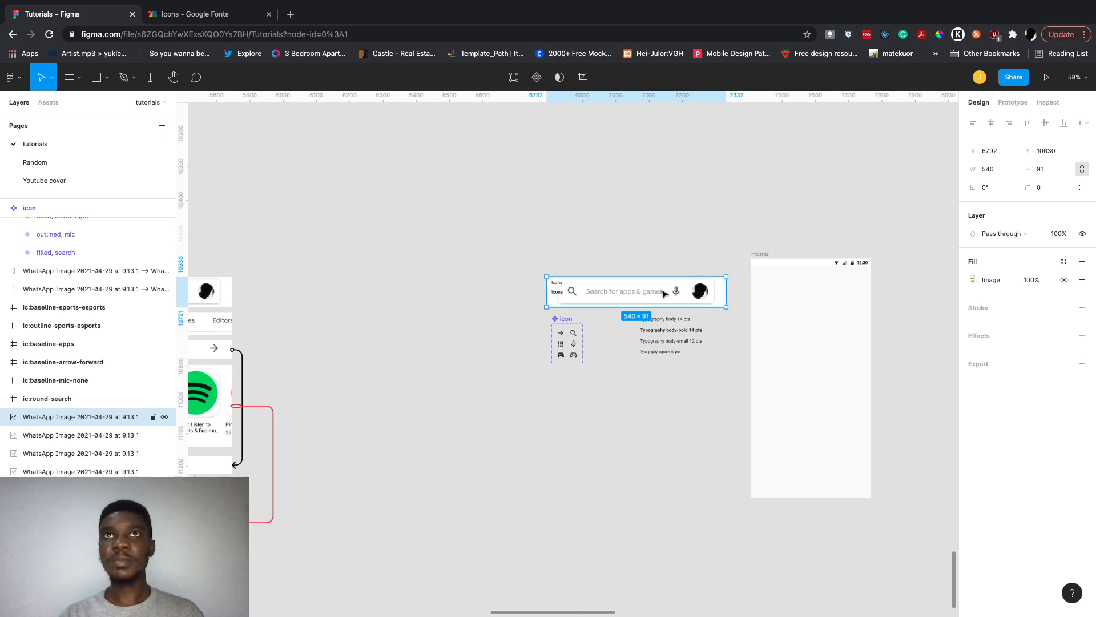
pyautogui.moveTo(664, 293); pyautogui.dragTo(808, 232)
pyautogui.scroll(3, 805, 233)
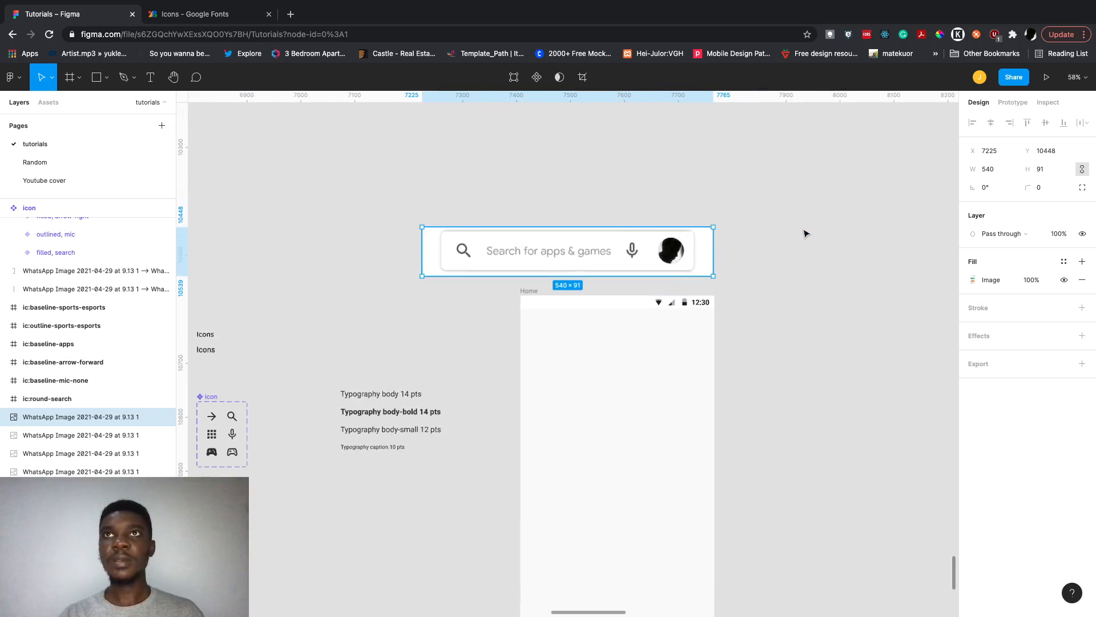
pyautogui.moveTo(617, 254); pyautogui.dragTo(680, 246)
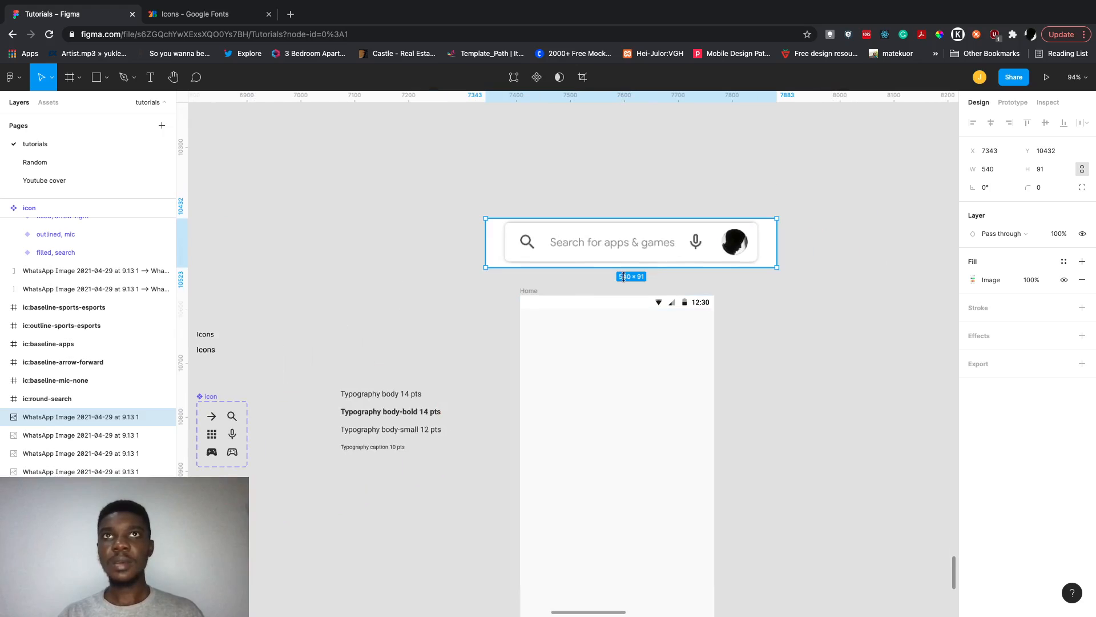
# Show the Home frame's four-column layout grid and check its count, margin and gutter settings.
pyautogui.click(537, 291)
pyautogui.click(1063, 298)
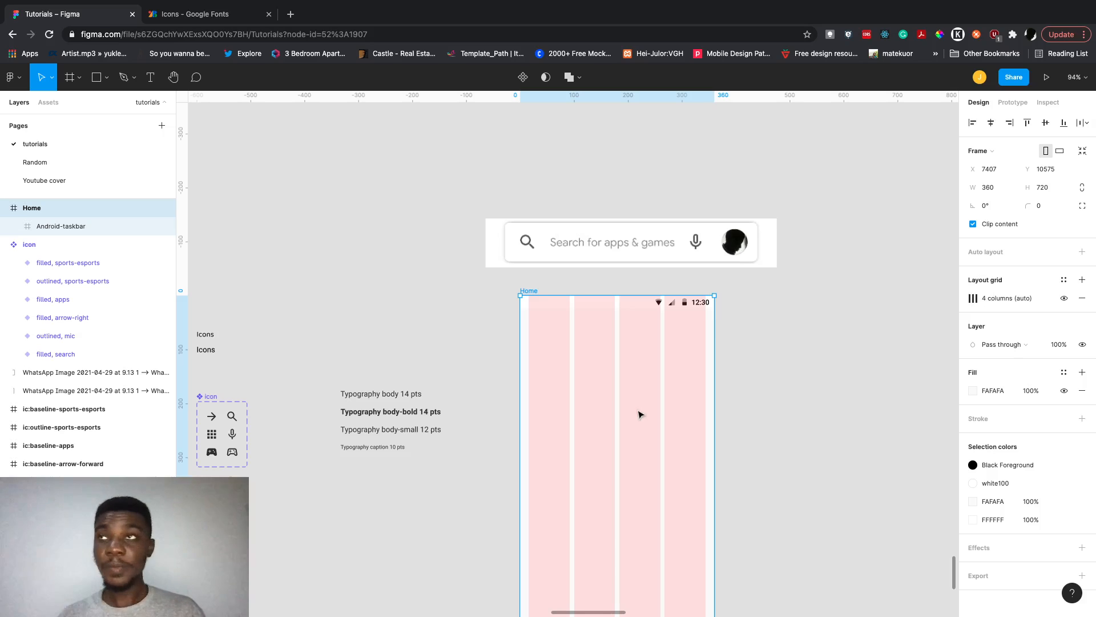
pyautogui.click(972, 299)
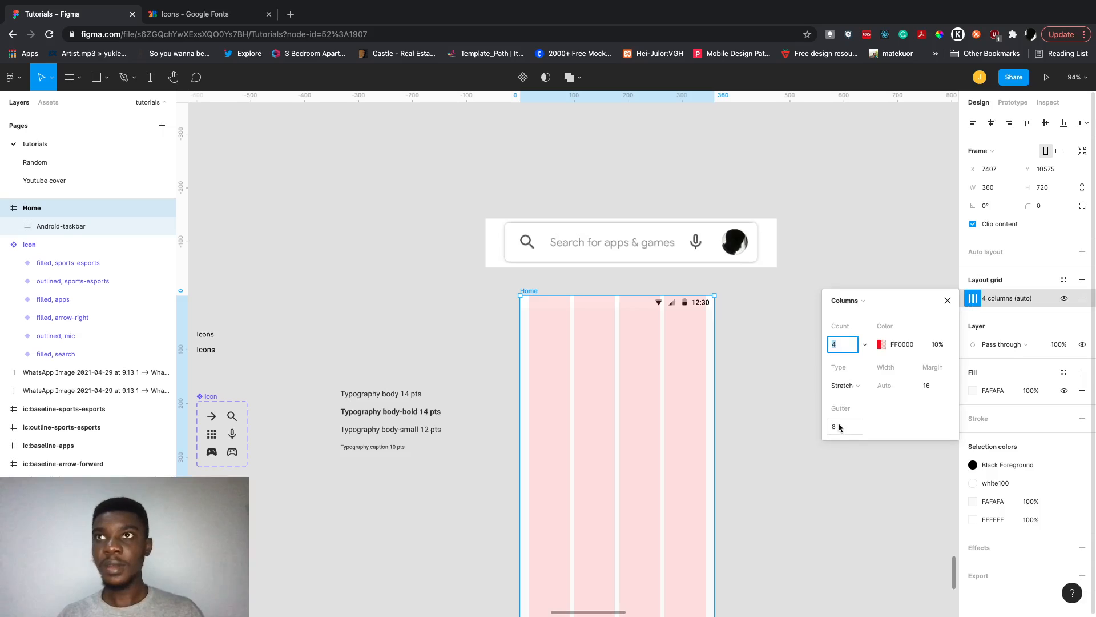
pyautogui.click(842, 424)
pyautogui.click(933, 388)
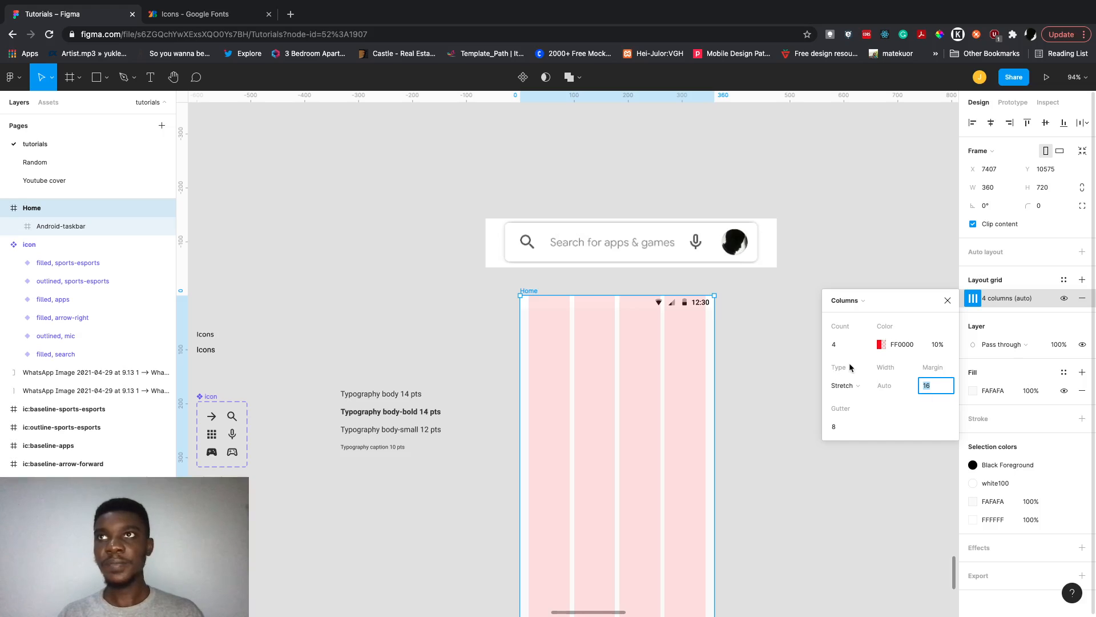
pyautogui.click(947, 301)
pyautogui.click(753, 359)
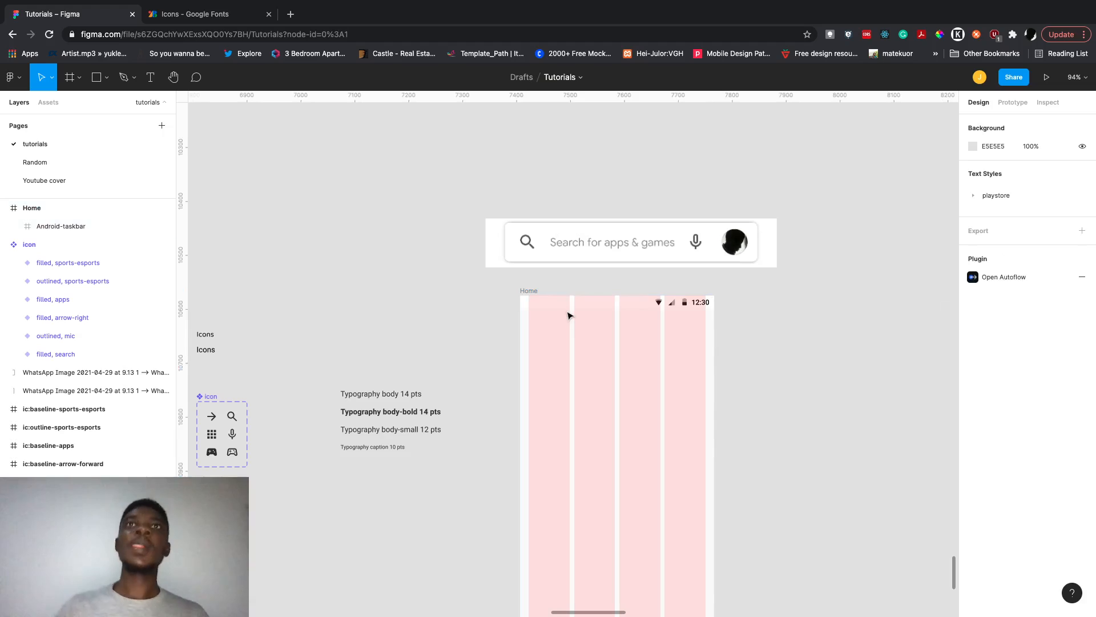
# Copy the filled search icon from the icon component set and paste an instance on the canvas beside the Home frame.
pyautogui.scroll(-1, 548, 308)
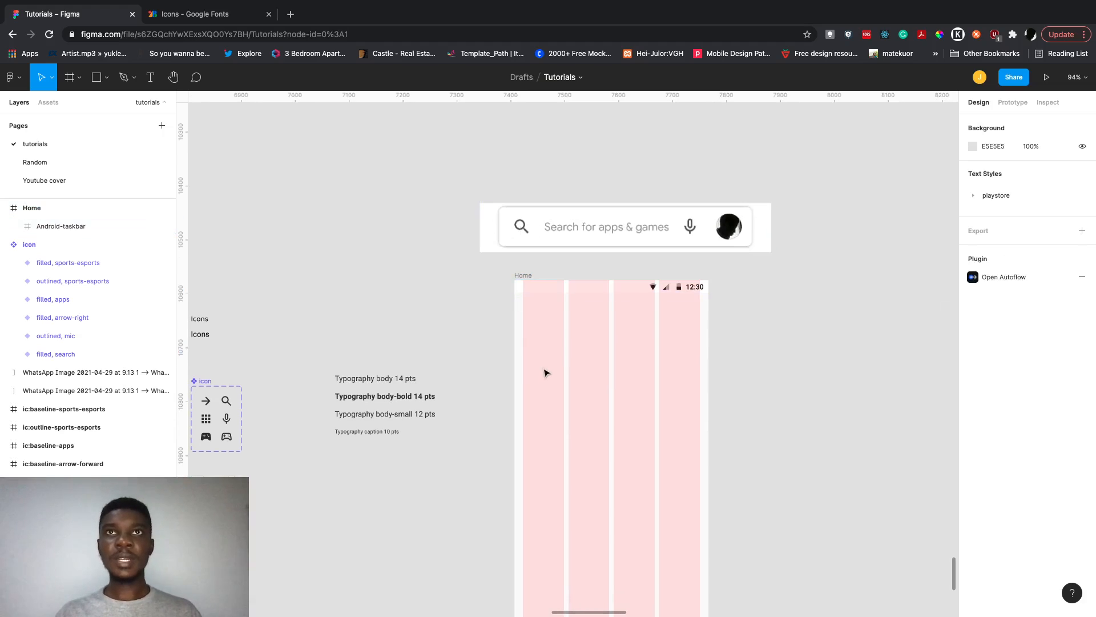
pyautogui.hscroll(-2, 547, 351)
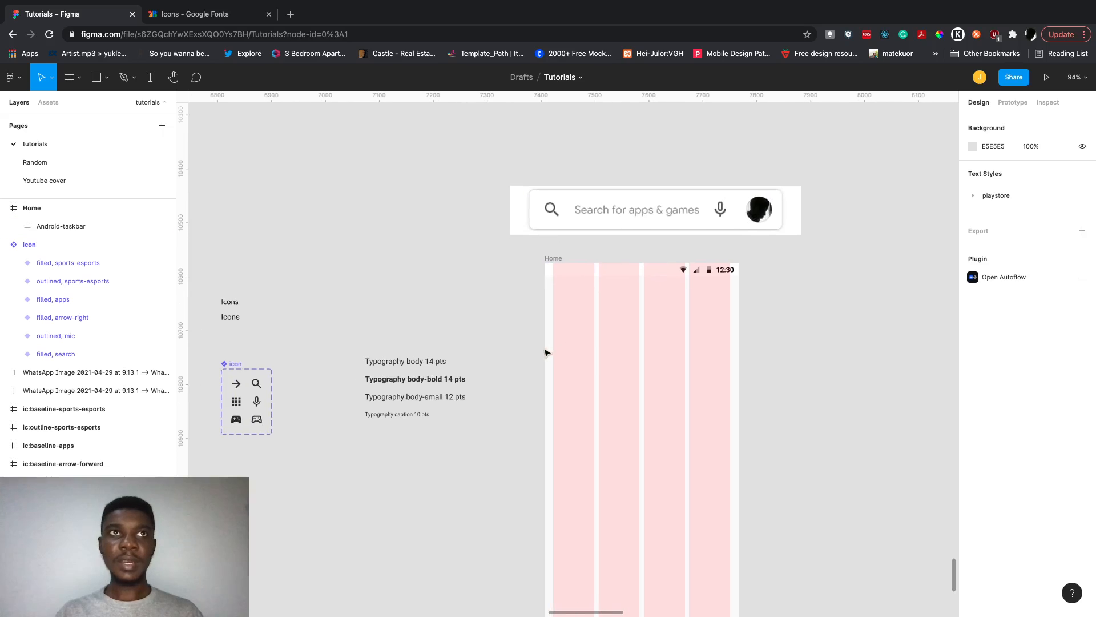
pyautogui.click(254, 387)
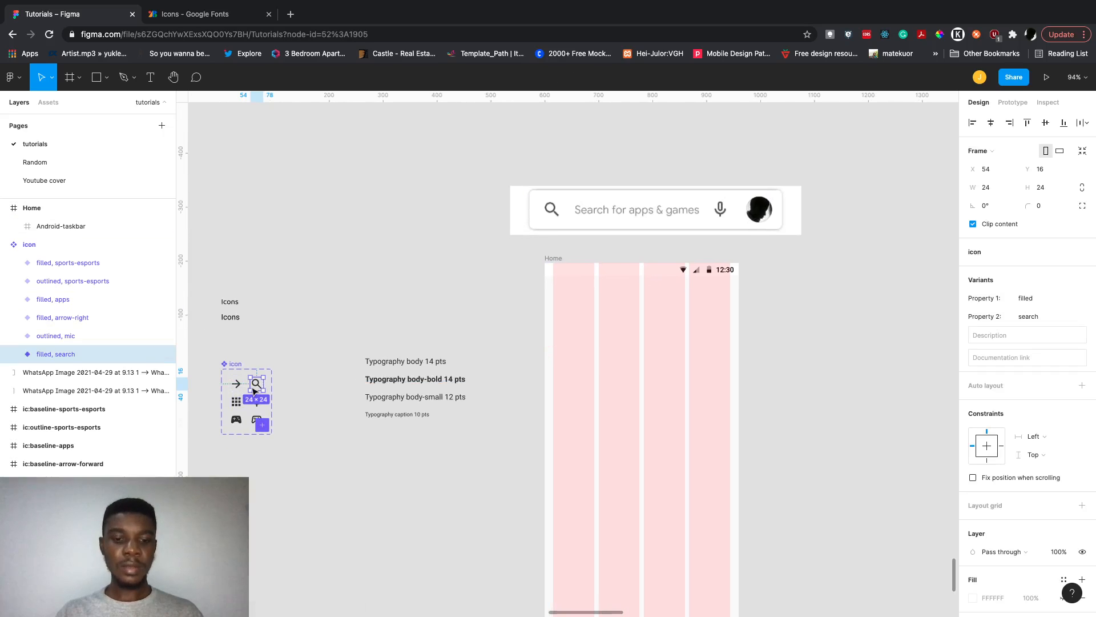
pyautogui.click(551, 258)
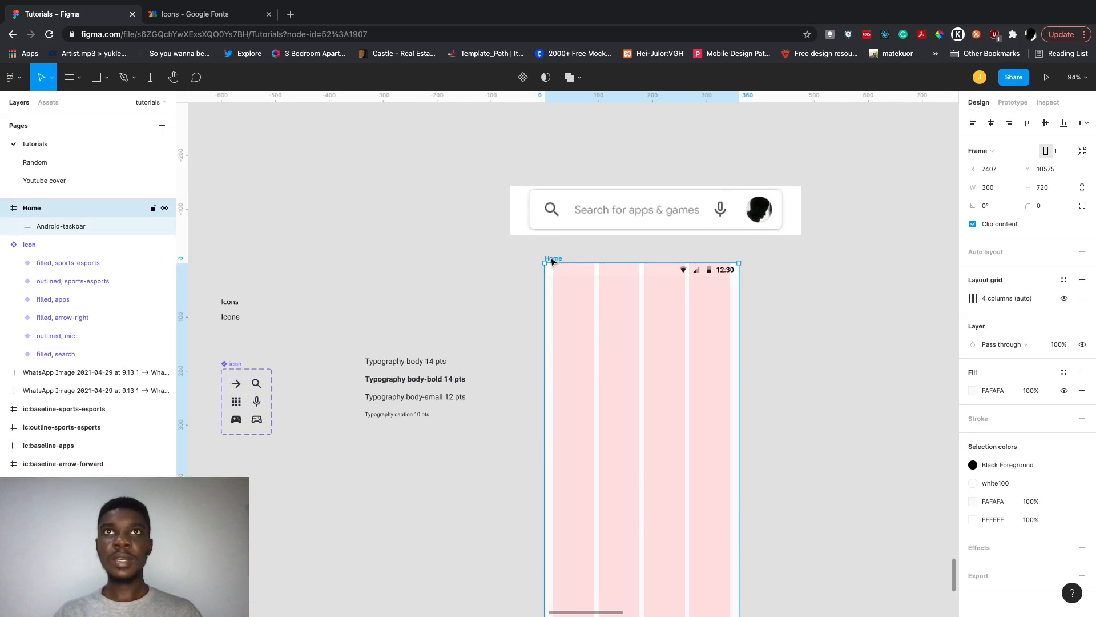
pyautogui.hscroll(3, 550, 256)
pyautogui.click(661, 293)
pyautogui.scroll(4, 662, 296)
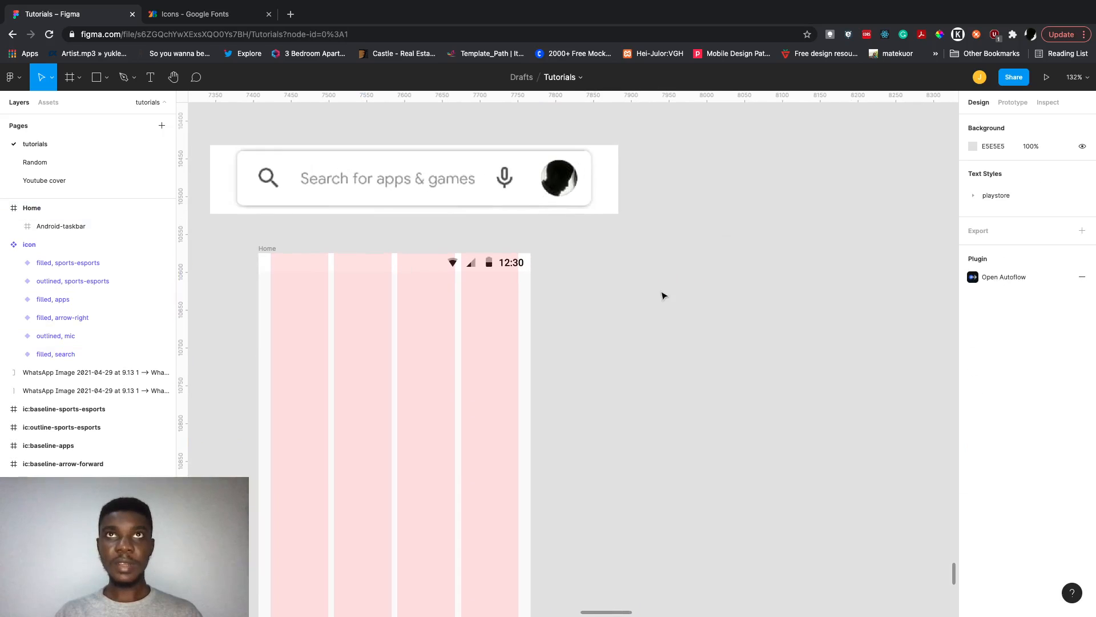
pyautogui.click(272, 251)
pyautogui.hscroll(1, 617, 296)
pyautogui.click(617, 296)
pyautogui.scroll(1, 617, 297)
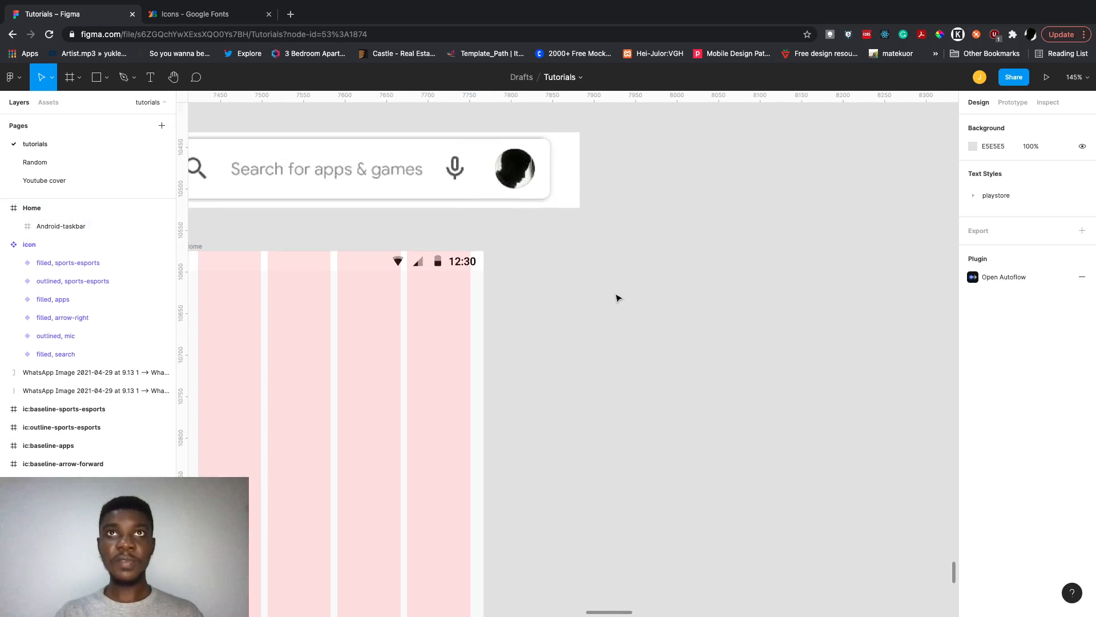
pyautogui.hotkey('ctrl', 'v')
pyautogui.hscroll(-2, 582, 368)
pyautogui.click(691, 351)
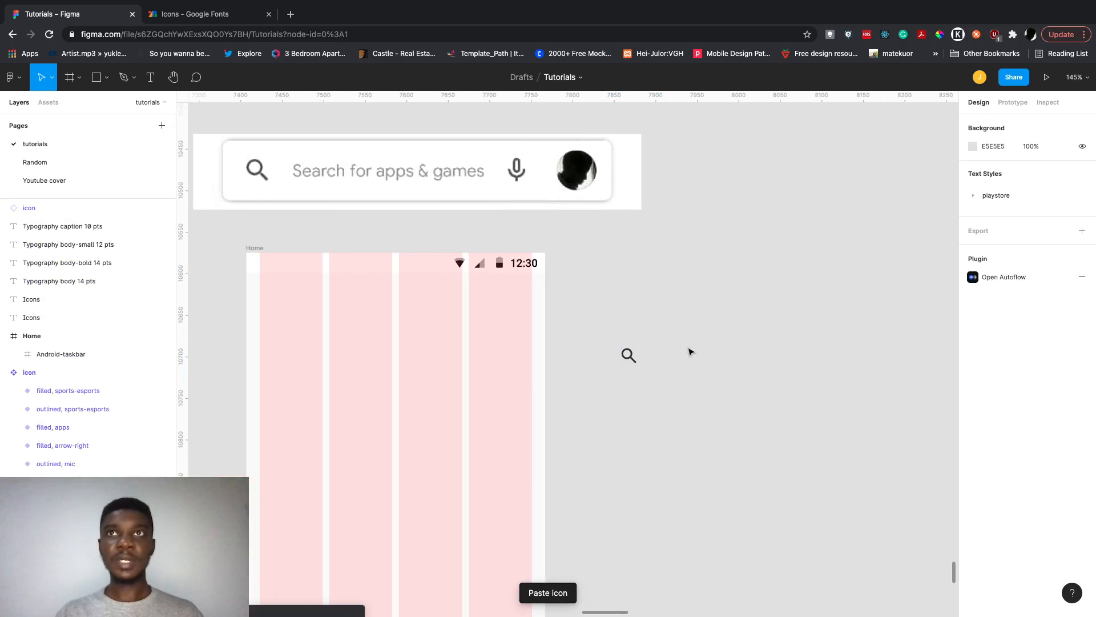
# Add the text "Search for apps & games" beside the pasted search icon.
pyautogui.press('t')
pyautogui.click(661, 358)
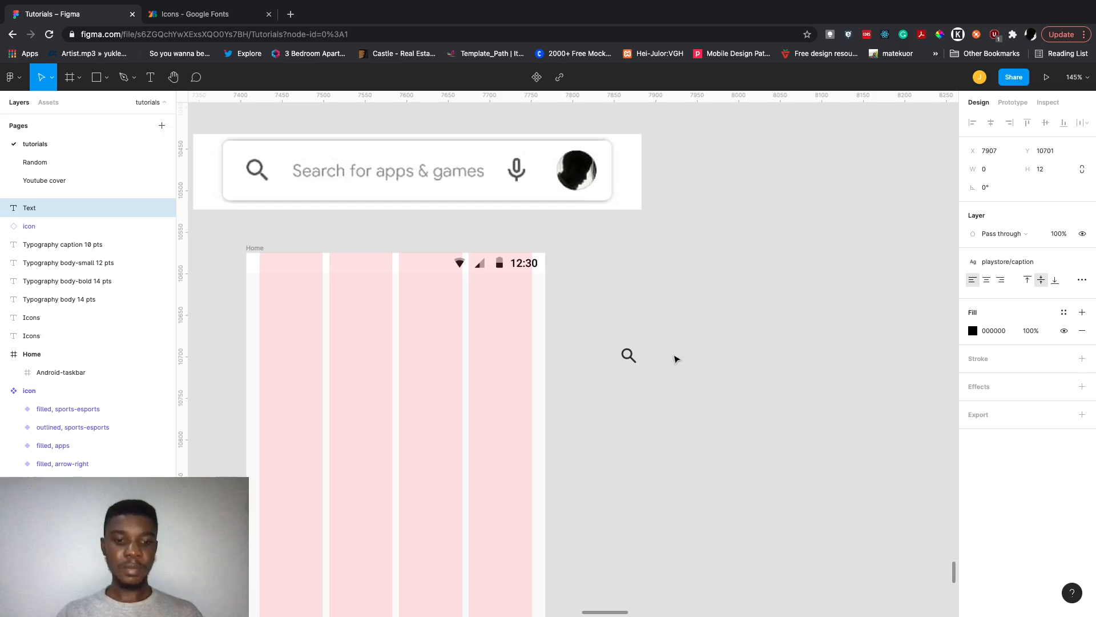
pyautogui.write('Searc')
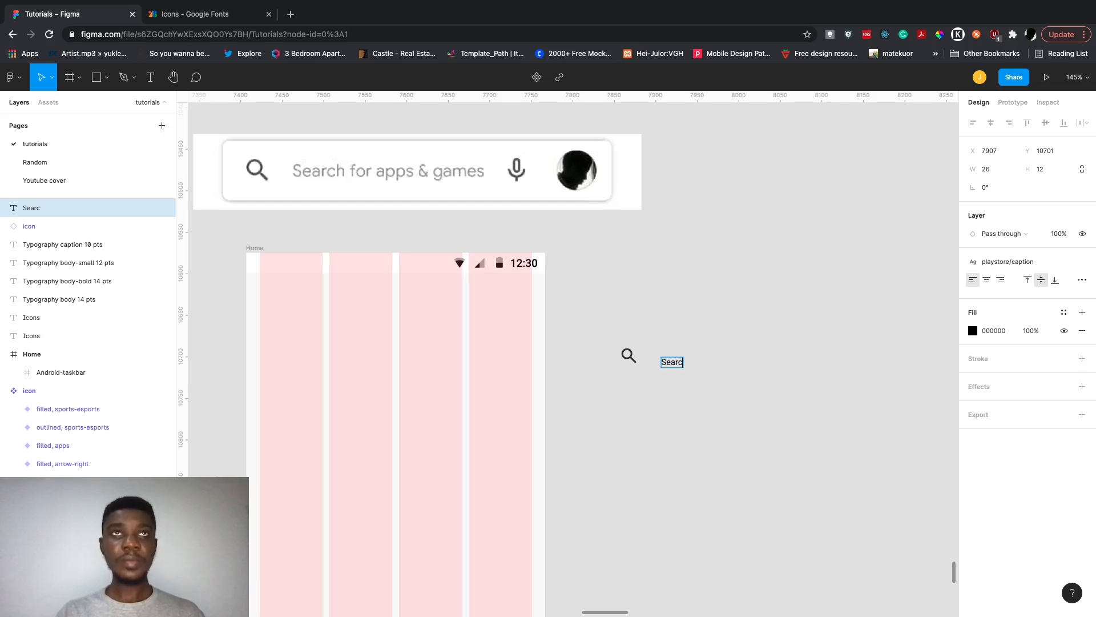
pyautogui.write('h for apps')
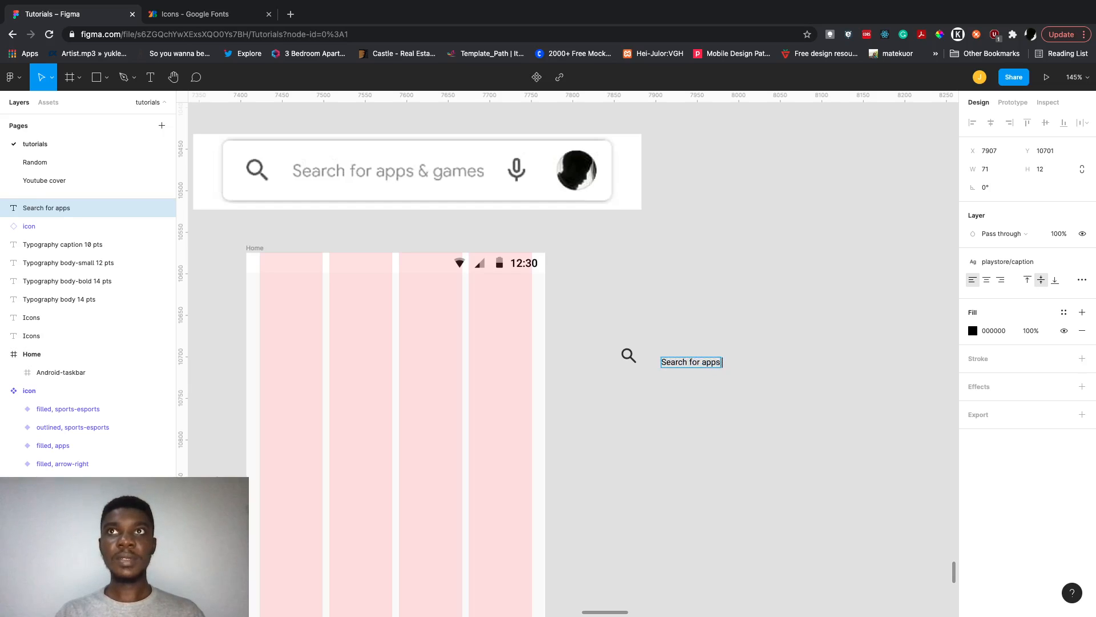
pyautogui.write(' & games')
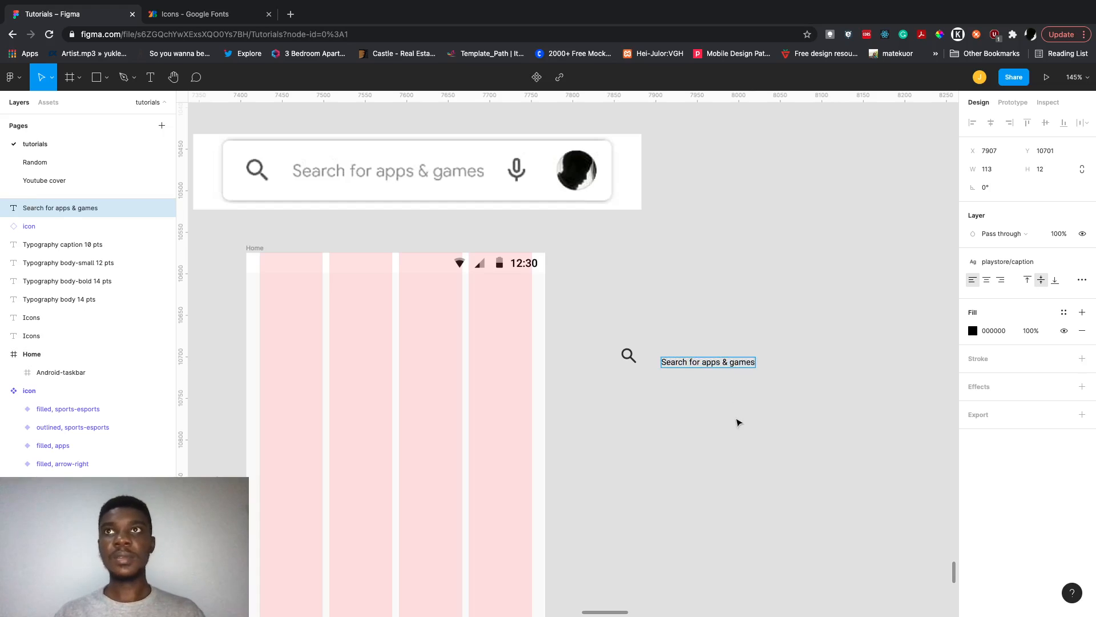
pyautogui.press('Escape')
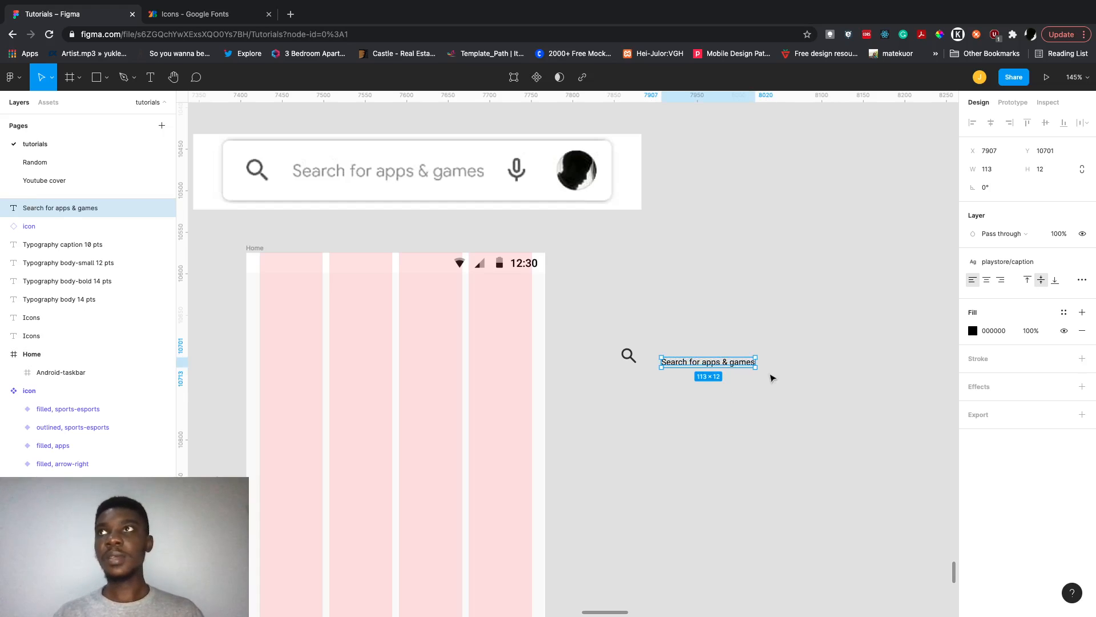
# Apply the playstore/body-small text style to the search text and move it next to the search icon at X 7897, Y 10687.
pyautogui.click(1020, 263)
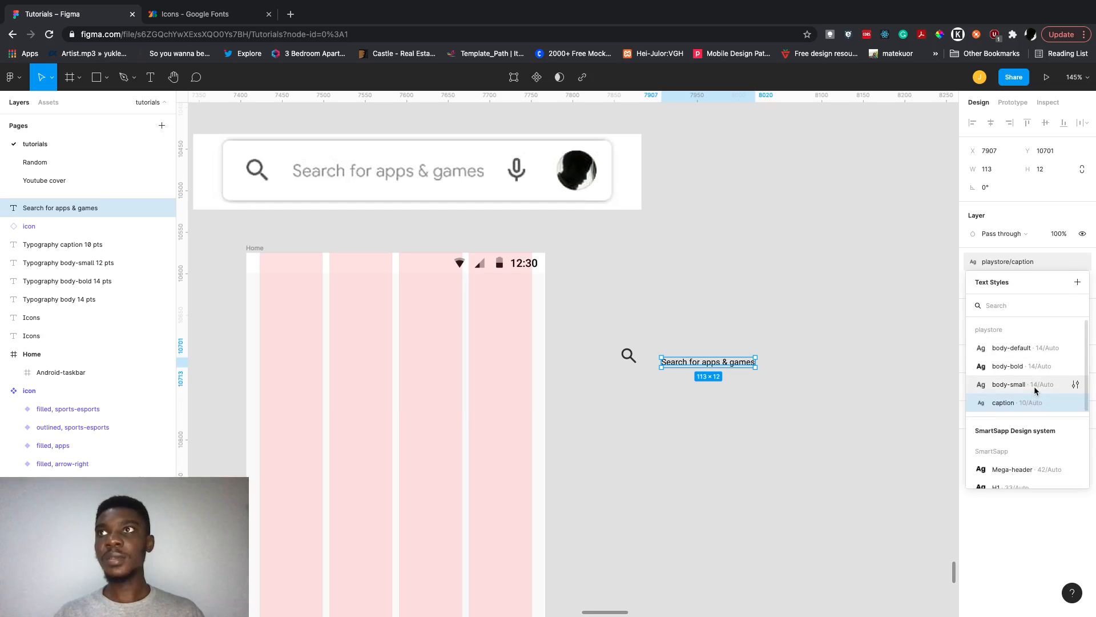
pyautogui.click(1008, 384)
pyautogui.moveTo(739, 364)
pyautogui.mouseDown()
pyautogui.moveTo(731, 344)
pyautogui.moveTo(732, 354)
pyautogui.mouseUp()
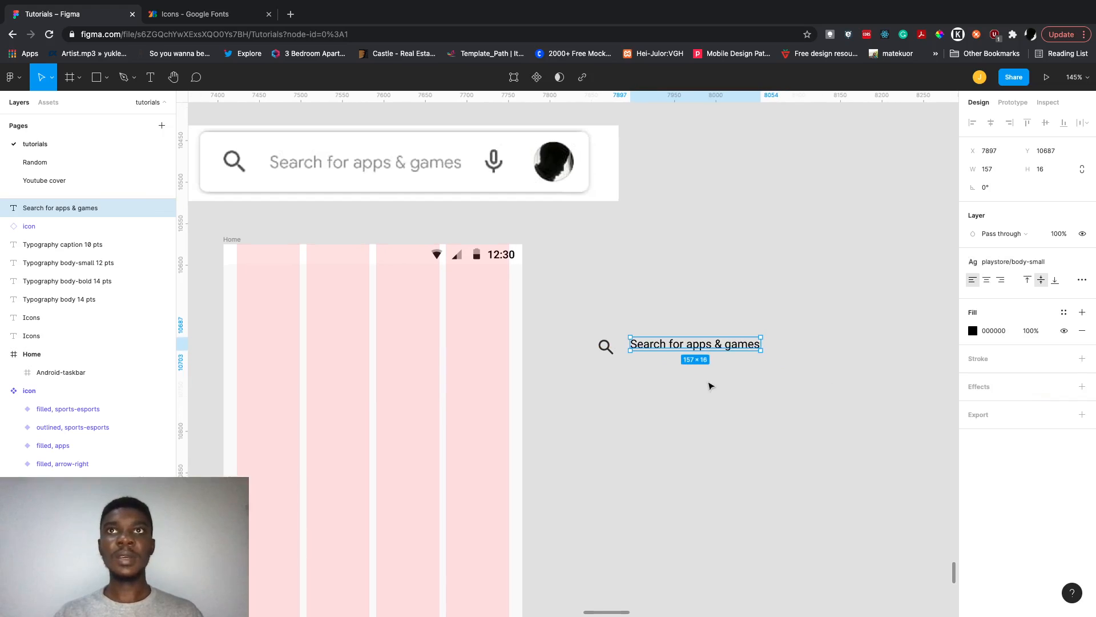
# Duplicate the search icon to the other end of the search text at X 8071, Y 10687 and switch the copy's variant to mic.
pyautogui.hscroll(2, 709, 385)
pyautogui.click(606, 349)
pyautogui.keyDown('alt'); pyautogui.moveTo(606, 349); pyautogui.dragTo(783, 349); pyautogui.keyUp('alt')
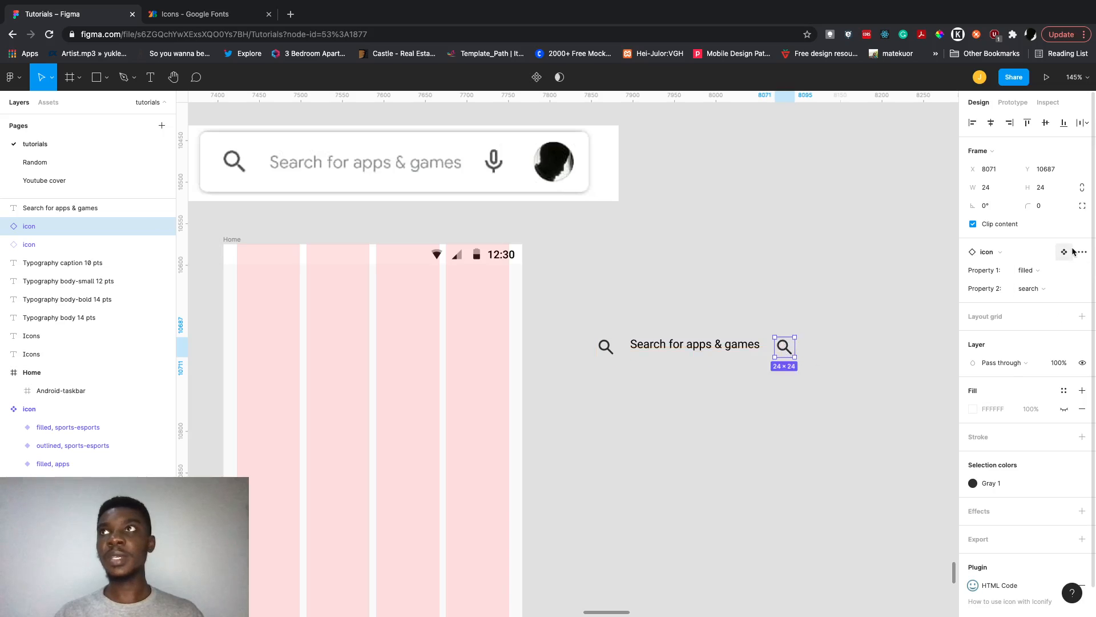
pyautogui.click(1041, 289)
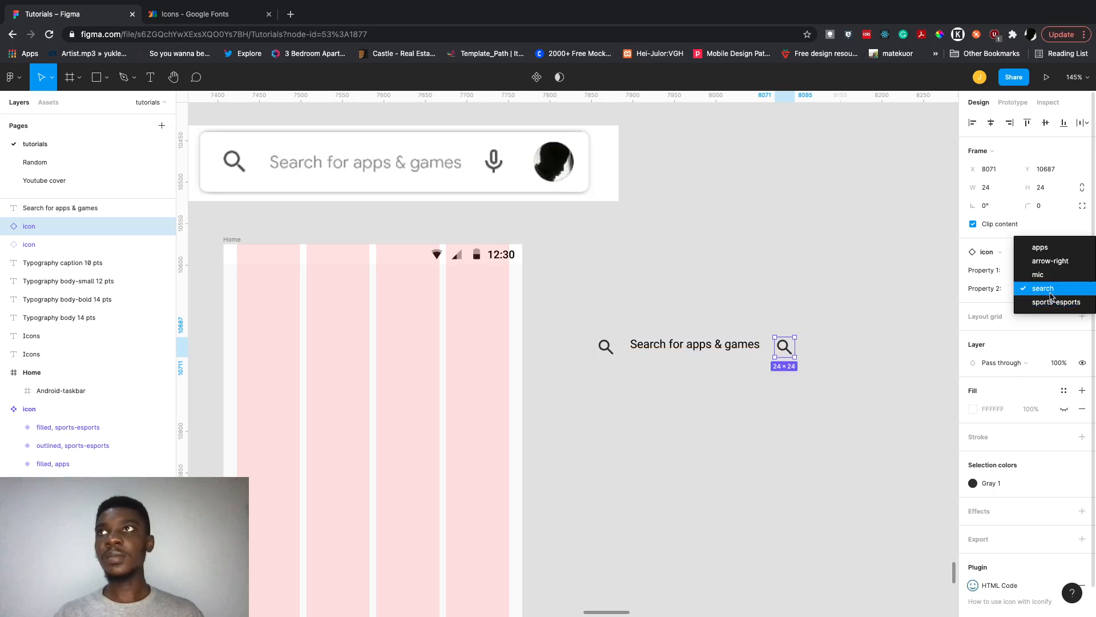
pyautogui.click(1049, 278)
pyautogui.click(825, 351)
# Create a 100 × 100 ellipse and place it beside the mic icon at X 8112, Y 10645.
pyautogui.hscroll(1, 803, 368)
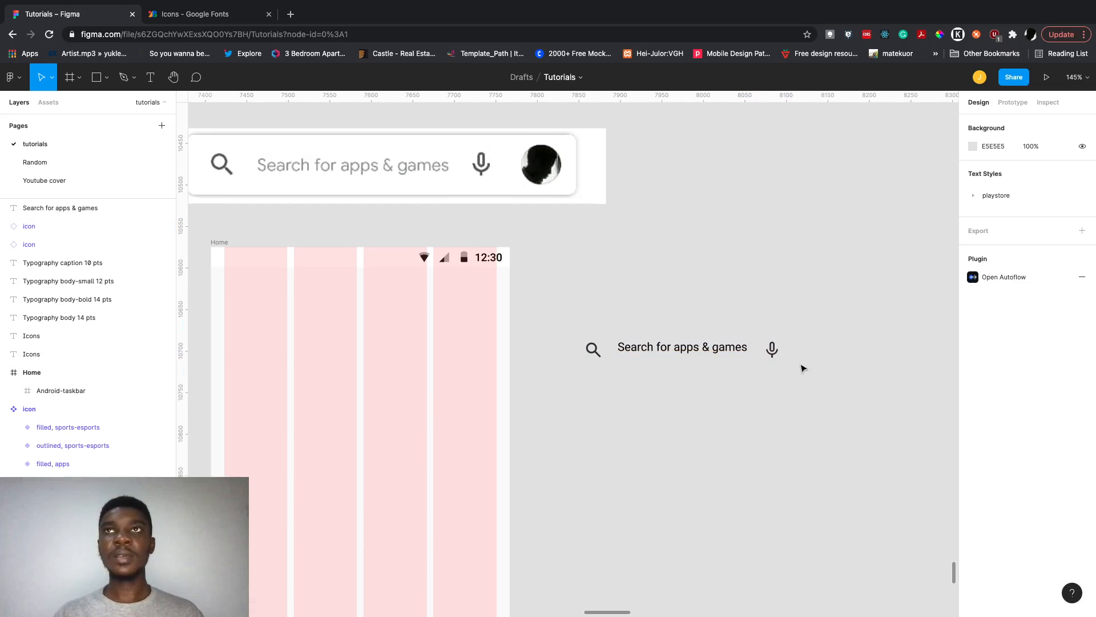
pyautogui.scroll(-1, 698, 272)
pyautogui.hscroll(2, 697, 272)
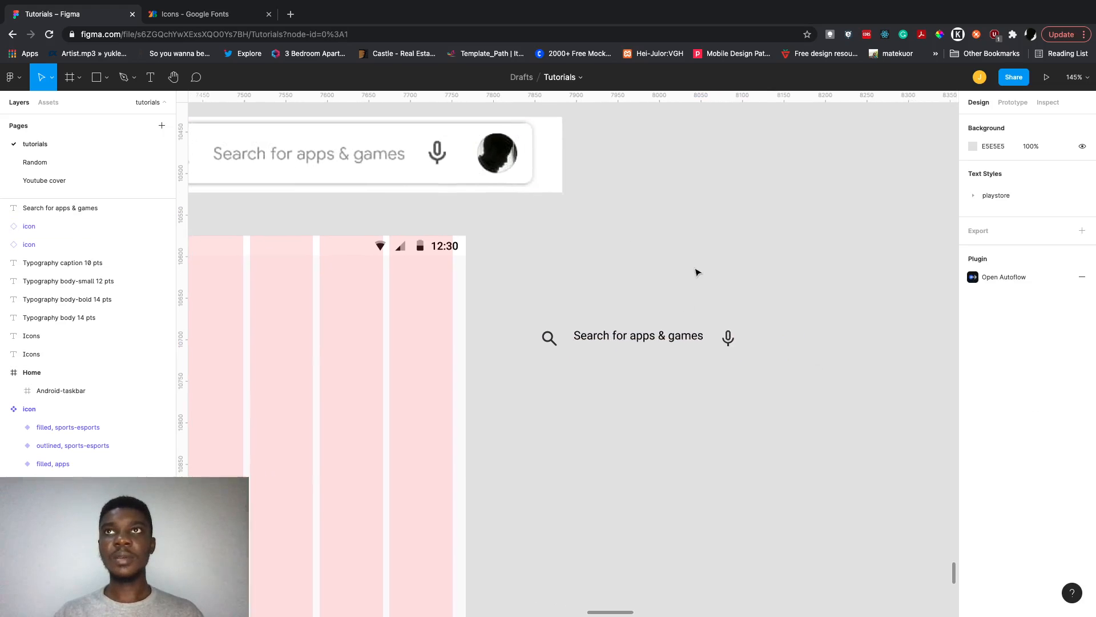
pyautogui.press('o')
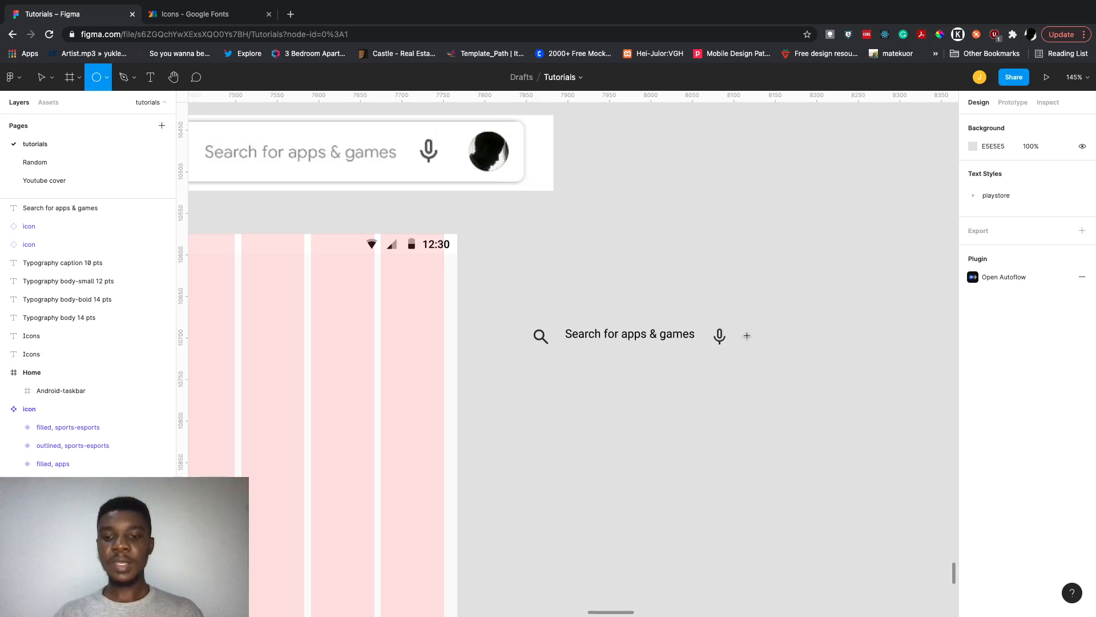
pyautogui.click(752, 329)
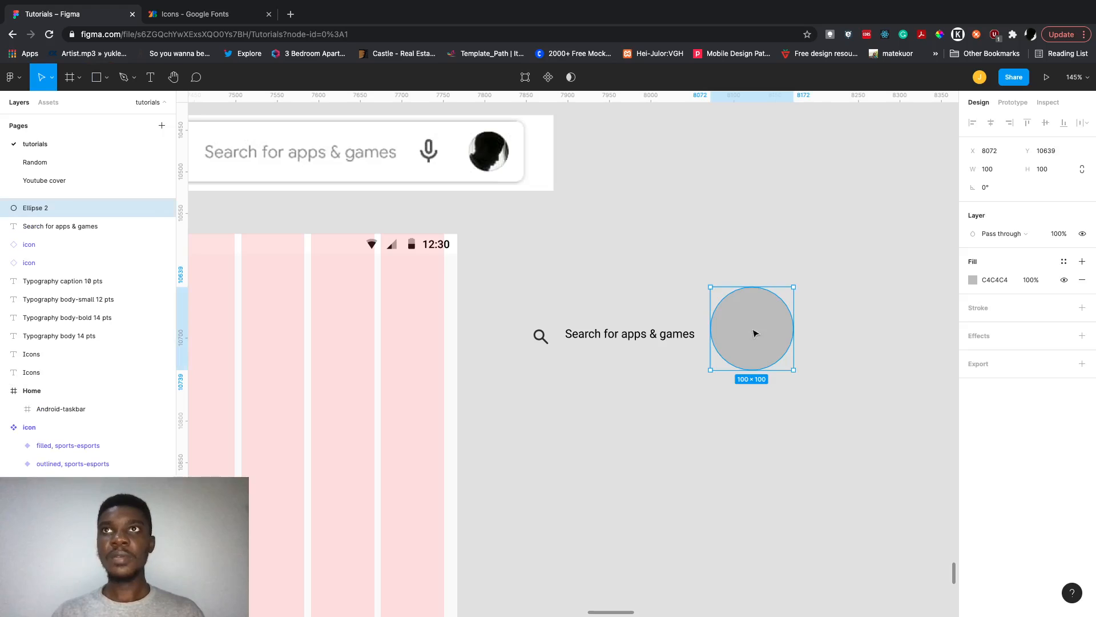
pyautogui.moveTo(756, 333); pyautogui.dragTo(789, 338)
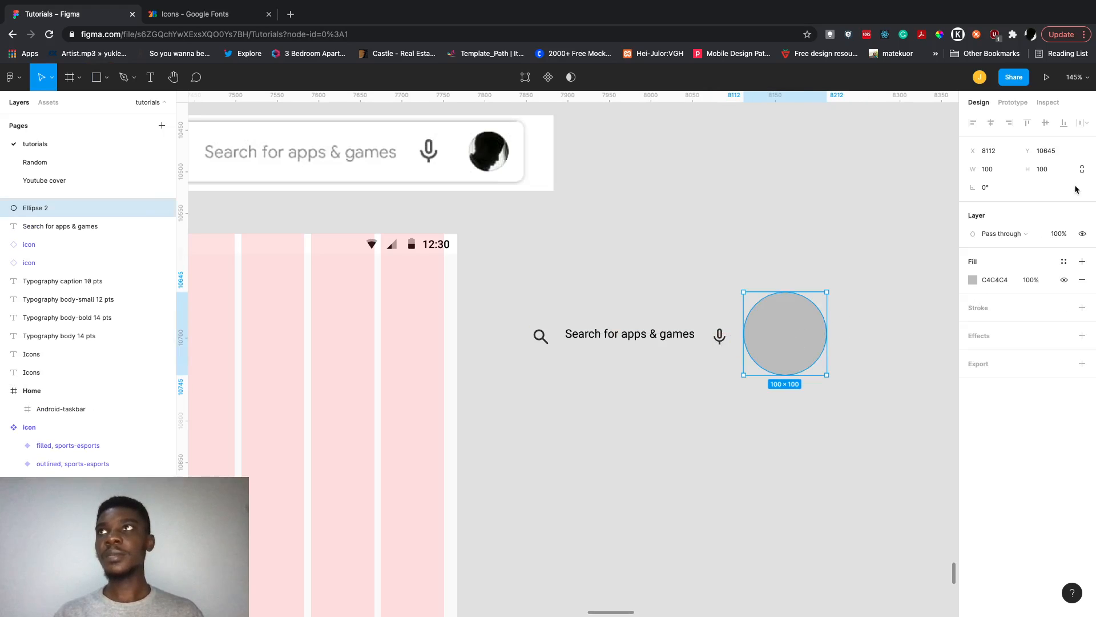
# Lock the ellipse's proportions, set its width to 32, and move it in line with the mic icon at Y 10679.
pyautogui.click(1081, 170)
pyautogui.click(995, 169)
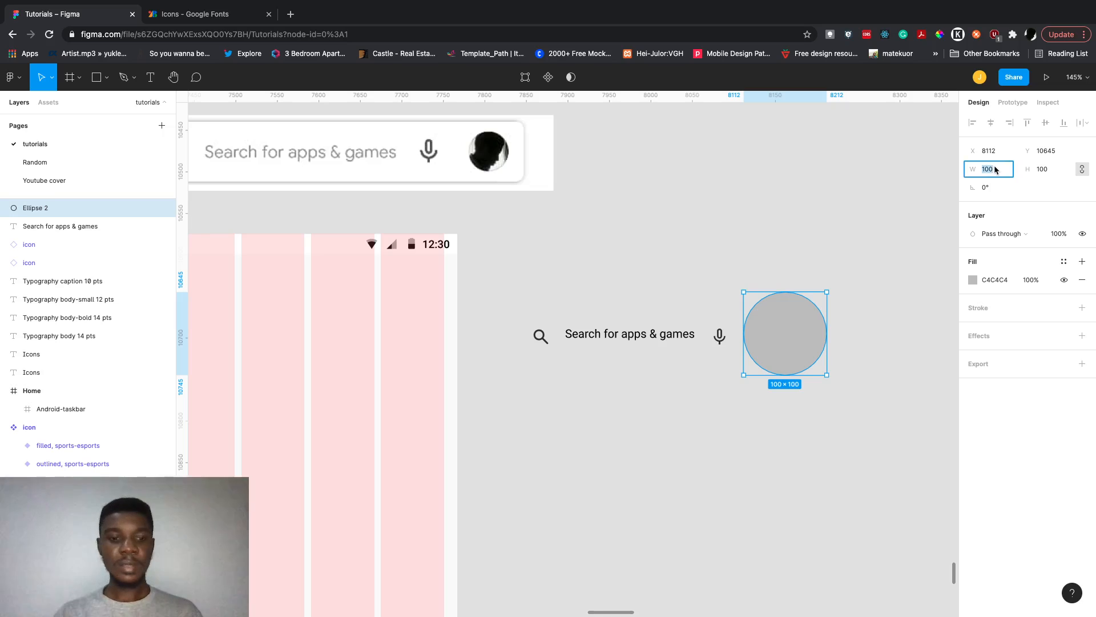
pyautogui.write('32')
pyautogui.press('Return')
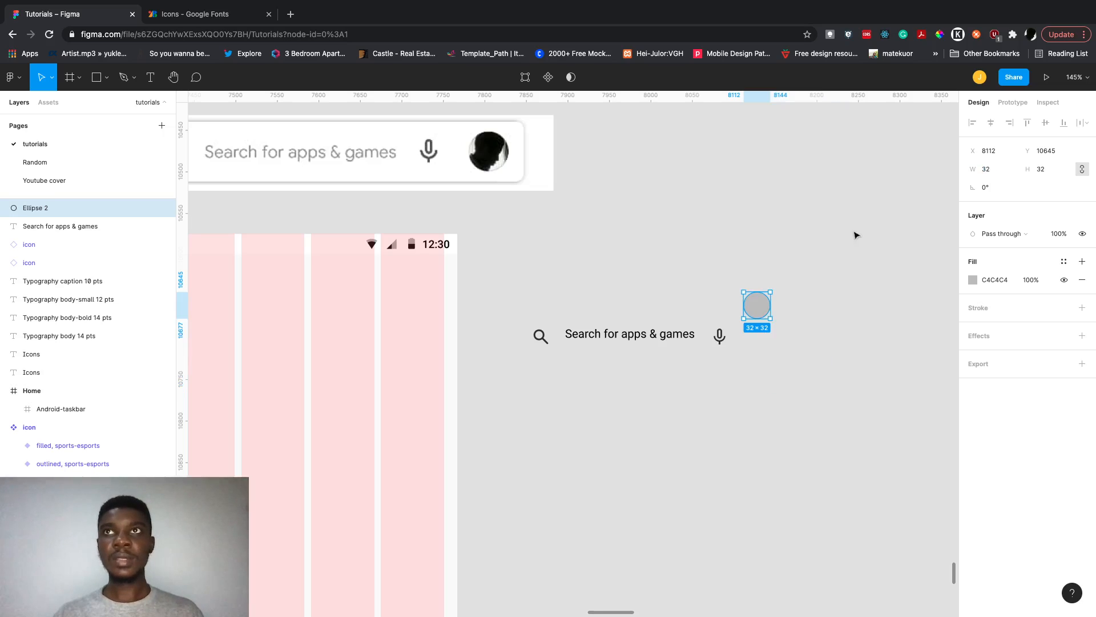
pyautogui.moveTo(758, 311); pyautogui.dragTo(757, 335)
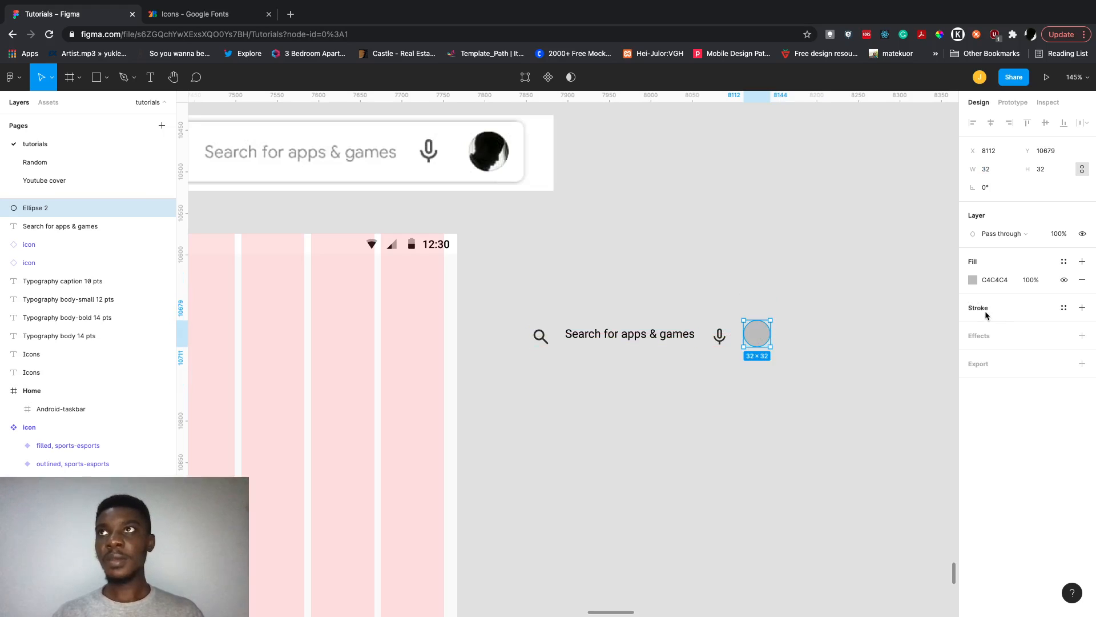
# Change the ellipse's fill from solid to image and use the me.jpeg photo as the avatar.
pyautogui.click(973, 280)
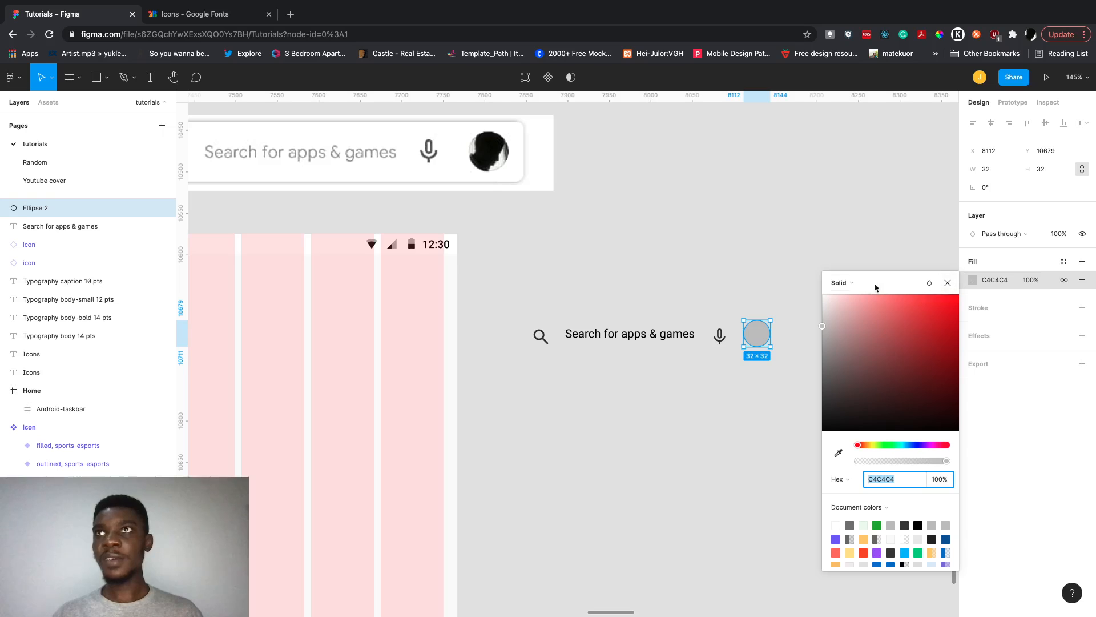
pyautogui.click(875, 285)
pyautogui.click(864, 350)
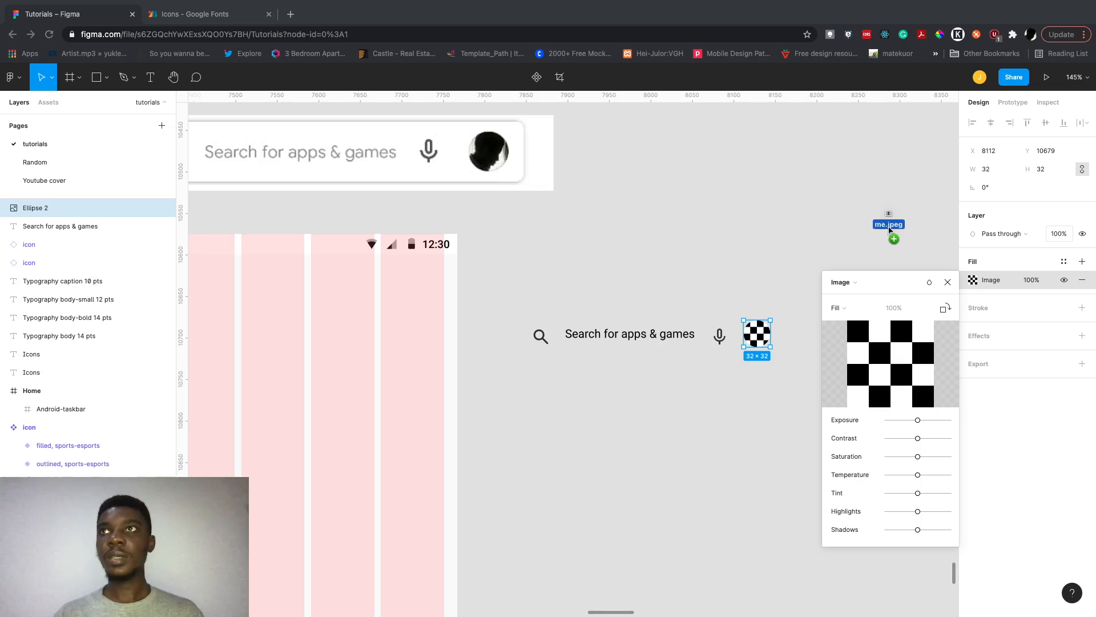
pyautogui.moveTo(888, 225); pyautogui.dragTo(885, 362)
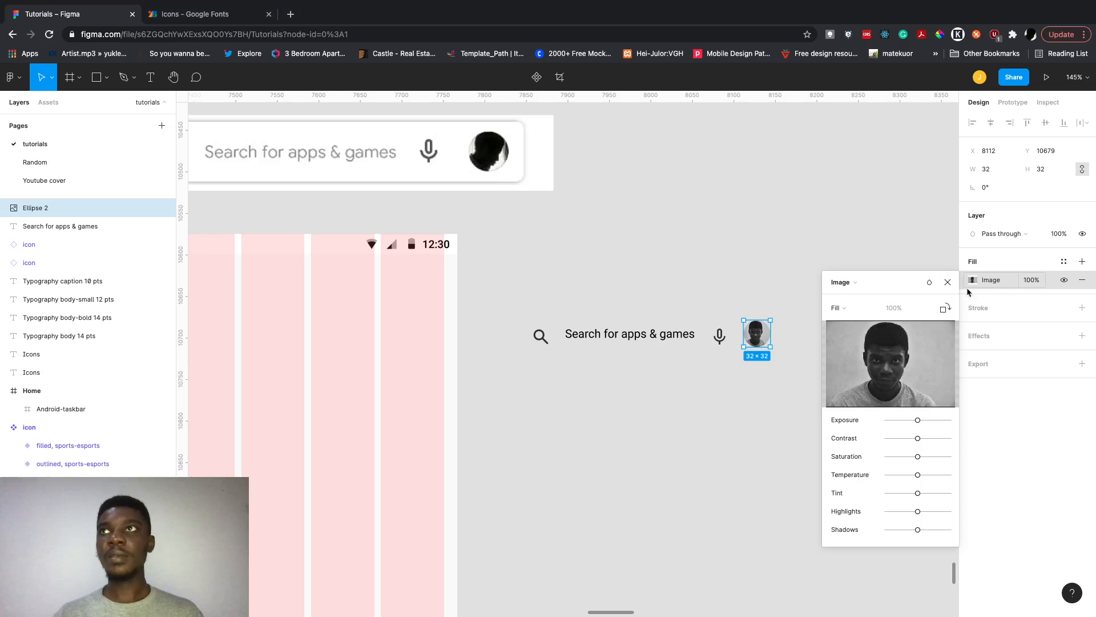
pyautogui.click(948, 283)
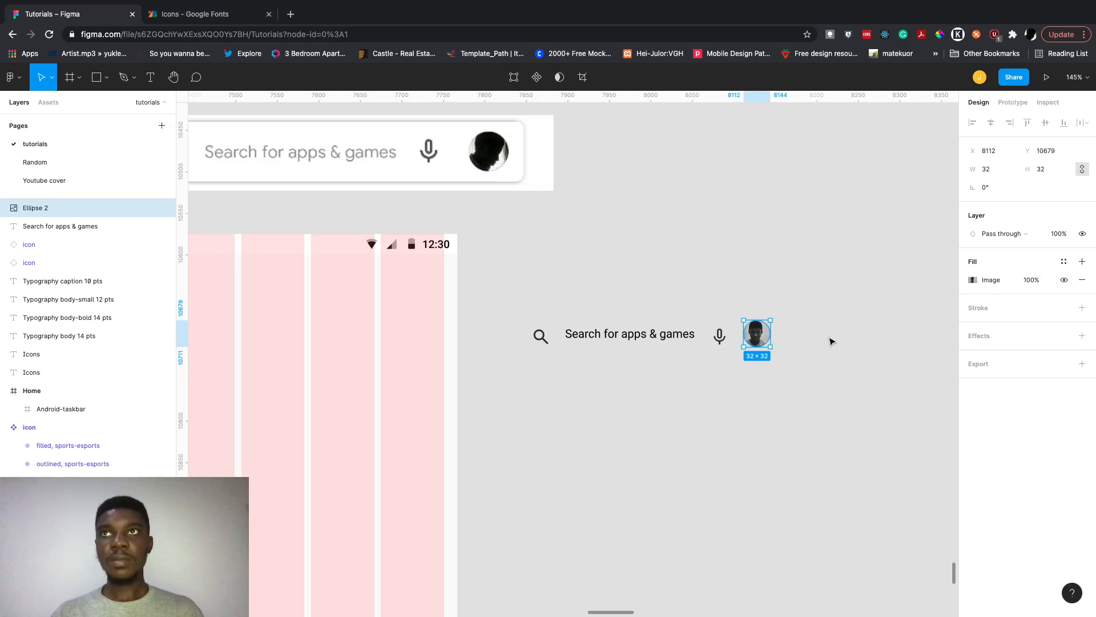
pyautogui.click(830, 341)
pyautogui.hscroll(-1, 829, 341)
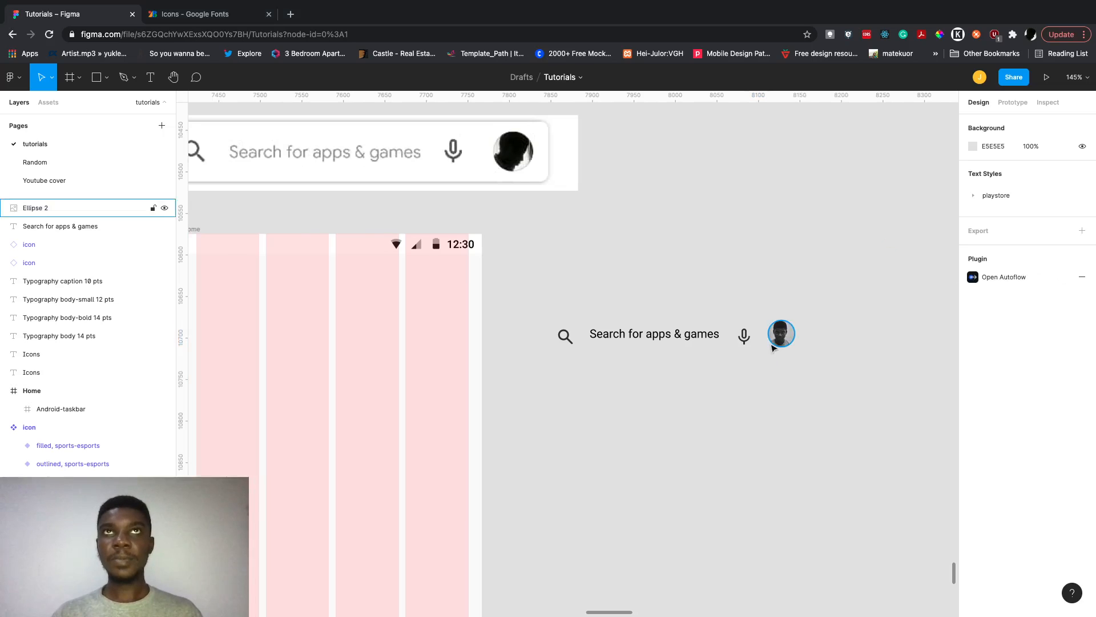
pyautogui.hscroll(-2, 751, 354)
pyautogui.scroll(1, 751, 354)
pyautogui.click(672, 347)
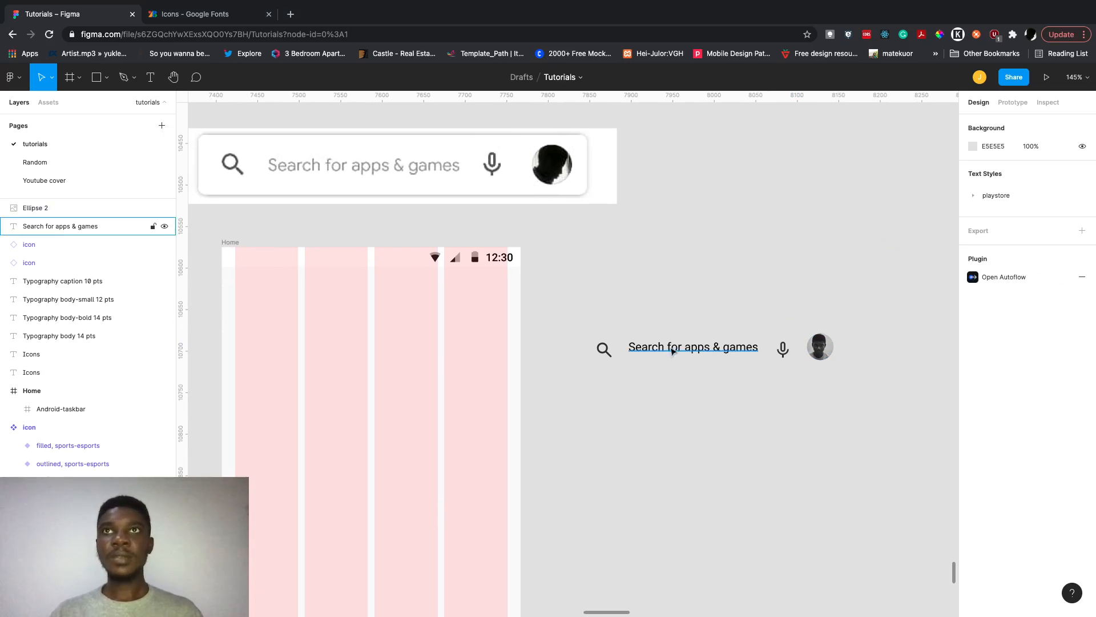
pyautogui.scroll(5, 673, 351)
pyautogui.click(641, 375)
pyautogui.scroll(-6, 640, 375)
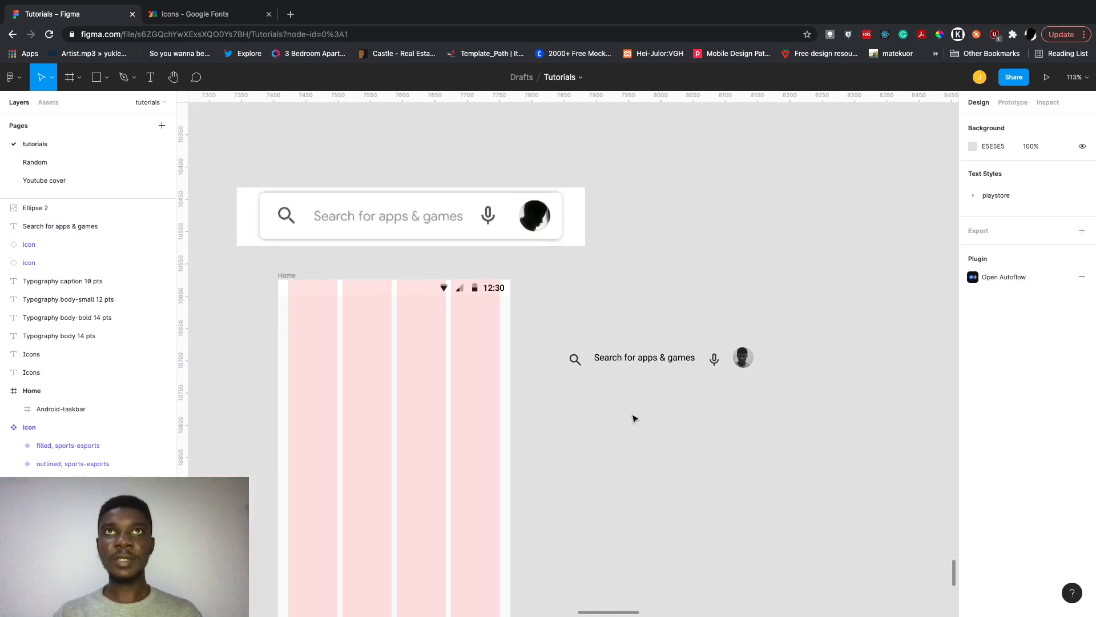
# Apply the Gray 4 color style to the "Search for apps & games" text.
pyautogui.click(642, 358)
pyautogui.click(740, 392)
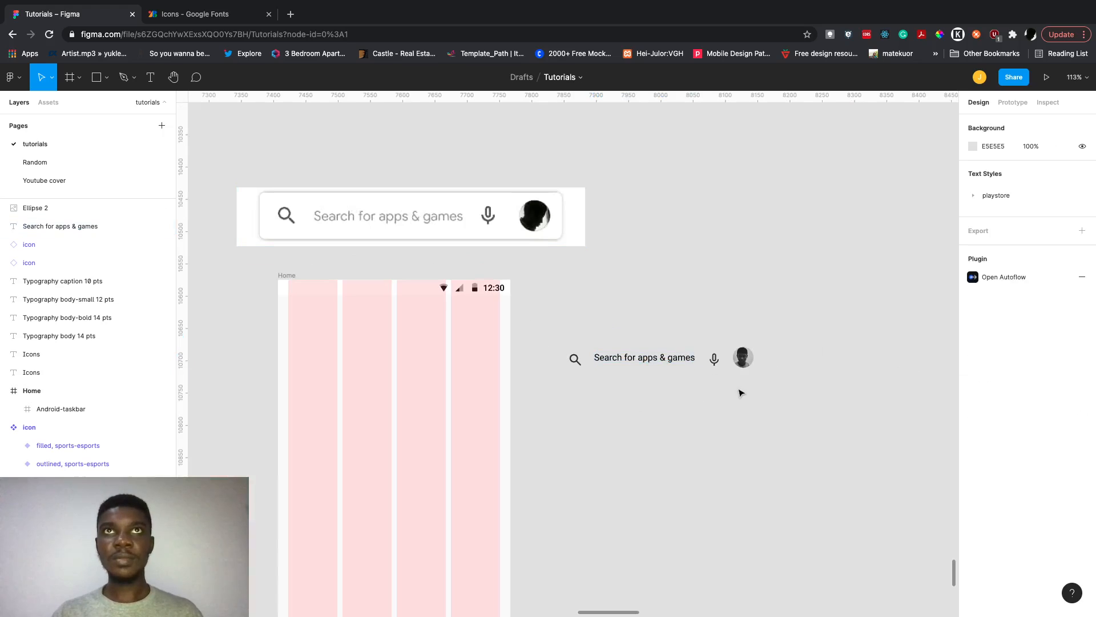
pyautogui.click(668, 366)
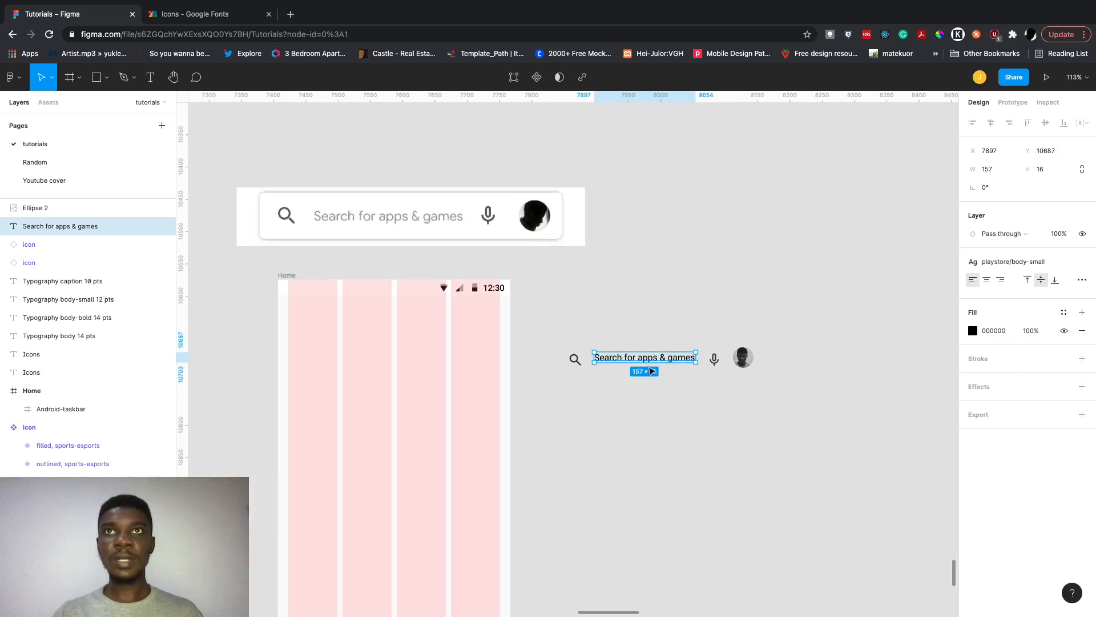
pyautogui.click(1065, 314)
pyautogui.scroll(-5, 1019, 461)
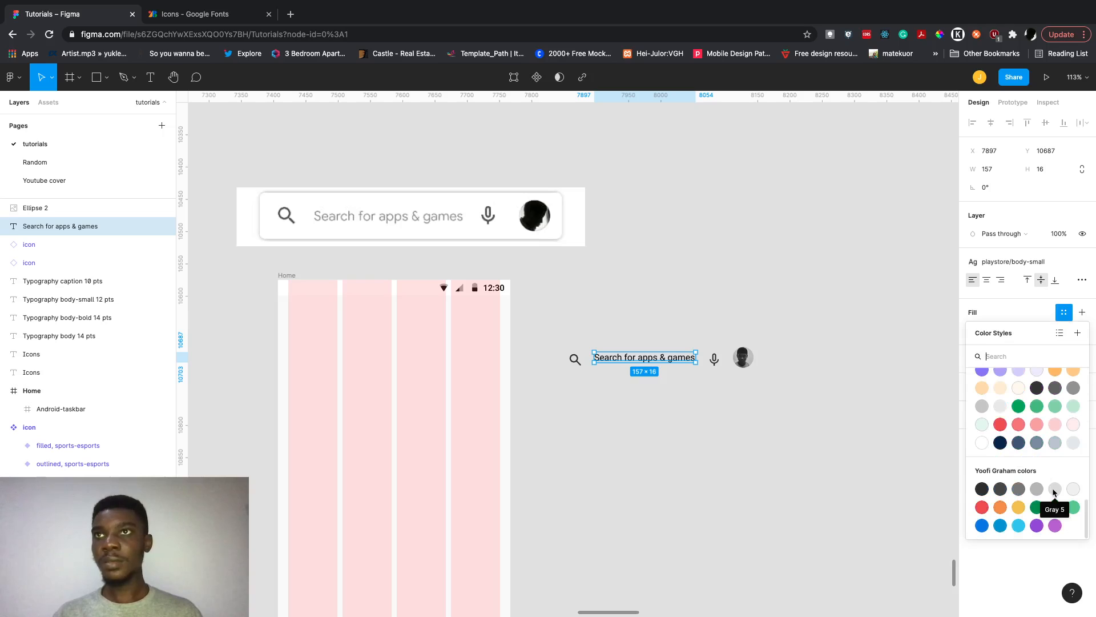
pyautogui.click(1054, 489)
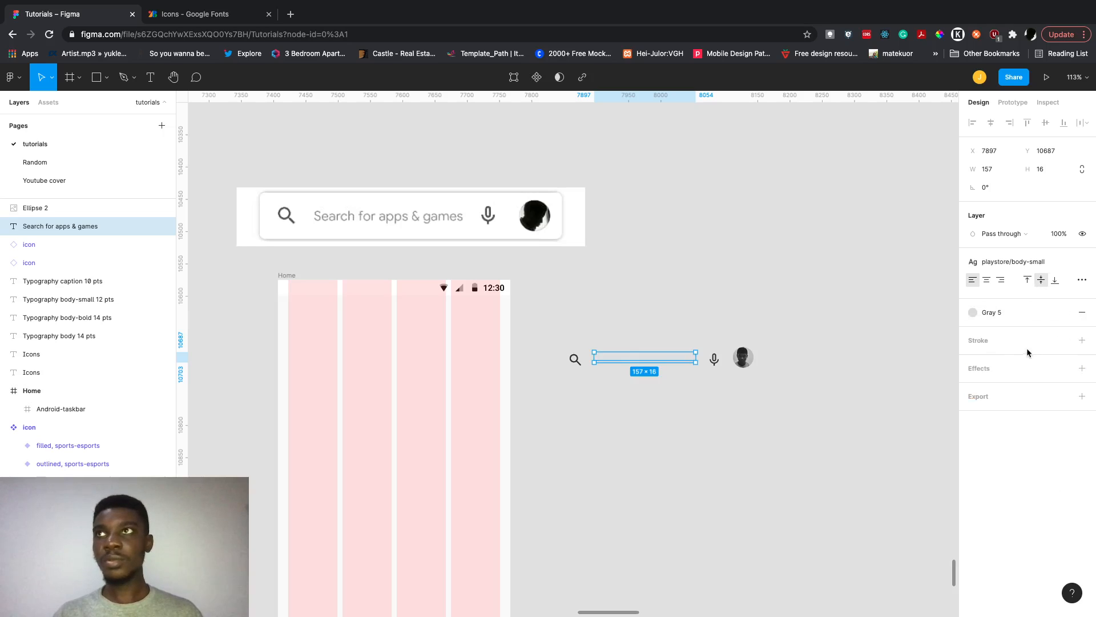
pyautogui.click(1023, 314)
pyautogui.click(1042, 489)
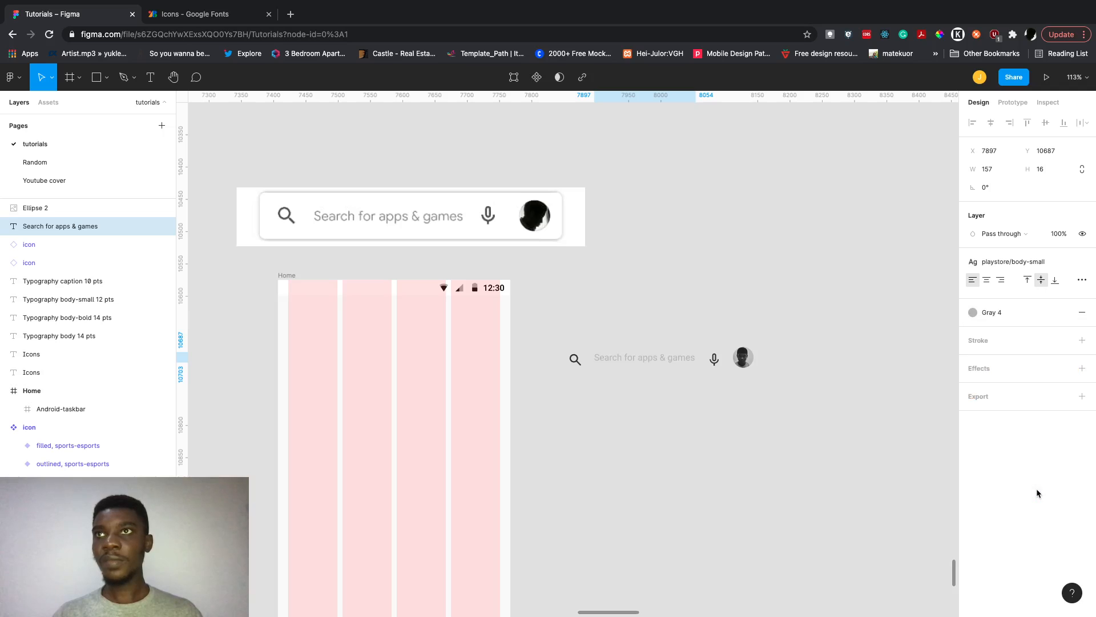
# Group the search icon and search text in a horizontal auto layout with spacing 8, left-aligned and vertically centered.
pyautogui.keyDown('shift'); pyautogui.click(574, 359); pyautogui.keyUp('shift')
pyautogui.hotkey('shift', 'a')
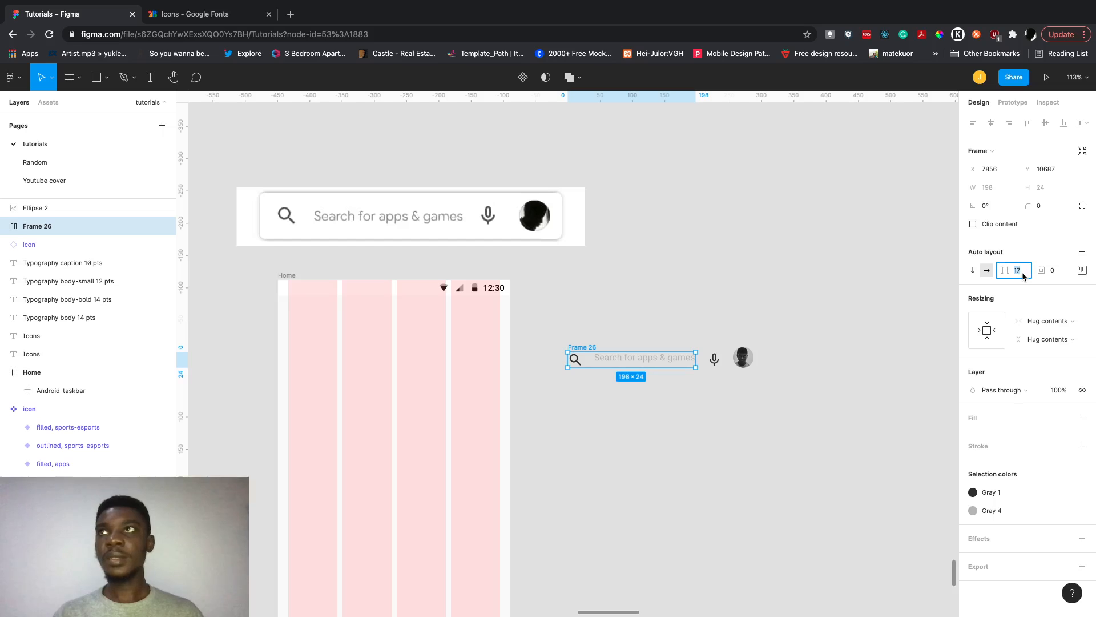
pyautogui.press('Return')
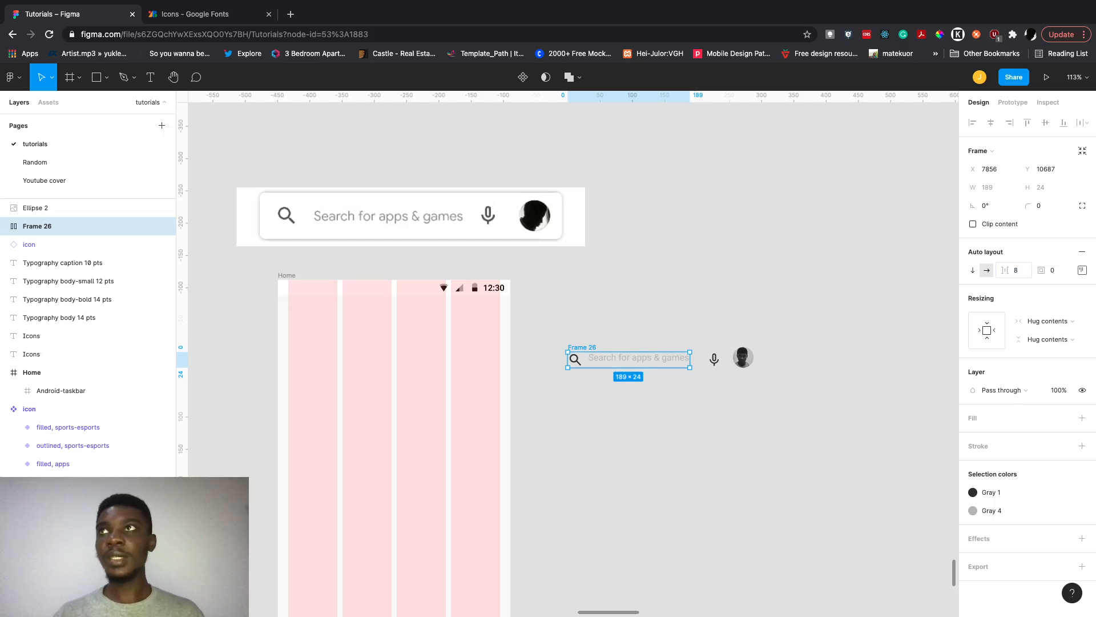
pyautogui.click(1082, 270)
pyautogui.click(1034, 320)
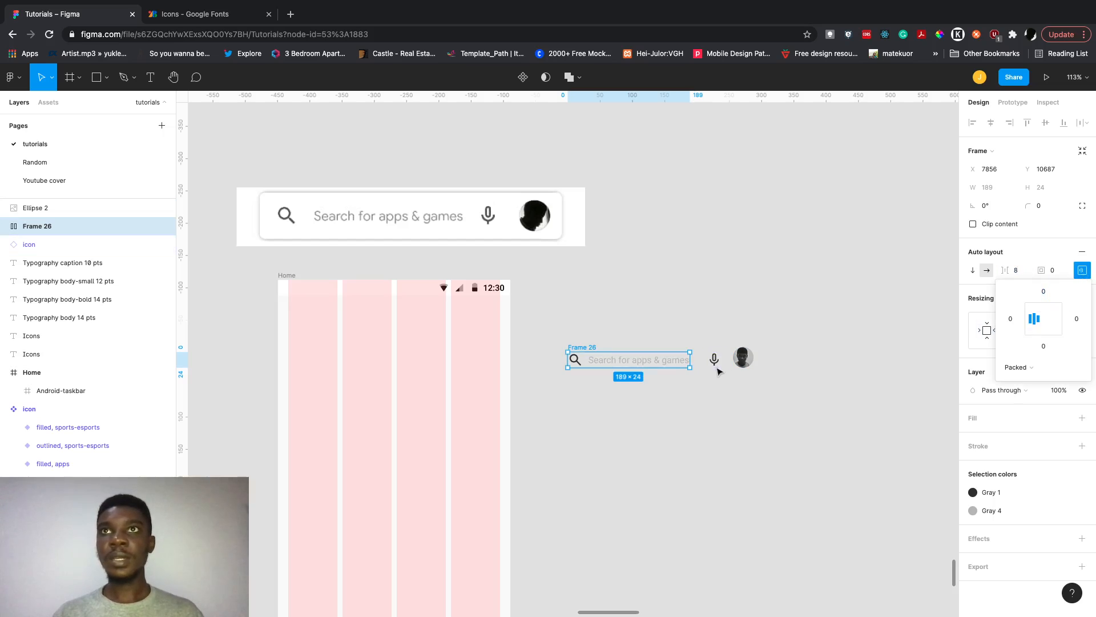
# Group the mic icon and avatar in a horizontal auto layout with spacing 8, right-aligned and vertically centered.
pyautogui.scroll(3, 720, 368)
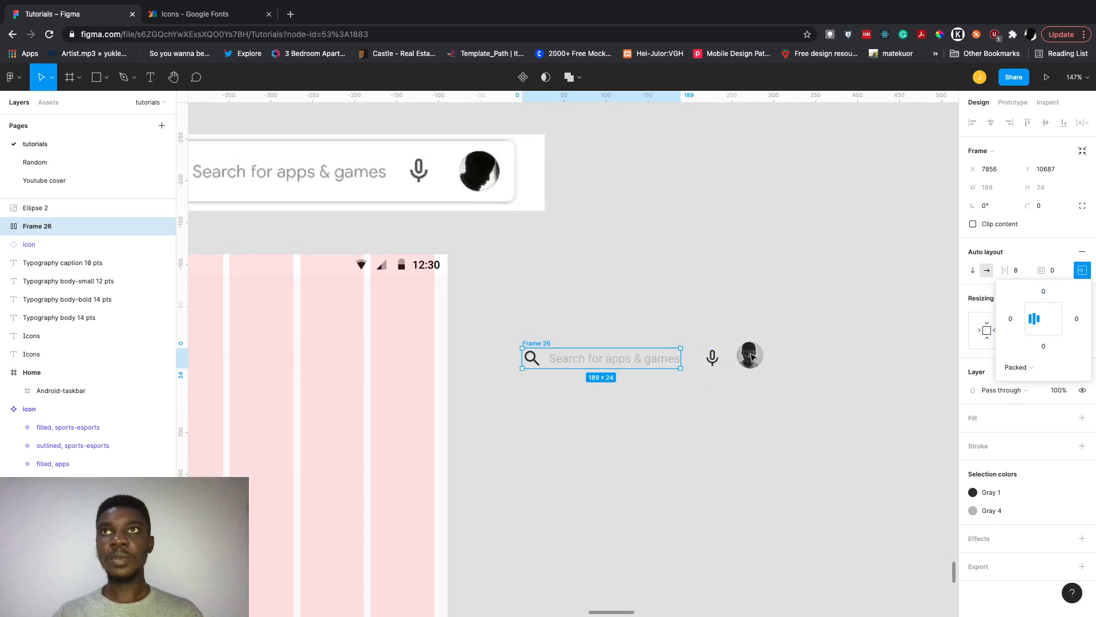
pyautogui.click(752, 358)
pyautogui.keyDown('shift'); pyautogui.click(715, 361); pyautogui.keyUp('shift')
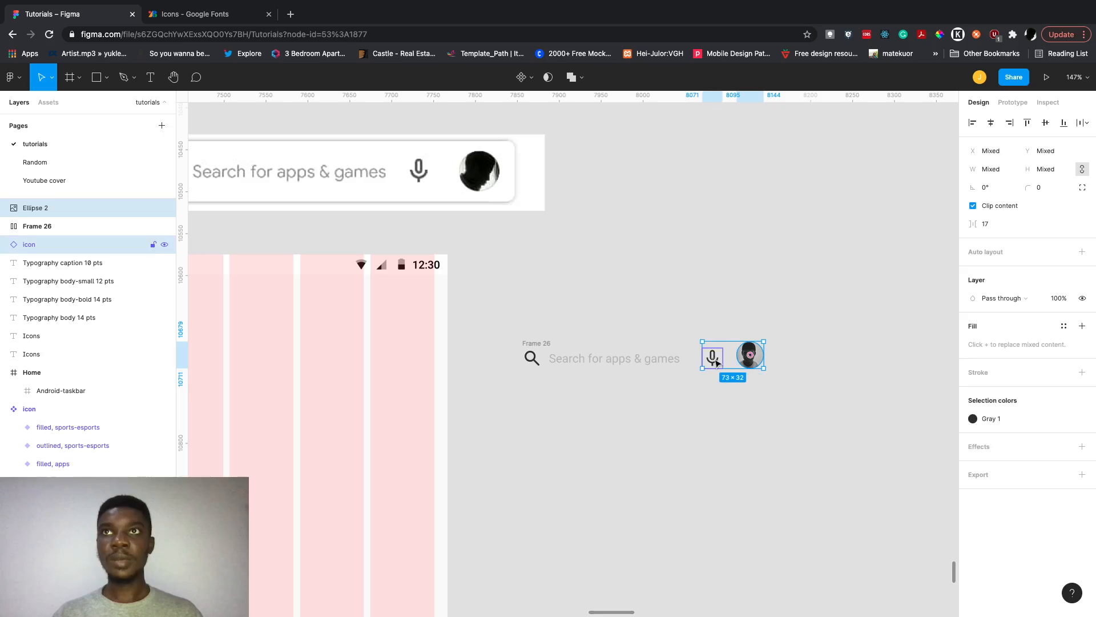
pyautogui.hotkey('shift', 'a')
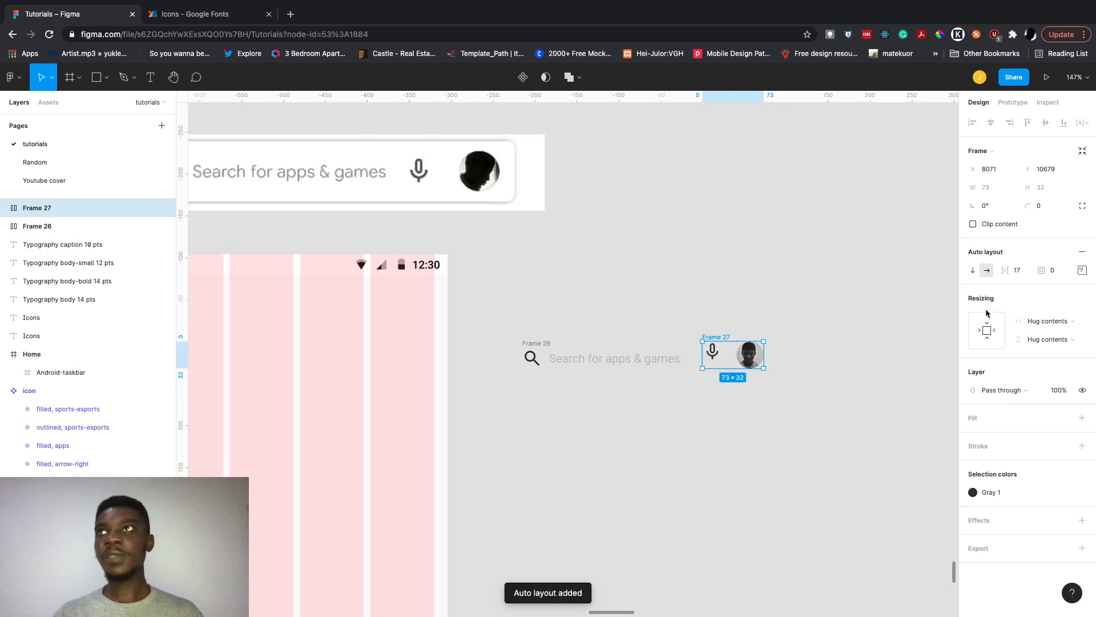
pyautogui.click(1020, 274)
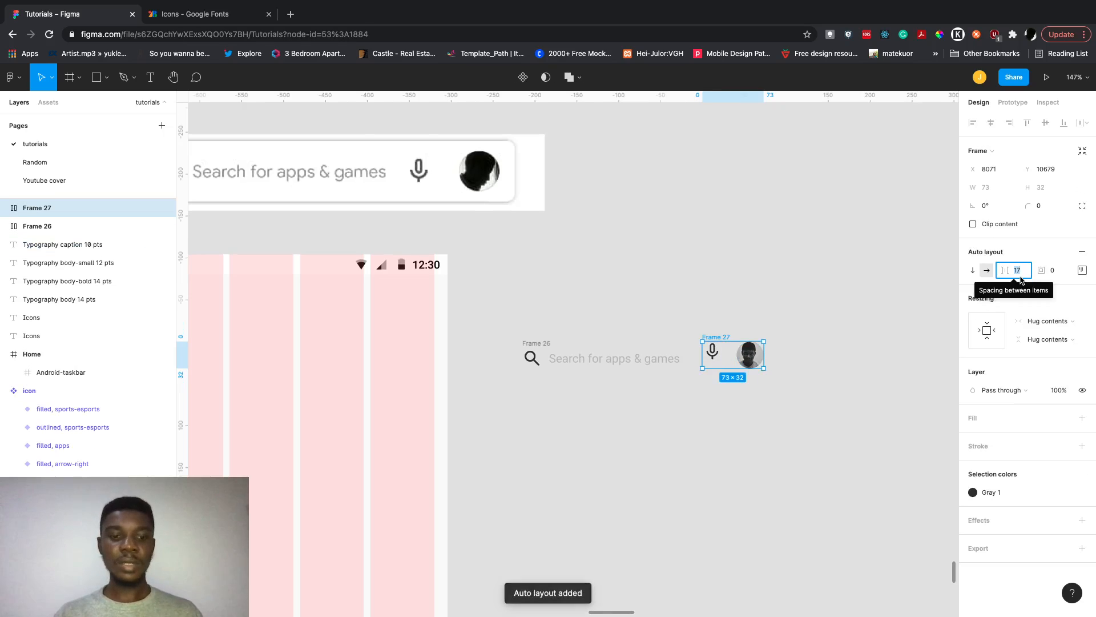
pyautogui.write('8')
pyautogui.press('Return')
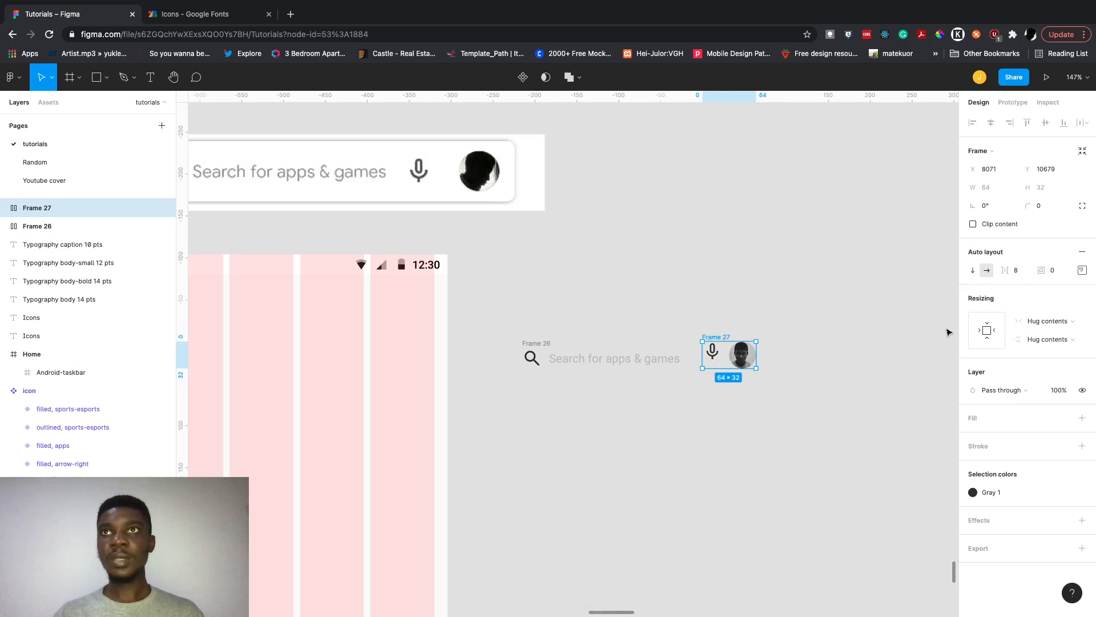
pyautogui.click(1082, 270)
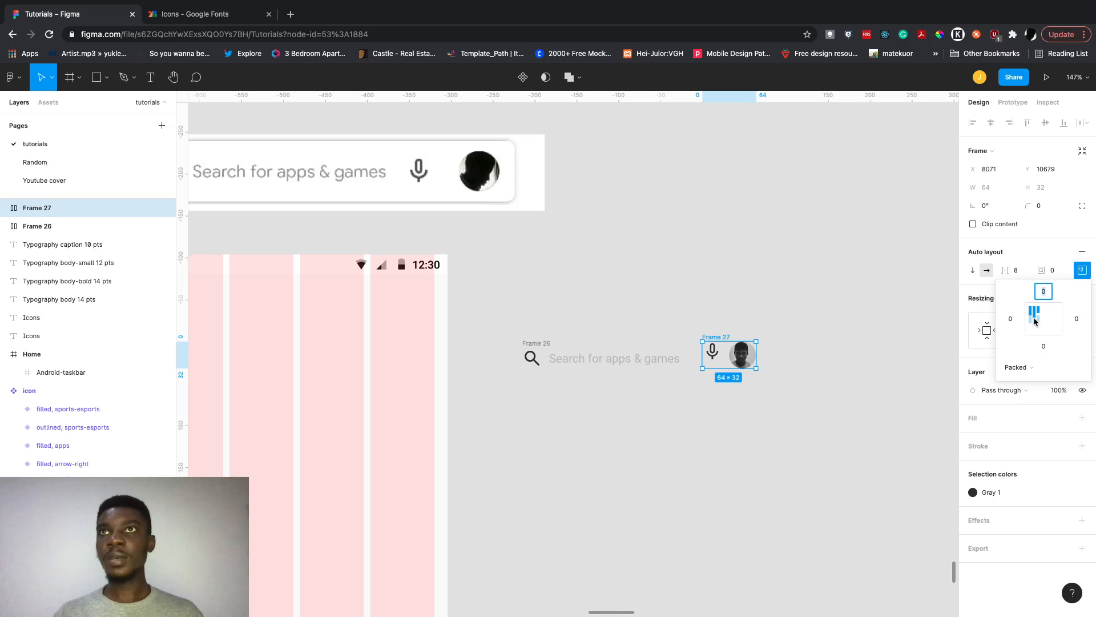
pyautogui.click(1053, 319)
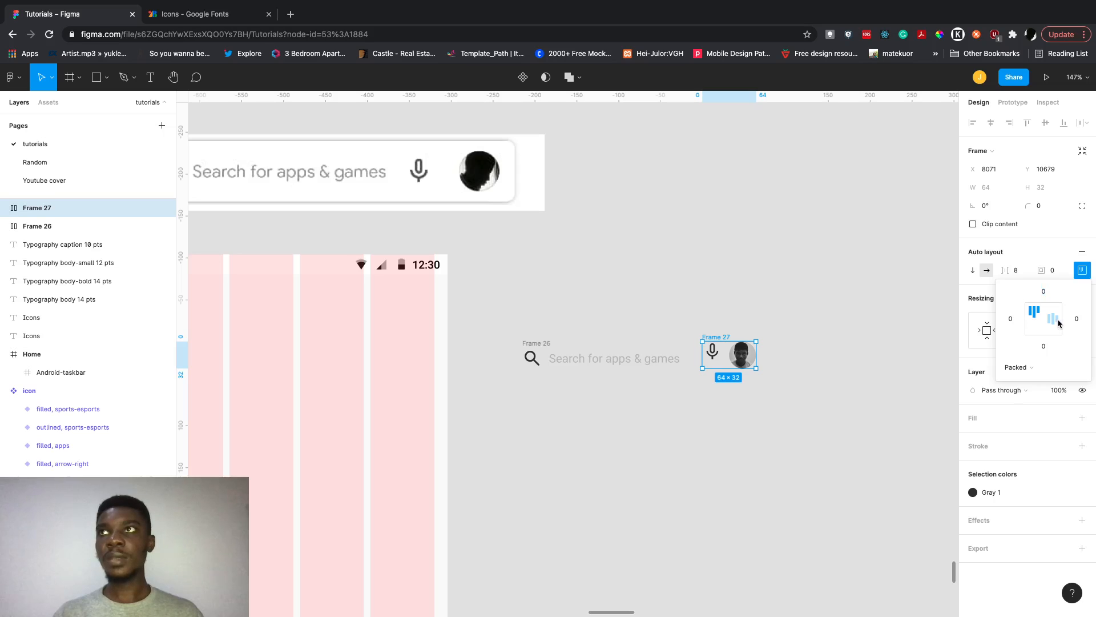
# Combine the search icon/text group and the mic/avatar group into one horizontal auto layout frame.
pyautogui.click(851, 403)
pyautogui.click(532, 355)
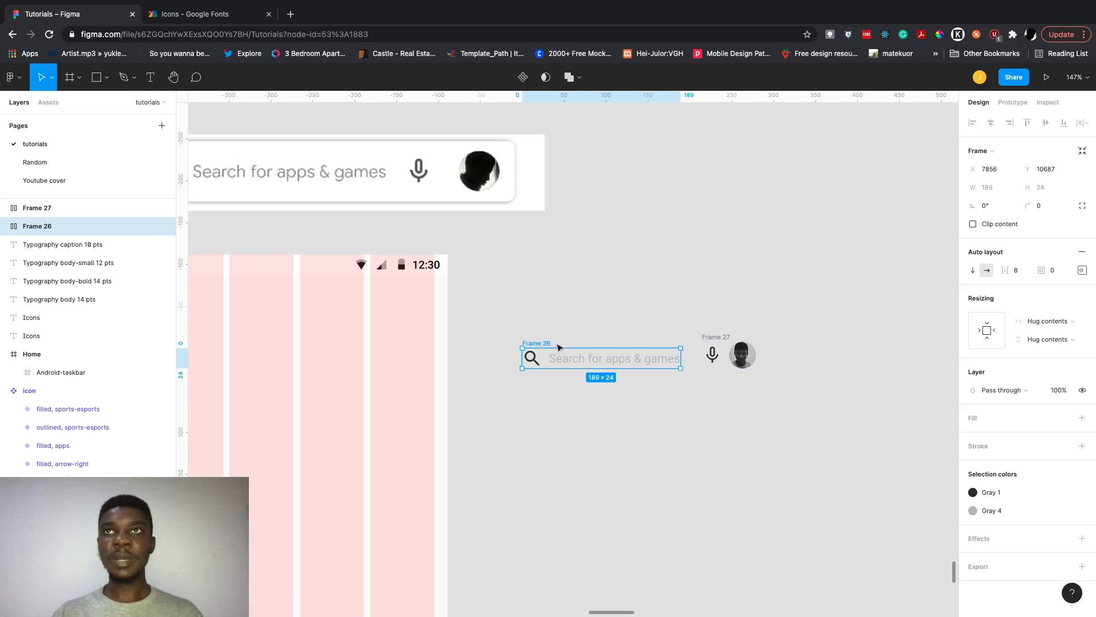
pyautogui.click(718, 337)
pyautogui.click(793, 404)
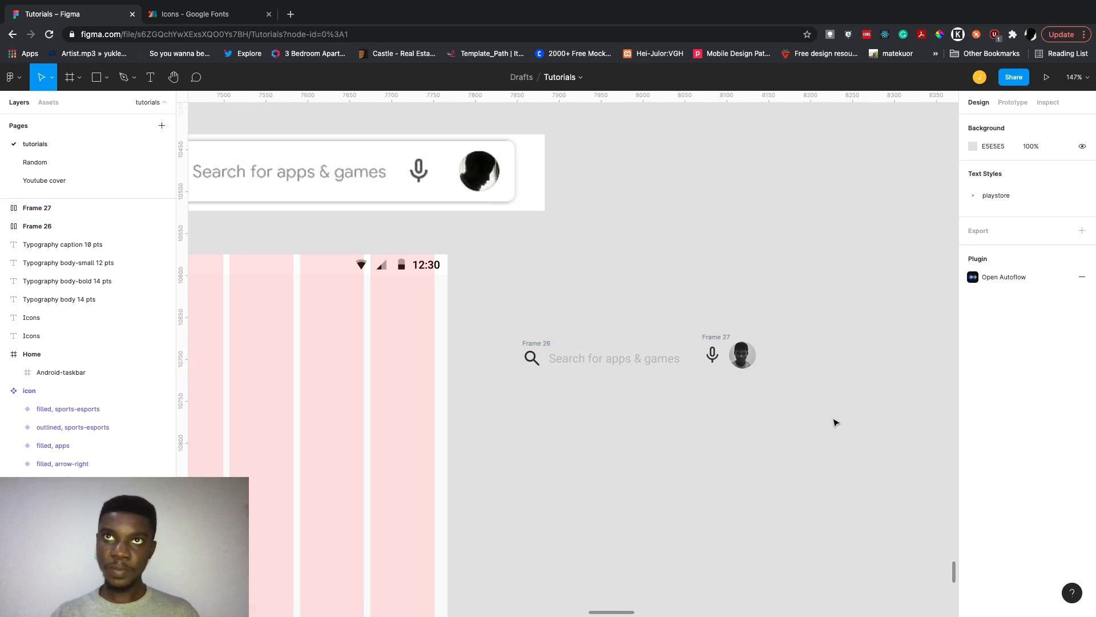
pyautogui.moveTo(834, 420); pyautogui.dragTo(496, 306)
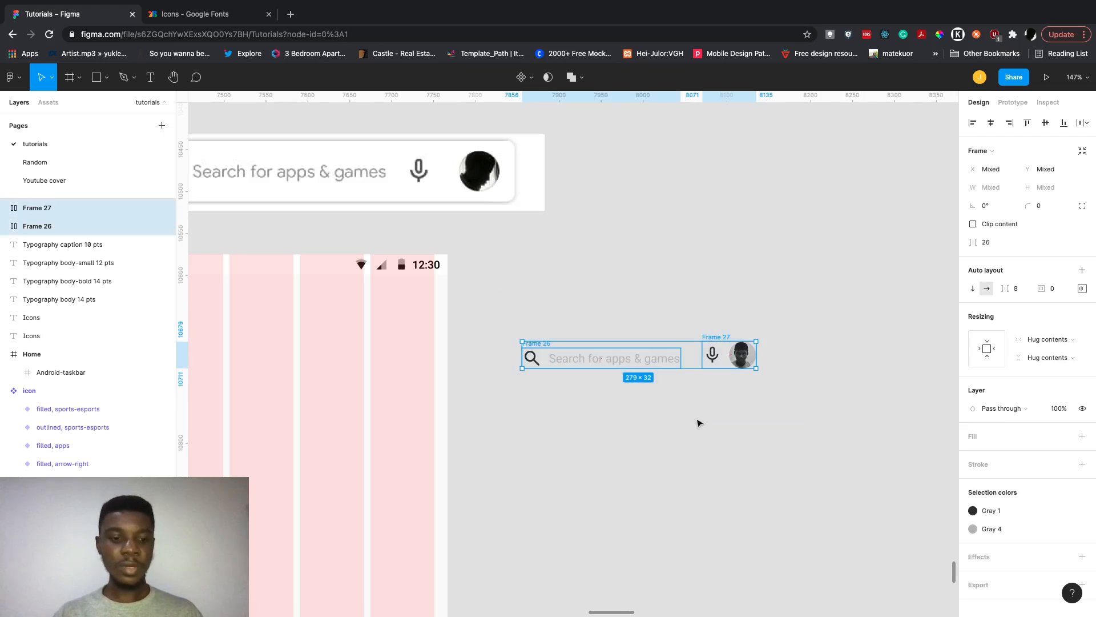
pyautogui.hotkey('shift', 'a')
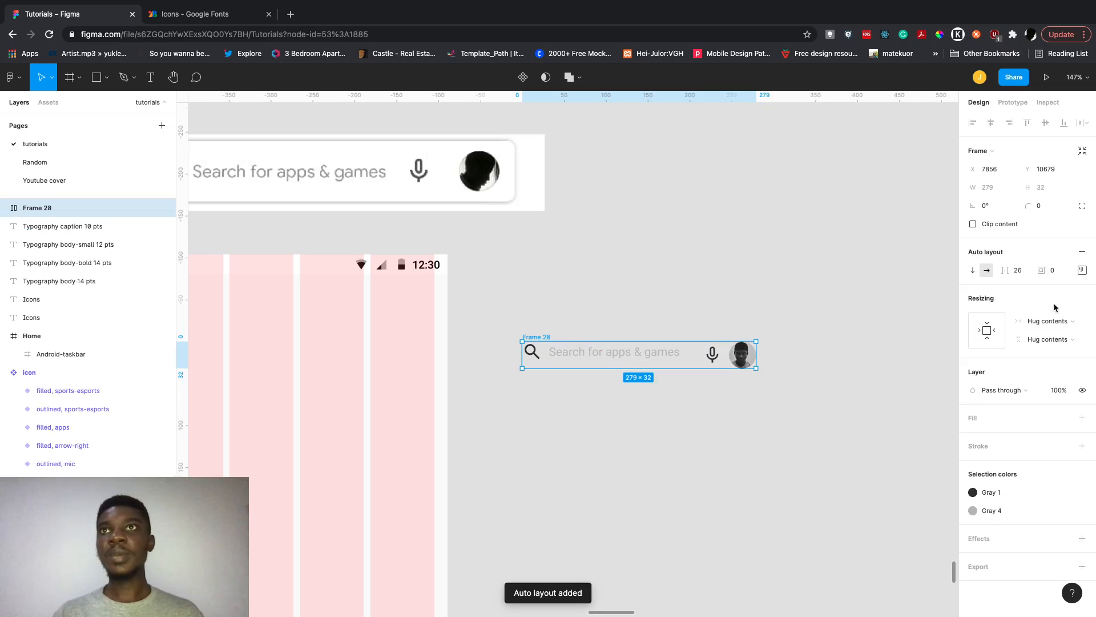
# Center the combined search bar frame's contents and change their distribution from packed to space between.
pyautogui.click(1083, 270)
pyautogui.click(1035, 318)
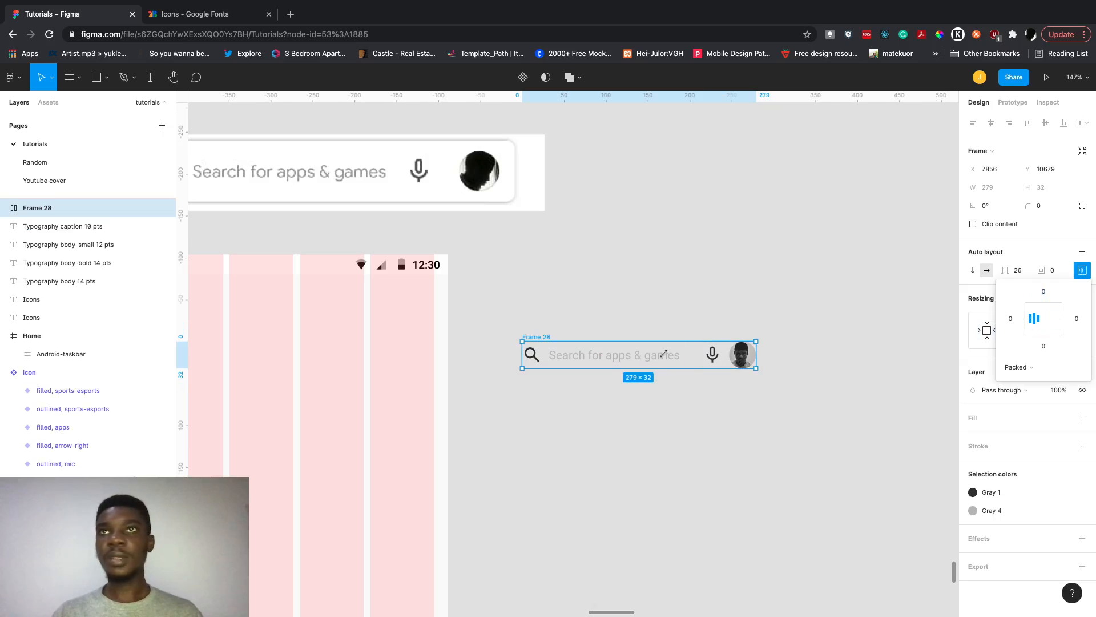
pyautogui.click(1042, 320)
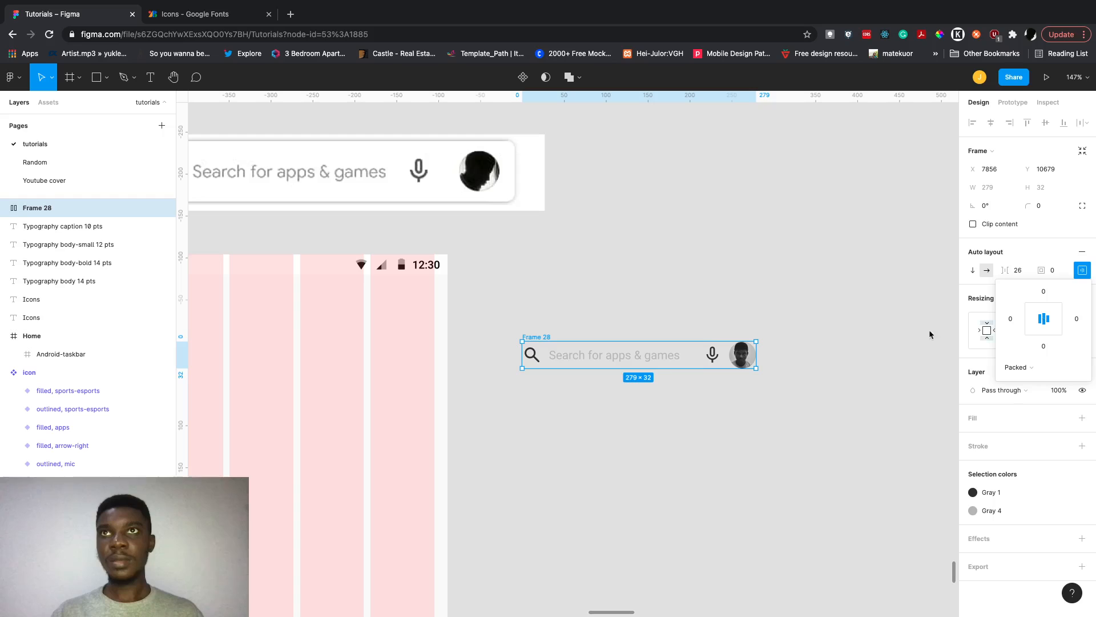
pyautogui.click(1041, 368)
pyautogui.click(1043, 379)
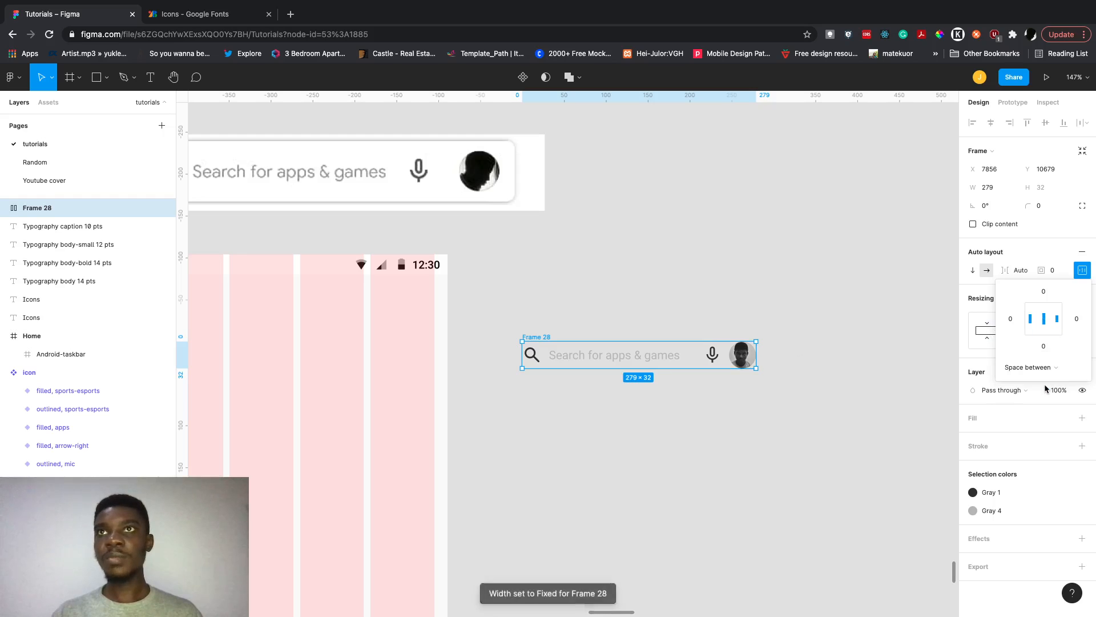
pyautogui.click(791, 389)
pyautogui.scroll(-2, 791, 389)
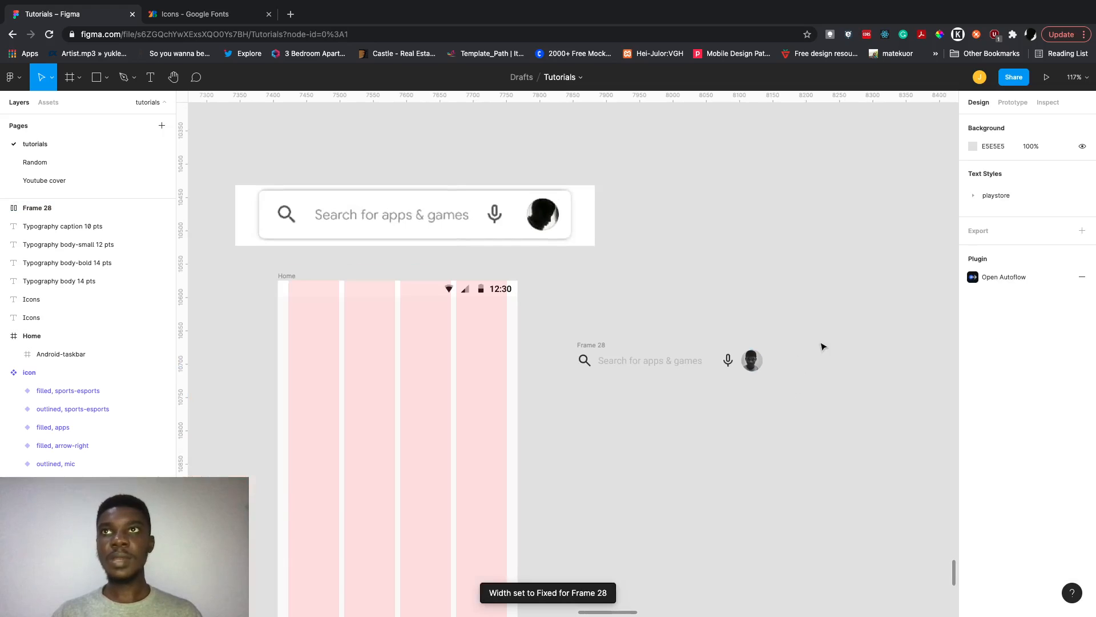
# Set the search bar frame's padding to 8 vertically and 16 horizontally.
pyautogui.click(750, 362)
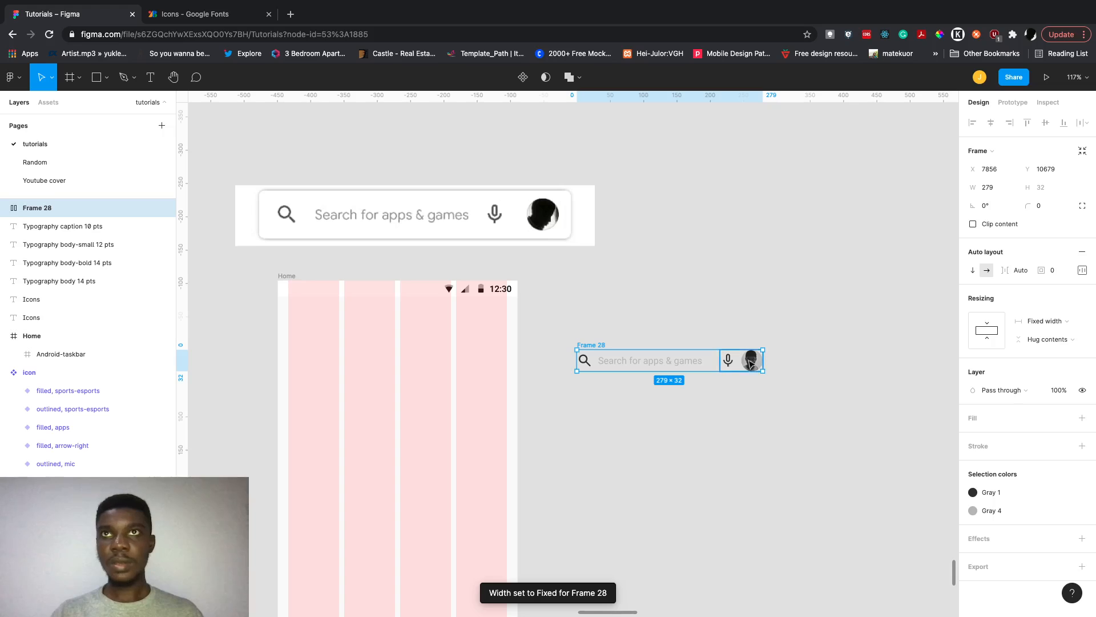
pyautogui.click(1055, 271)
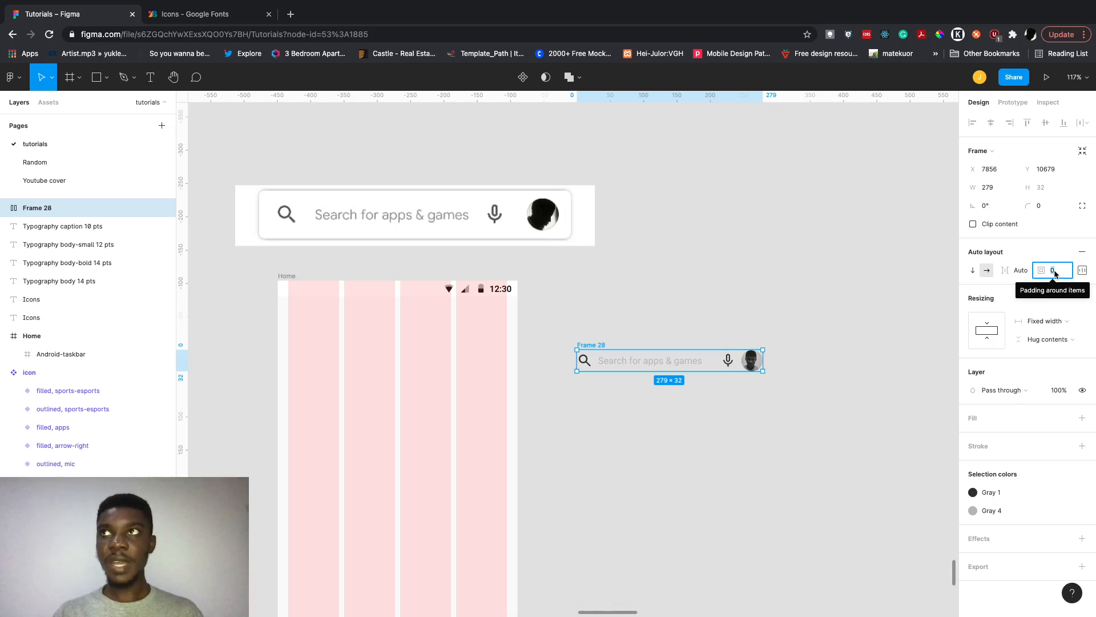
pyautogui.click(1055, 274)
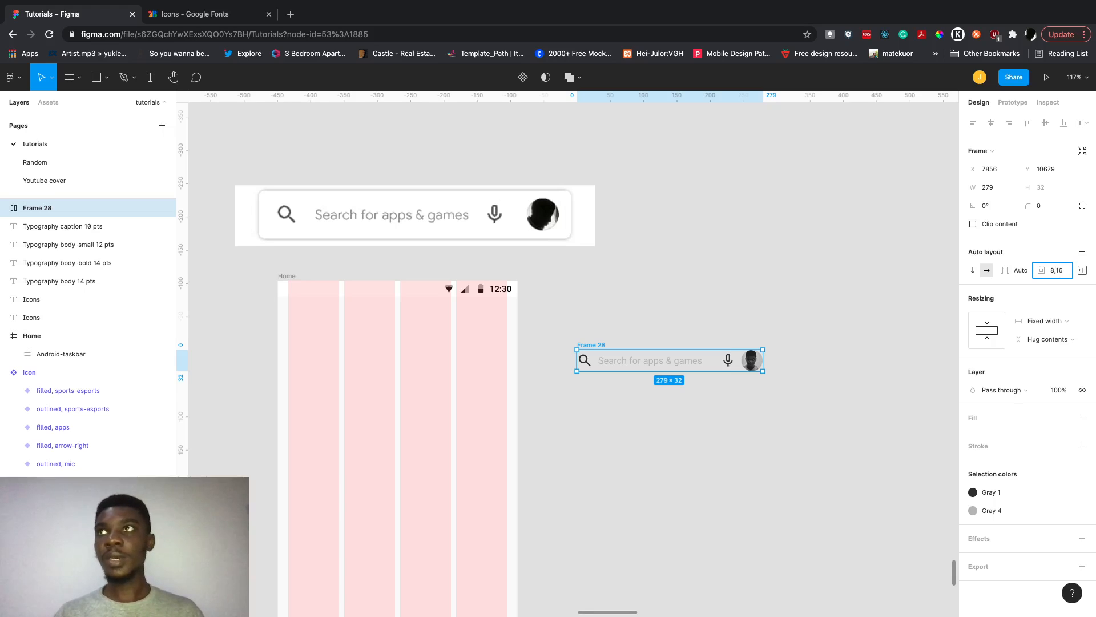
pyautogui.press('Return')
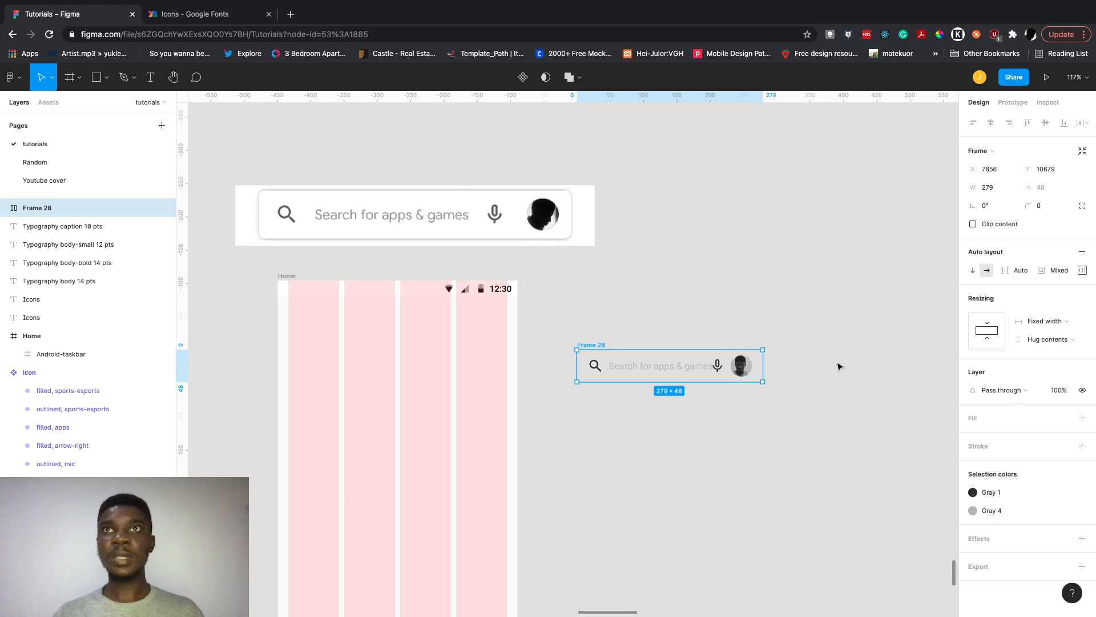
# Give the search bar frame a white FFFFFF fill and a corner radius of 8.
pyautogui.click(1026, 420)
pyautogui.click(978, 436)
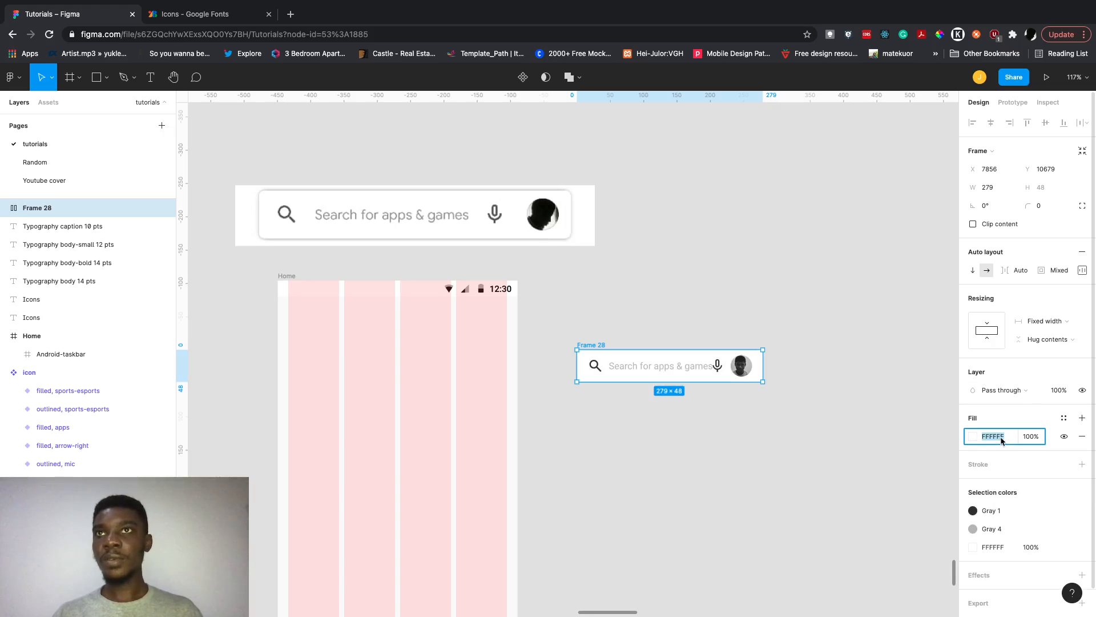
pyautogui.click(1063, 419)
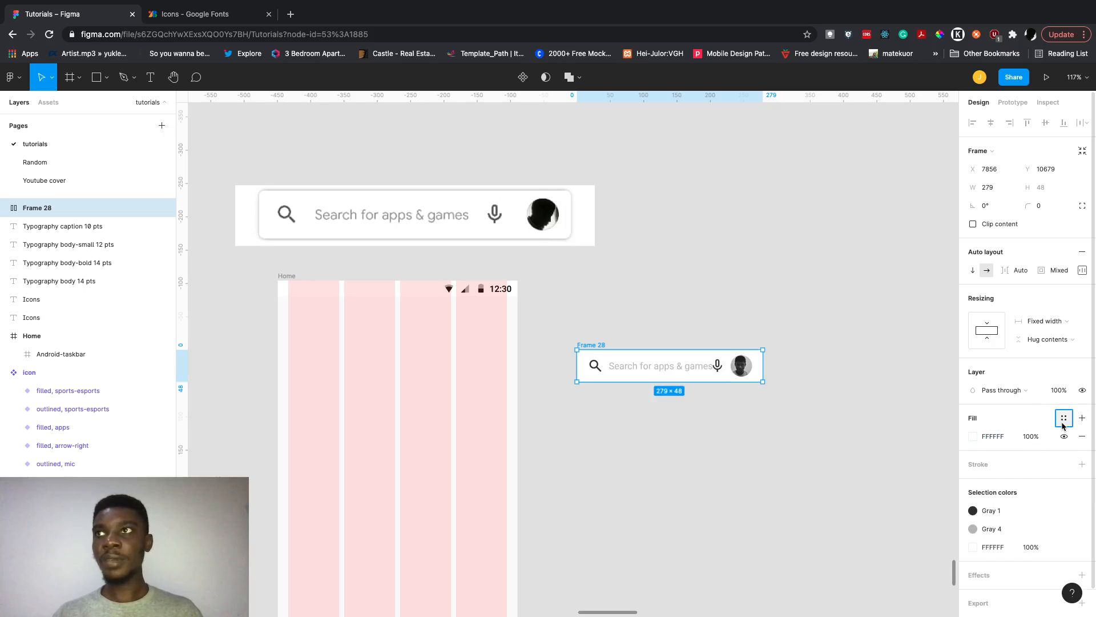
pyautogui.click(912, 394)
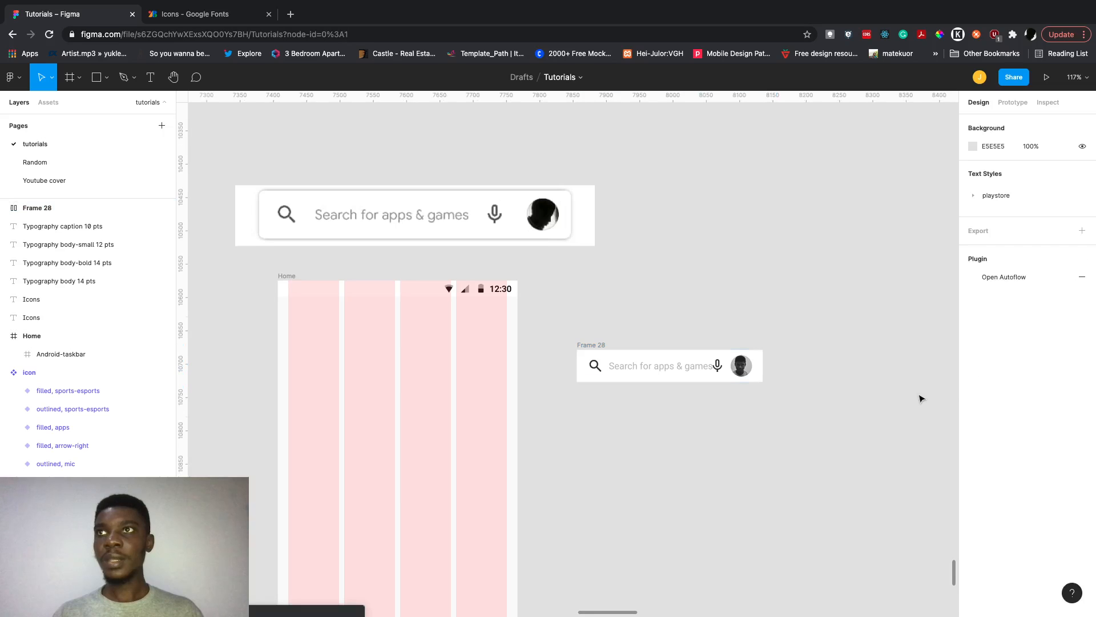
pyautogui.click(595, 345)
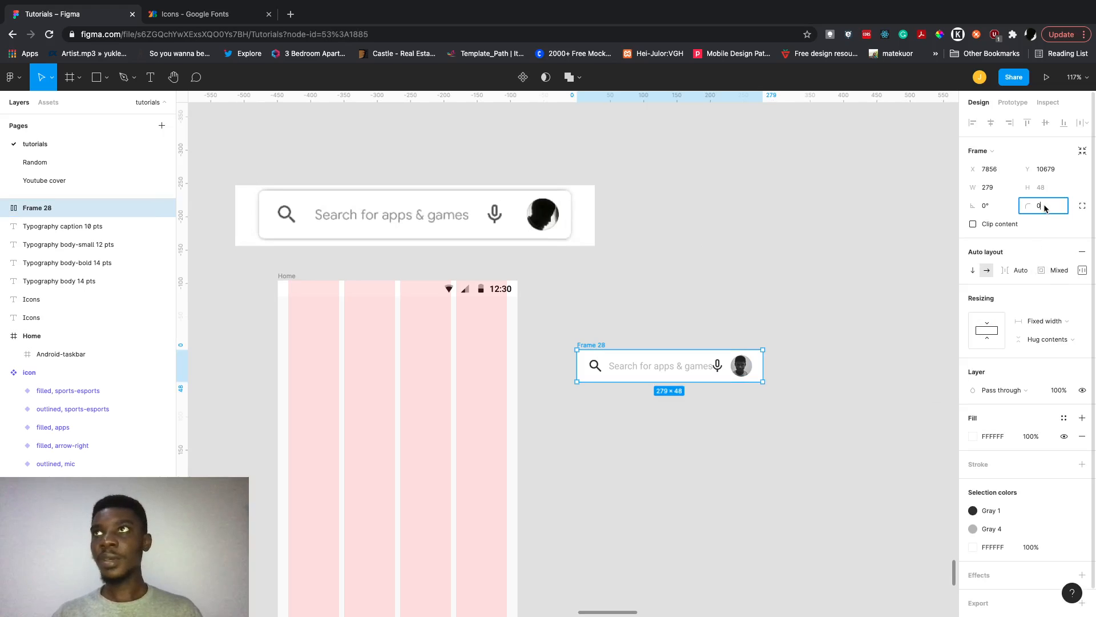
pyautogui.write('8')
pyautogui.press('Return')
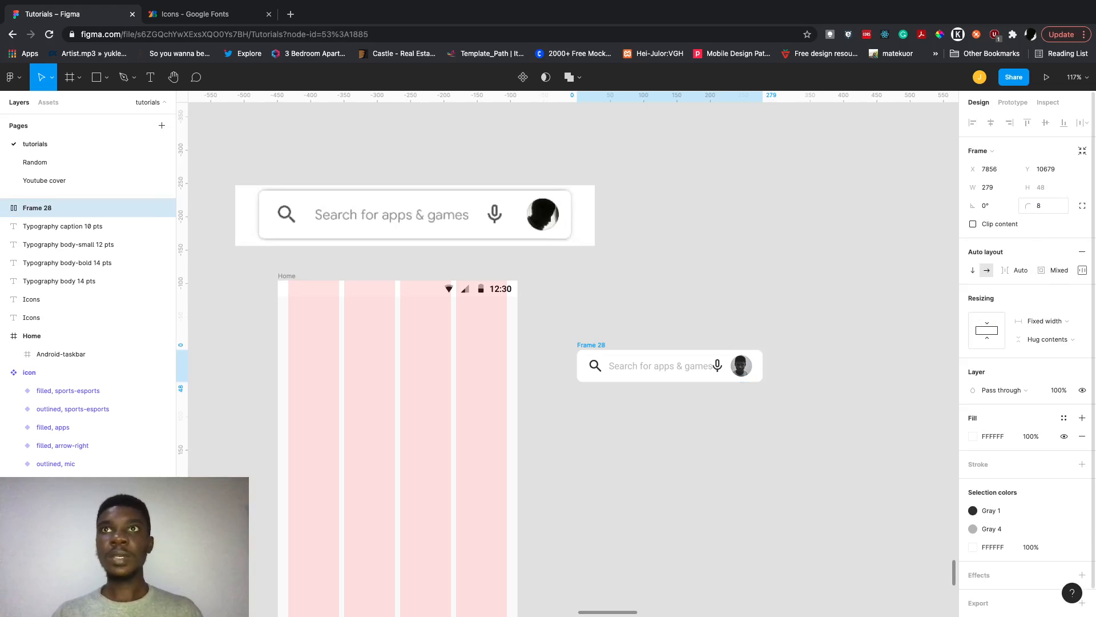
# Widen the search bar frame to about 309 by extending its edge on the avatar side.
pyautogui.click(762, 431)
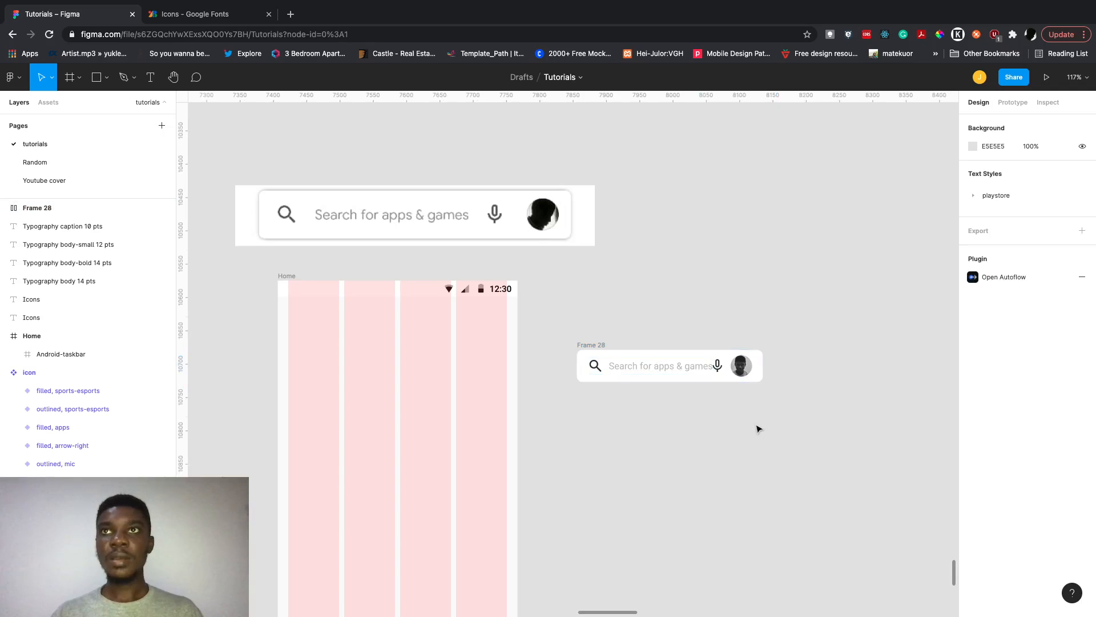
pyautogui.click(758, 379)
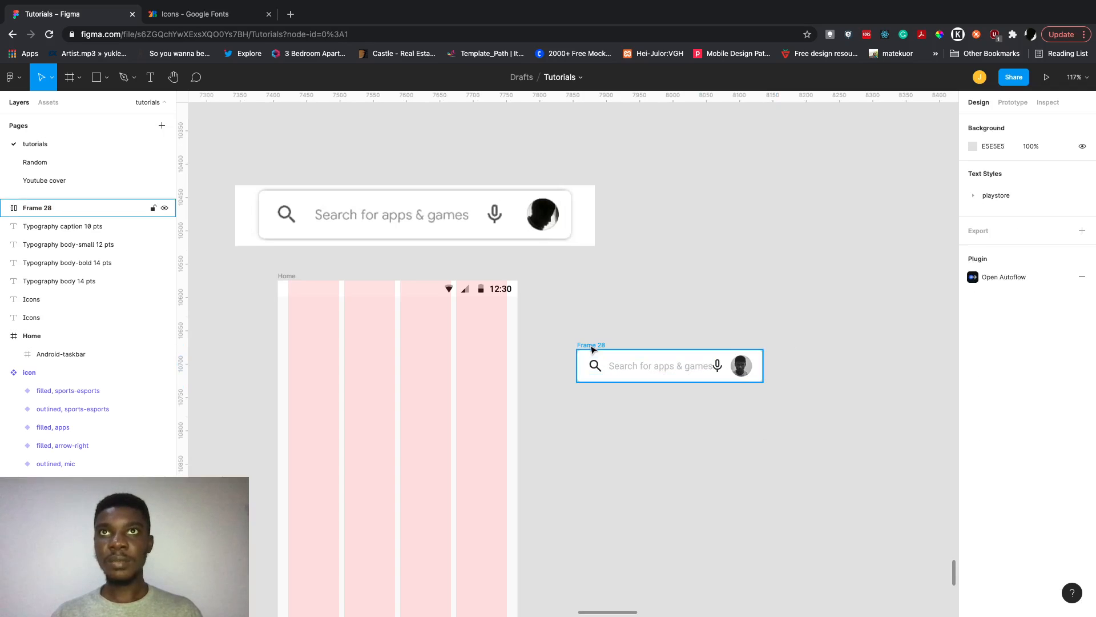
pyautogui.moveTo(768, 367); pyautogui.dragTo(783, 367)
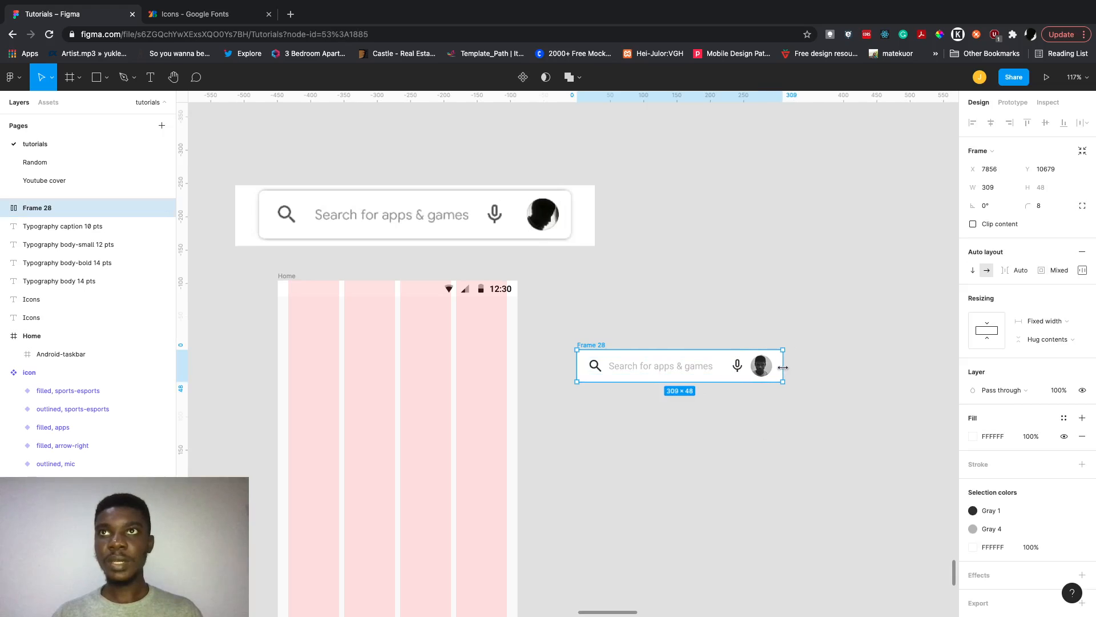
# Add a drop shadow to the search bar frame with colour 707070 at 10% opacity.
pyautogui.click(787, 406)
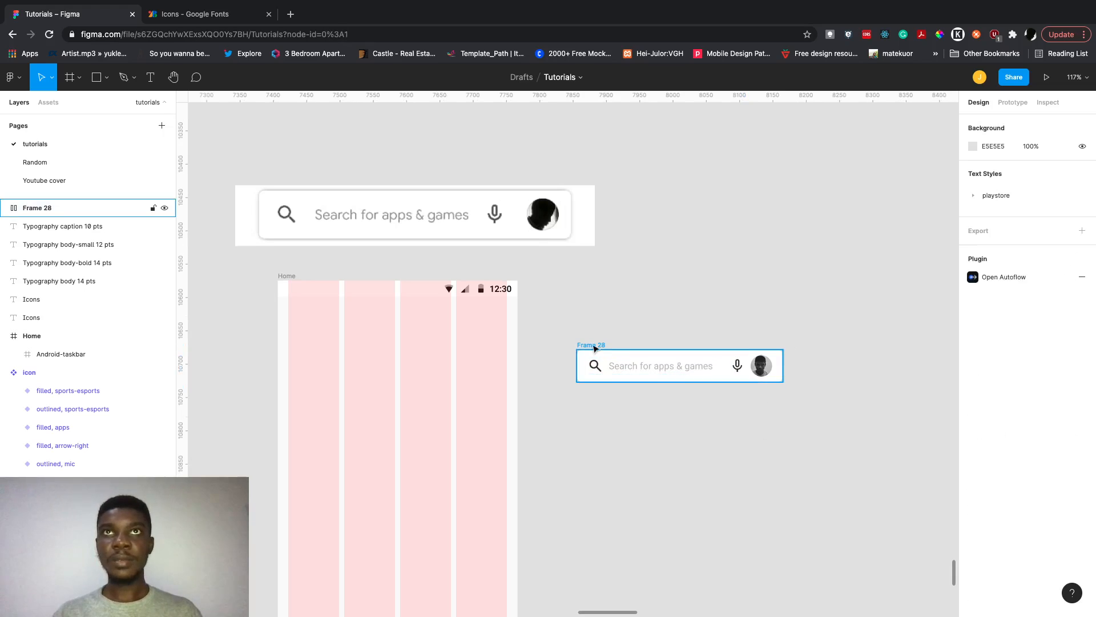
pyautogui.scroll(5, 570, 227)
pyautogui.scroll(-5, 567, 215)
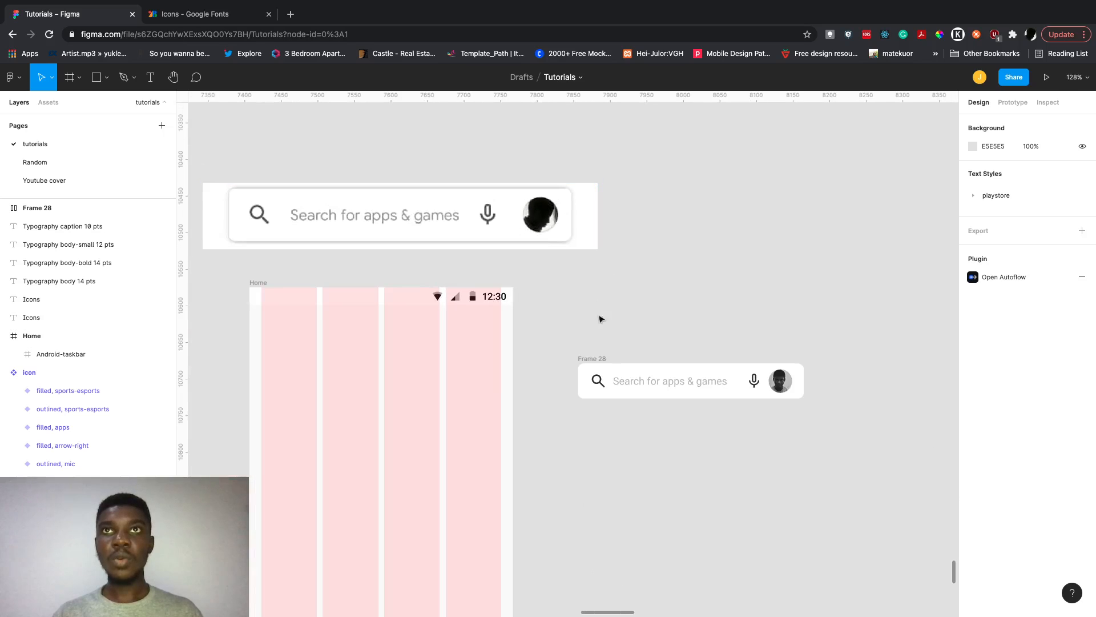
pyautogui.click(595, 360)
pyautogui.scroll(-1, 975, 503)
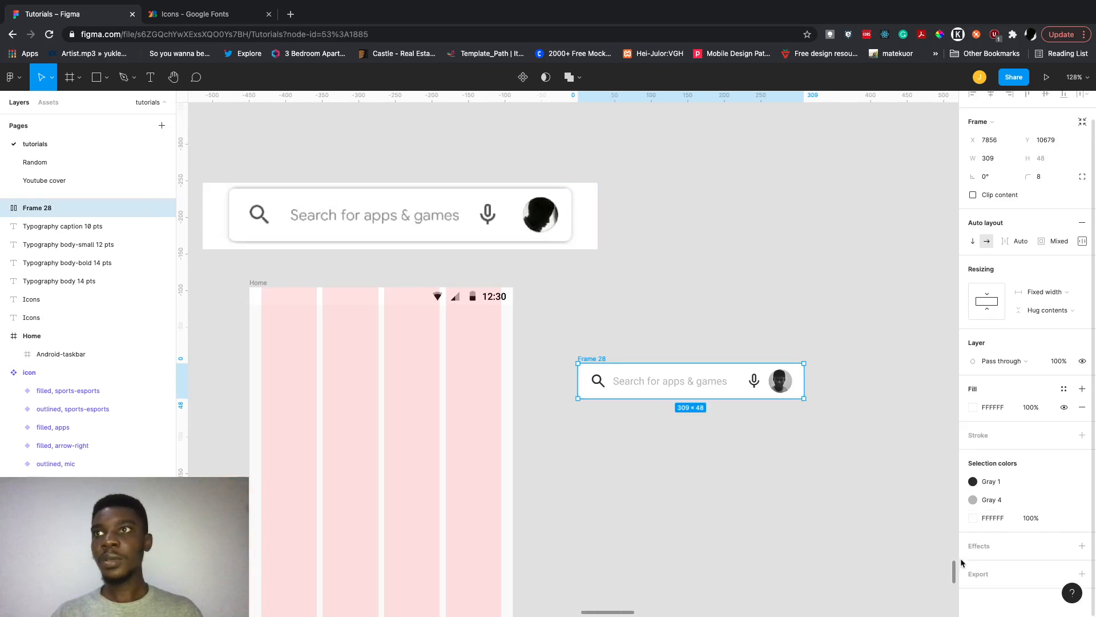
pyautogui.click(973, 564)
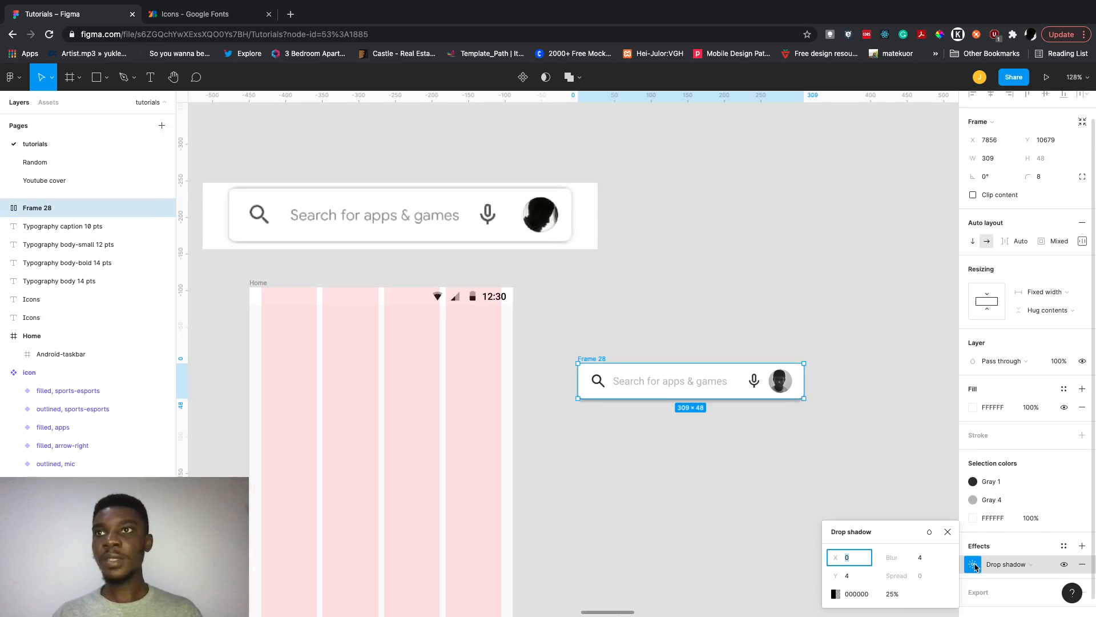
pyautogui.click(864, 595)
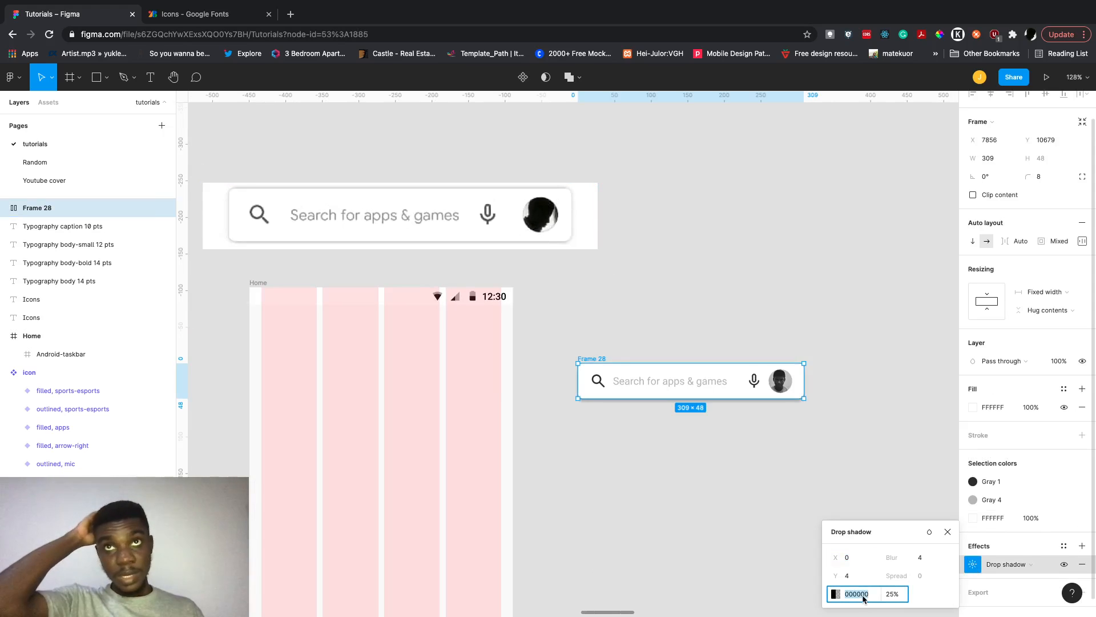
pyautogui.write('70')
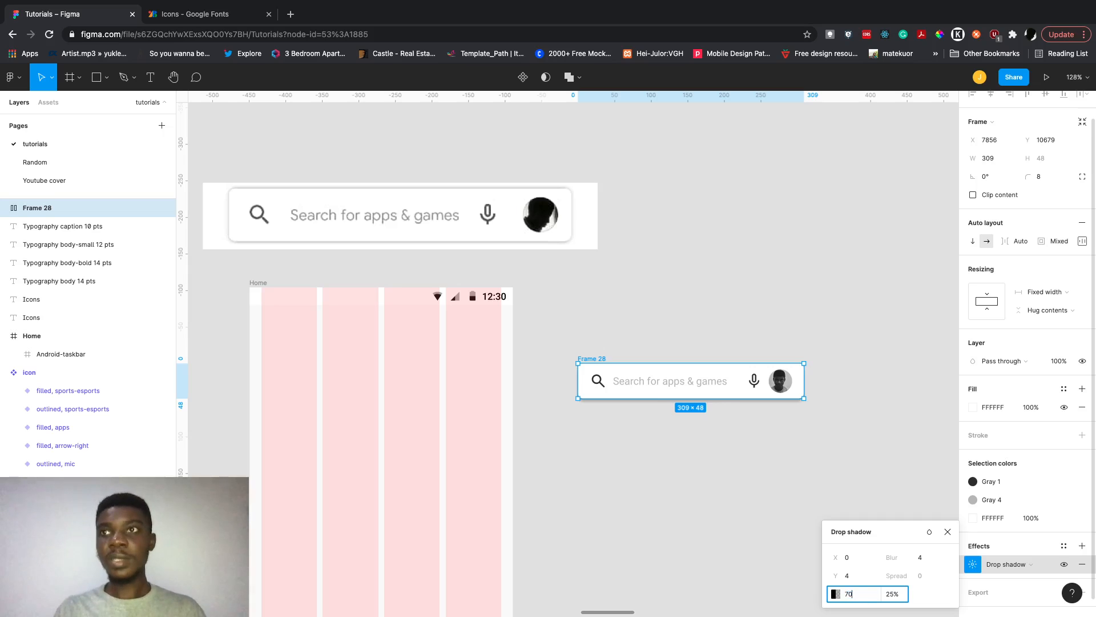
pyautogui.click(898, 596)
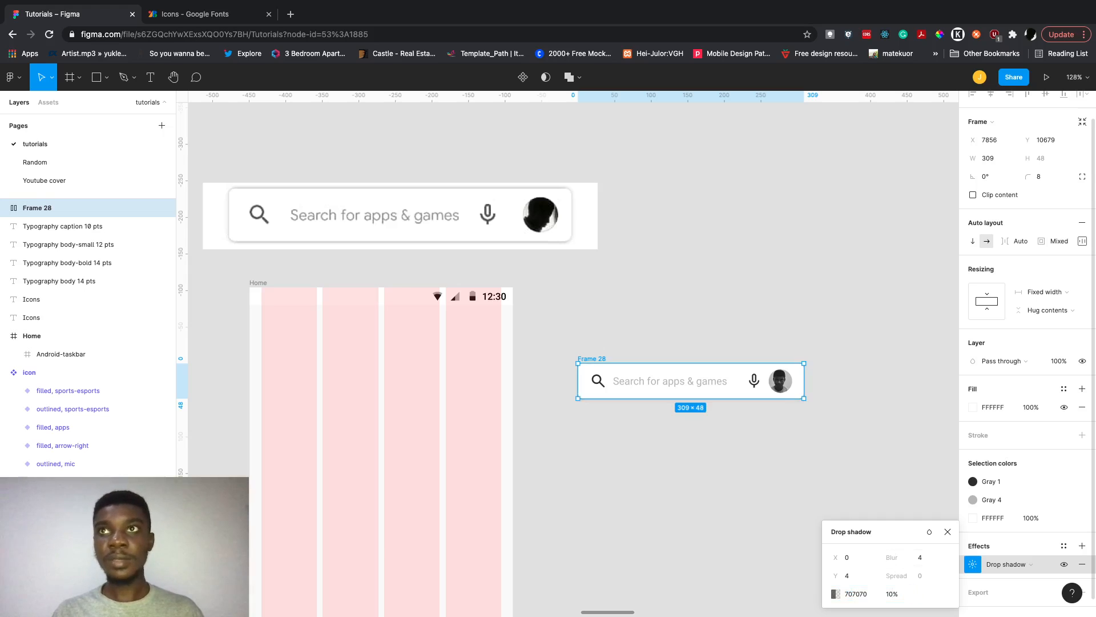
pyautogui.click(748, 437)
pyautogui.scroll(5, 749, 437)
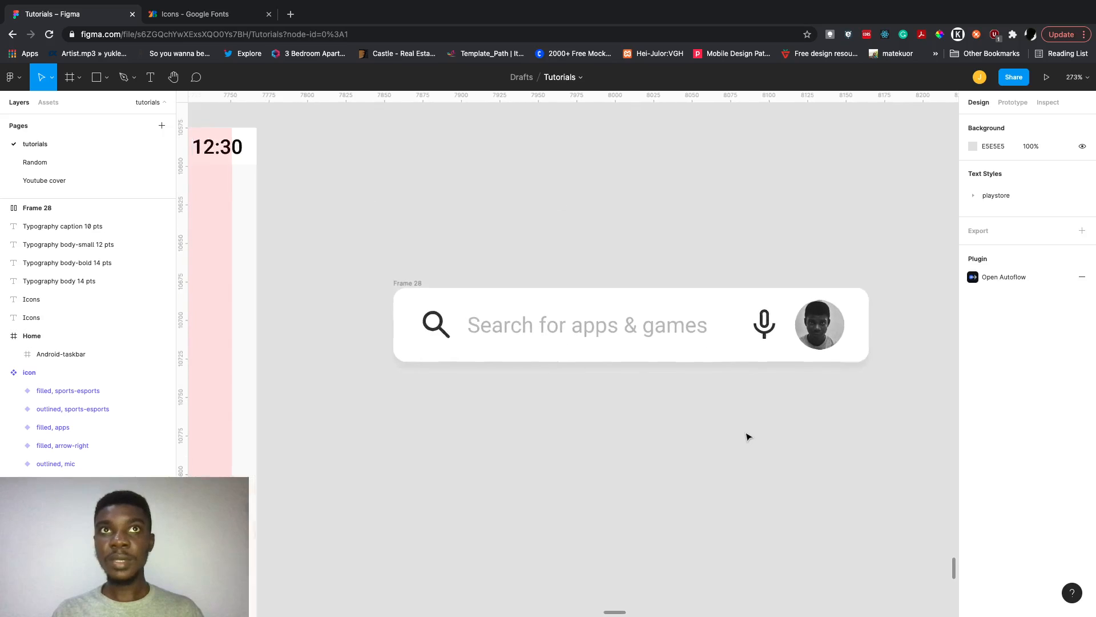
# Set the blur of the search bar frame's drop shadow to 25.
pyautogui.scroll(-3, 586, 373)
pyautogui.click(524, 329)
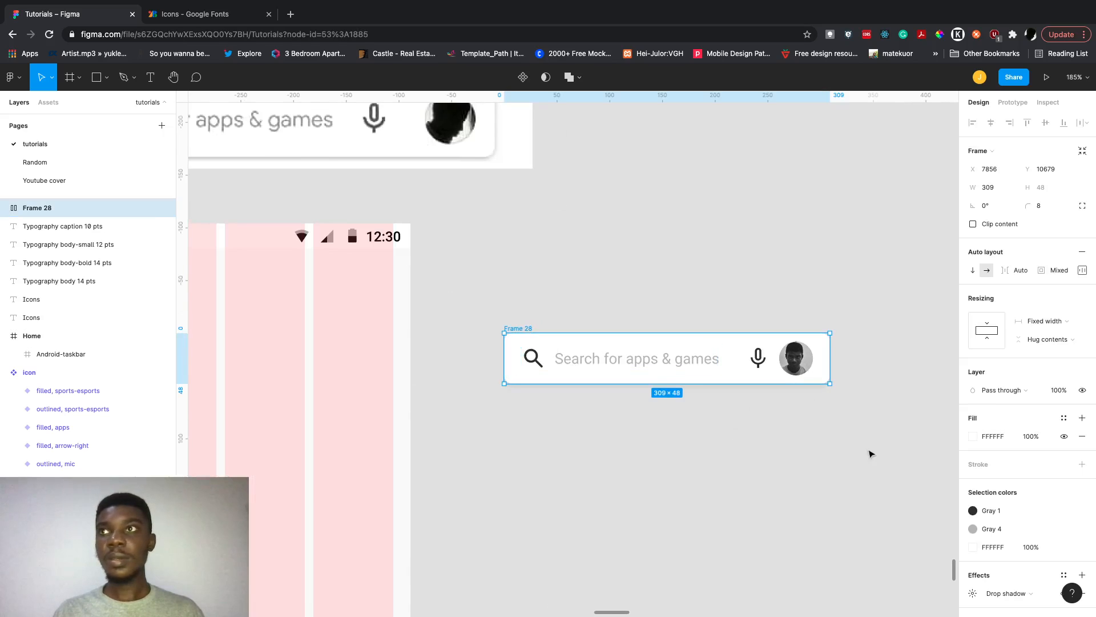
pyautogui.click(973, 592)
pyautogui.click(931, 564)
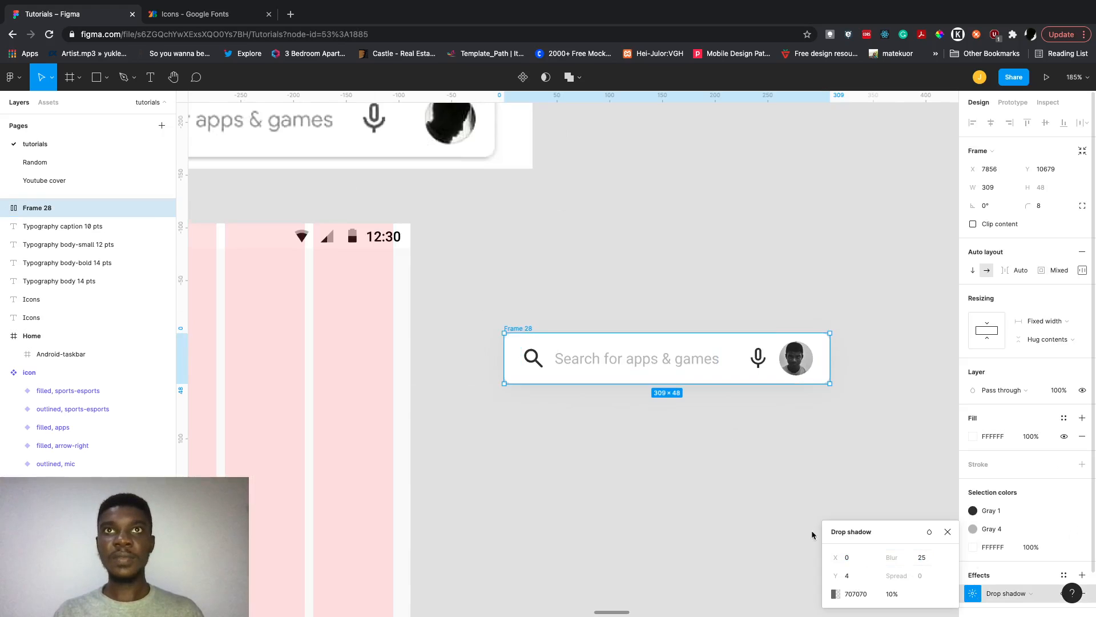
pyautogui.click(693, 488)
pyautogui.scroll(-4, 693, 488)
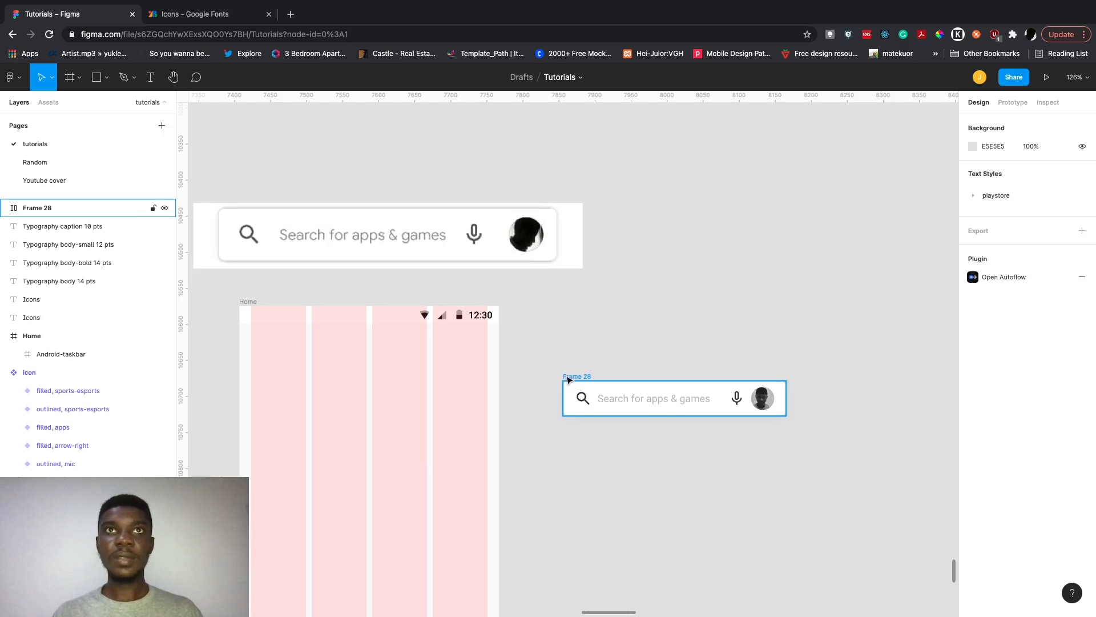
# Move the search bar into the Home frame at X 16, Y 50 and widen it to 328 to span the column grid.
pyautogui.click(576, 382)
pyautogui.hscroll(-2, 588, 373)
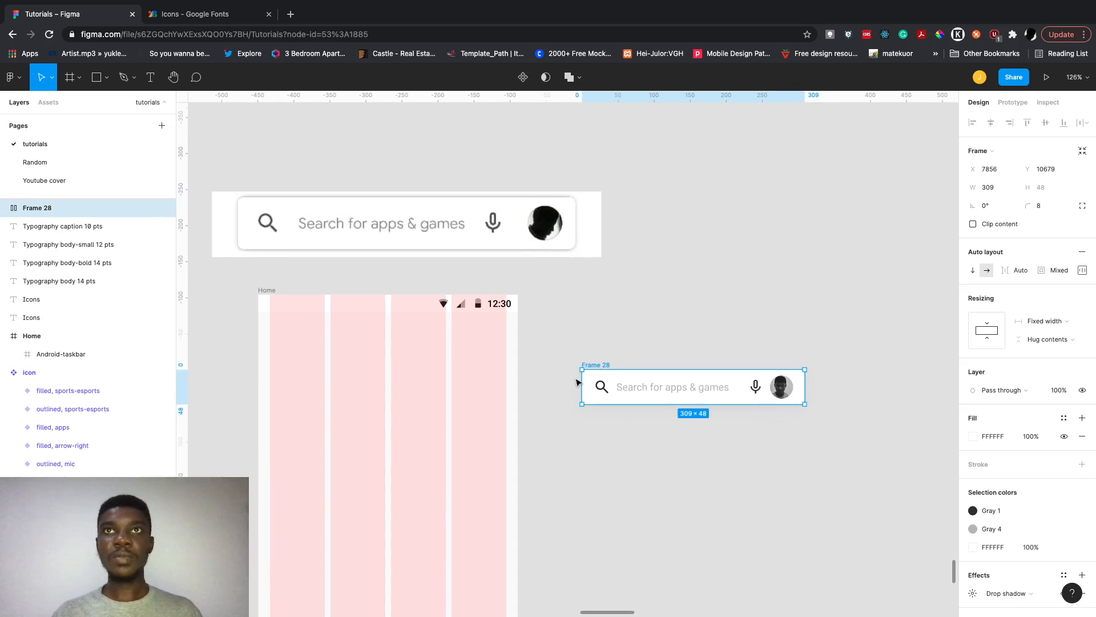
pyautogui.hscroll(-2, 606, 365)
pyautogui.scroll(-1, 605, 366)
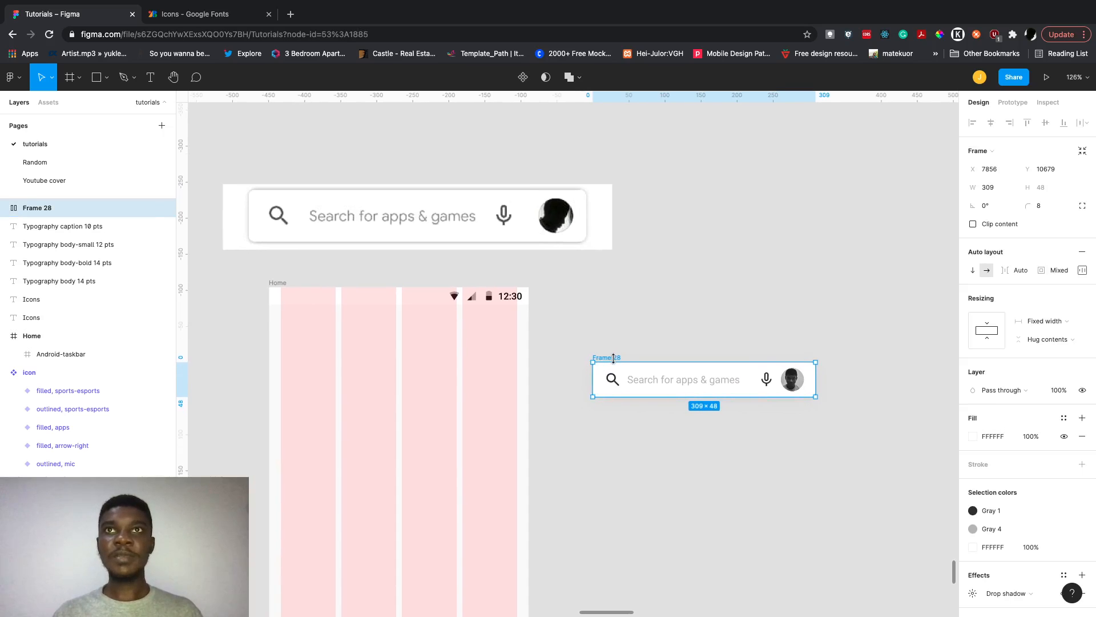
pyautogui.moveTo(616, 357); pyautogui.dragTo(303, 320)
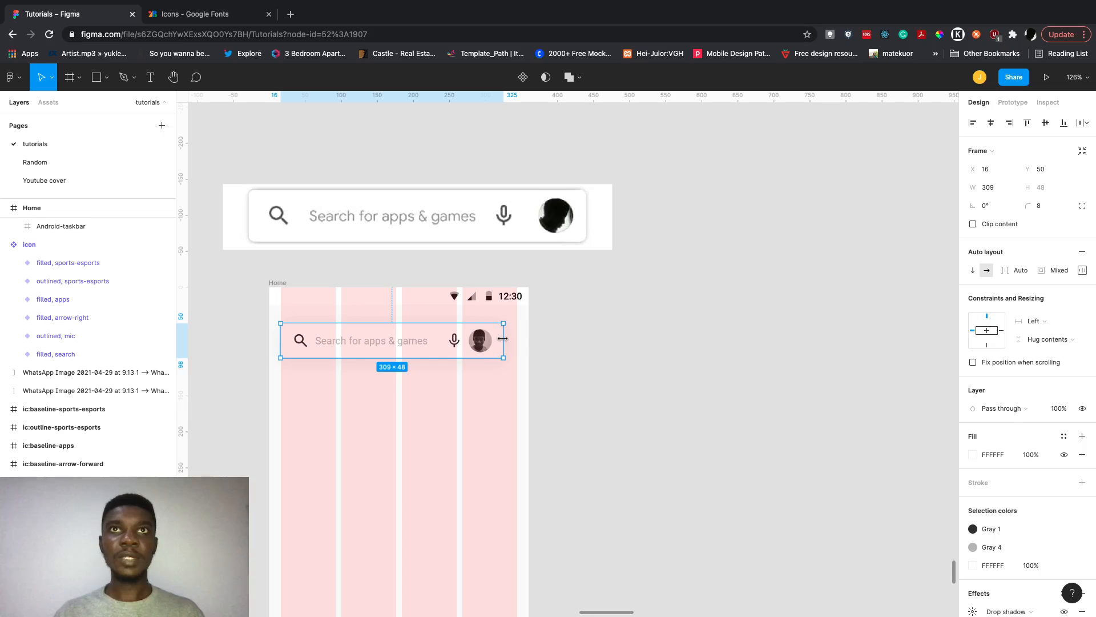
pyautogui.moveTo(502, 338); pyautogui.dragTo(518, 339)
# Examine the spacing between the status bar and the search bar in the original Play Store screenshot.
pyautogui.hscroll(-5, 517, 339)
pyautogui.scroll(1, 518, 338)
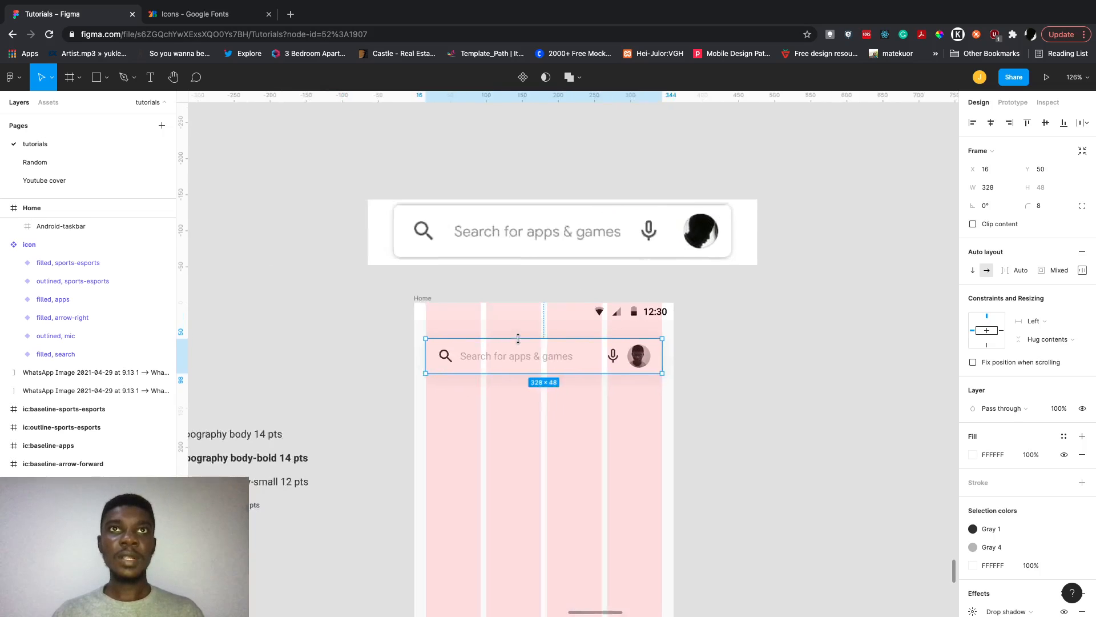
pyautogui.hscroll(-20, 518, 339)
pyautogui.scroll(-2, 520, 343)
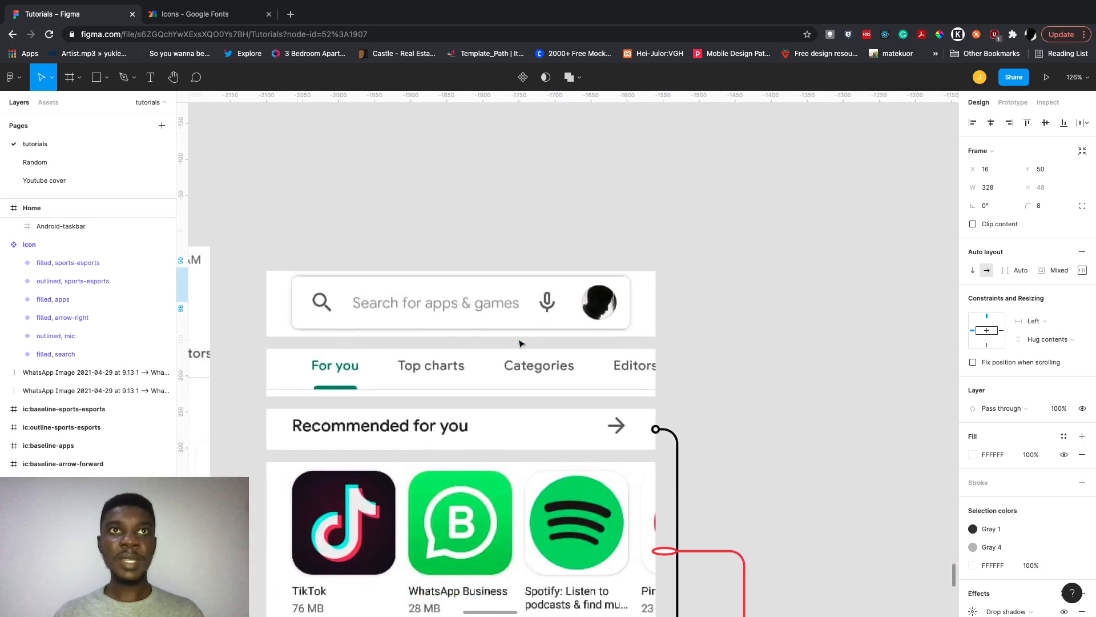
pyautogui.hscroll(-12, 520, 343)
pyautogui.scroll(-1, 519, 343)
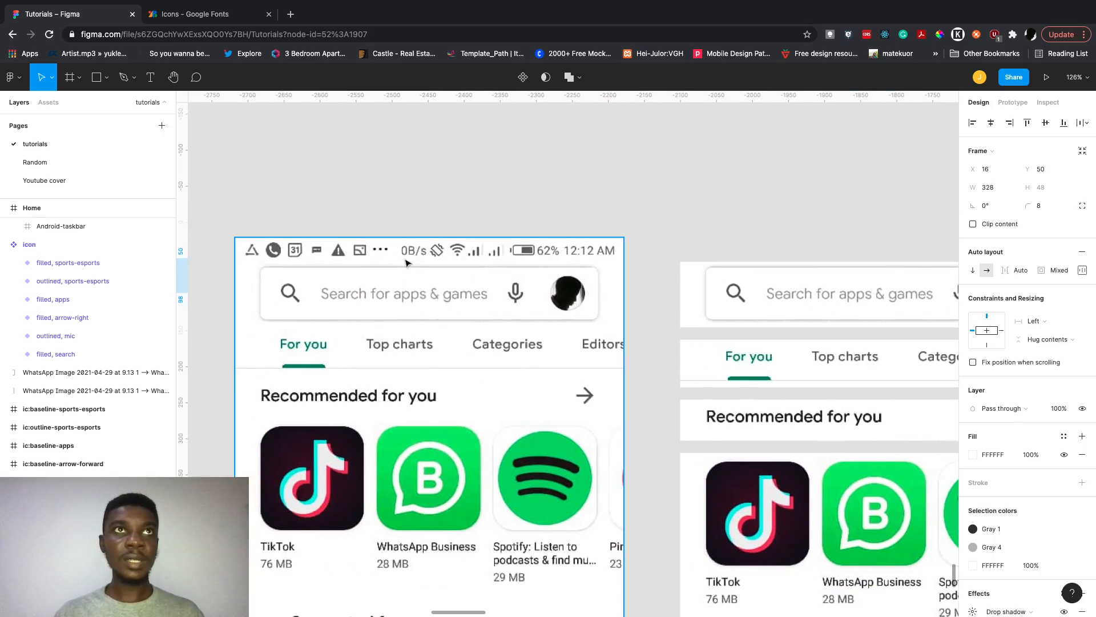
pyautogui.hscroll(11, 489, 280)
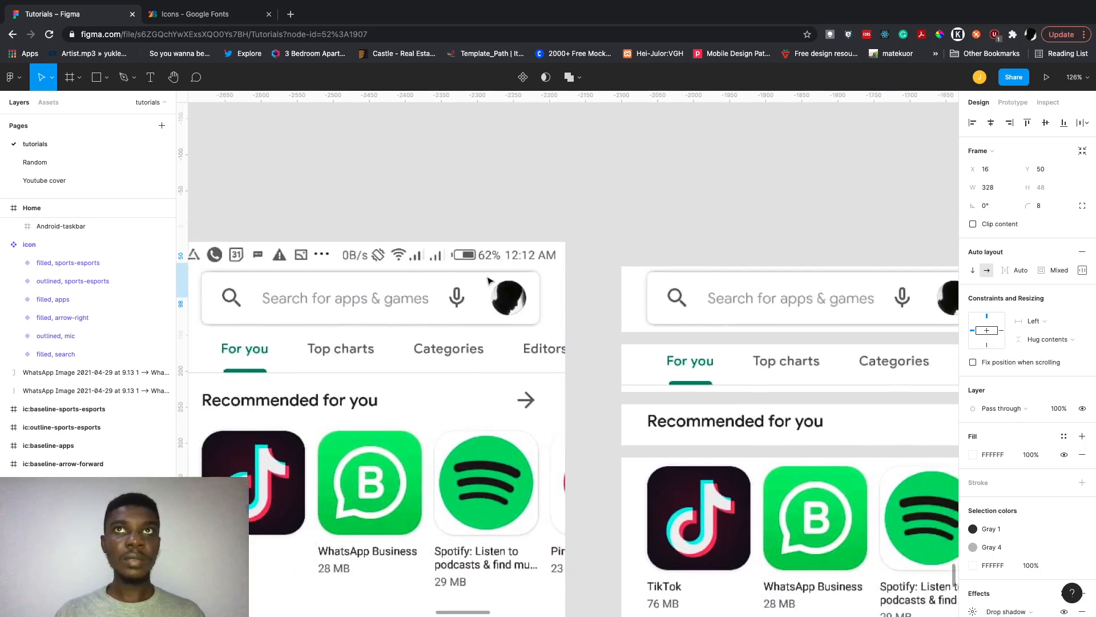
pyautogui.hscroll(-9, 489, 280)
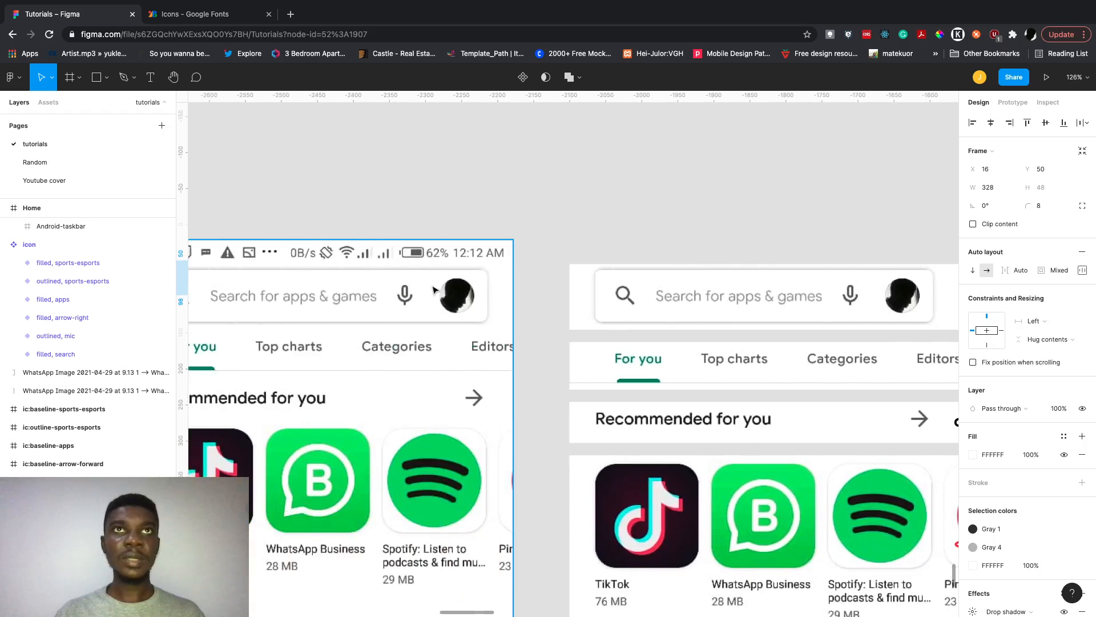
pyautogui.keyDown('ctrl'); pyautogui.scroll(-5, 438, 289); pyautogui.keyUp('ctrl')
pyautogui.hscroll(18, 438, 289)
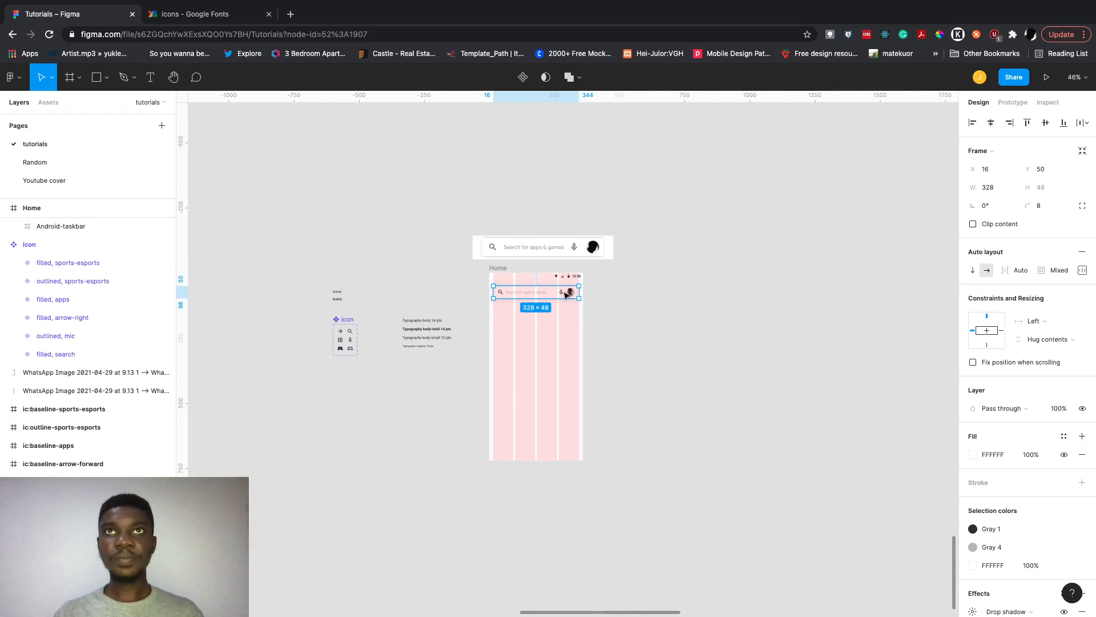
# Move the search bar in the Home frame up to Y 24, directly beneath the status bar.
pyautogui.keyDown('ctrl'); pyautogui.scroll(6, 565, 295); pyautogui.keyUp('ctrl')
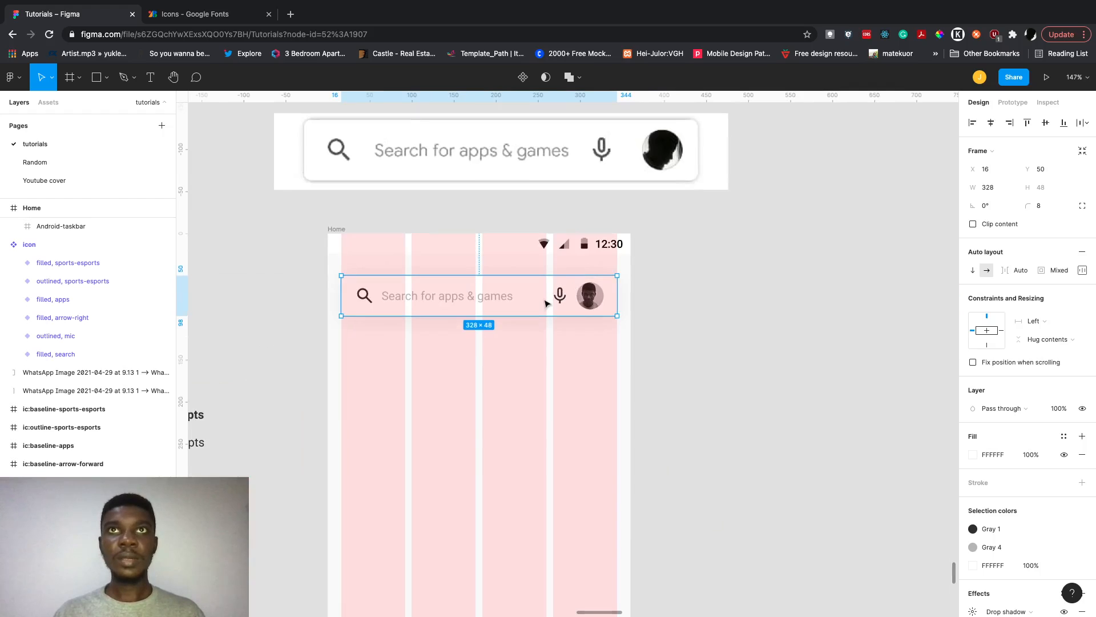
pyautogui.moveTo(545, 303); pyautogui.dragTo(544, 288)
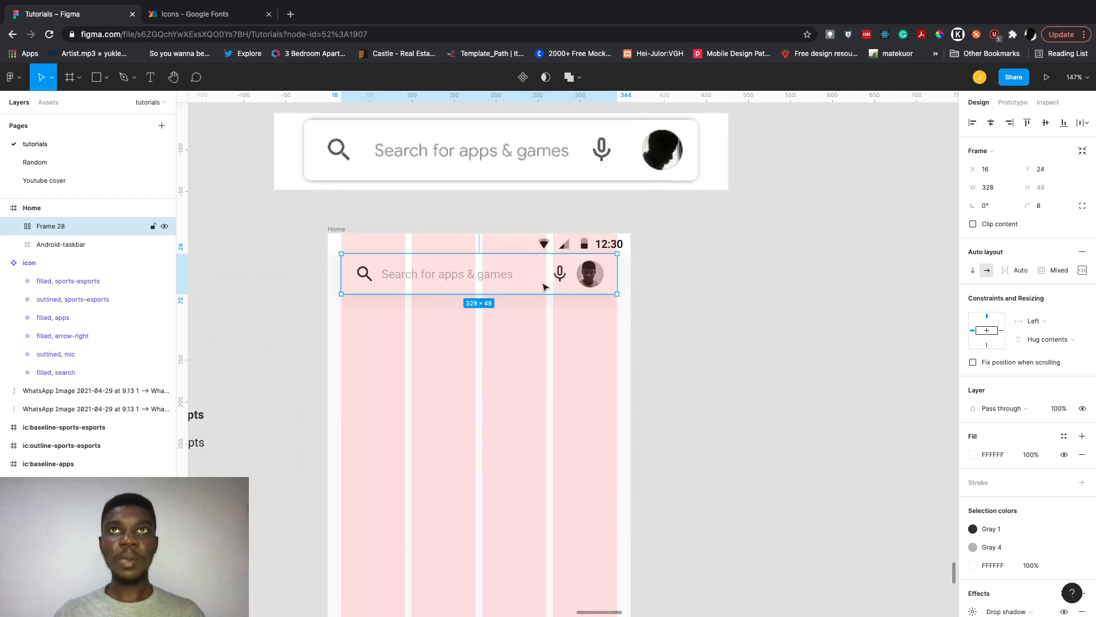
pyautogui.click(735, 322)
pyautogui.keyDown('ctrl'); pyautogui.scroll(-3, 735, 322); pyautogui.keyUp('ctrl')
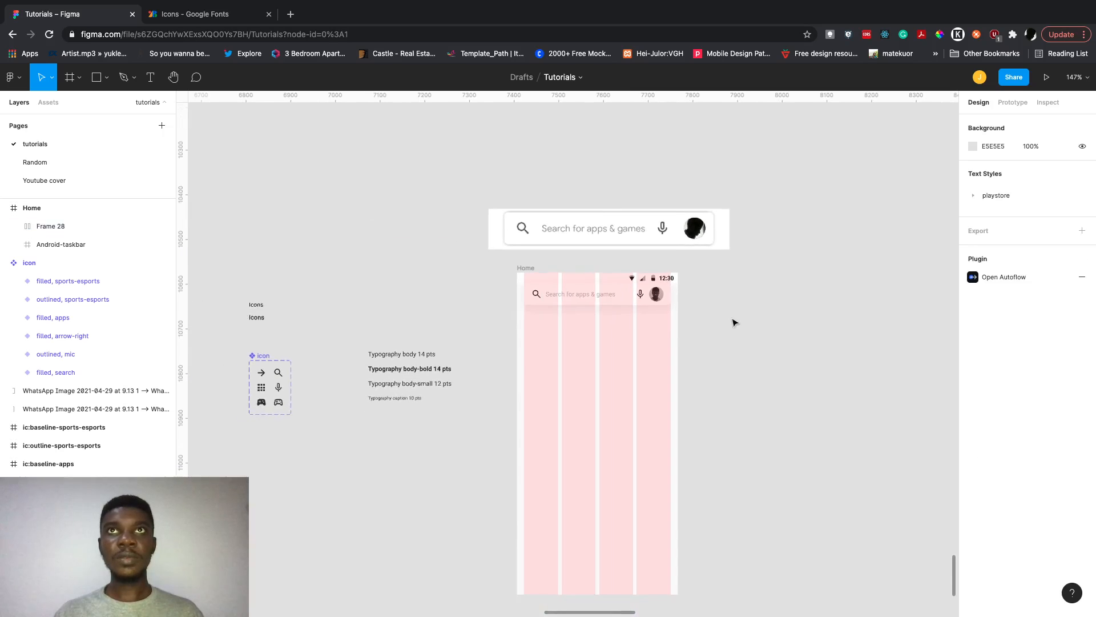
# Replace the search bar reference image above the Home frame with the For you / Top charts / Categories tab row reference.
pyautogui.click(598, 234)
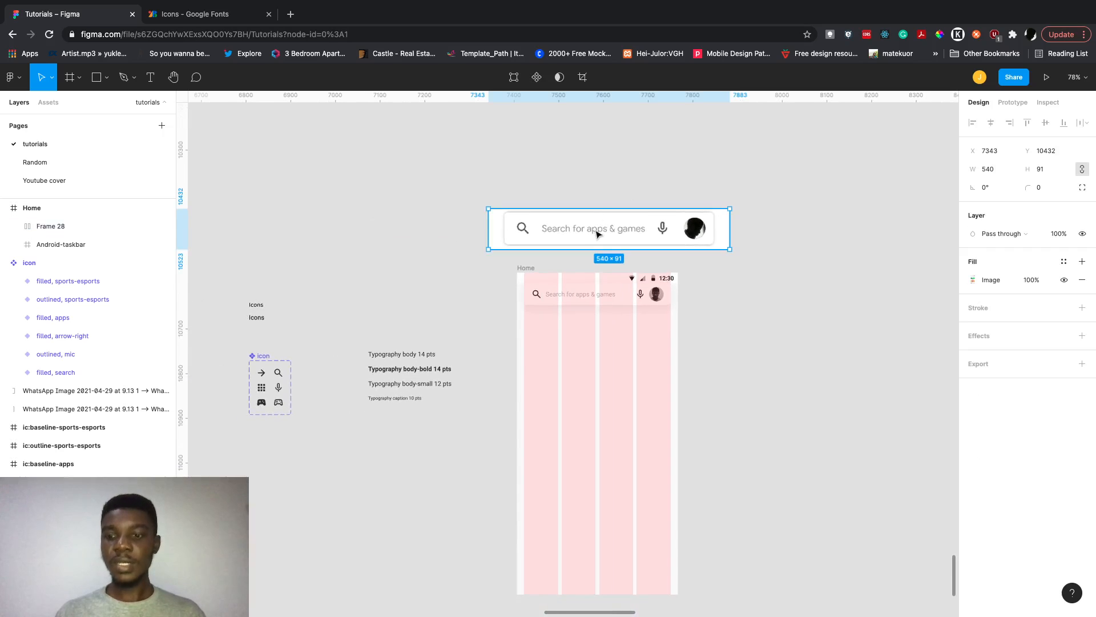
pyautogui.press('Delete')
pyautogui.hscroll(-10, 594, 234)
pyautogui.keyDown('ctrl'); pyautogui.scroll(-3, 595, 235); pyautogui.keyUp('ctrl')
pyautogui.keyDown('ctrl'); pyautogui.scroll(3, 501, 294); pyautogui.keyUp('ctrl')
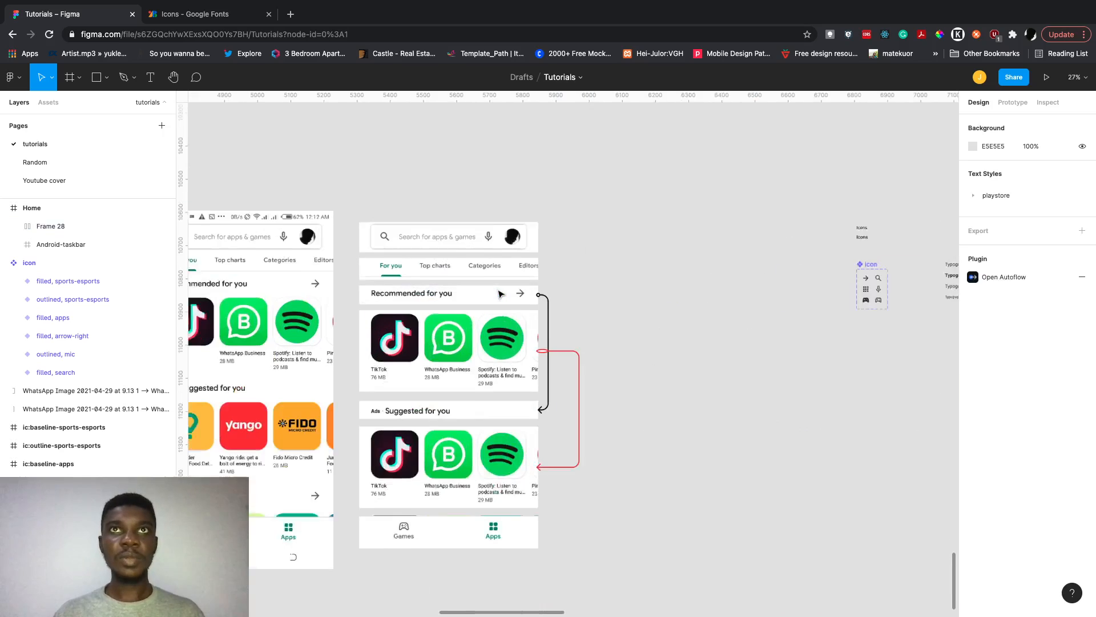
pyautogui.moveTo(499, 266); pyautogui.dragTo(774, 193)
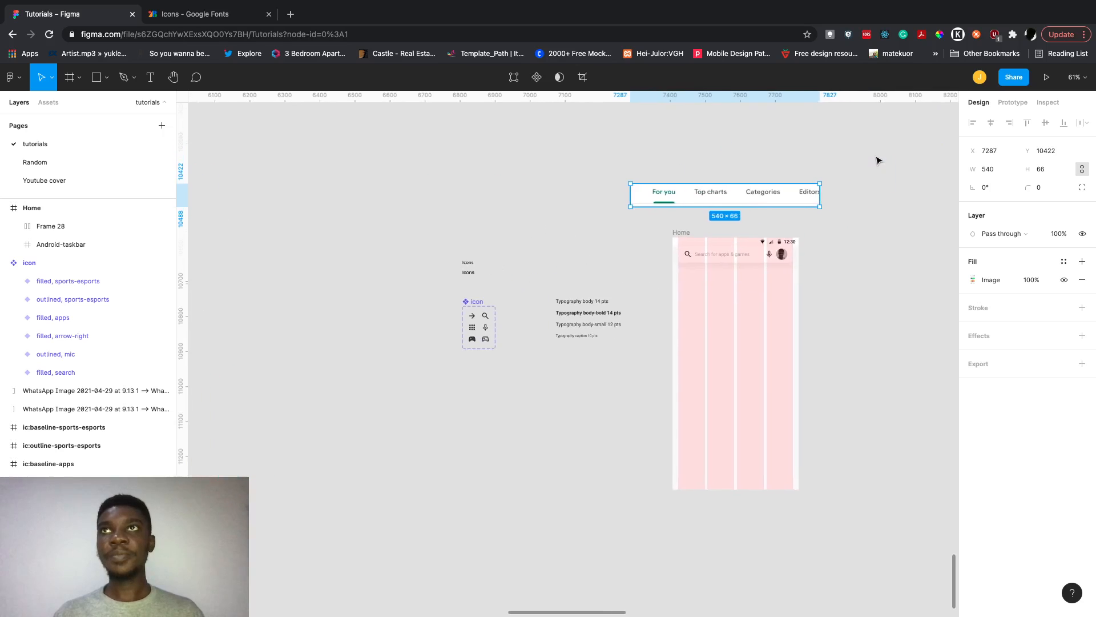
pyautogui.keyDown('ctrl'); pyautogui.scroll(5, 771, 247); pyautogui.keyUp('ctrl')
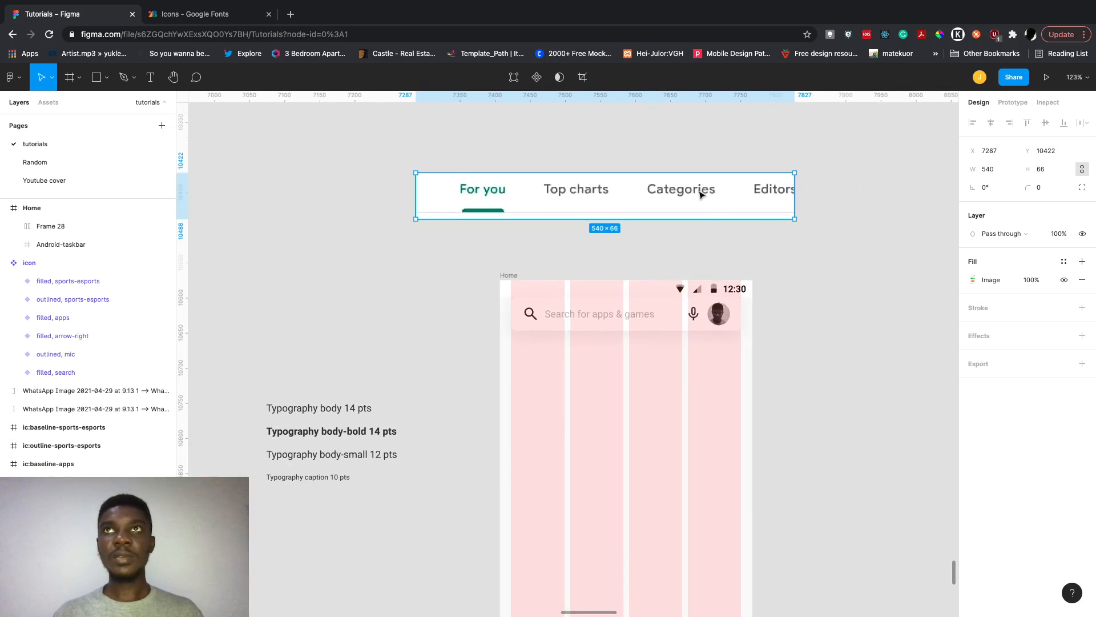
pyautogui.moveTo(701, 194); pyautogui.dragTo(734, 200)
# Duplicate the search bar from the Home frame onto the empty canvas beside it.
pyautogui.click(650, 326)
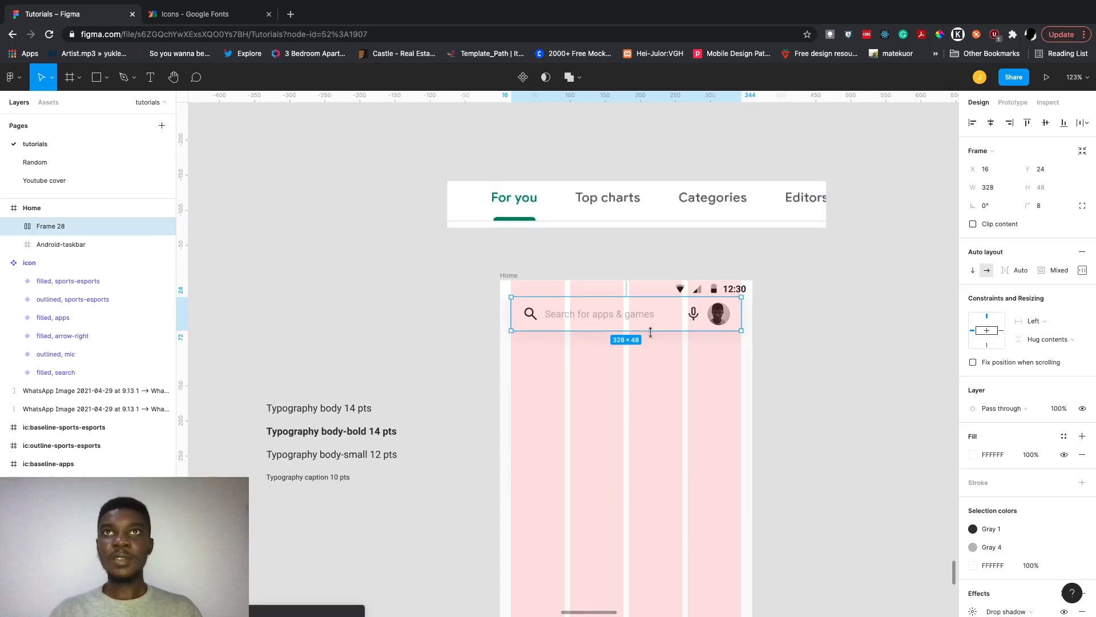
pyautogui.hscroll(2, 645, 330)
pyautogui.hscroll(3, 636, 330)
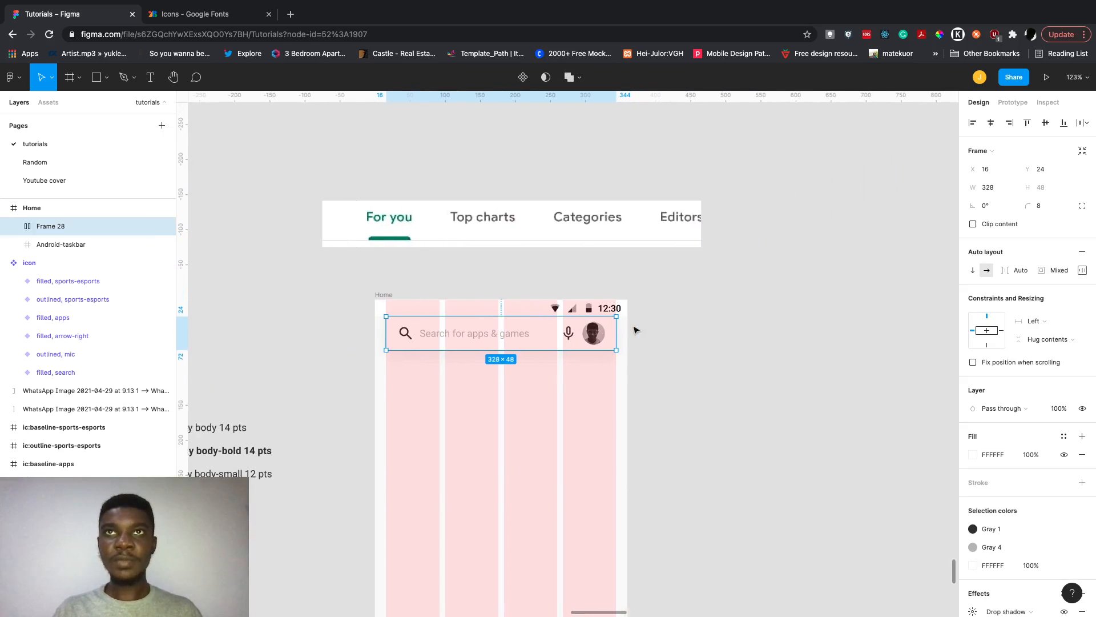
pyautogui.hscroll(1, 636, 330)
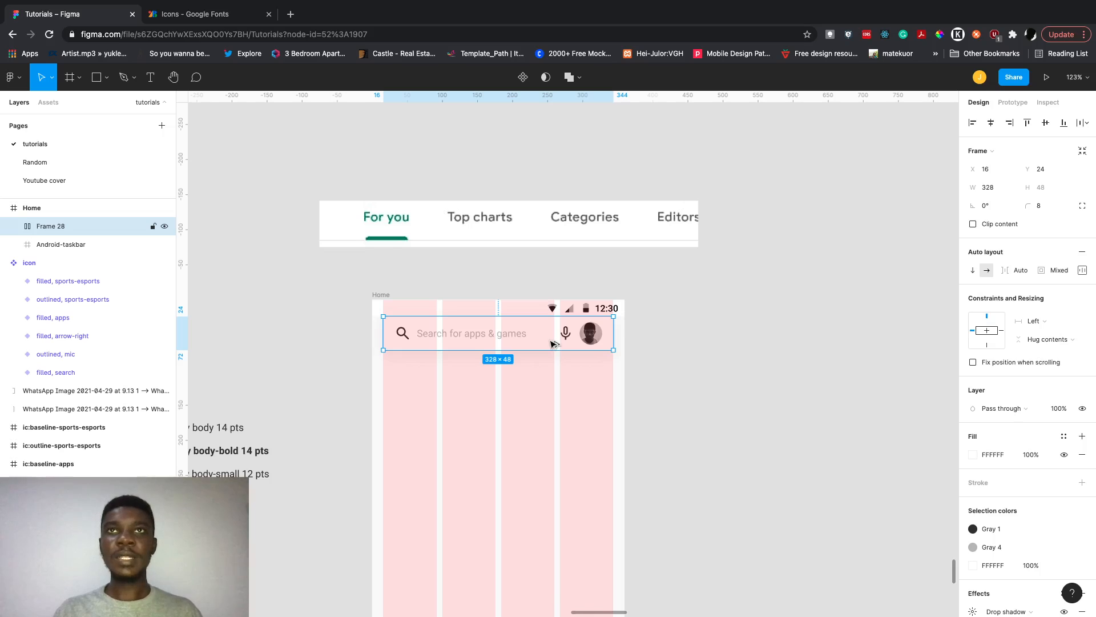
pyautogui.moveTo(552, 343); pyautogui.dragTo(810, 345)
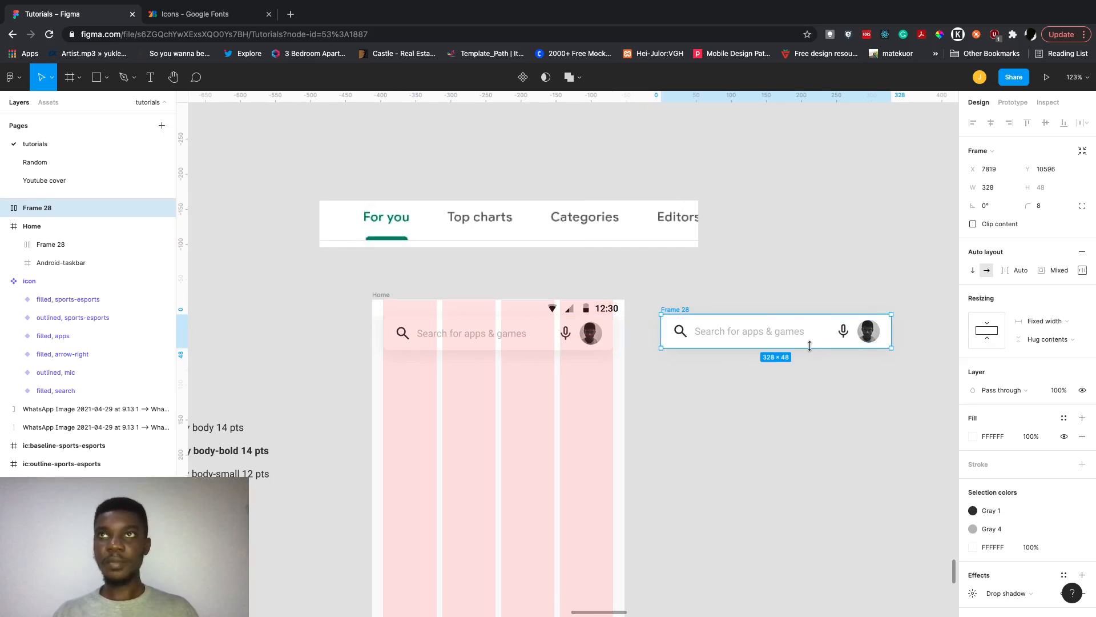
pyautogui.click(683, 292)
pyautogui.click(684, 313)
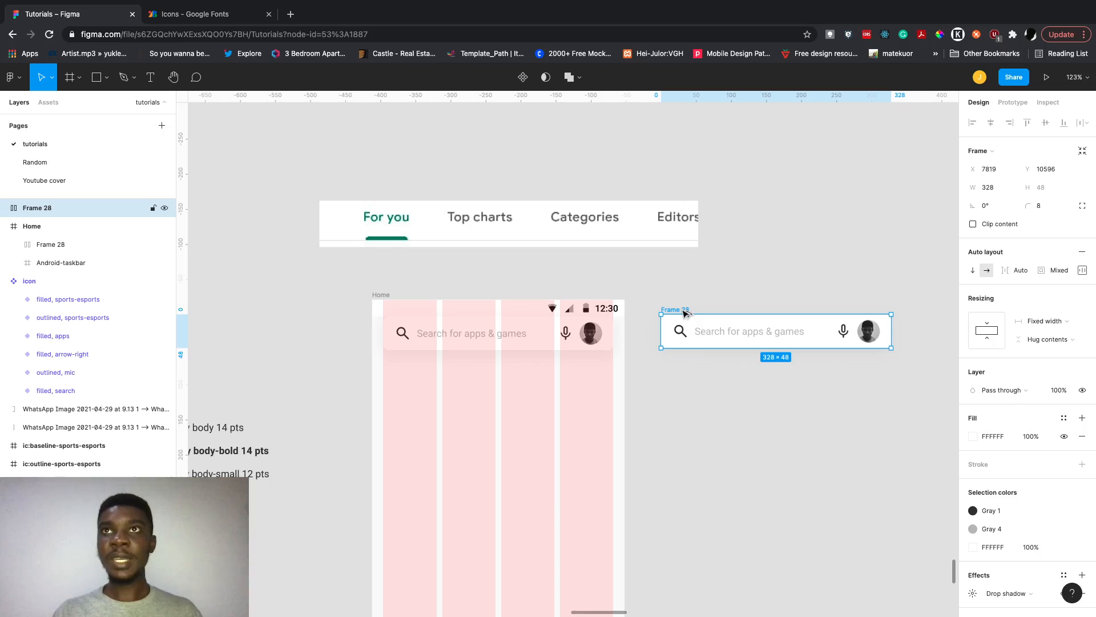
# Convert the duplicated search bar into a component and rename it search-bar.
pyautogui.hotkey('ctrl', 'alt', 'k')
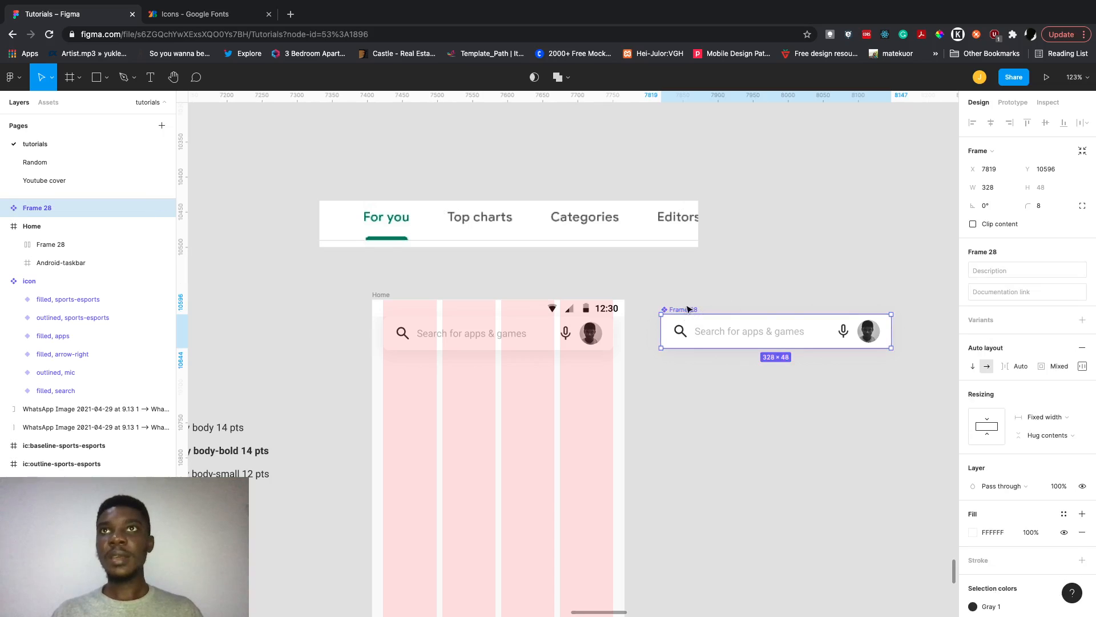
pyautogui.hotkey('ctrl', 'r')
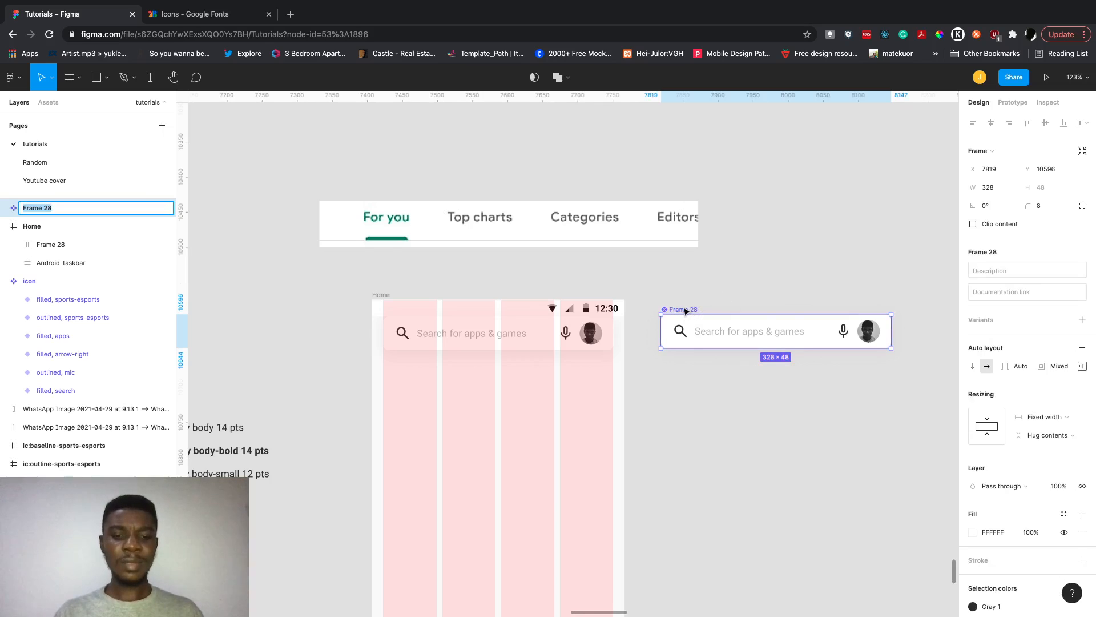
pyautogui.write('search-bar')
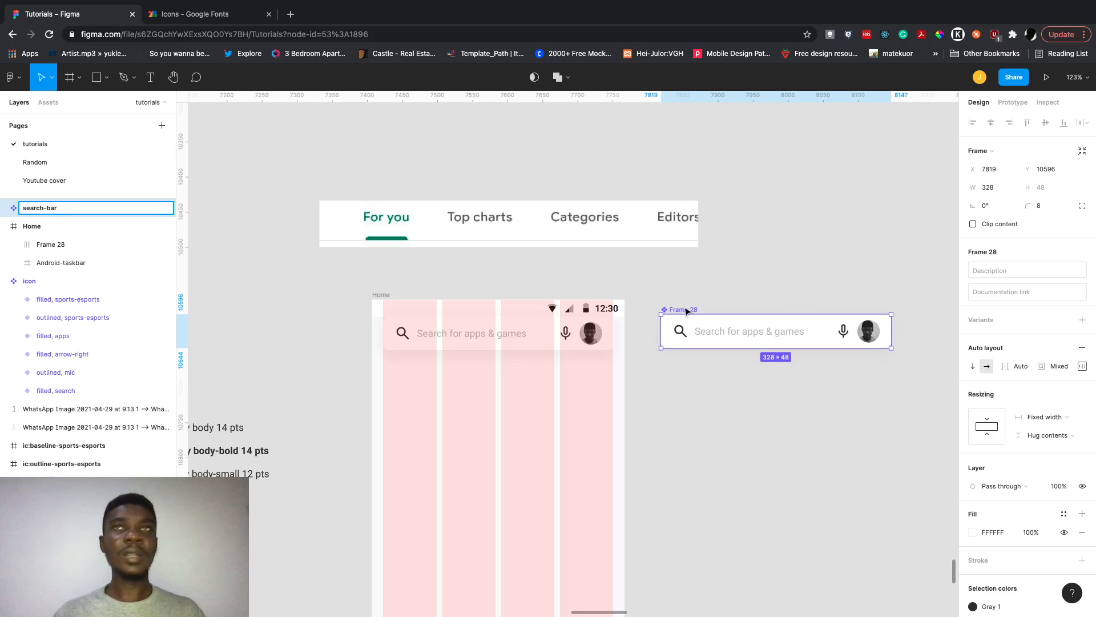
# Replace the search bar in the Home frame with an instance of the search-bar component at X 16, Y 24.
pyautogui.click(797, 254)
pyautogui.click(688, 313)
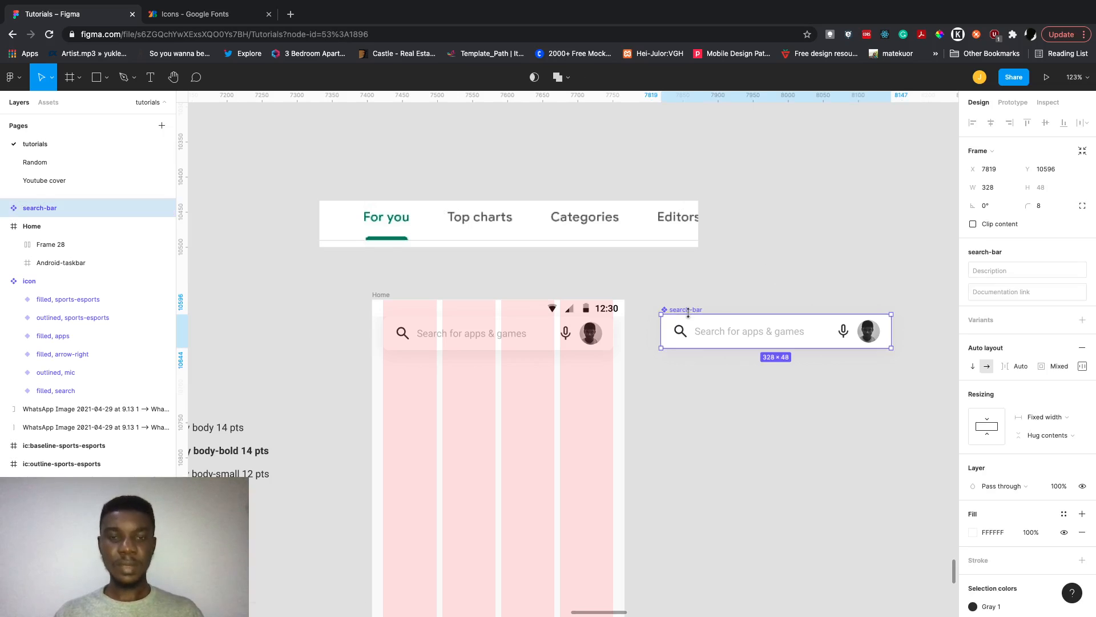
pyautogui.click(531, 338)
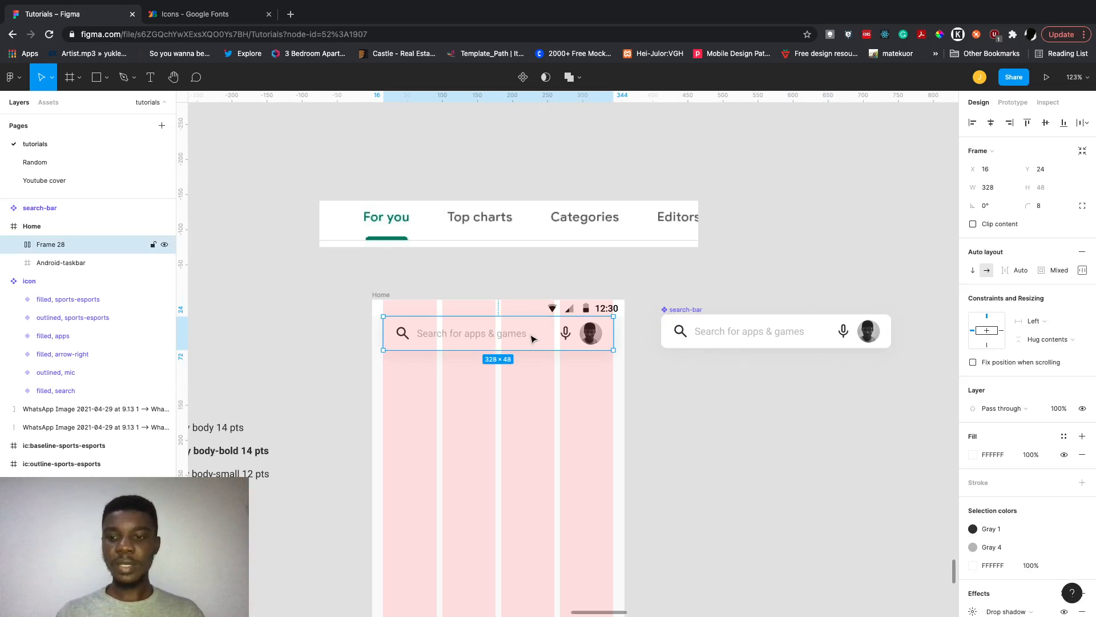
pyautogui.press('Delete')
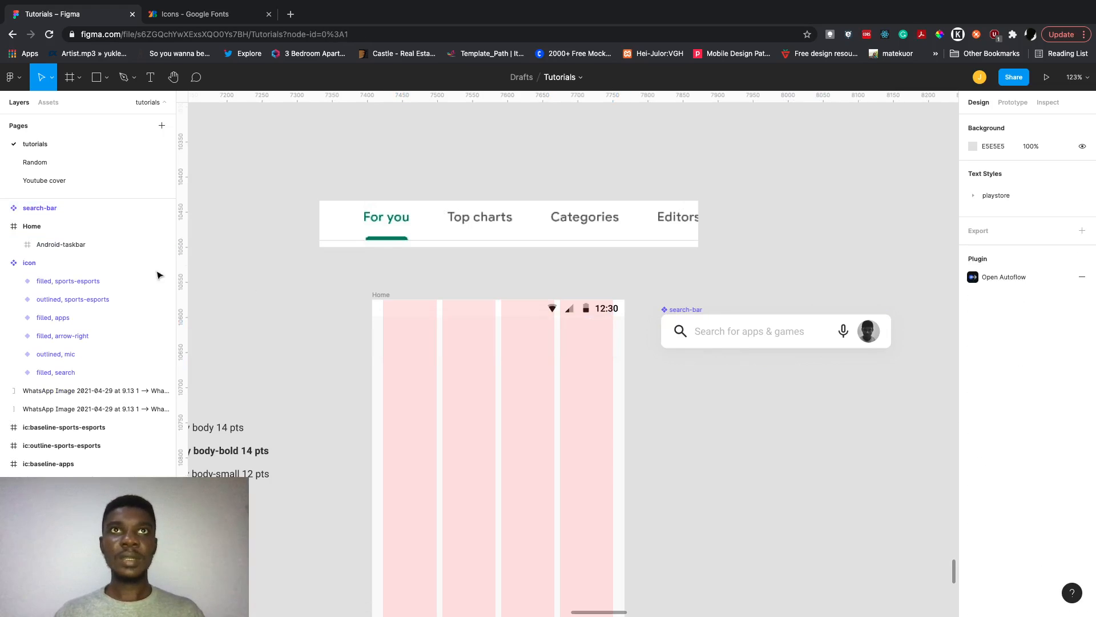
pyautogui.click(384, 297)
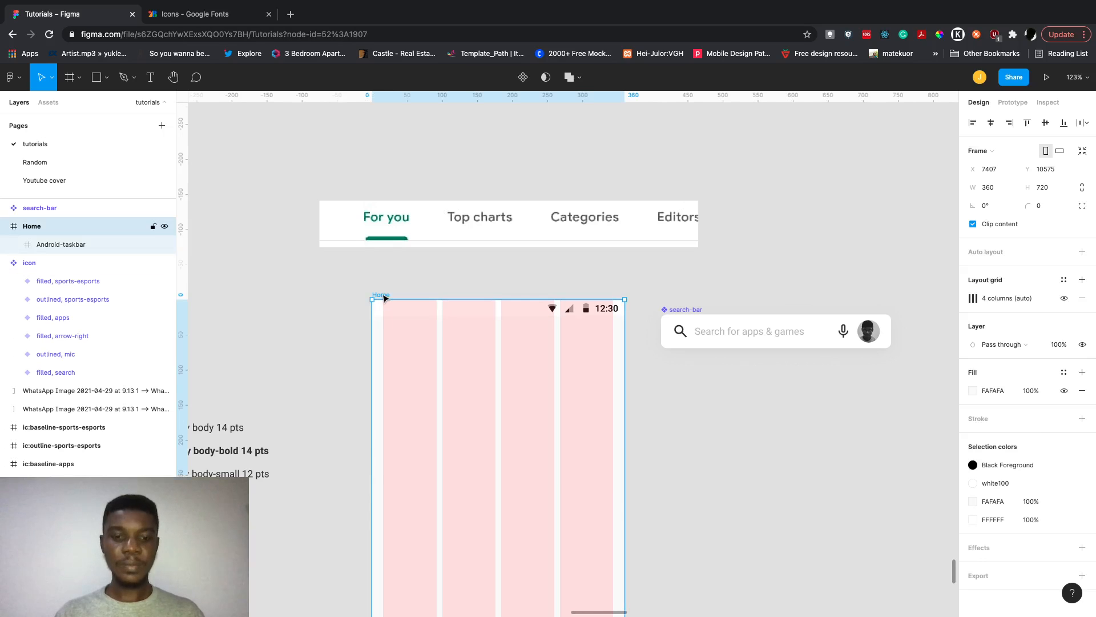
pyautogui.hotkey('ctrl', 'v')
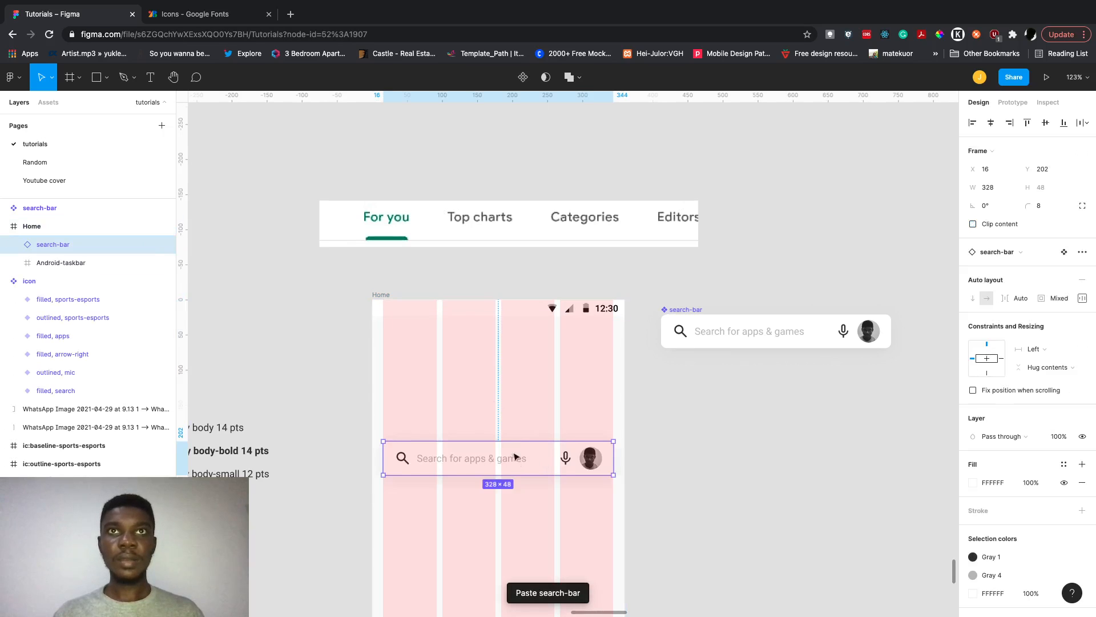
pyautogui.moveTo(513, 461); pyautogui.dragTo(514, 335)
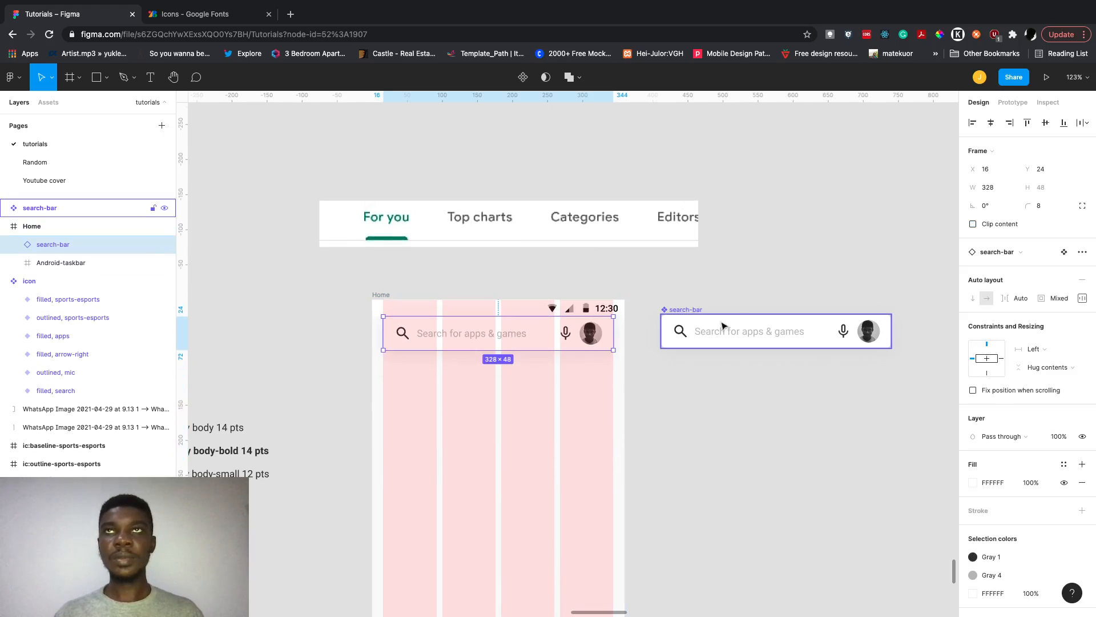
# Move the main search-bar component to the empty canvas above the tab row reference image.
pyautogui.moveTo(722, 326); pyautogui.dragTo(478, 148)
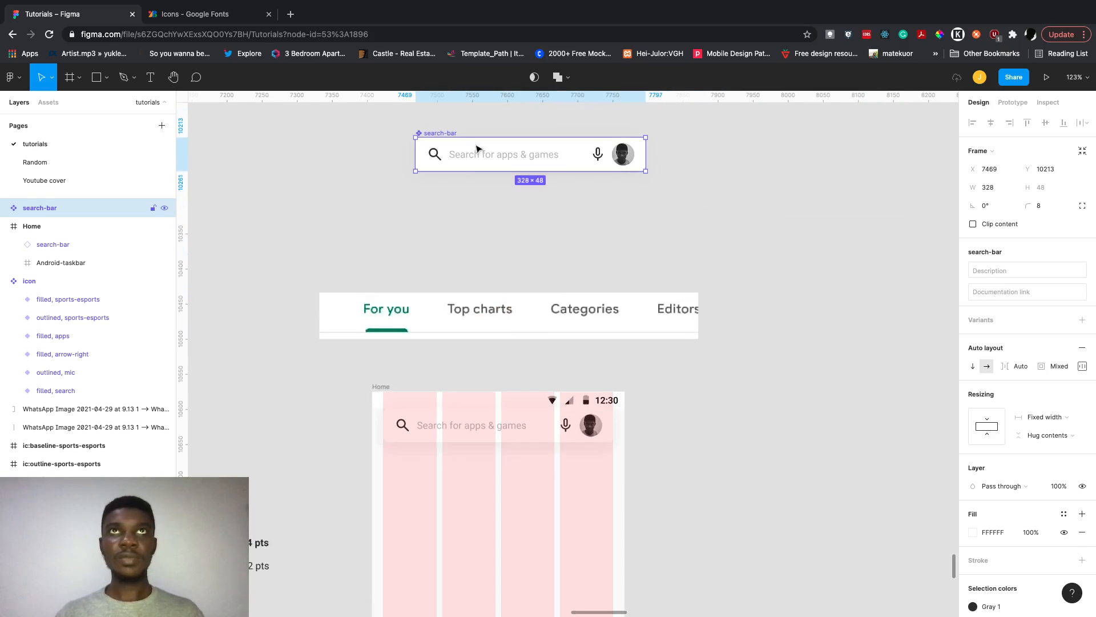
pyautogui.scroll(-3, 514, 367)
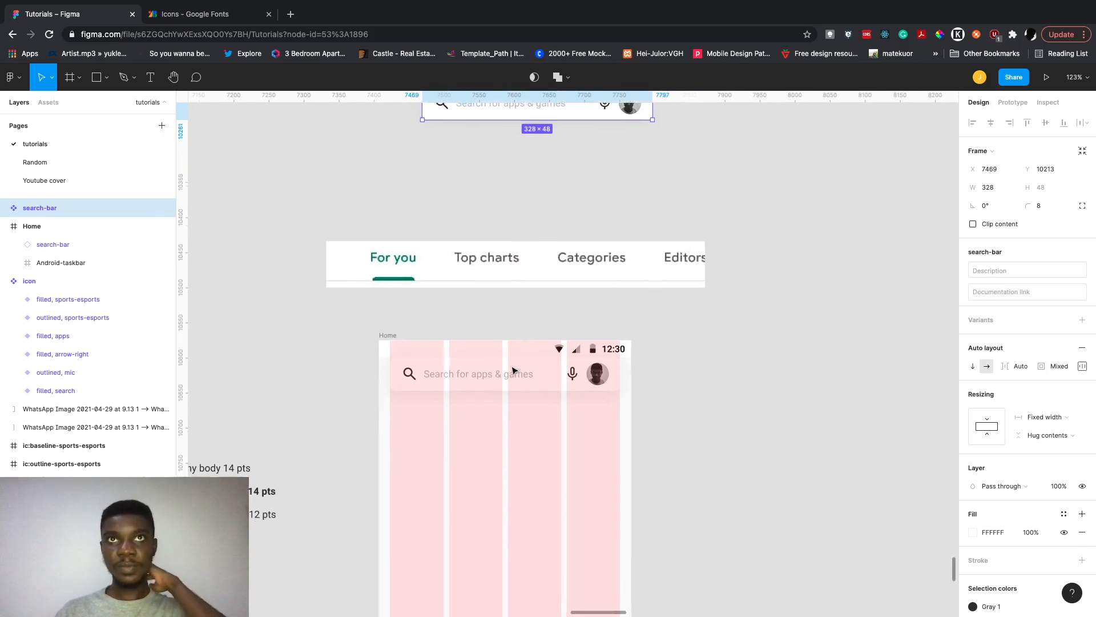
pyautogui.click(517, 242)
pyautogui.hscroll(2, 644, 344)
pyautogui.click(669, 346)
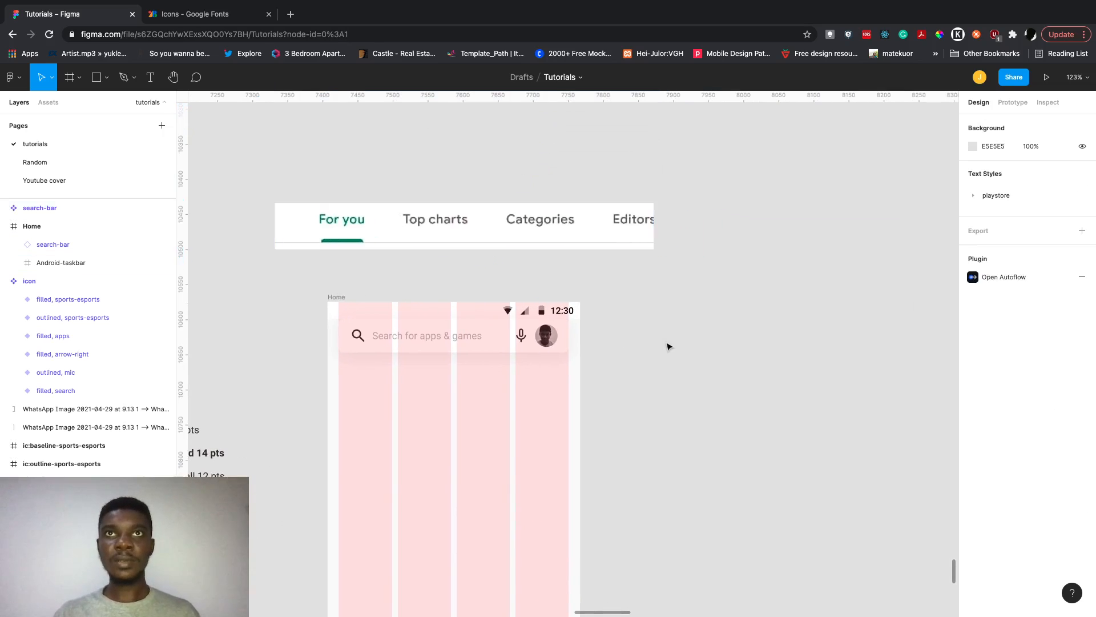
# Hide the 4-column layout grid of the Home frame.
pyautogui.click(352, 296)
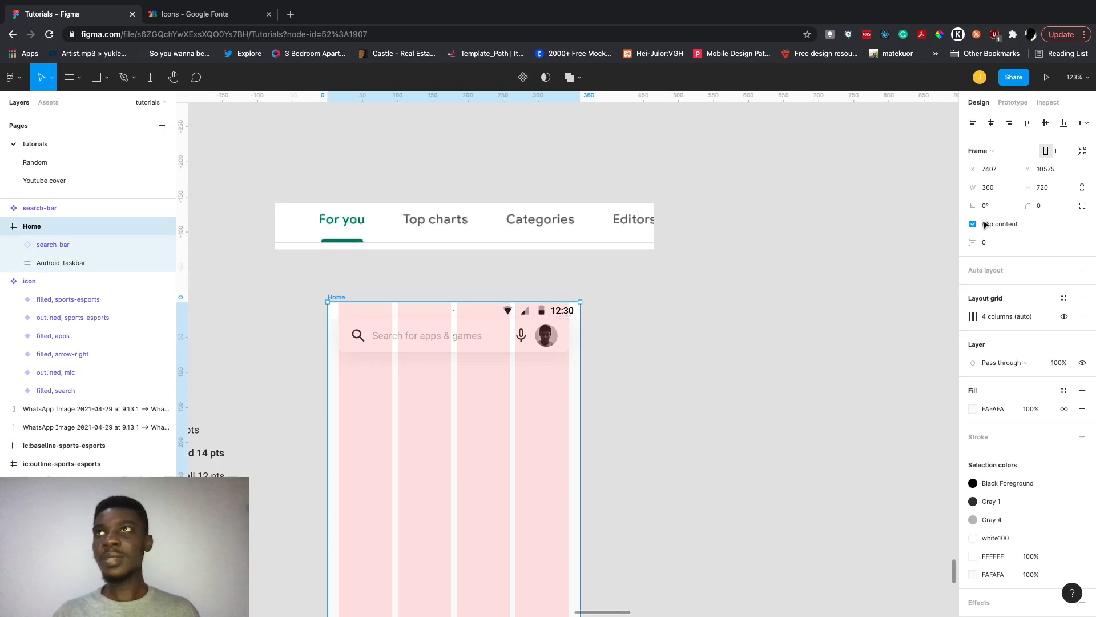
pyautogui.click(1064, 317)
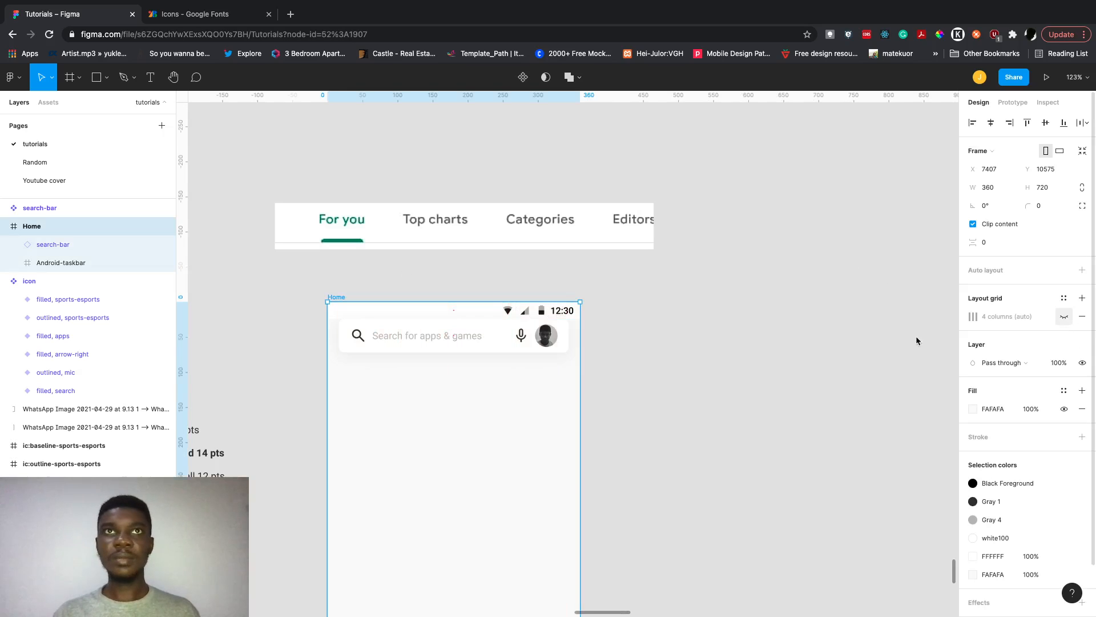
pyautogui.hscroll(2, 722, 379)
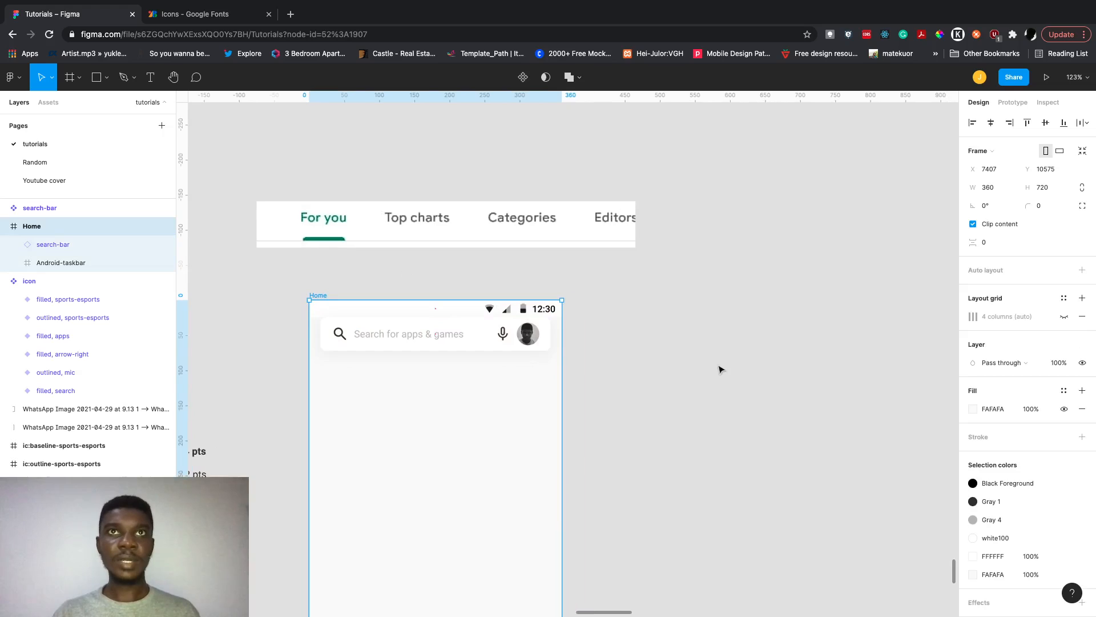
pyautogui.click(720, 369)
# Add a text layer reading "For you" on the empty canvas beside the Home frame.
pyautogui.scroll(3, 719, 369)
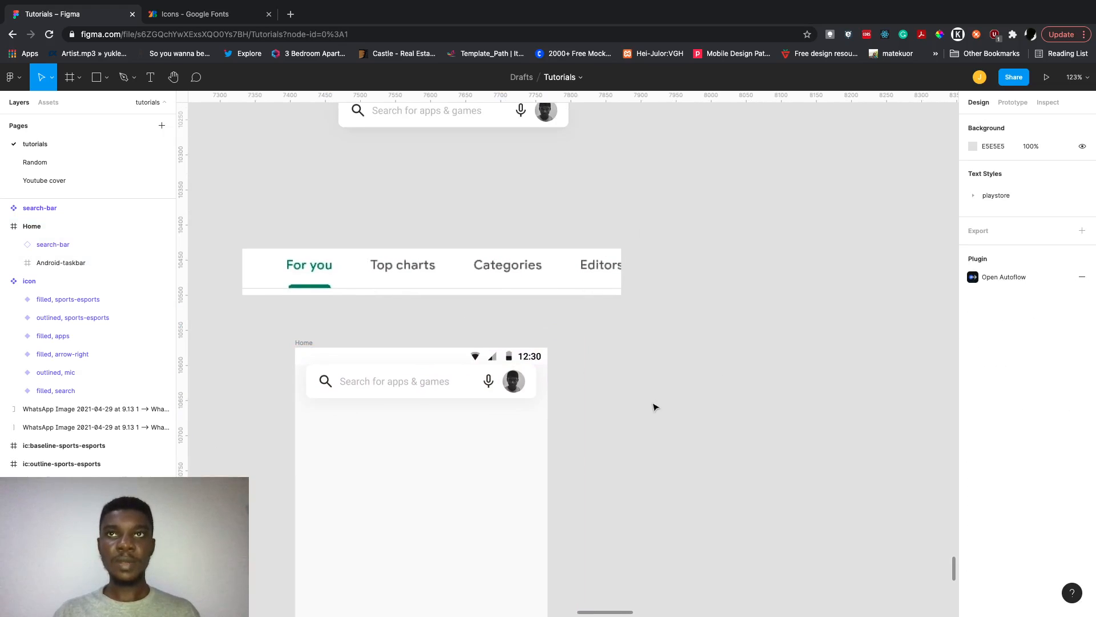
pyautogui.press('t')
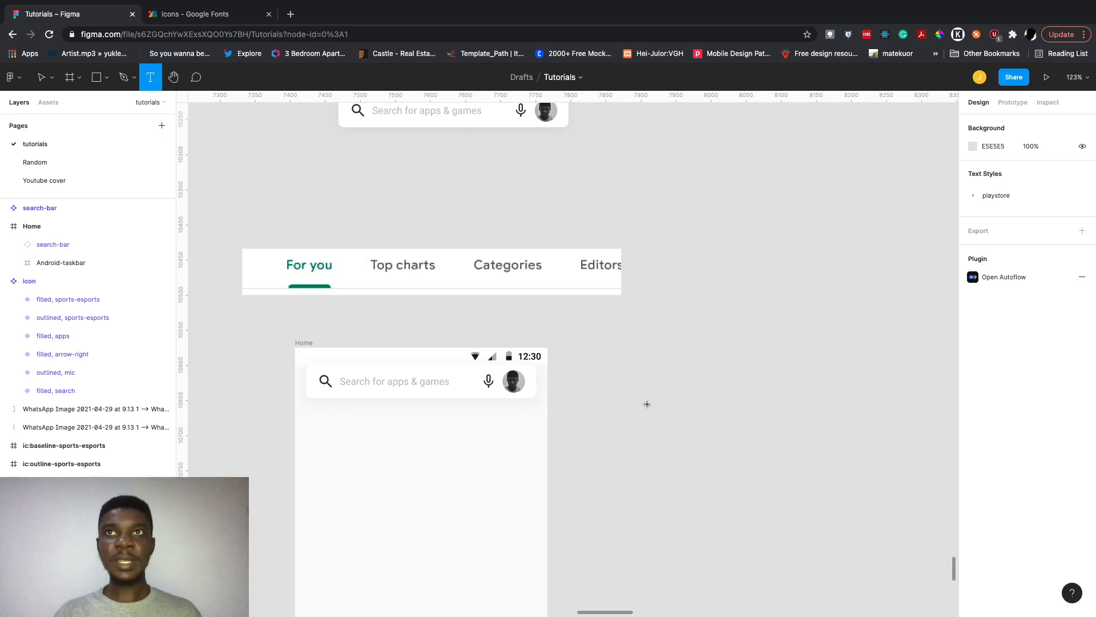
pyautogui.click(636, 402)
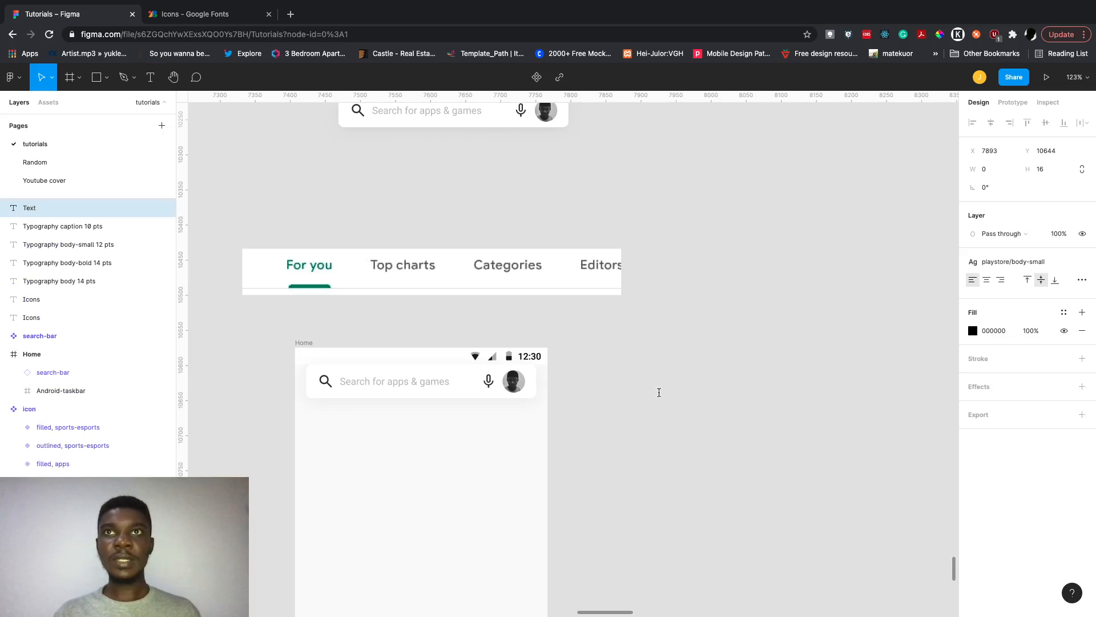
pyautogui.write('Fo')
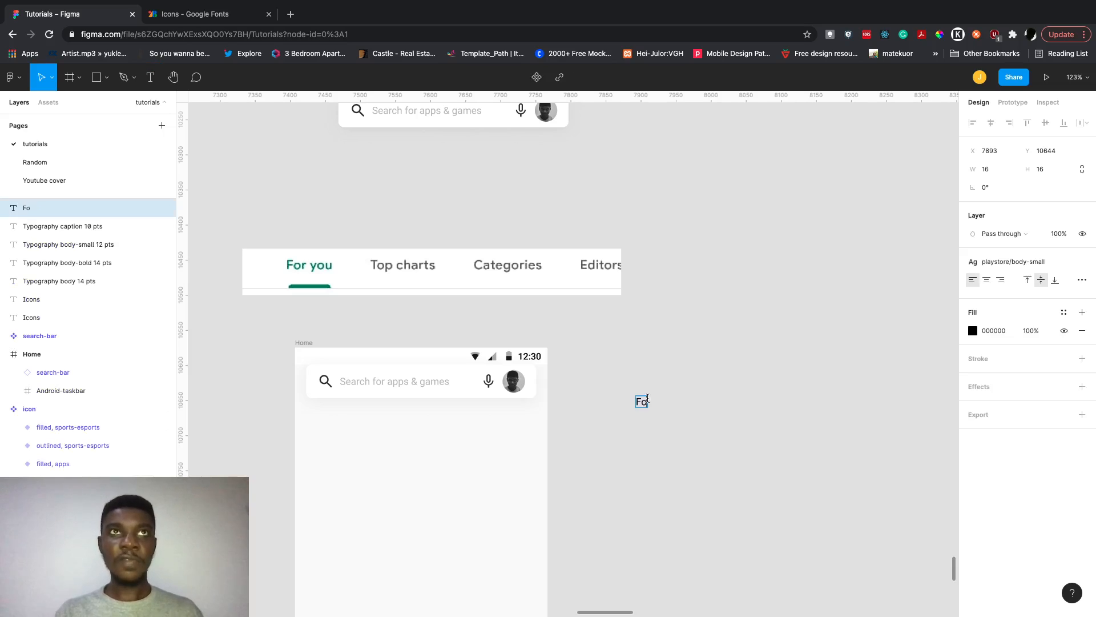
pyautogui.write('r you')
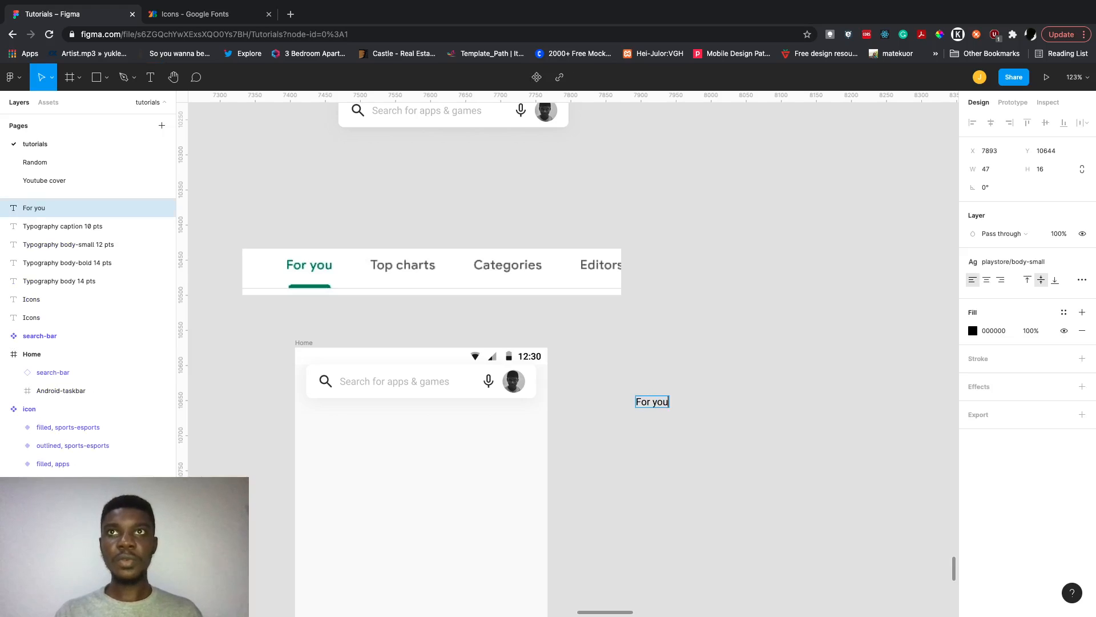
pyautogui.press('Escape')
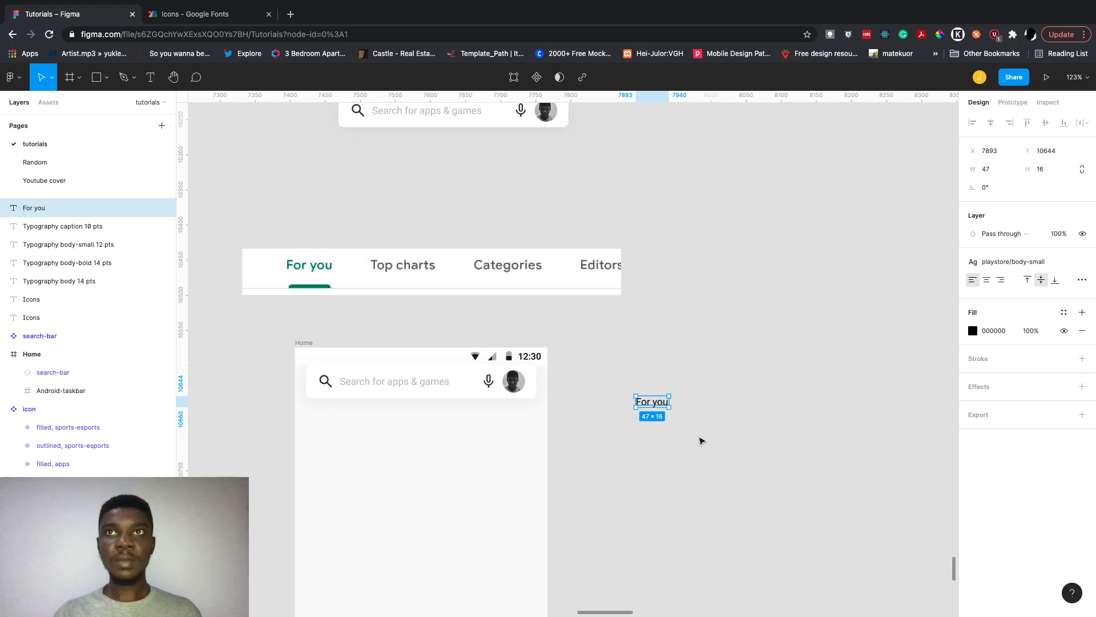
pyautogui.click(700, 438)
pyautogui.click(657, 404)
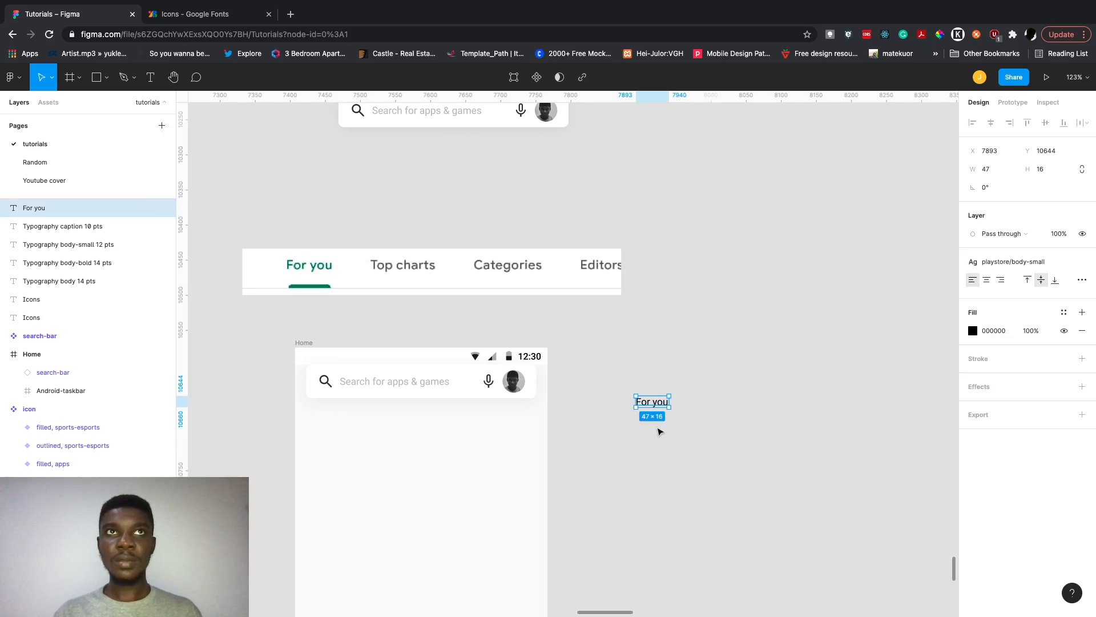
pyautogui.click(660, 432)
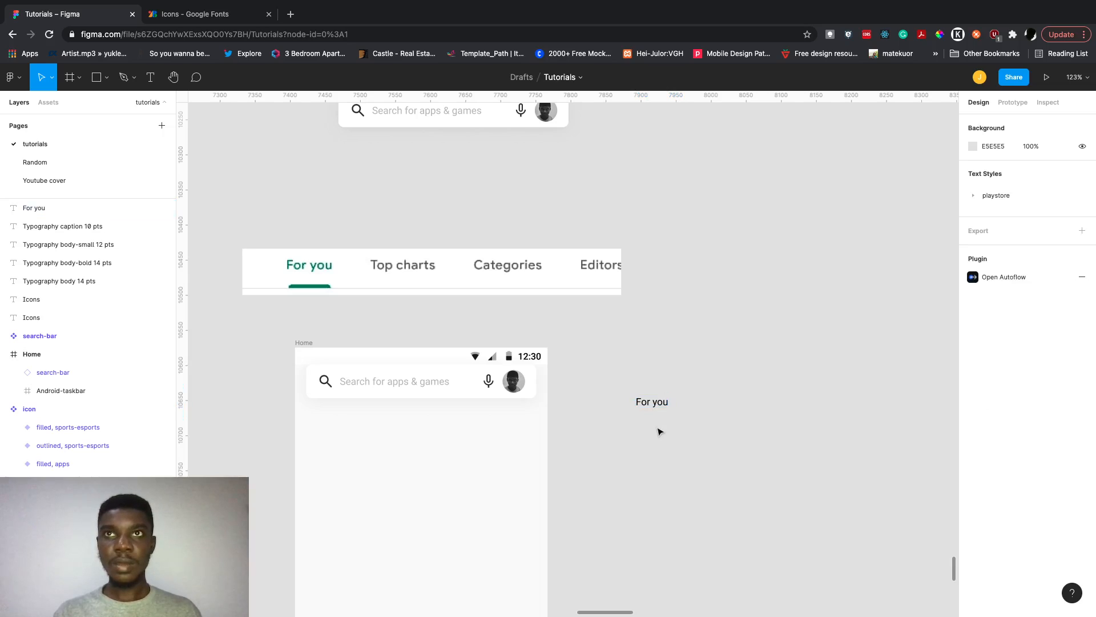
# Draw a horizontal line about 47 wide just beneath the "For you" text and set its stroke width to 4.
pyautogui.press('l')
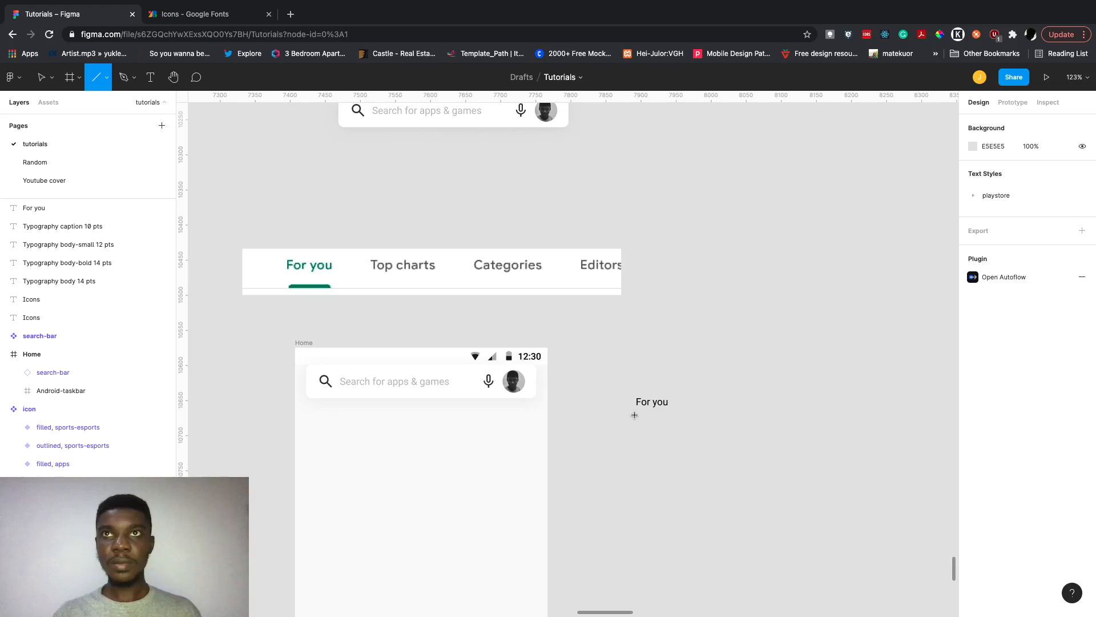
pyautogui.moveTo(636, 415); pyautogui.dragTo(669, 414)
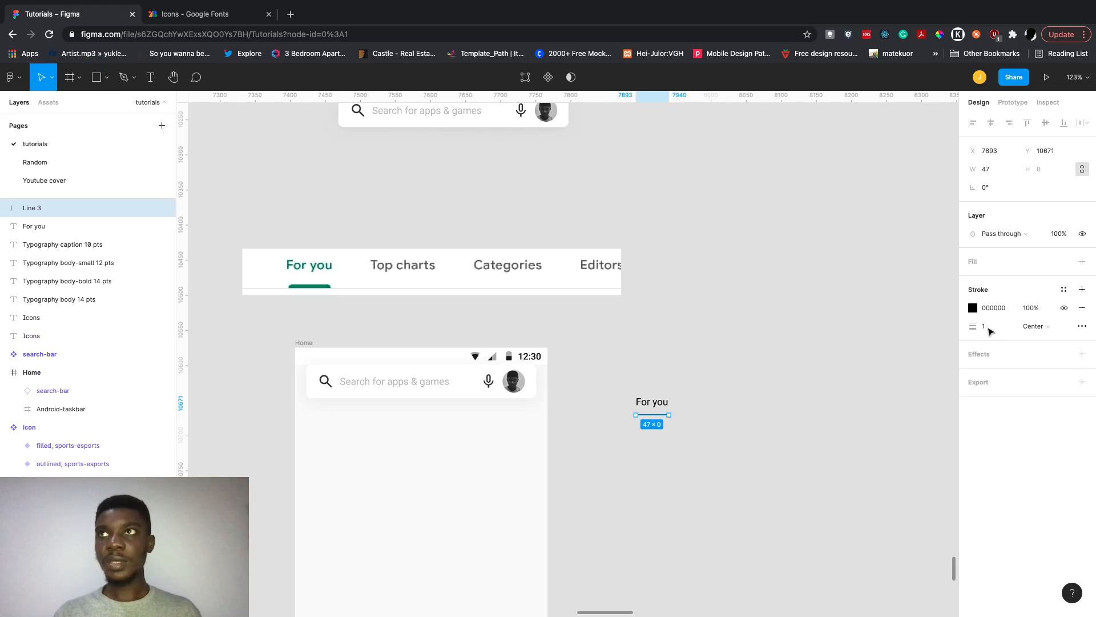
pyautogui.write('4')
pyautogui.press('Return')
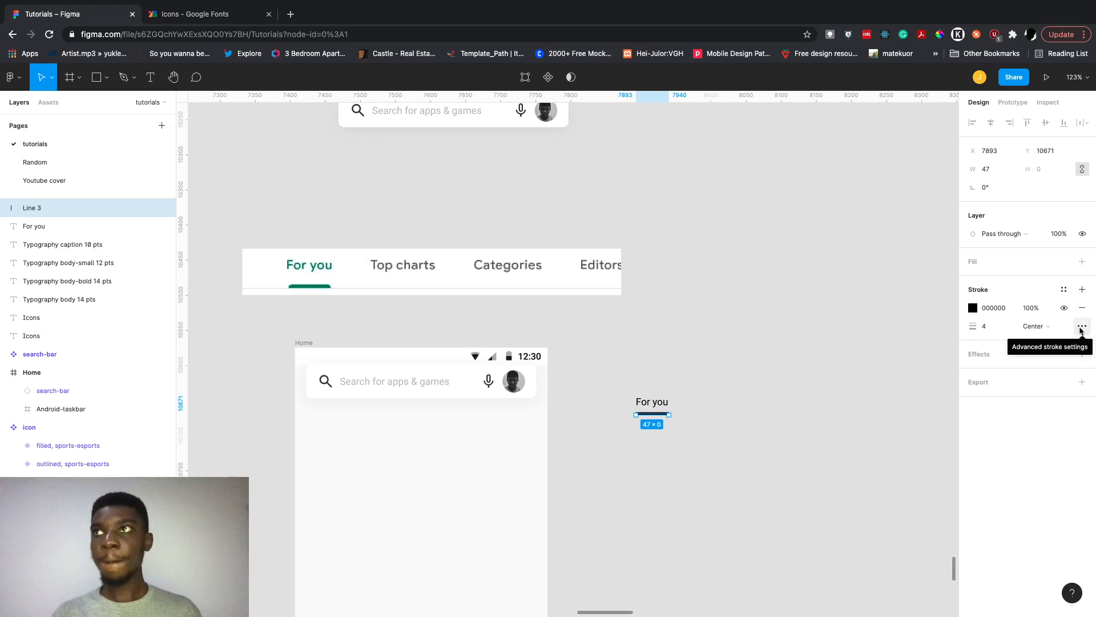
# Give the line under "For you" a Round cap and a round join in the advanced stroke settings.
pyautogui.click(1081, 328)
pyautogui.click(885, 376)
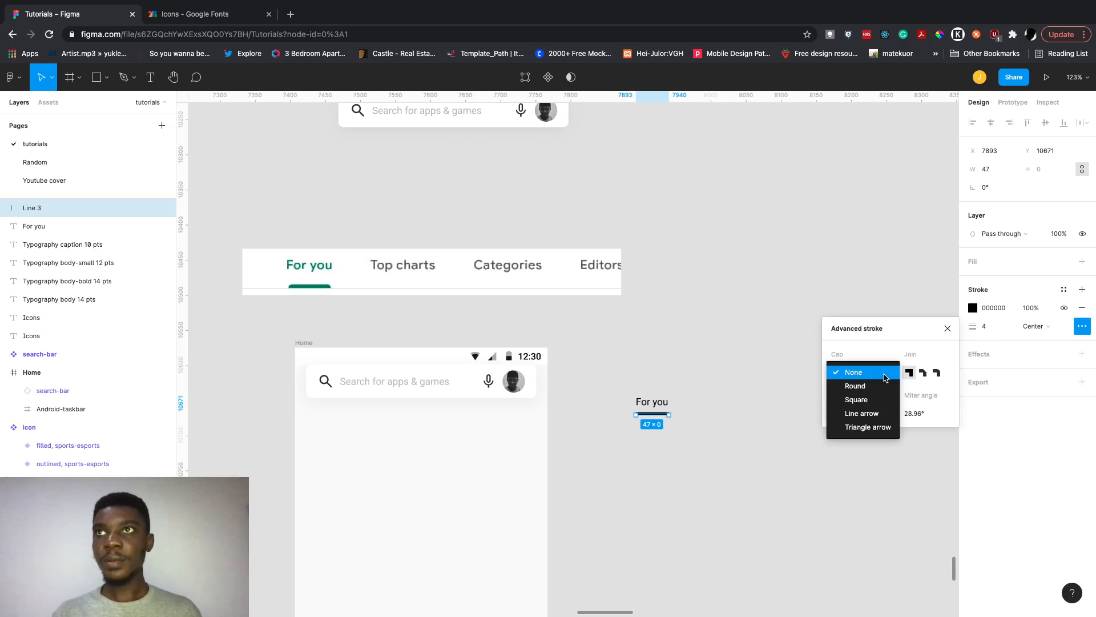
pyautogui.click(881, 394)
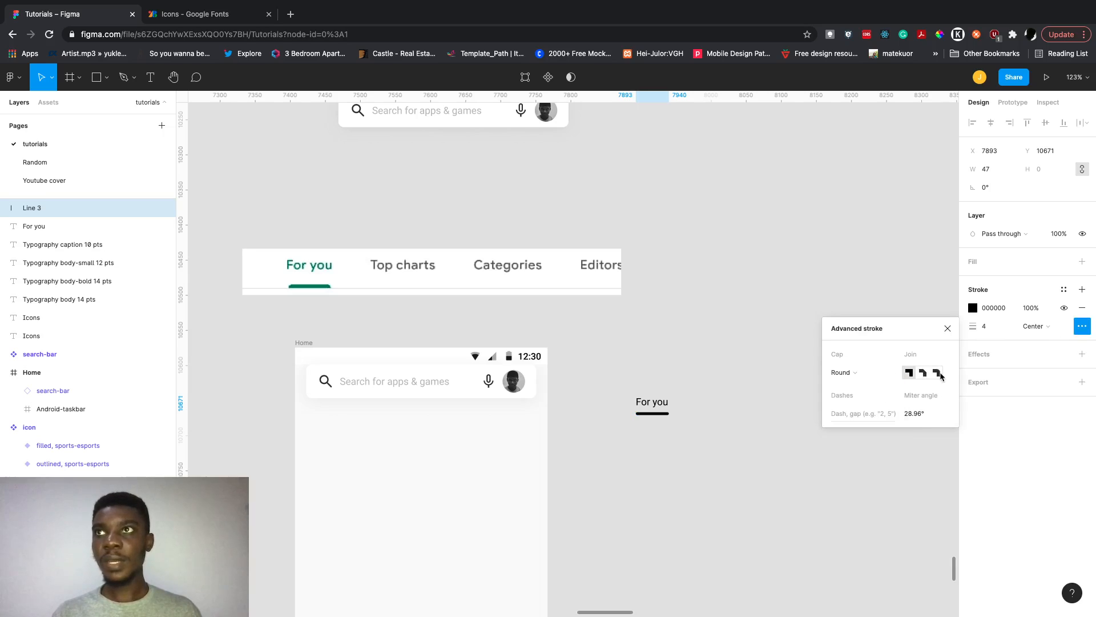
pyautogui.click(940, 374)
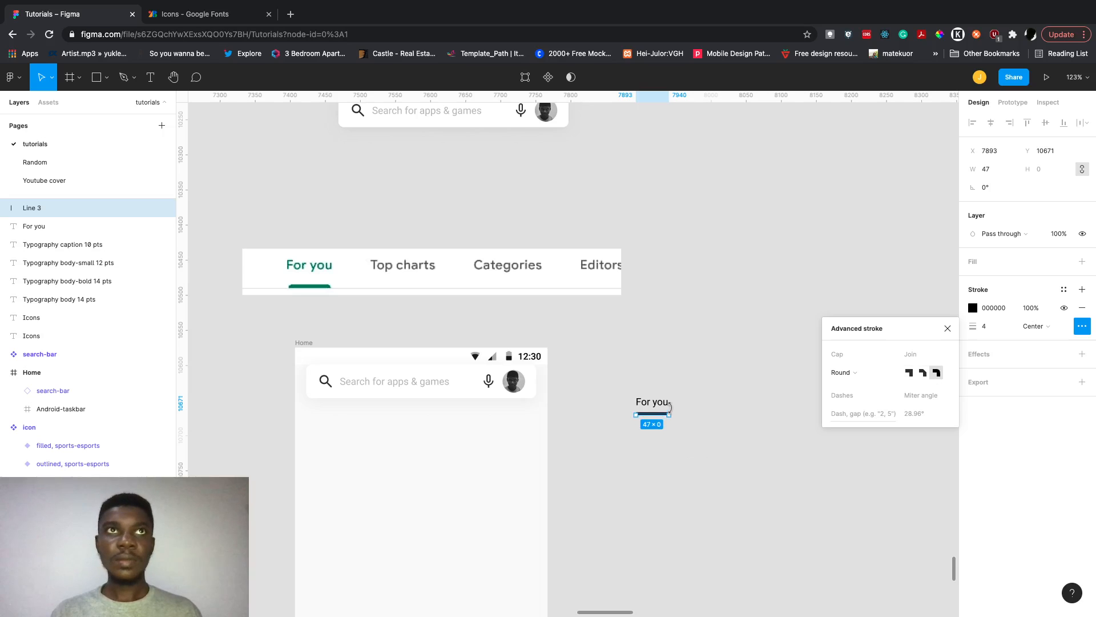
# Combine the "For you" text and its underline in a vertical auto layout frame with 16 spacing between items.
pyautogui.scroll(4, 671, 411)
pyautogui.hscroll(-2, 671, 411)
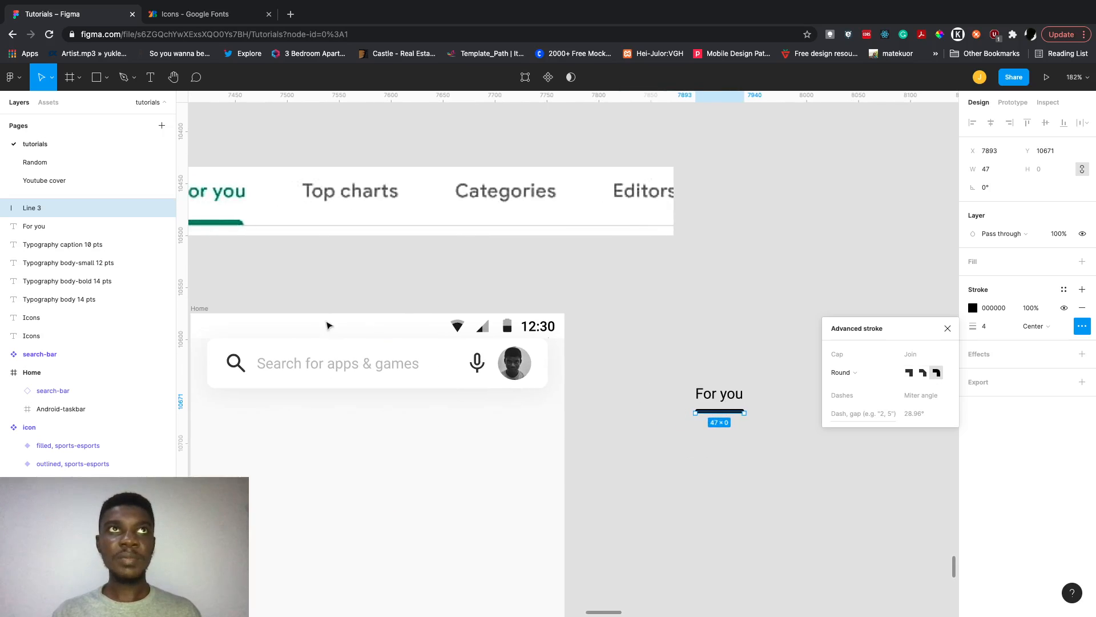
pyautogui.hscroll(-2, 328, 325)
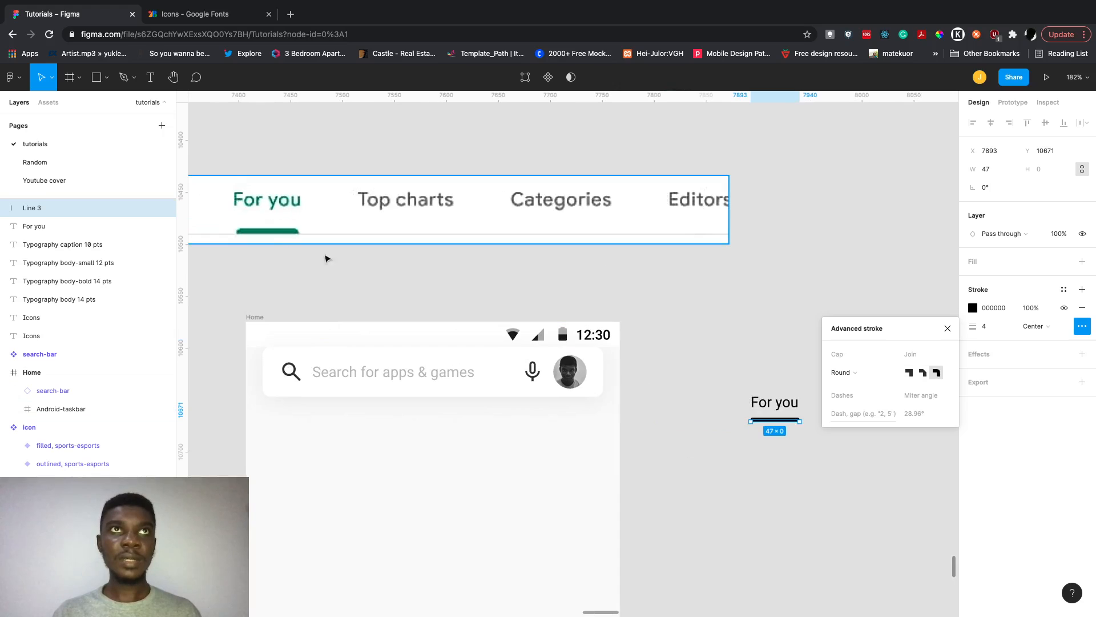
pyautogui.hscroll(4, 328, 259)
pyautogui.click(672, 404)
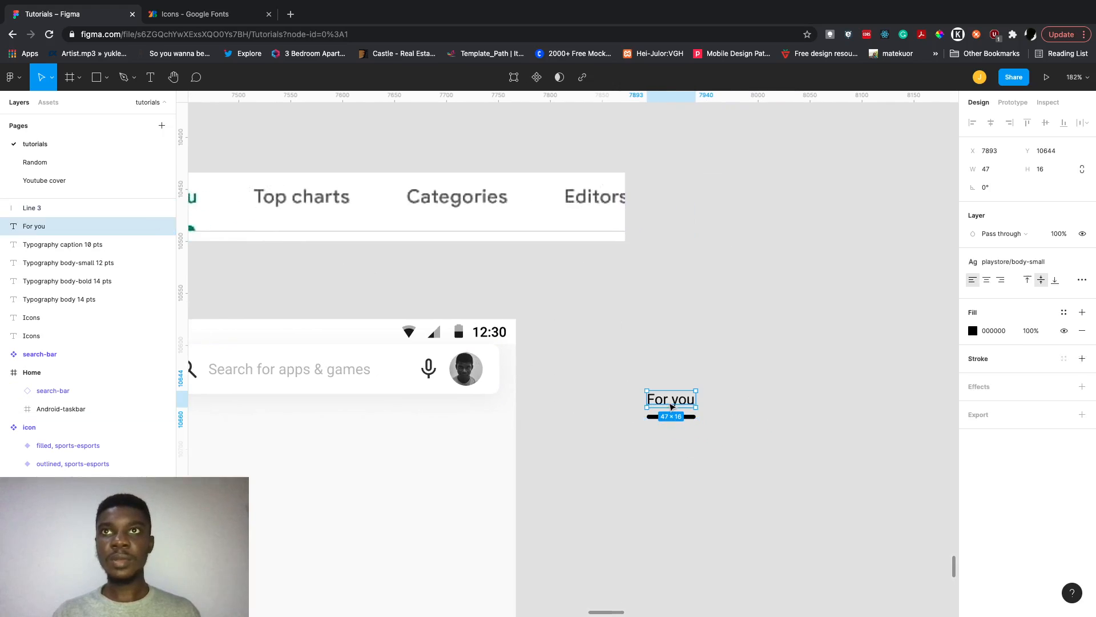
pyautogui.keyDown('shift'); pyautogui.click(690, 417); pyautogui.keyUp('shift')
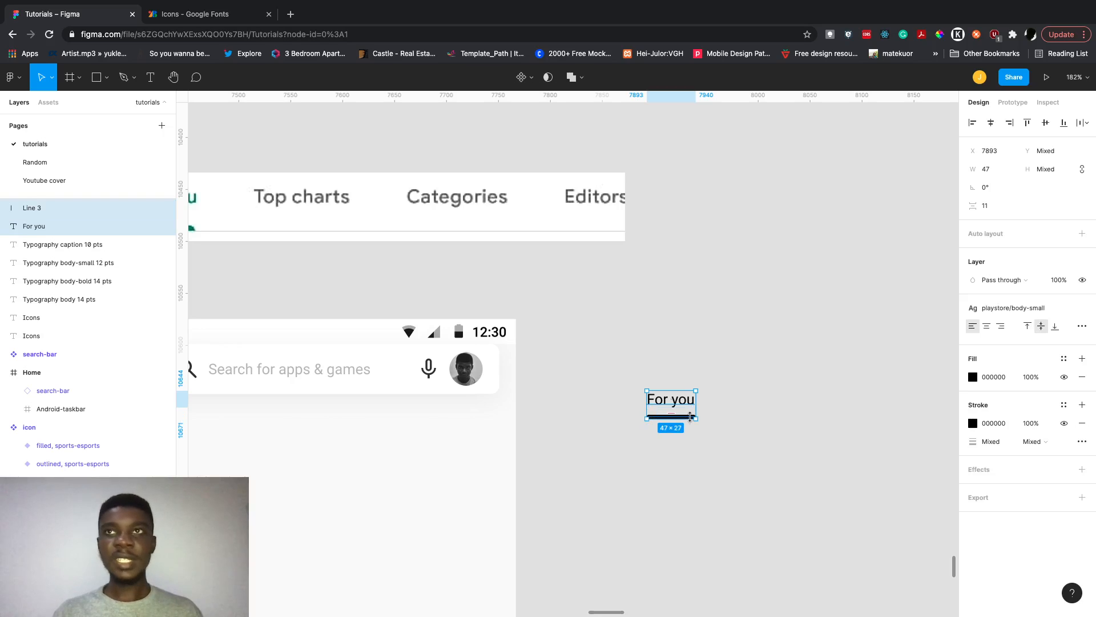
pyautogui.hotkey('shift', 'a')
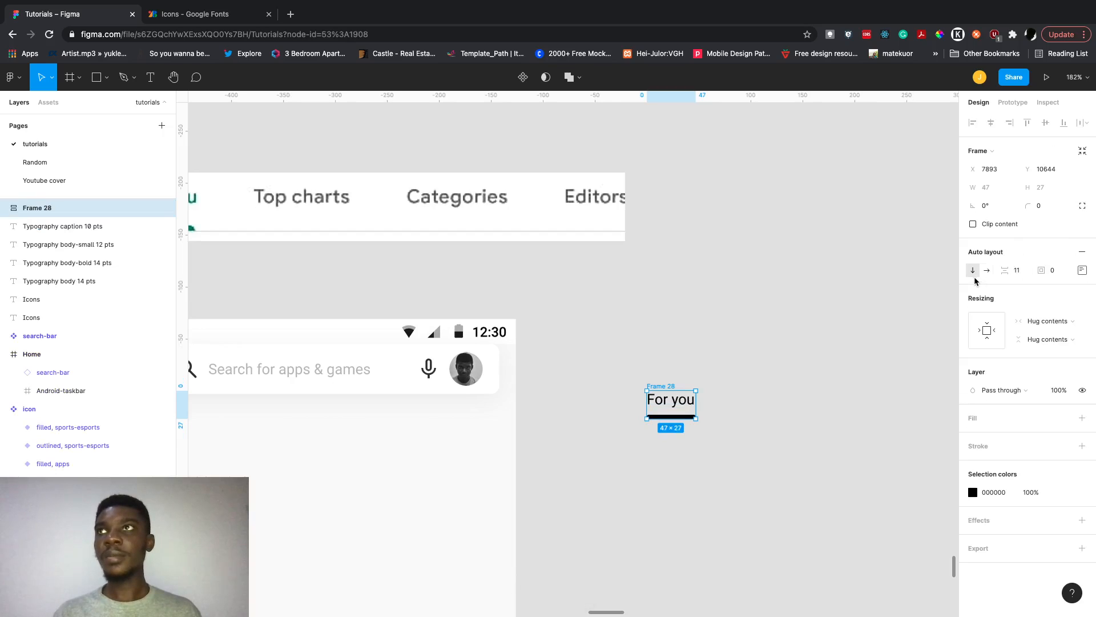
pyautogui.click(1022, 276)
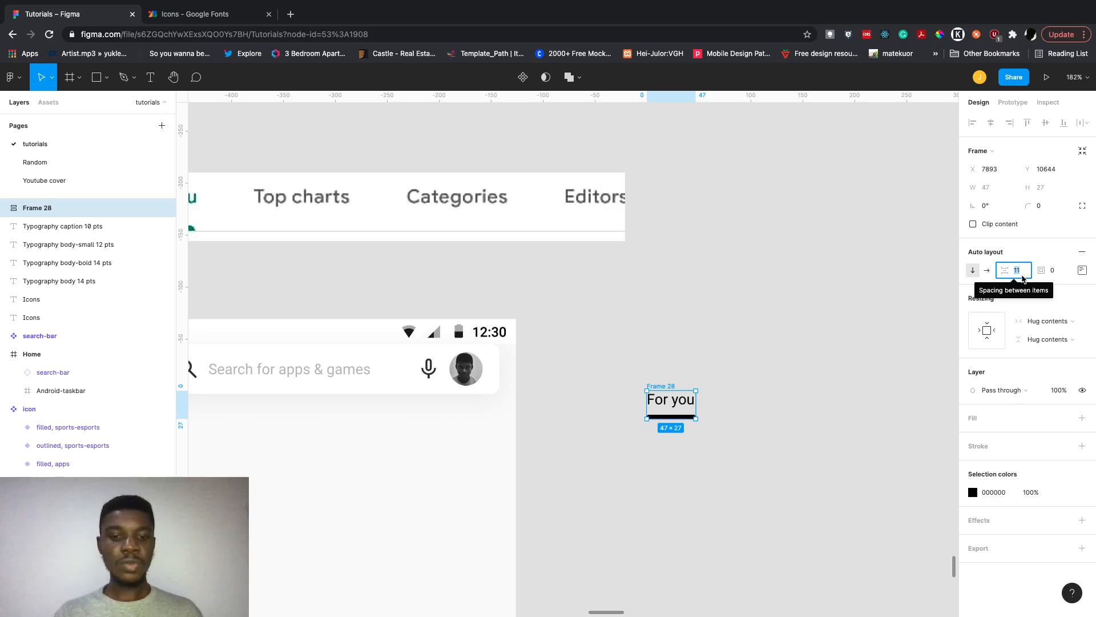
pyautogui.write('16')
pyautogui.press('Return')
pyautogui.hscroll(-2, 638, 414)
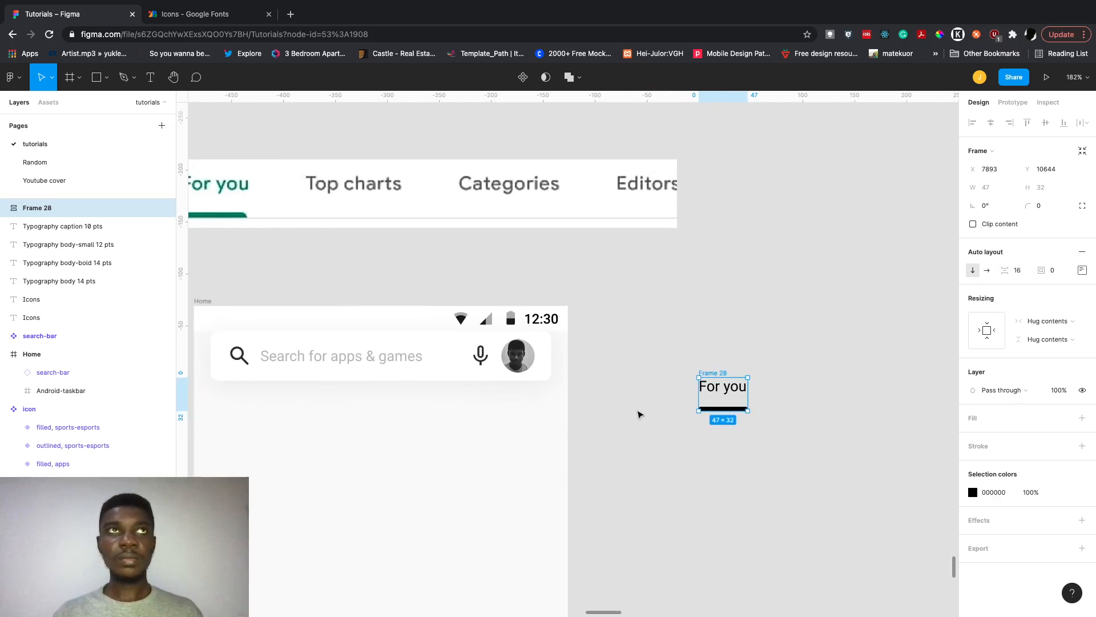
pyautogui.scroll(2, 638, 415)
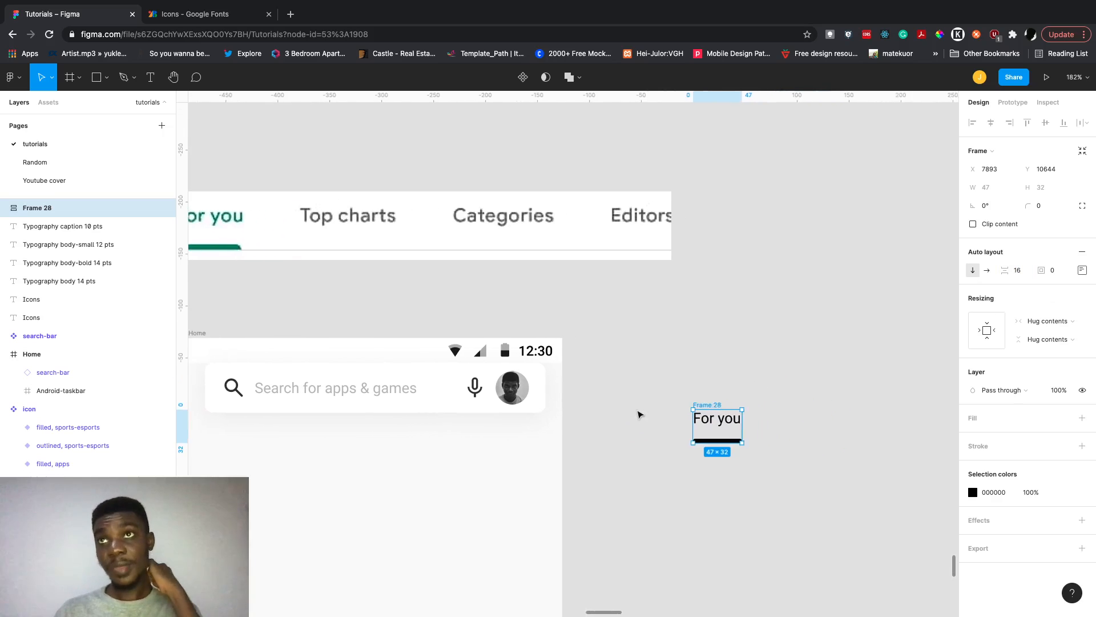
pyautogui.hscroll(2, 639, 415)
pyautogui.scroll(-3, 763, 269)
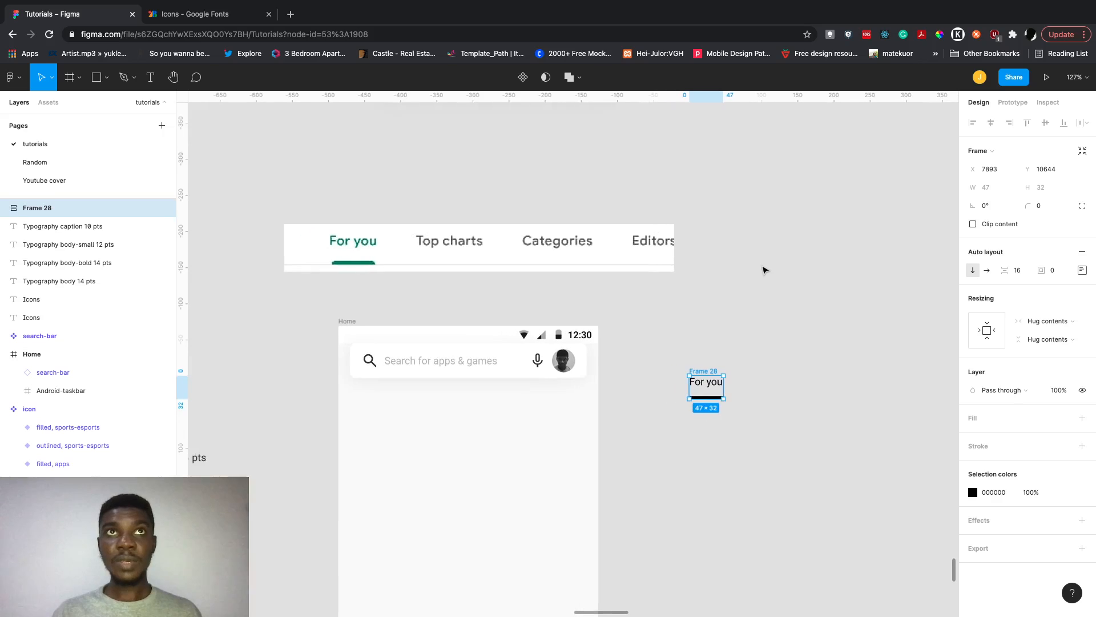
# Test the underline's resizing by appending "hsgdhjasg" to the "For you" text, and undo the text change.
pyautogui.click(763, 269)
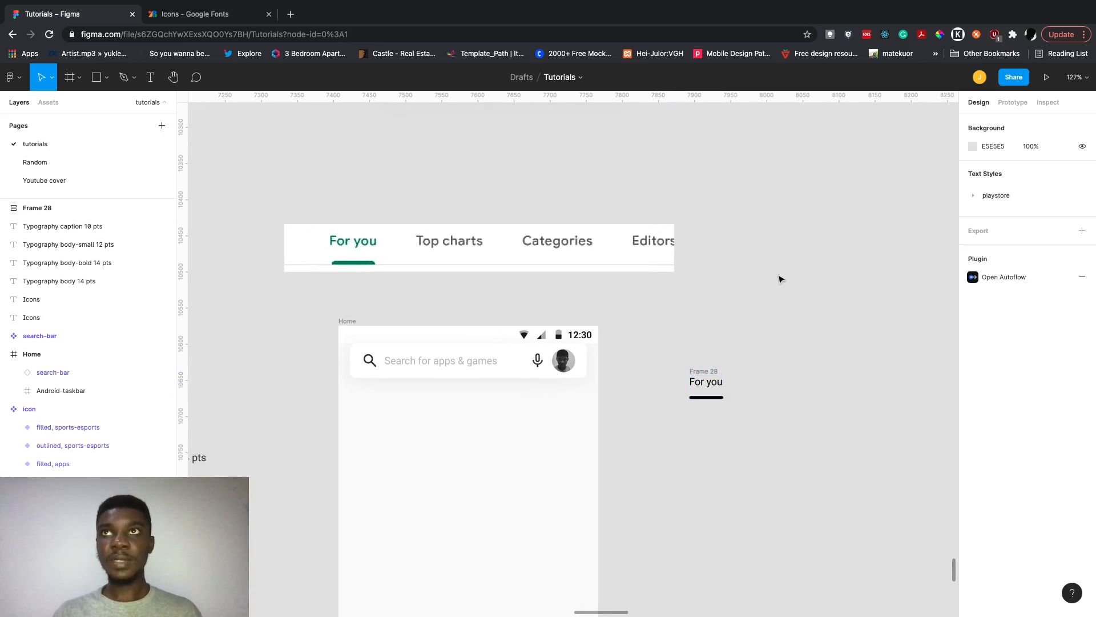
pyautogui.click(705, 372)
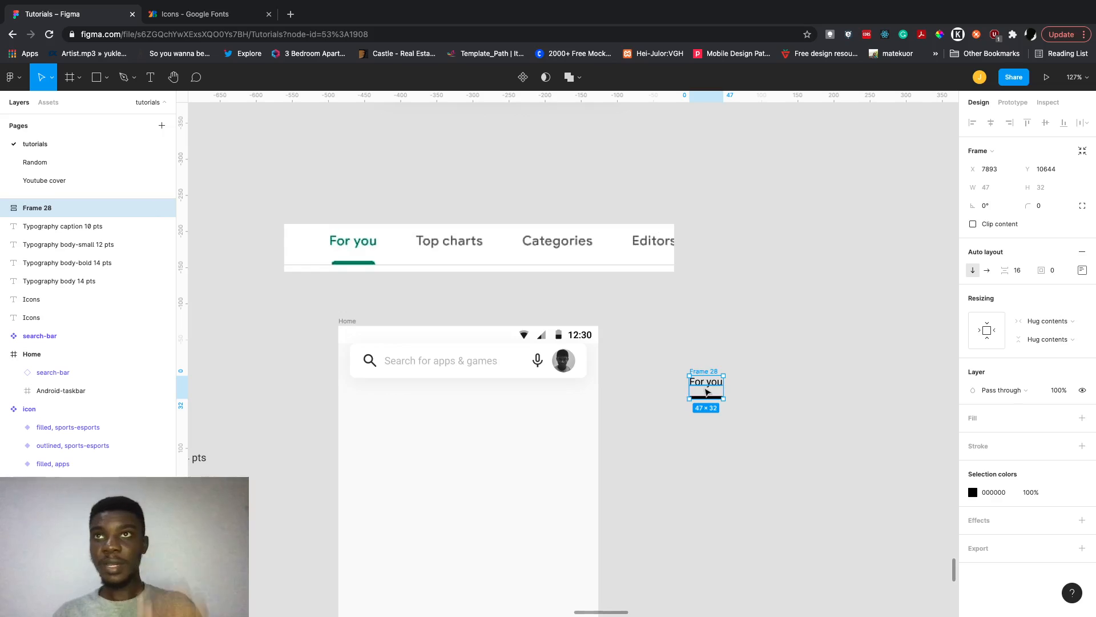
pyautogui.scroll(3, 720, 388)
pyautogui.doubleClick(724, 384)
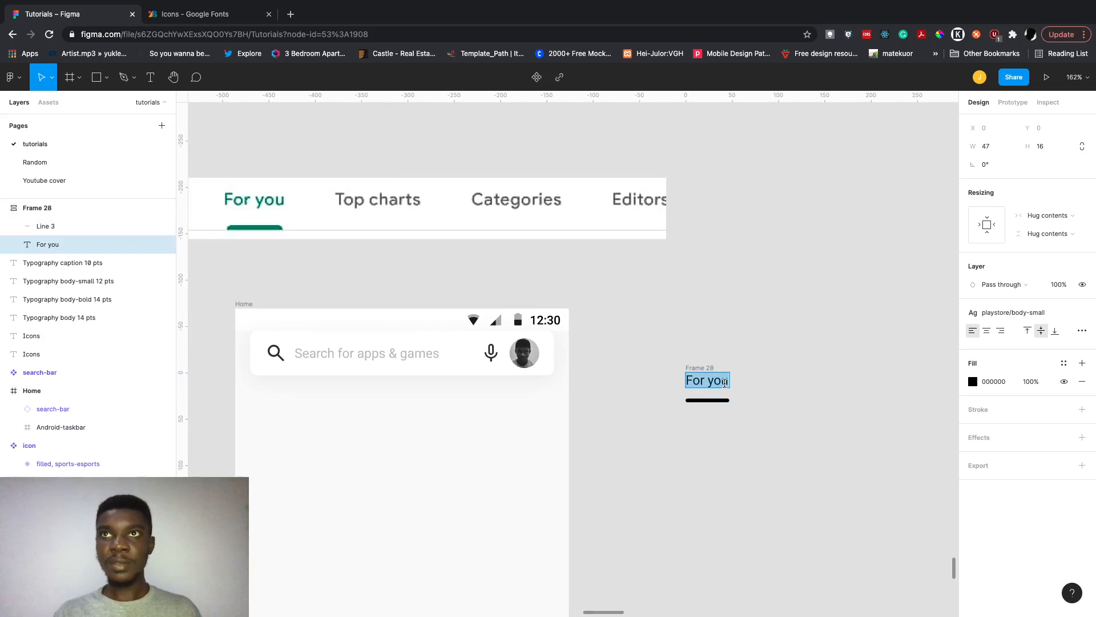
pyautogui.click(724, 384)
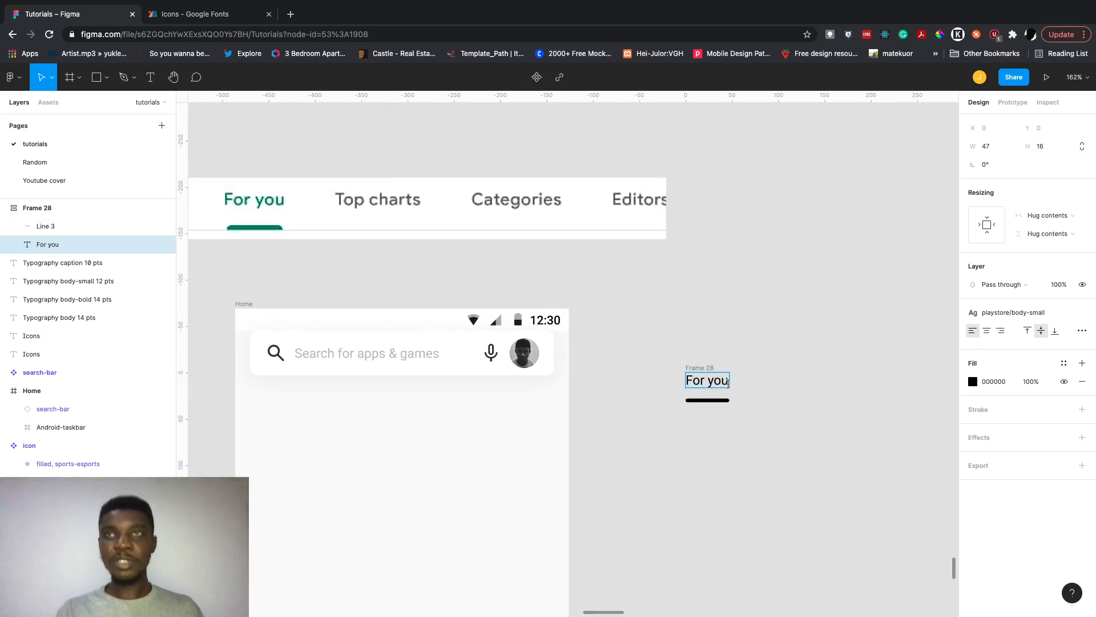
pyautogui.write('hsgdhjasg')
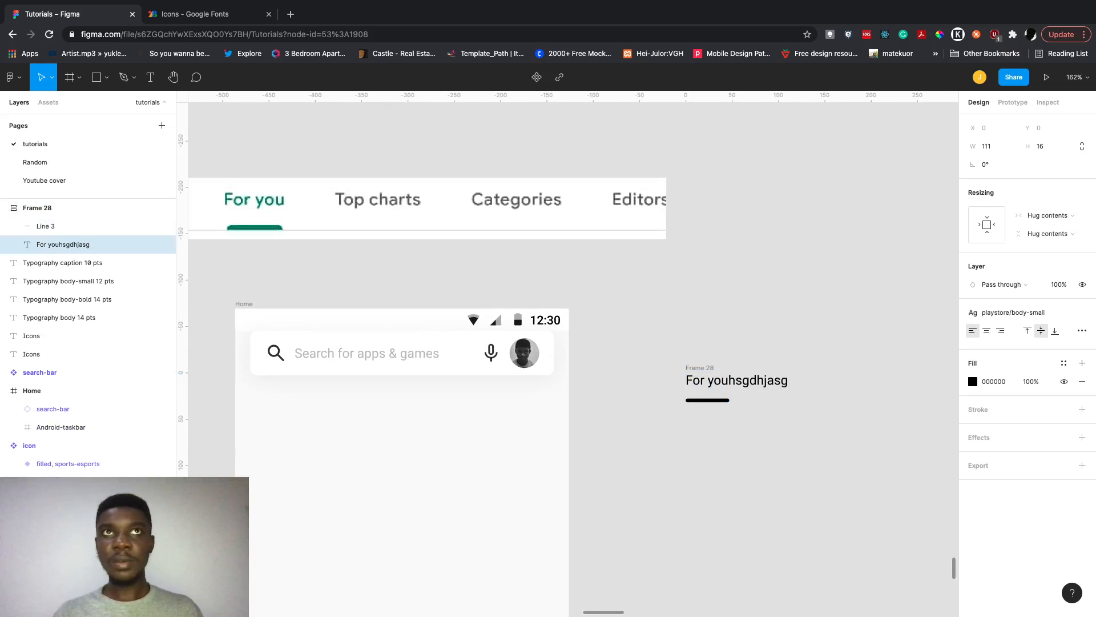
pyautogui.press('Escape')
pyautogui.hotkey('ctrl', 'z')
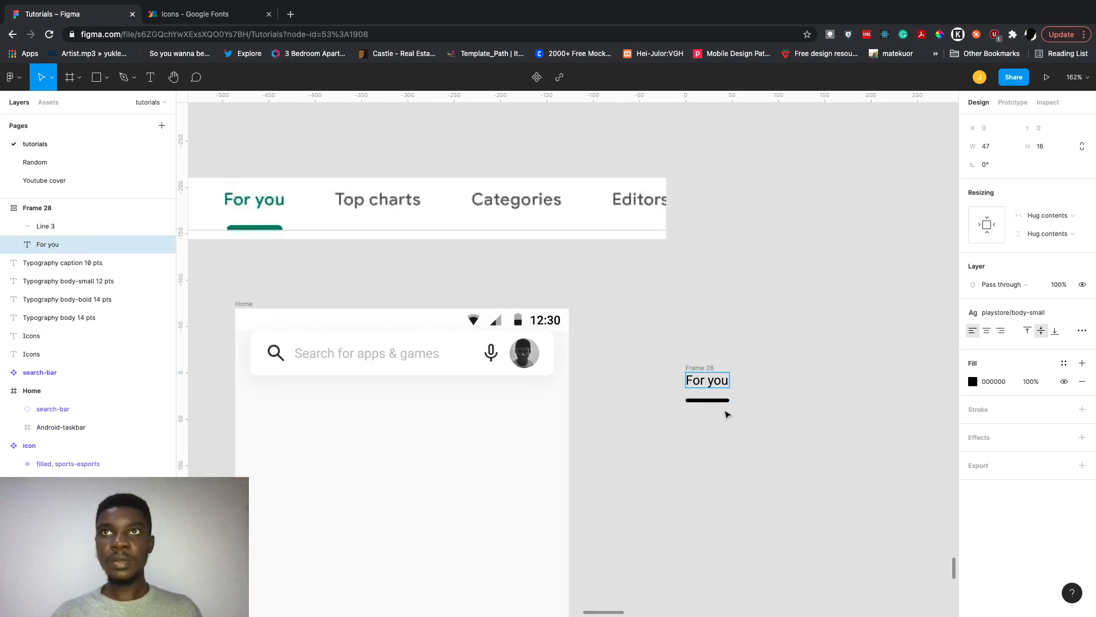
pyautogui.press('Escape')
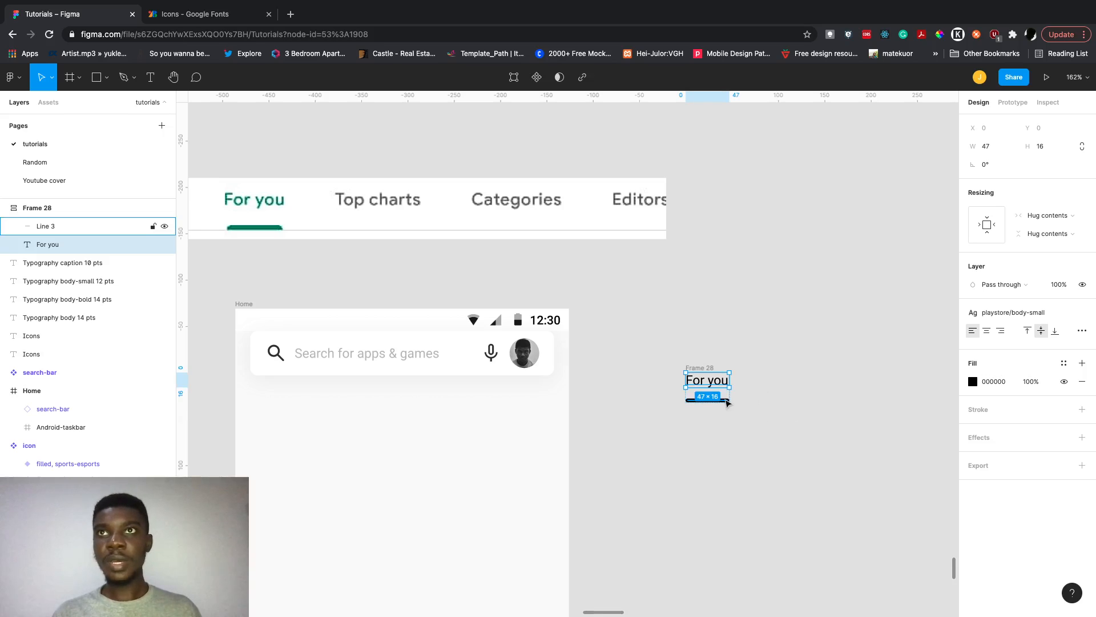
# Set the horizontal resizing of the line under "For you" to Fill container.
pyautogui.click(727, 403)
pyautogui.scroll(3, 727, 403)
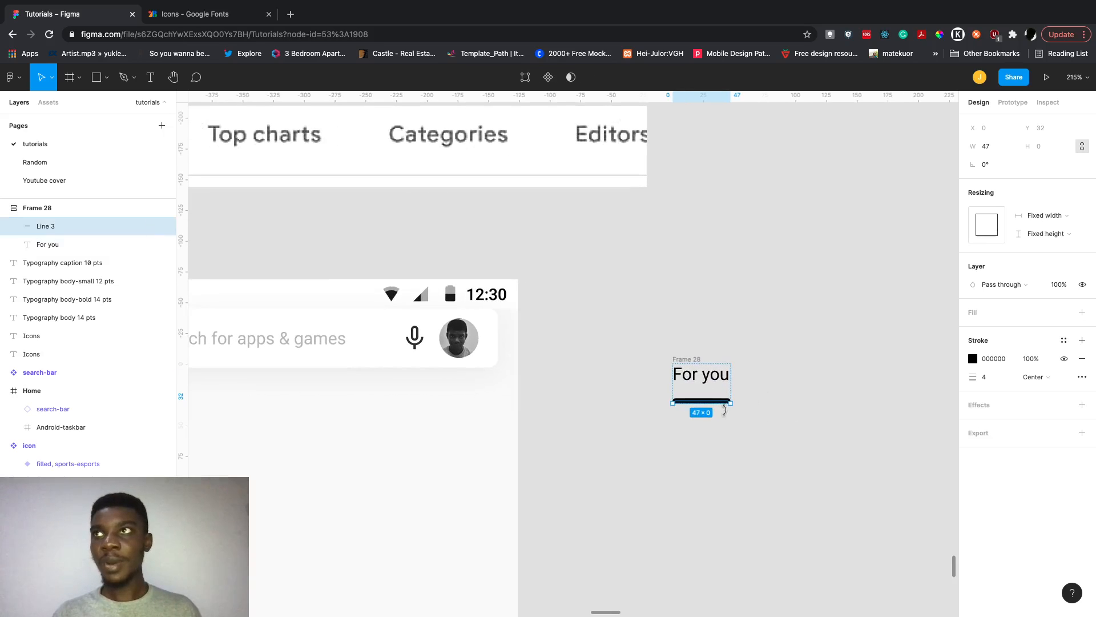
pyautogui.click(1055, 220)
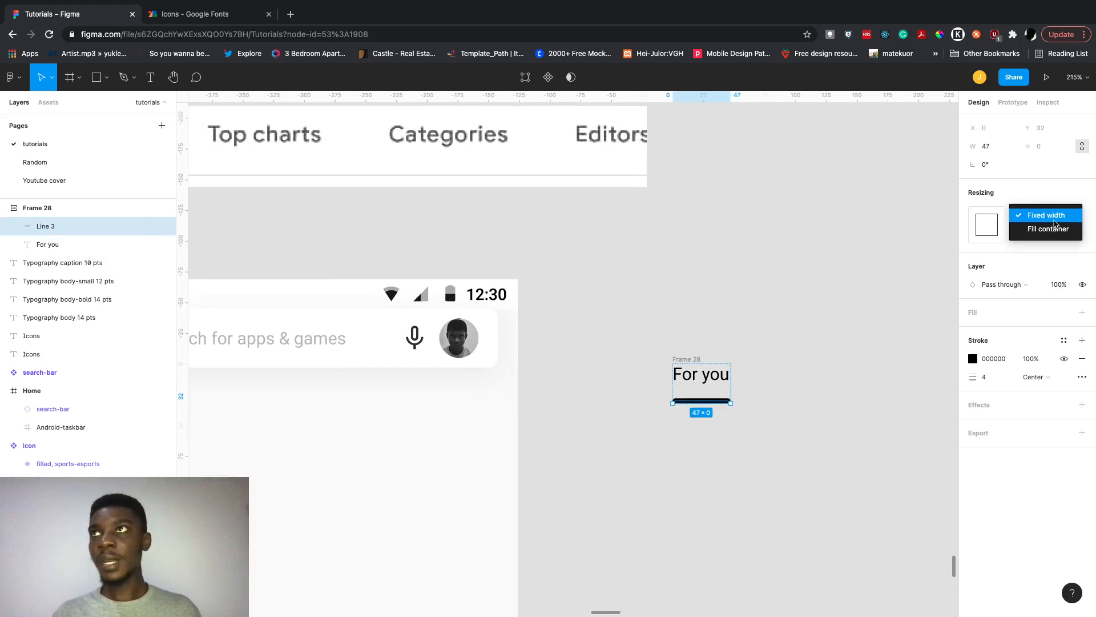
pyautogui.click(1054, 230)
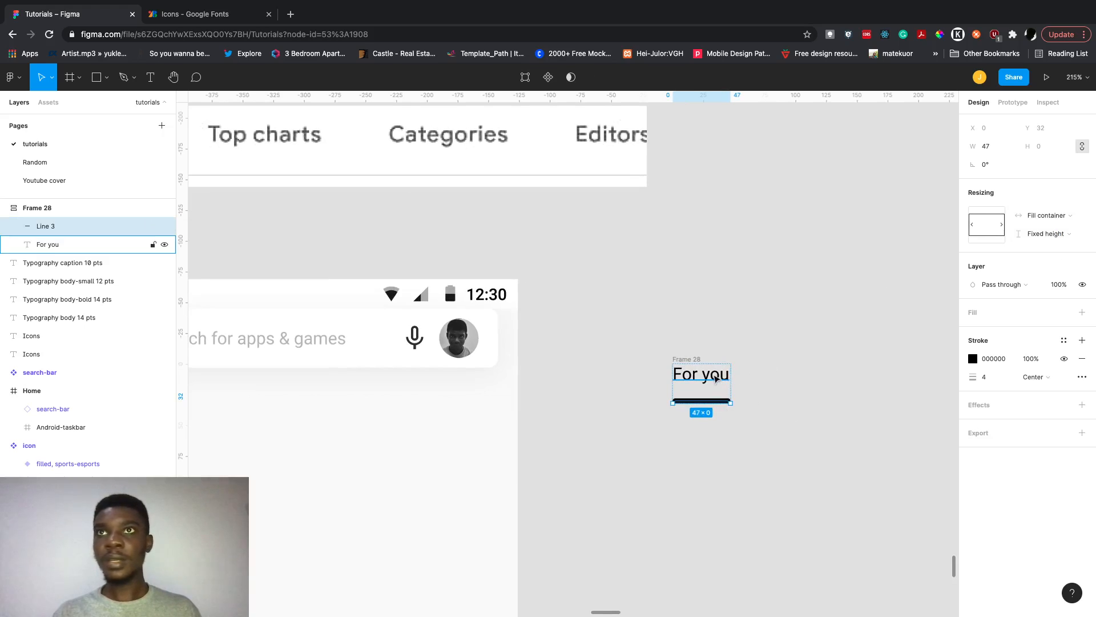
# Test the stretching underline by appending random characters to the "For you" text, and delete them again.
pyautogui.doubleClick(715, 379)
pyautogui.press('Right')
pyautogui.write('sahdgsadgas')
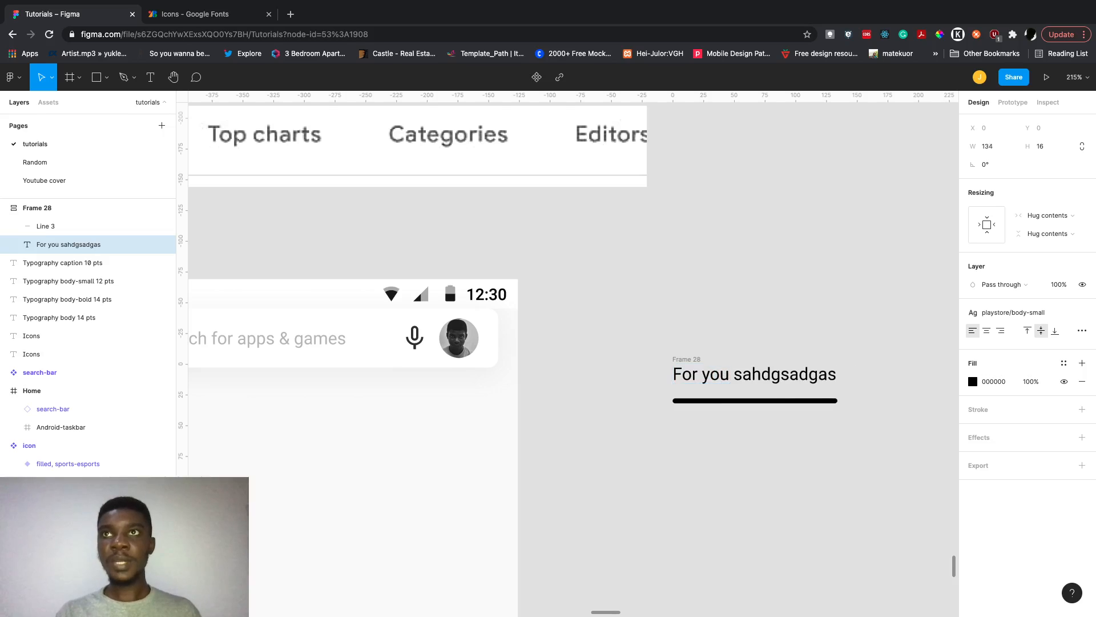
pyautogui.write('hdashjgd')
pyautogui.press('BackSpace')
pyautogui.press('BackSpace')
pyautogui.press('BackSpace')
pyautogui.press('BackSpace')
pyautogui.press('BackSpace')
pyautogui.press('BackSpace')
pyautogui.press('BackSpace')
pyautogui.press('BackSpace')
pyautogui.press('BackSpace')
pyautogui.press('BackSpace')
pyautogui.press('BackSpace')
pyautogui.press('BackSpace')
pyautogui.press('BackSpace')
pyautogui.press('BackSpace')
pyautogui.press('BackSpace')
pyautogui.press('BackSpace')
pyautogui.press('BackSpace')
pyautogui.press('BackSpace')
pyautogui.press('BackSpace')
pyautogui.press('BackSpace')
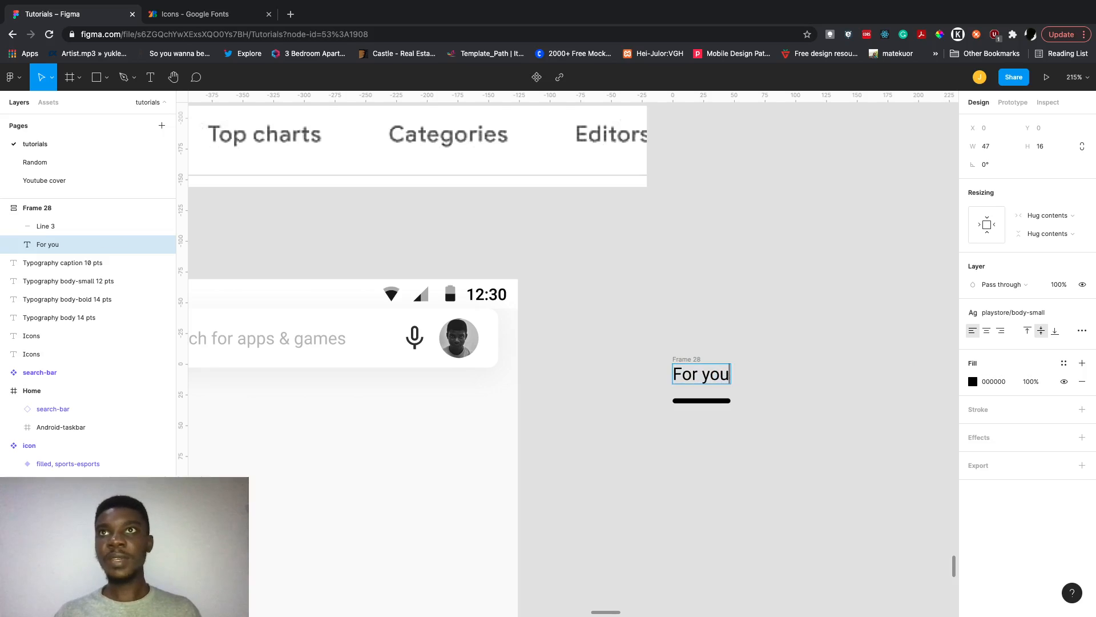
pyautogui.press('Escape')
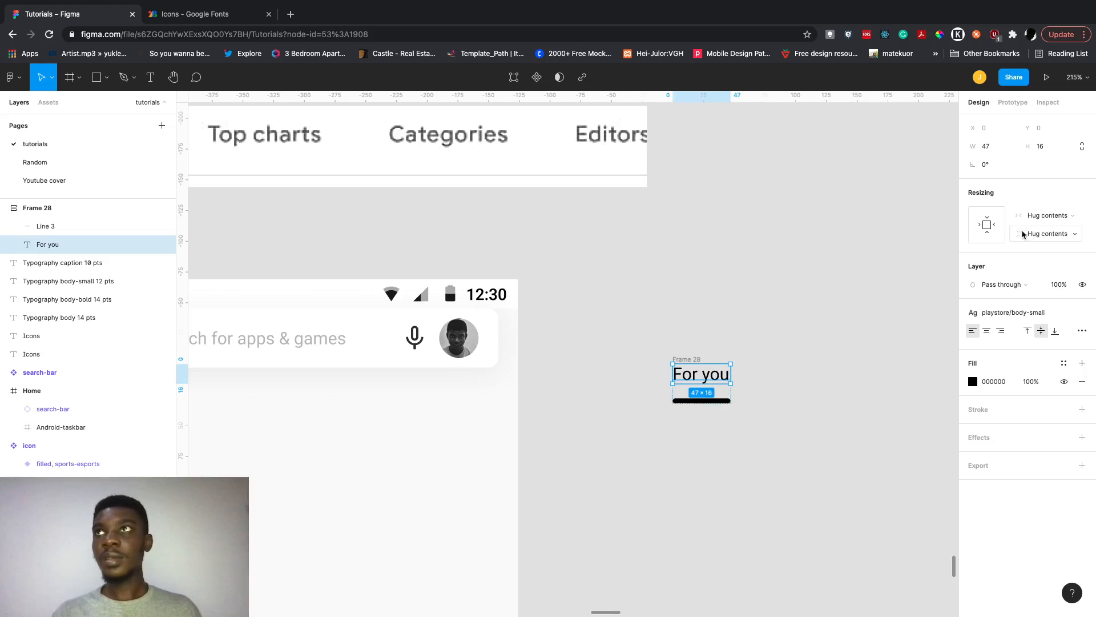
pyautogui.click(787, 358)
# Turn the auto layout frame holding "For you" and its underline into a component and rename it tab-item.
pyautogui.click(692, 359)
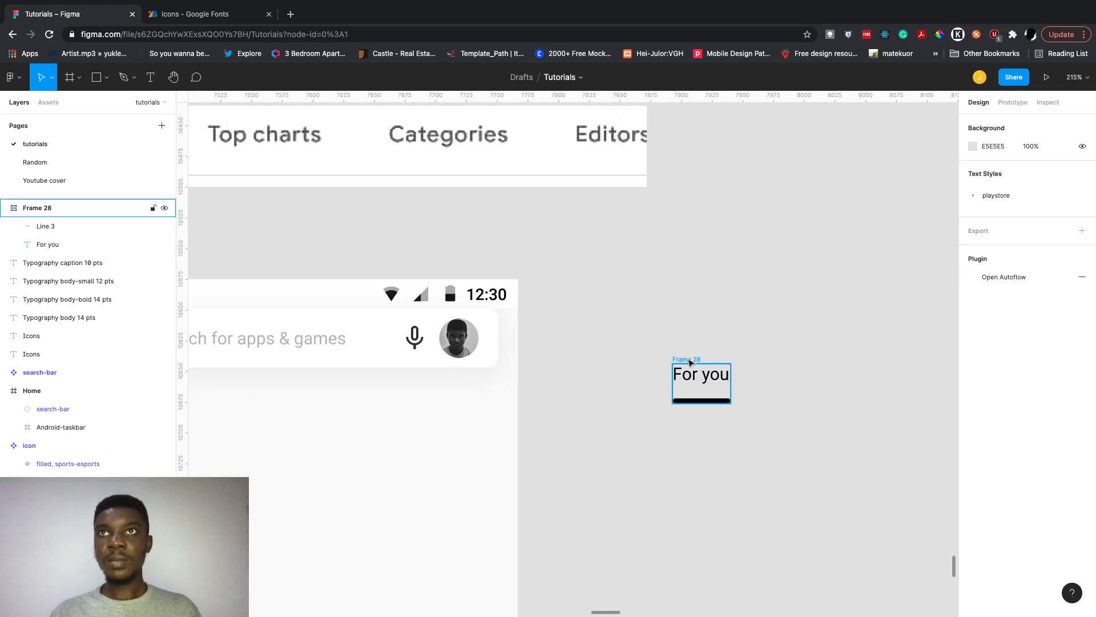
pyautogui.scroll(-5, 699, 358)
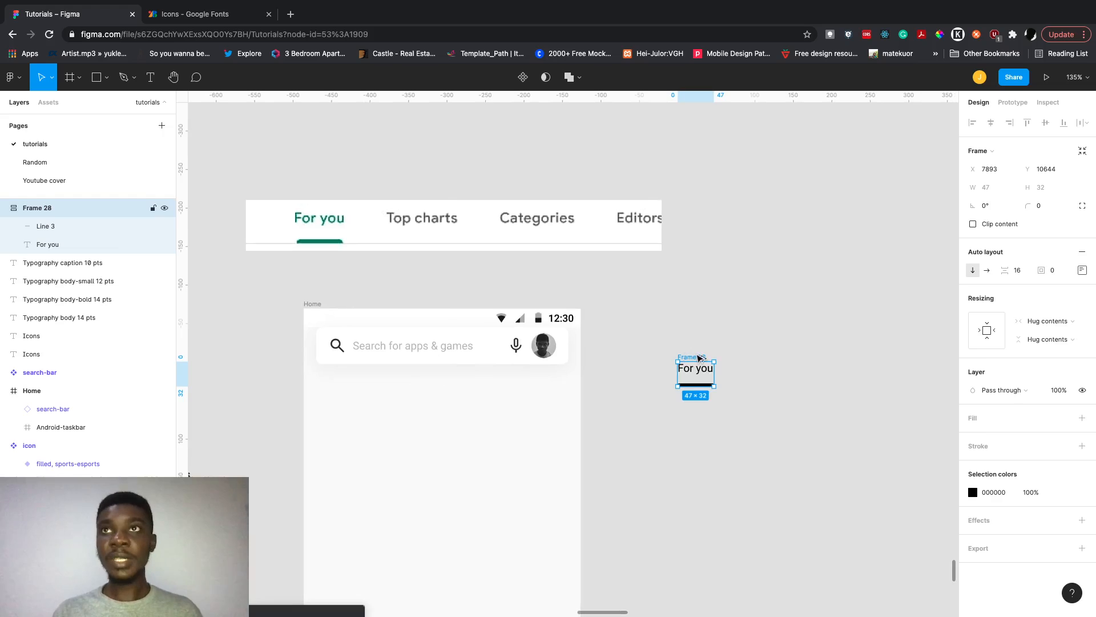
pyautogui.hotkey('ctrl', 'alt', 'k')
pyautogui.hotkey('ctrl', 'r')
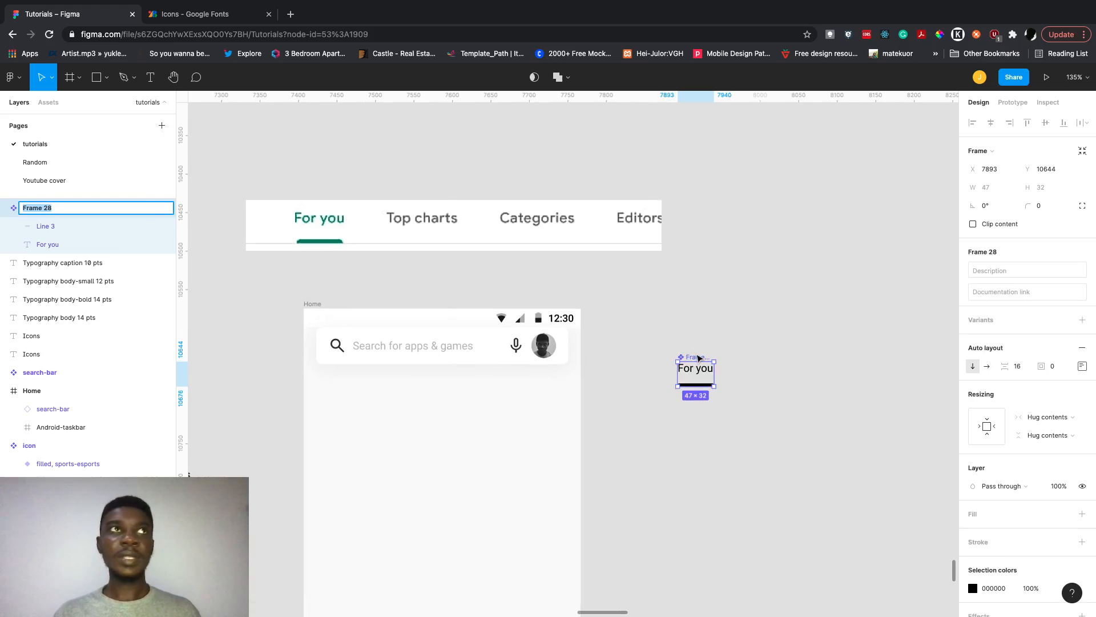
pyautogui.write('tab-item')
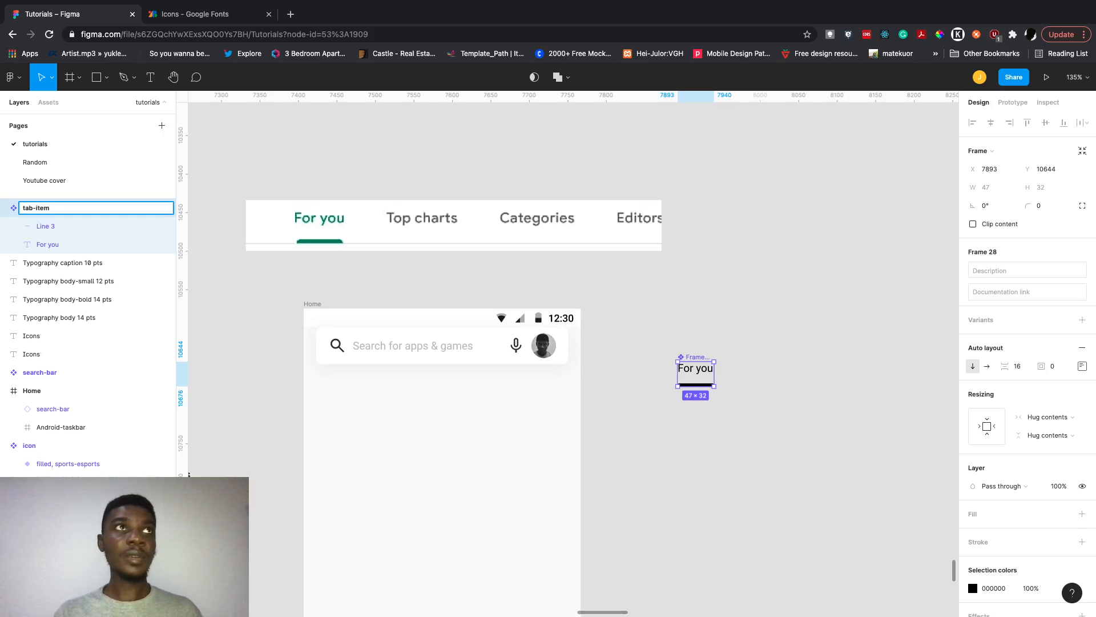
pyautogui.click(730, 336)
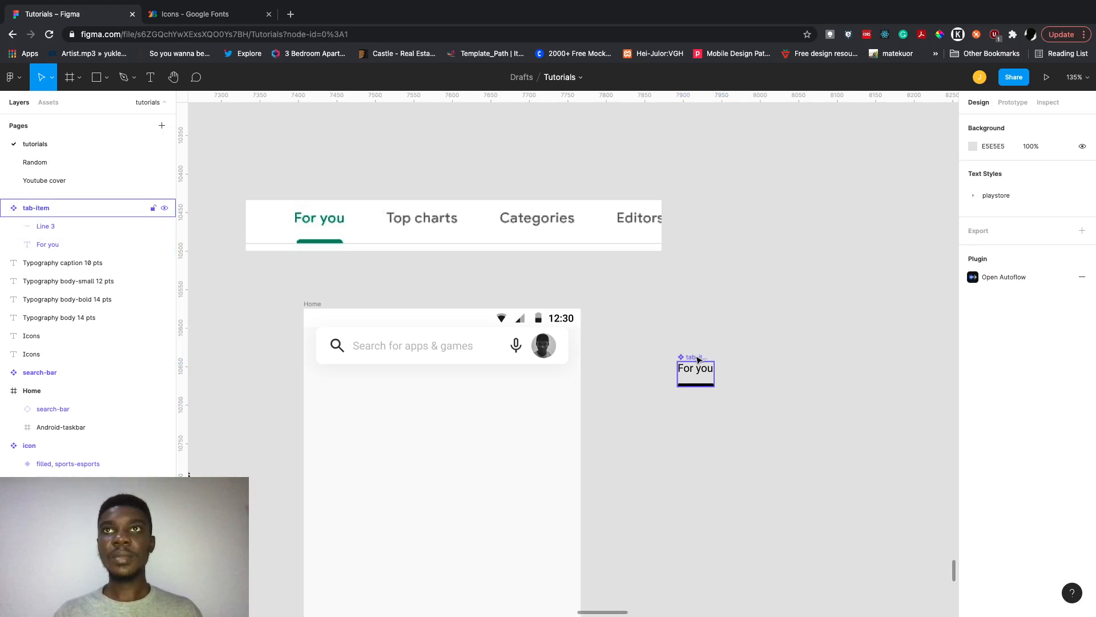
# Move the tab-item component slightly up, add a second variant and set the new variant's property value to false.
pyautogui.moveTo(697, 358); pyautogui.dragTo(709, 320)
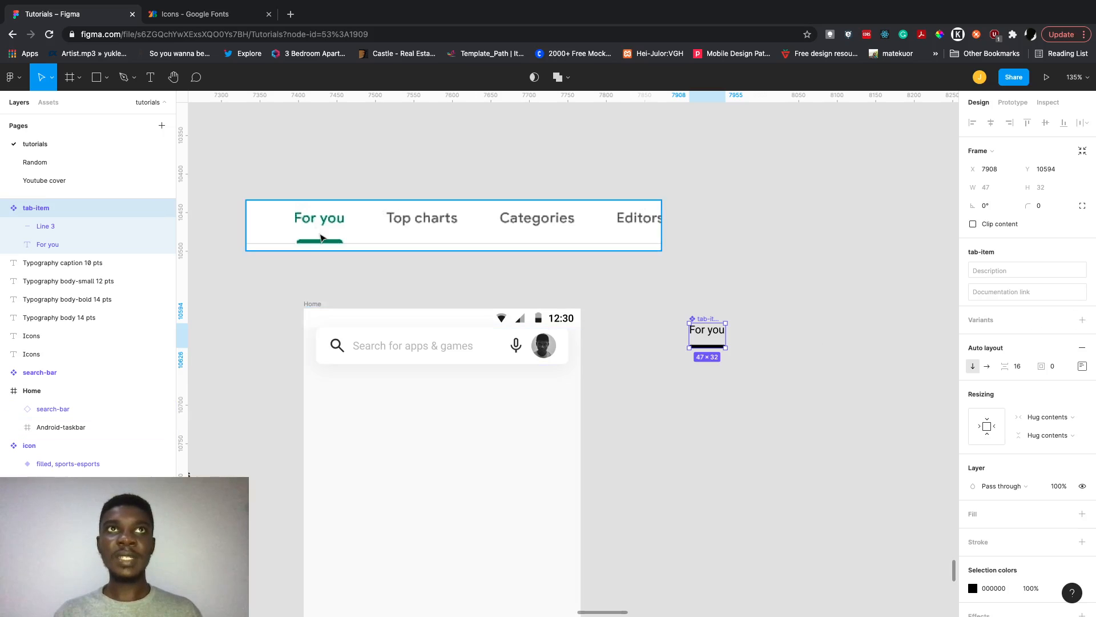
pyautogui.click(1082, 321)
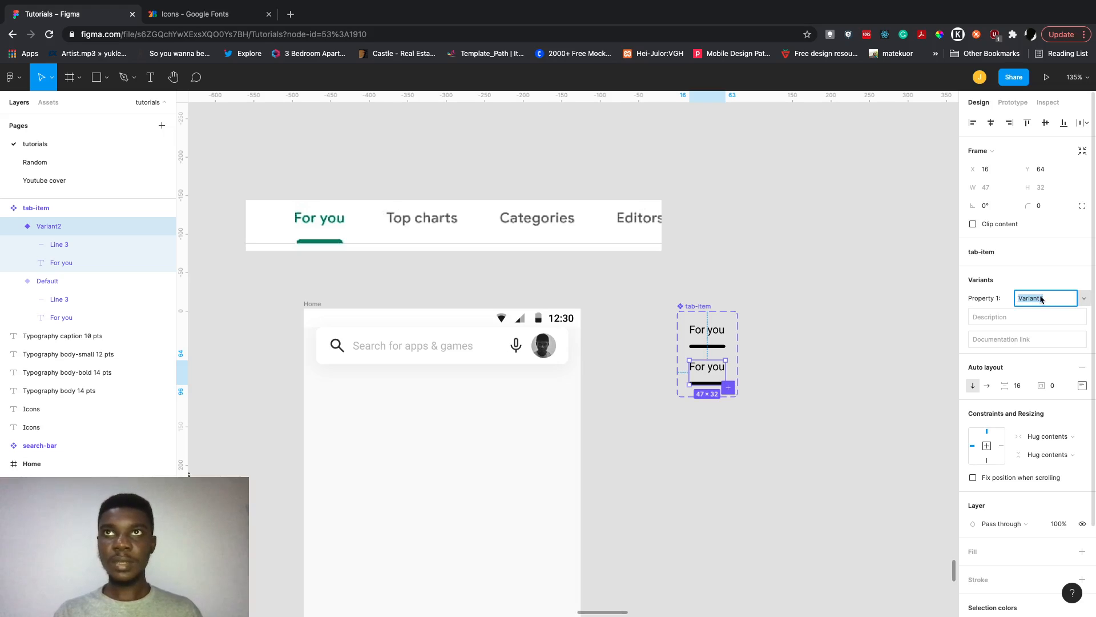
pyautogui.write('in')
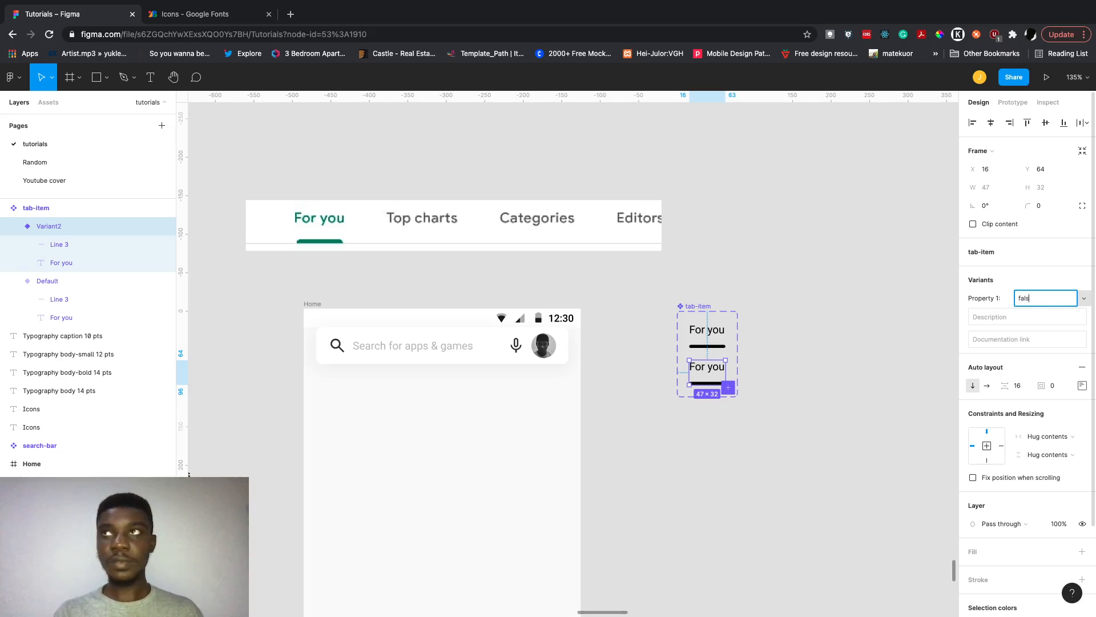
pyautogui.click(844, 348)
# Set the property value of the original tab-item variant to true.
pyautogui.click(708, 333)
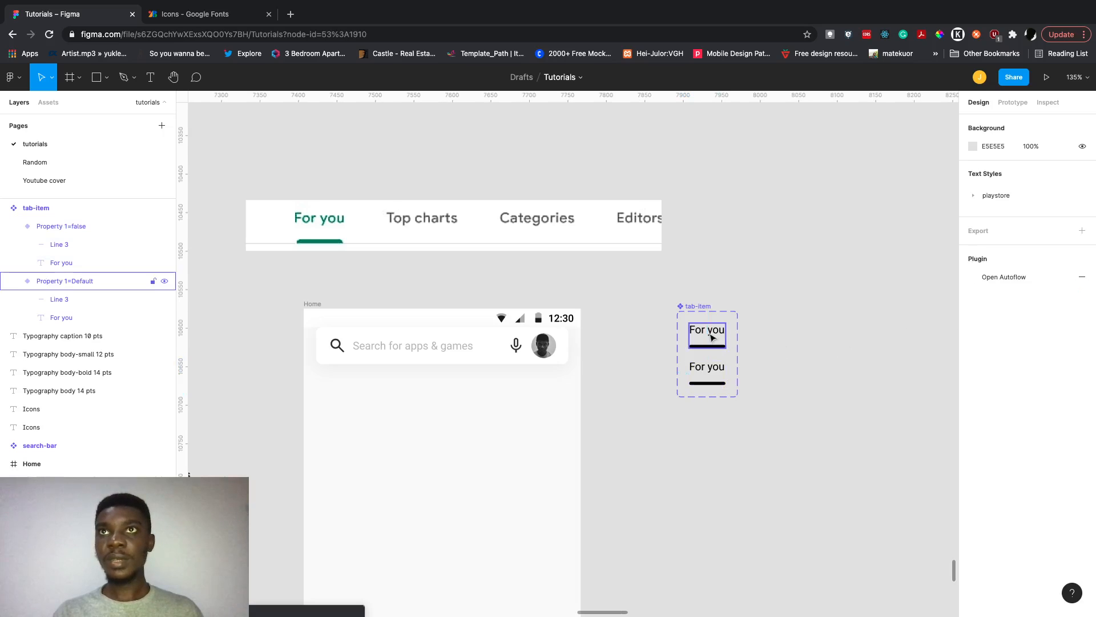
pyautogui.click(1024, 298)
pyautogui.write('true')
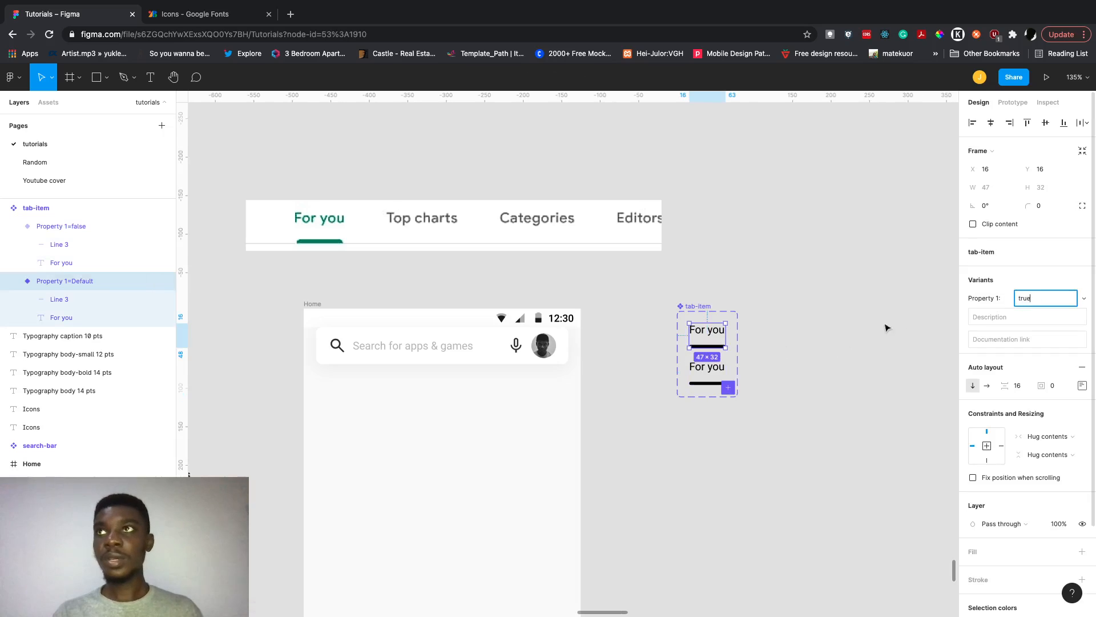
pyautogui.click(795, 326)
# Rename the tab-item set's variant property to active.
pyautogui.click(696, 306)
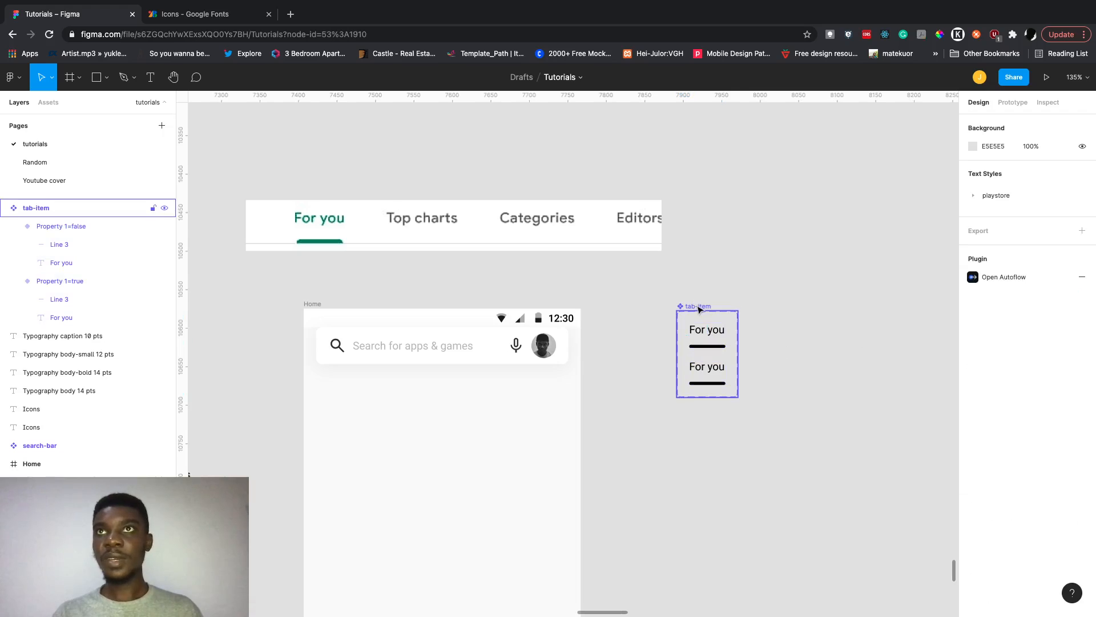
pyautogui.click(992, 339)
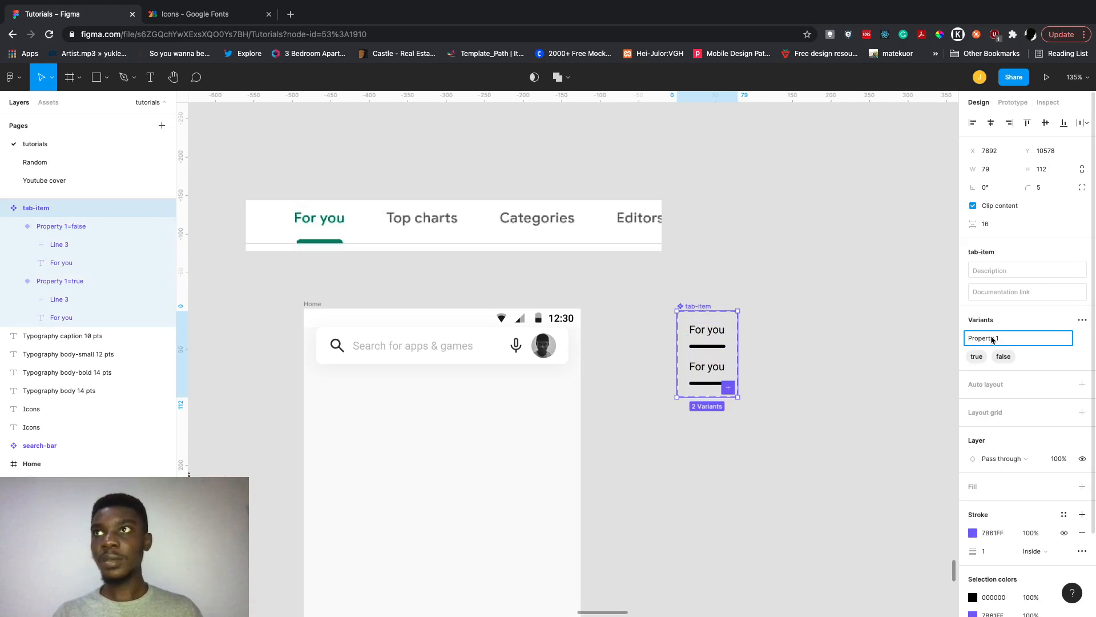
pyautogui.hotkey('ctrl', 'a')
pyautogui.write('a')
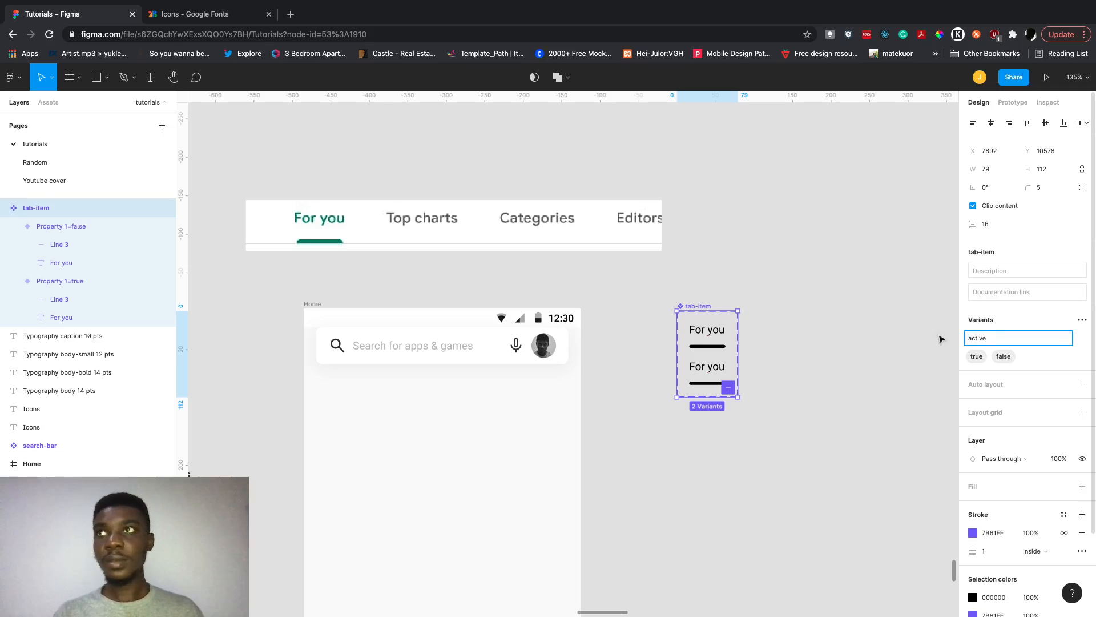
pyautogui.write('ctive')
pyautogui.click(864, 351)
# Delete the underline from the active=false variant of tab-item.
pyautogui.click(700, 309)
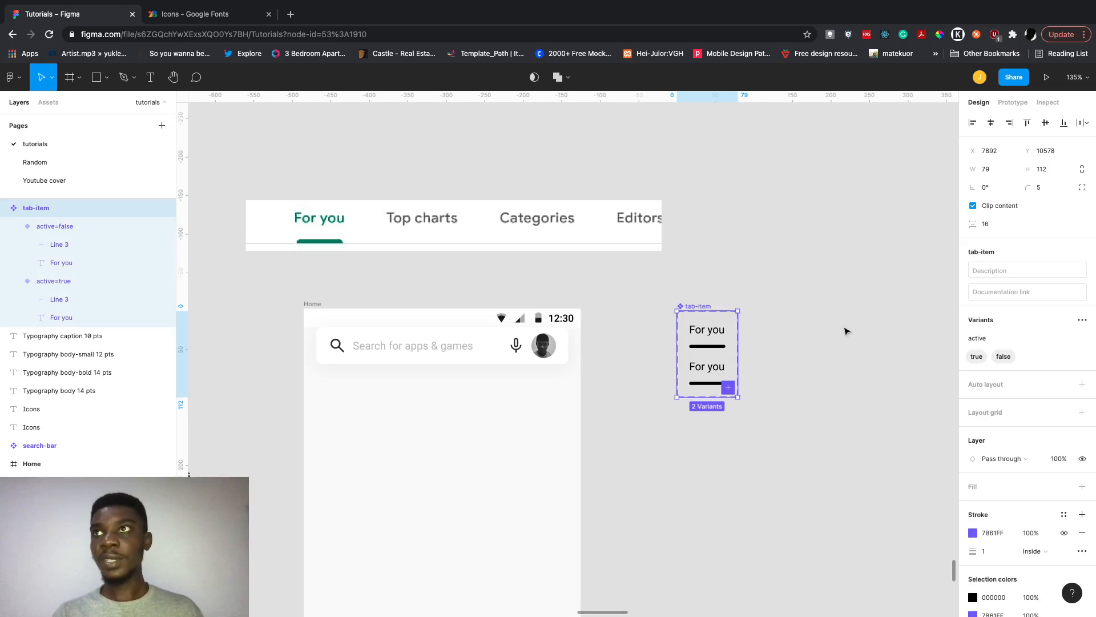
pyautogui.scroll(5, 711, 374)
pyautogui.click(714, 379)
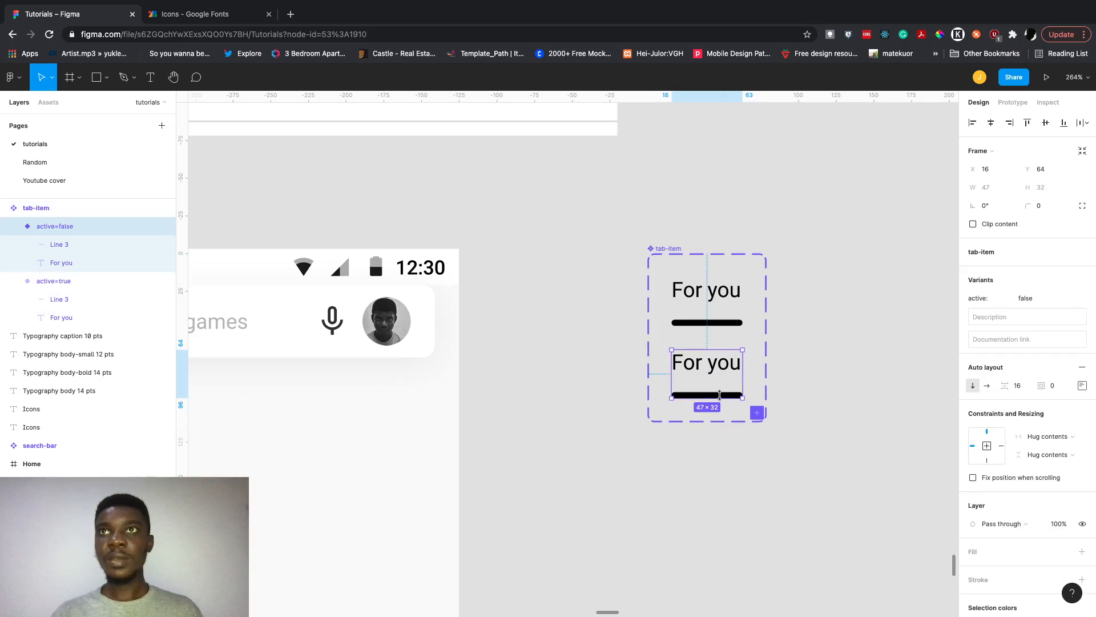
pyautogui.click(723, 398)
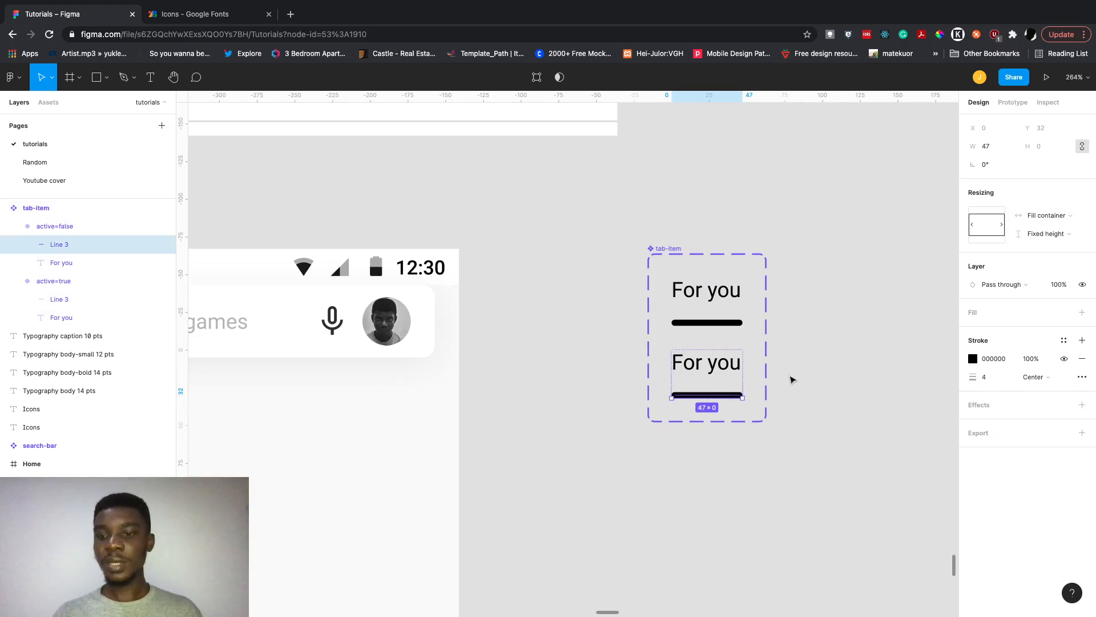
pyautogui.press('Delete')
pyautogui.click(710, 363)
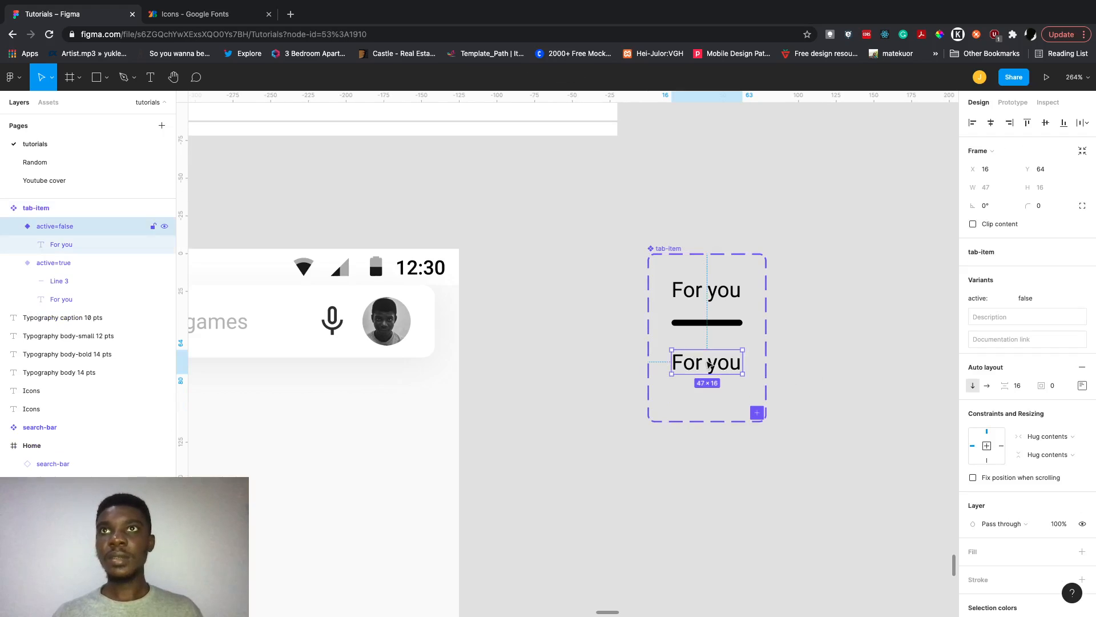
pyautogui.scroll(-5, 800, 349)
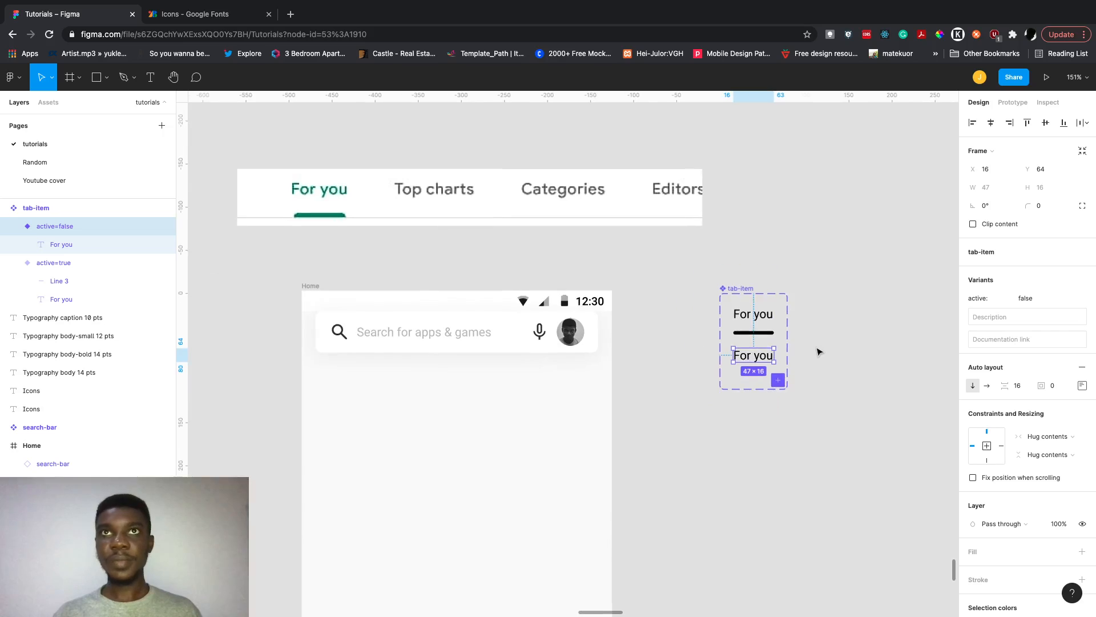
pyautogui.scroll(-2, 819, 351)
pyautogui.rightClick(817, 348)
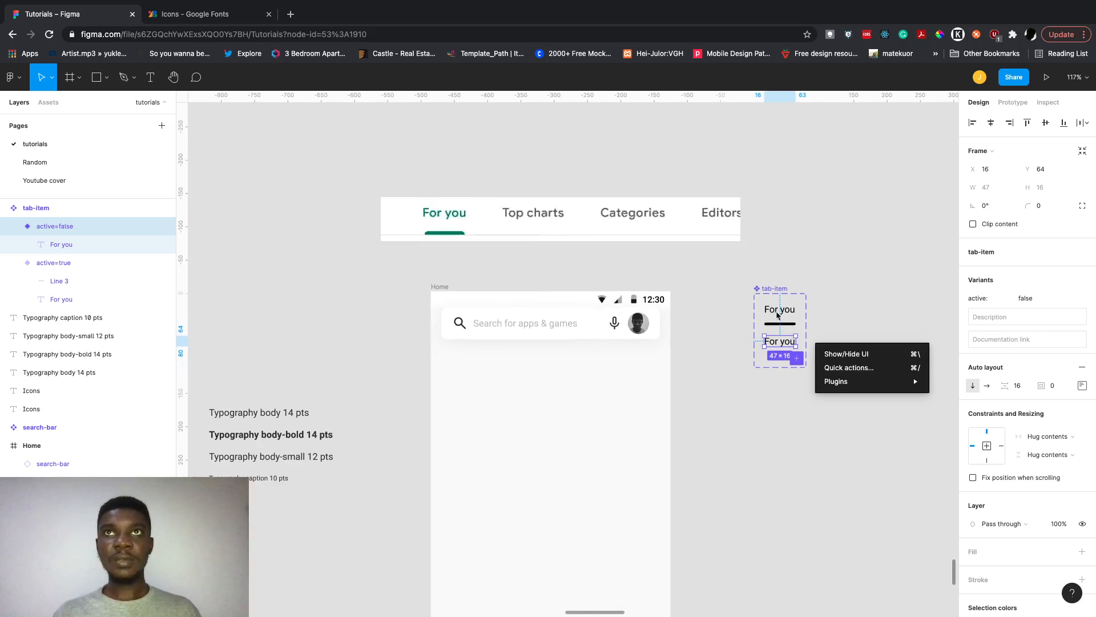
pyautogui.click(779, 318)
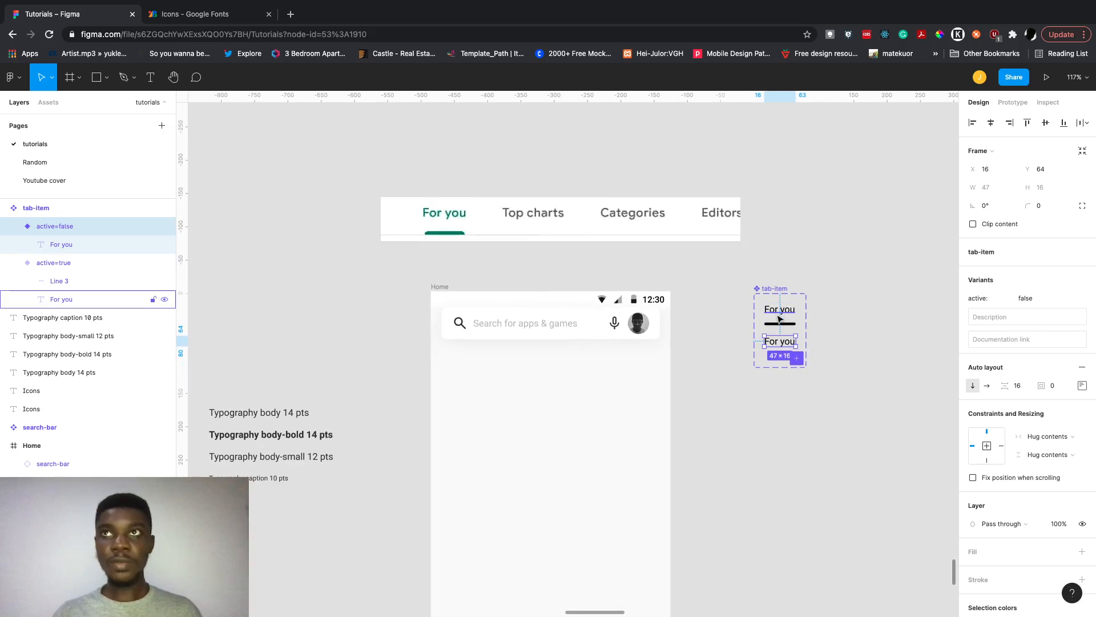
pyautogui.click(780, 318)
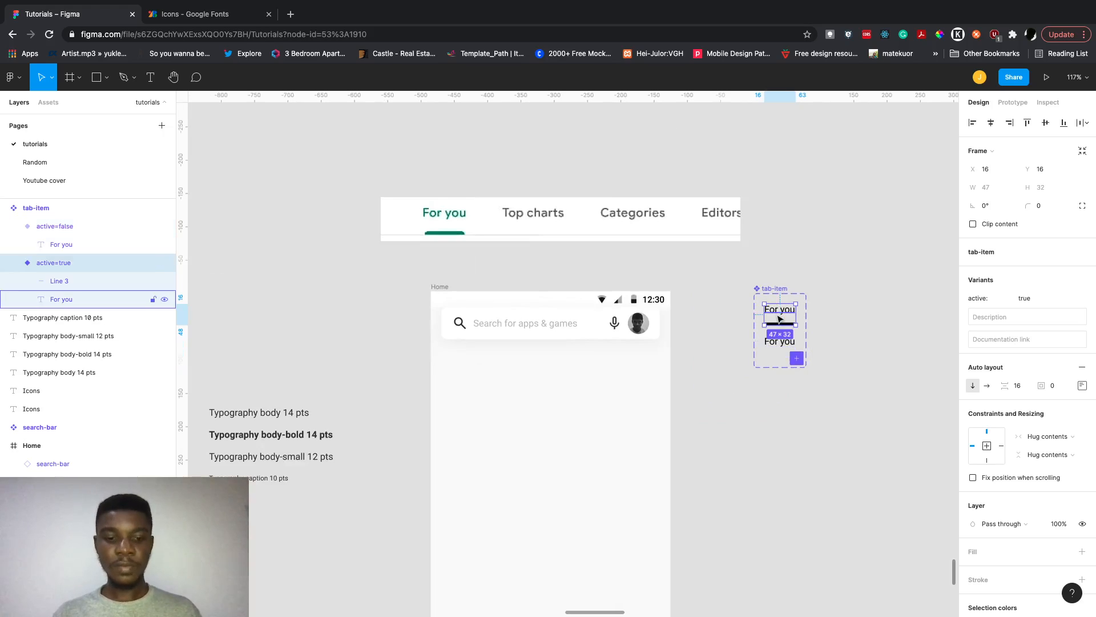
pyautogui.click(761, 408)
pyautogui.scroll(-1, 762, 411)
pyautogui.scroll(5, 761, 411)
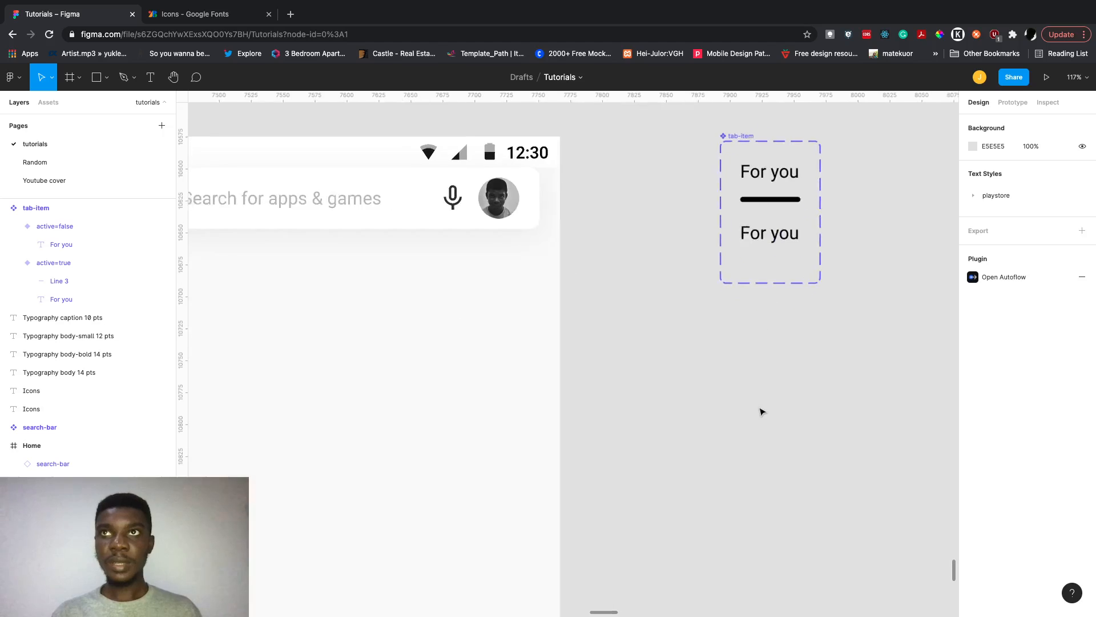
pyautogui.hotkey('ctrl', 'v')
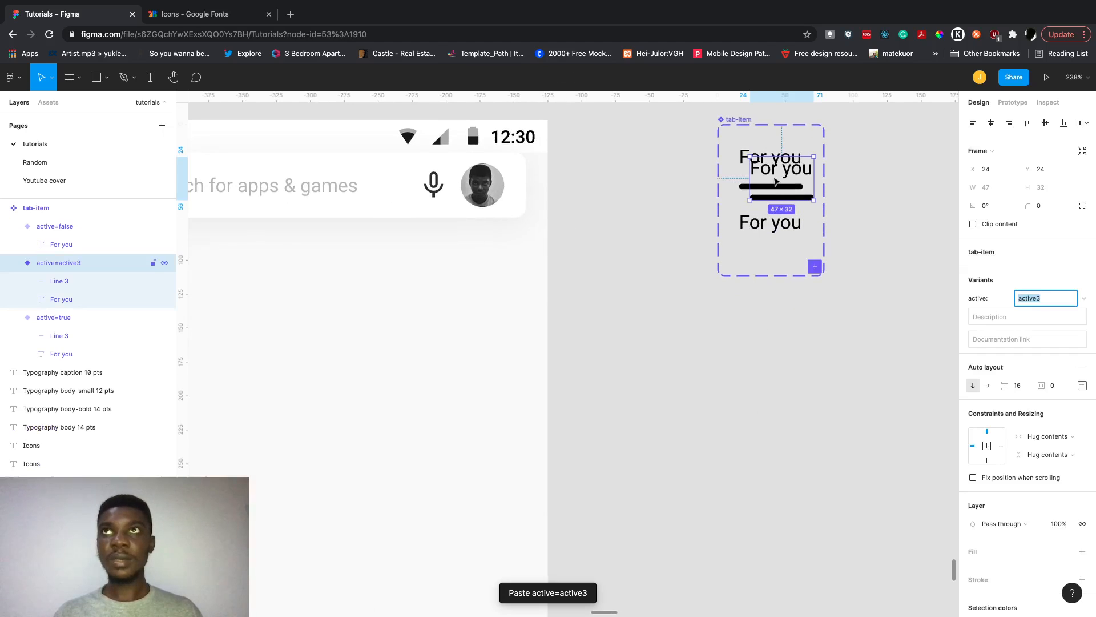
pyautogui.moveTo(781, 182); pyautogui.dragTo(647, 384)
pyautogui.hscroll(-2, 647, 387)
pyautogui.scroll(-2, 645, 385)
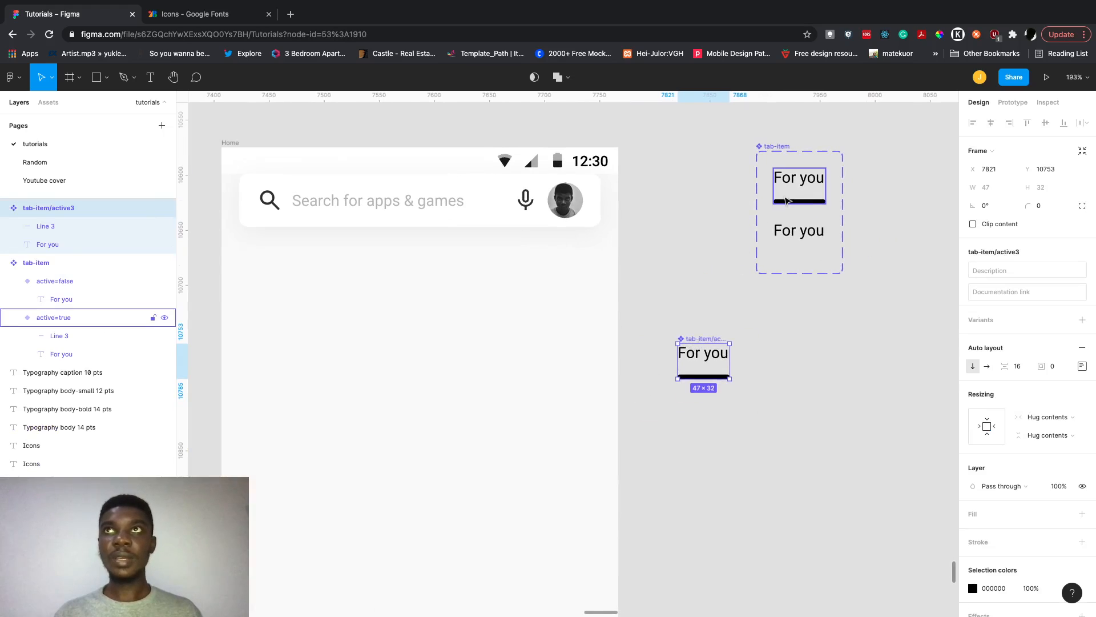
pyautogui.click(798, 188)
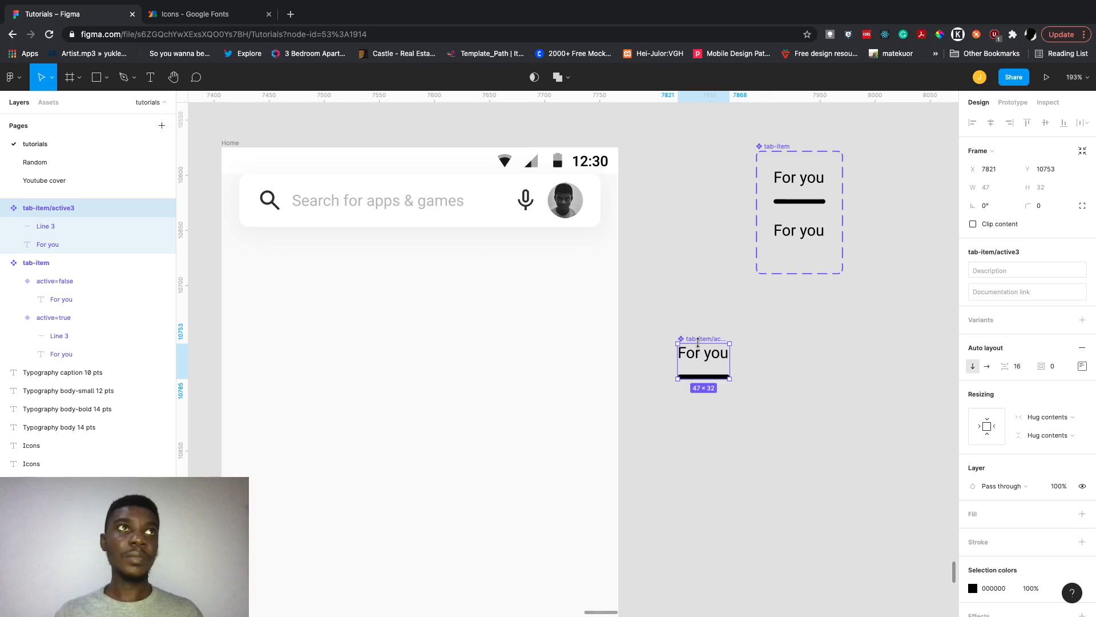
pyautogui.press('Delete')
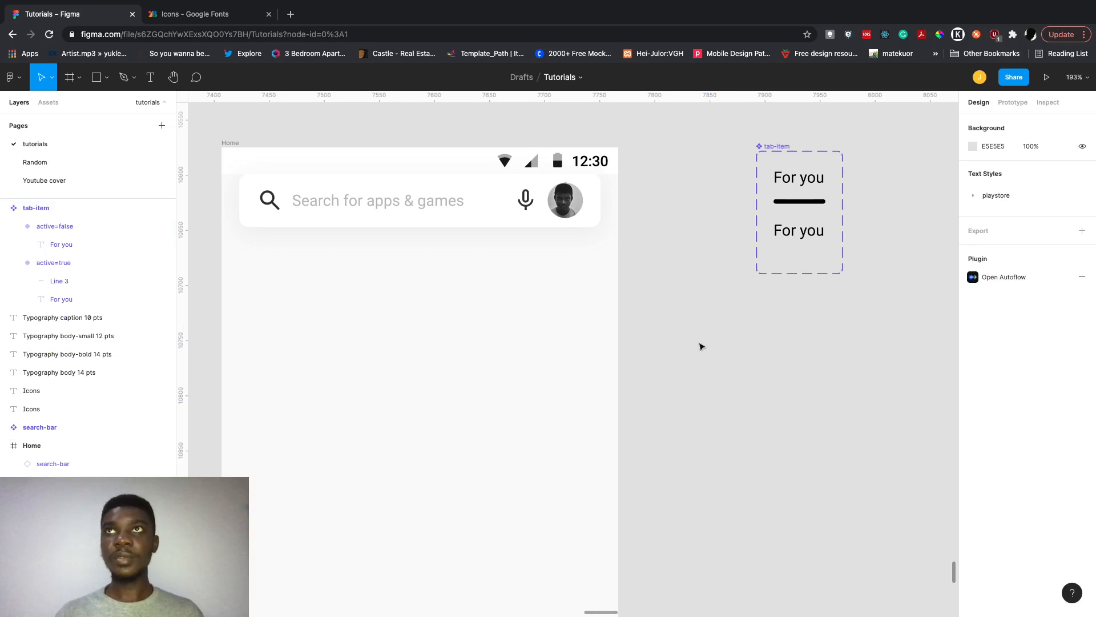
# Place an instance of the active=true tab-item variant below the component set, beside the Home frame.
pyautogui.click(789, 180)
pyautogui.moveTo(698, 329); pyautogui.dragTo(689, 359)
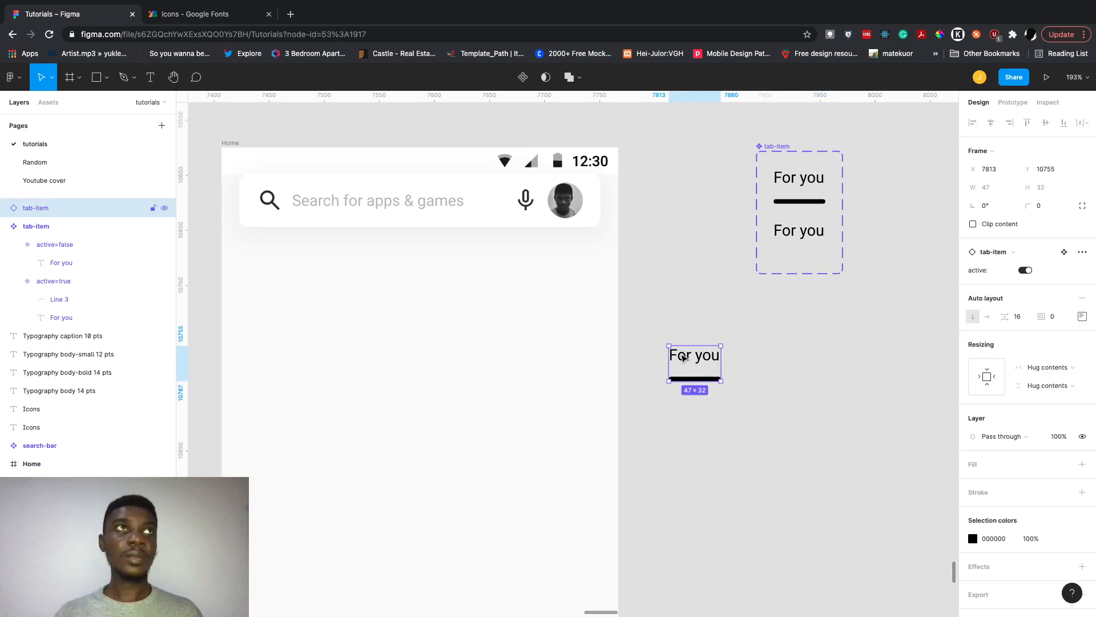
pyautogui.click(752, 424)
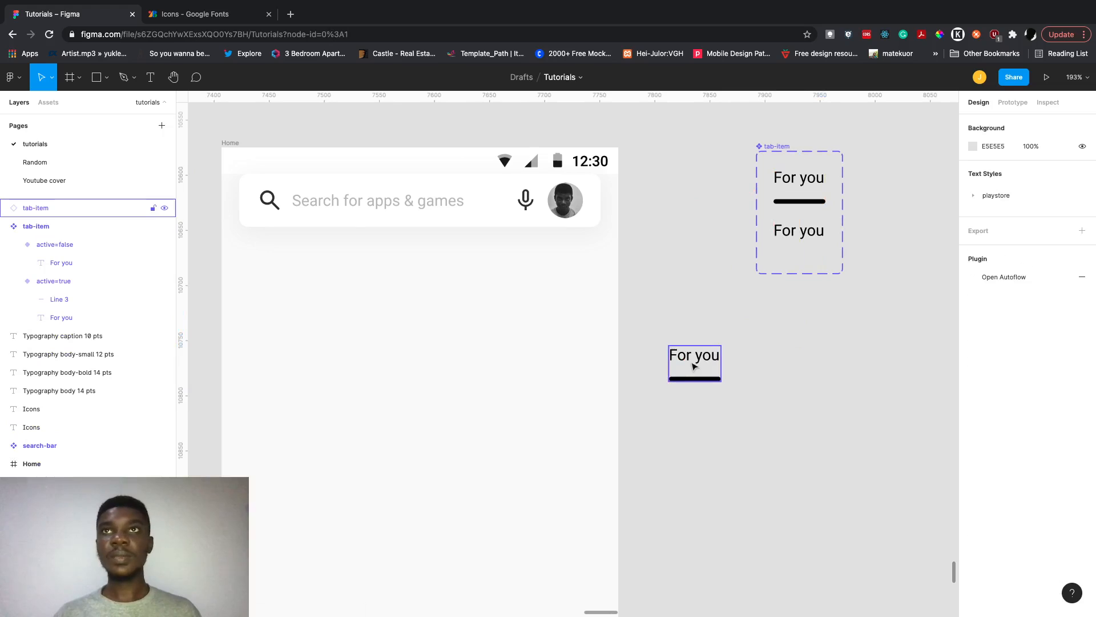
pyautogui.click(786, 201)
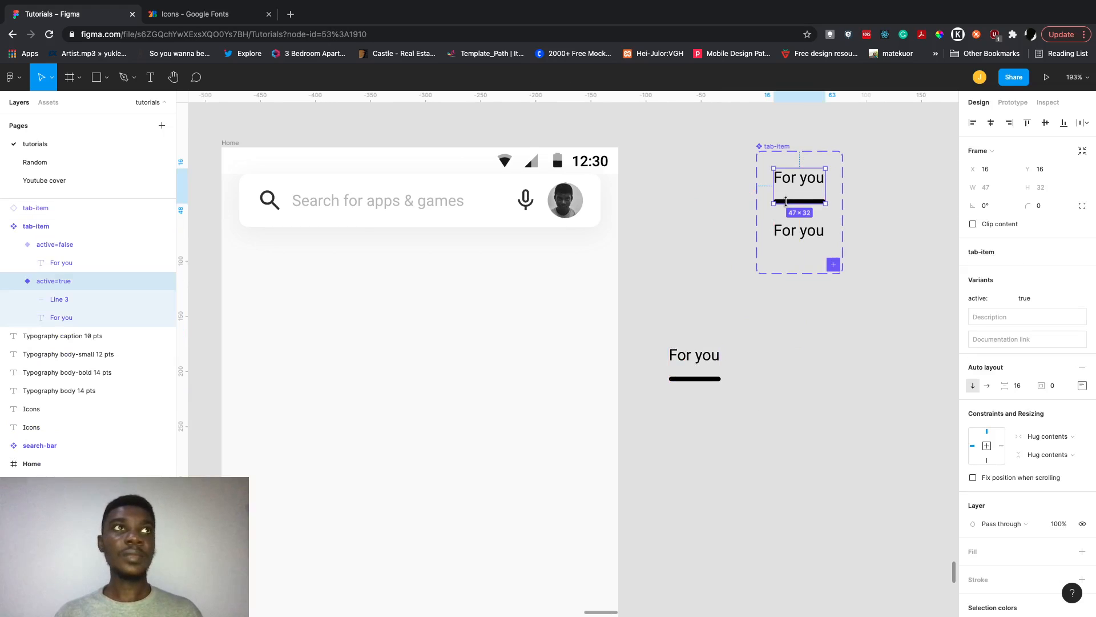
# Duplicate the For you tab instance to its right and change the copy's label to Top charts.
pyautogui.click(715, 367)
pyautogui.scroll(-5, 715, 367)
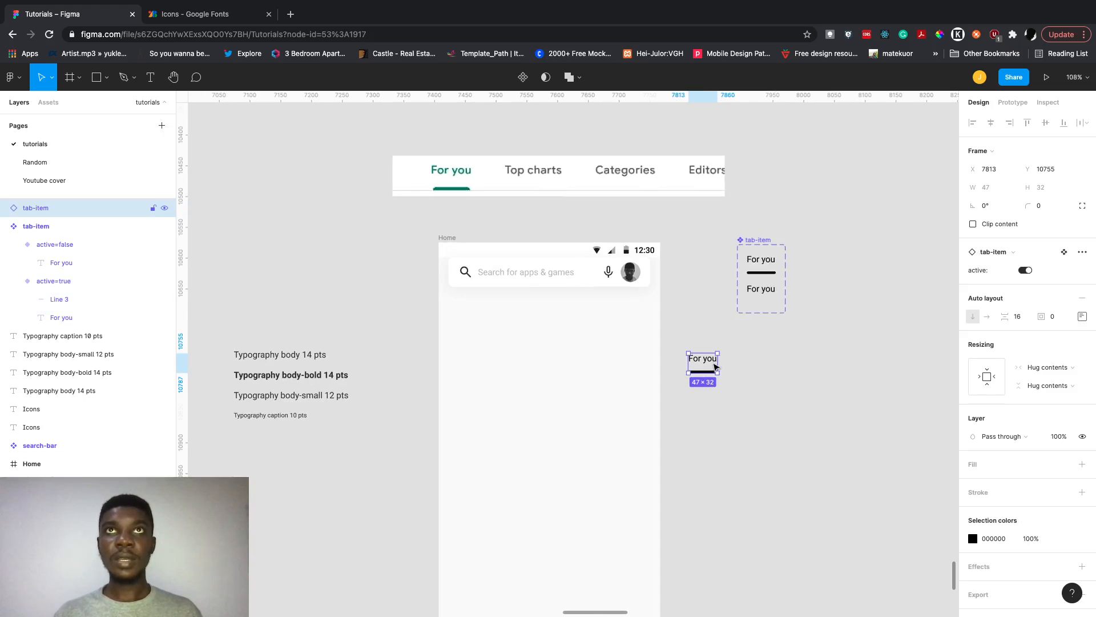
pyautogui.keyDown('alt'); pyautogui.moveTo(715, 367); pyautogui.dragTo(773, 367); pyautogui.keyUp('alt')
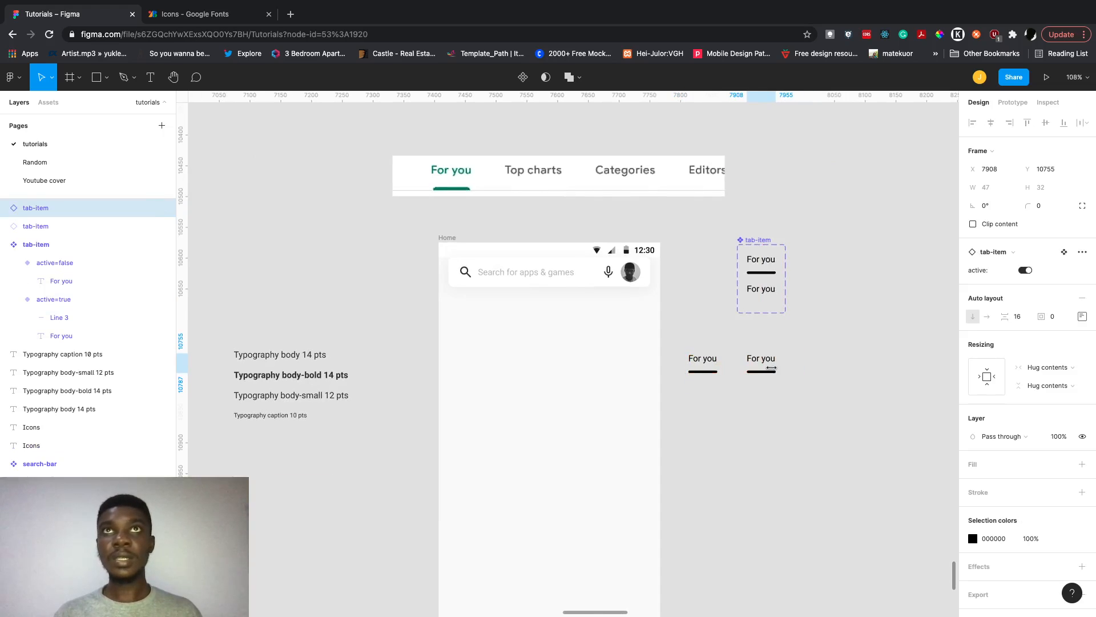
pyautogui.scroll(2, 773, 365)
pyautogui.doubleClick(765, 360)
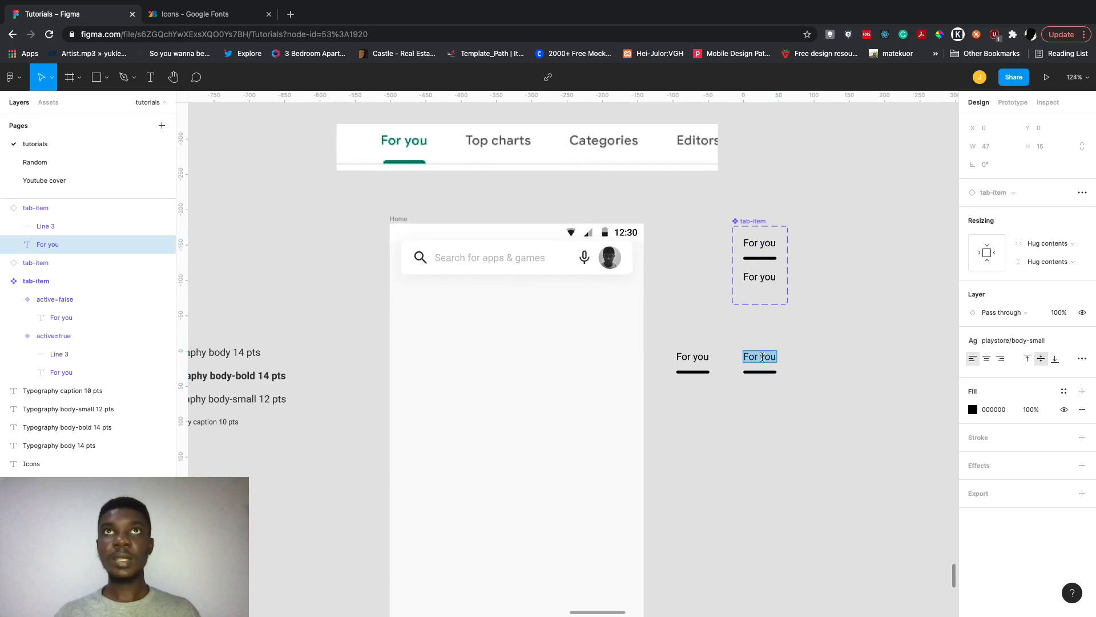
pyautogui.write('Top charts')
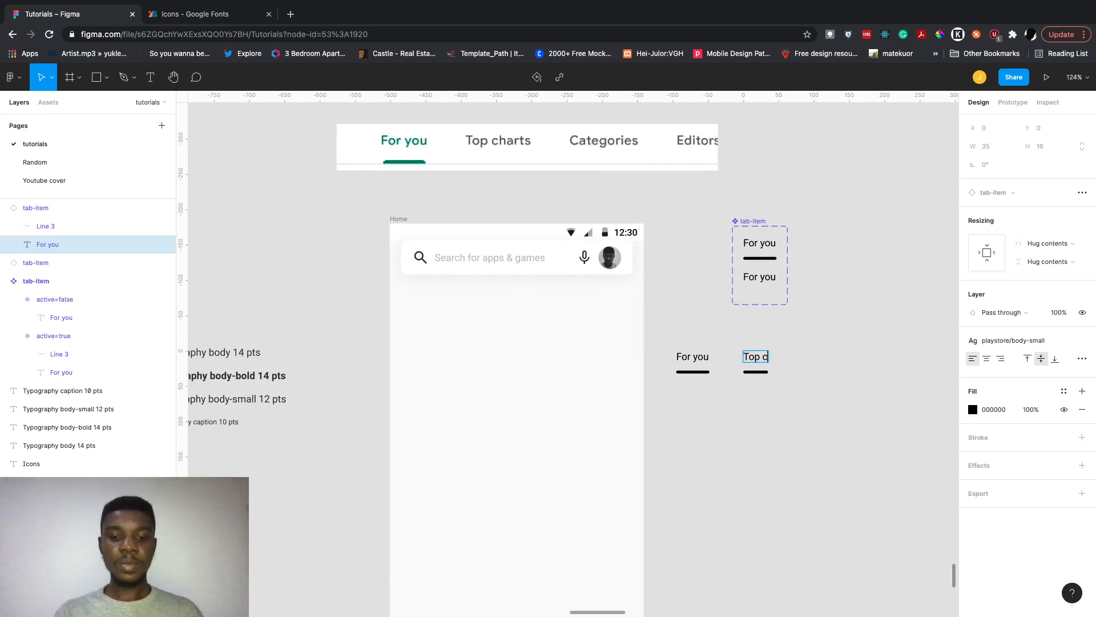
pyautogui.click(817, 400)
# Switch off the active property of the Top charts tab instance.
pyautogui.click(779, 366)
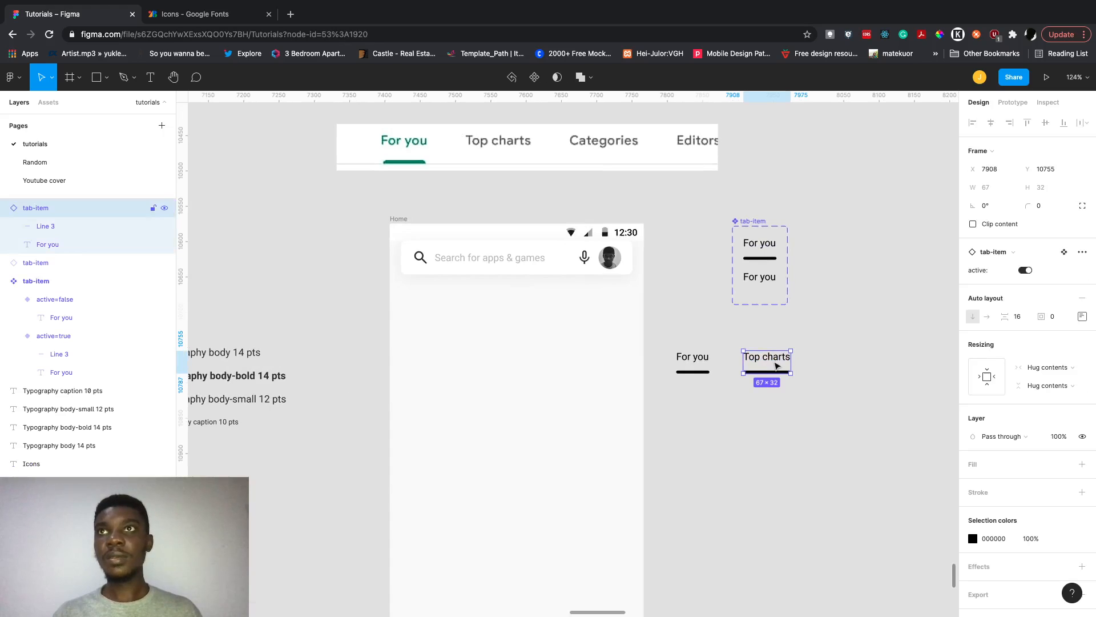
pyautogui.click(1026, 270)
pyautogui.click(837, 378)
# Duplicate the inactive Top charts tab to its right, level with the other tabs.
pyautogui.click(770, 359)
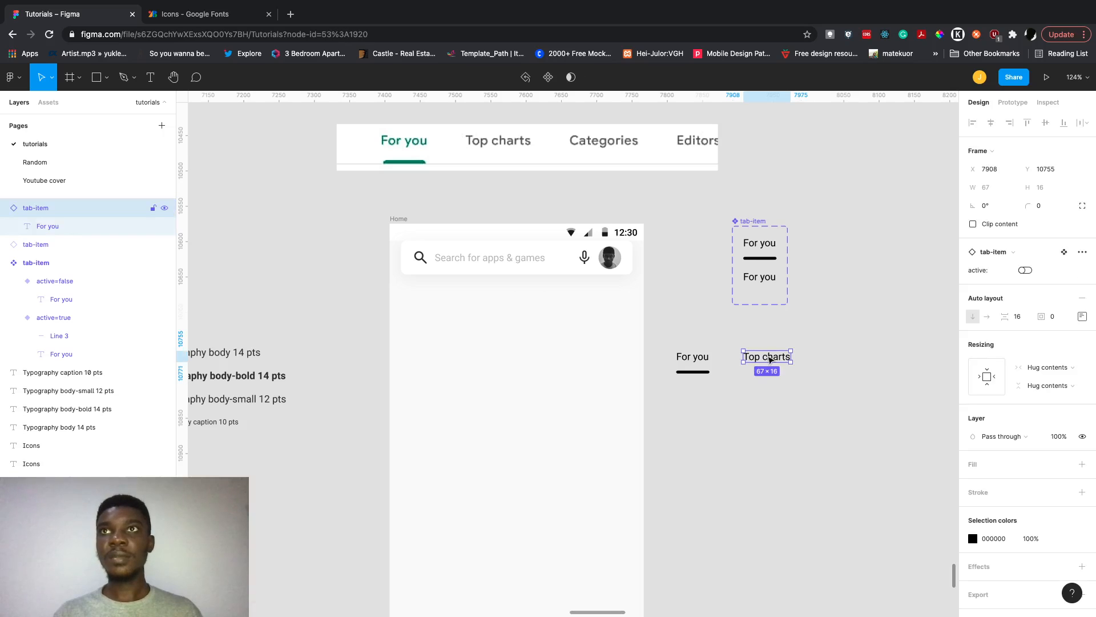
pyautogui.moveTo(774, 358); pyautogui.dragTo(849, 359)
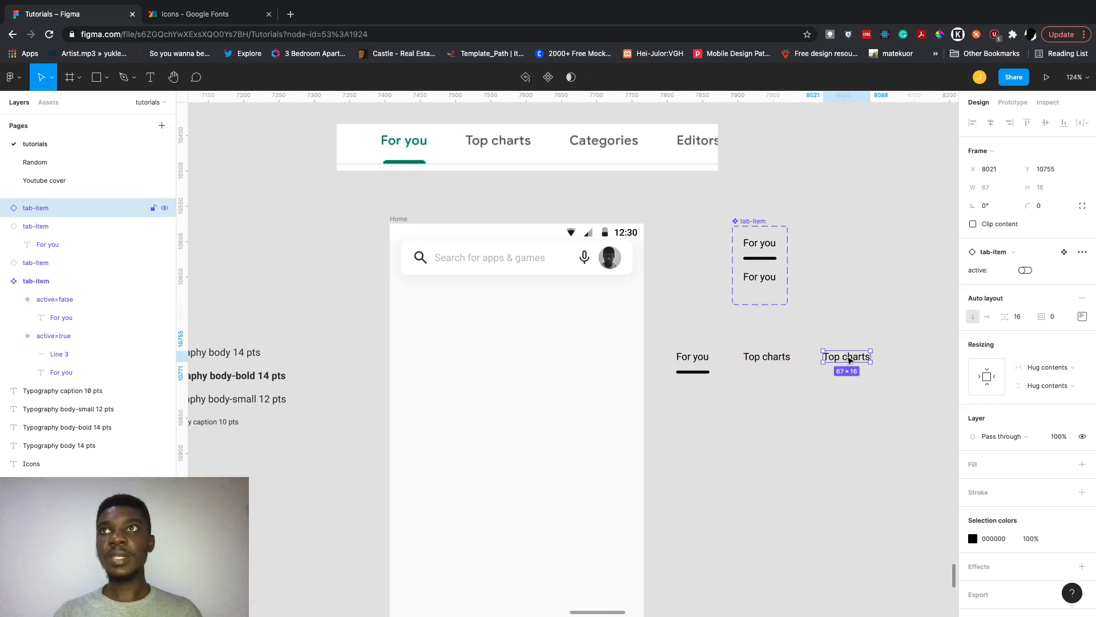
pyautogui.doubleClick(849, 358)
pyautogui.doubleClick(846, 357)
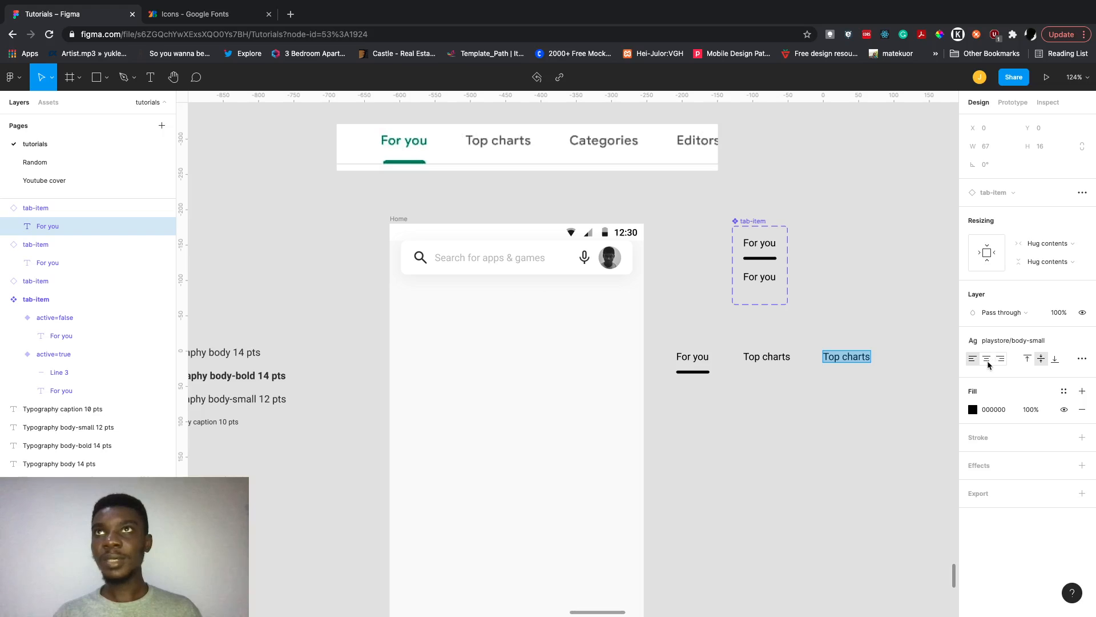
pyautogui.press('Escape')
# Center-align the For you label text in both the active=true and active=false variants of tab-item.
pyautogui.click(766, 250)
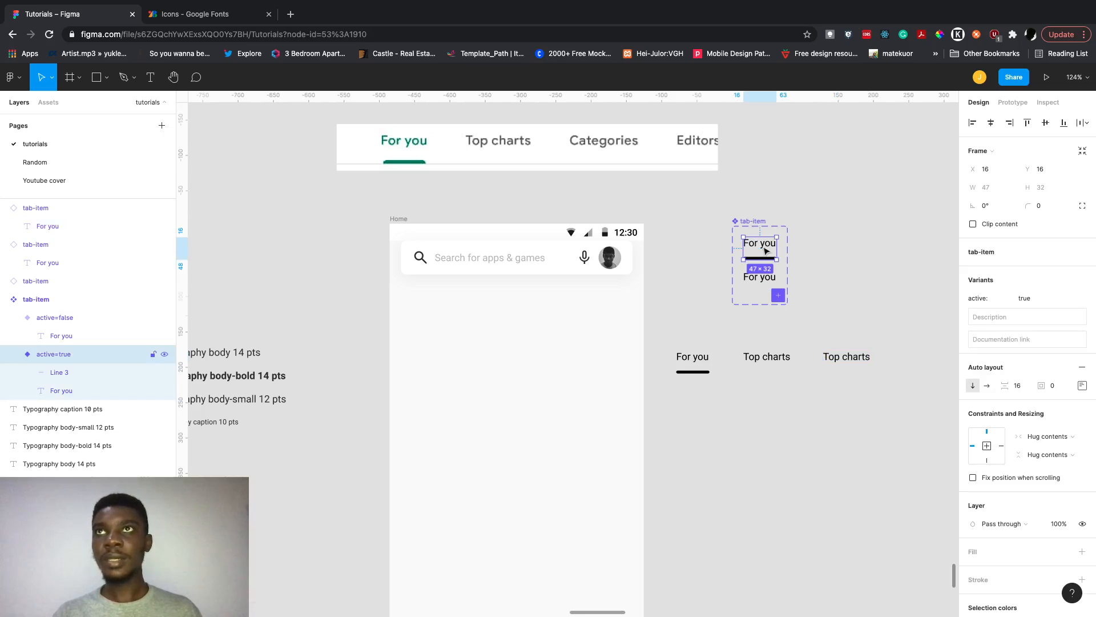
pyautogui.click(766, 250)
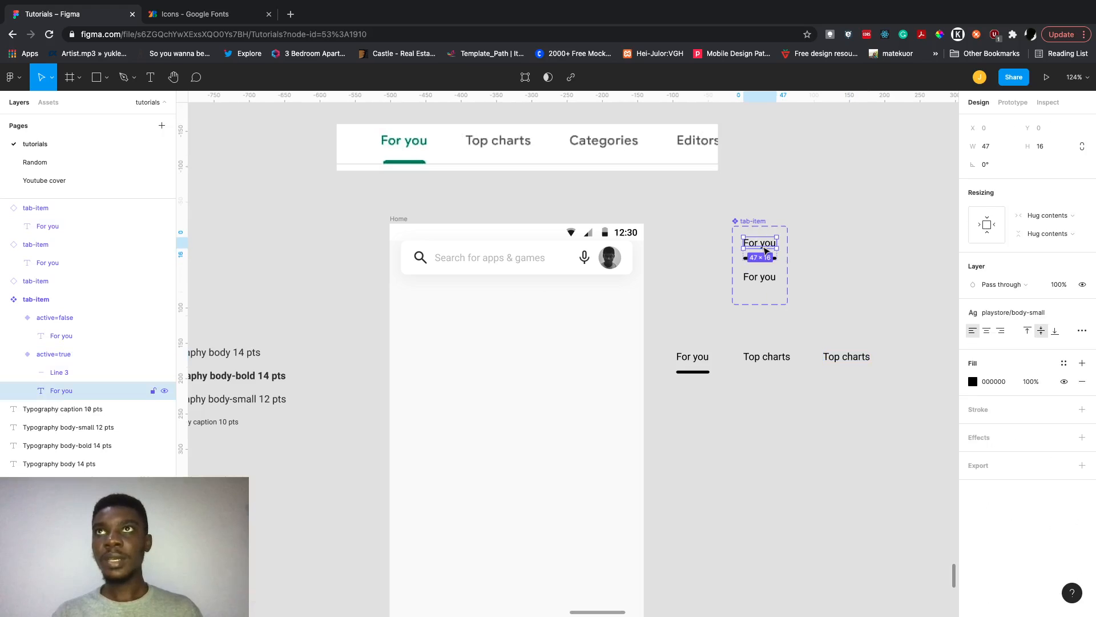
pyautogui.click(986, 331)
pyautogui.click(752, 281)
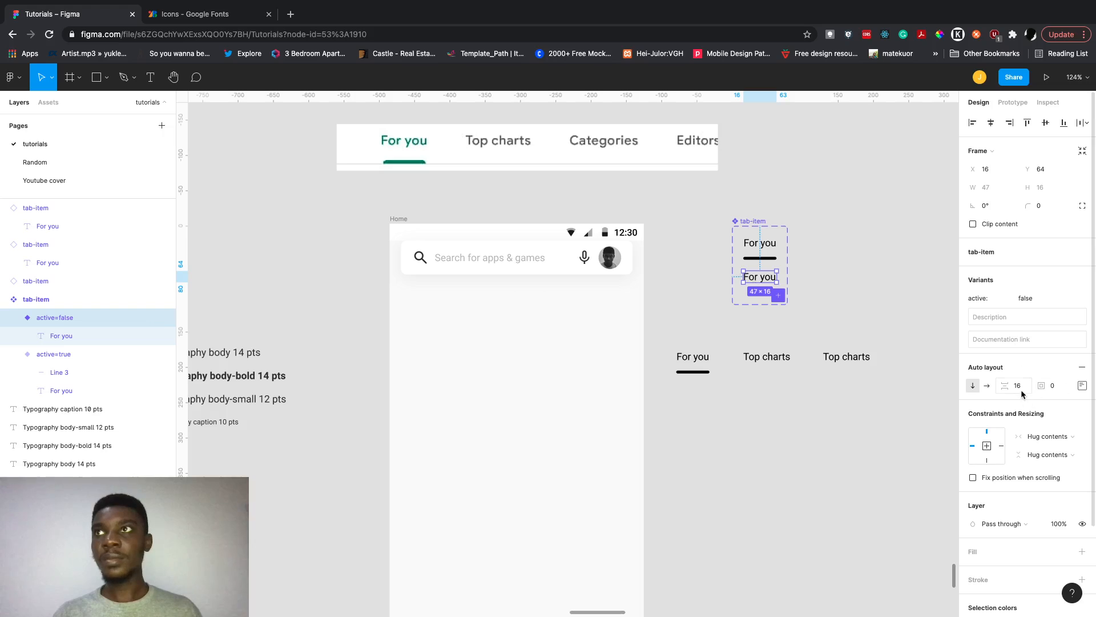
pyautogui.click(767, 279)
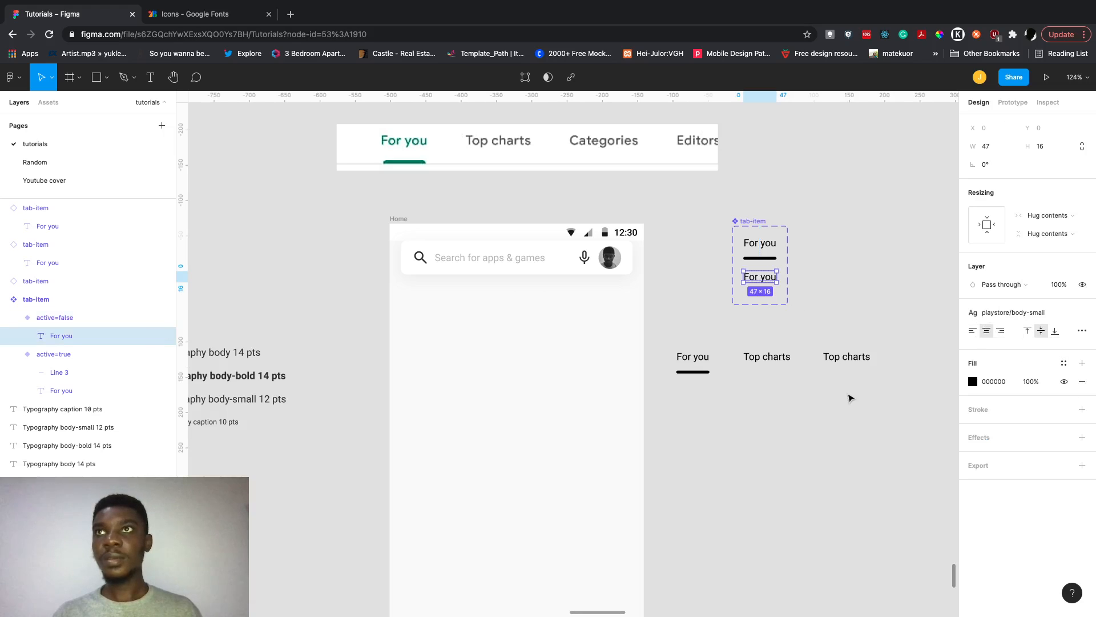
# Change the label of the third tab instance to Categories.
pyautogui.click(851, 398)
pyautogui.doubleClick(845, 362)
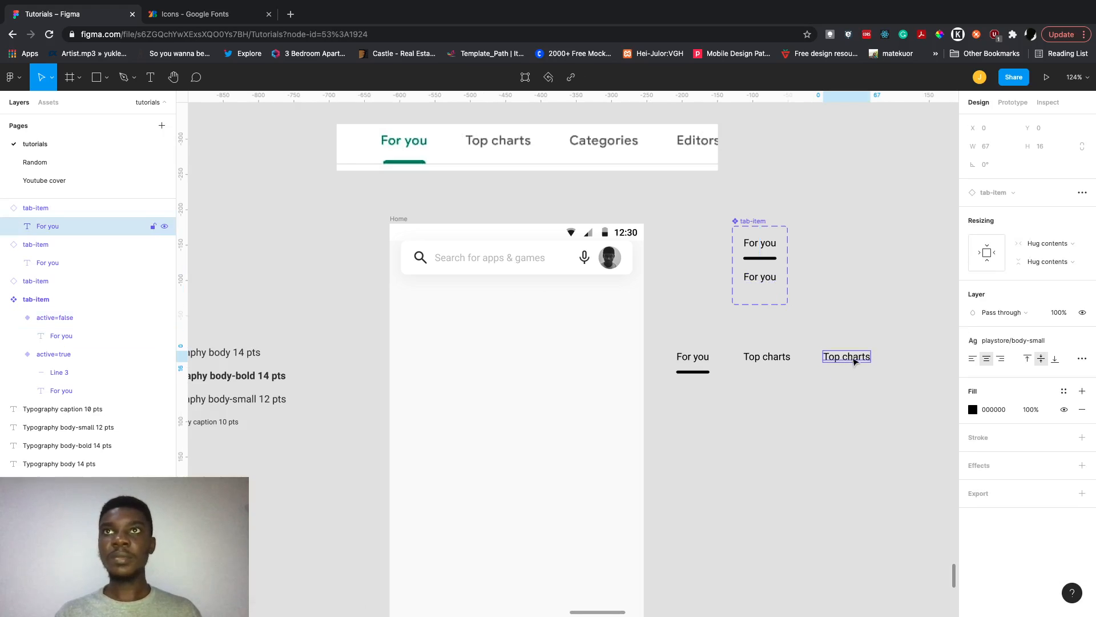
pyautogui.doubleClick(852, 359)
pyautogui.write('Cat')
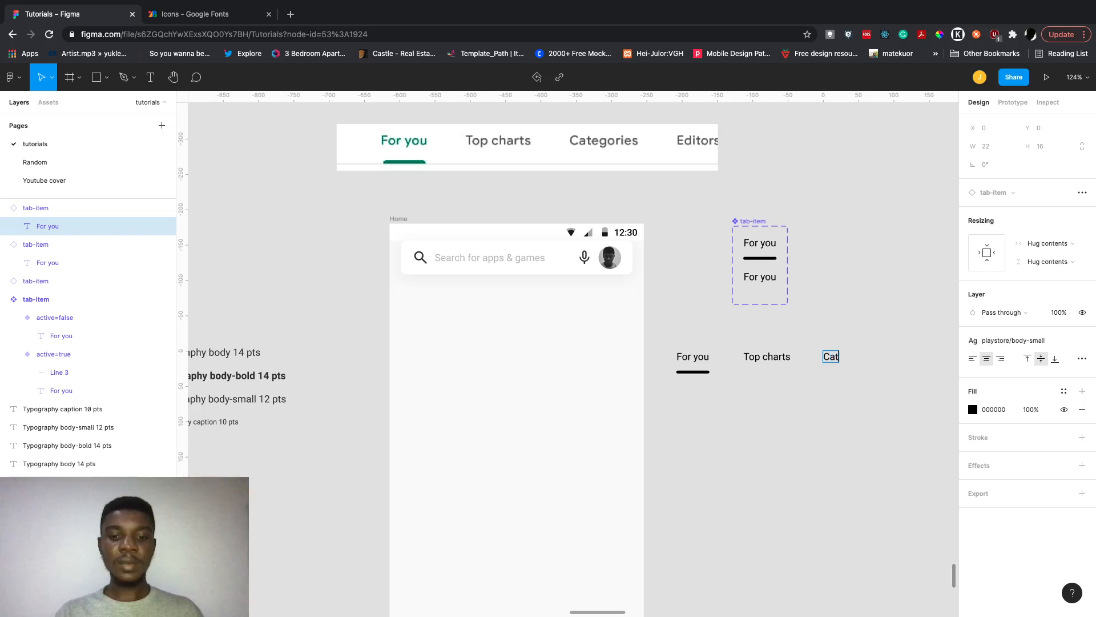
pyautogui.write('egori')
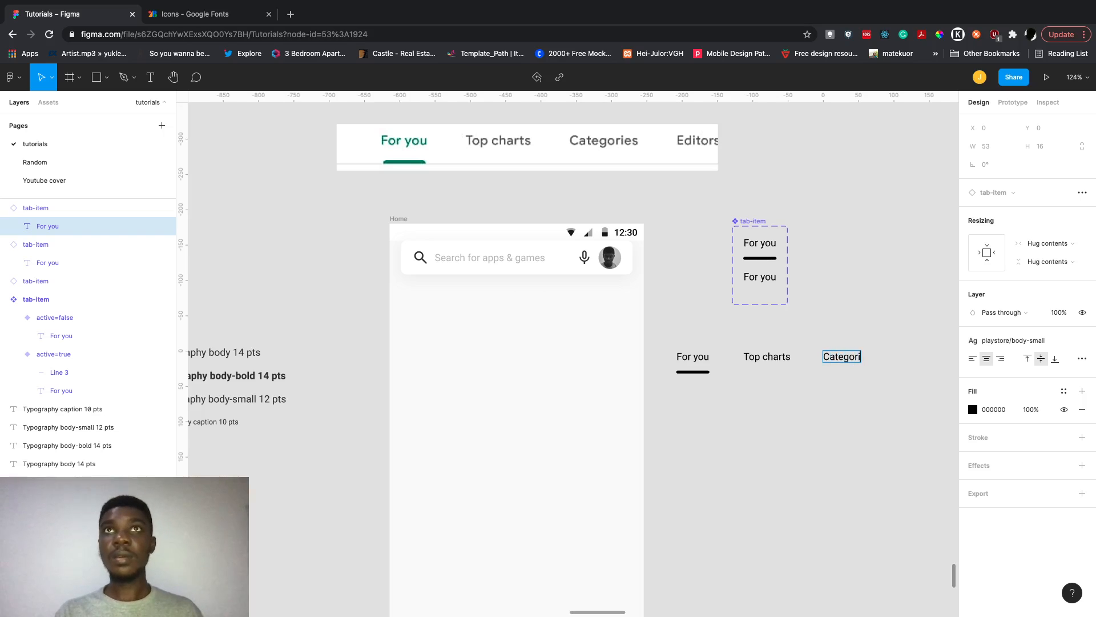
pyautogui.write('es')
pyautogui.press('Escape')
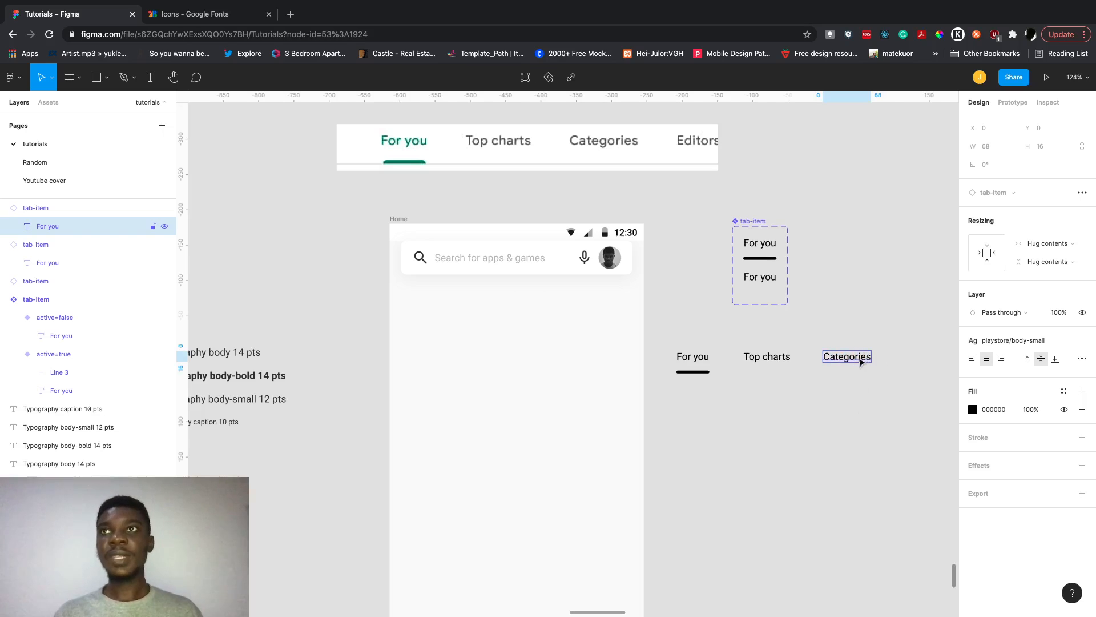
# Duplicate the Categories tab to its right and change the copy's label to Editors choice.
pyautogui.click(868, 389)
pyautogui.click(850, 363)
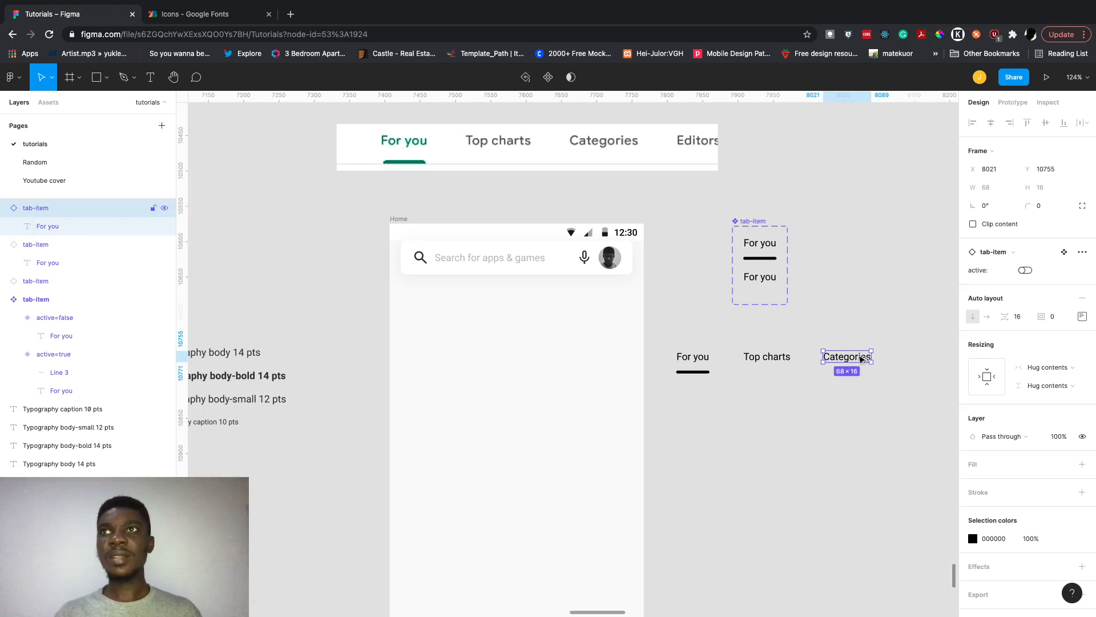
pyautogui.moveTo(861, 359); pyautogui.dragTo(920, 359)
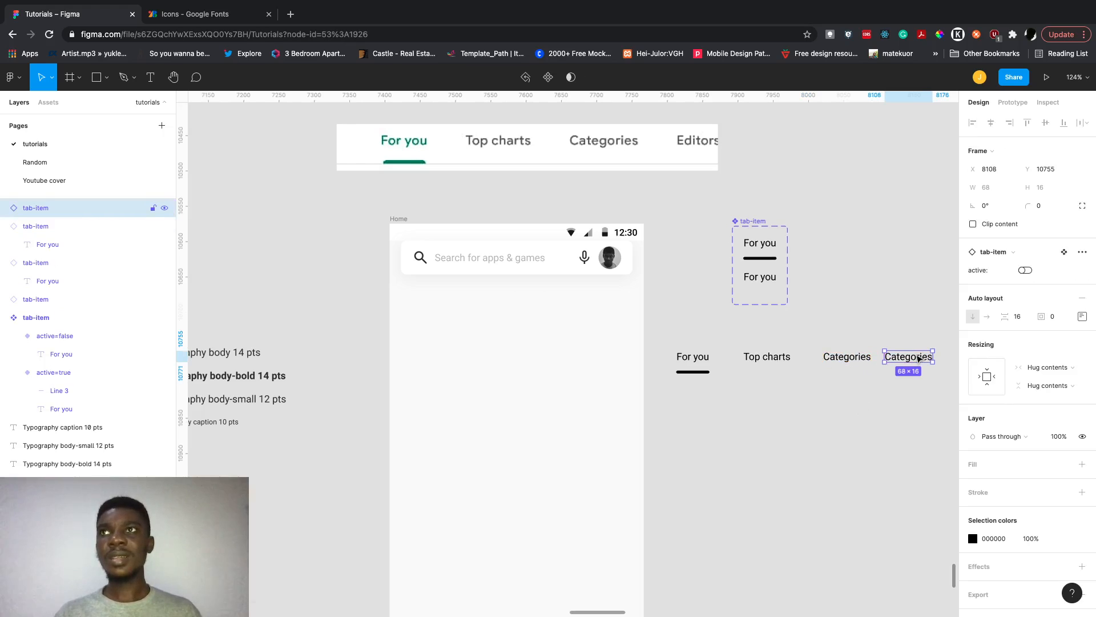
pyautogui.doubleClick(918, 358)
pyautogui.doubleClick(916, 354)
pyautogui.write('Editoe')
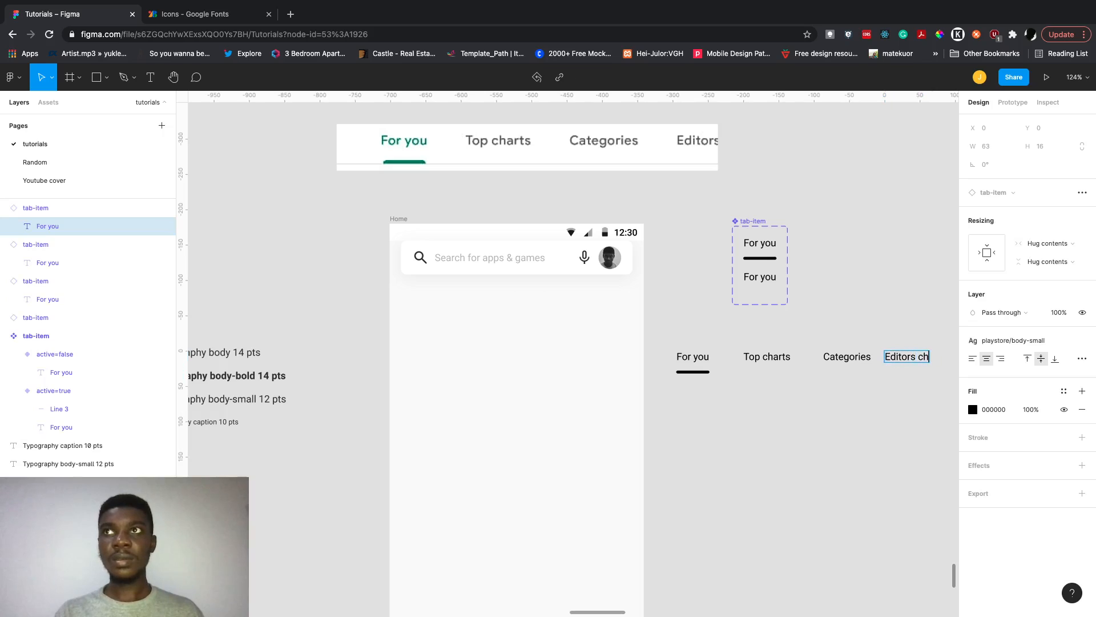
pyautogui.write('s choice')
pyautogui.press('Escape')
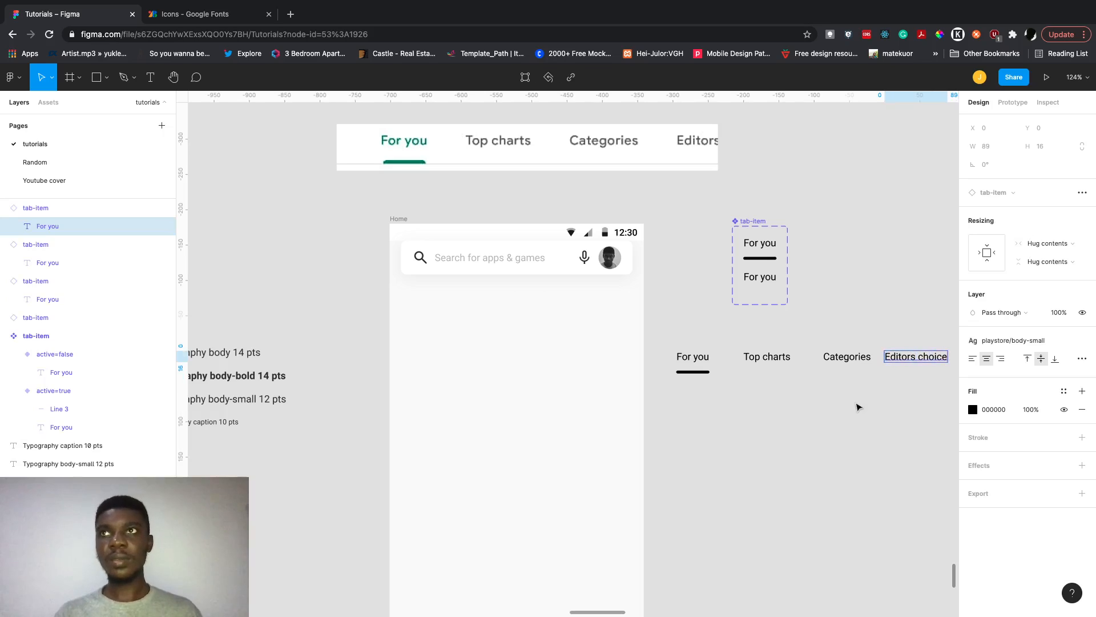
pyautogui.click(831, 417)
# Draw a horizontal divider line about 395 px long beneath the row of four tabs.
pyautogui.hscroll(2, 832, 417)
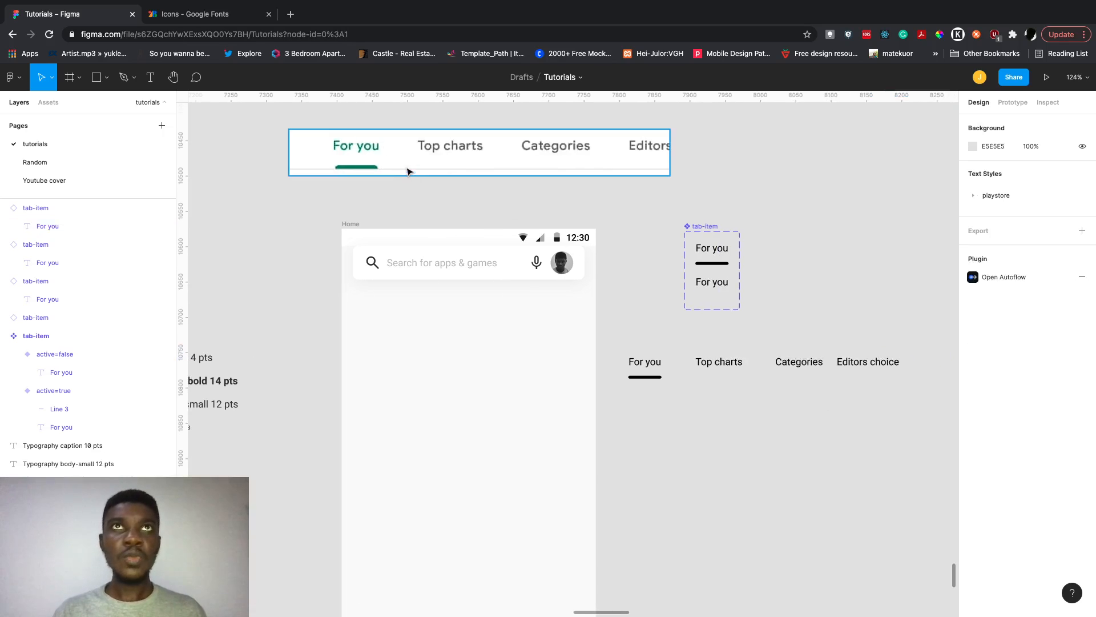
pyautogui.scroll(2, 409, 170)
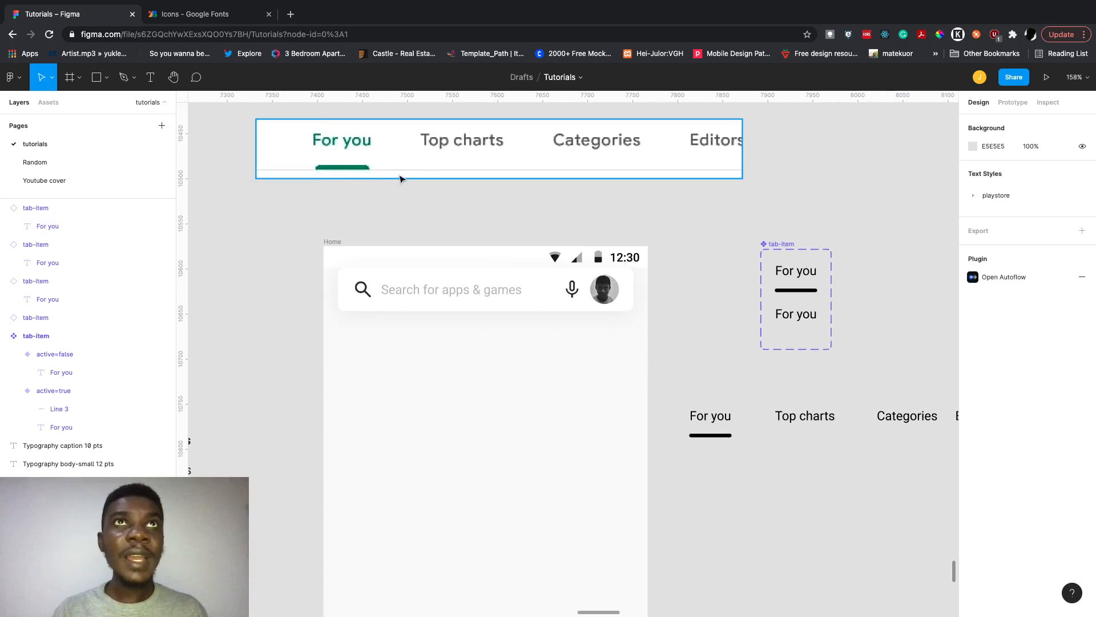
pyautogui.scroll(2, 382, 174)
pyautogui.scroll(3, 384, 173)
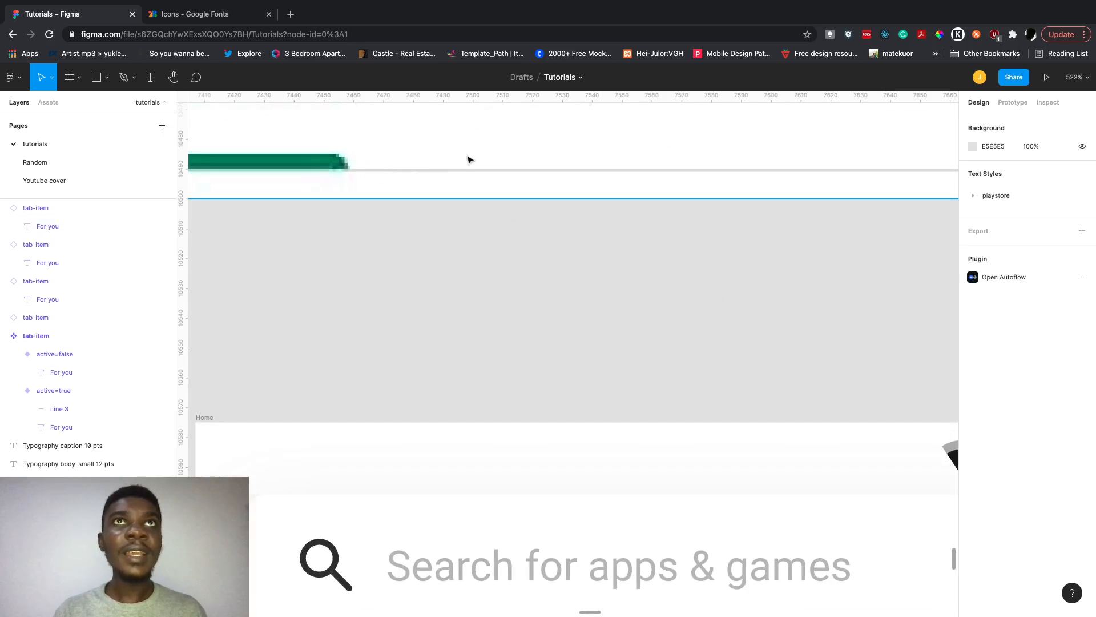
pyautogui.scroll(-5, 469, 159)
pyautogui.scroll(-1, 468, 160)
pyautogui.hscroll(1, 470, 160)
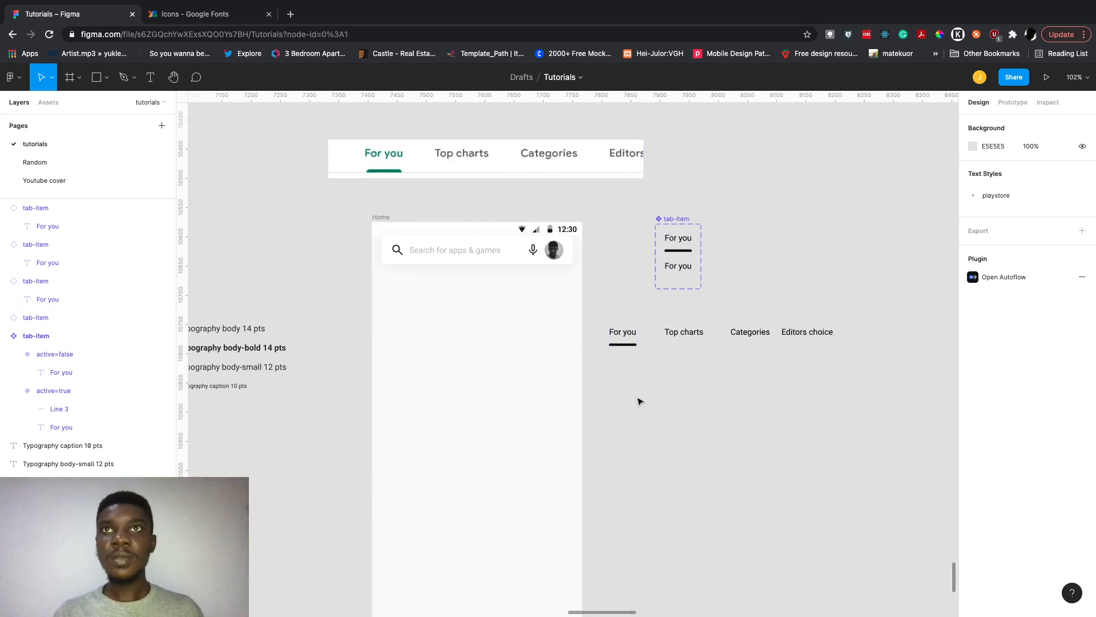
pyautogui.press('l')
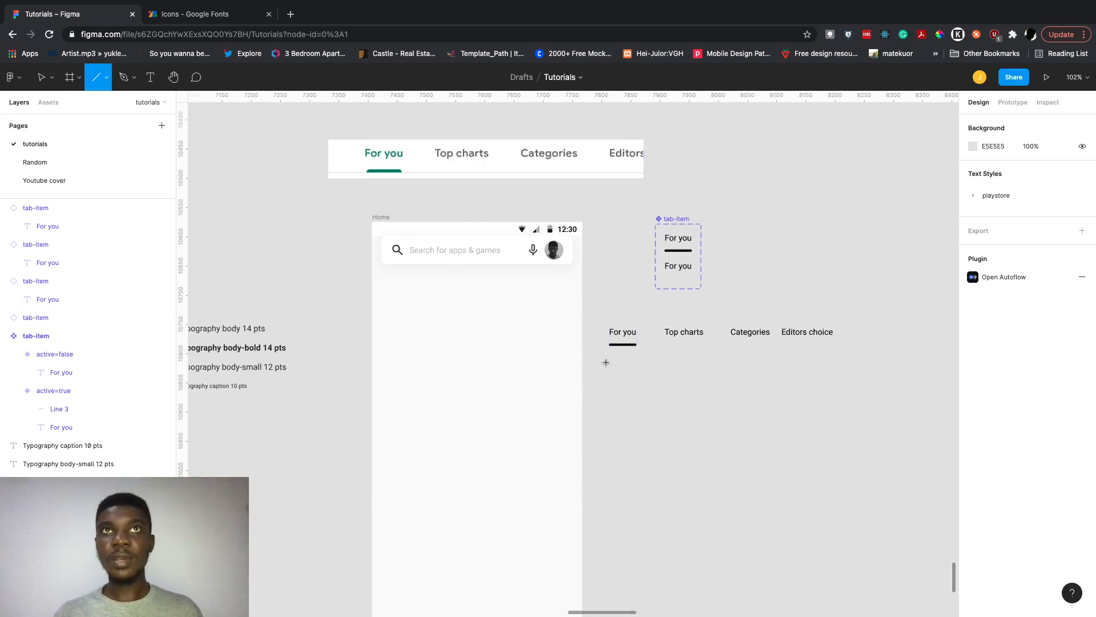
pyautogui.moveTo(609, 362)
pyautogui.mouseDown()
pyautogui.moveTo(861, 386)
pyautogui.moveTo(839, 386)
pyautogui.mouseUp()
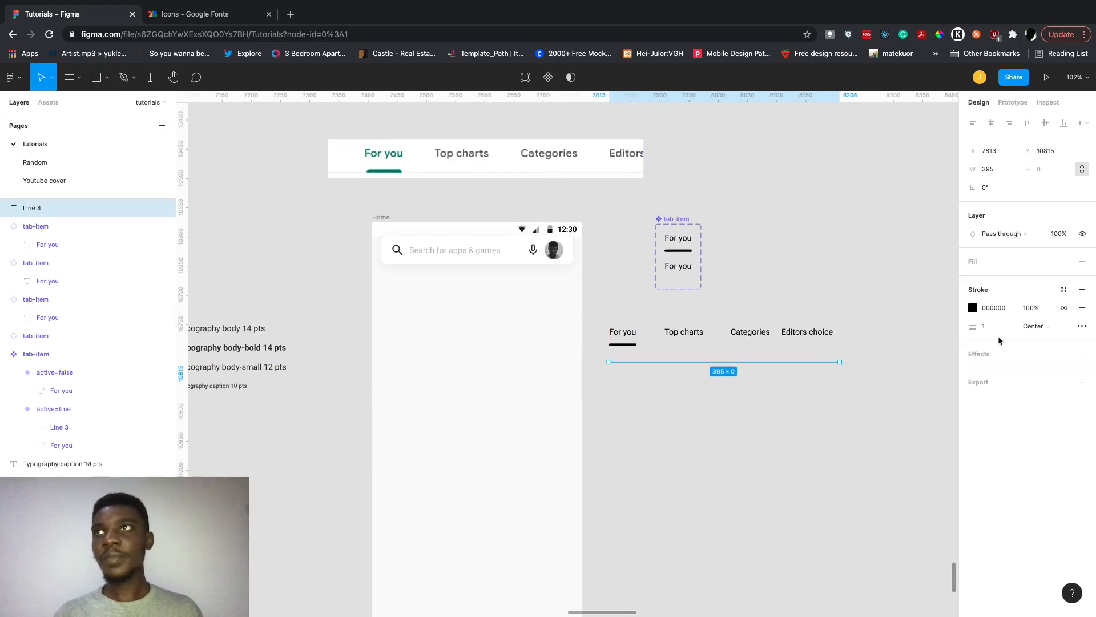
# Apply the Gray 5 color style to the divider line's stroke.
pyautogui.click(1063, 294)
pyautogui.write('gray')
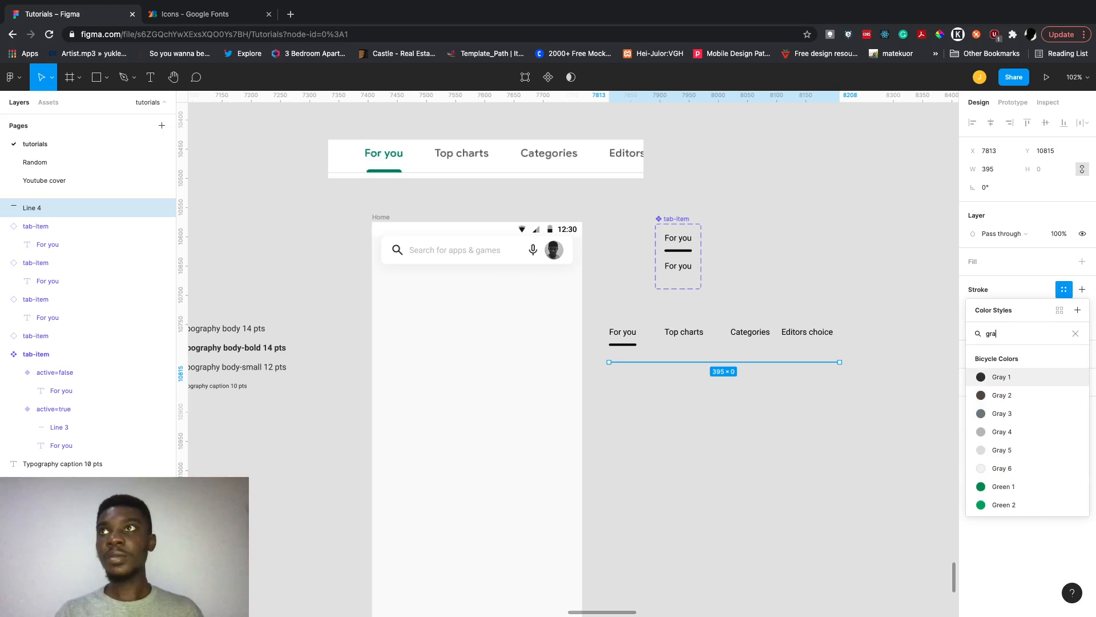
pyautogui.click(1008, 454)
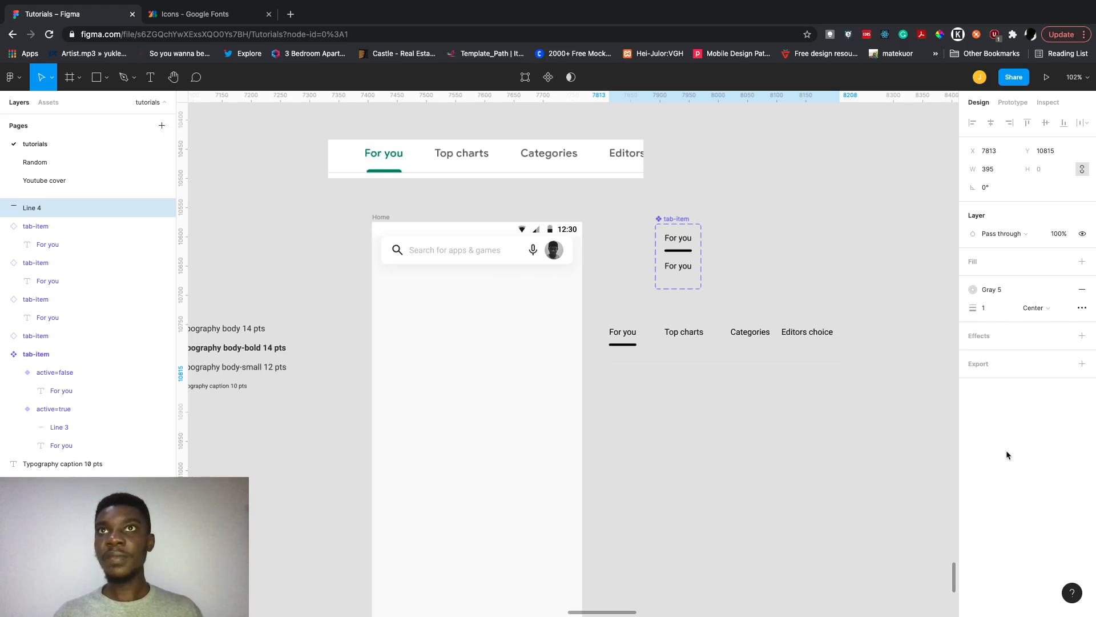
# Change the divider line's stroke to the Gray 1 color style from Bicycle Colors.
pyautogui.click(853, 362)
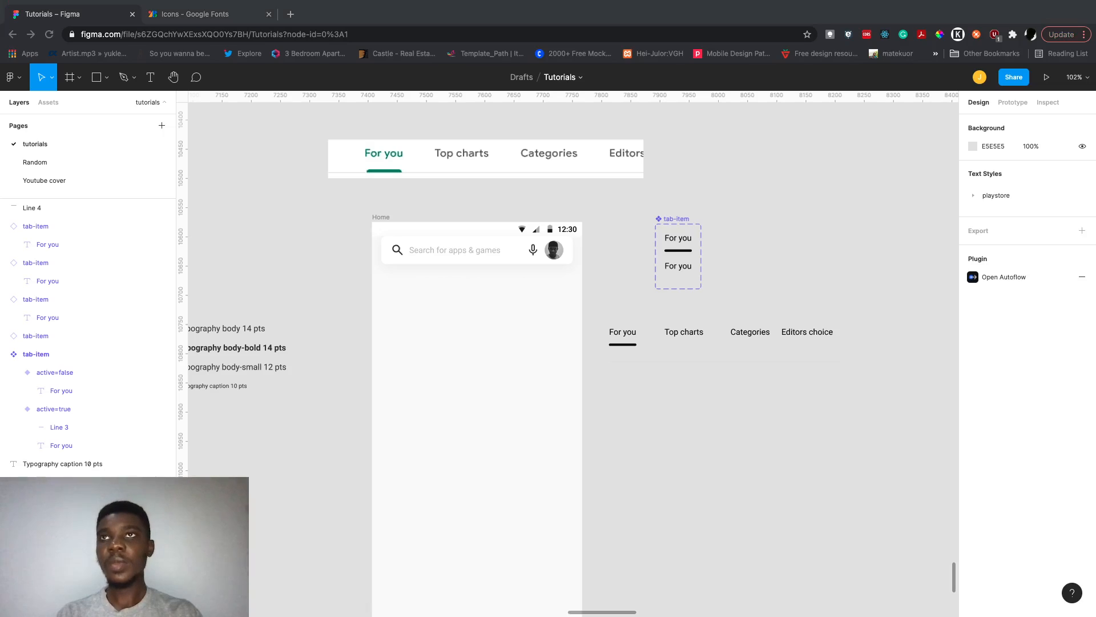
pyautogui.moveTo(793, 461); pyautogui.dragTo(662, 360)
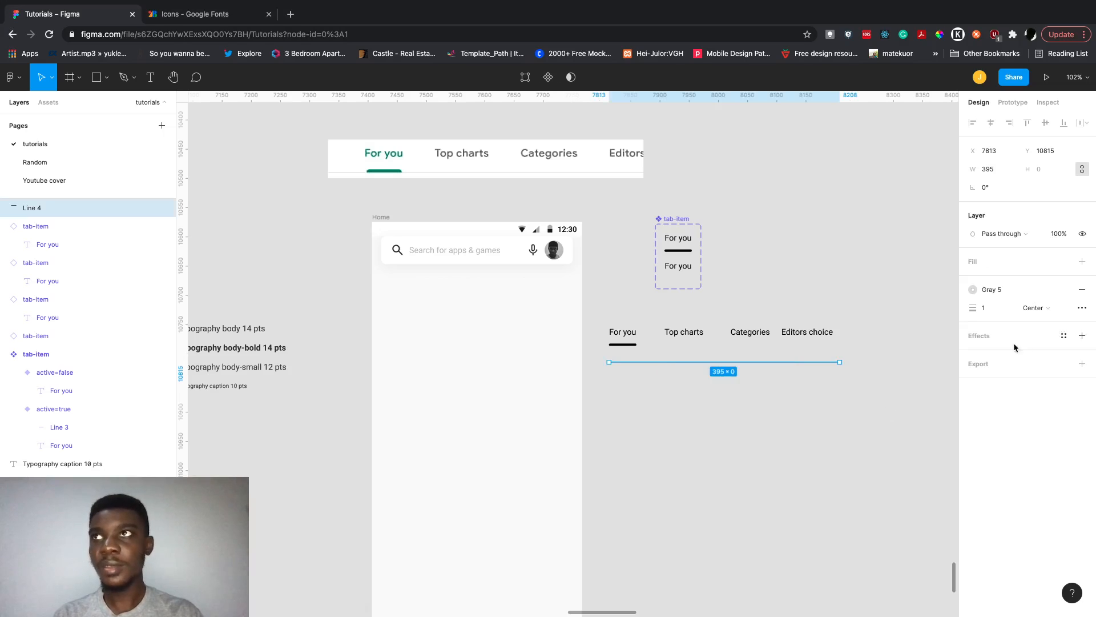
pyautogui.click(994, 289)
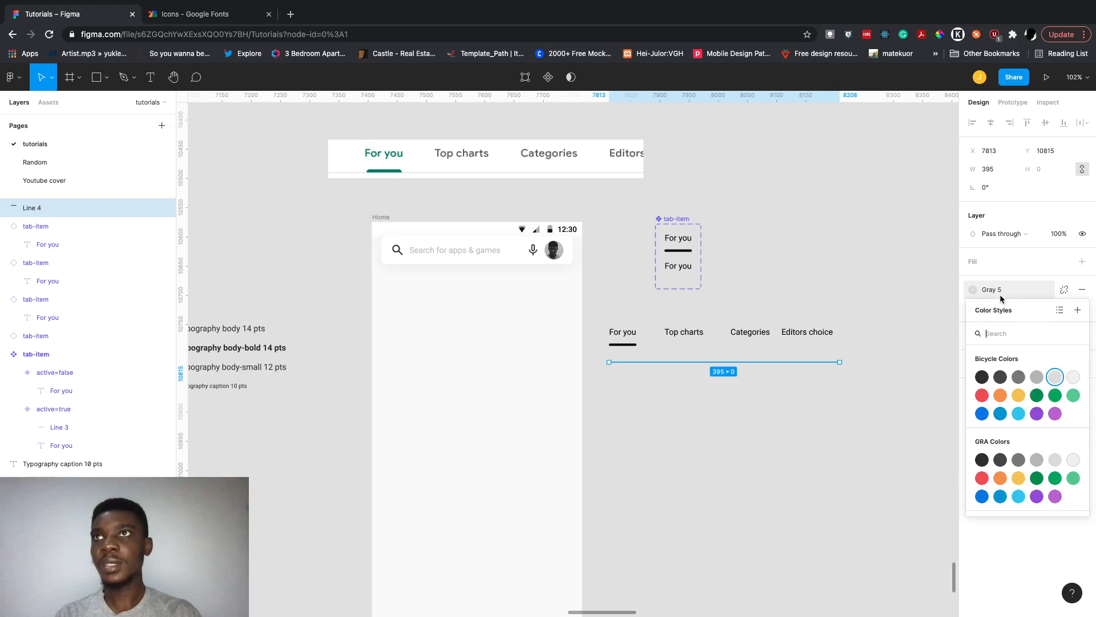
pyautogui.click(981, 377)
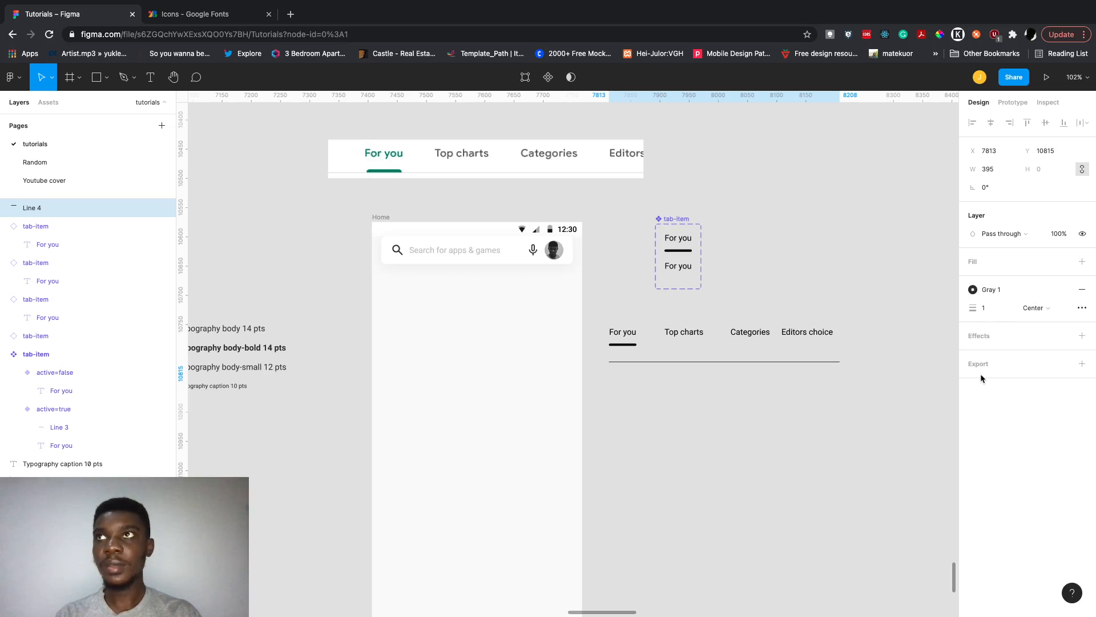
pyautogui.click(825, 378)
pyautogui.click(783, 367)
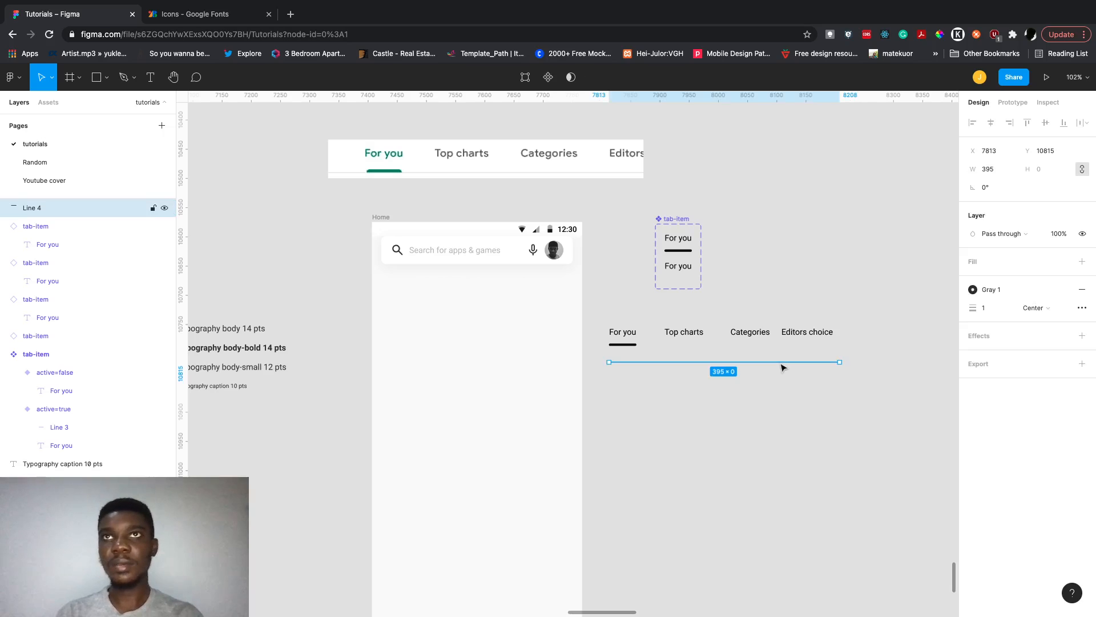
pyautogui.scroll(3, 784, 367)
pyautogui.click(786, 414)
pyautogui.scroll(-3, 785, 413)
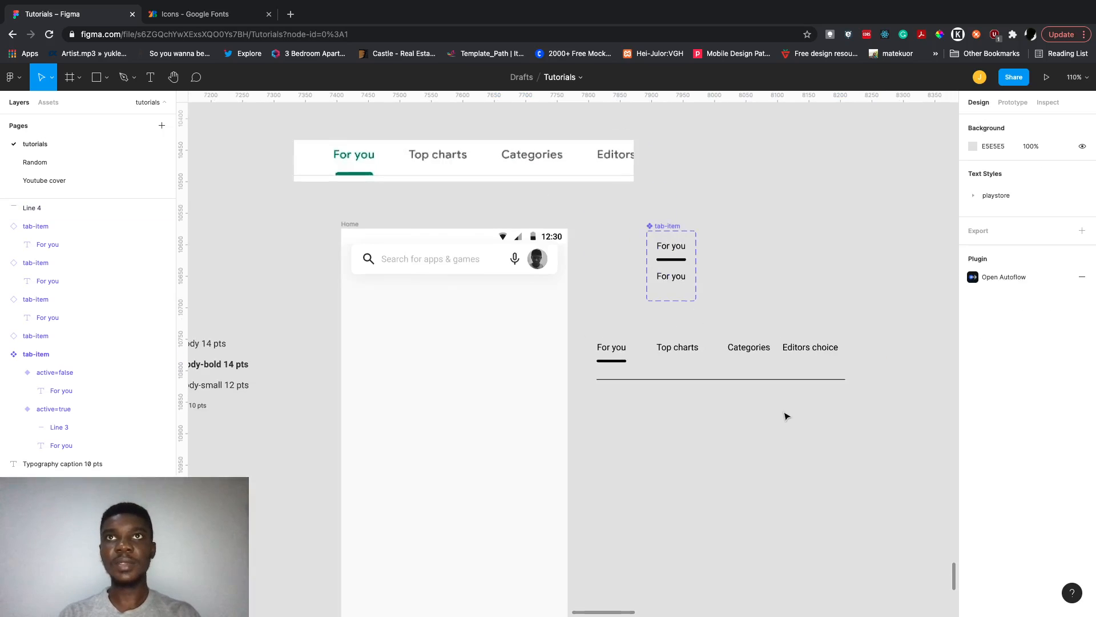
# Wrap the four tab instances in a horizontal auto layout with 40 spacing between items.
pyautogui.click(629, 361)
pyautogui.moveTo(884, 367); pyautogui.dragTo(590, 338)
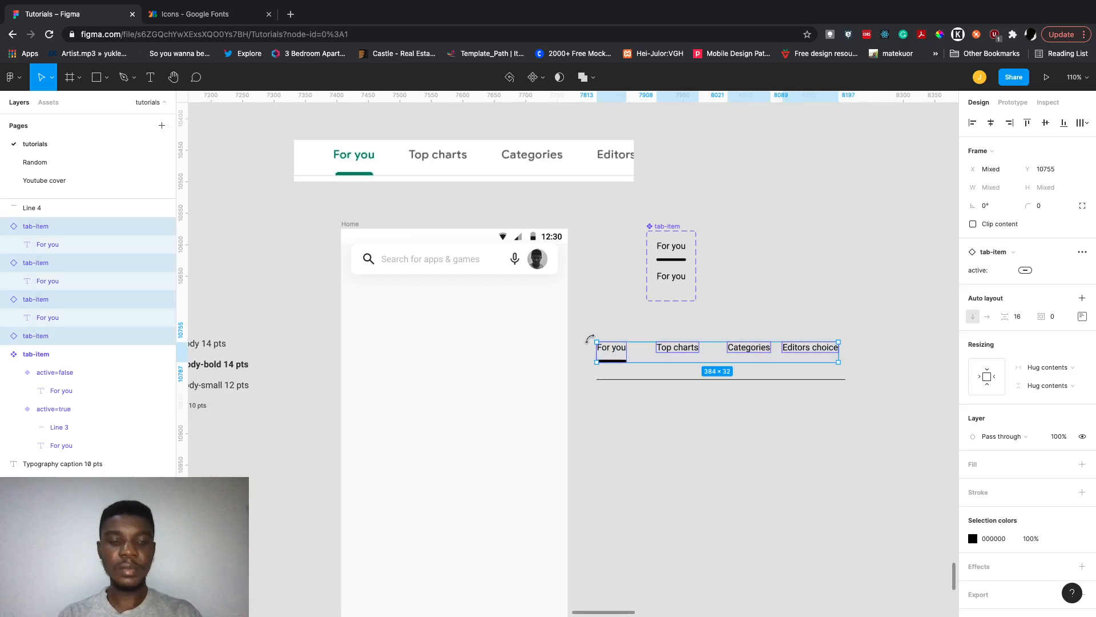
pyautogui.hotkey('shift', 'a')
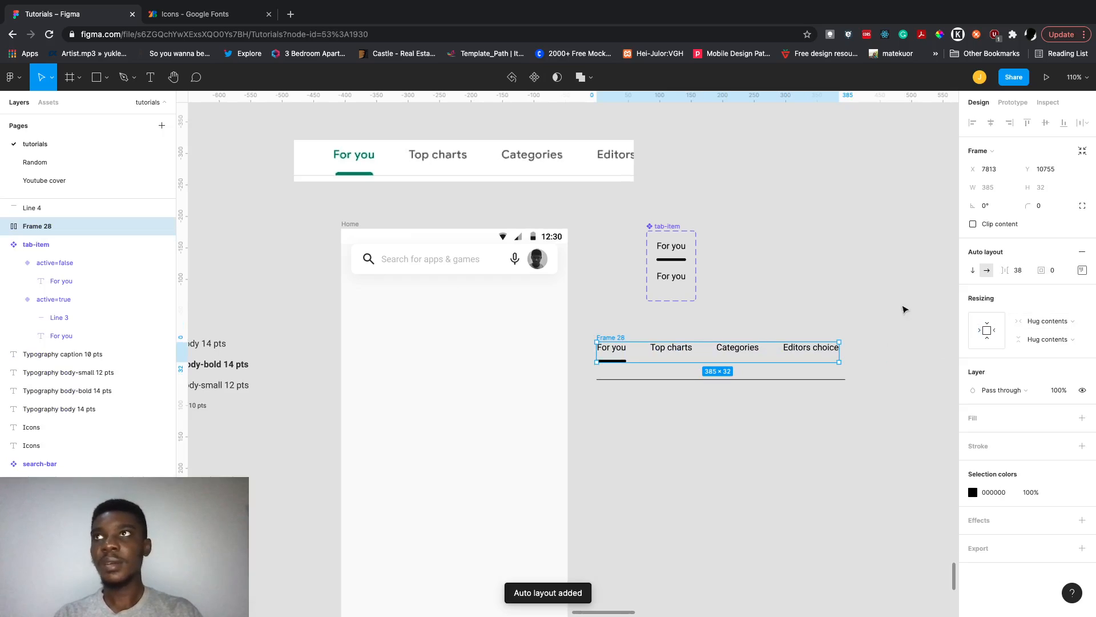
pyautogui.click(1083, 271)
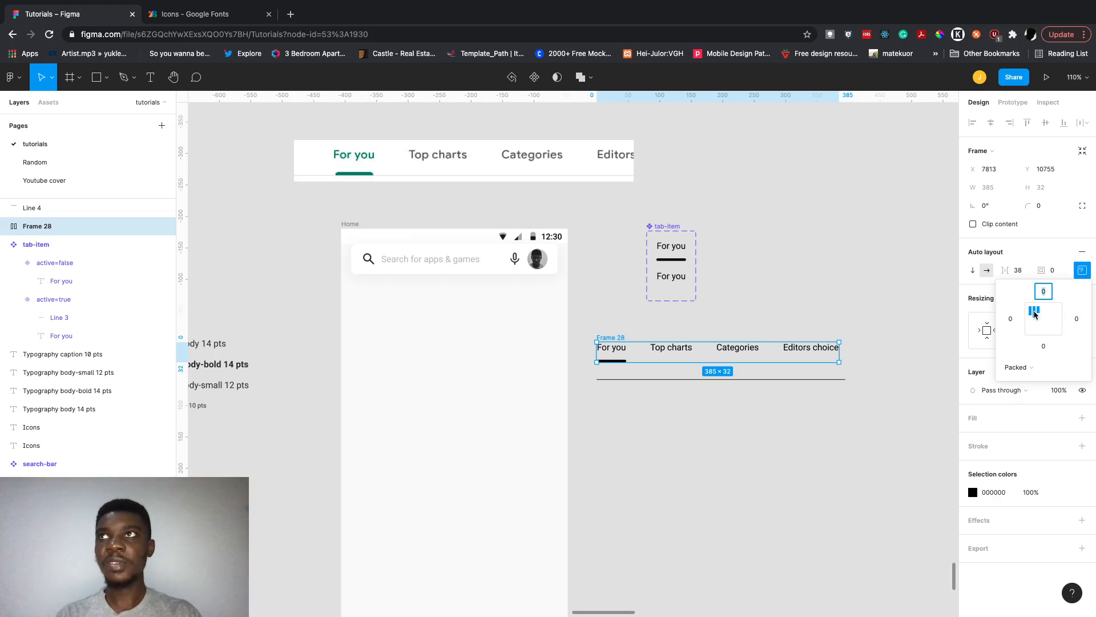
pyautogui.click(1027, 276)
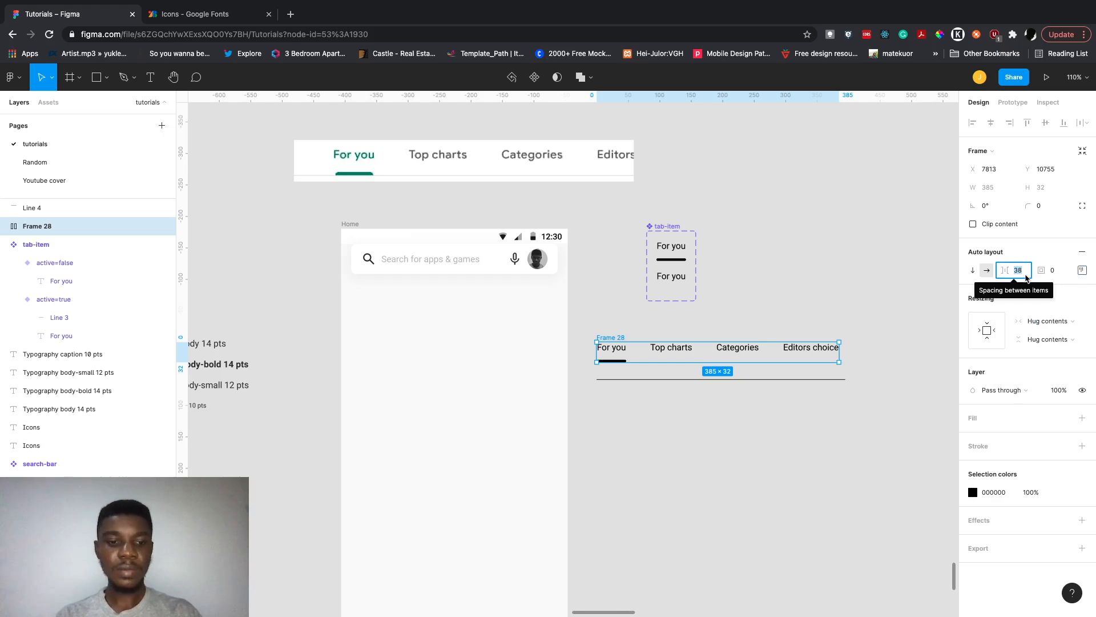
pyautogui.write('40')
pyautogui.press('Return')
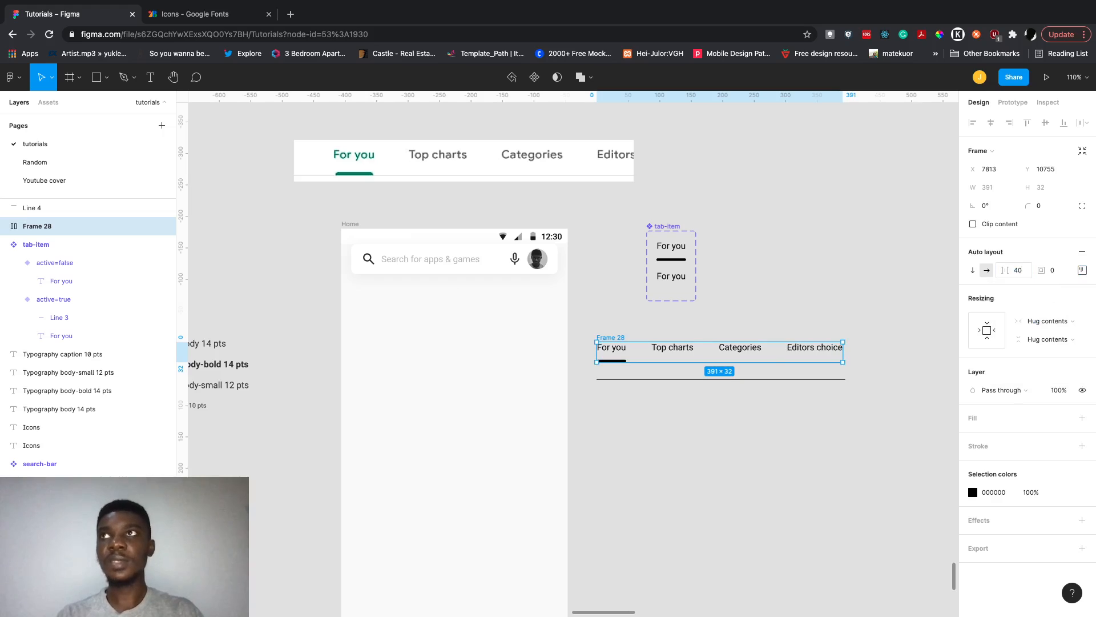
pyautogui.click(728, 324)
# Show the Home frame's column grid and move the tab row into the frame beneath the search bar at X 16, Y 109.
pyautogui.click(350, 224)
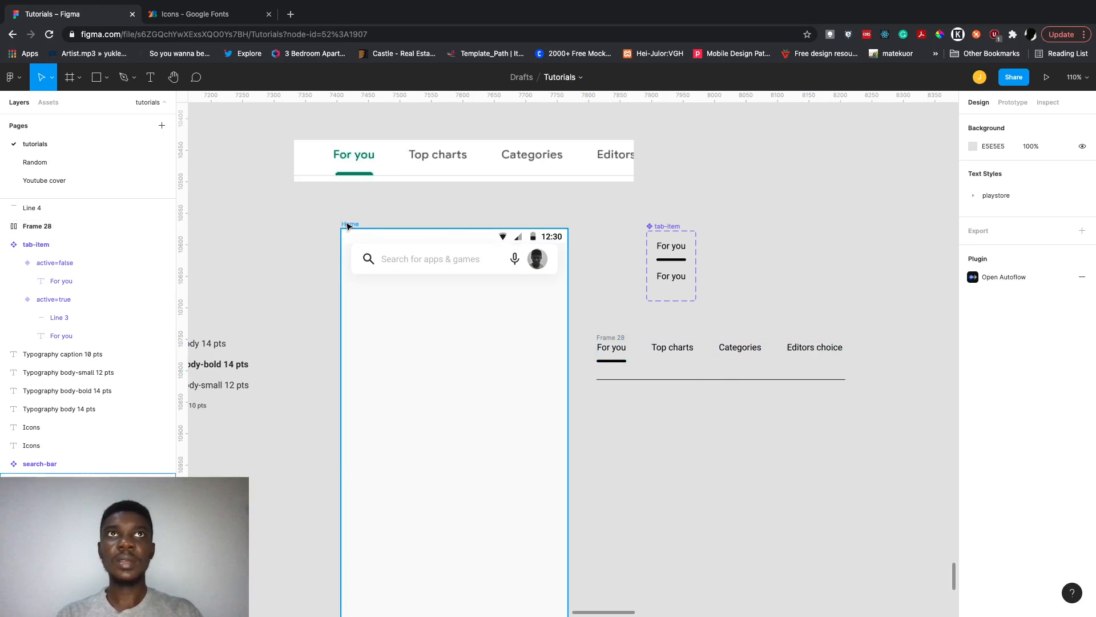
pyautogui.click(1063, 318)
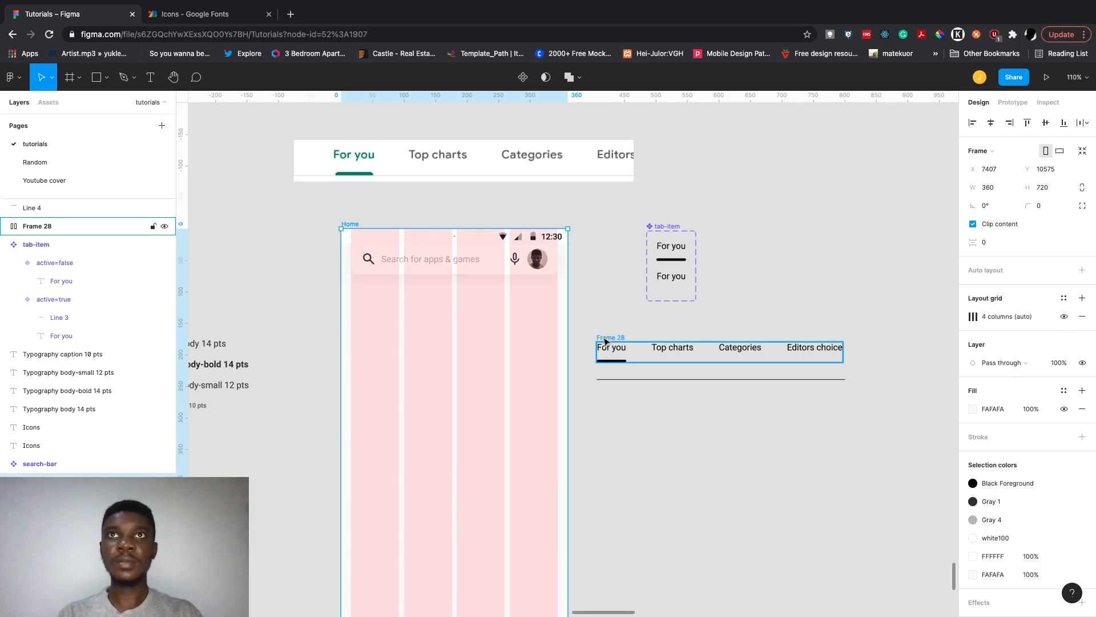
pyautogui.moveTo(605, 341); pyautogui.dragTo(361, 297)
# Examine how the tab row is inset relative to the search bar in the reference Play Store screenshot.
pyautogui.hscroll(-10, 362, 297)
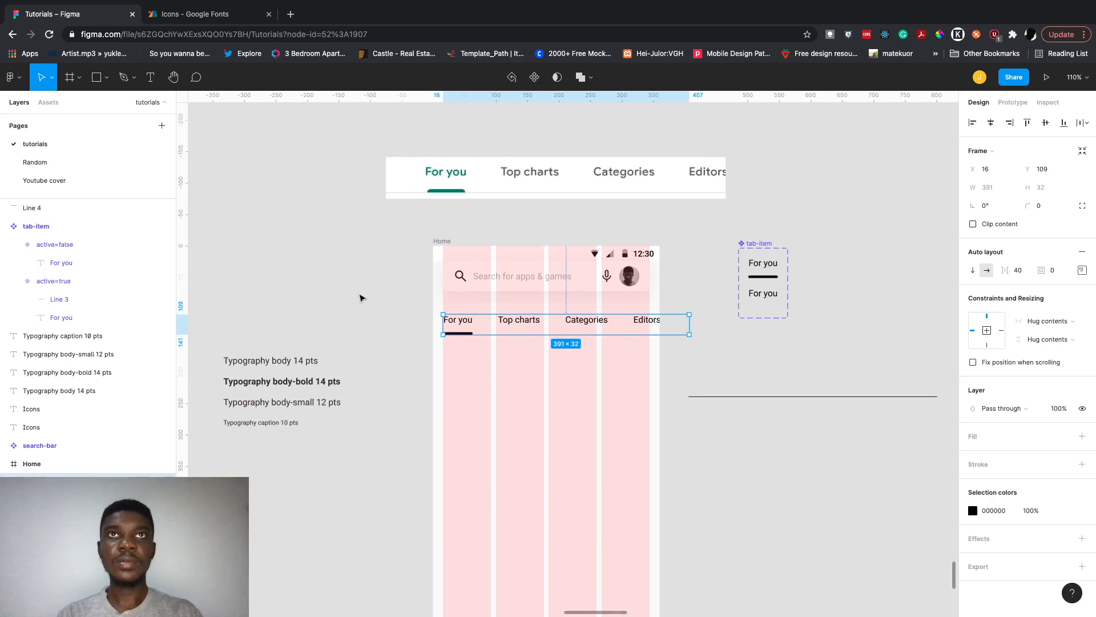
pyautogui.hscroll(-15, 361, 296)
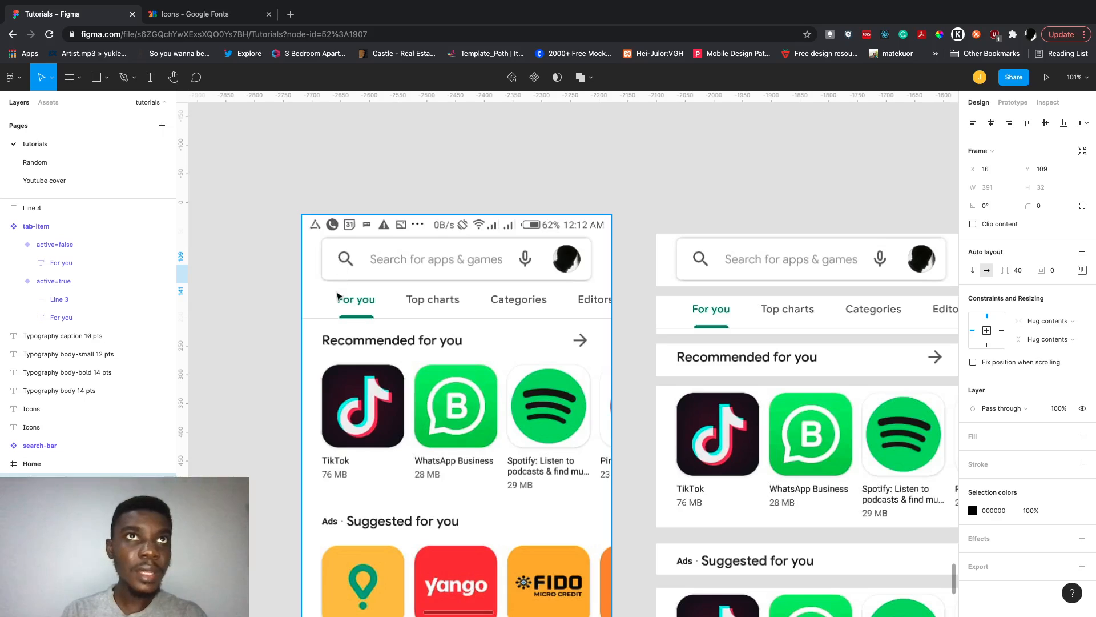
pyautogui.moveTo(183, 358)
pyautogui.mouseDown()
pyautogui.moveTo(337, 363)
pyautogui.moveTo(178, 371)
pyautogui.mouseUp()
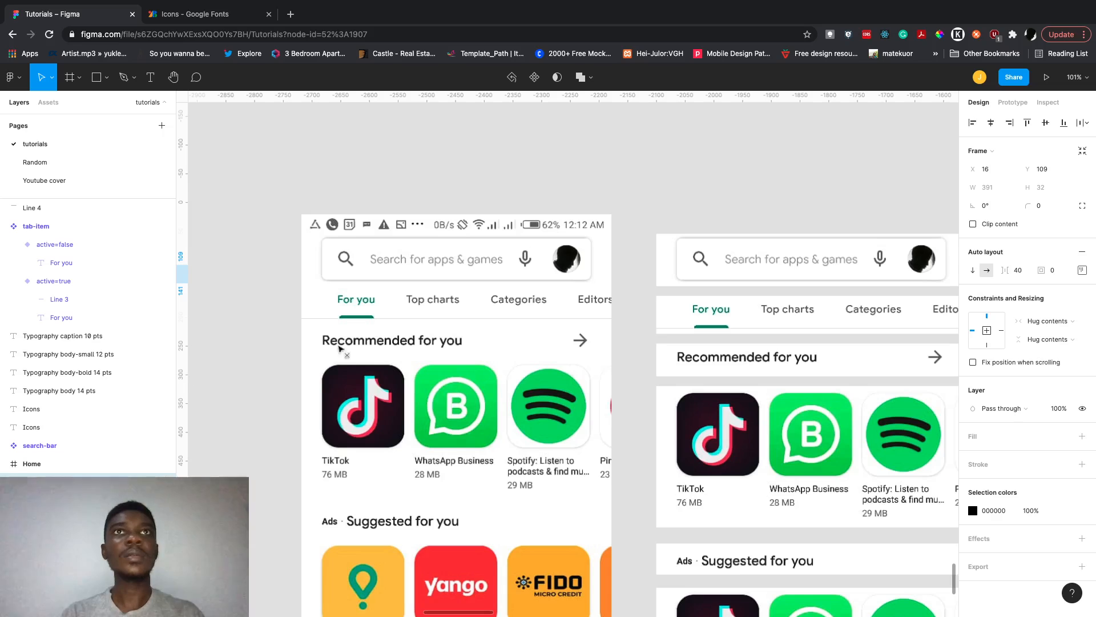
pyautogui.hscroll(10, 578, 372)
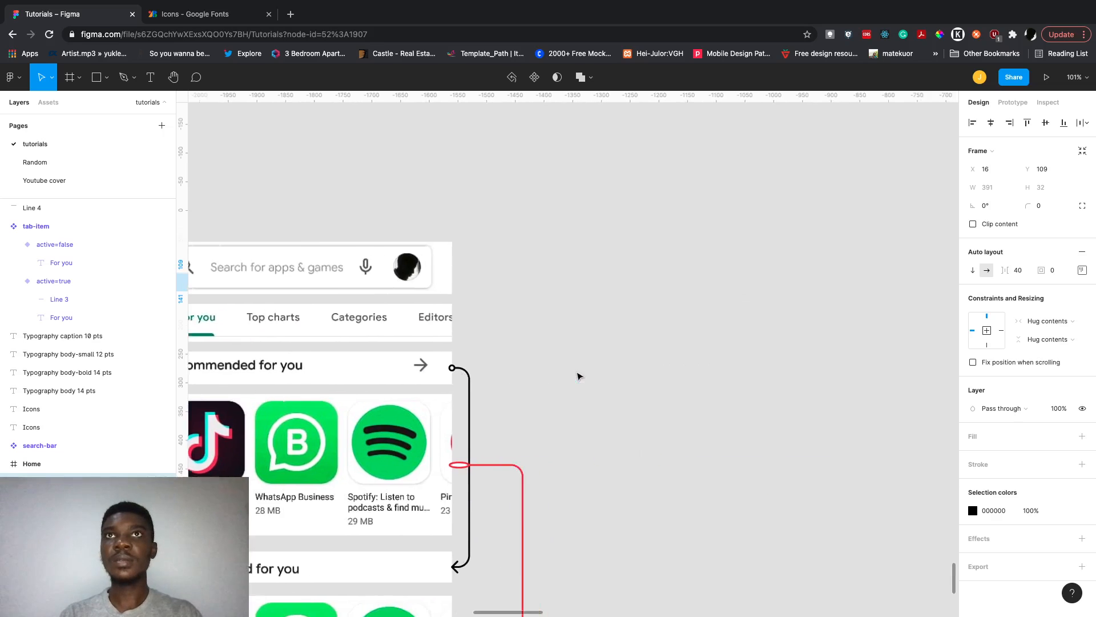
pyautogui.hscroll(10, 578, 376)
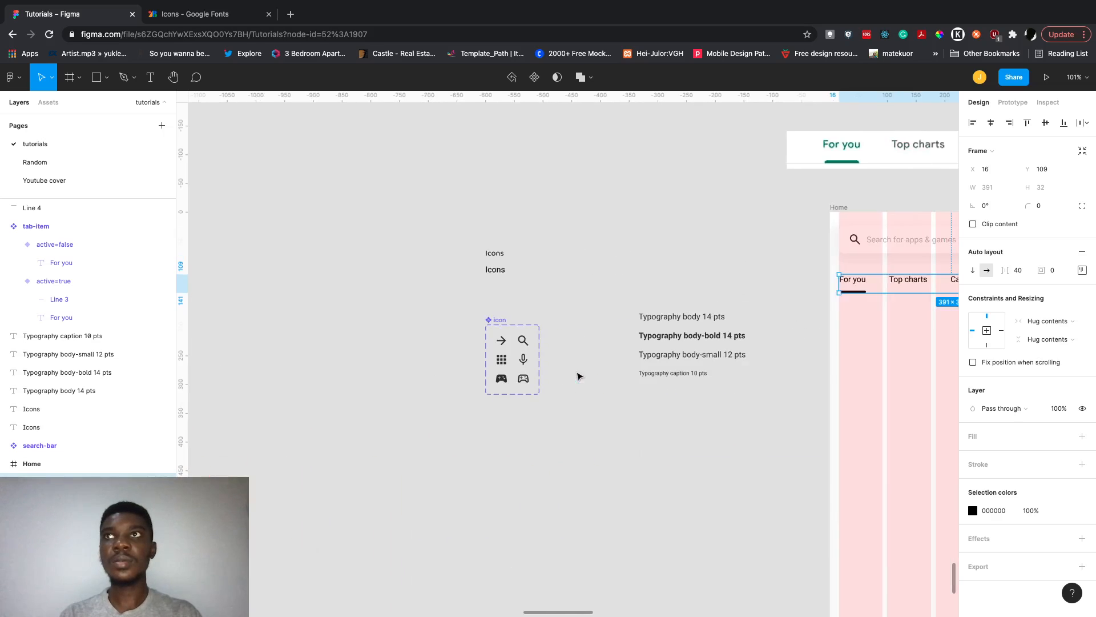
pyautogui.hscroll(5, 577, 376)
pyautogui.scroll(2, 577, 376)
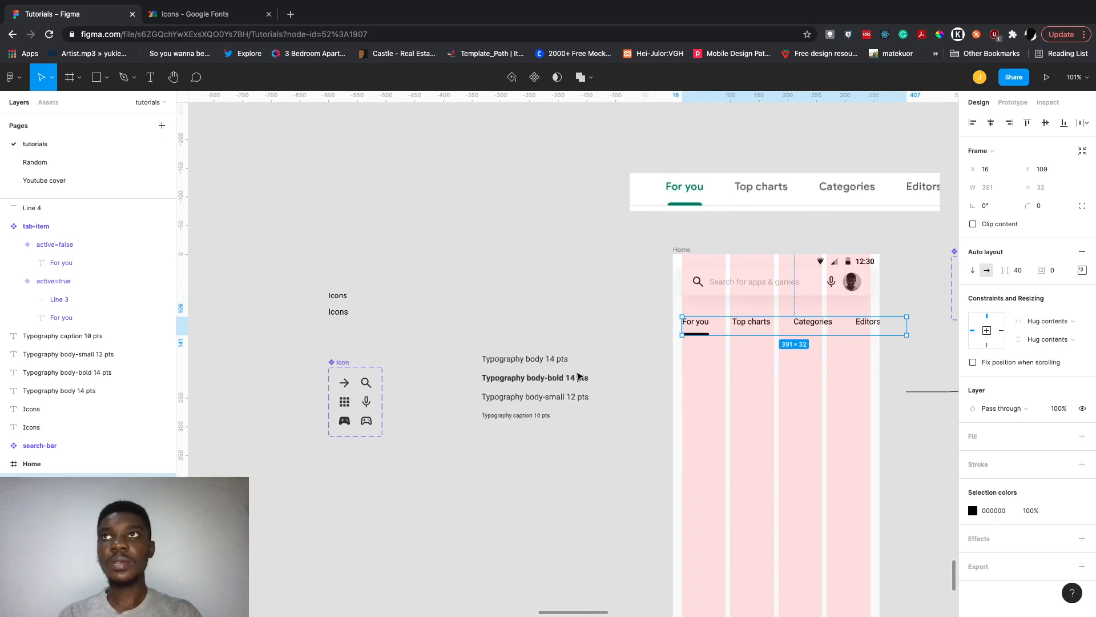
pyautogui.hscroll(3, 577, 376)
pyautogui.scroll(1, 577, 375)
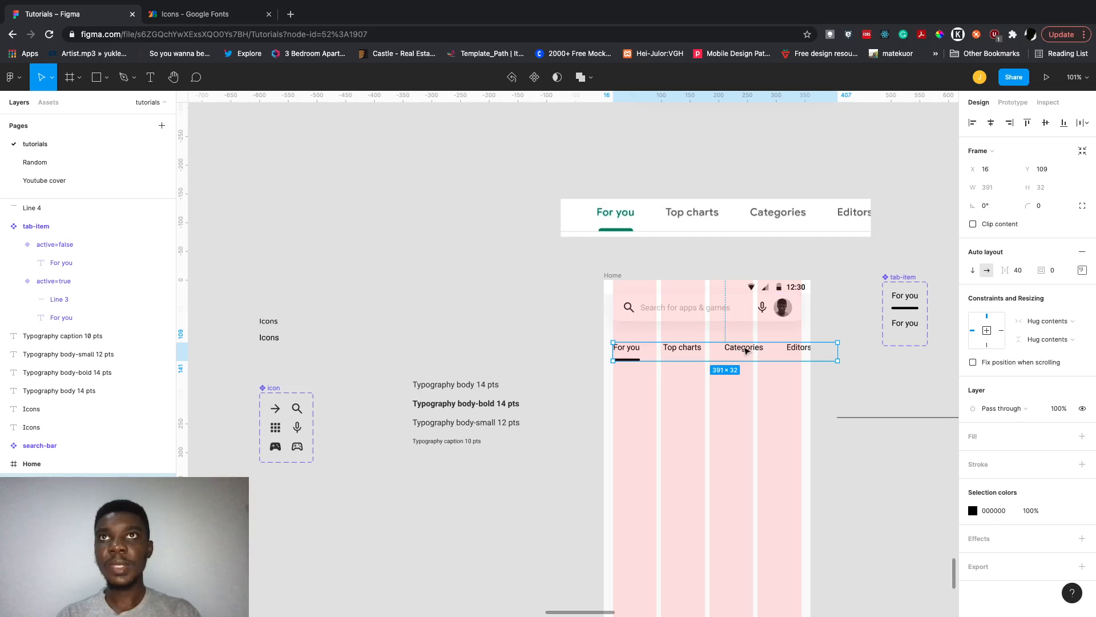
# Move the tab row closer to the search bar in the Home frame, placing it at X 16, Y 96.
pyautogui.moveTo(746, 351); pyautogui.dragTo(756, 341)
pyautogui.scroll(3, 756, 341)
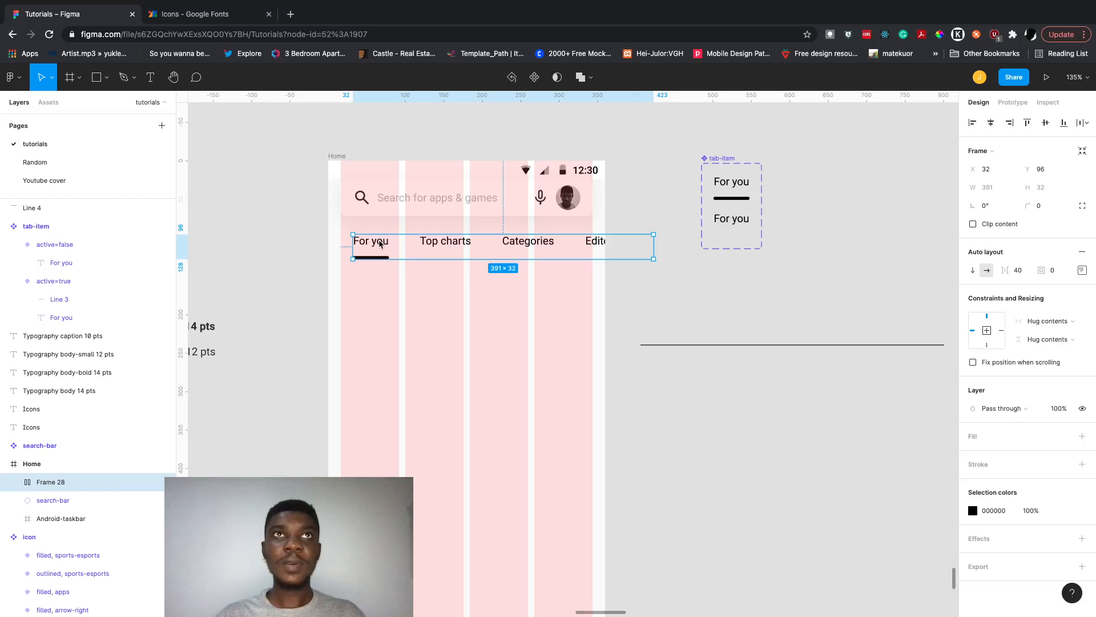
pyautogui.moveTo(387, 242); pyautogui.dragTo(379, 246)
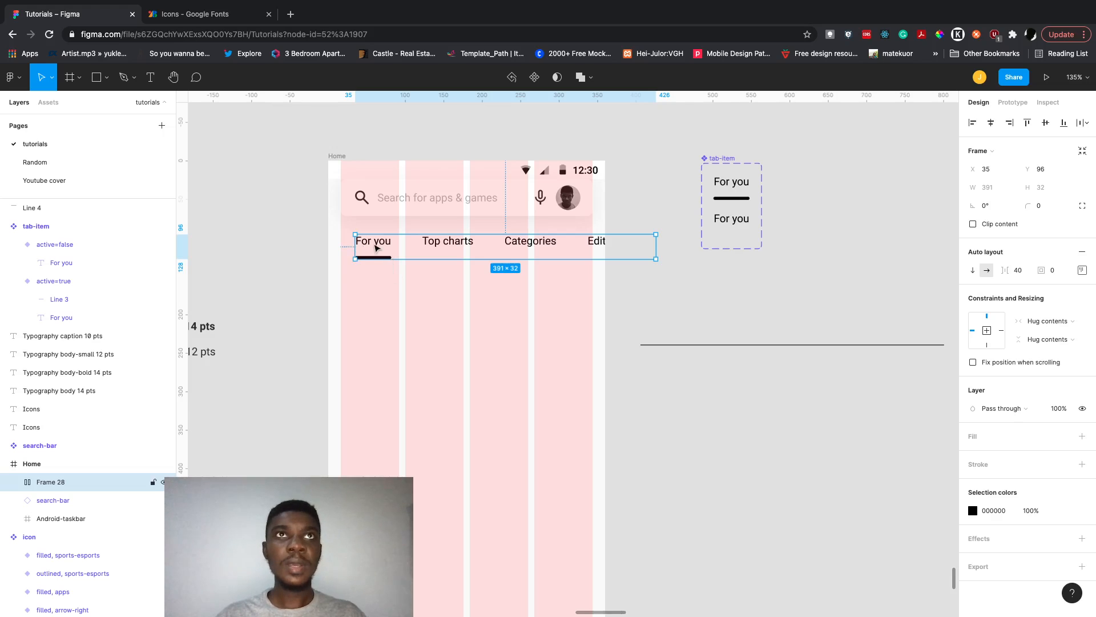
pyautogui.moveTo(374, 247); pyautogui.dragTo(364, 250)
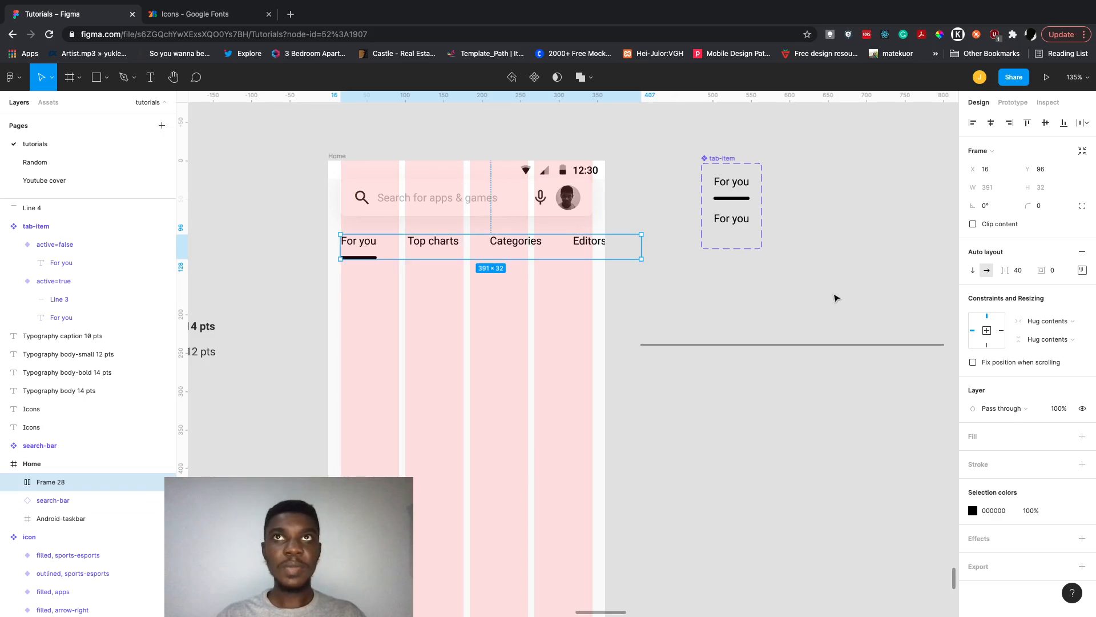
# Set the tab row's left auto layout padding to 16.
pyautogui.click(1081, 274)
pyautogui.click(1017, 321)
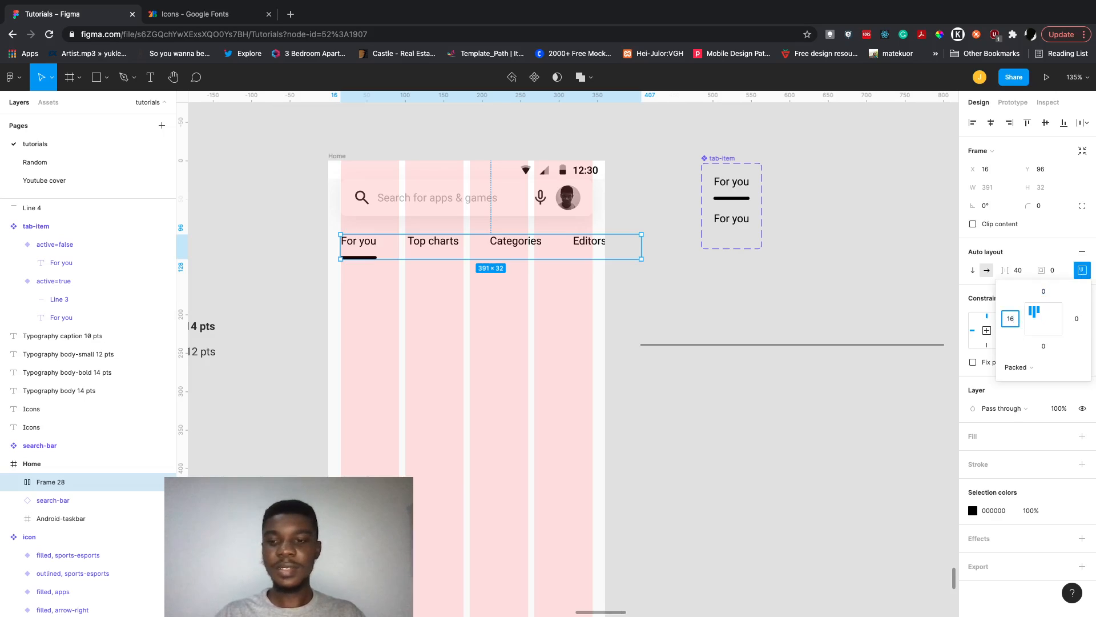
pyautogui.write('16')
pyautogui.press('Return')
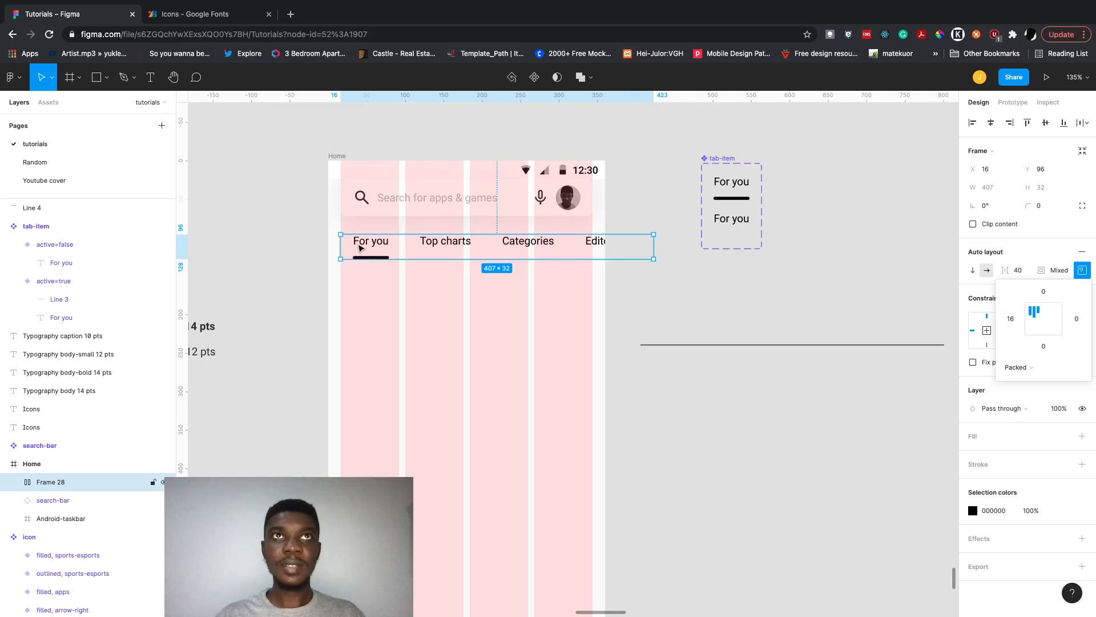
pyautogui.scroll(3, 360, 247)
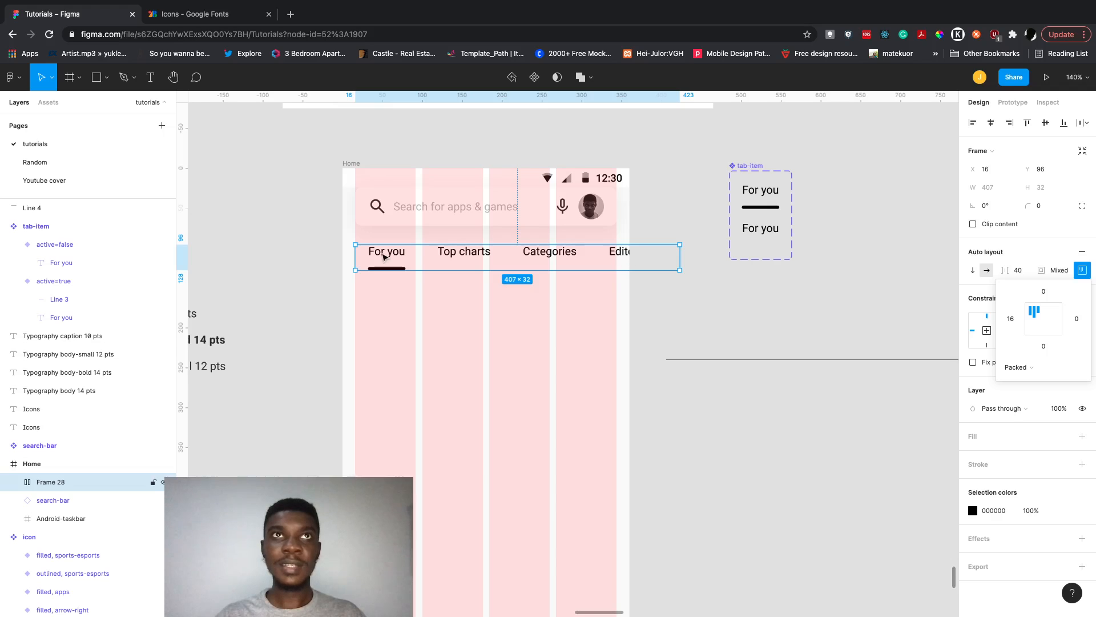
# Move the tab row to the Home frame's left edge at X 0 and set its left padding to 32.
pyautogui.moveTo(384, 257); pyautogui.dragTo(371, 257)
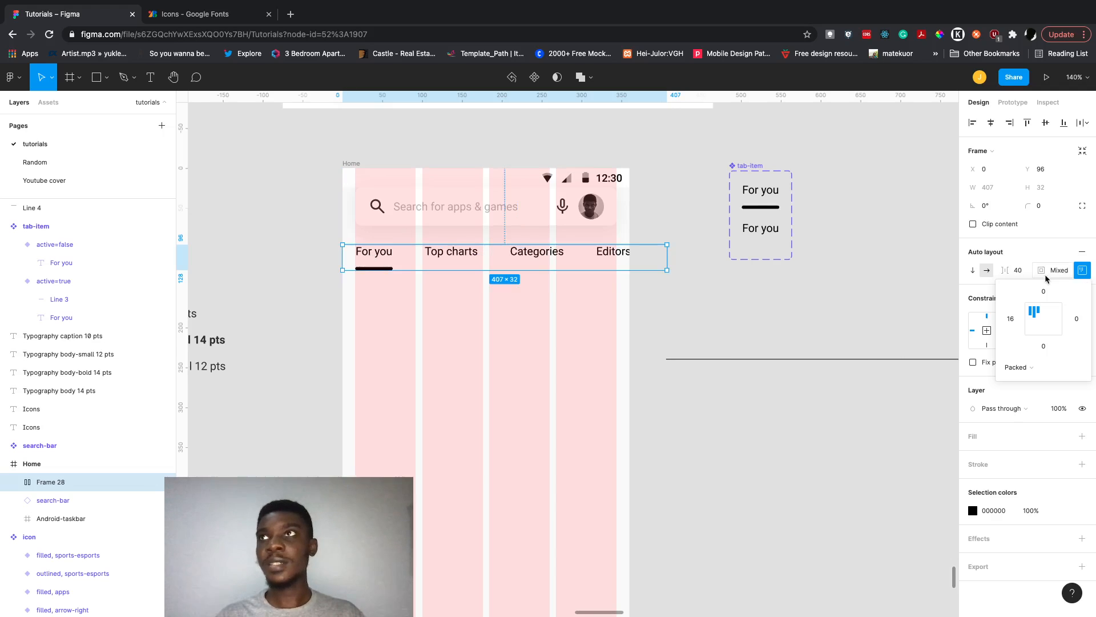
pyautogui.click(1015, 323)
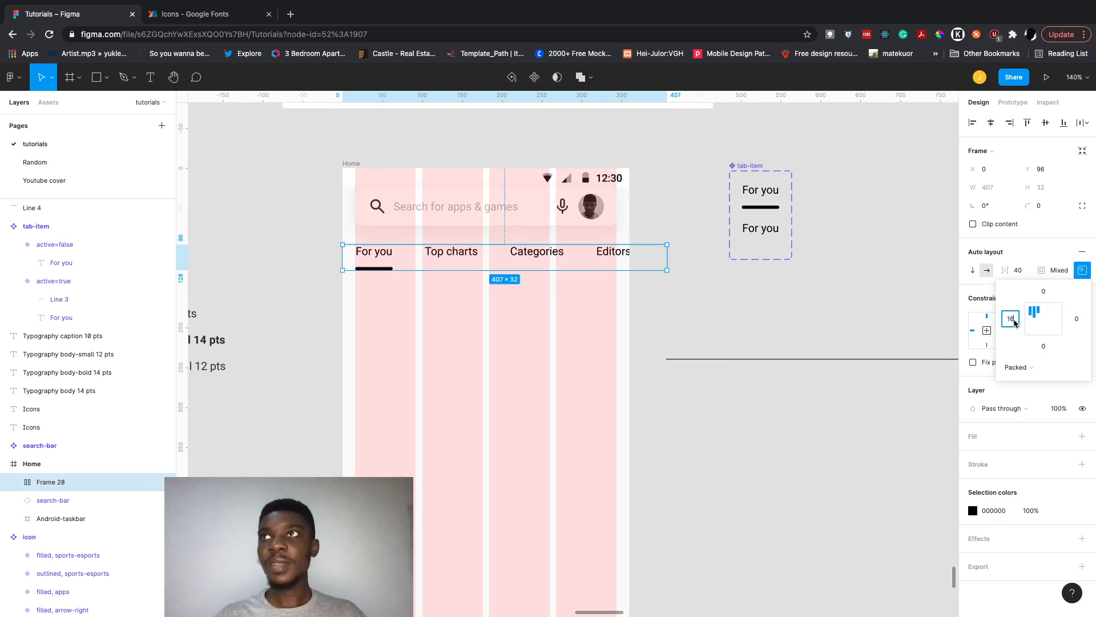
pyautogui.press('BackSpace')
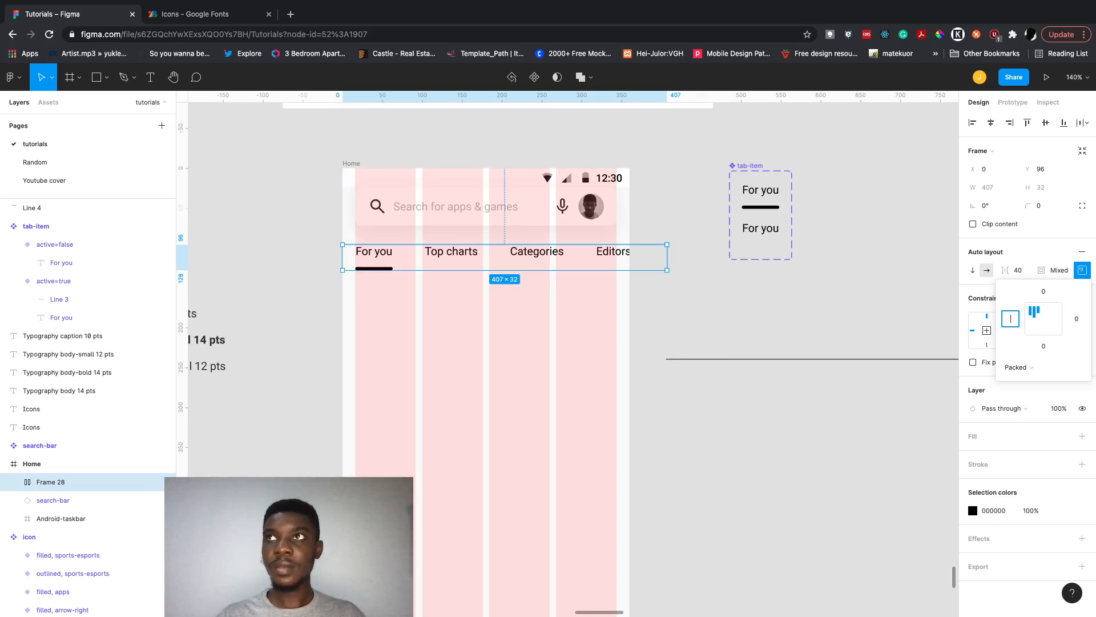
pyautogui.write('32')
pyautogui.press('Return')
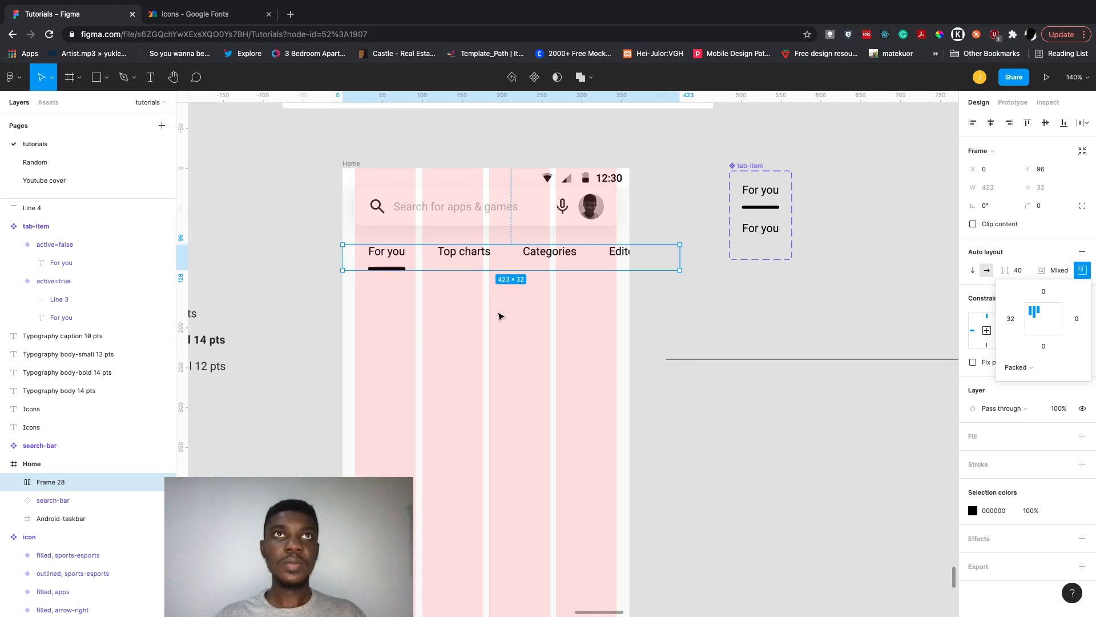
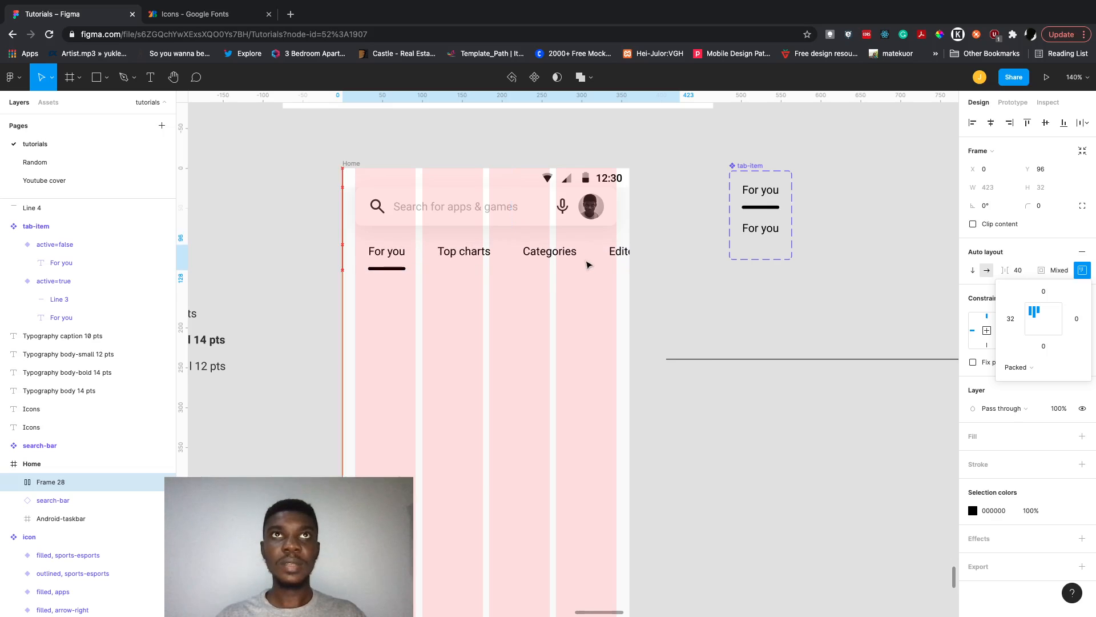
# Measure the vertical gap between the tab row and the search bar, and view the reference tab bar.
pyautogui.hscroll(-3, 589, 265)
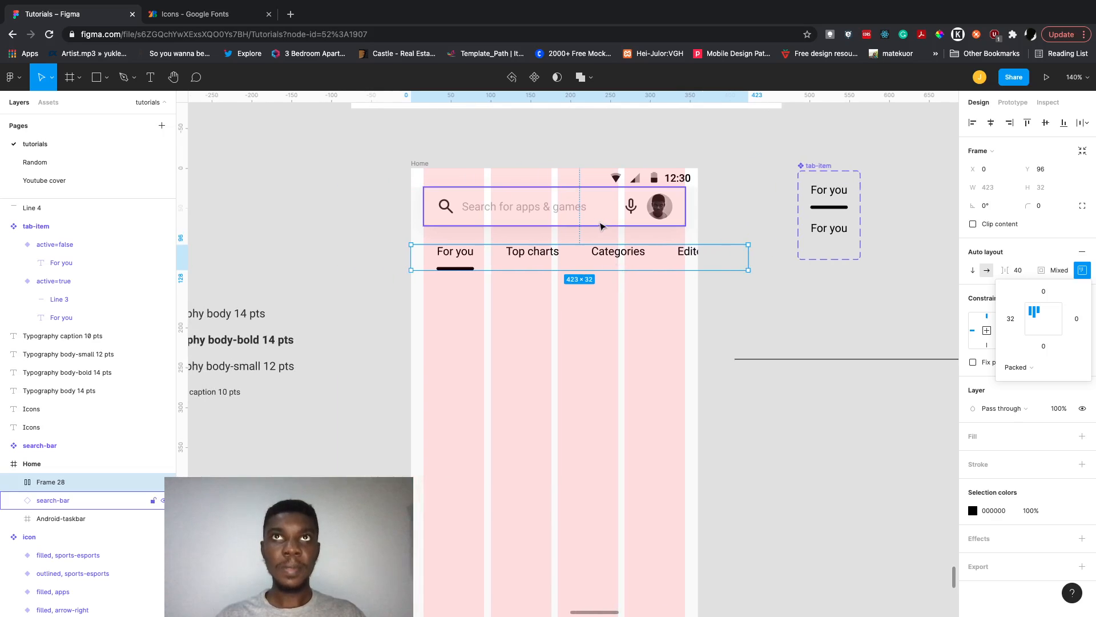
pyautogui.press('alt')
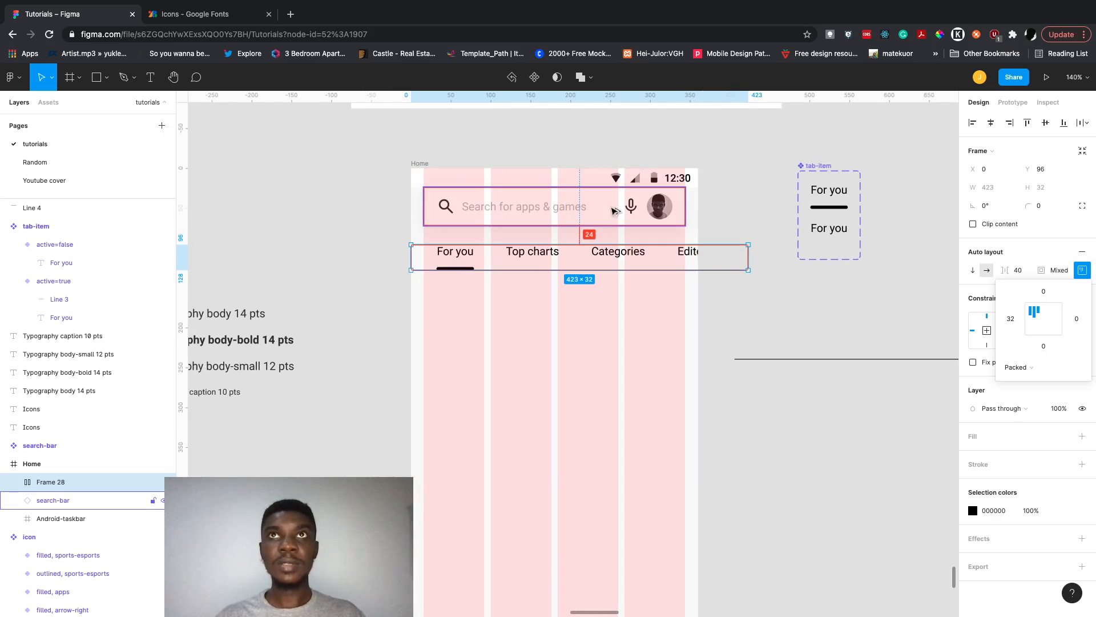
pyautogui.click(741, 306)
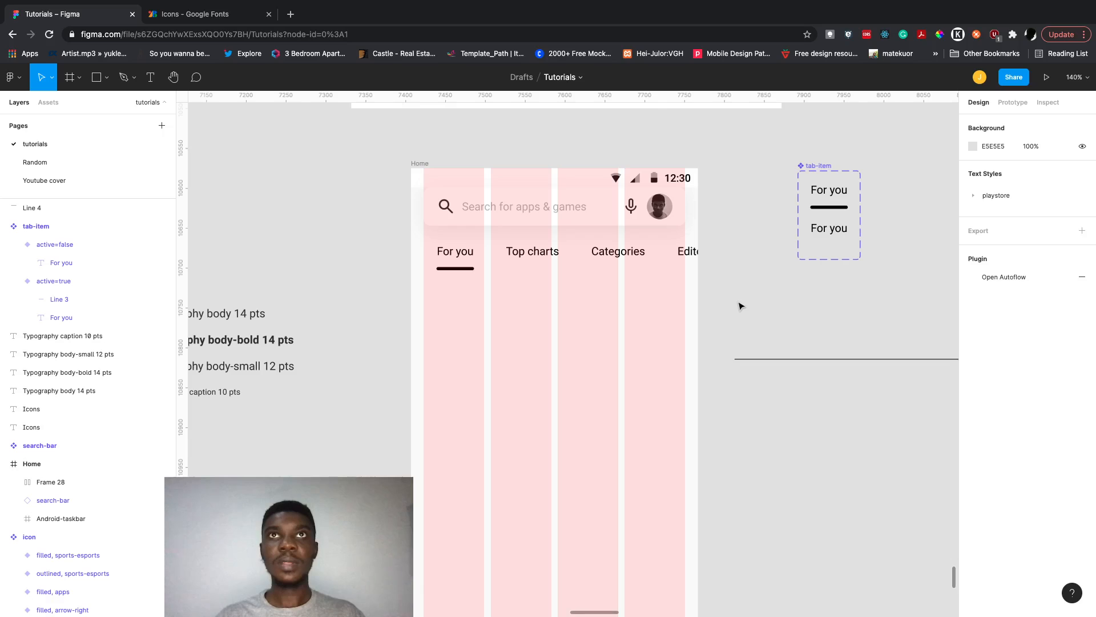
pyautogui.scroll(3, 781, 293)
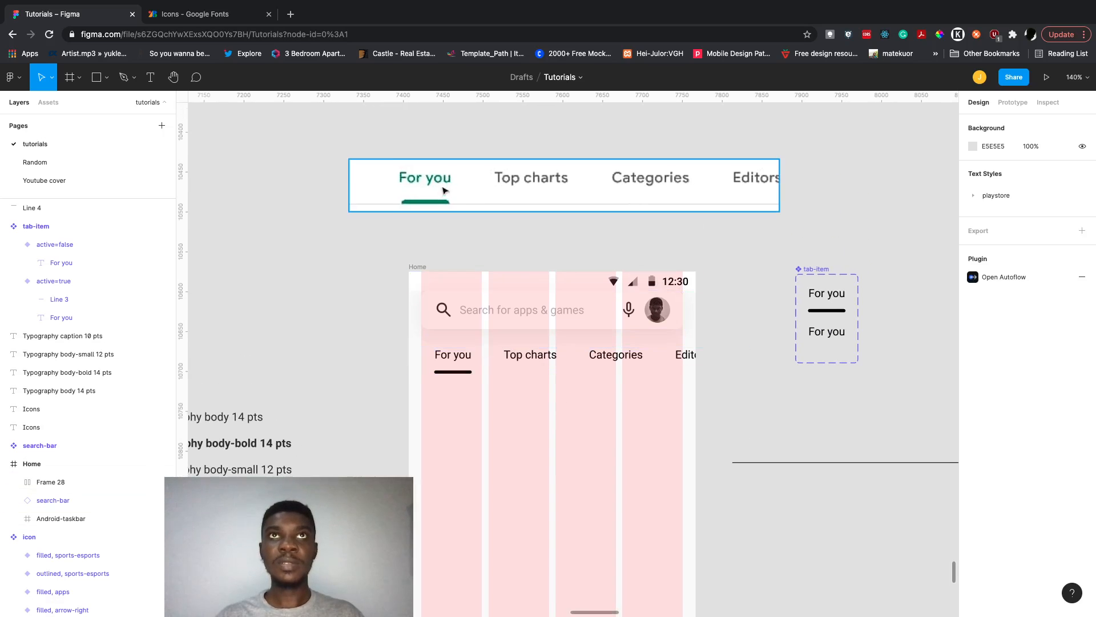
# Give the tab row in the Home frame an FFFFFF fill and add a drop shadow effect to it.
pyautogui.scroll(3, 499, 374)
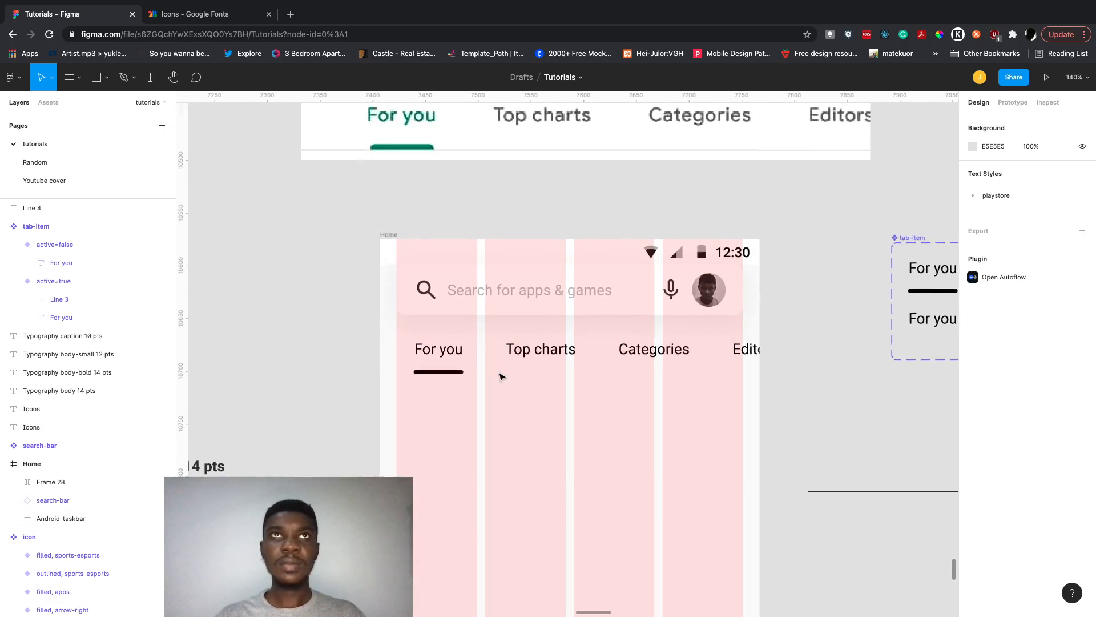
pyautogui.click(505, 361)
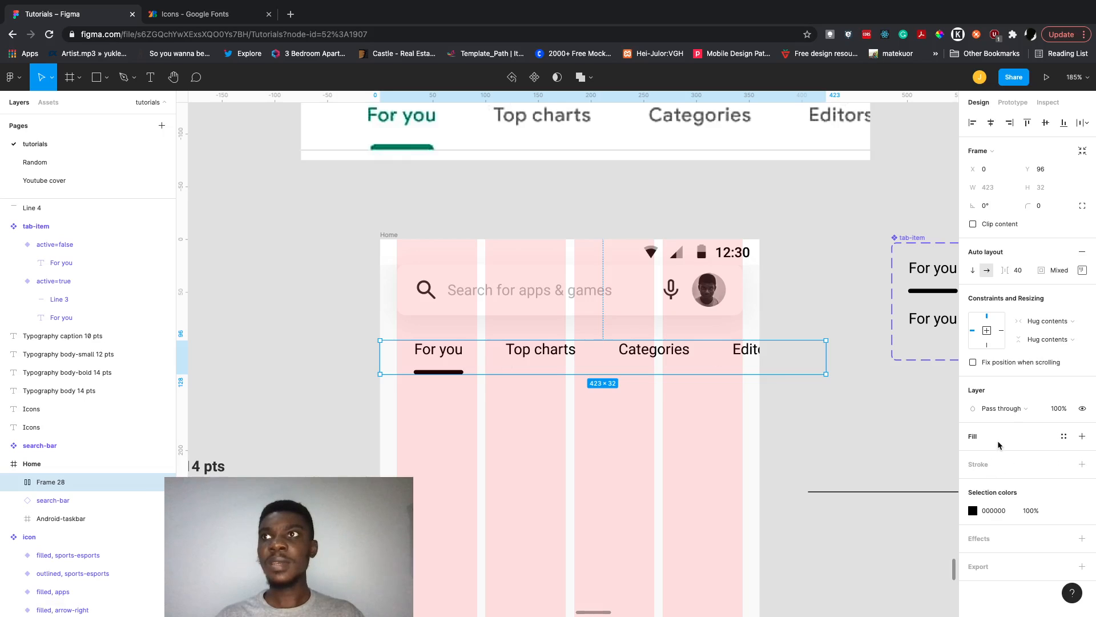
pyautogui.click(986, 540)
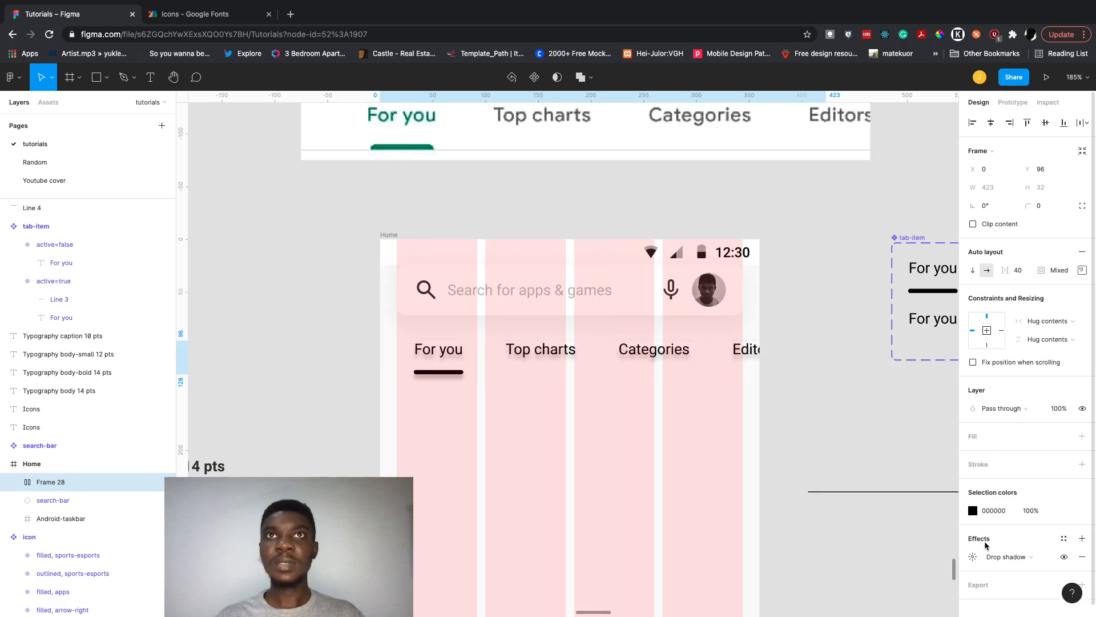
pyautogui.press('super+z')
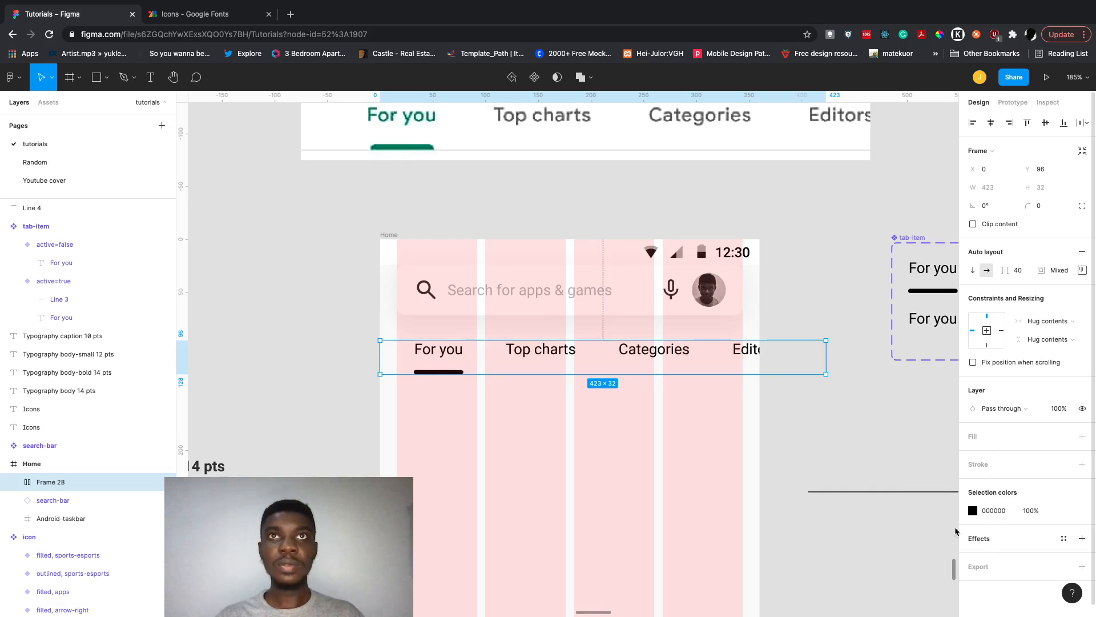
pyautogui.click(989, 445)
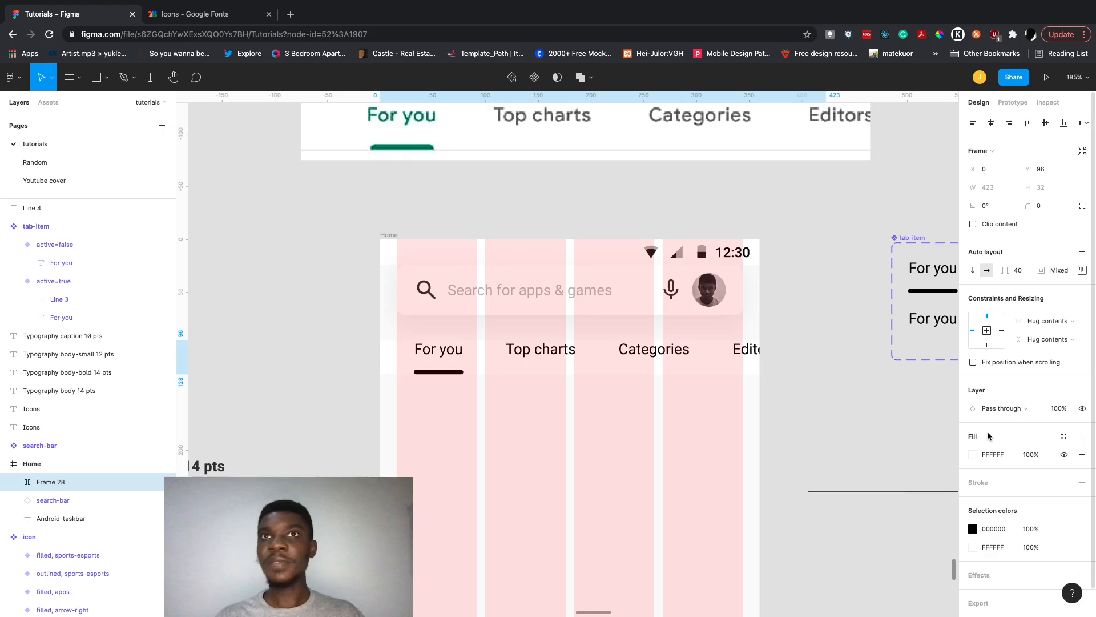
pyautogui.click(978, 578)
pyautogui.click(972, 593)
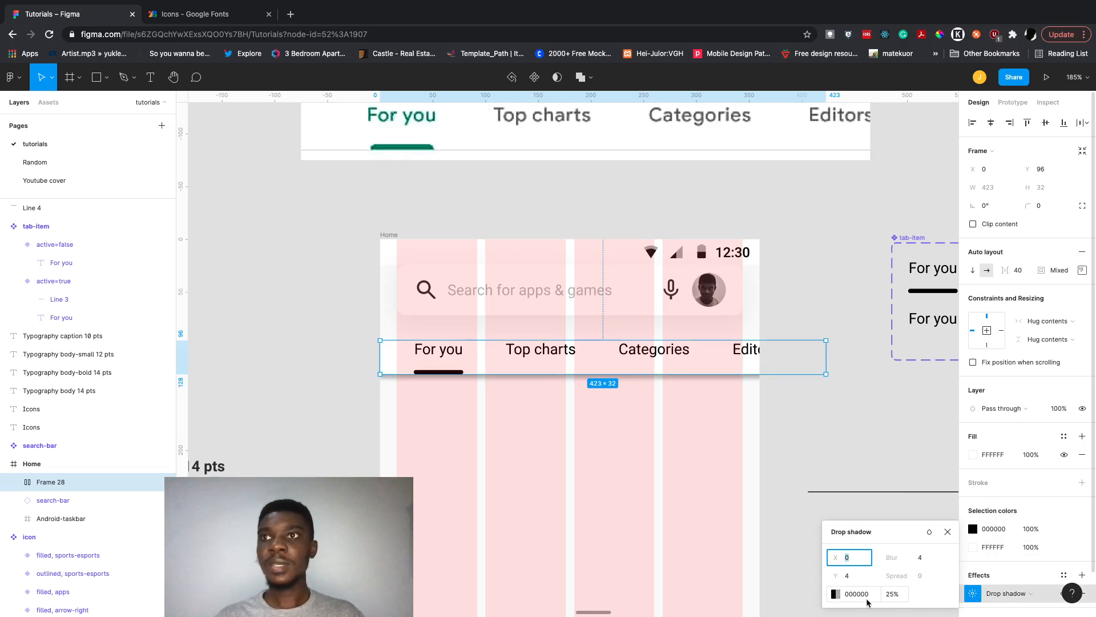
# Set the tab row's drop shadow to Y 1 and blur 0, and change its colour to grey.
pyautogui.click(893, 594)
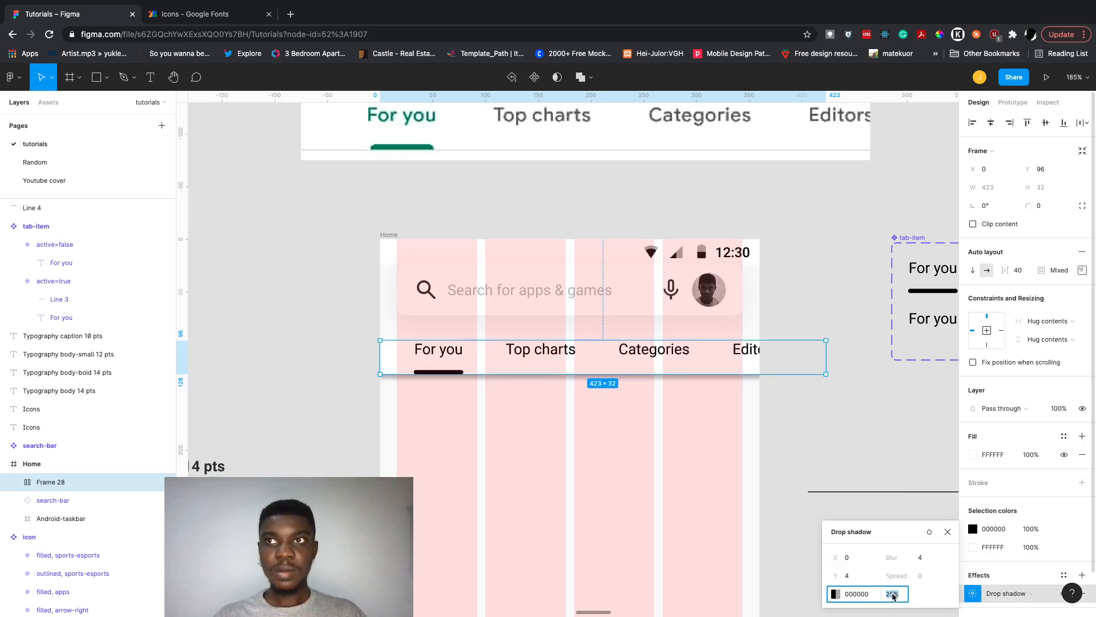
pyautogui.click(853, 577)
pyautogui.write('1')
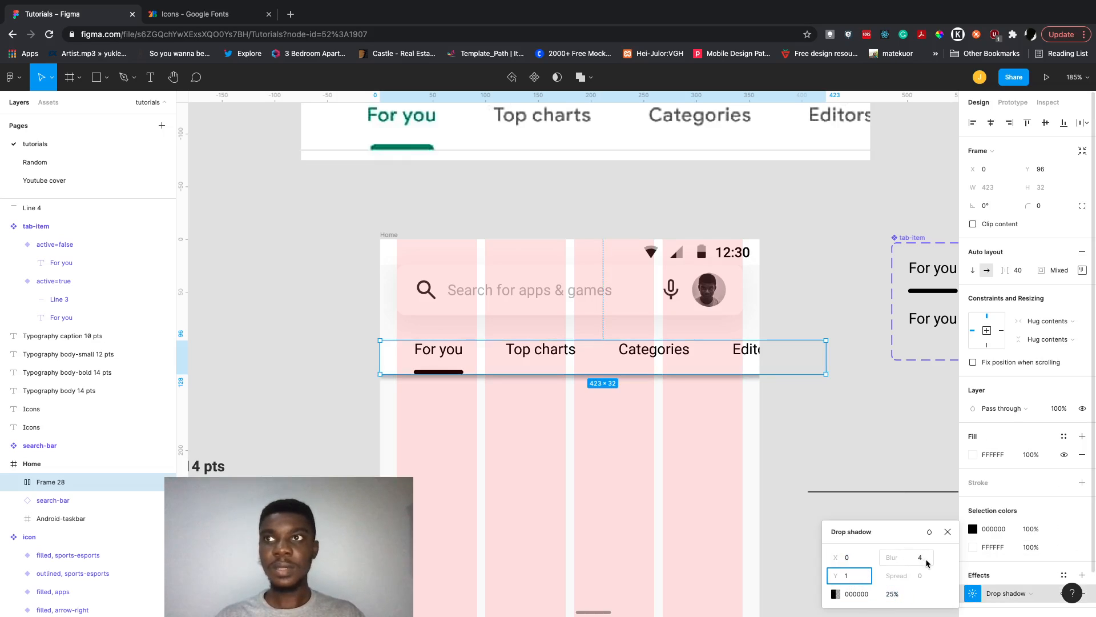
pyautogui.click(926, 563)
pyautogui.write('0')
pyautogui.press('Return')
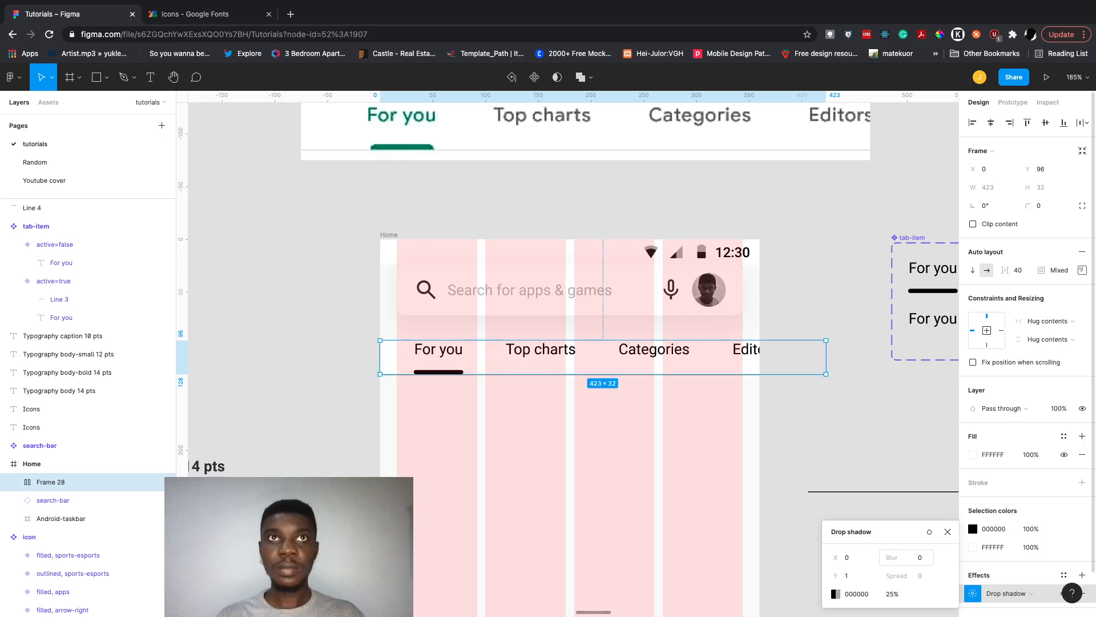
pyautogui.click(855, 595)
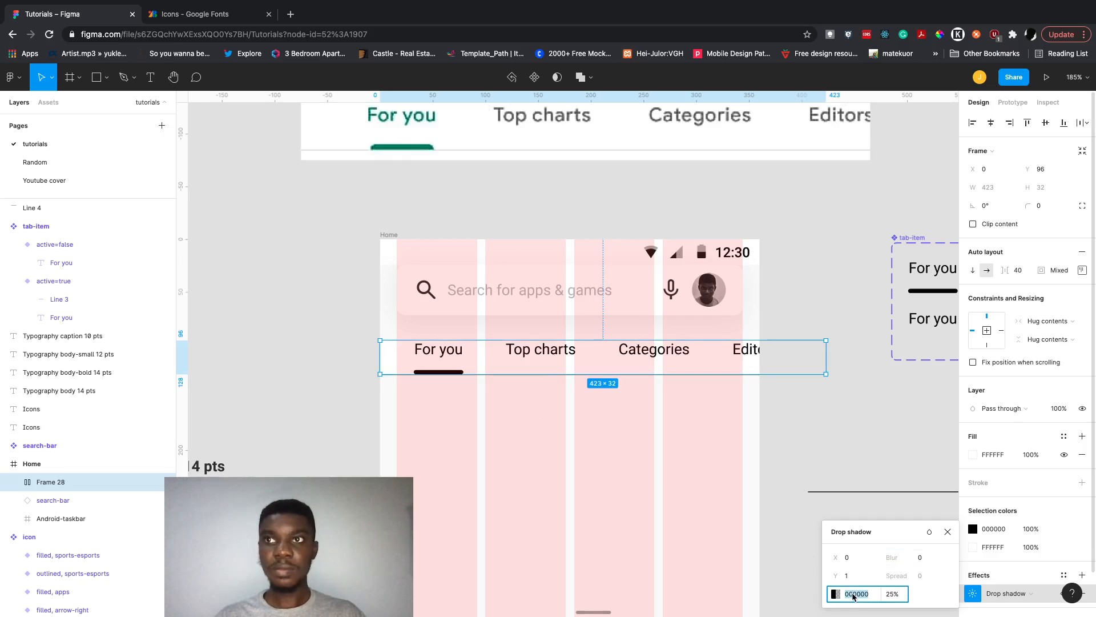
pyautogui.write('7a')
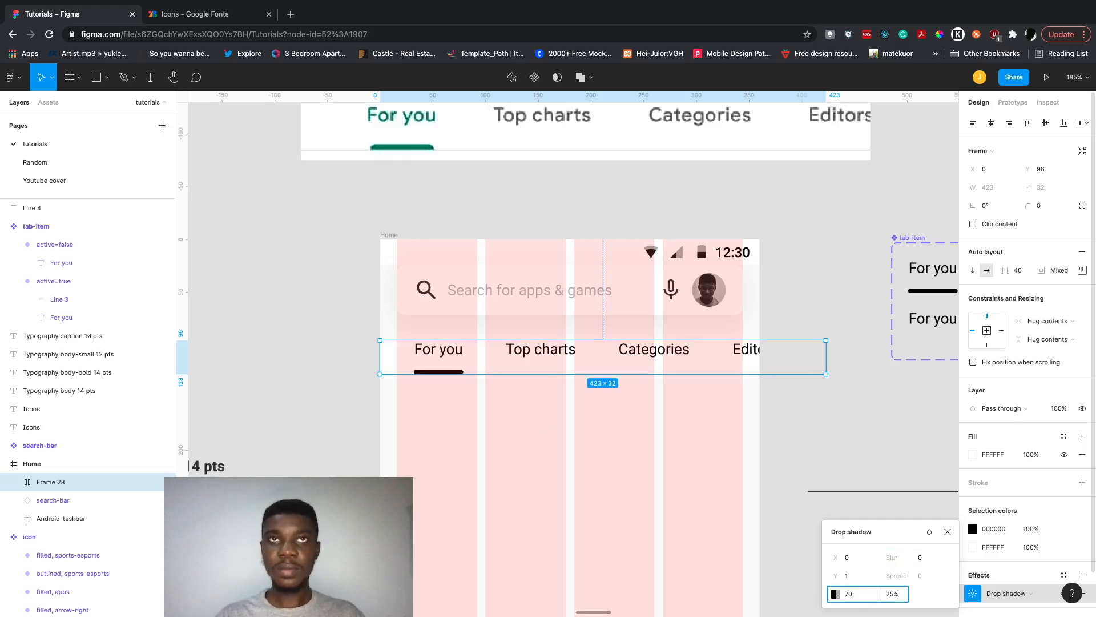
pyautogui.press('Return')
pyautogui.click(479, 456)
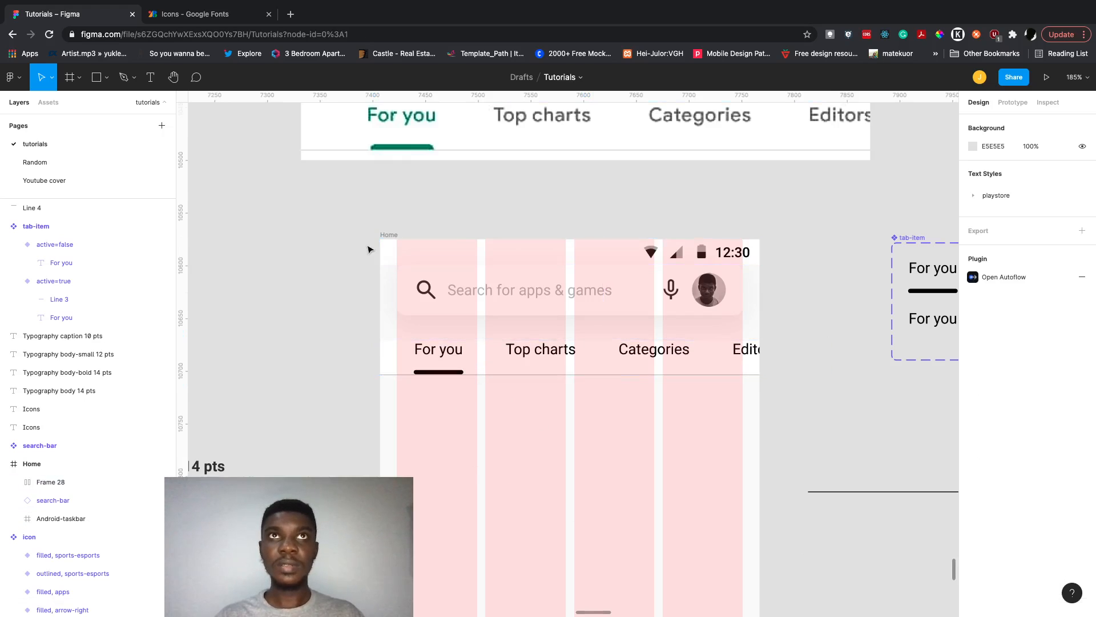
# Hide the Home frame's four-column layout grid.
pyautogui.click(389, 235)
pyautogui.click(1064, 298)
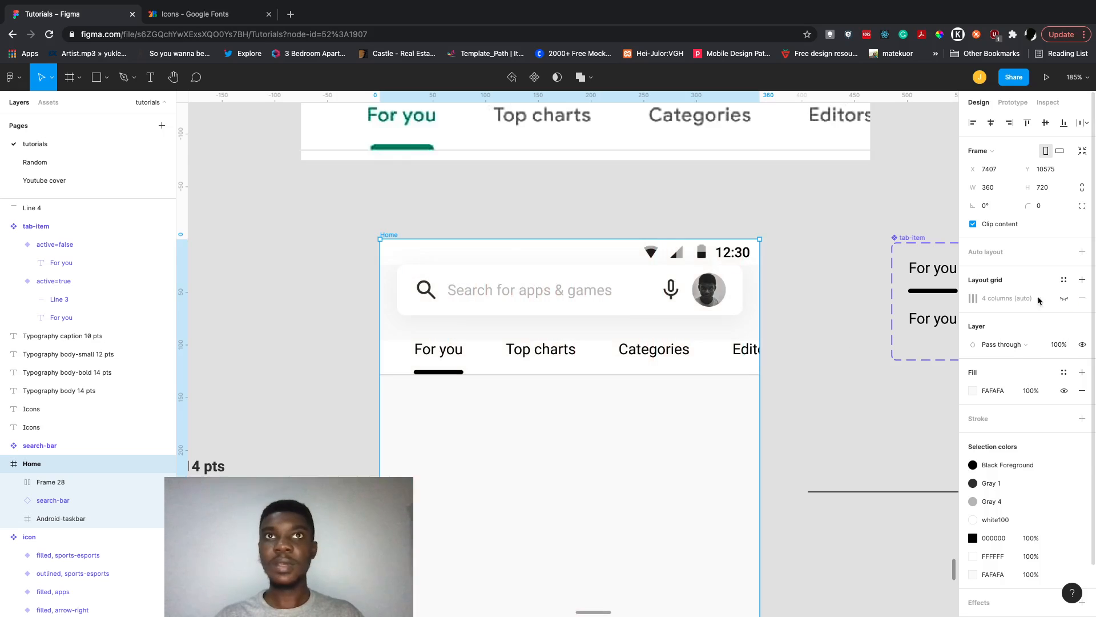
pyautogui.scroll(5, 448, 413)
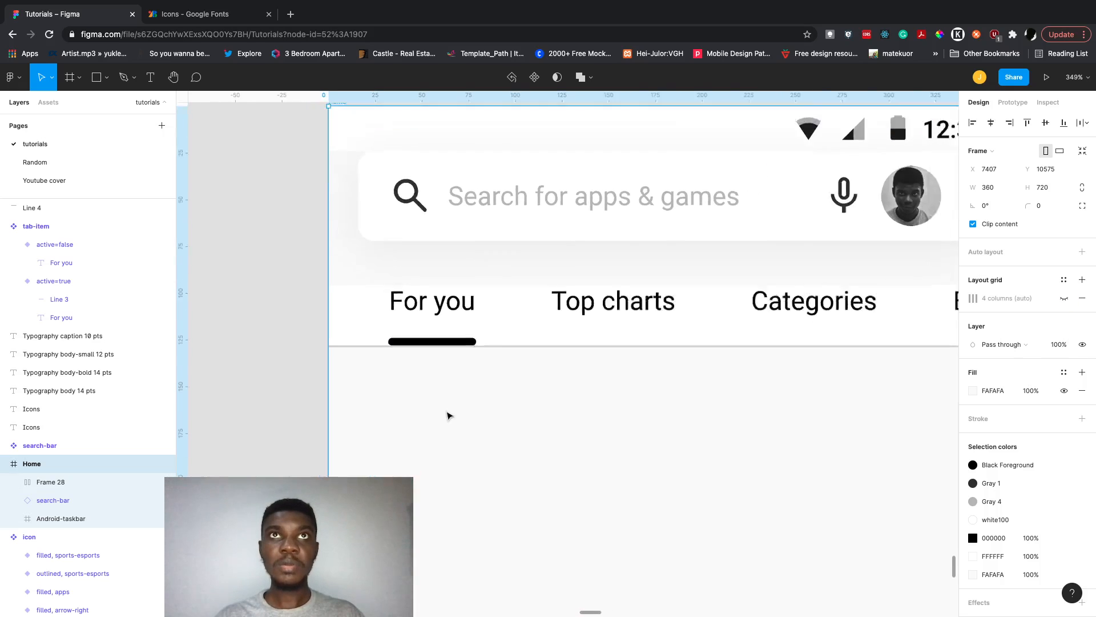
pyautogui.scroll(-4, 447, 415)
# Set the tab row's top auto layout padding to 24.
pyautogui.click(160, 481)
pyautogui.click(1081, 270)
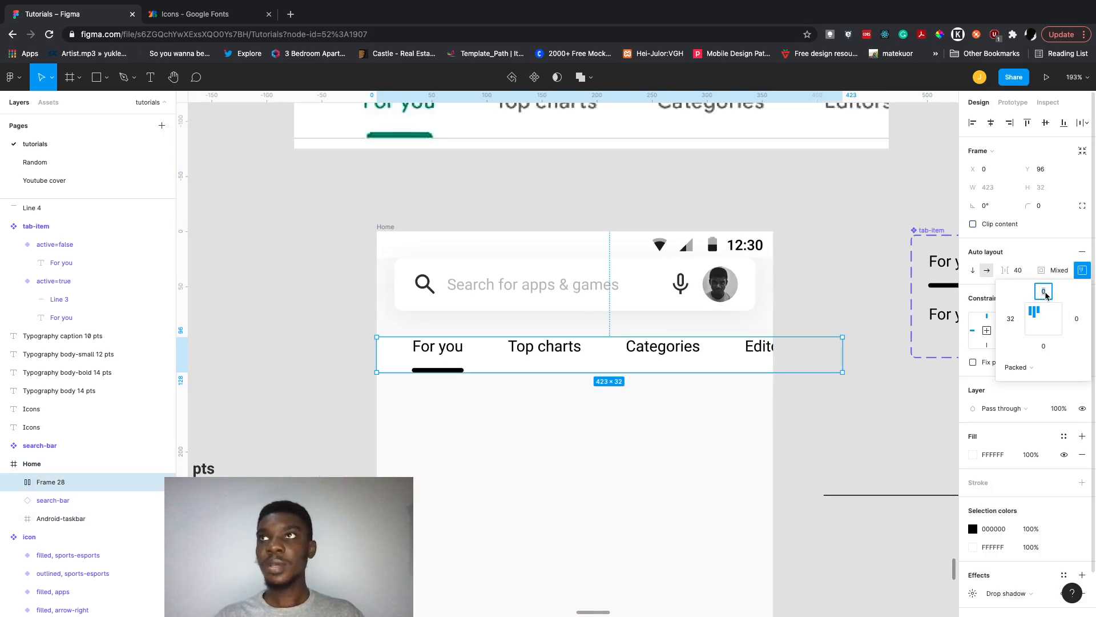
pyautogui.write('24')
pyautogui.press('Return')
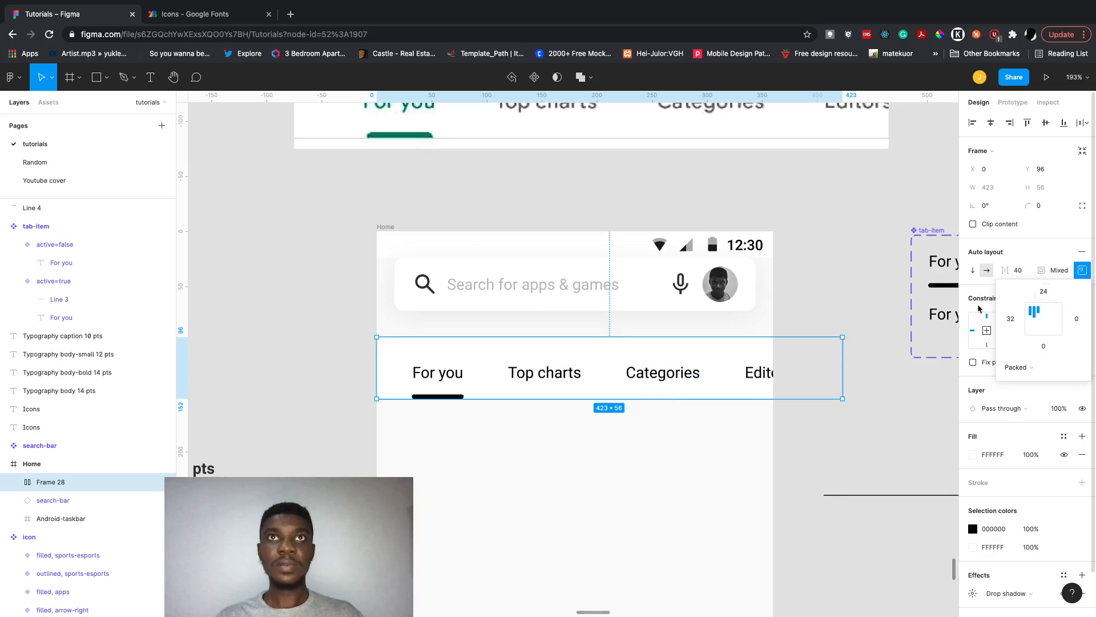
pyautogui.click(644, 458)
# Move the tab row up against the search bar in the Home frame, placing it at X 0, Y 72.
pyautogui.scroll(-3, 626, 375)
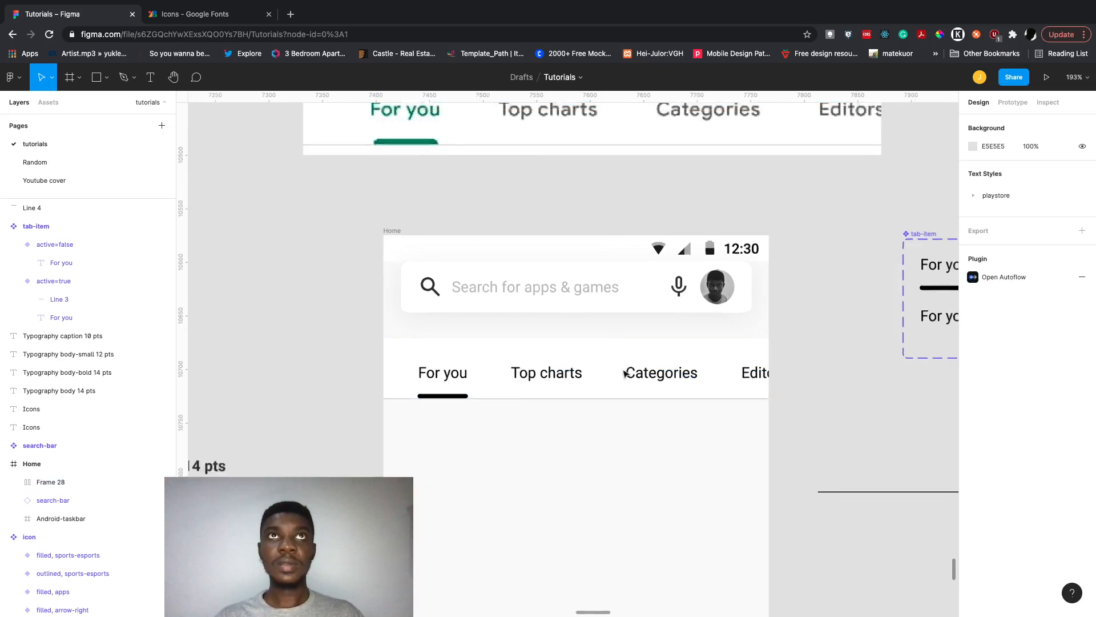
pyautogui.moveTo(622, 389); pyautogui.dragTo(623, 375)
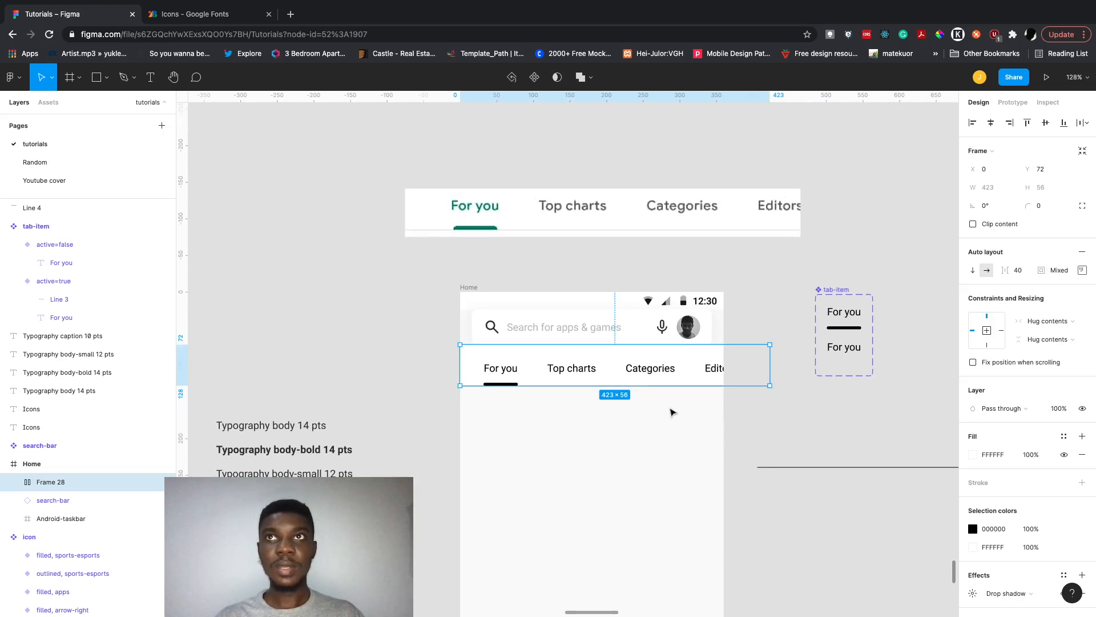
pyautogui.click(682, 418)
pyautogui.scroll(-3, 682, 419)
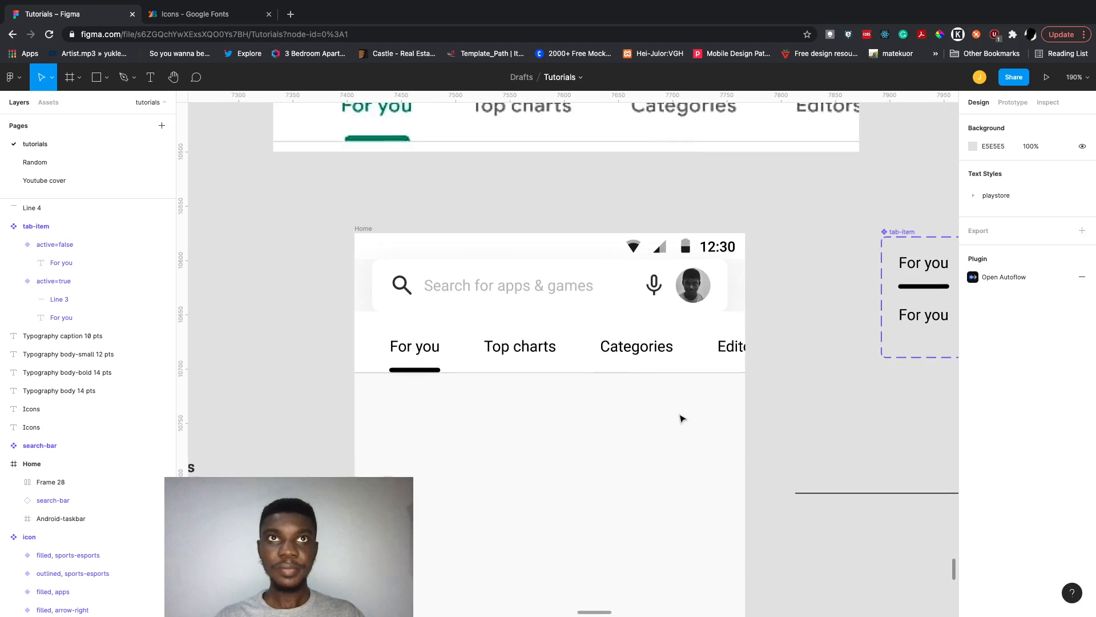
pyautogui.scroll(5, 602, 372)
pyautogui.scroll(-5, 602, 373)
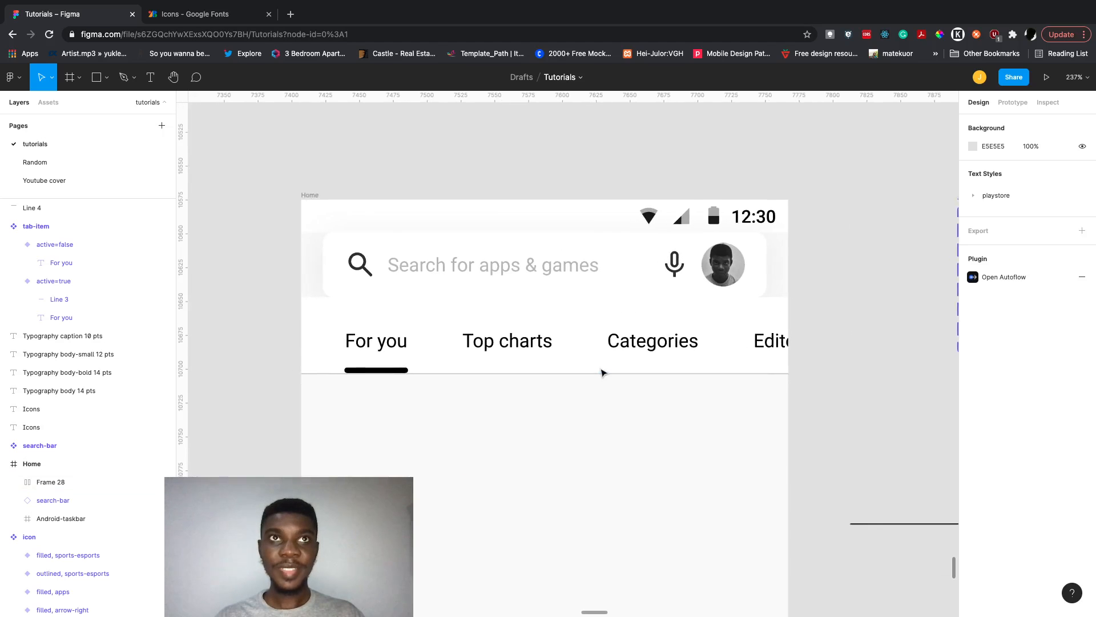
pyautogui.click(602, 372)
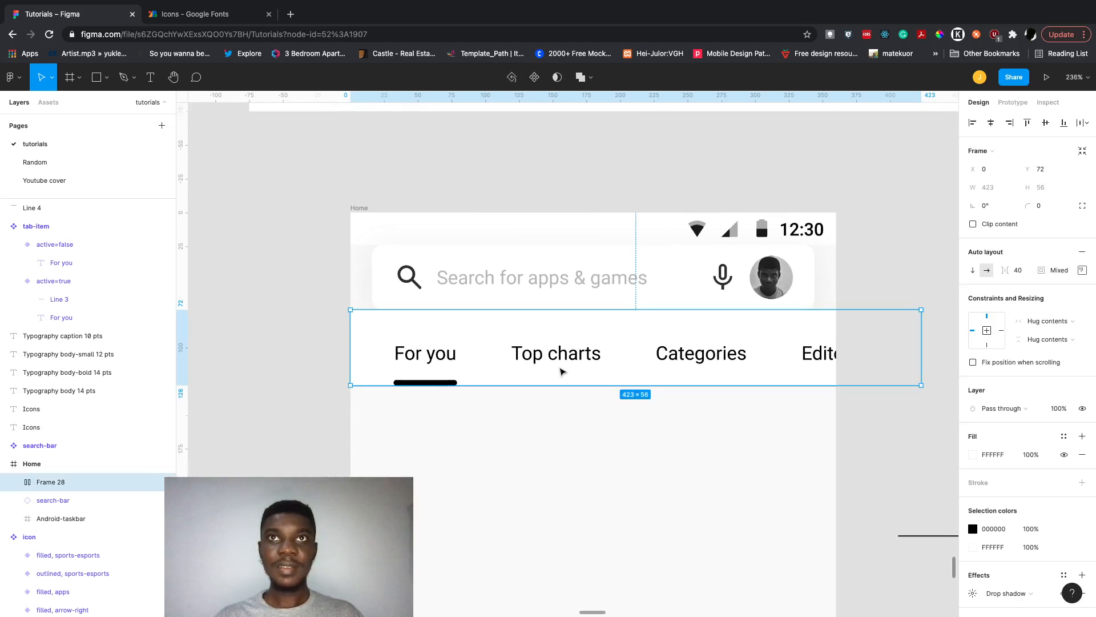
pyautogui.scroll(-5, 561, 371)
pyautogui.click(580, 417)
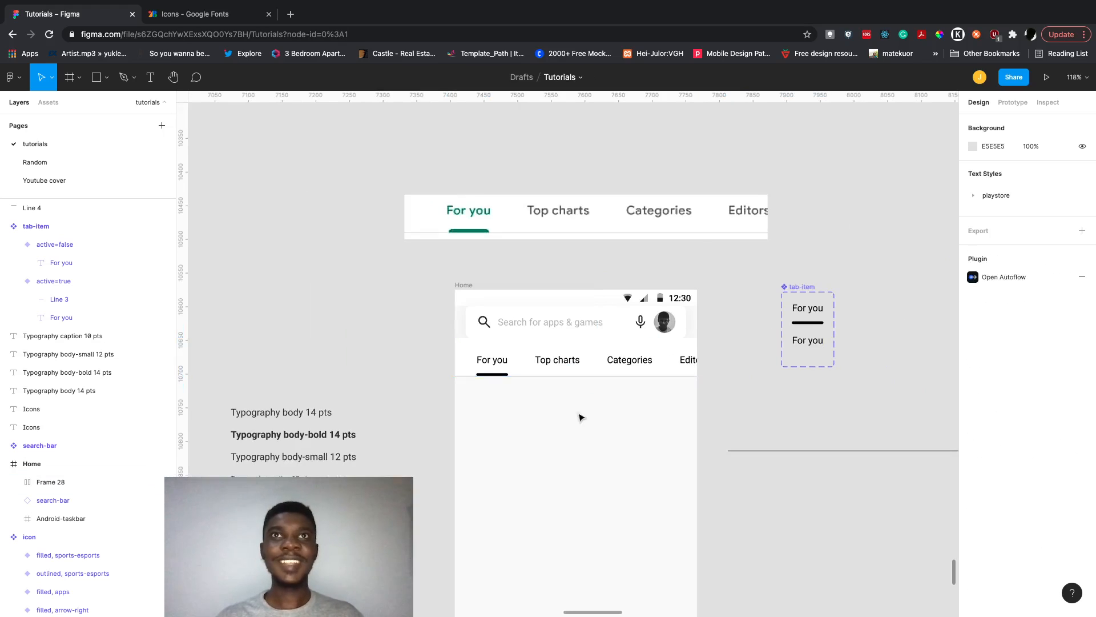
# Move the loose horizontal line farther away from the Home frame, to X 7932, Y 10803.
pyautogui.hscroll(1, 581, 417)
pyautogui.click(590, 362)
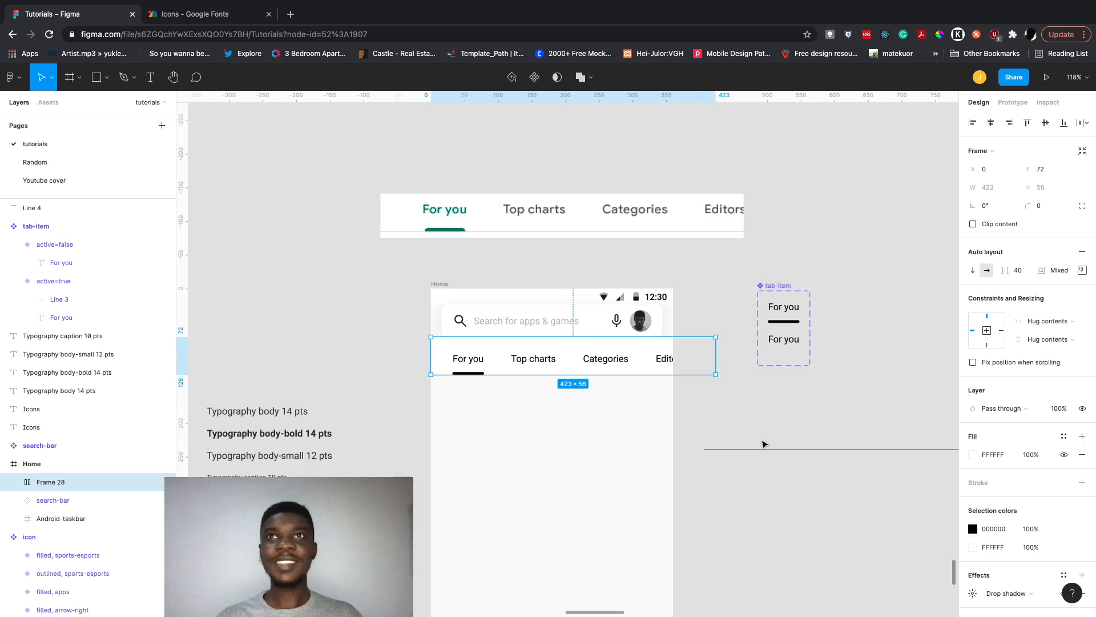
pyautogui.click(764, 450)
pyautogui.moveTo(764, 451); pyautogui.dragTo(844, 443)
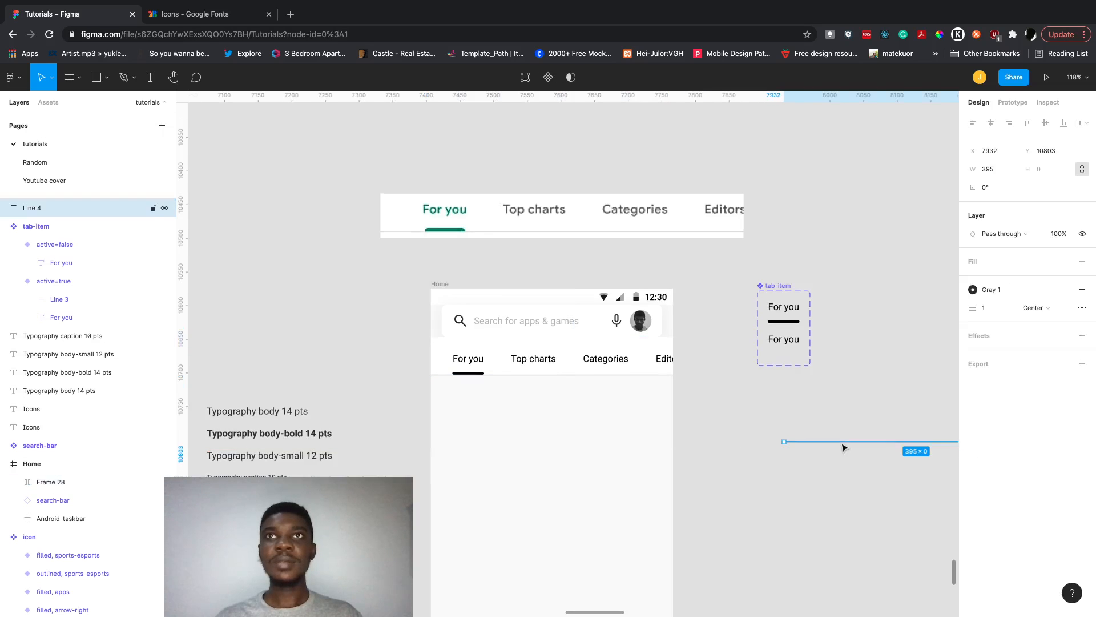
# Examine the "Recommended for you" and "Suggested for you" header strips and app rows in the reference screenshots.
pyautogui.scroll(-5, 844, 445)
pyautogui.hscroll(-9, 844, 449)
pyautogui.scroll(-1, 844, 448)
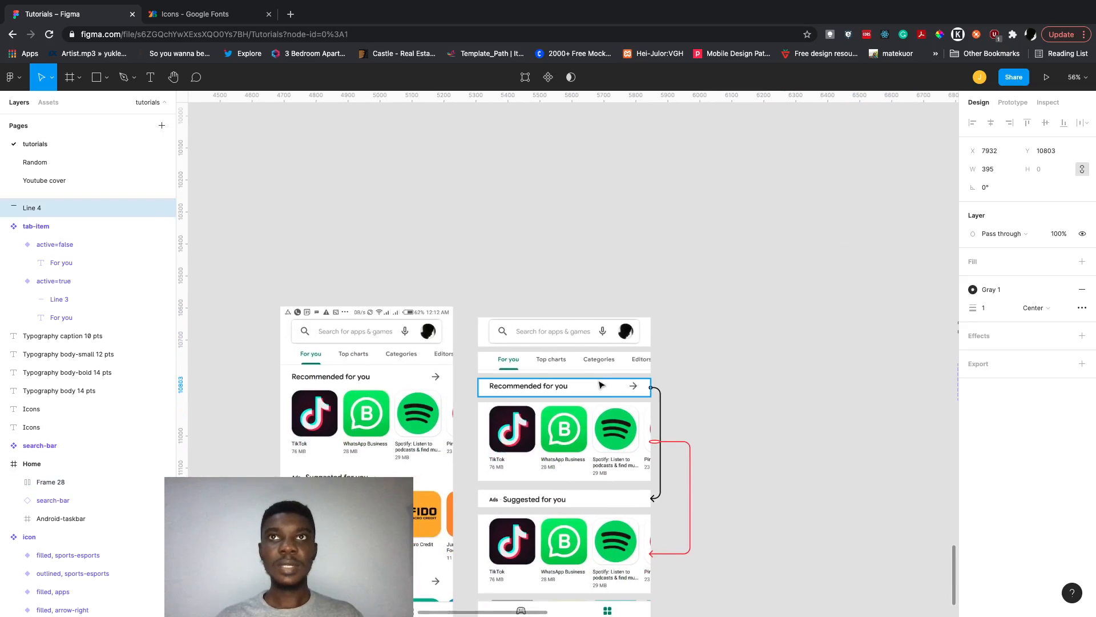
pyautogui.scroll(3, 600, 385)
pyautogui.click(596, 388)
pyautogui.scroll(-3, 588, 391)
pyautogui.hscroll(1, 588, 392)
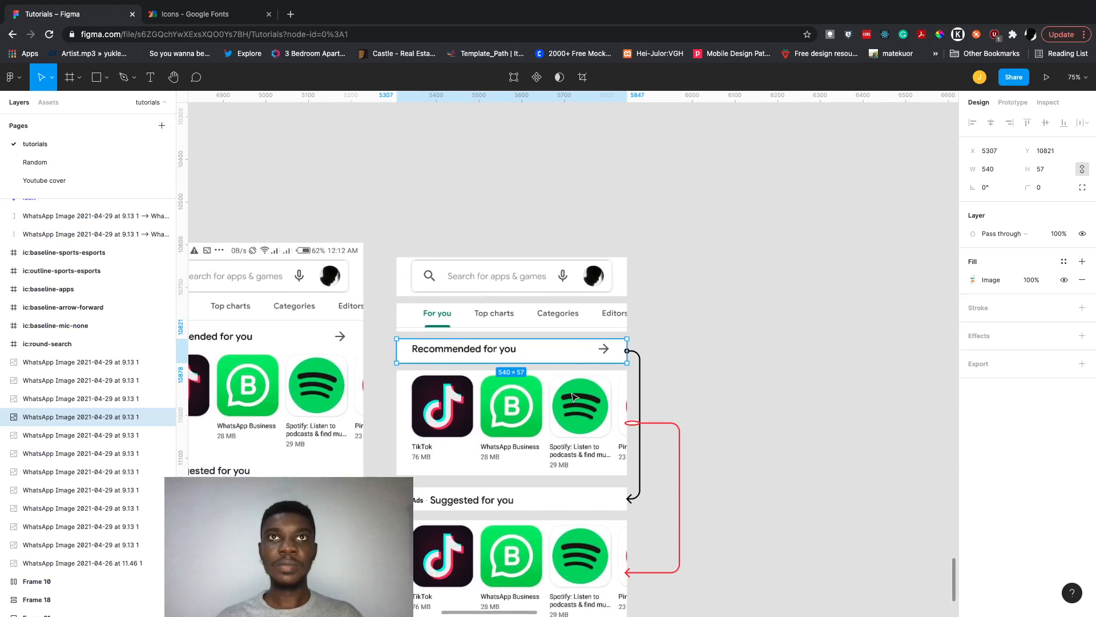
pyautogui.scroll(-2, 571, 411)
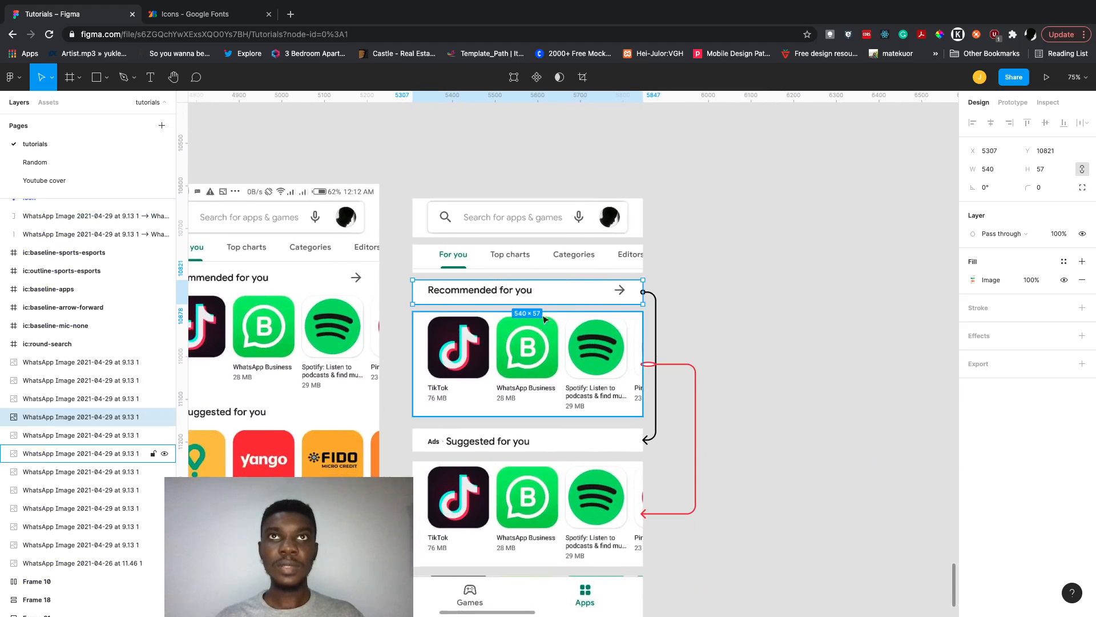
pyautogui.scroll(-2, 559, 468)
pyautogui.hscroll(-3, 558, 468)
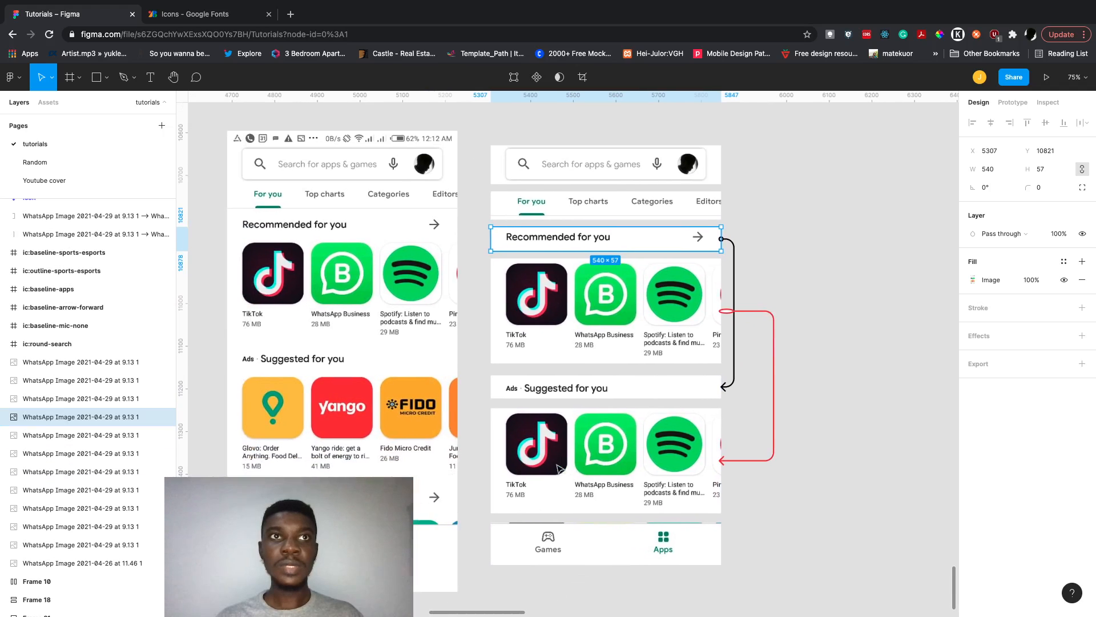
pyautogui.click(546, 394)
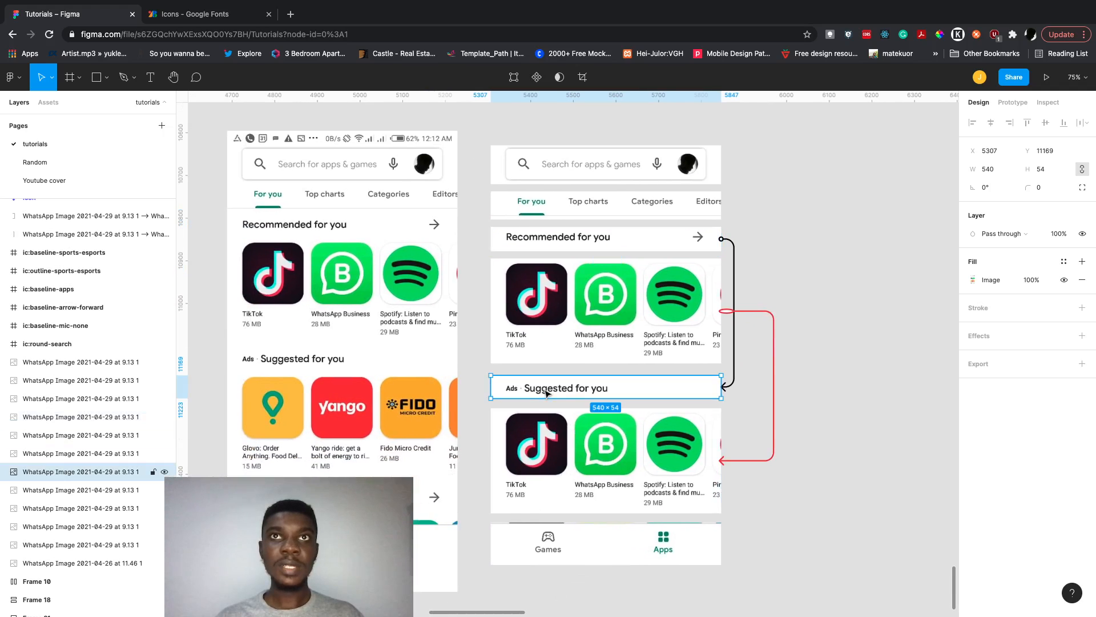
pyautogui.click(563, 244)
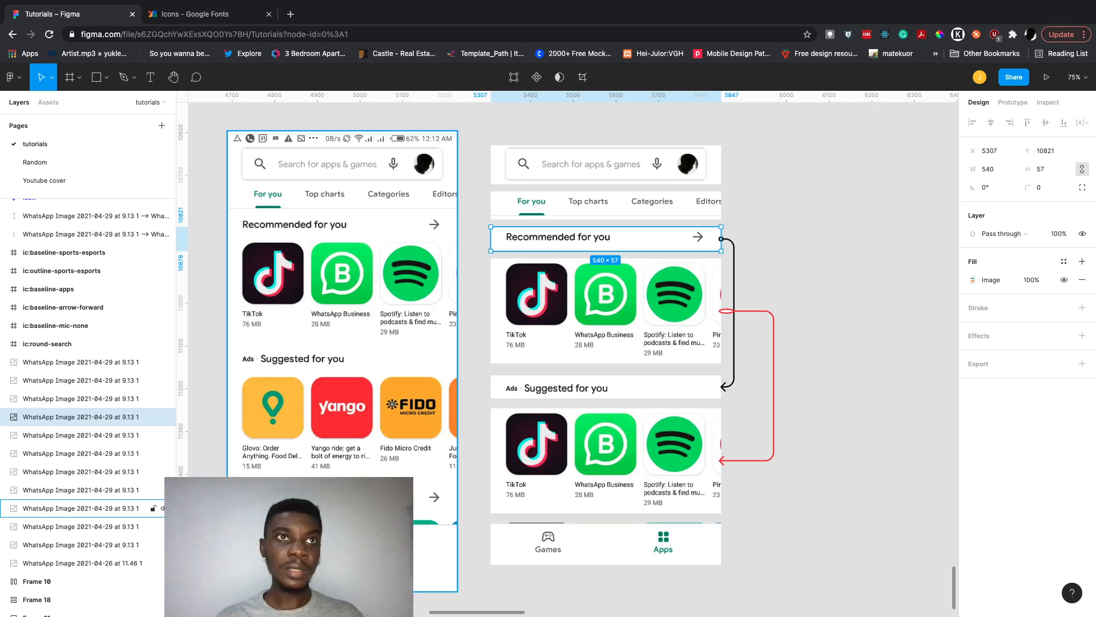
pyautogui.scroll(5, 415, 506)
pyautogui.scroll(-7, 415, 506)
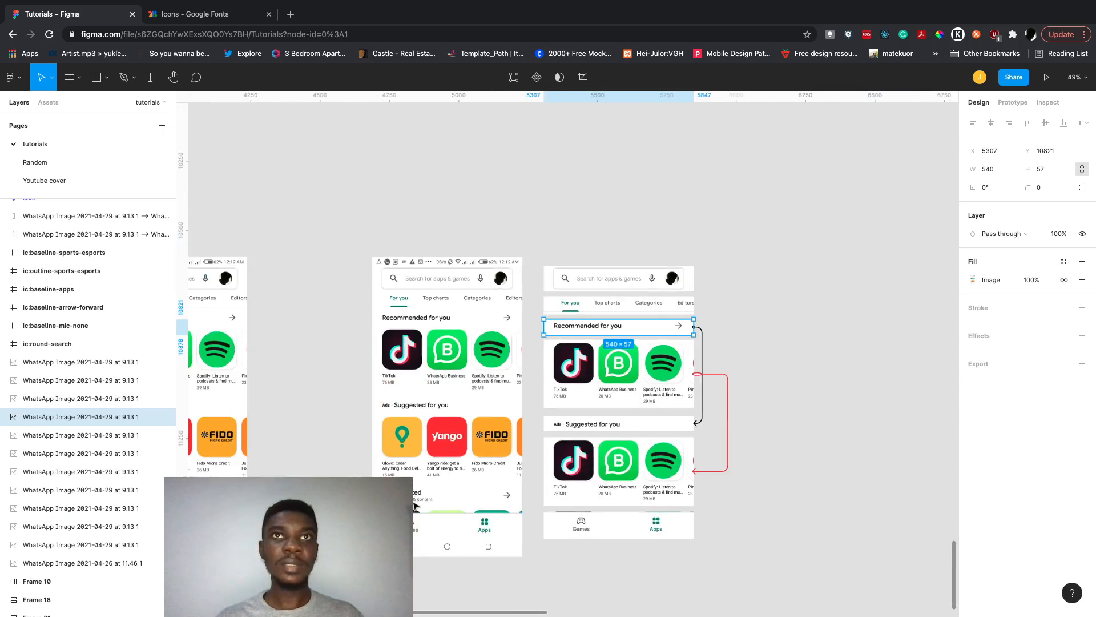
# Duplicate the "Recommended for you" reference header image to just above the Home frame.
pyautogui.hscroll(10, 415, 505)
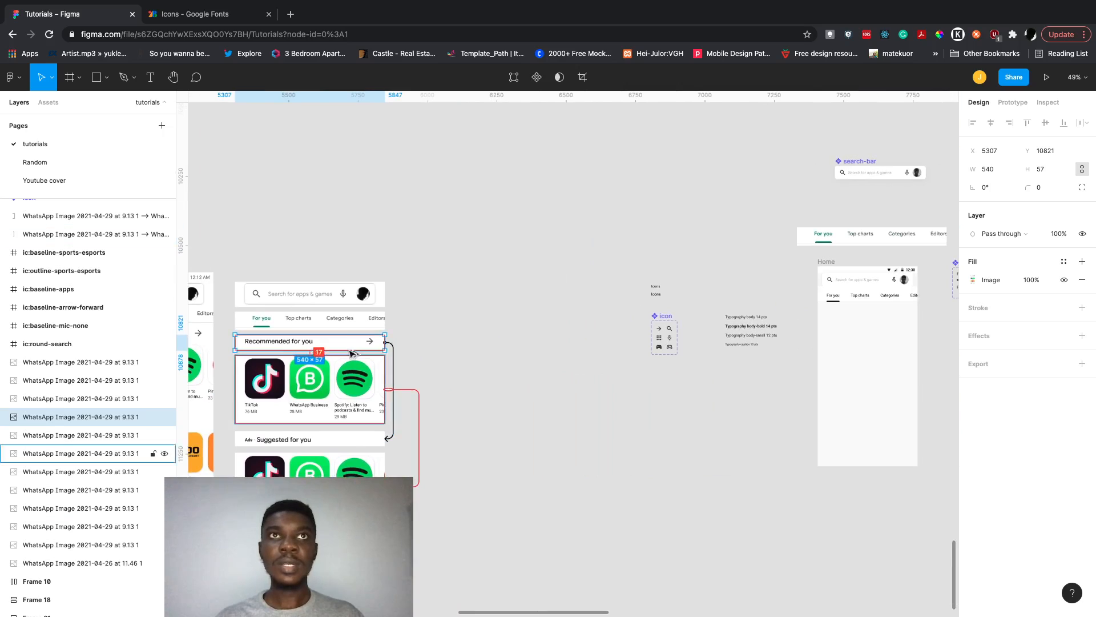
pyautogui.moveTo(352, 353); pyautogui.dragTo(912, 256)
pyautogui.scroll(5, 912, 255)
# Delete the reference tab bar image above the Home frame.
pyautogui.click(851, 219)
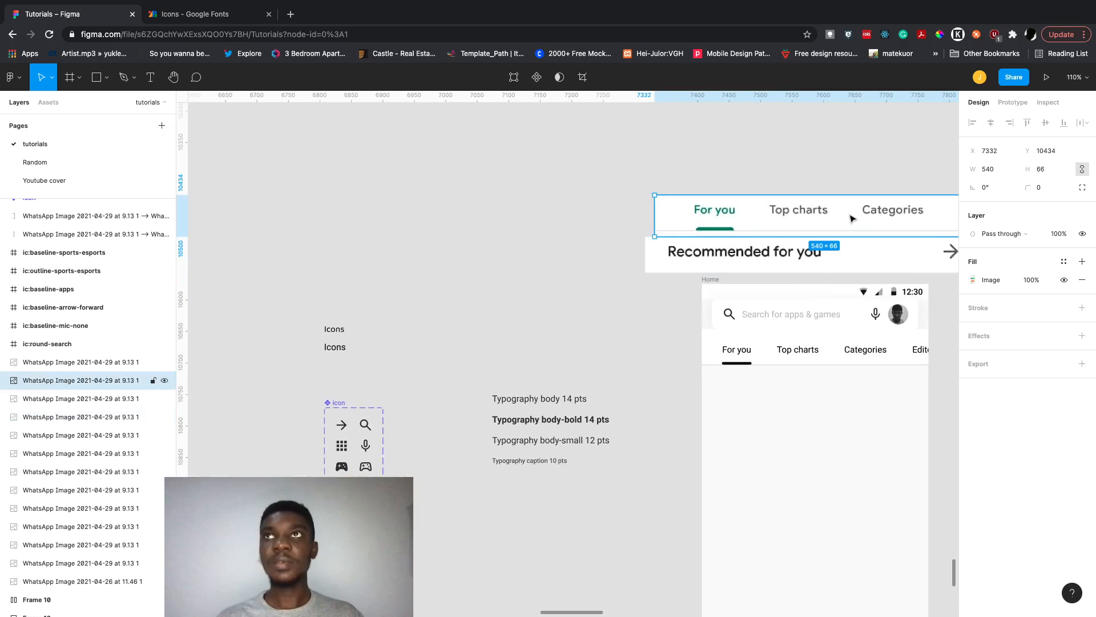
pyautogui.scroll(-6, 852, 218)
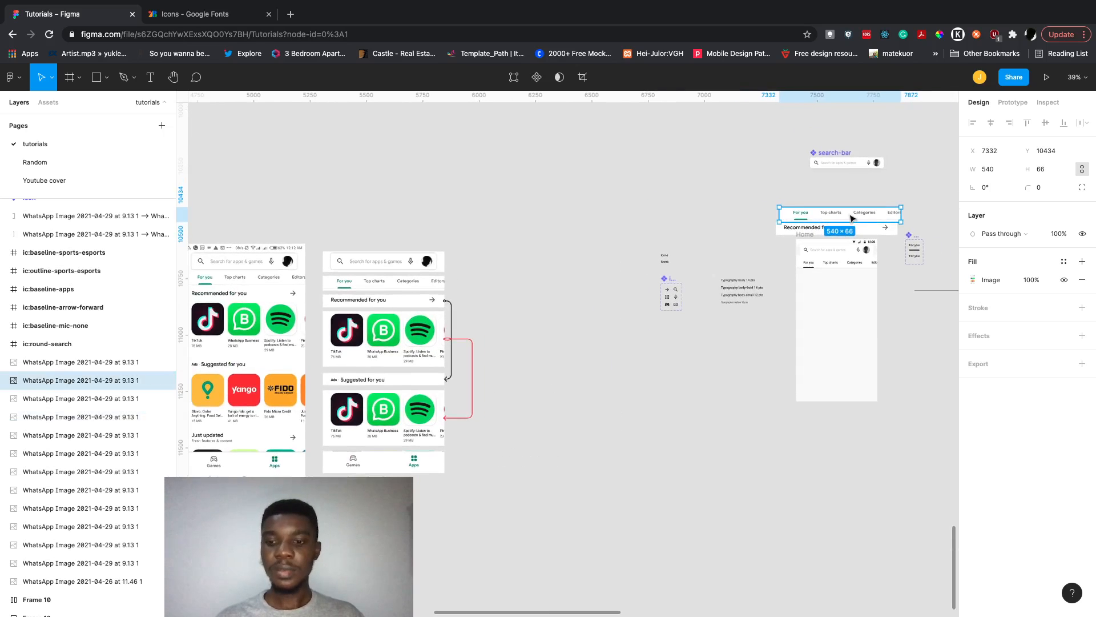
pyautogui.press('Delete')
pyautogui.hscroll(-2, 851, 216)
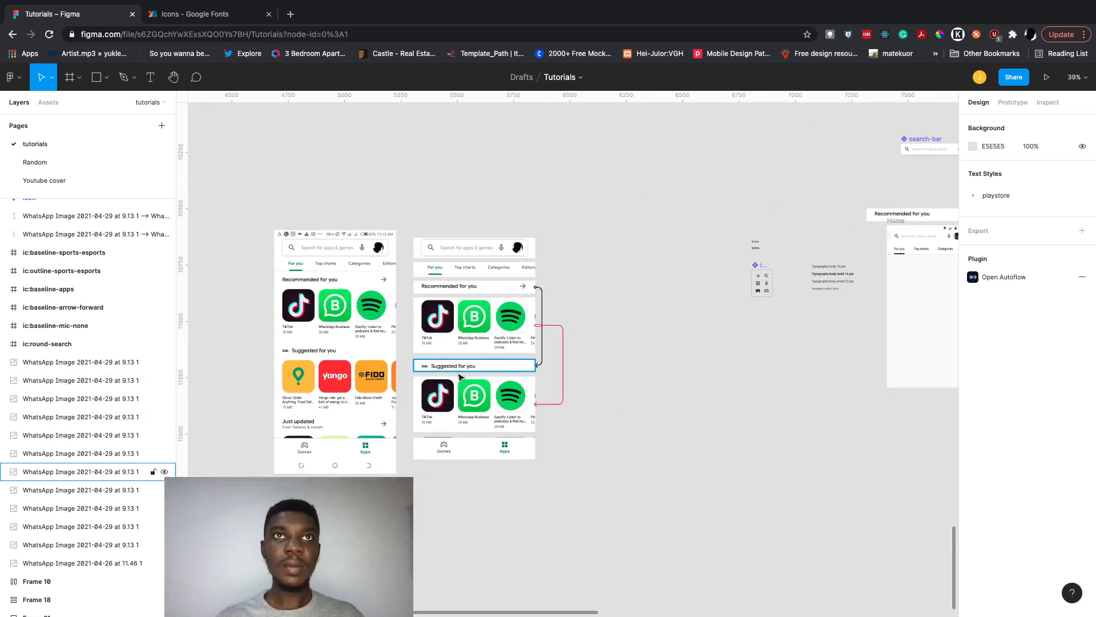
# Duplicate the full Play Store reference screenshot to below the icon component and typography samples, at about X 6804, Y 10974.
pyautogui.hscroll(2, 434, 394)
pyautogui.click(368, 412)
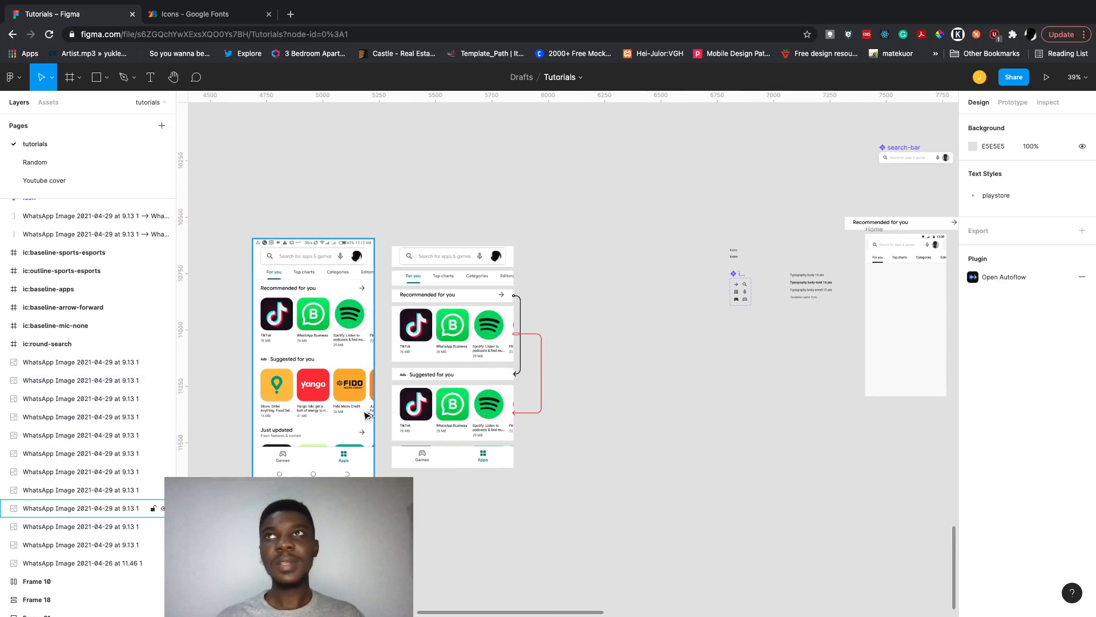
pyautogui.moveTo(368, 412); pyautogui.dragTo(807, 535)
pyautogui.hscroll(2, 813, 537)
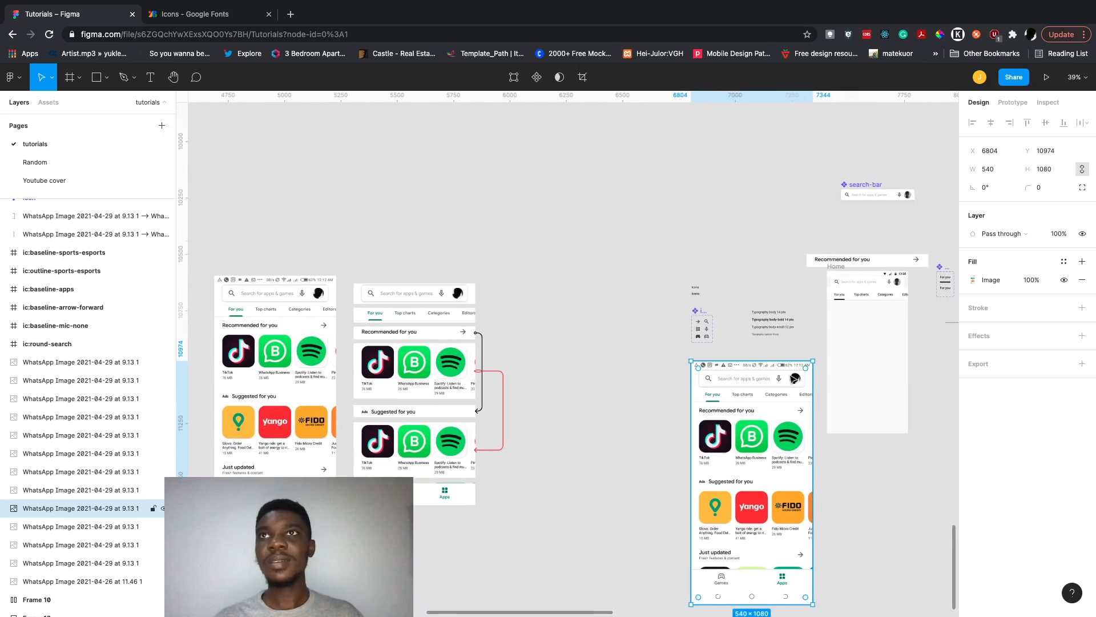
# Move the icon component together with the Icons labels and typography samples farther away from the Home frame, toward the original reference images.
pyautogui.scroll(5, 795, 378)
pyautogui.click(605, 249)
pyautogui.moveTo(803, 342); pyautogui.dragTo(551, 213)
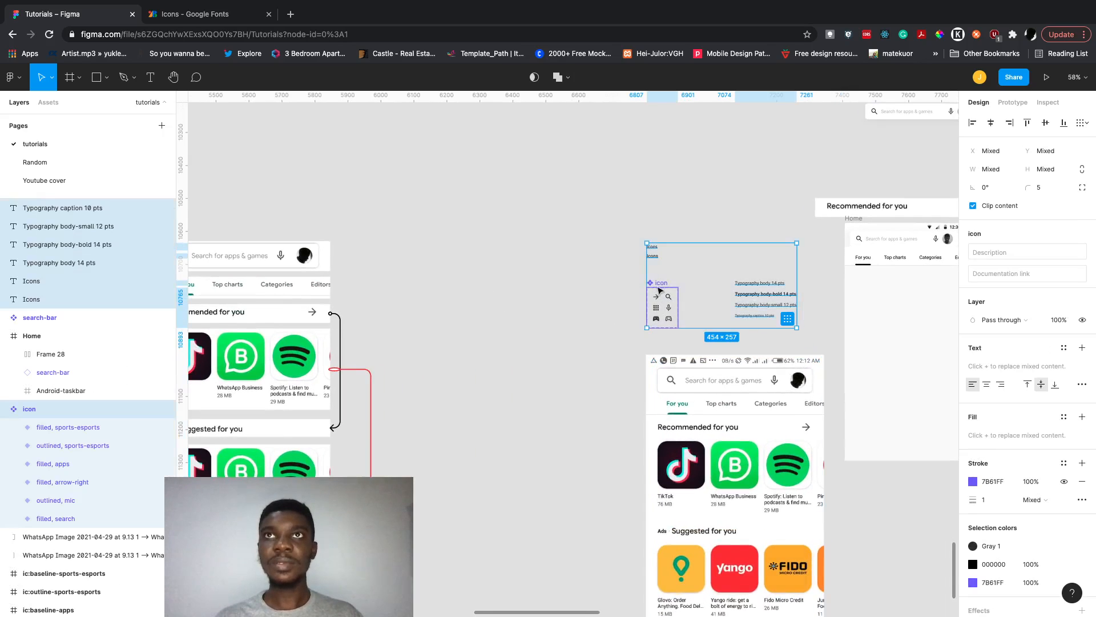
pyautogui.moveTo(659, 292); pyautogui.dragTo(409, 301)
# Move the duplicated screenshot beside the Home frame at X 6754, Y 10500, and delete the "Recommended for you" header image above the frame.
pyautogui.moveTo(762, 431); pyautogui.dragTo(745, 274)
pyautogui.hscroll(2, 745, 274)
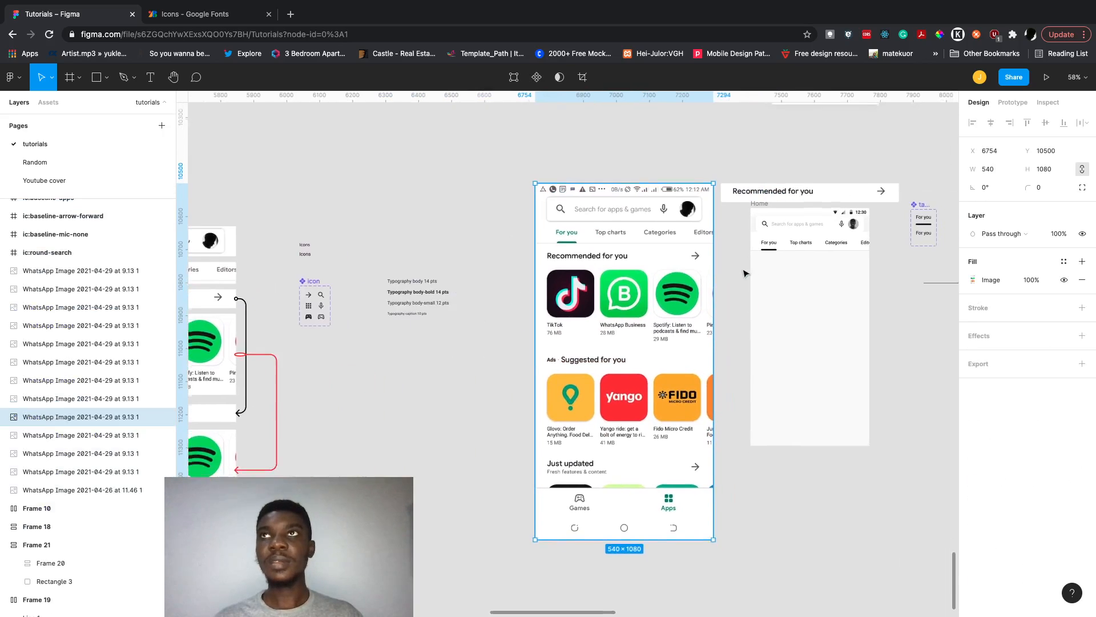
pyautogui.hscroll(3, 745, 273)
pyautogui.click(714, 213)
pyautogui.press('Delete')
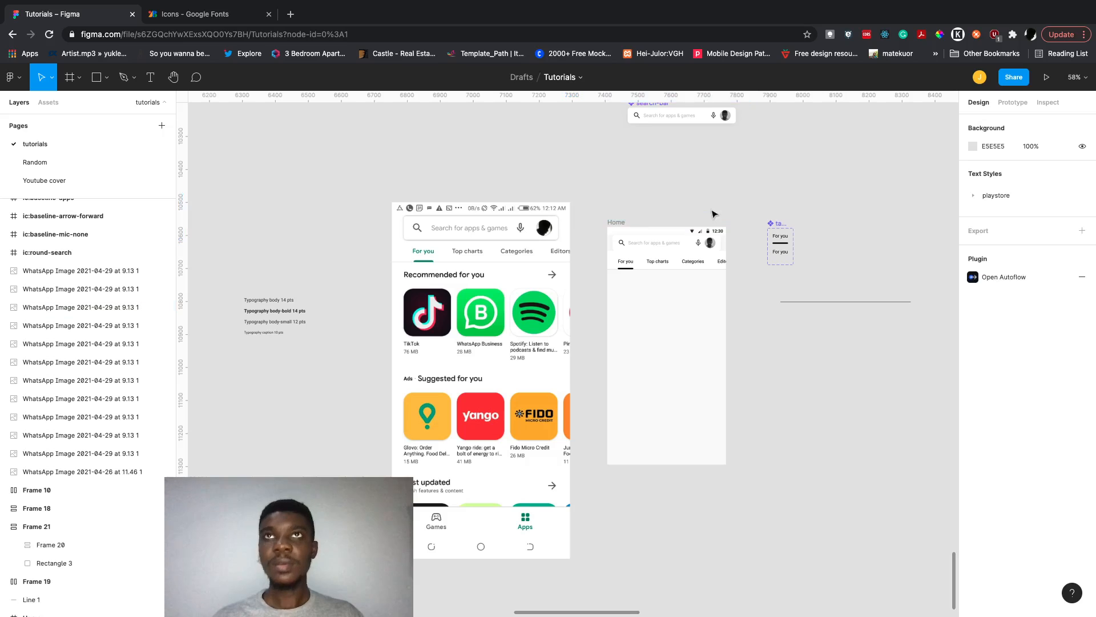
# Reposition the reference screenshot beside the Home frame to X 6805, Y 10551.
pyautogui.scroll(5, 713, 213)
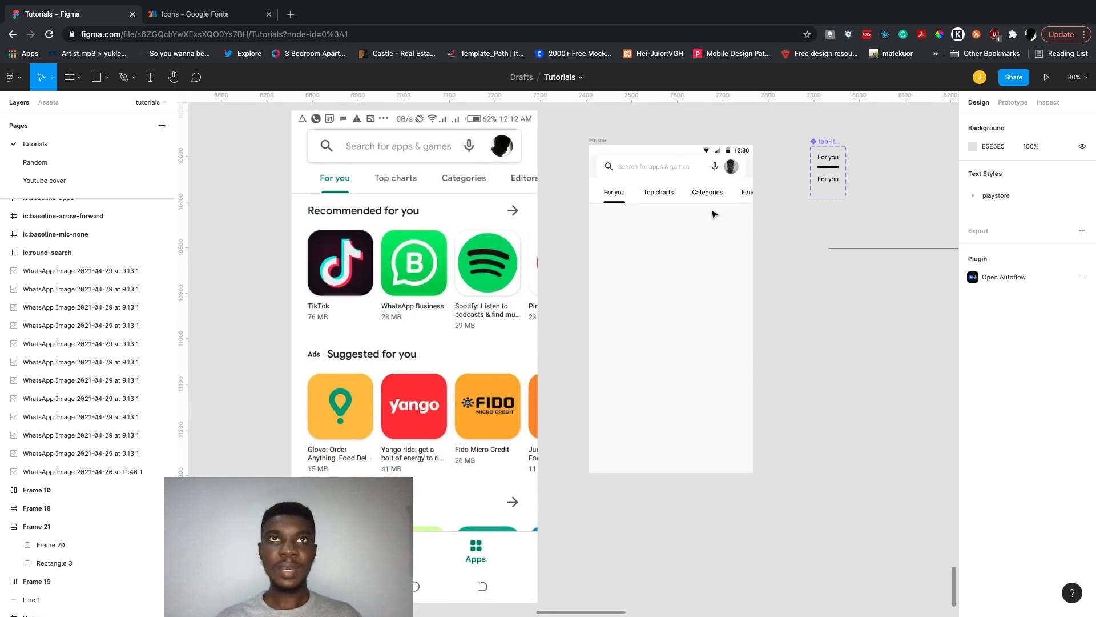
pyautogui.click(482, 269)
pyautogui.moveTo(483, 269); pyautogui.dragTo(504, 291)
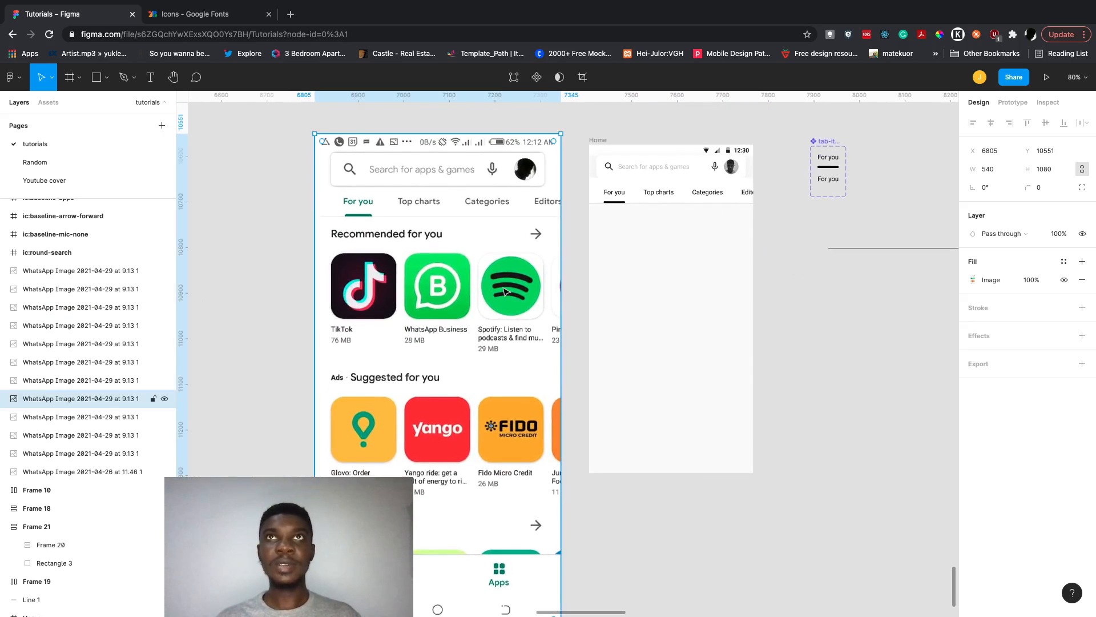
pyautogui.scroll(-1, 505, 291)
pyautogui.hscroll(1, 505, 291)
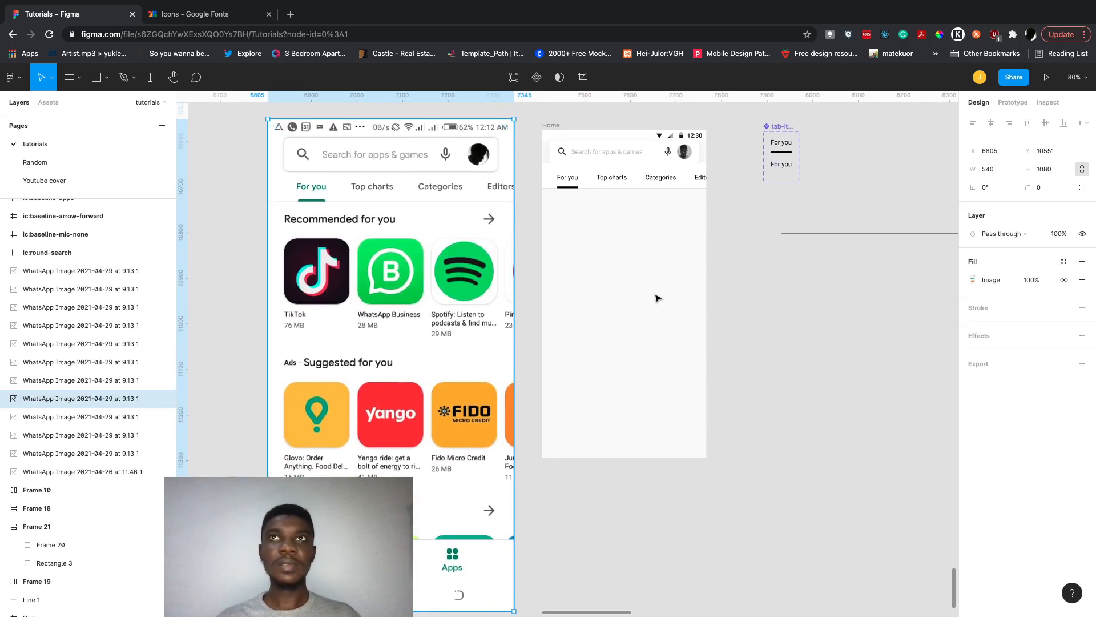
# Delete the loose horizontal line below the tab-item component.
pyautogui.hscroll(2, 655, 296)
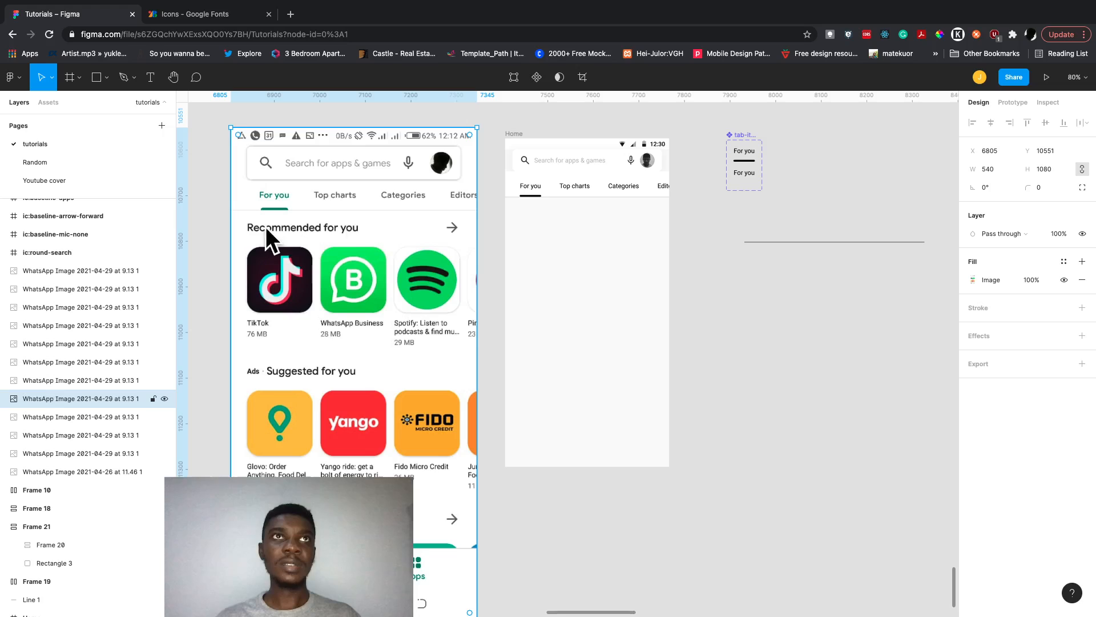
pyautogui.click(826, 295)
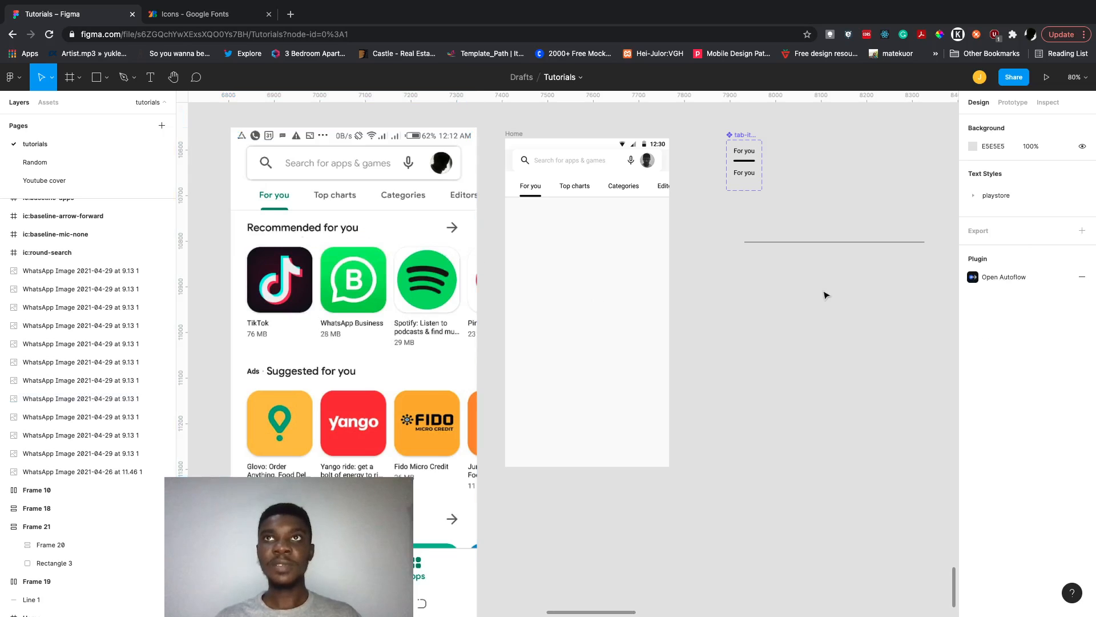
pyautogui.click(815, 241)
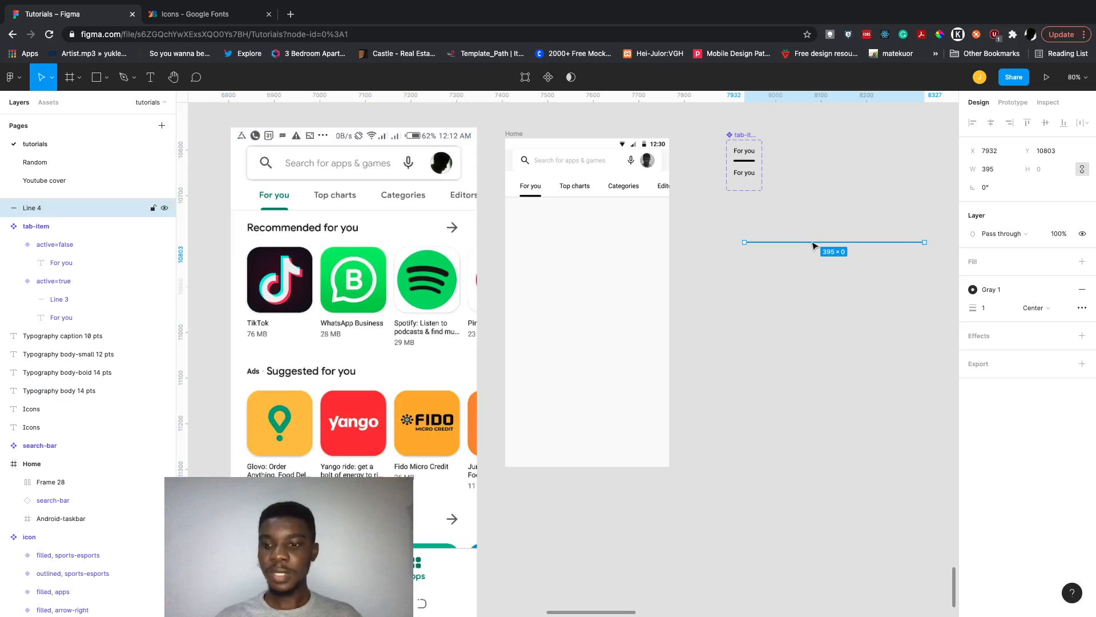
pyautogui.press('Delete')
pyautogui.scroll(3, 815, 246)
pyautogui.scroll(-4, 728, 223)
pyautogui.scroll(2, 728, 223)
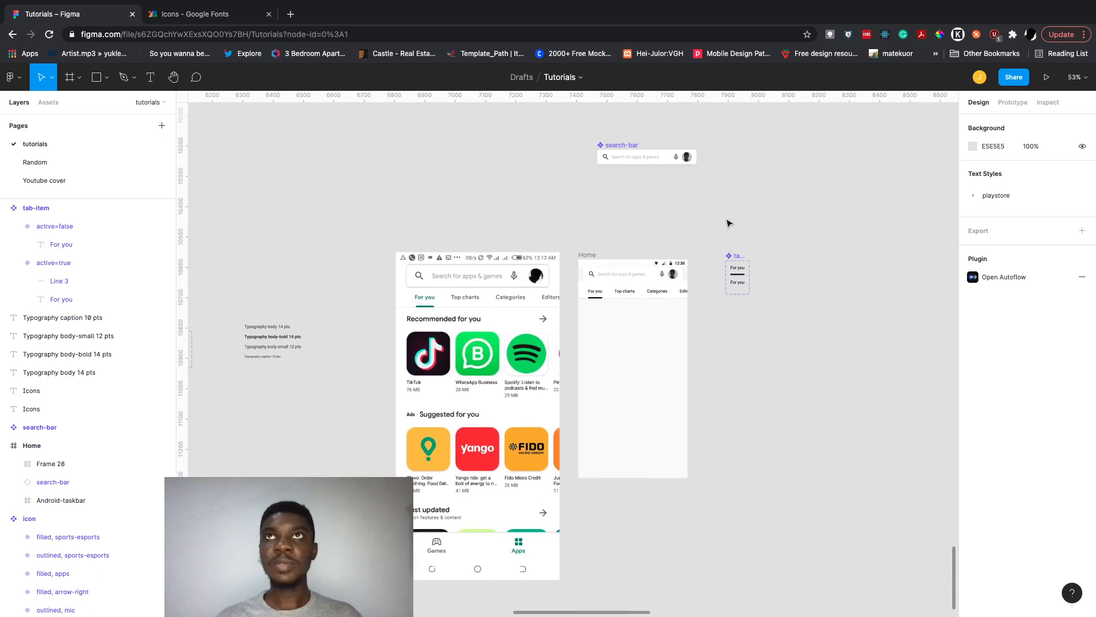
# Move the tab-item component set directly beneath the search-bar component, aligned with its left edge.
pyautogui.moveTo(737, 254); pyautogui.dragTo(609, 179)
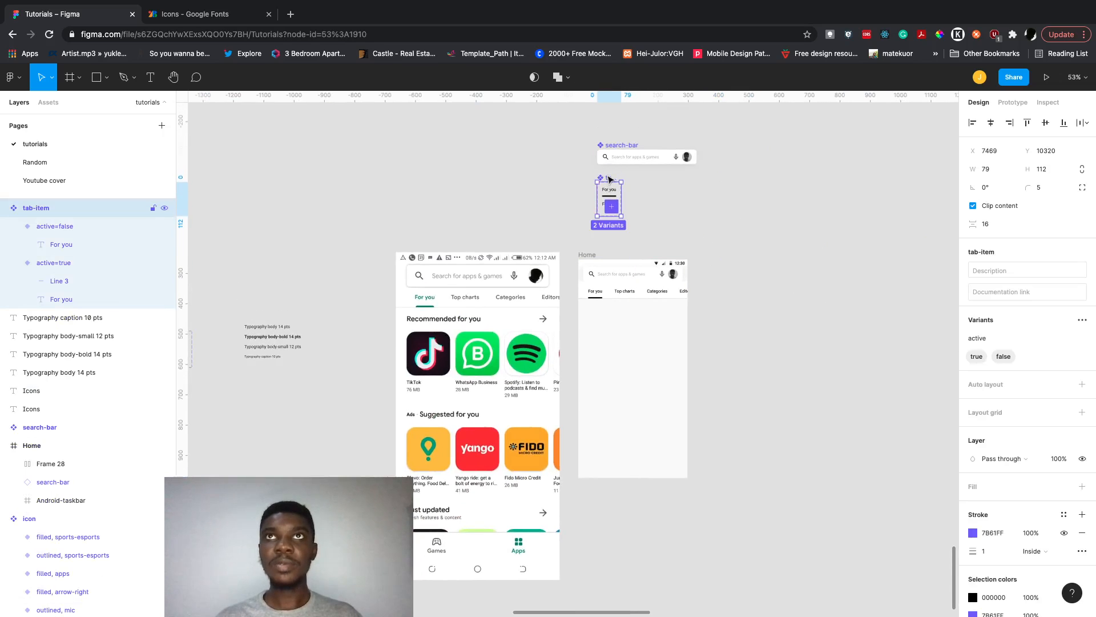
pyautogui.scroll(3, 681, 323)
pyautogui.click(783, 295)
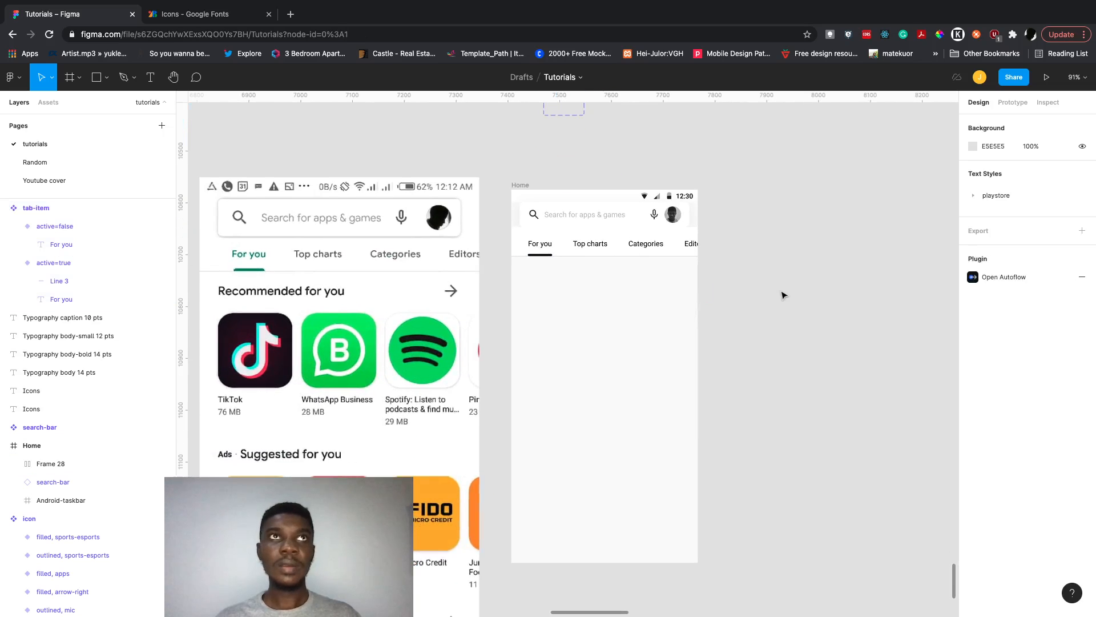
# Set the Home frame's fill color to FFFFFF.
pyautogui.click(522, 184)
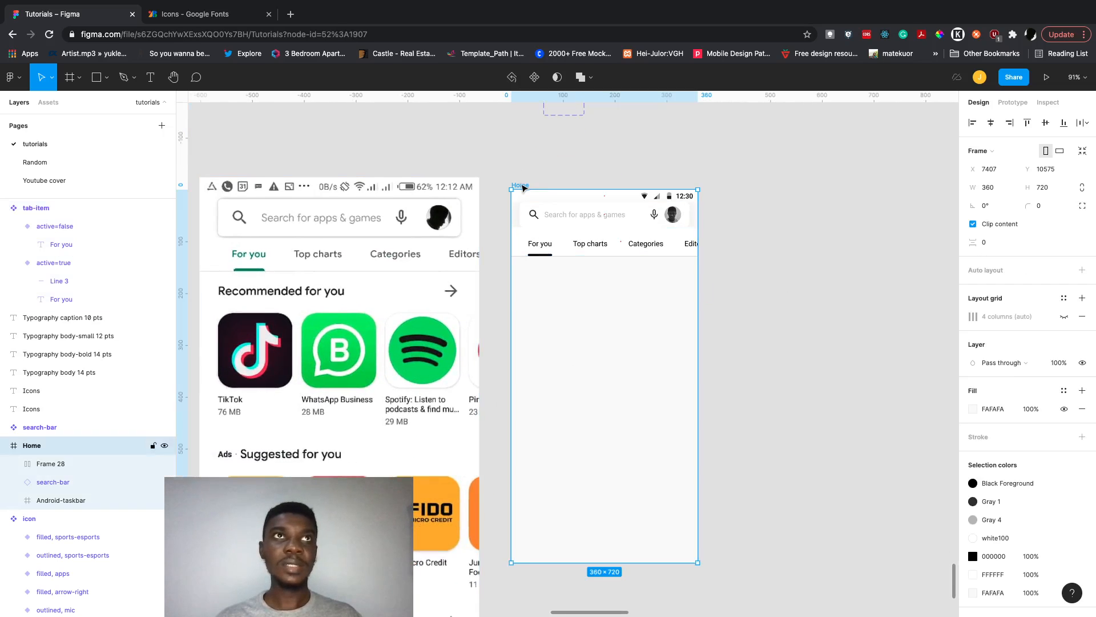
pyautogui.click(1005, 408)
pyautogui.write('FFFFFF')
pyautogui.press('Return')
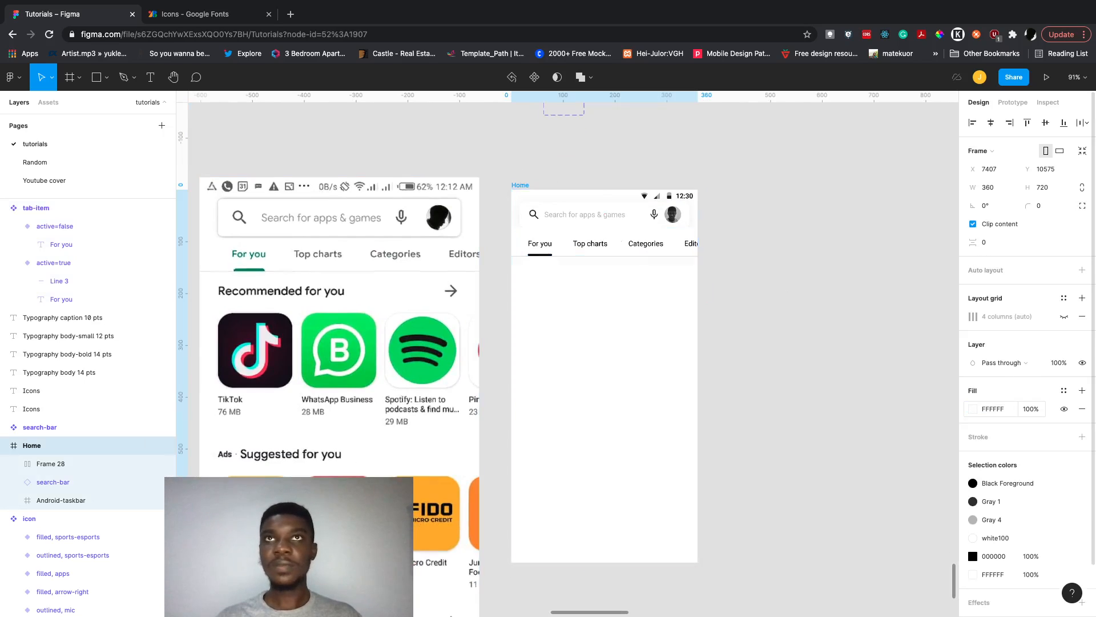
pyautogui.click(772, 404)
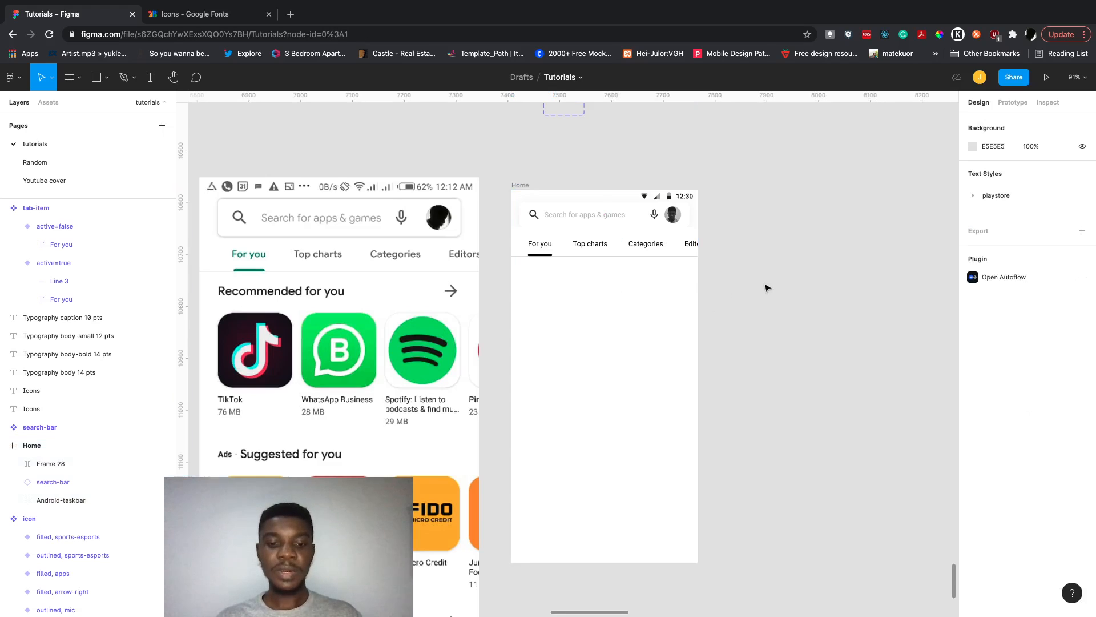
pyautogui.press('r')
pyautogui.click(538, 291)
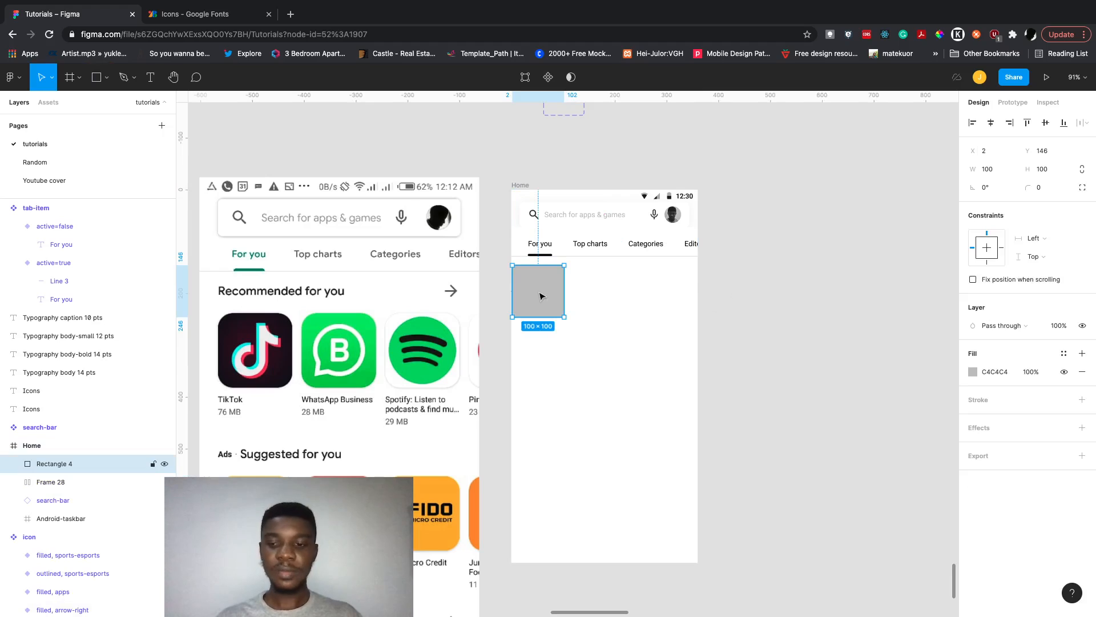
pyautogui.hotkey('ctrl', 'z')
# Add a text layer reading "Recommended for you" on the canvas beside the Home frame.
pyautogui.press('t')
pyautogui.click(724, 293)
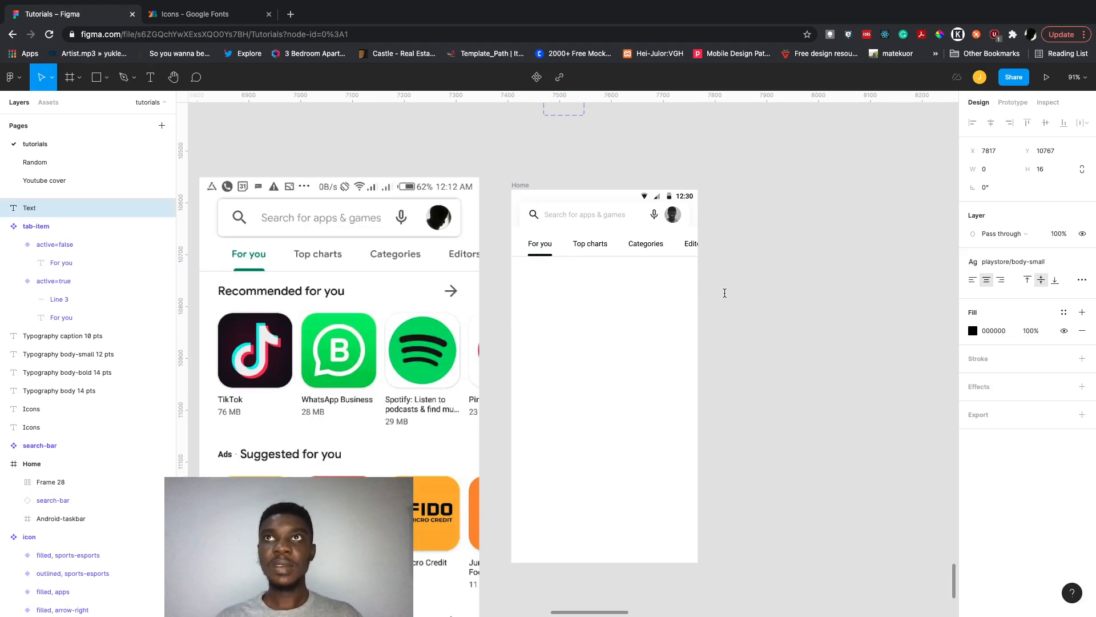
pyautogui.write('Recomm')
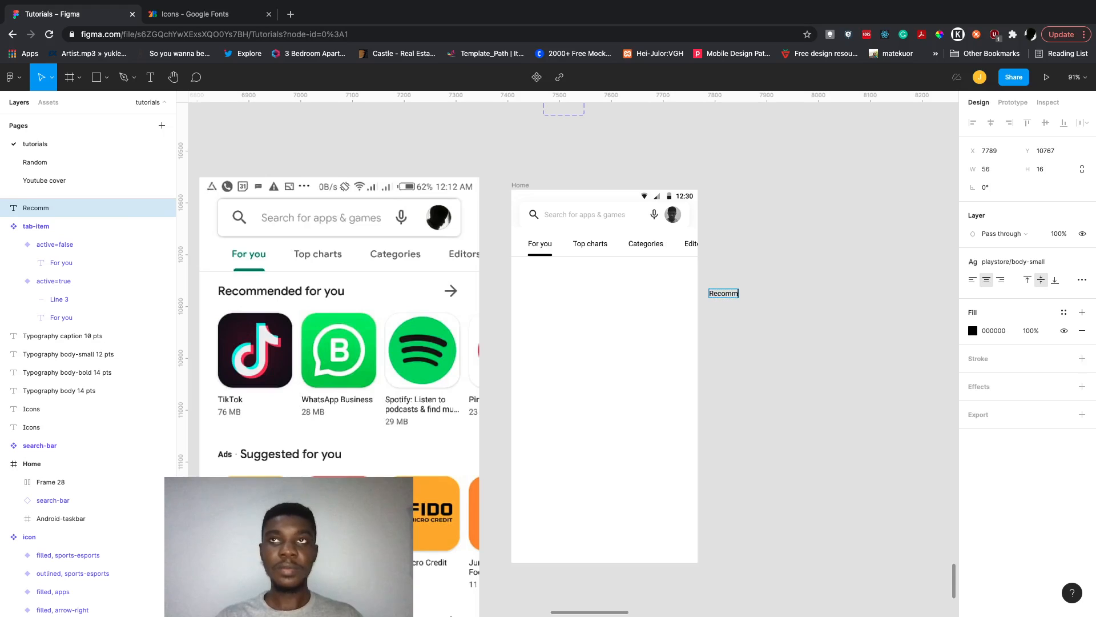
pyautogui.write('ended f')
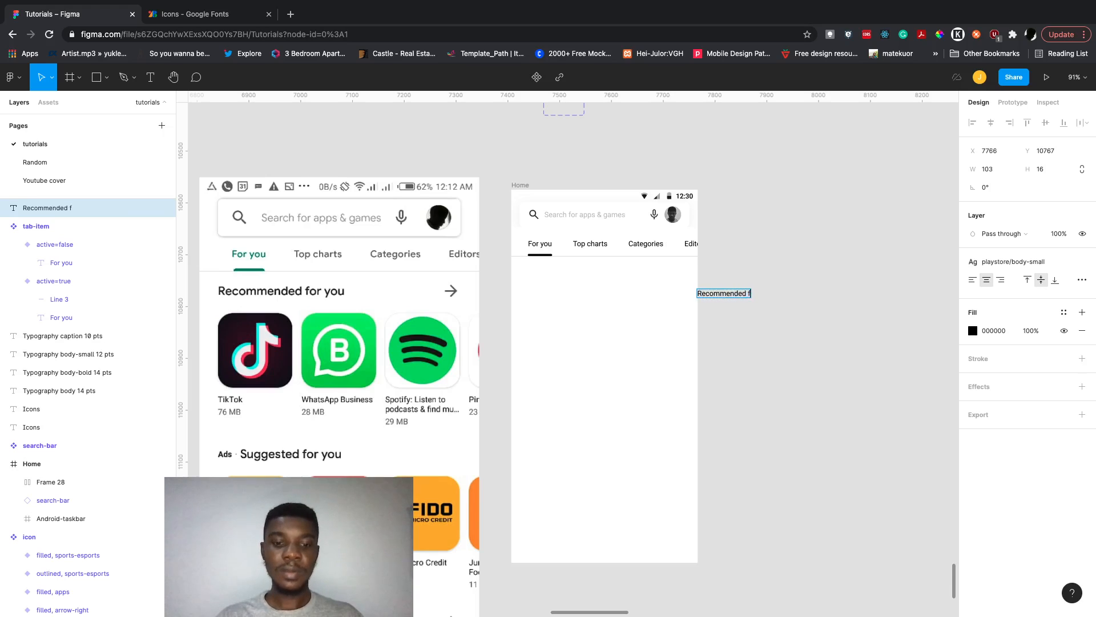
pyautogui.write('or you')
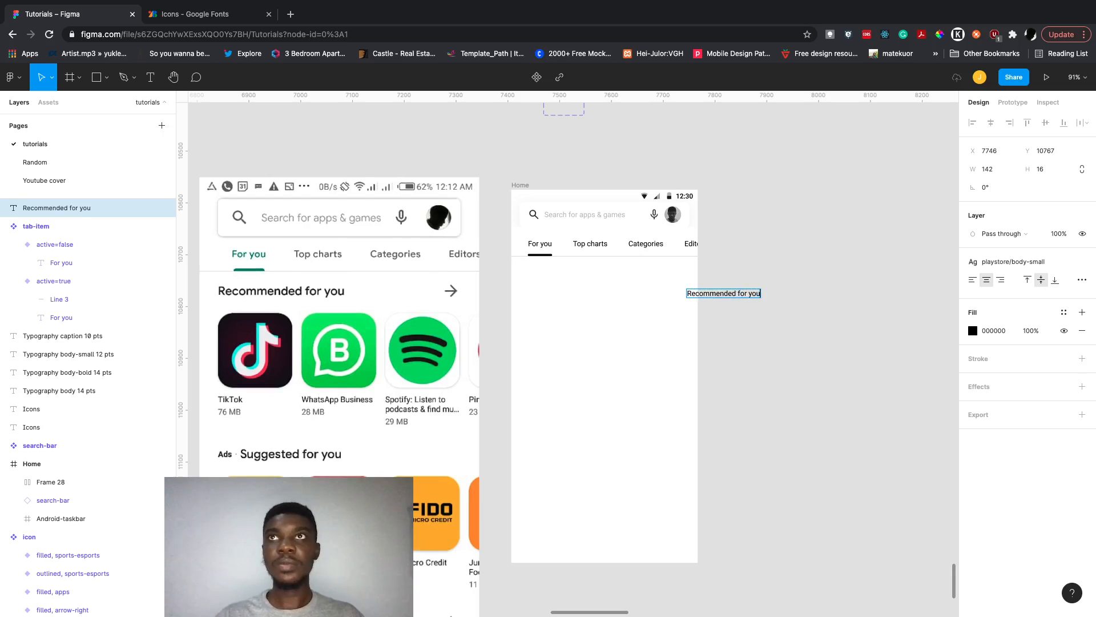
pyautogui.press('Escape')
# Apply the playstore body-bold text style to the "Recommended for you" text.
pyautogui.click(1022, 262)
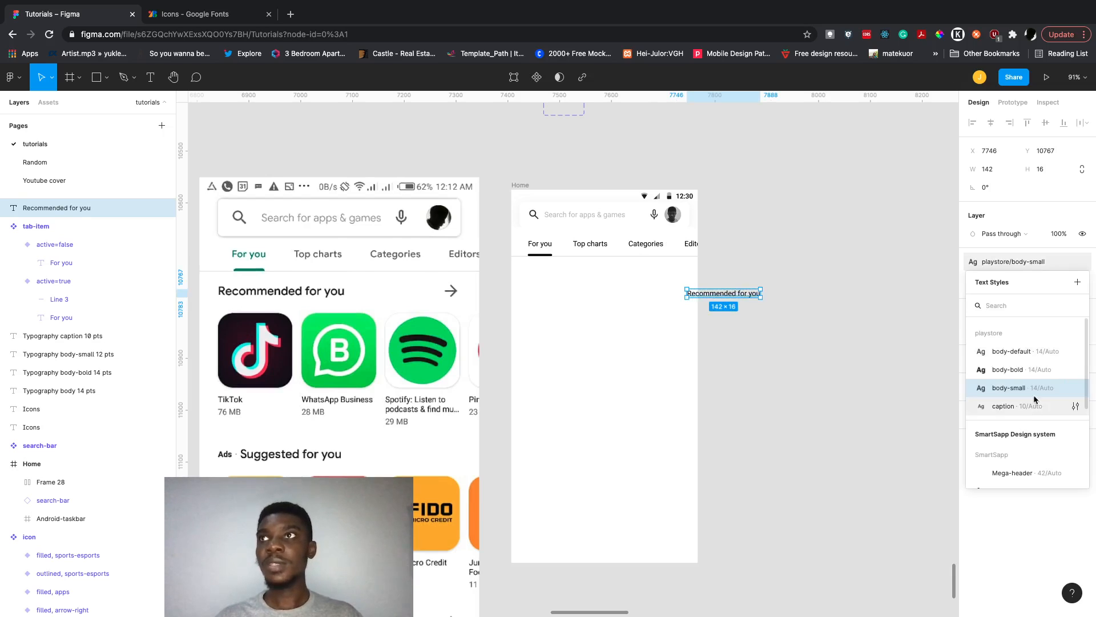
pyautogui.press('Escape')
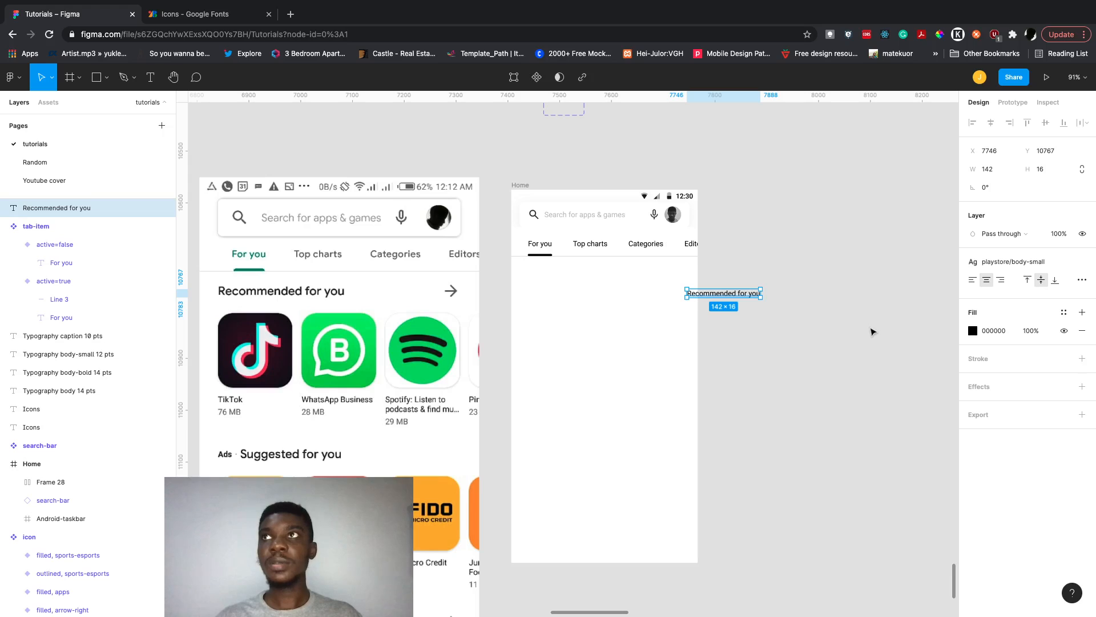
pyautogui.click(1031, 267)
pyautogui.click(1038, 366)
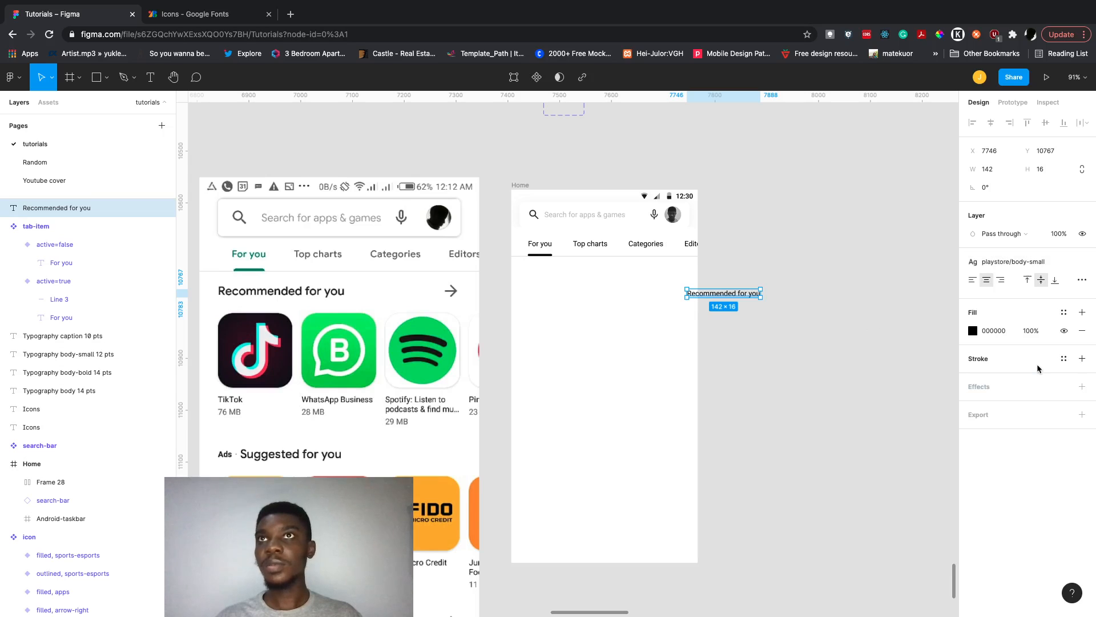
pyautogui.click(882, 294)
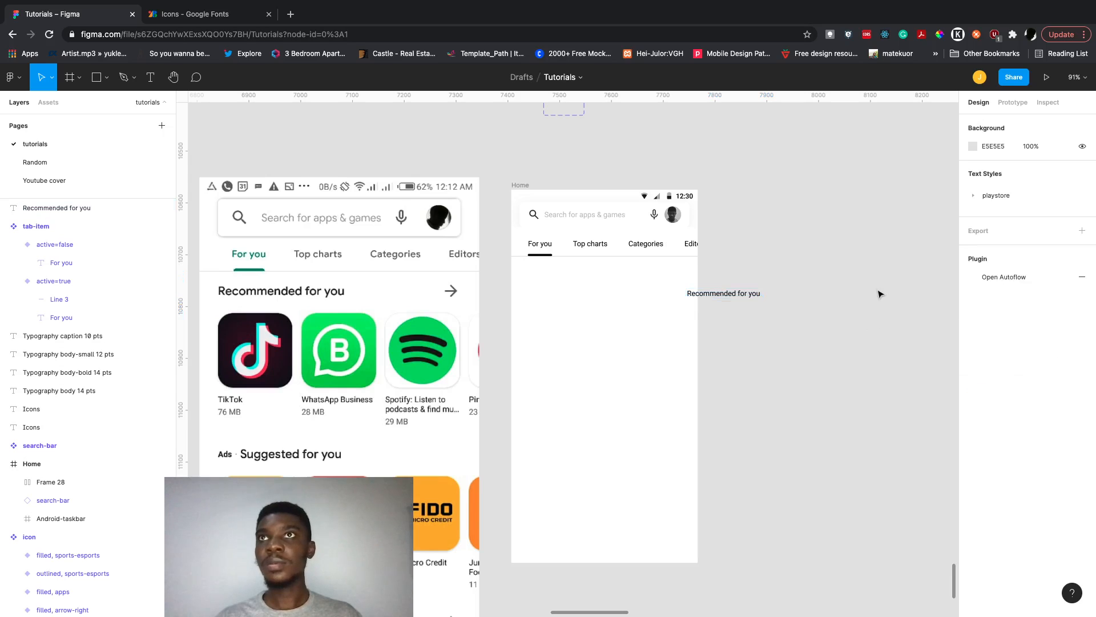
pyautogui.click(732, 294)
pyautogui.click(1021, 262)
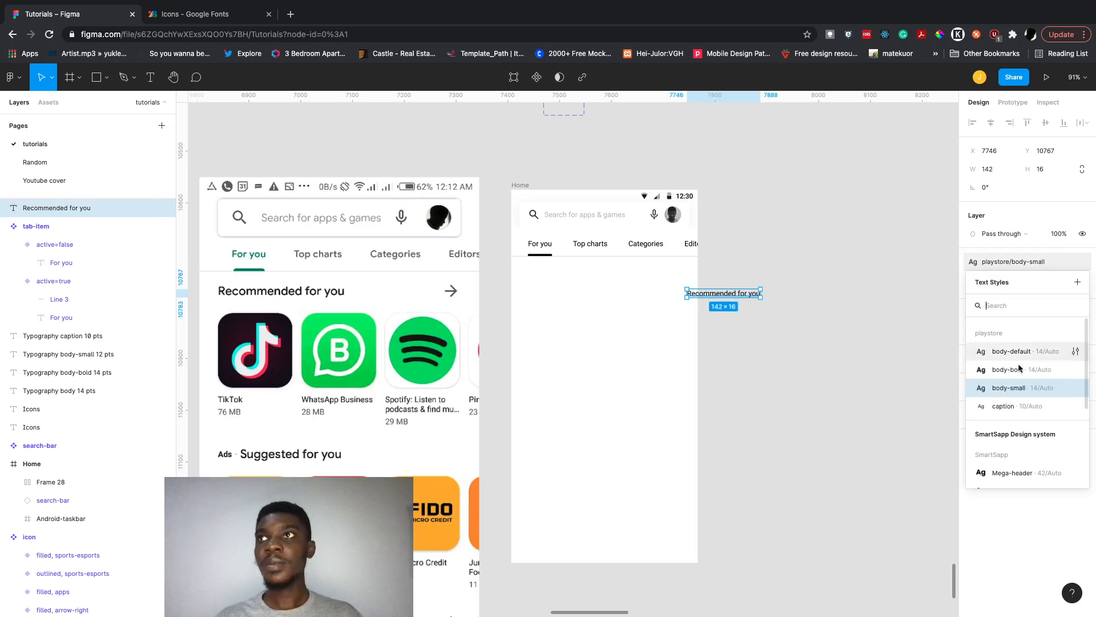
pyautogui.click(992, 372)
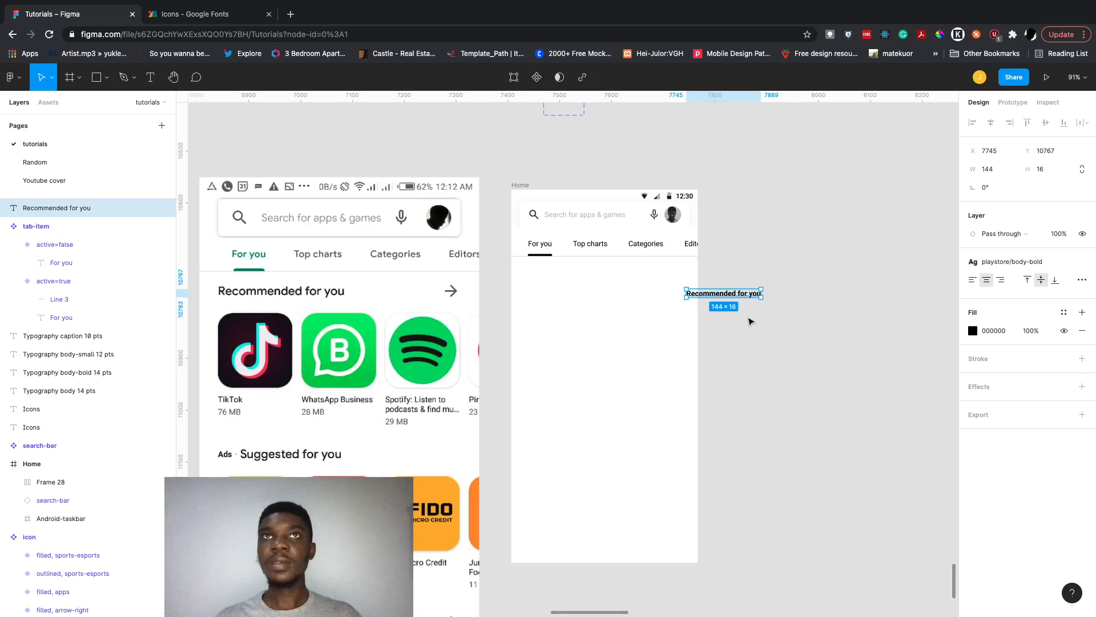
# Move the "Recommended for you" text clear of the Home frame onto the empty canvas to its right.
pyautogui.click(750, 320)
pyautogui.moveTo(740, 298); pyautogui.dragTo(806, 301)
pyautogui.scroll(3, 807, 301)
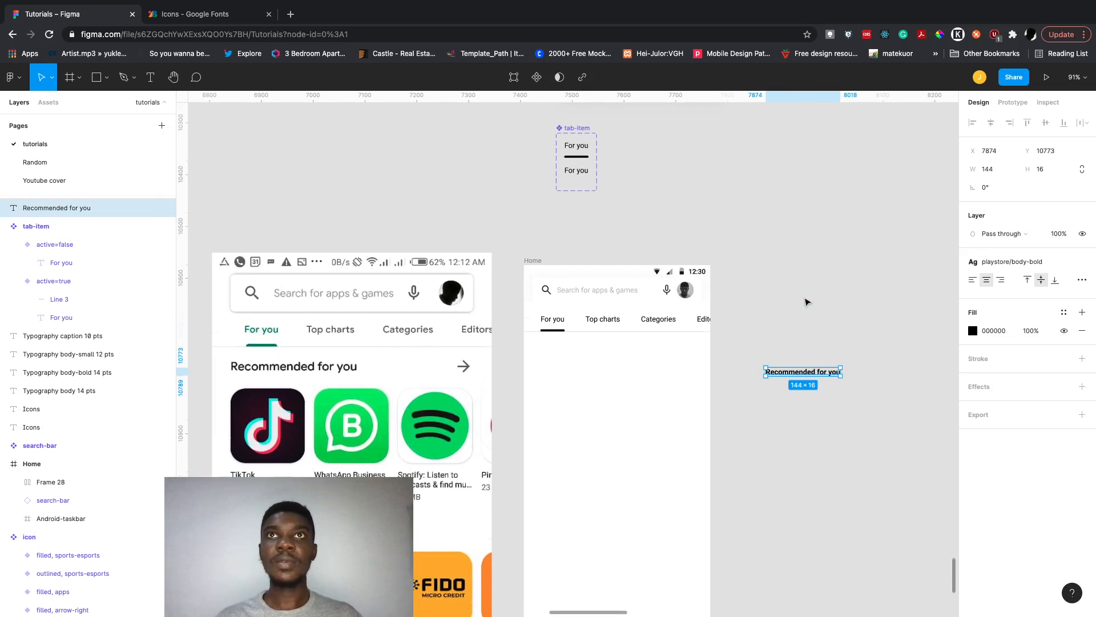
# Insert the filled arrow-right icon component and place it to the right of the "Recommended for you" text, vertically centered with it.
pyautogui.scroll(-1, 807, 301)
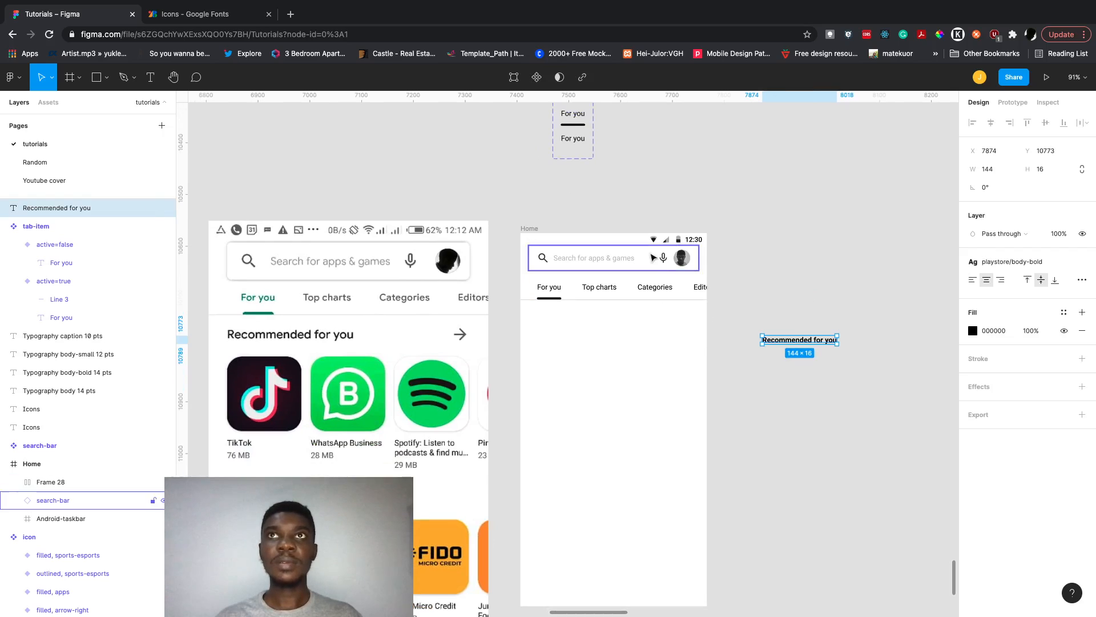
pyautogui.click(48, 103)
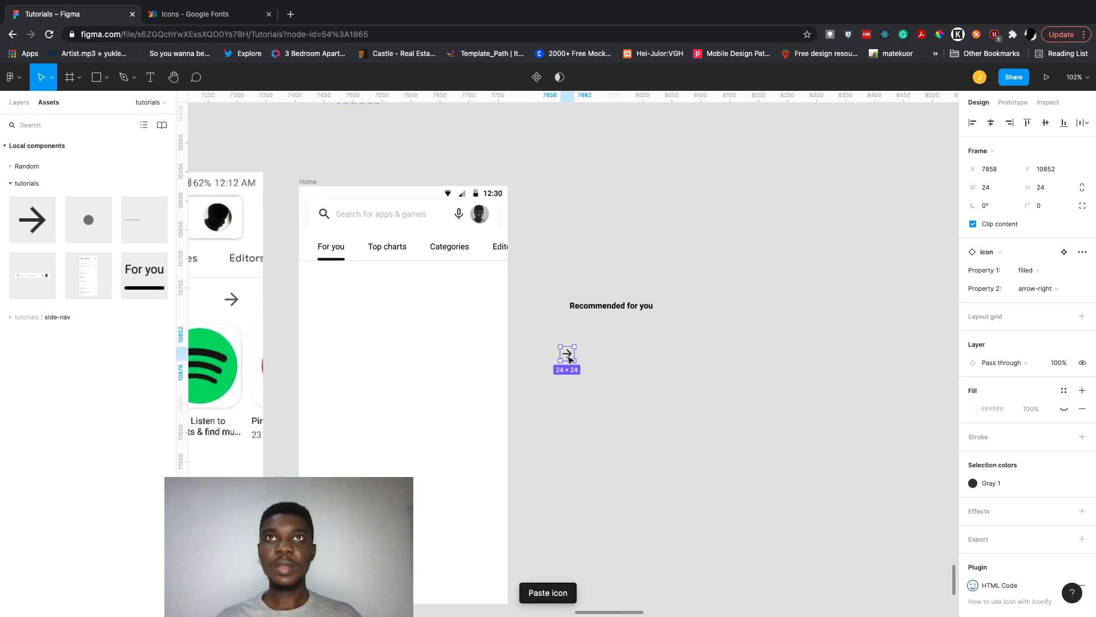
pyautogui.moveTo(567, 354); pyautogui.dragTo(714, 305)
# Wrap the "Recommended for you" text and the arrow icon together in an auto layout frame.
pyautogui.click(770, 365)
pyautogui.moveTo(771, 365); pyautogui.dragTo(558, 280)
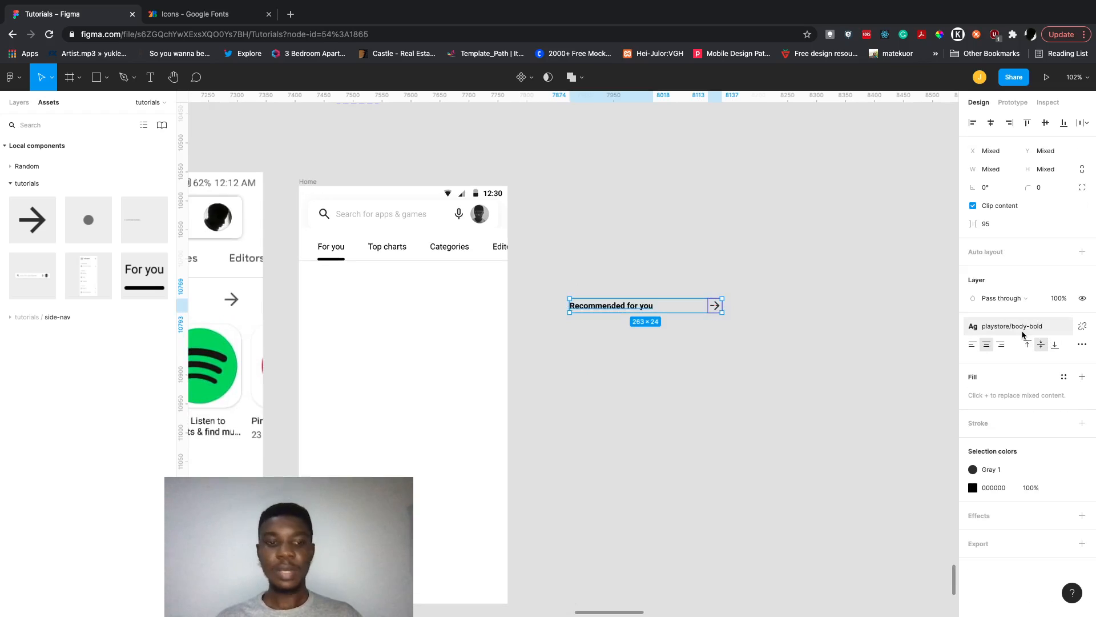
pyautogui.hotkey('shift', 'a')
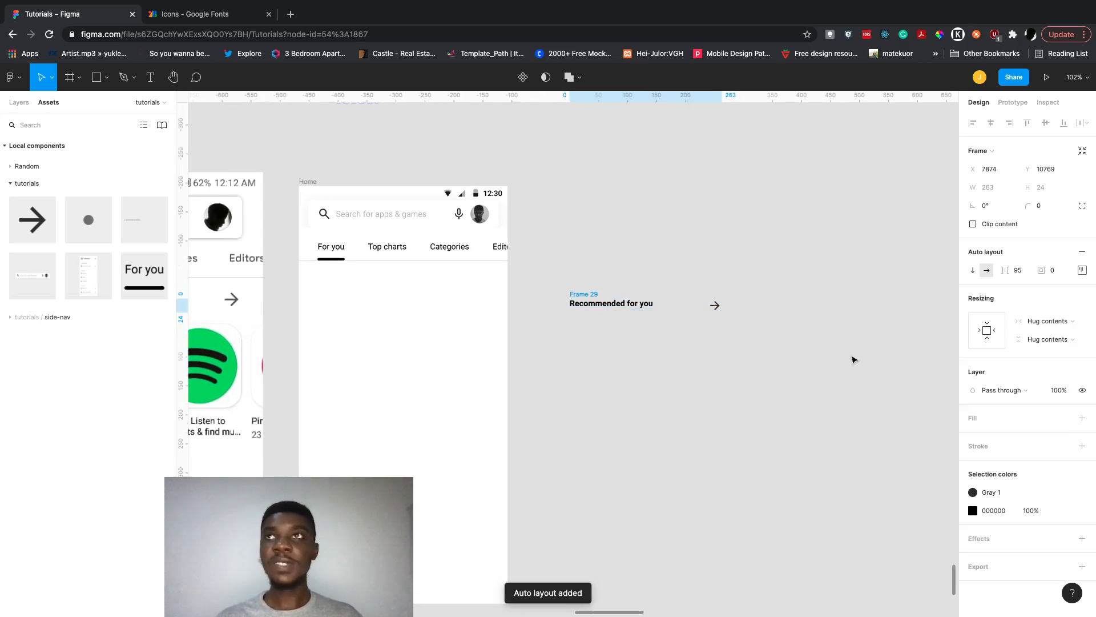
# Set the heading frame's auto layout spacing mode to Space between and center its items vertically.
pyautogui.click(1082, 270)
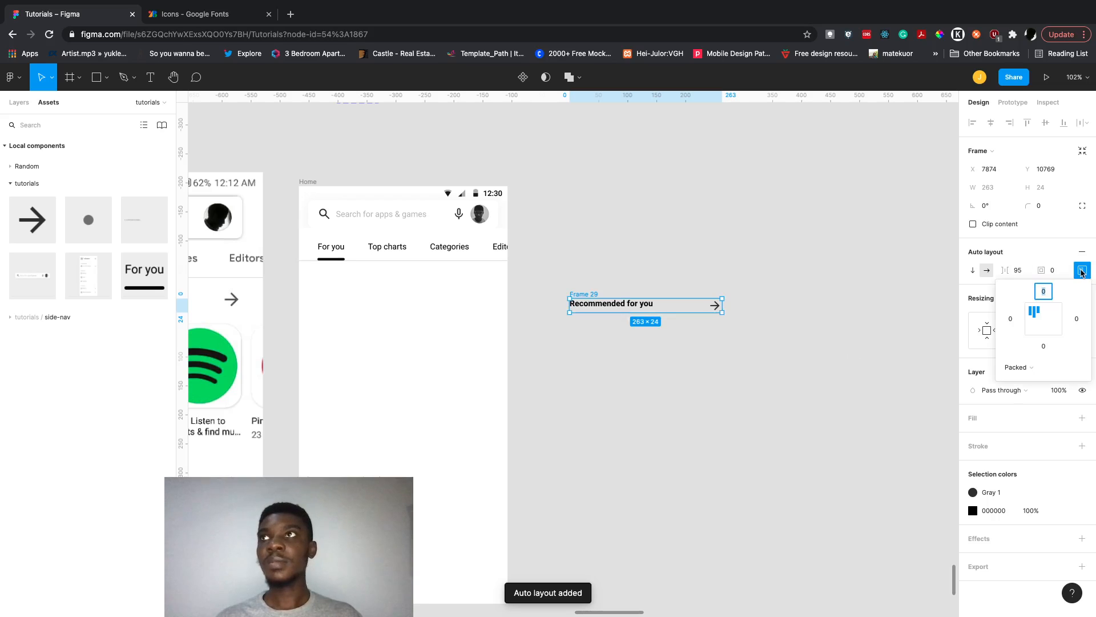
pyautogui.click(1039, 374)
pyautogui.click(1022, 379)
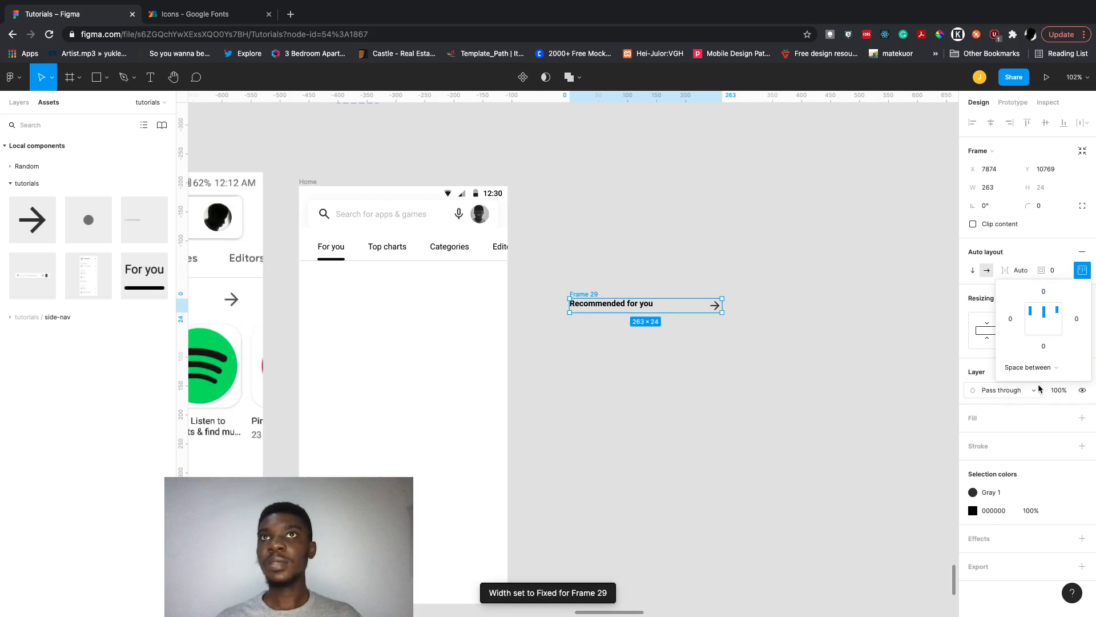
pyautogui.click(726, 366)
pyautogui.click(583, 295)
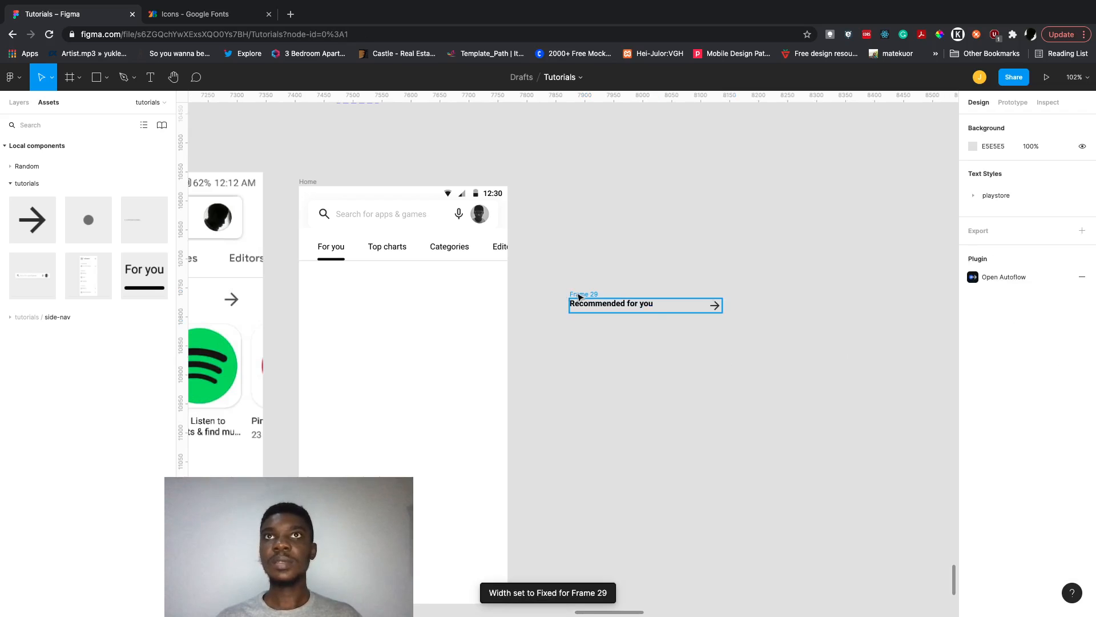
pyautogui.scroll(5, 630, 299)
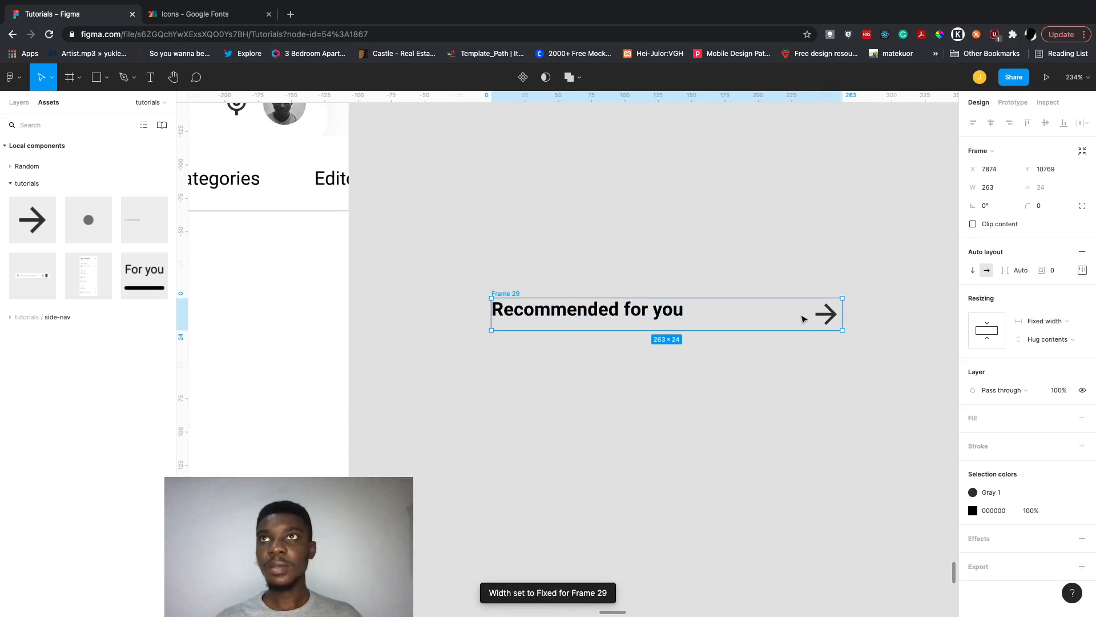
pyautogui.click(1082, 270)
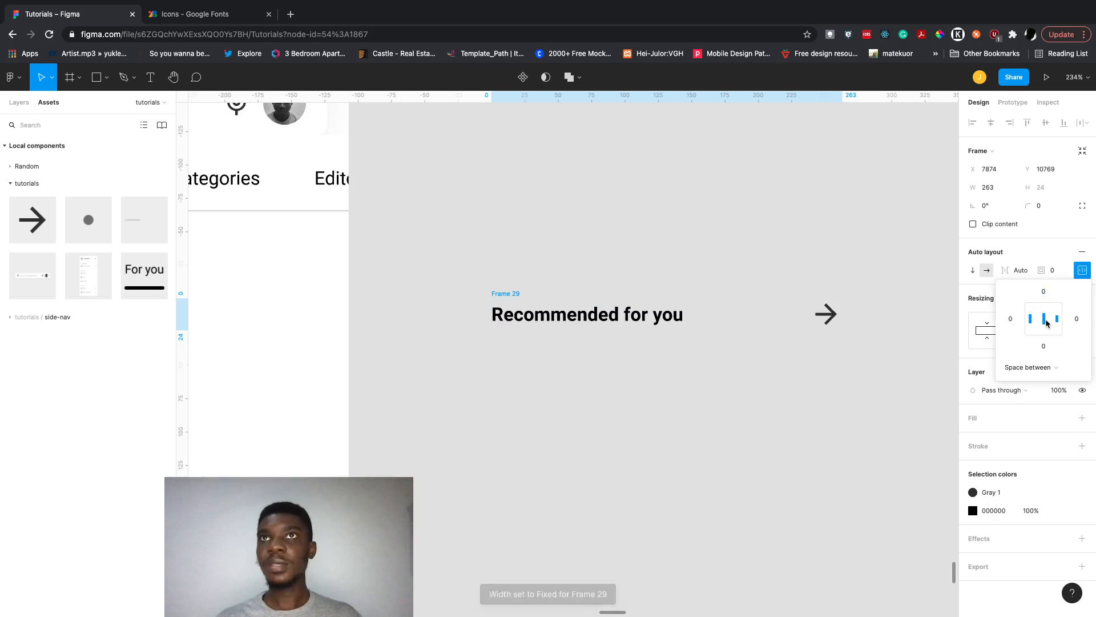
pyautogui.click(891, 365)
# Move the auto layout heading frame up the canvas until it sits beside the top of the Home frame.
pyautogui.scroll(-6, 890, 364)
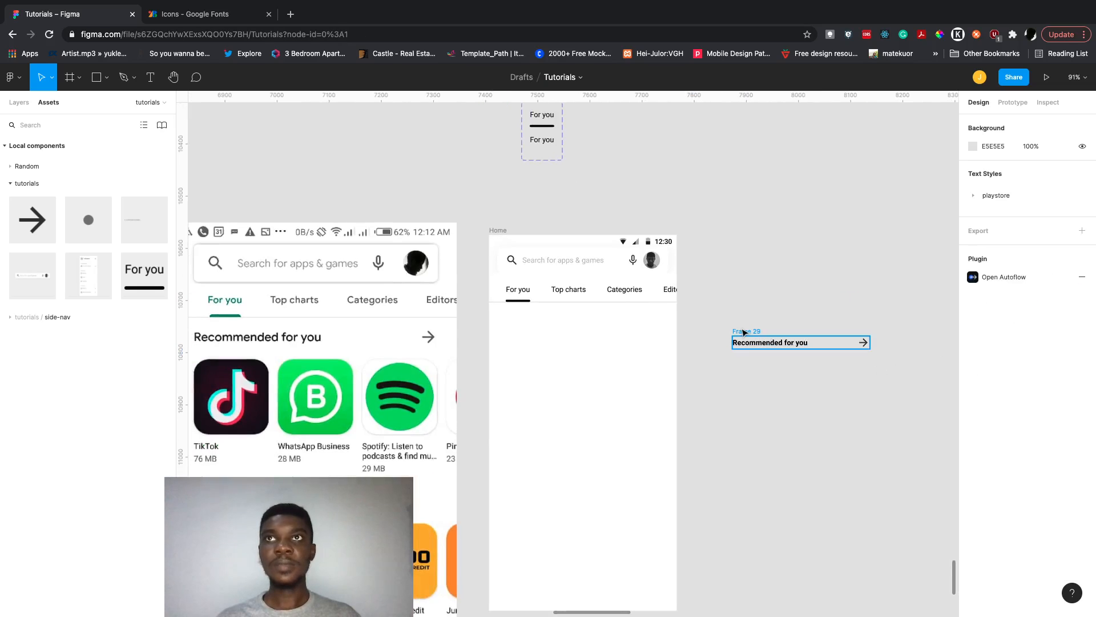
pyautogui.moveTo(755, 335); pyautogui.dragTo(752, 265)
pyautogui.hscroll(2, 752, 265)
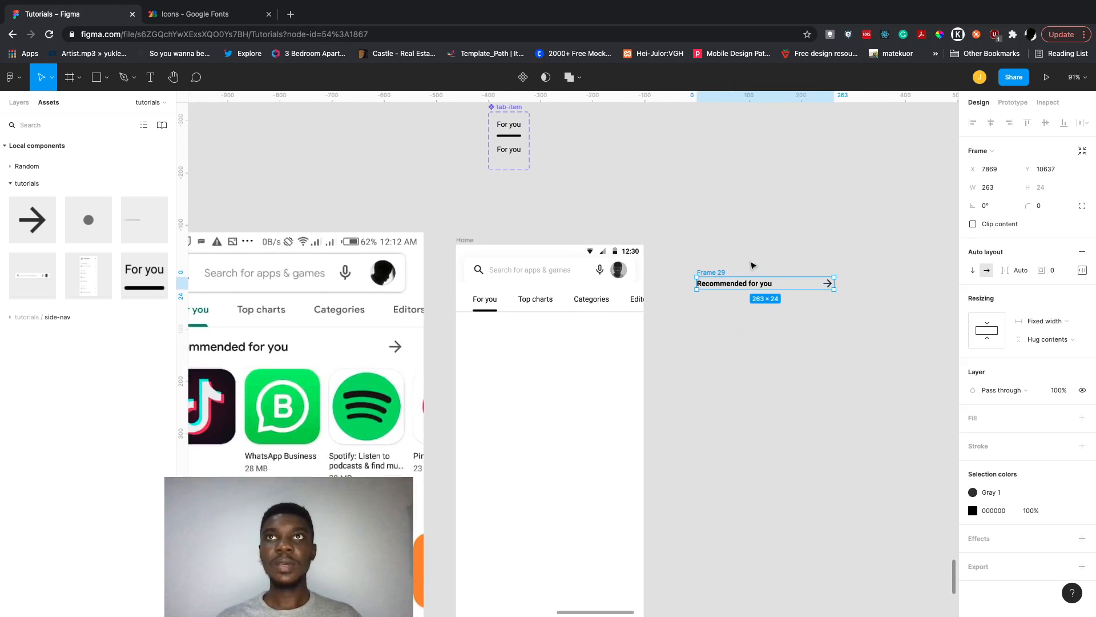
pyautogui.moveTo(718, 273); pyautogui.dragTo(717, 235)
pyautogui.moveTo(720, 235); pyautogui.dragTo(723, 279)
pyautogui.hscroll(-3, 723, 278)
pyautogui.scroll(-1, 723, 279)
pyautogui.hscroll(-6, 723, 279)
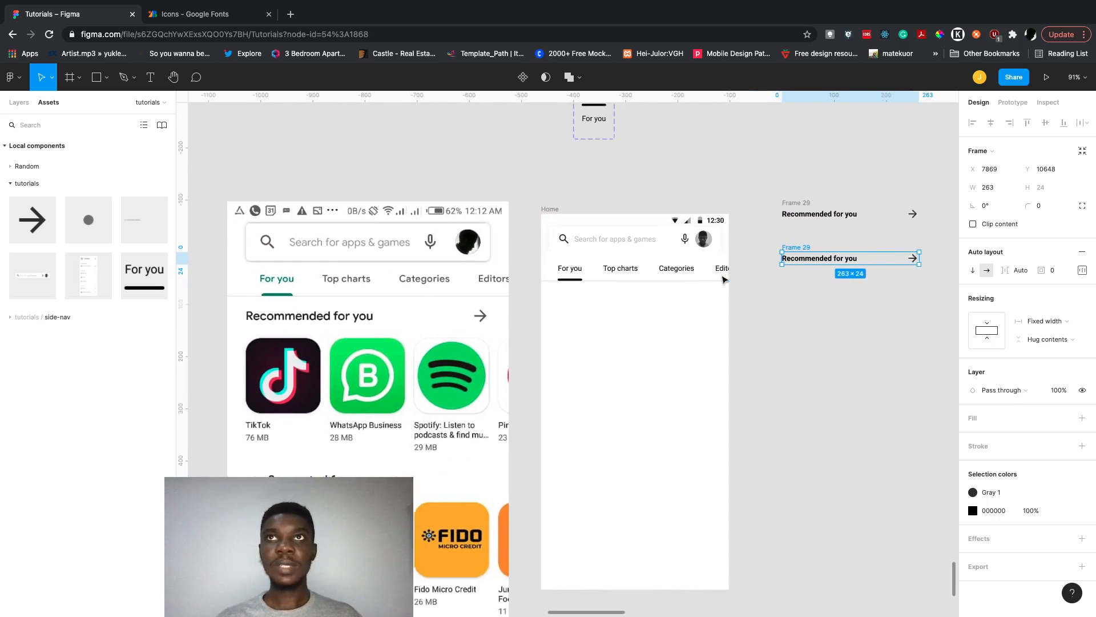
pyautogui.hscroll(2, 723, 278)
pyautogui.scroll(-1, 722, 278)
pyautogui.hscroll(2, 722, 279)
pyautogui.scroll(-1, 723, 279)
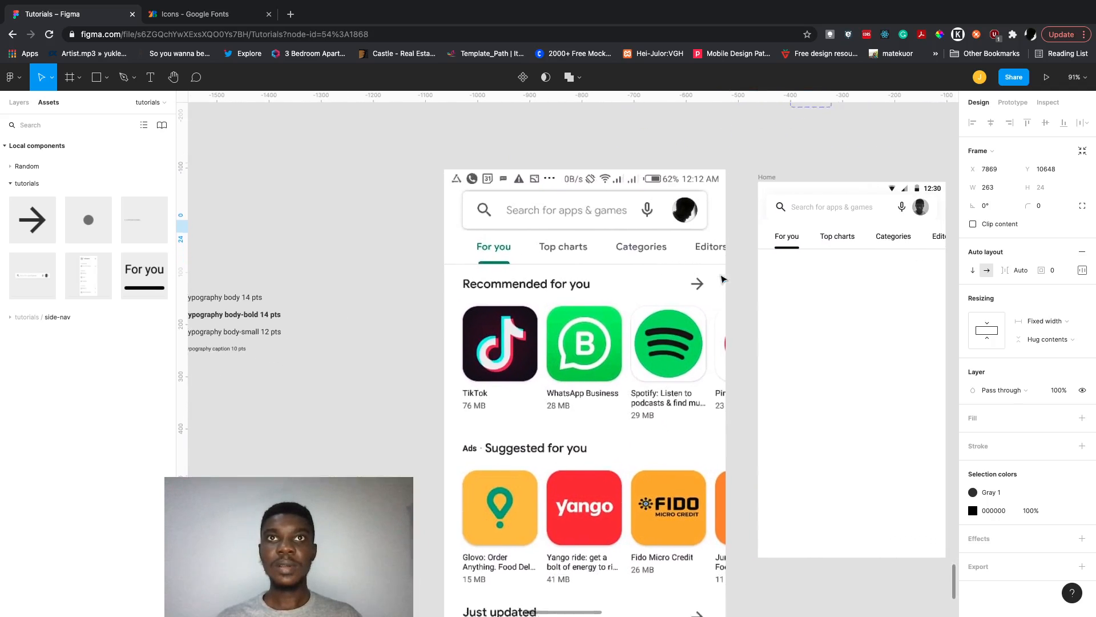
pyautogui.hscroll(5, 478, 446)
pyautogui.scroll(1, 478, 446)
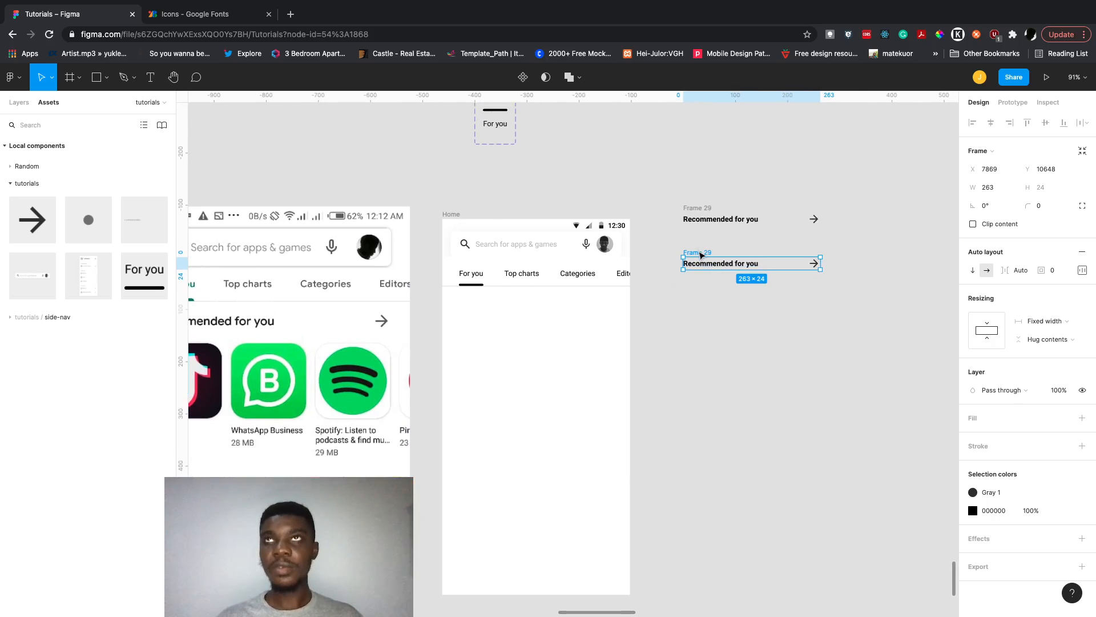
pyautogui.press('BackSpace')
# Duplicate the "Recommended for you" text from the heading frame and place the copy as a separate layer below that frame.
pyautogui.doubleClick(695, 219)
pyautogui.hotkey('ctrl', 'c')
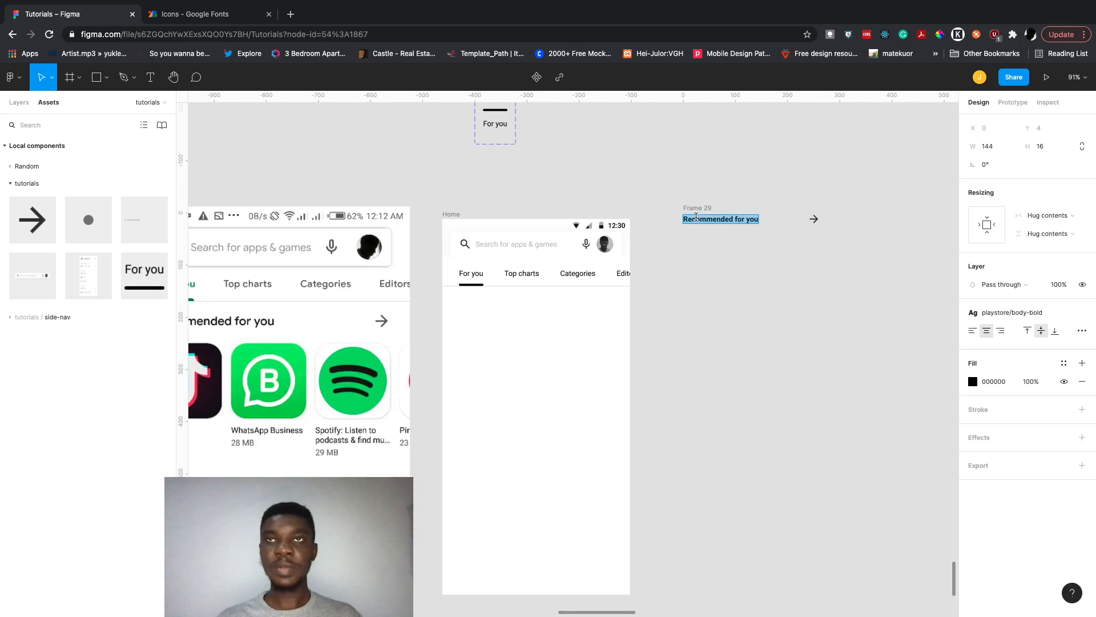
pyautogui.press('Escape')
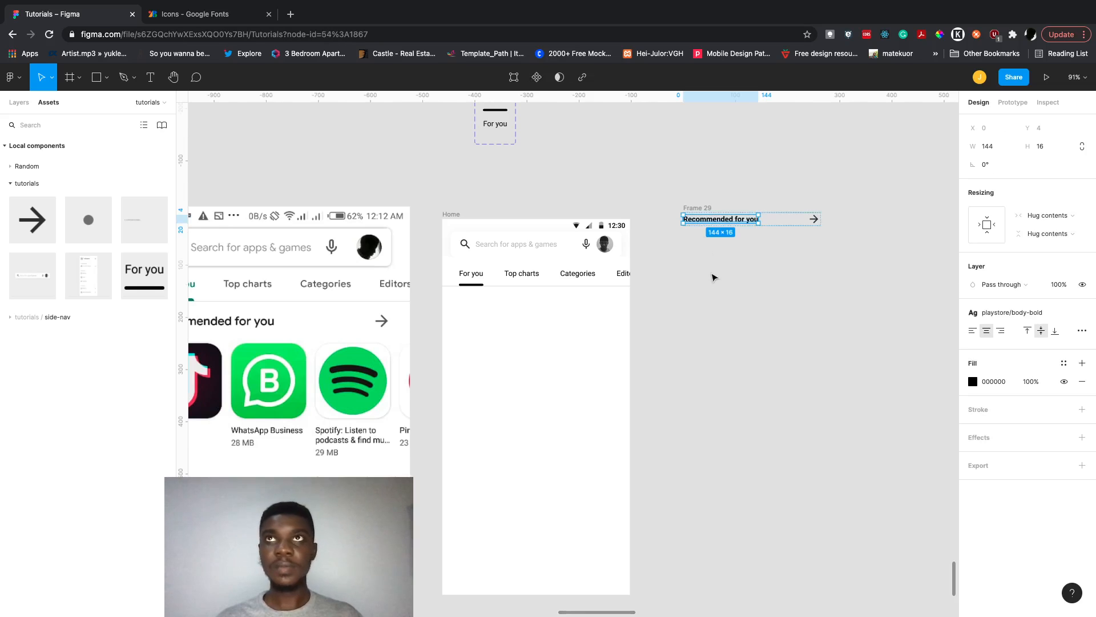
pyautogui.click(712, 275)
pyautogui.scroll(5, 713, 275)
pyautogui.hotkey('ctrl', 'v')
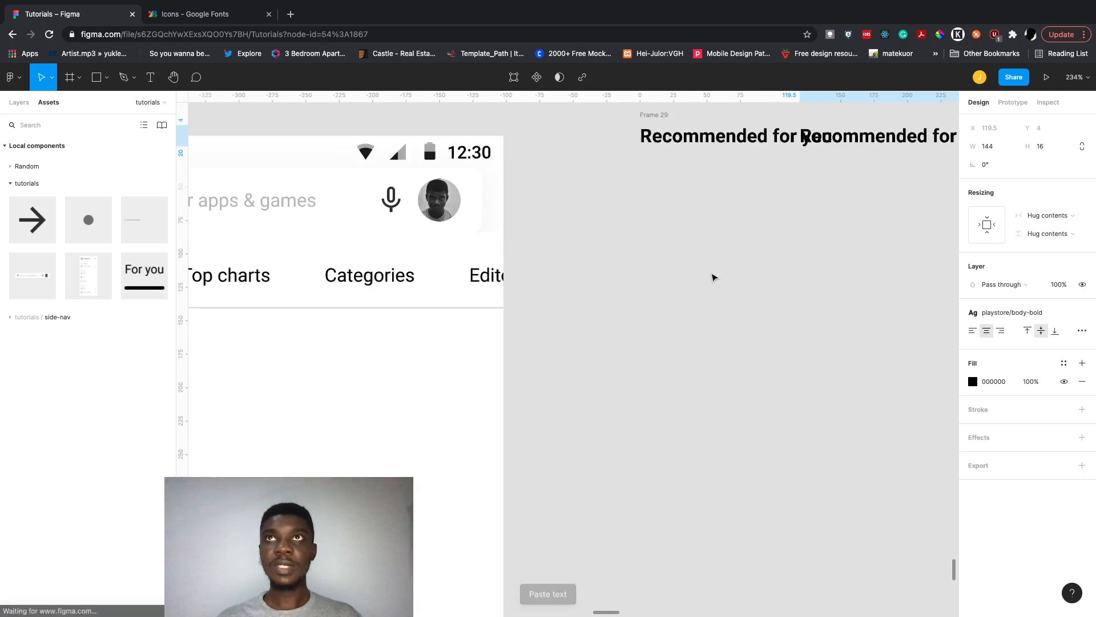
pyautogui.moveTo(827, 283); pyautogui.dragTo(785, 295)
pyautogui.scroll(-1, 785, 295)
pyautogui.scroll(-7, 785, 295)
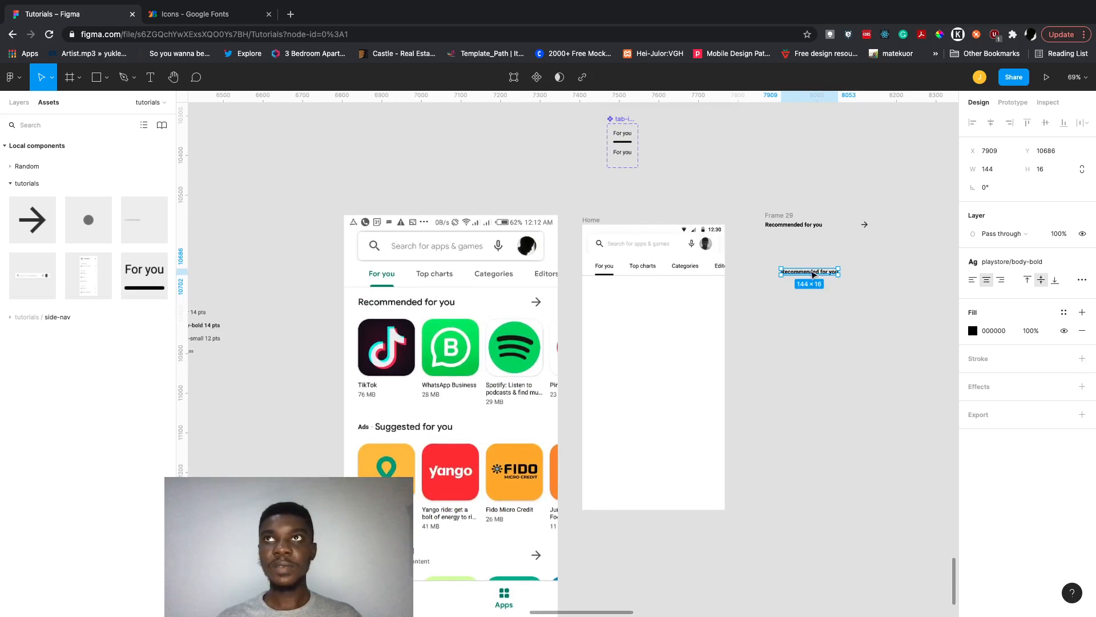
# Change the copied text below the heading frame to "Suggested for you".
pyautogui.doubleClick(810, 271)
pyautogui.scroll(3, 810, 271)
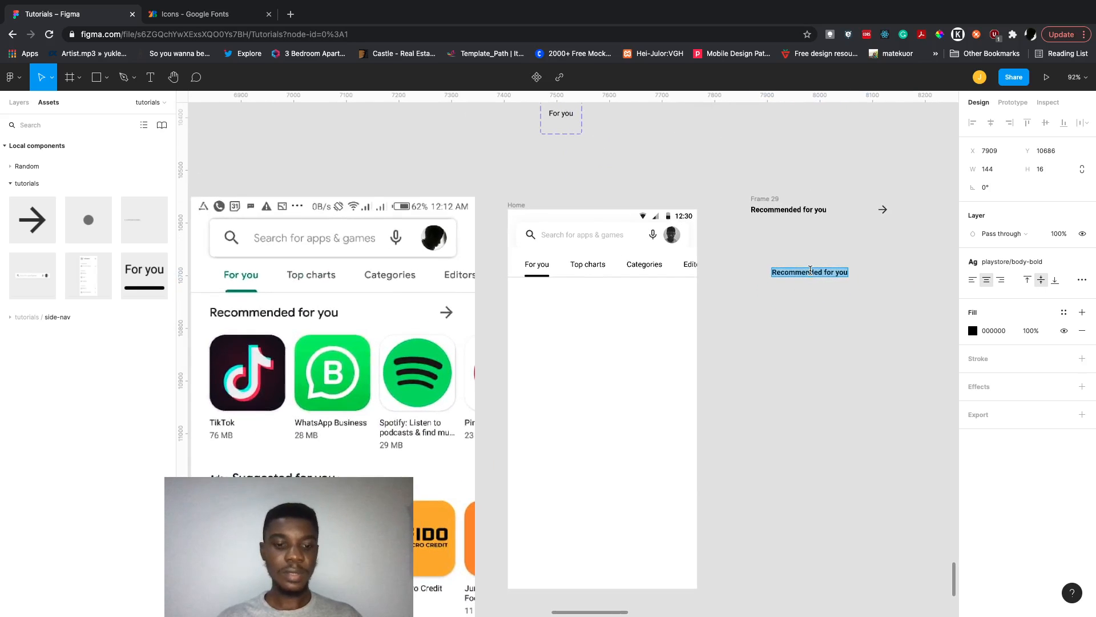
pyautogui.write('Sugges')
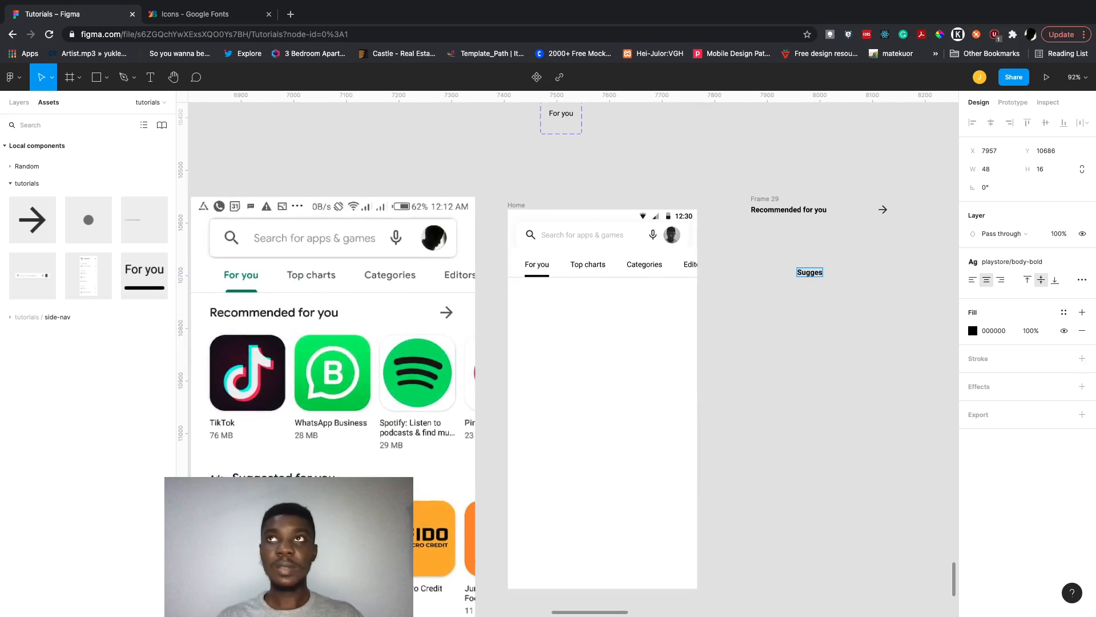
pyautogui.write('ted for you')
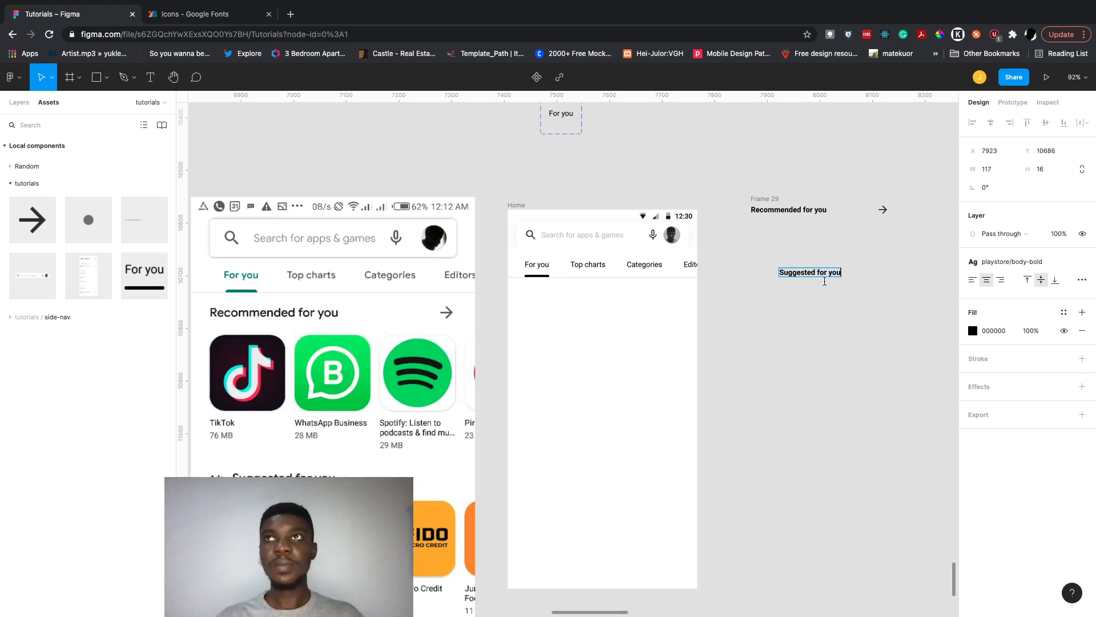
pyautogui.press('Escape')
pyautogui.click(831, 341)
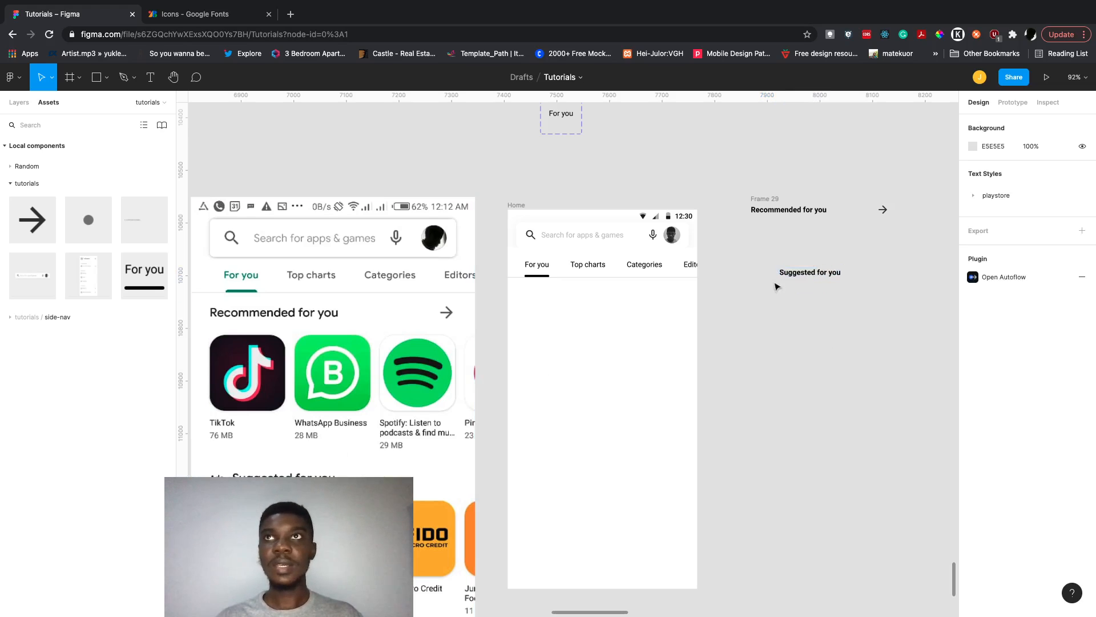
# Duplicate the "Suggested for you" text to its left and change the copy to "Ads".
pyautogui.keyDown('alt'); pyautogui.moveTo(802, 274); pyautogui.dragTo(744, 274); pyautogui.keyUp('alt')
pyautogui.doubleClick(744, 274)
pyautogui.write('Ads')
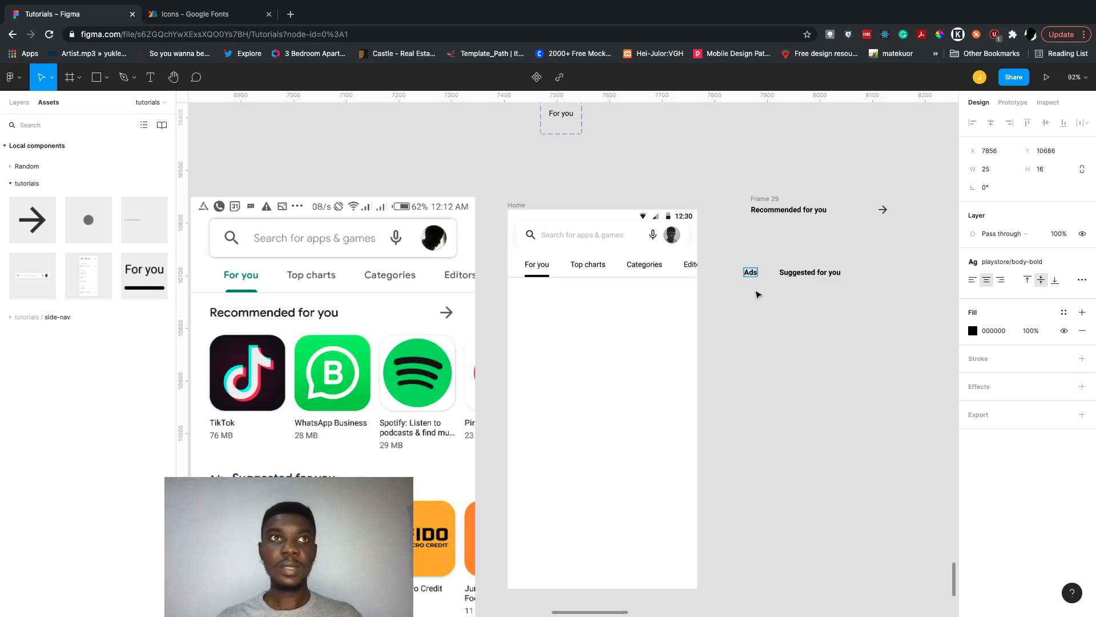
pyautogui.press('Escape')
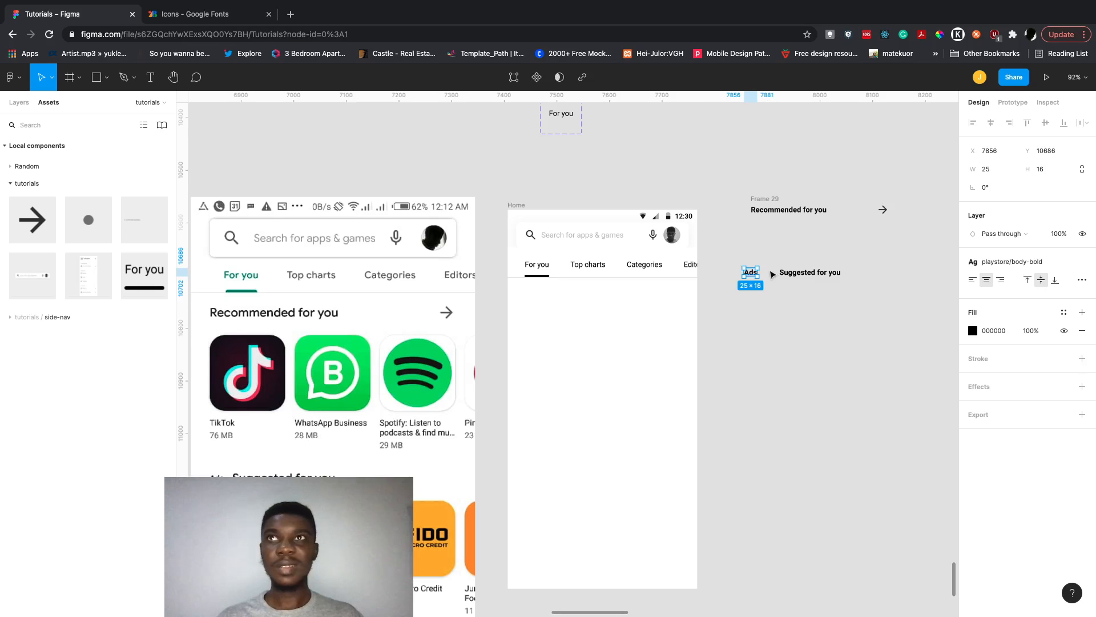
# Insert a bullet in front of the "Suggested for you" text, matching the separator in the reference screenshot.
pyautogui.scroll(5, 771, 275)
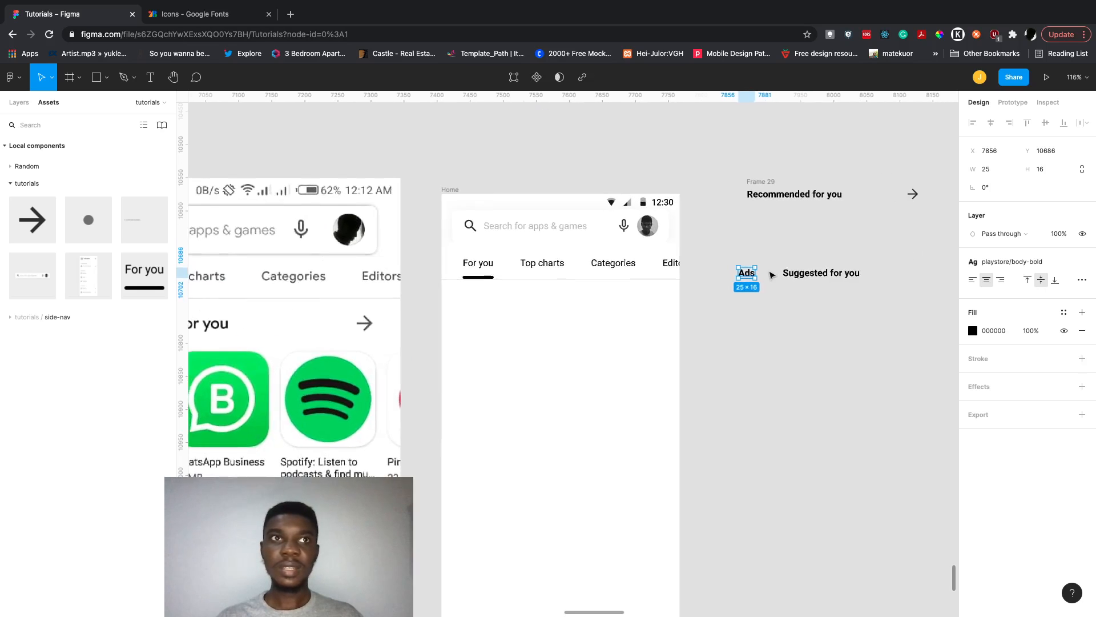
pyautogui.hscroll(-5, 771, 275)
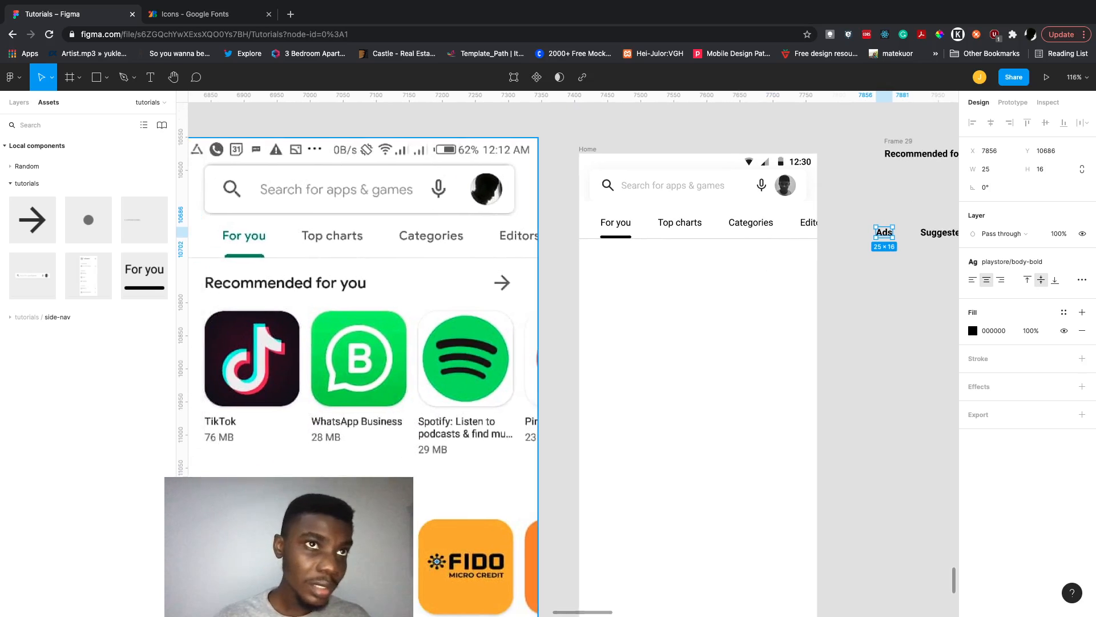
pyautogui.hscroll(4, 462, 510)
pyautogui.scroll(1, 463, 510)
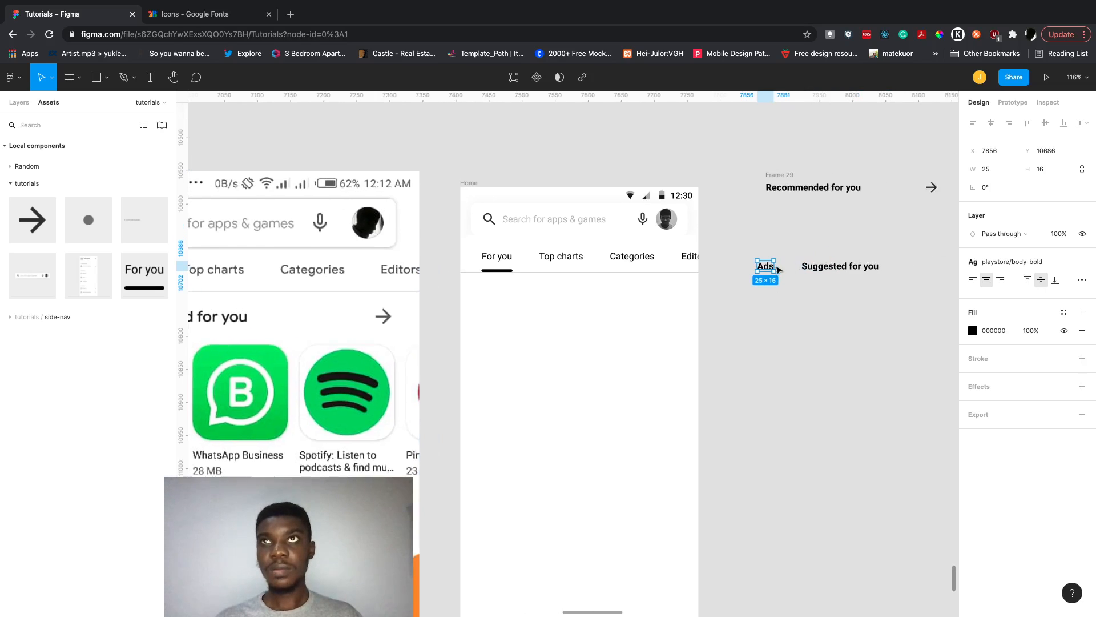
pyautogui.doubleClick(808, 267)
pyautogui.click(804, 267)
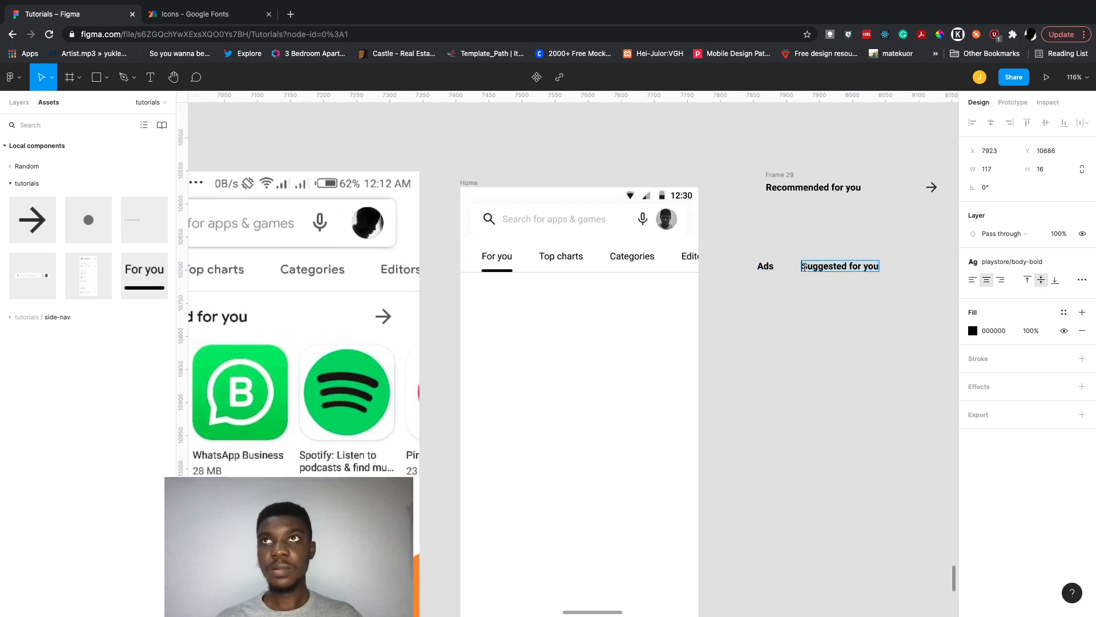
pyautogui.hotkey('ctrl', 'shift', '8')
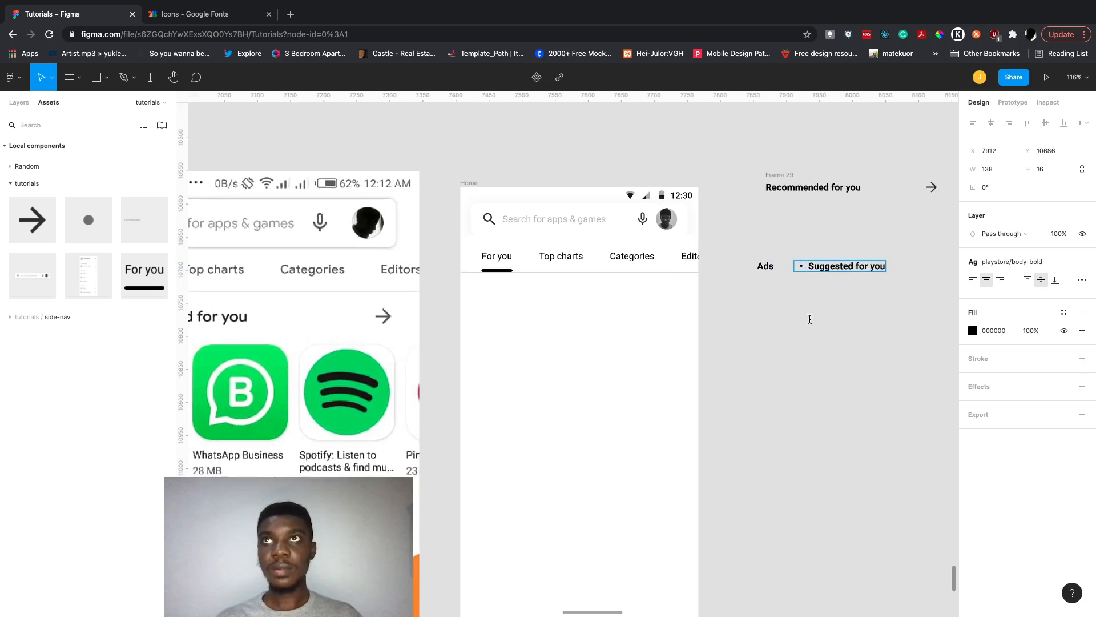
pyautogui.press('Escape')
pyautogui.hscroll(1, 813, 324)
pyautogui.scroll(1, 813, 325)
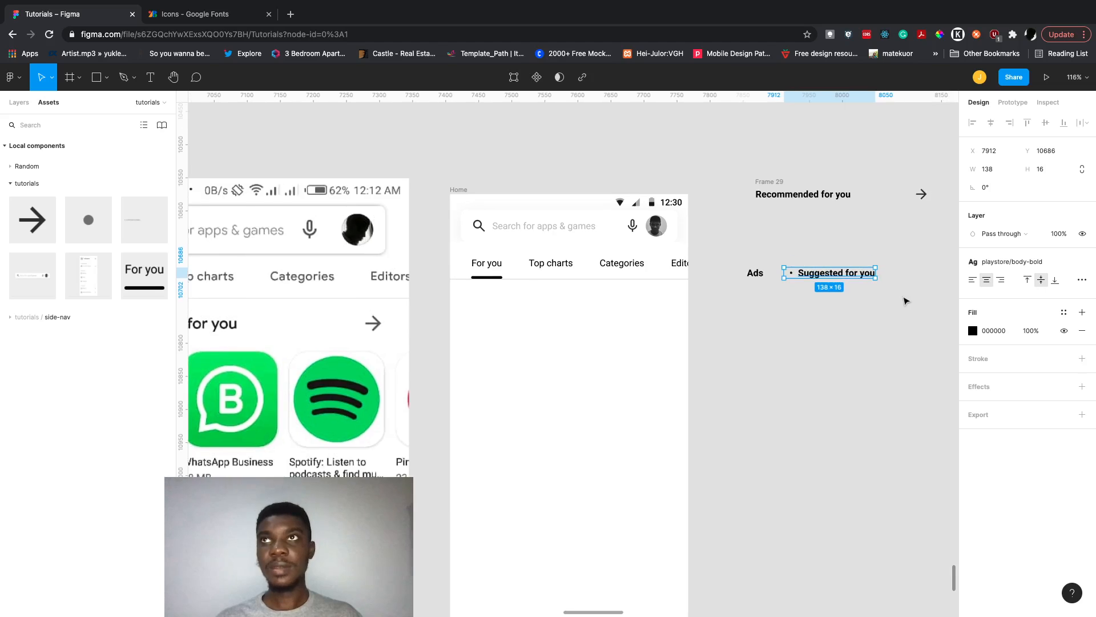
pyautogui.click(907, 301)
pyautogui.moveTo(913, 308); pyautogui.dragTo(718, 249)
pyautogui.hscroll(-5, 788, 290)
pyautogui.scroll(-2, 788, 290)
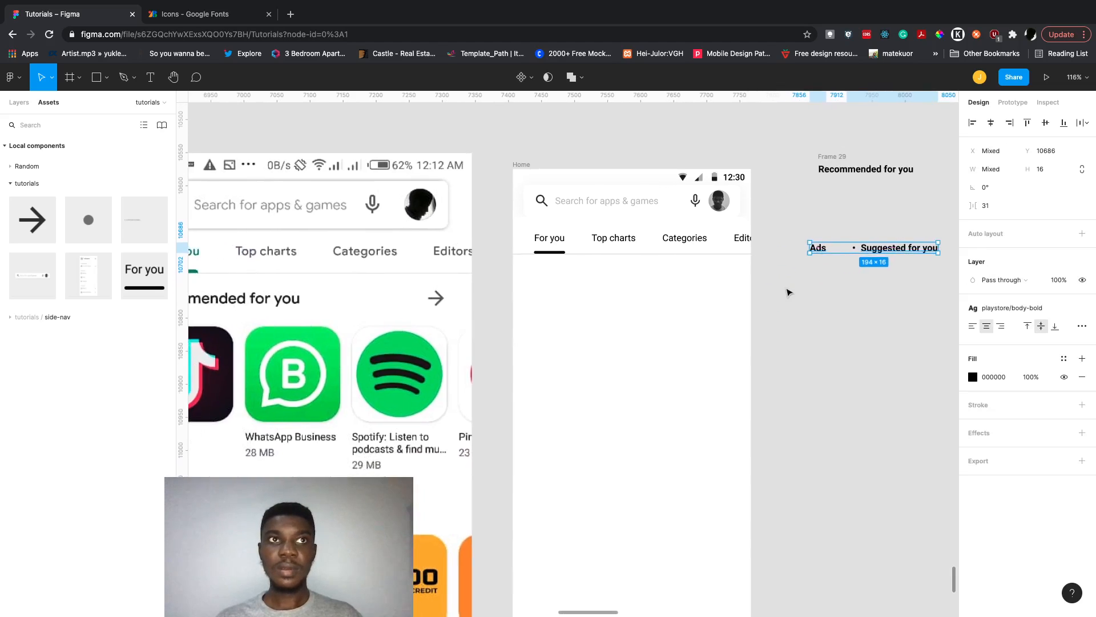
pyautogui.hscroll(4, 788, 292)
pyautogui.scroll(2, 787, 292)
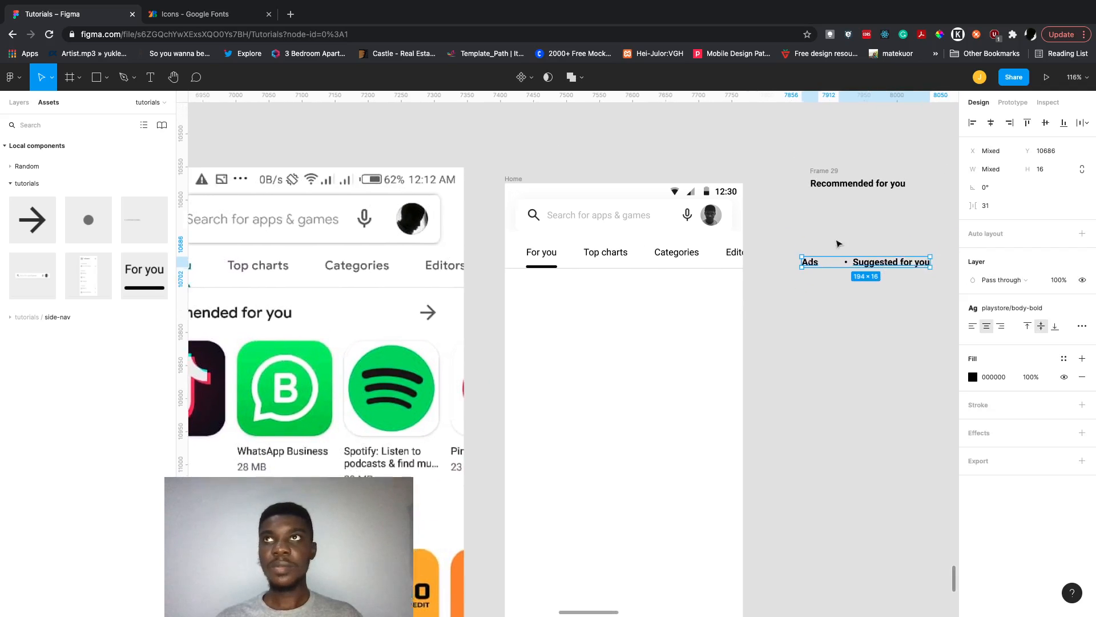
pyautogui.click(787, 272)
pyautogui.click(794, 297)
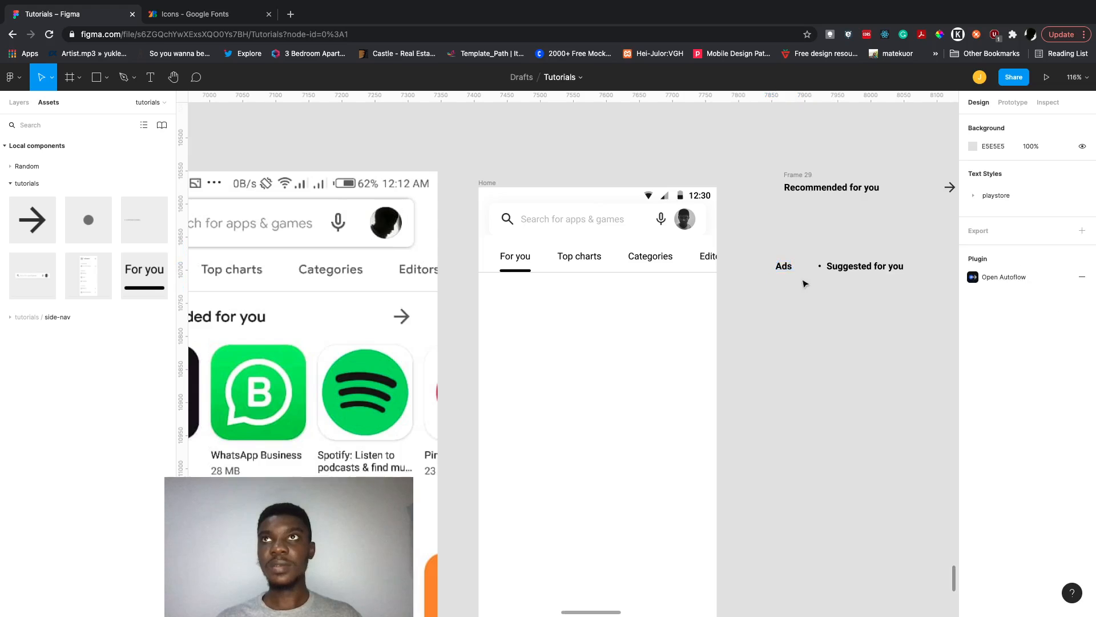
# Apply the playstore/body-small text style to the "Ads" text.
pyautogui.click(786, 273)
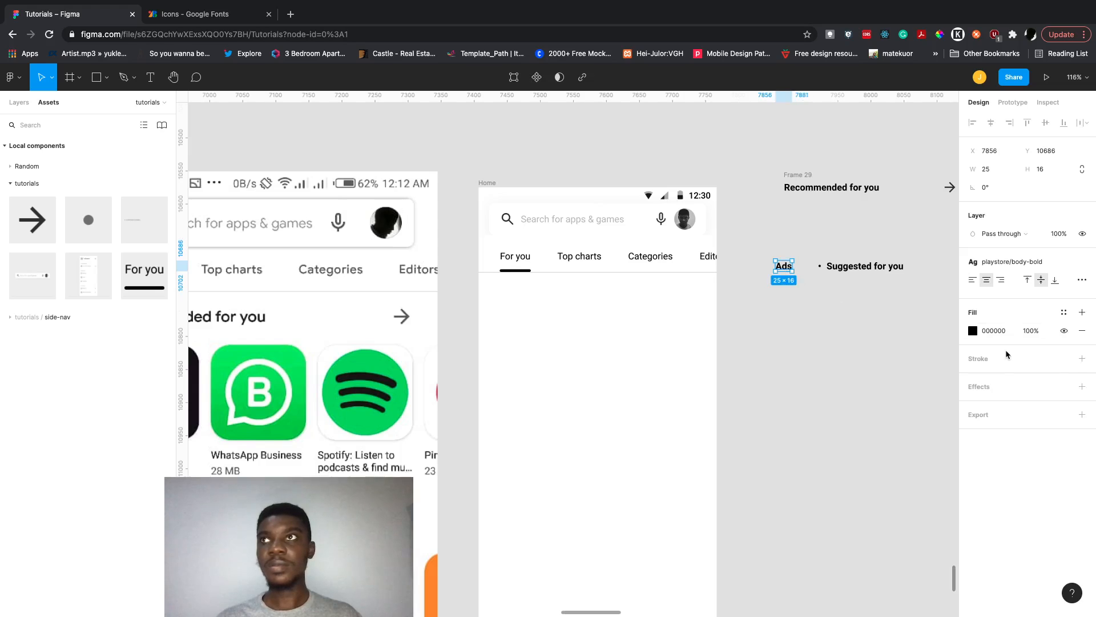
pyautogui.click(1019, 262)
pyautogui.click(1032, 386)
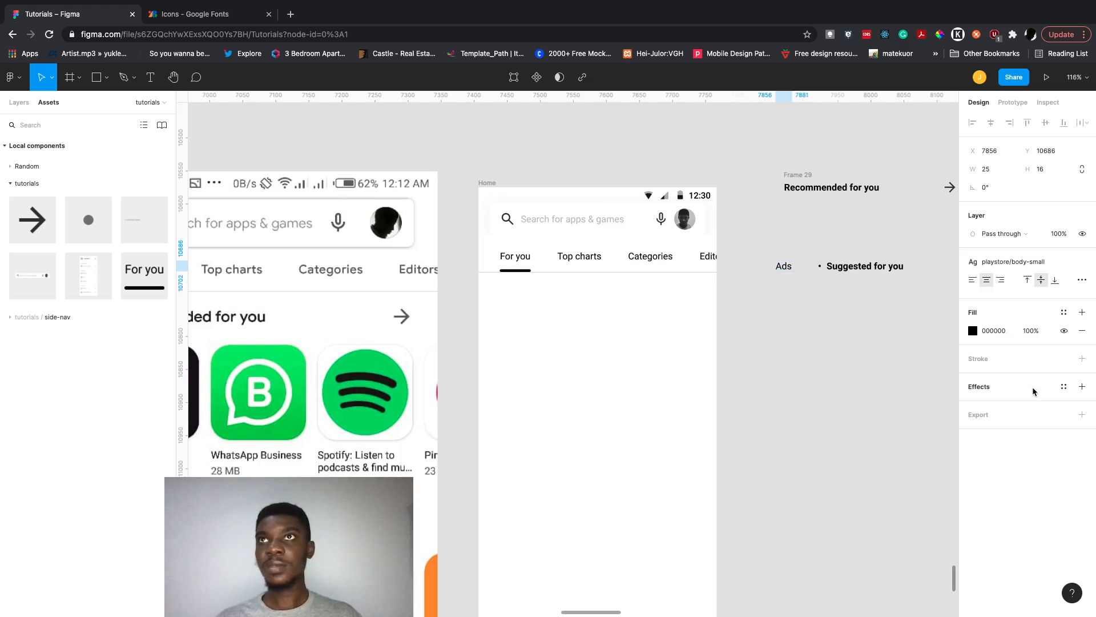
pyautogui.click(888, 317)
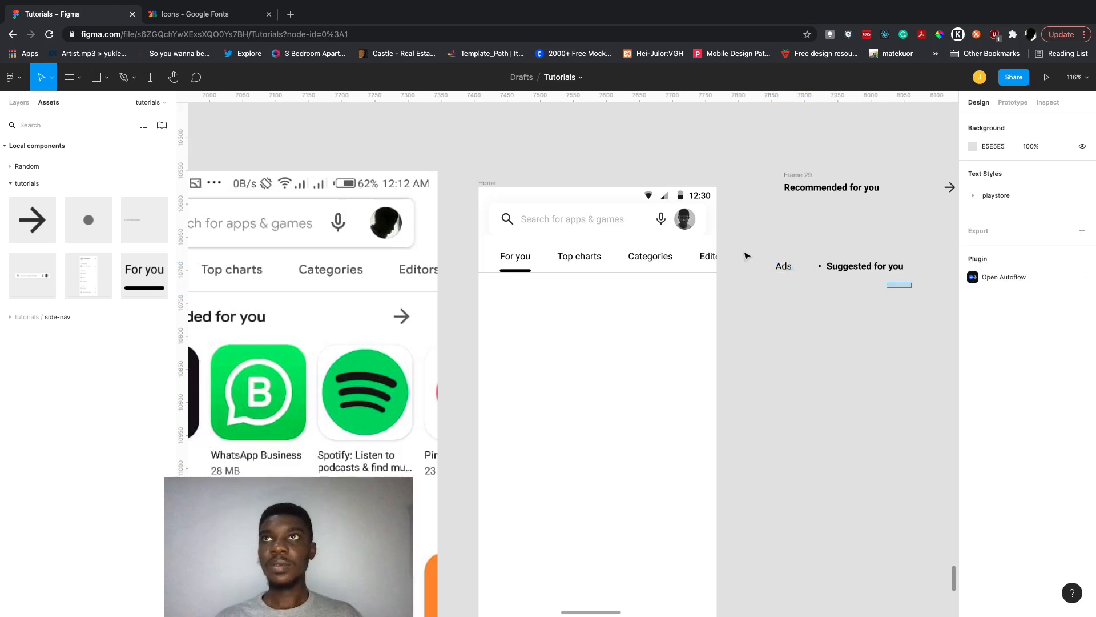
# Wrap the "Ads" and "Suggested for you" texts in a horizontal auto layout frame with item spacing 0.
pyautogui.moveTo(912, 289); pyautogui.dragTo(747, 254)
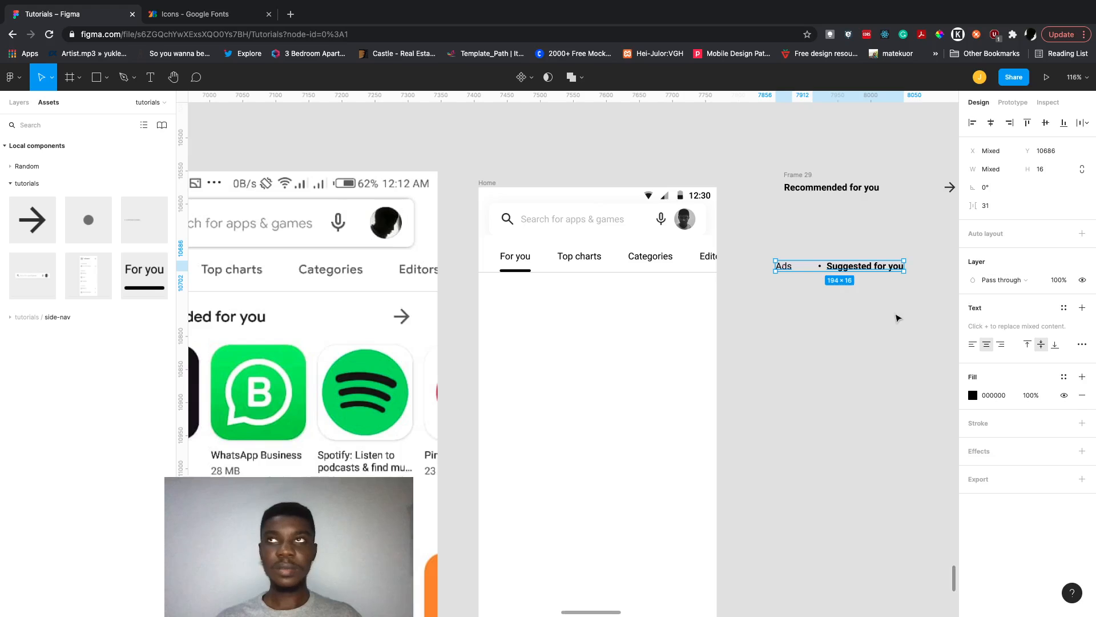
pyautogui.hotkey('shift', 'a')
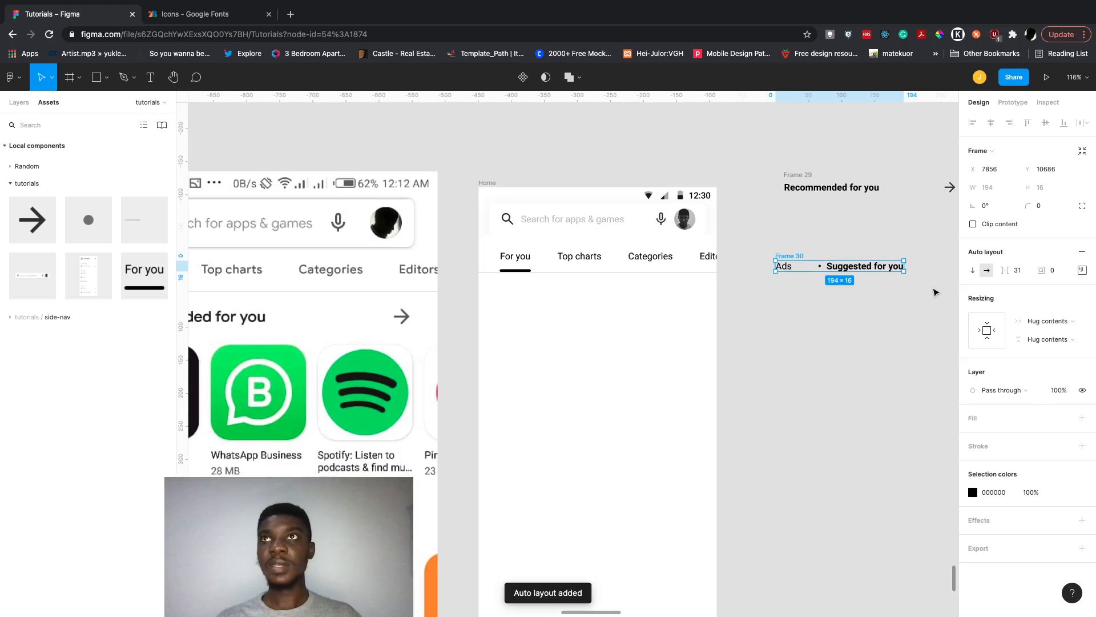
pyautogui.click(1022, 273)
pyautogui.write('0')
pyautogui.press('Return')
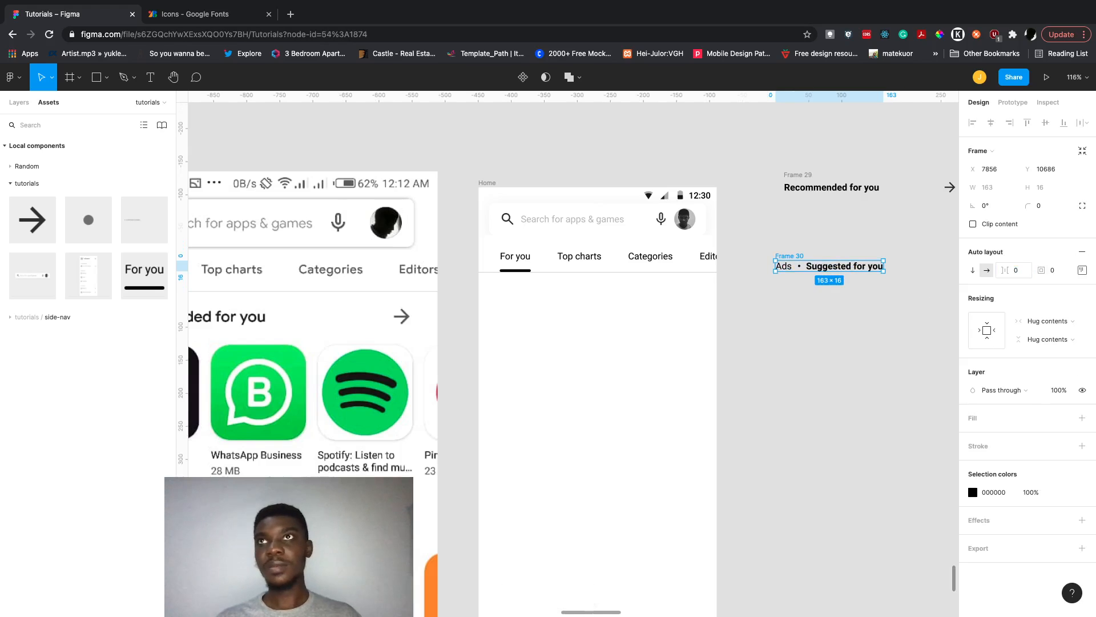
pyautogui.click(863, 325)
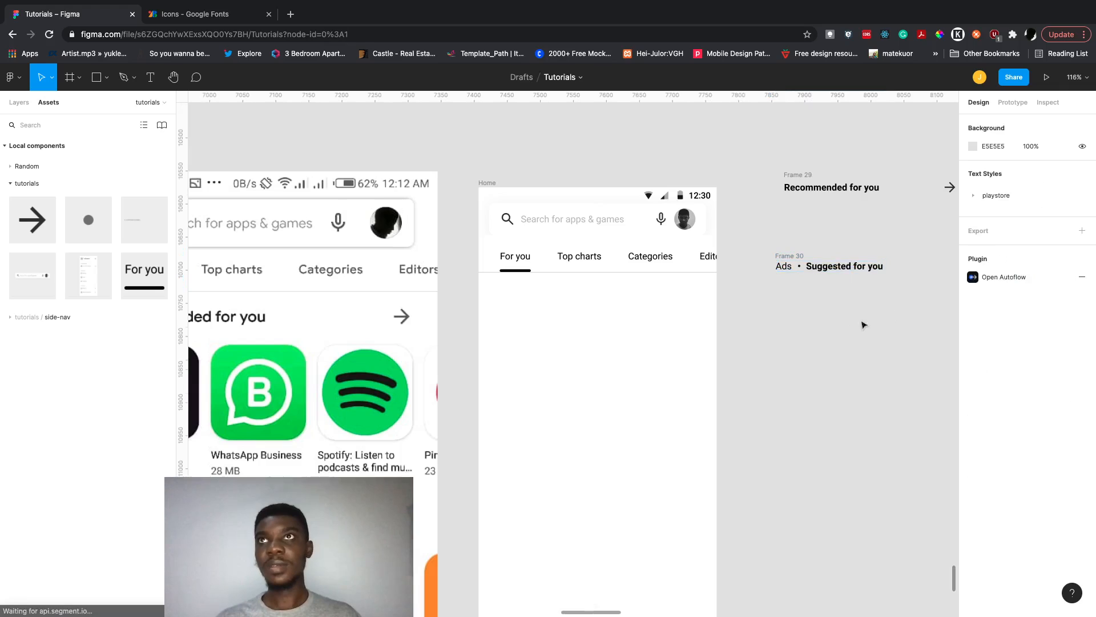
# Move the "Ads • Suggested for you" frame up until it sits just below the "Recommended for you" heading frame.
pyautogui.click(789, 256)
pyautogui.moveTo(788, 259); pyautogui.dragTo(793, 217)
pyautogui.scroll(-6, 792, 217)
pyautogui.hscroll(-5, 793, 216)
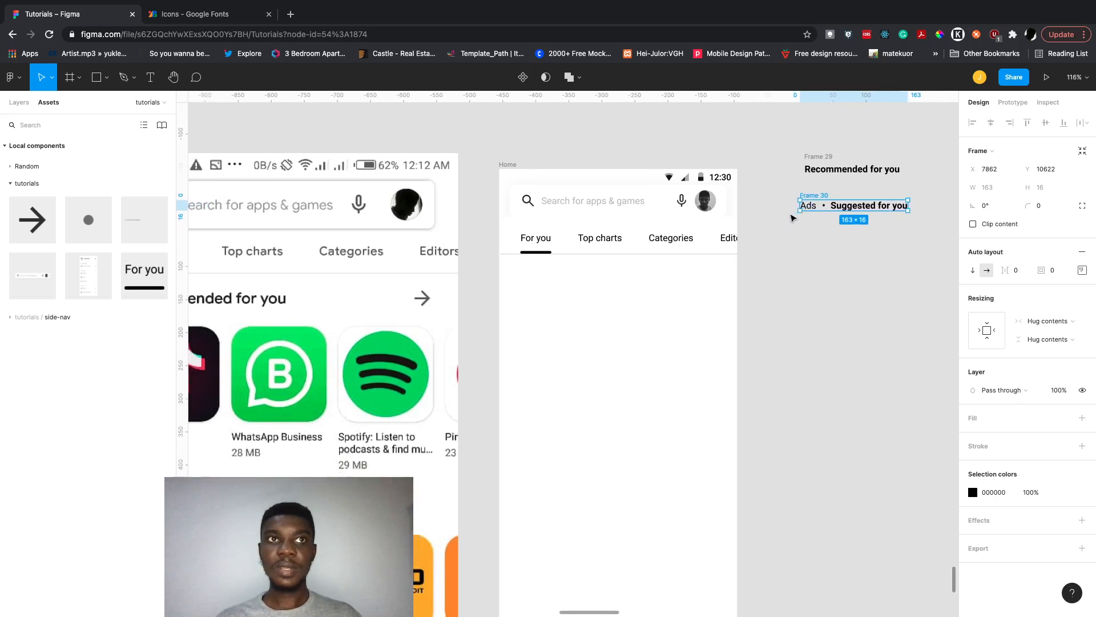
# Duplicate the "Recommended for you" heading frame and place the copy below the "Ads • Suggested for you" frame.
pyautogui.scroll(-2, 792, 218)
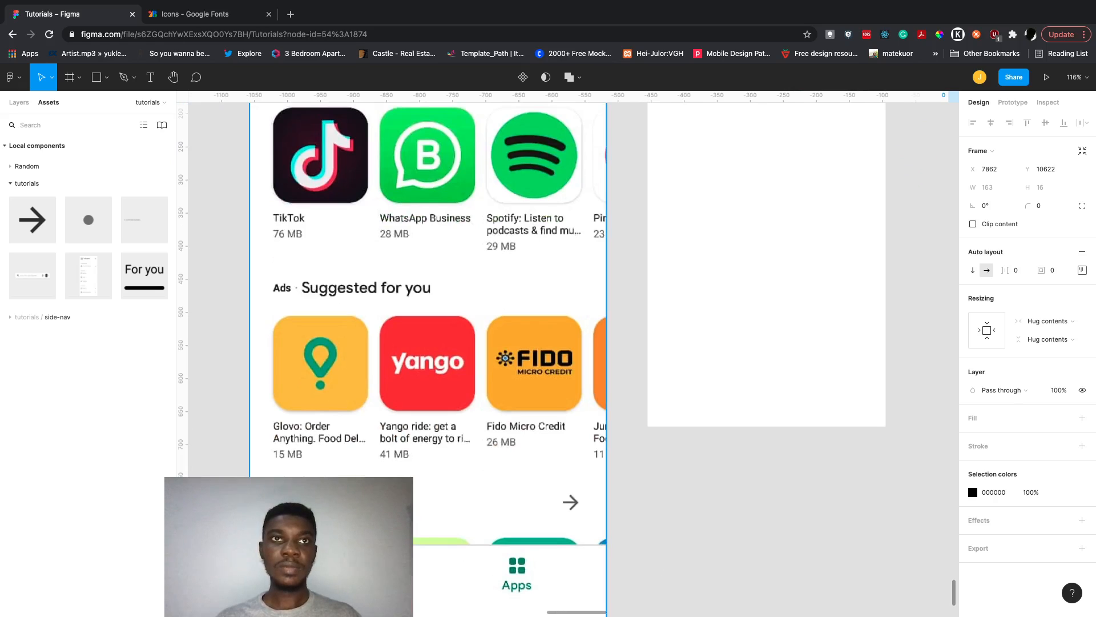
pyautogui.scroll(5, 634, 502)
pyautogui.hscroll(5, 635, 502)
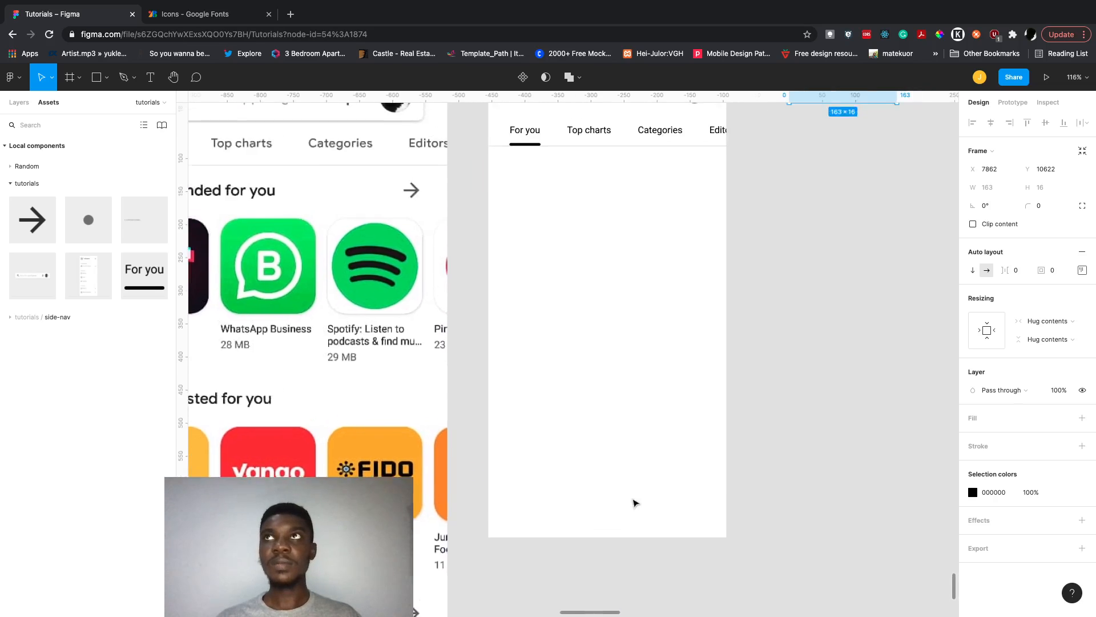
pyautogui.scroll(1, 716, 306)
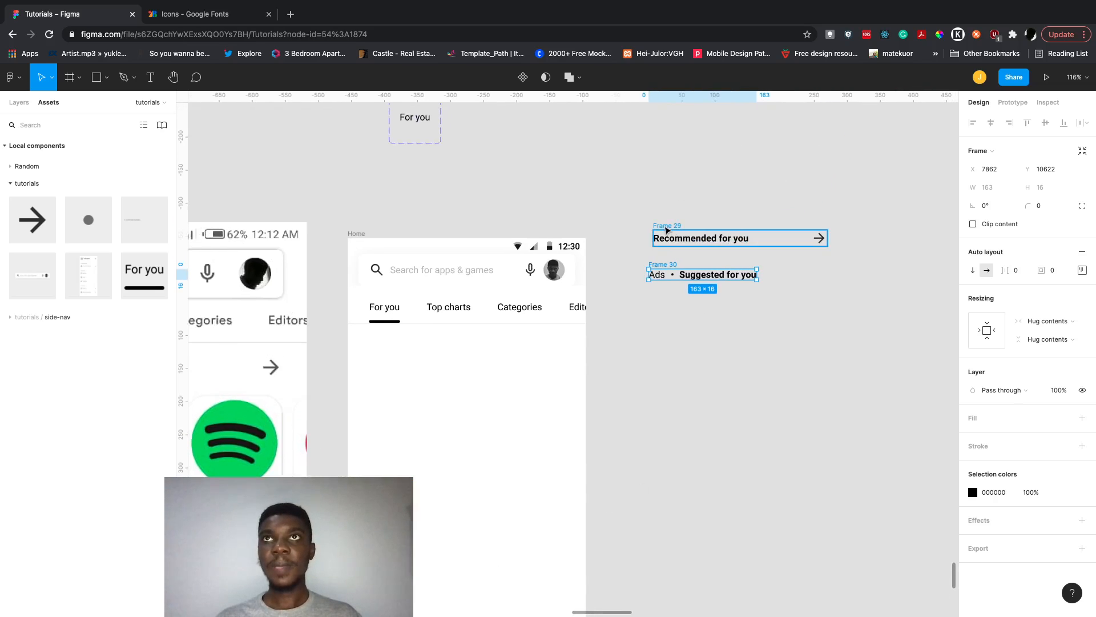
pyautogui.click(663, 225)
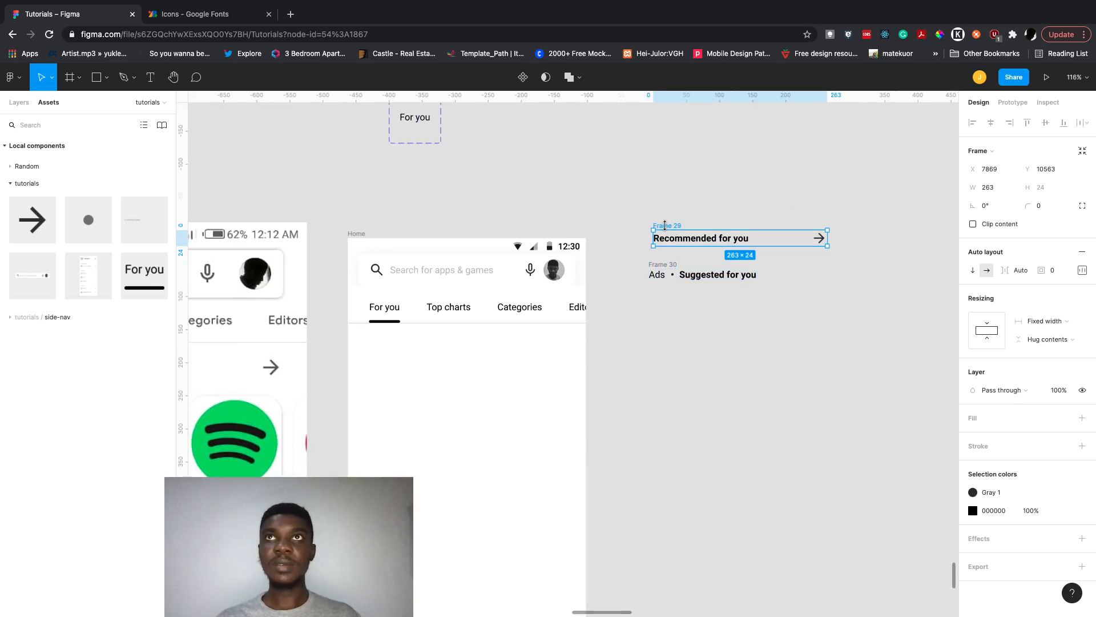
pyautogui.moveTo(668, 227); pyautogui.dragTo(689, 314)
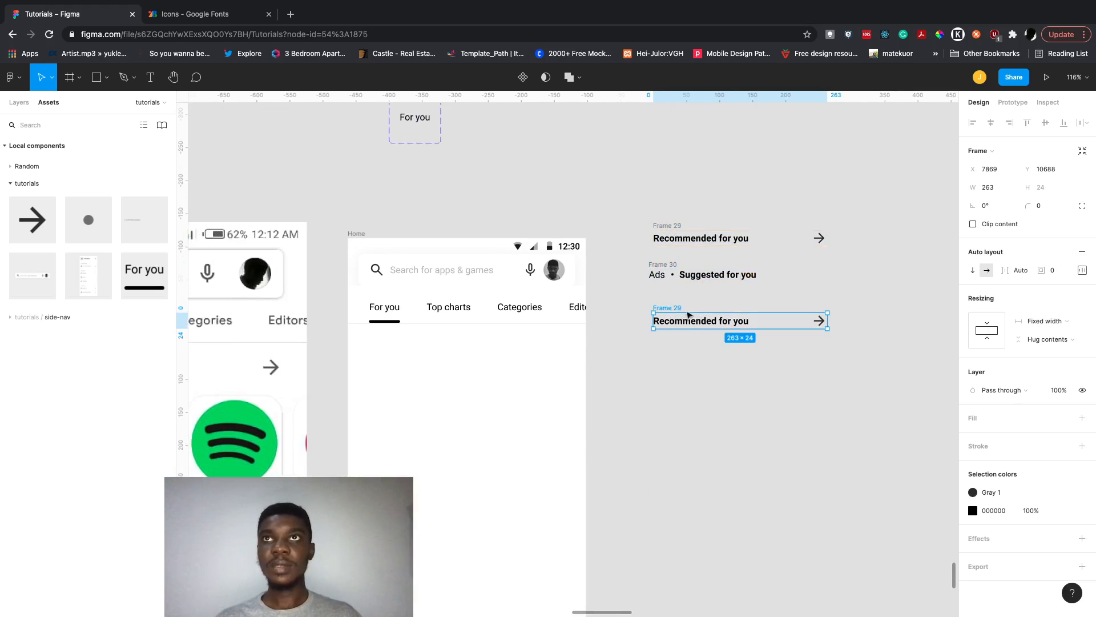
pyautogui.scroll(5, 688, 314)
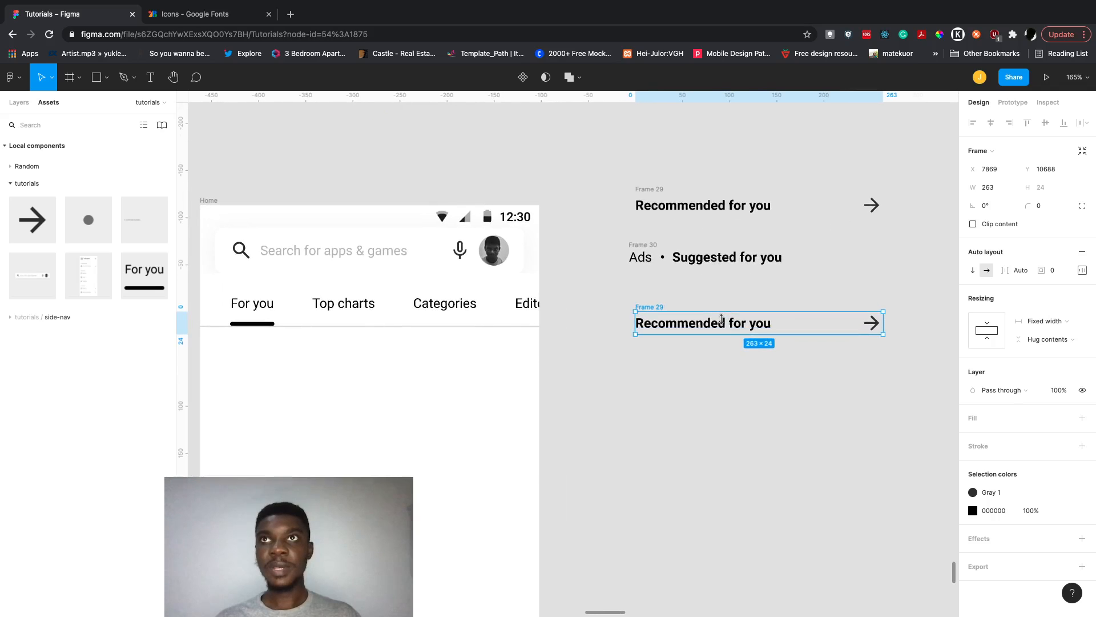
# Duplicate the "Recommended for you" text inside the copied heading frame and widen that frame to fit both texts and the arrow.
pyautogui.doubleClick(722, 319)
pyautogui.press('super+d')
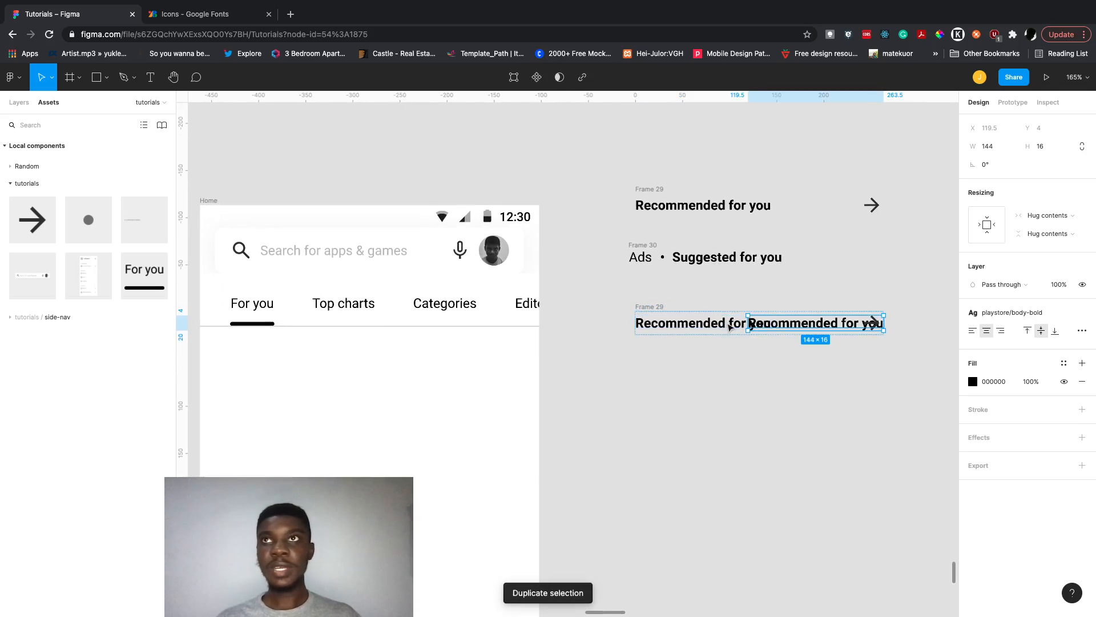
pyautogui.click(648, 308)
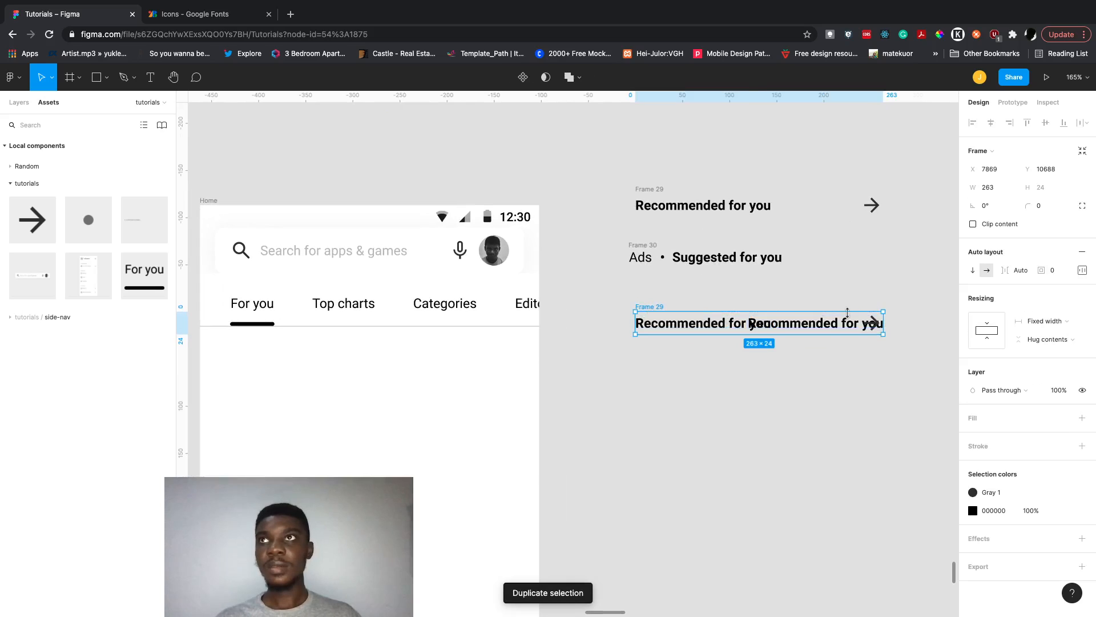
pyautogui.moveTo(884, 323); pyautogui.dragTo(865, 342)
# Wrap the two "Recommended for you" texts in the copied heading in their own auto layout frame with vertical direction.
pyautogui.click(700, 329)
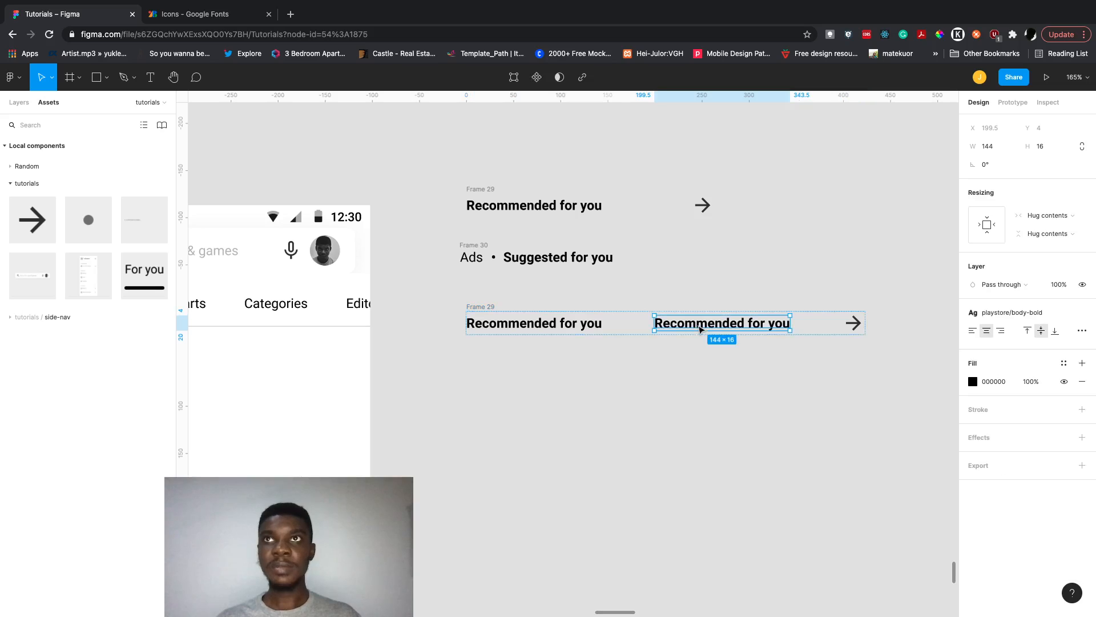
pyautogui.keyDown('shift'); pyautogui.click(578, 327); pyautogui.keyUp('shift')
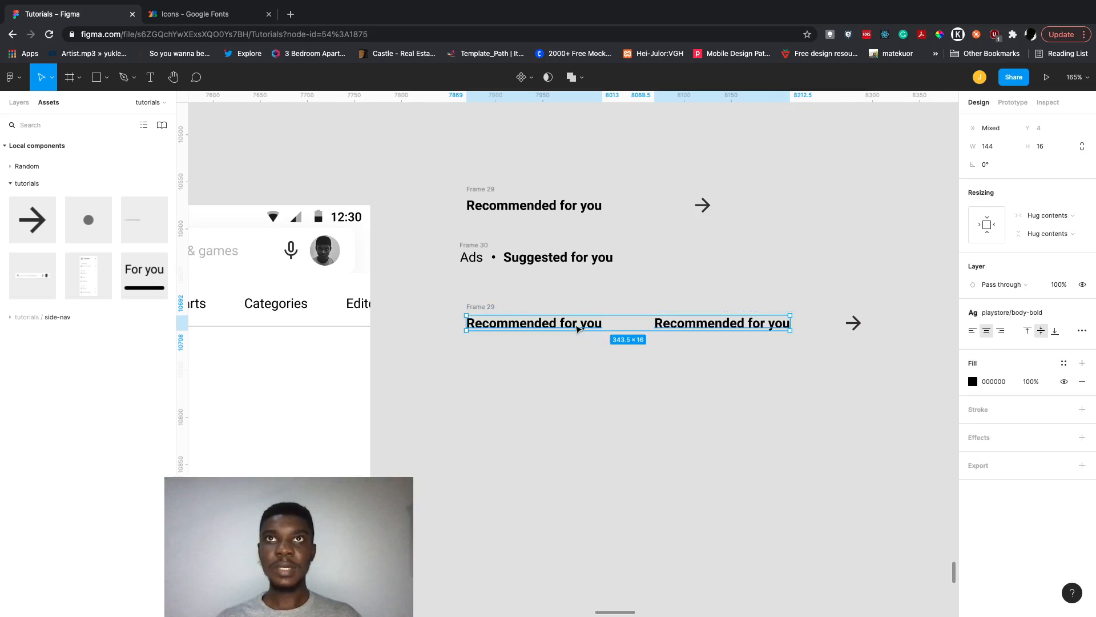
pyautogui.hotkey('shift', 'a')
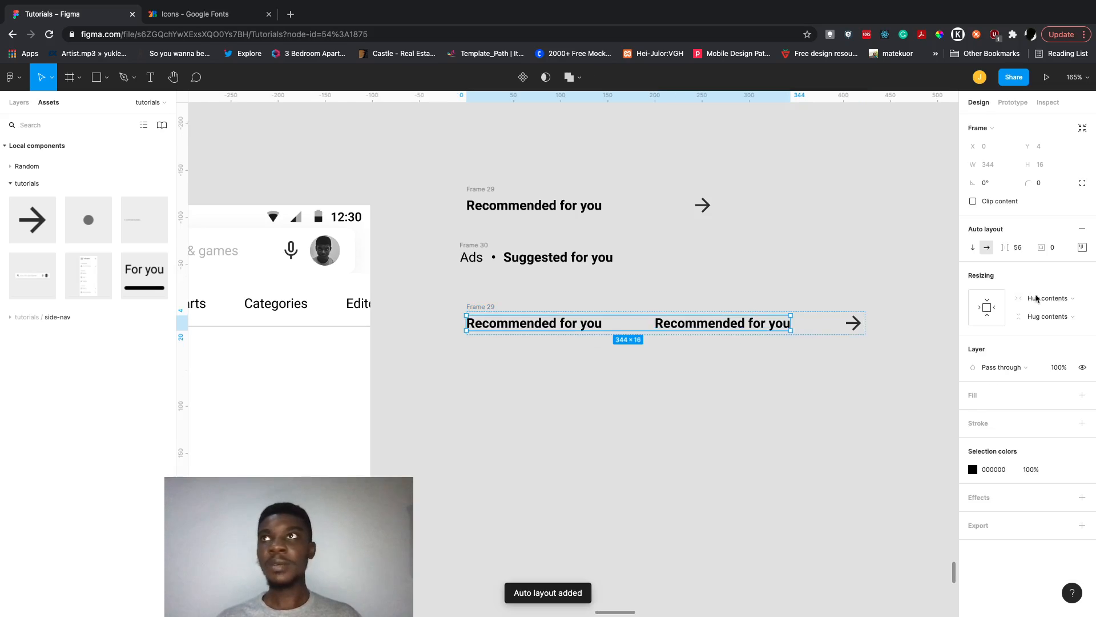
pyautogui.click(974, 247)
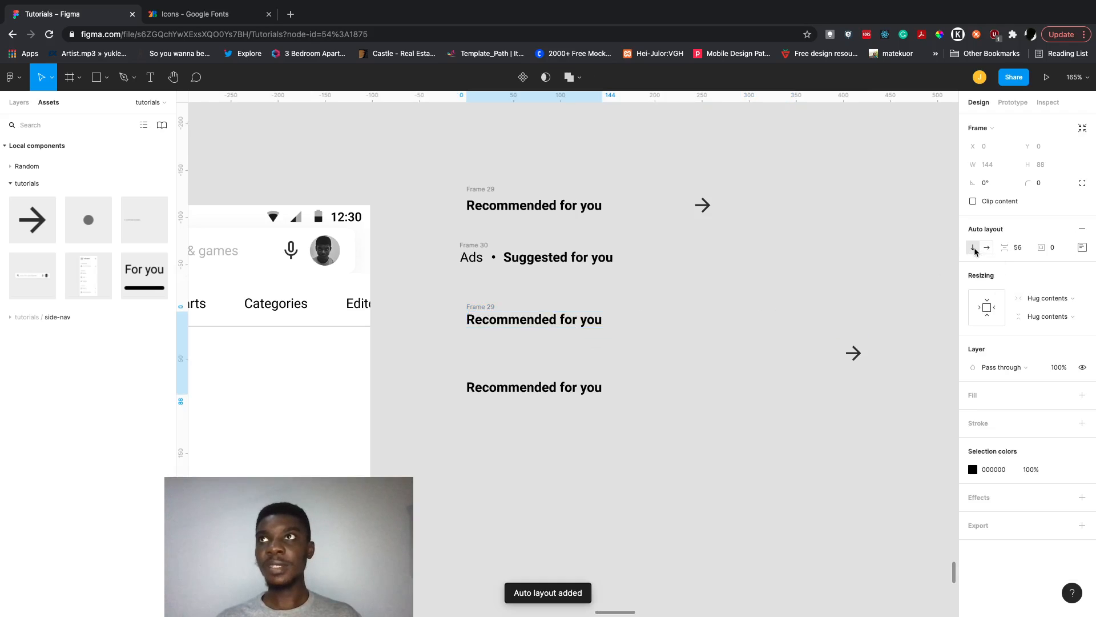
# Set the spacing between the two stacked "Recommended for you" texts to 0.
pyautogui.click(1015, 253)
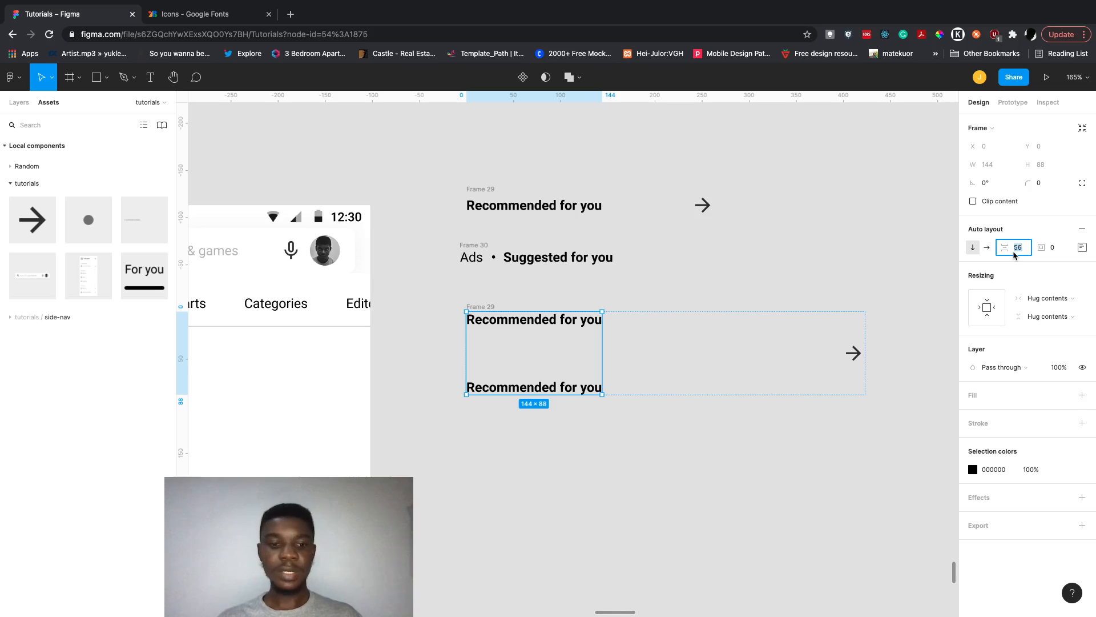
pyautogui.write('0')
pyautogui.press('Return')
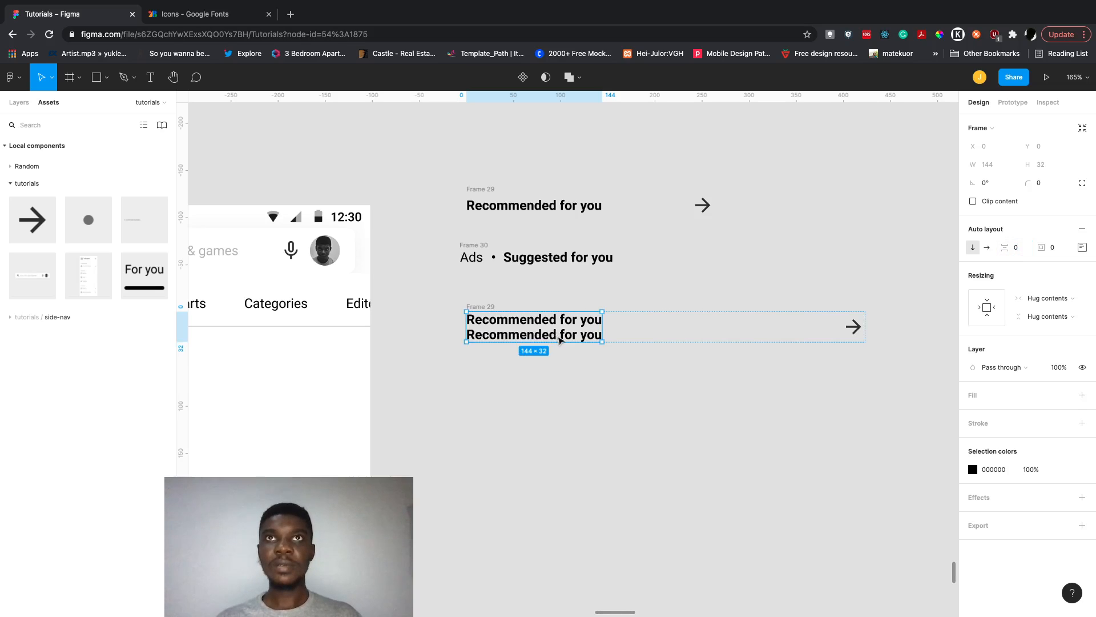
# Apply the playstore/body-small text style to the lower "Recommended for you" text in the two-line heading.
pyautogui.click(559, 340)
pyautogui.hscroll(-3, 559, 340)
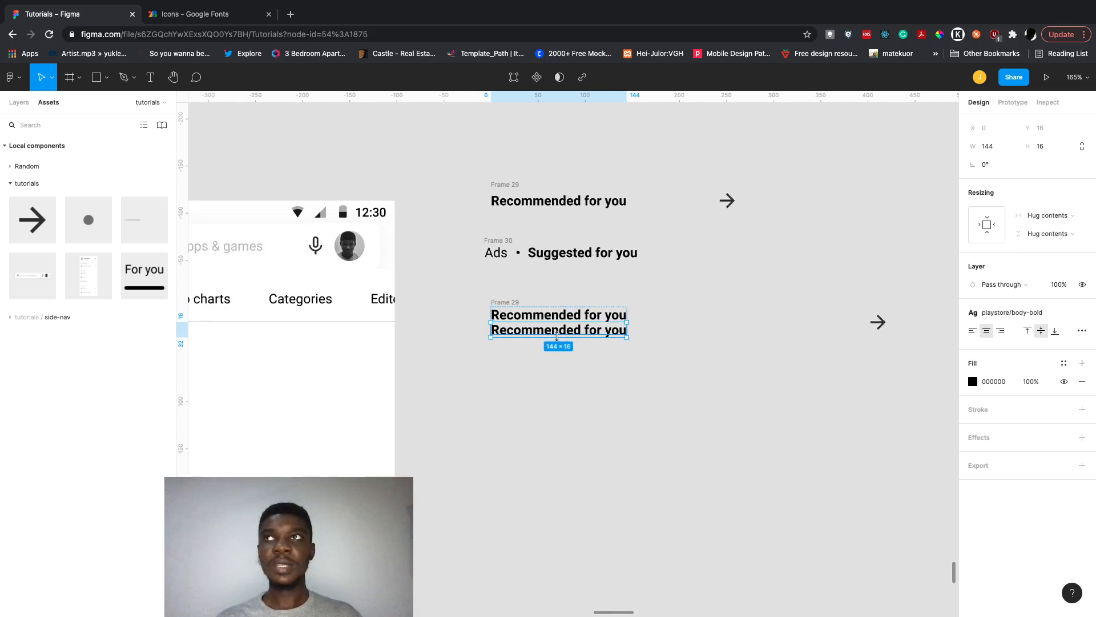
pyautogui.click(1009, 312)
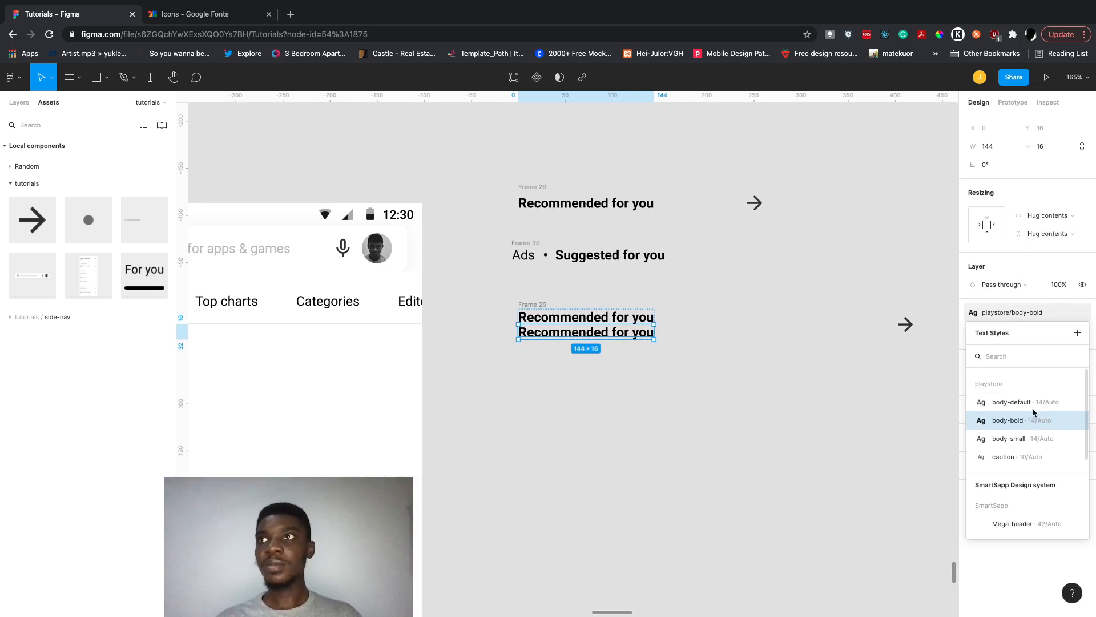
pyautogui.click(1036, 440)
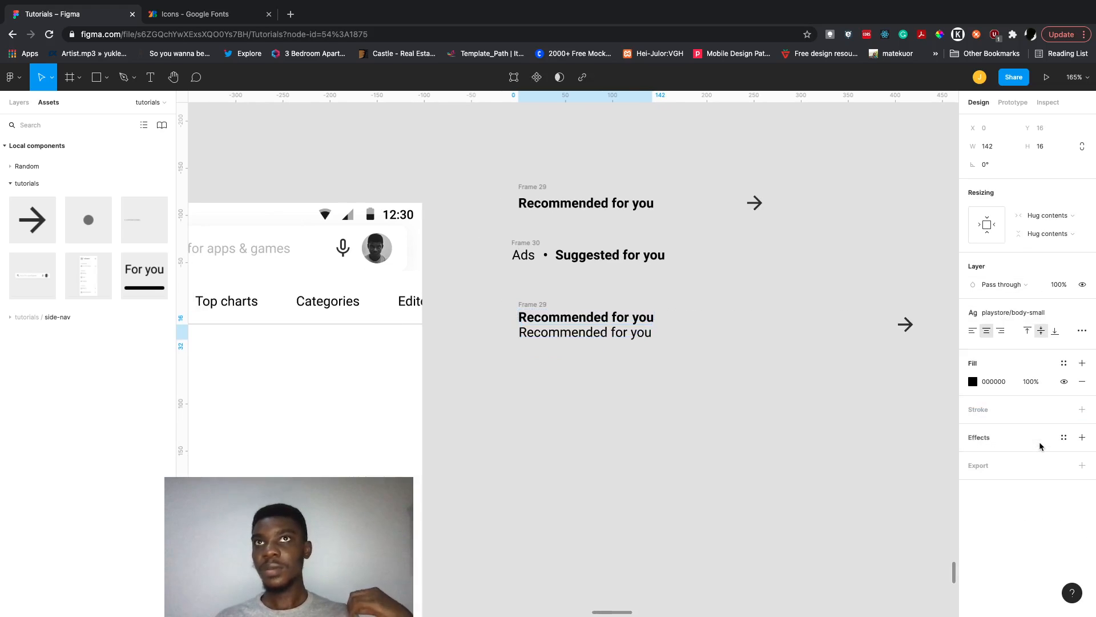
# Edit the body-small text style and set its font size to 12.
pyautogui.click(1061, 316)
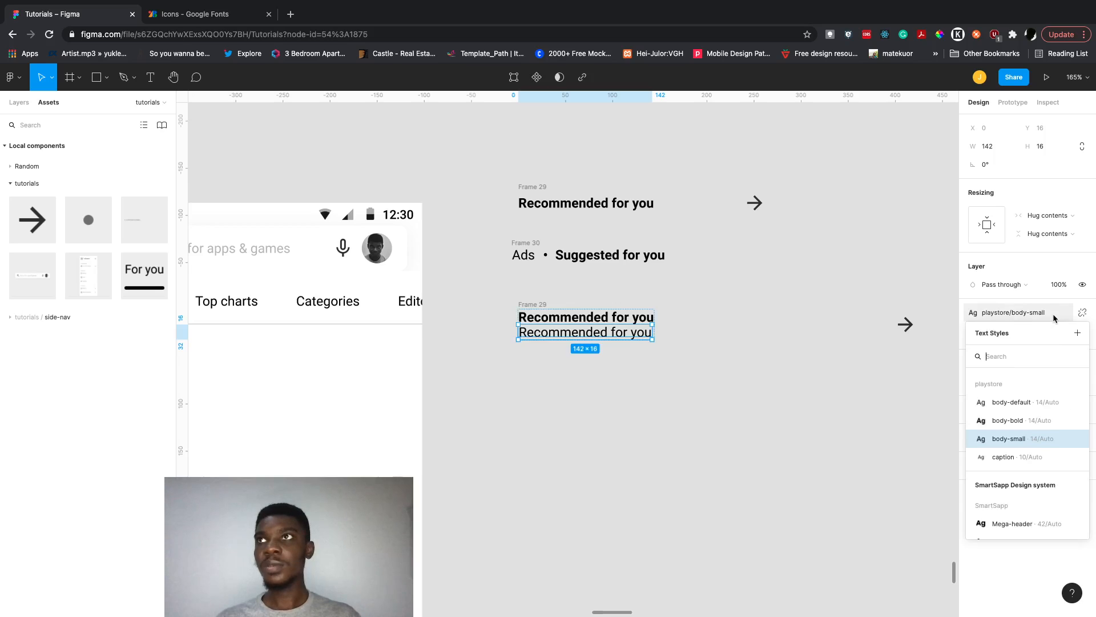
pyautogui.click(1076, 440)
pyautogui.click(918, 558)
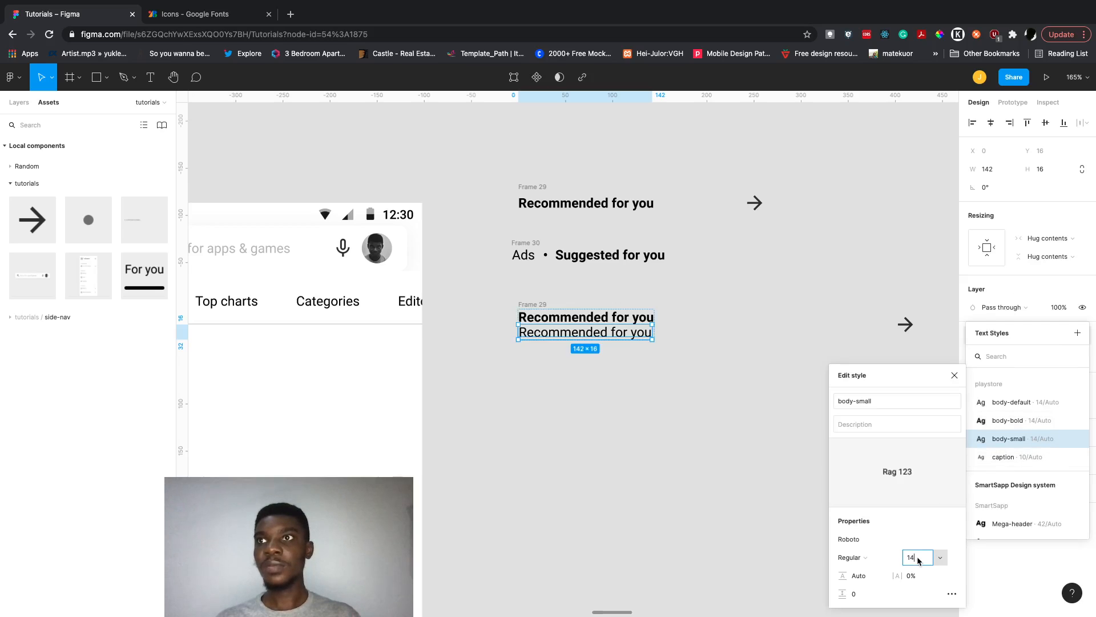
pyautogui.write('12')
pyautogui.press('Return')
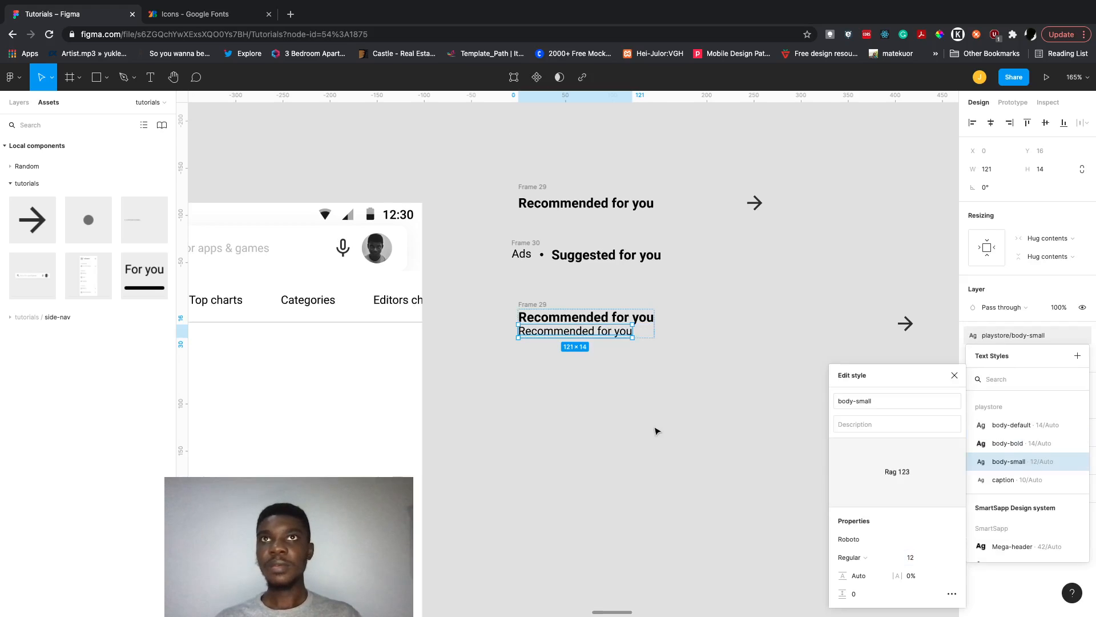
pyautogui.click(656, 431)
# Set the auto layout spacing between the two stacked "Recommended for you" texts to 4.
pyautogui.click(736, 309)
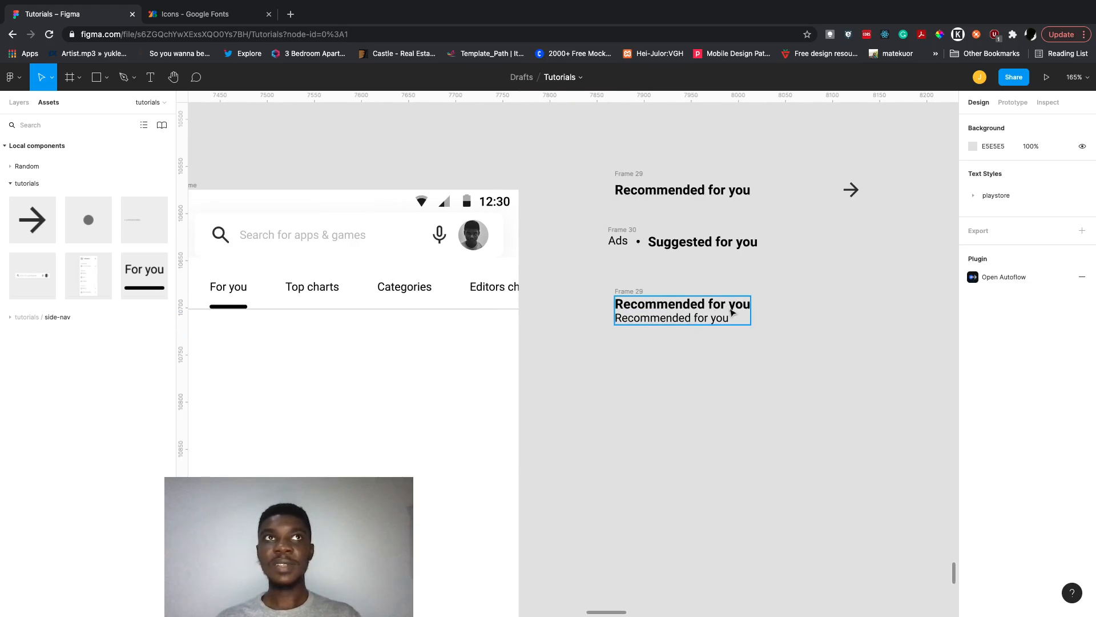
pyautogui.click(1022, 251)
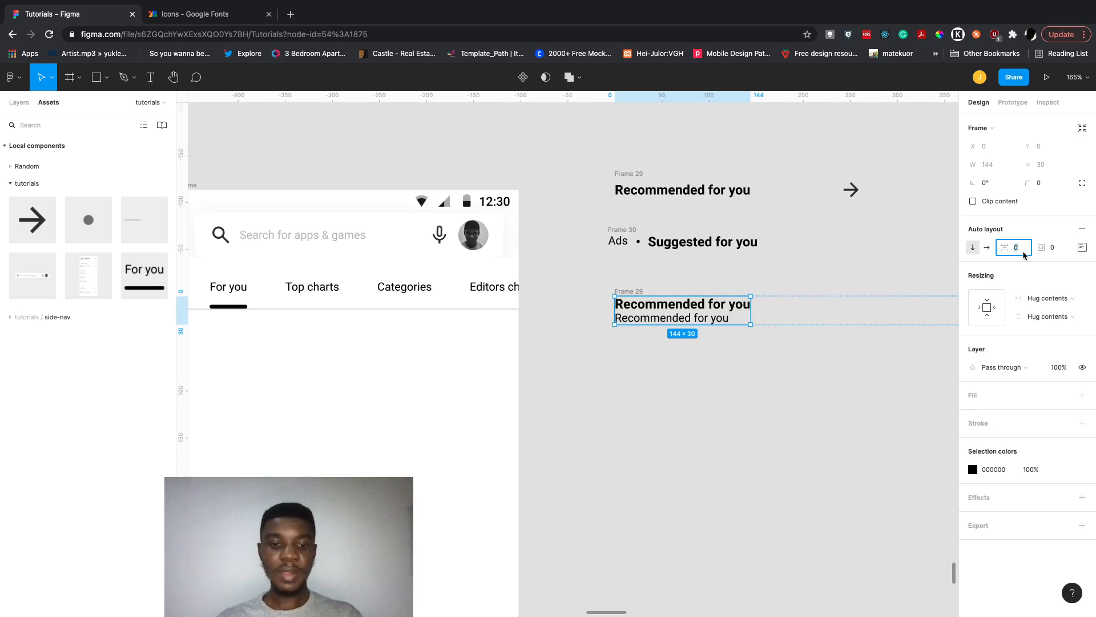
pyautogui.write('4')
pyautogui.press('Return')
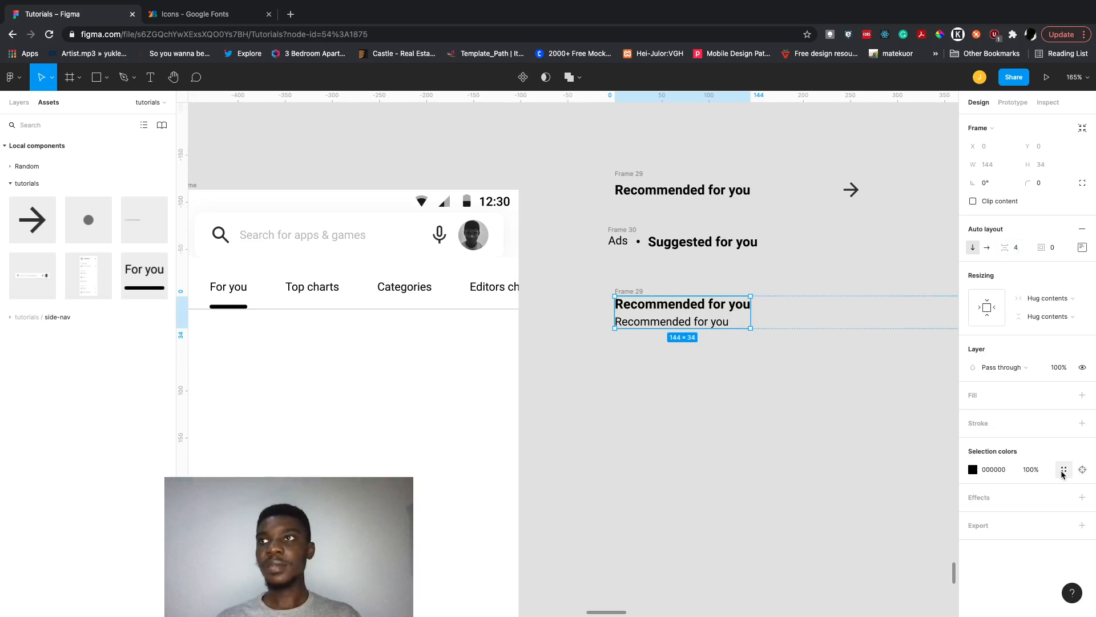
# Apply the Gray 4 color style from Bicycle Colors to both texts in the two-line heading.
pyautogui.click(1063, 472)
pyautogui.write('gra')
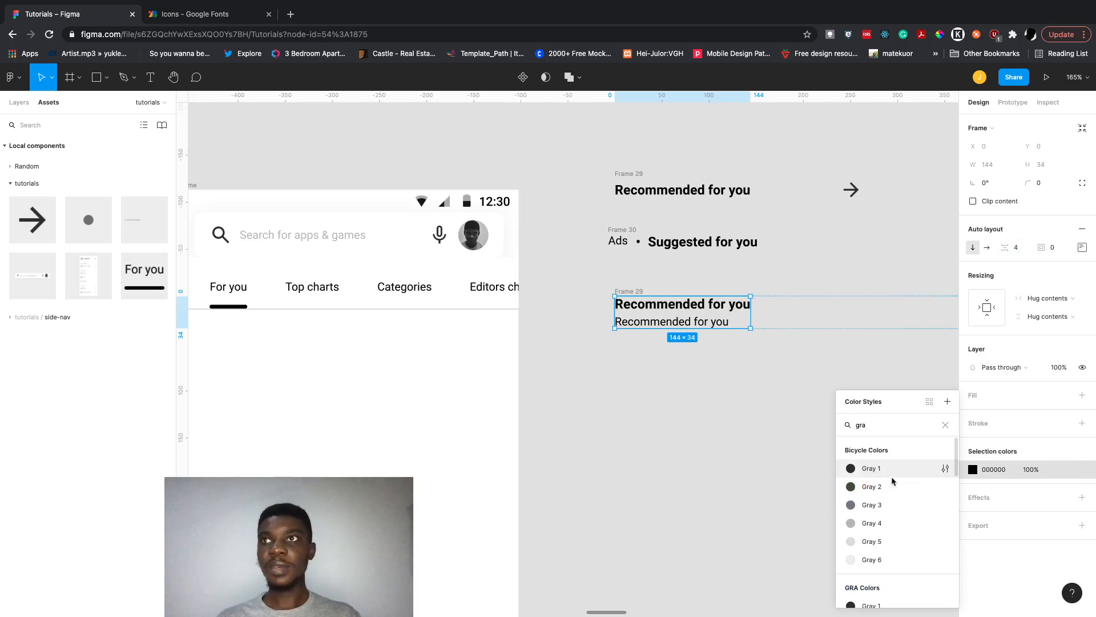
pyautogui.click(885, 522)
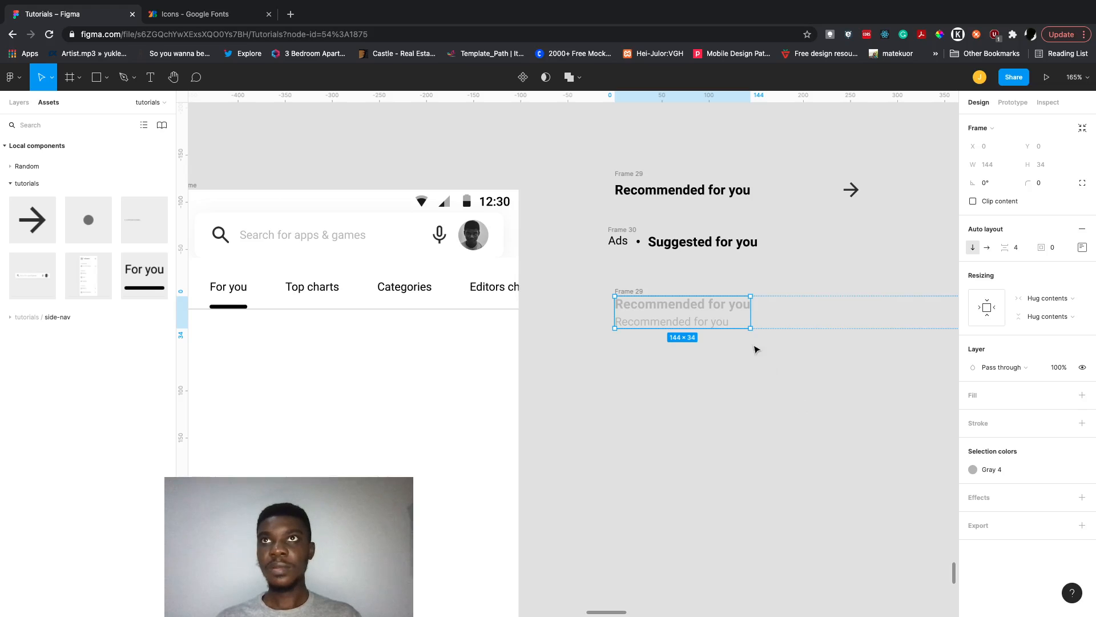
# Color the two-line heading's bold upper text with the Gray 1 style and its lower text with Gray 3.
pyautogui.click(731, 307)
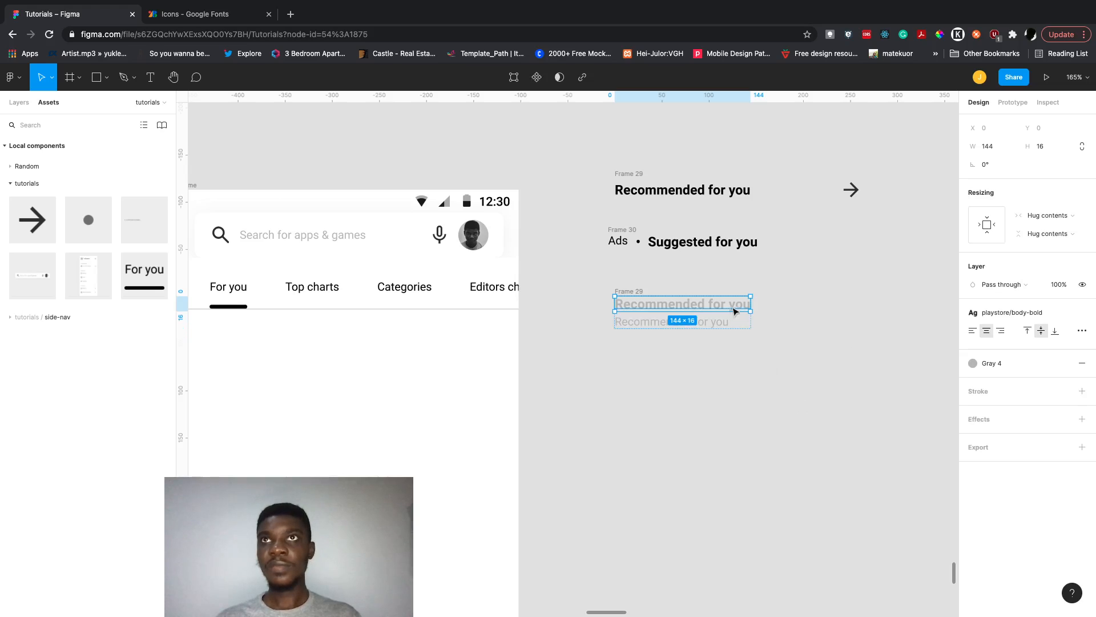
pyautogui.click(973, 364)
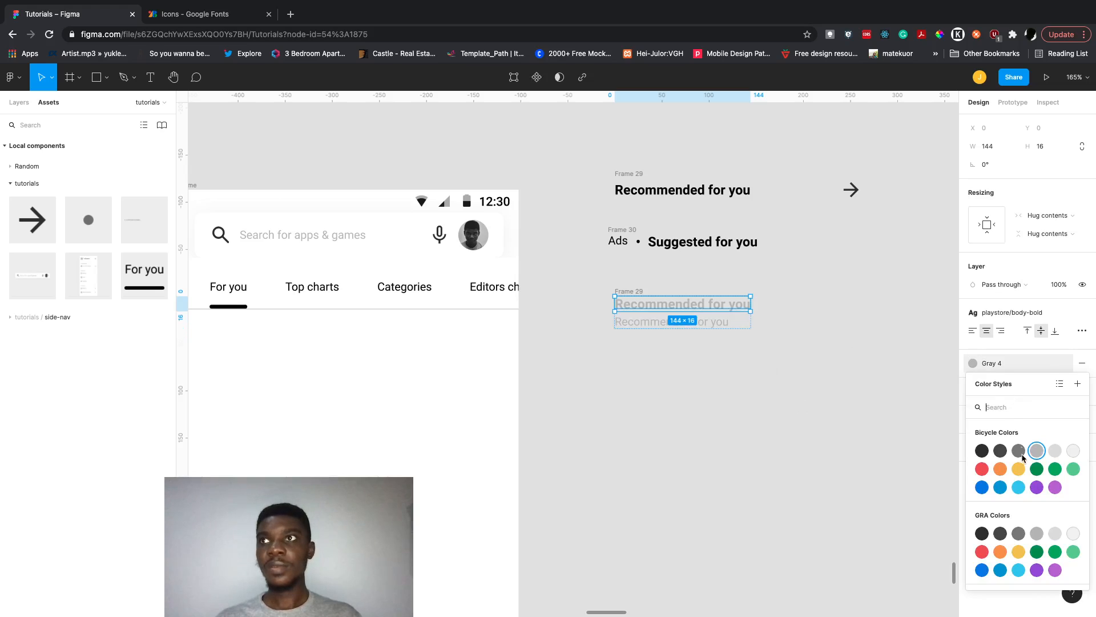
pyautogui.click(986, 454)
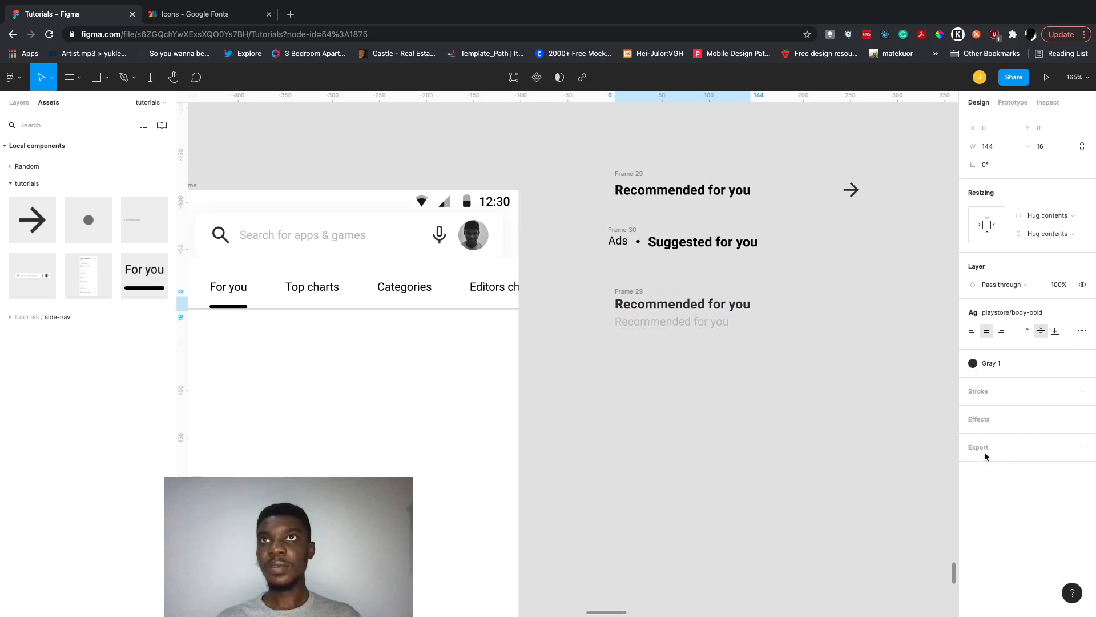
pyautogui.click(721, 325)
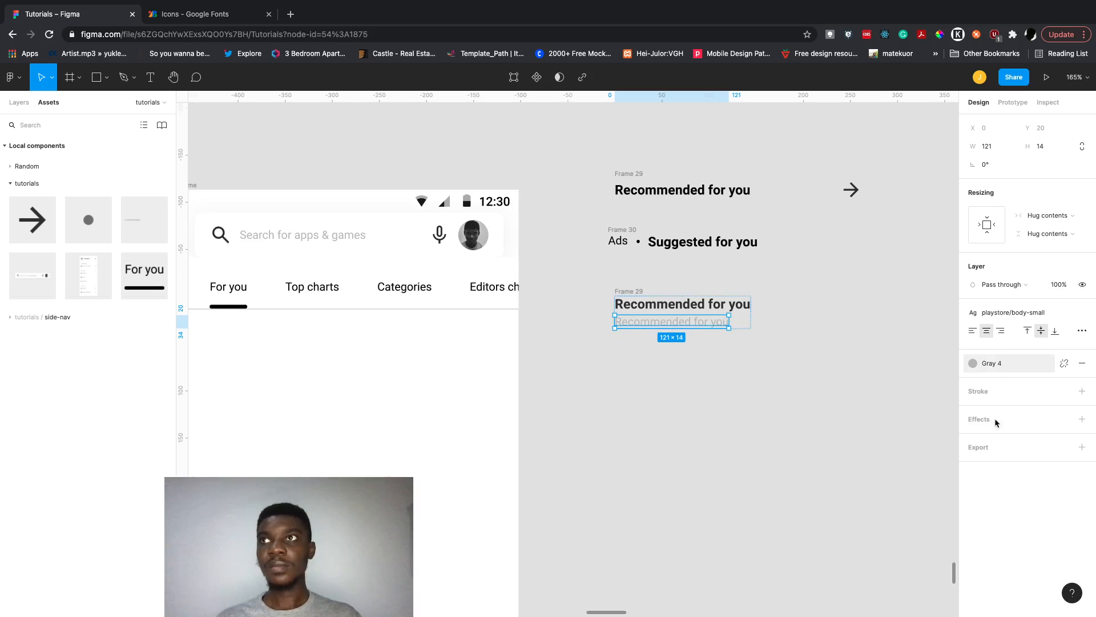
pyautogui.click(992, 363)
pyautogui.click(754, 377)
pyautogui.click(754, 377)
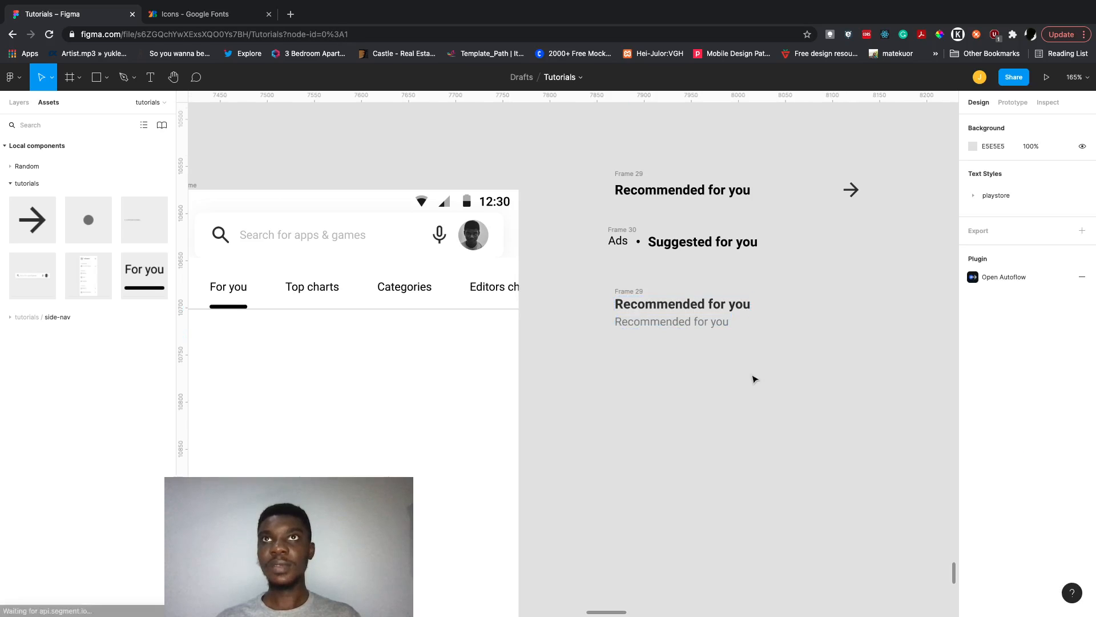
# Narrow the two-line heading frame to about 279 wide so its arrow sits closer to the text.
pyautogui.scroll(3, 752, 377)
pyautogui.scroll(-5, 706, 379)
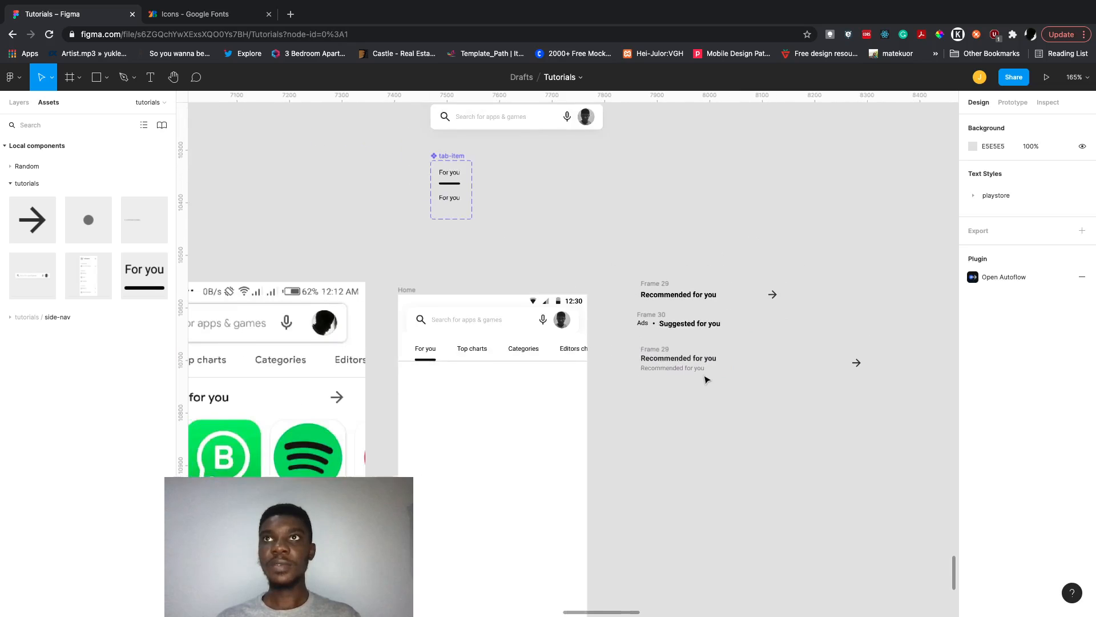
pyautogui.click(628, 355)
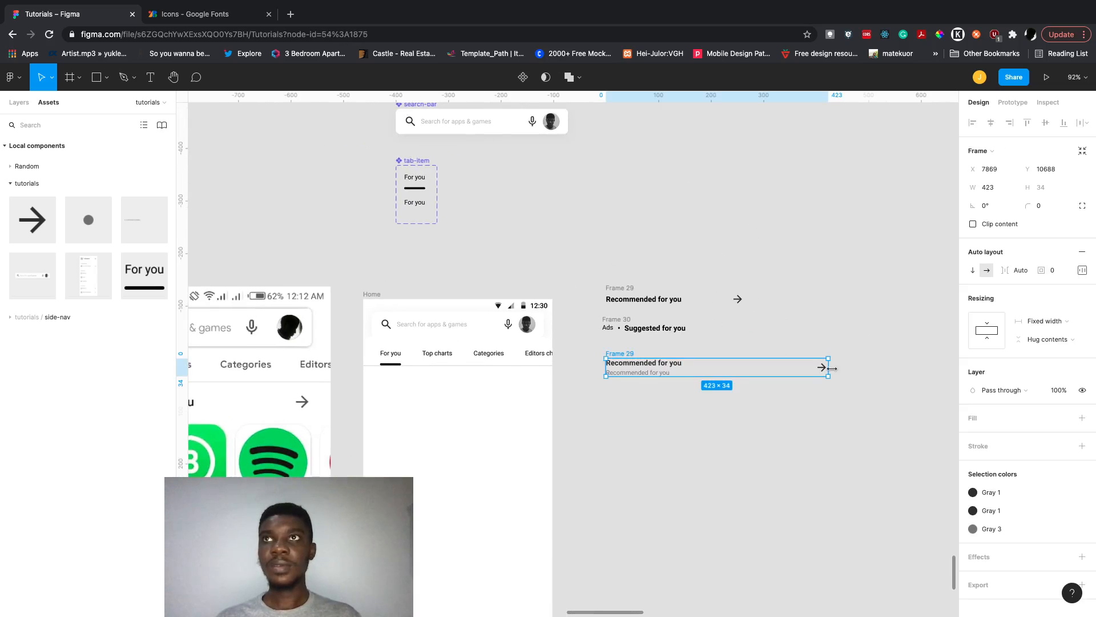
pyautogui.moveTo(828, 367); pyautogui.dragTo(752, 368)
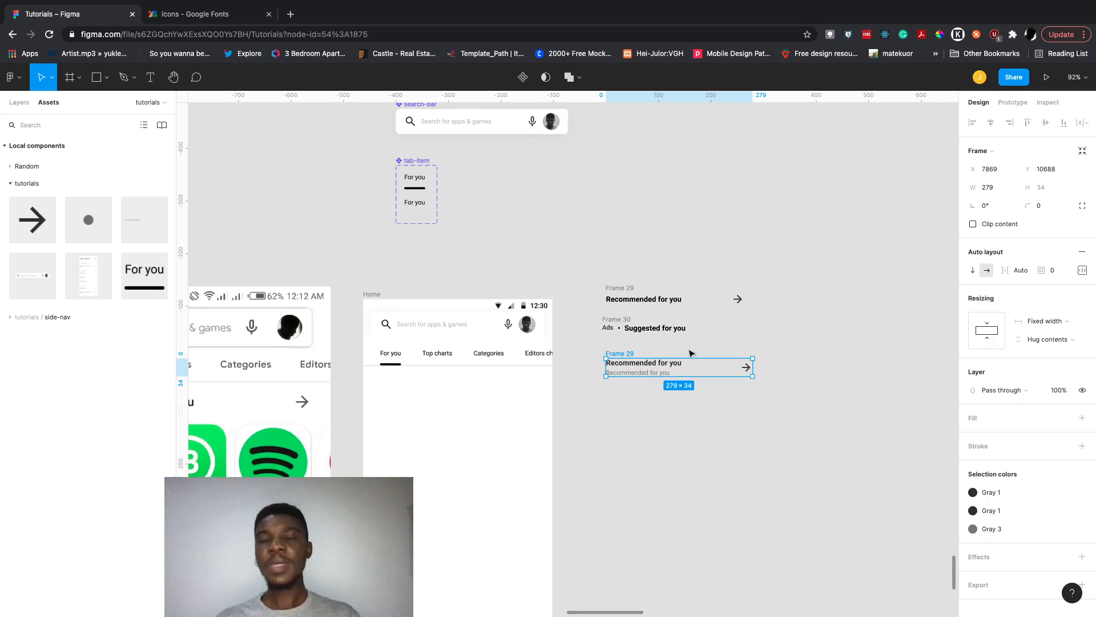
# Rename the single-line "Recommended for you" heading frame as title/no-subtitle and copy that name.
pyautogui.scroll(4, 691, 354)
pyautogui.click(575, 257)
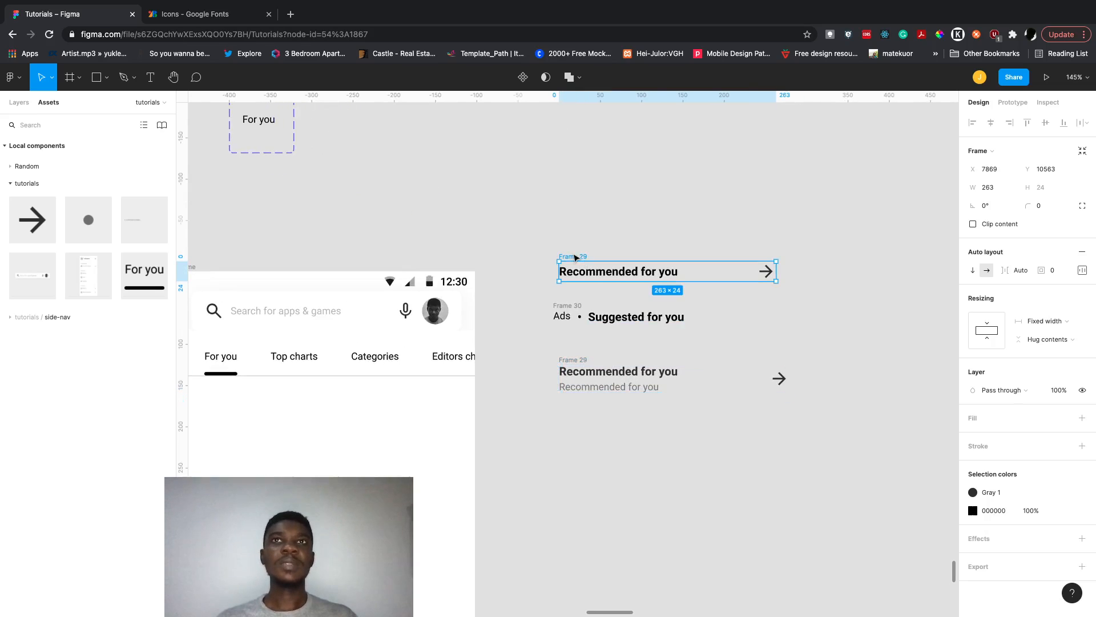
pyautogui.hotkey('ctrl', 'r')
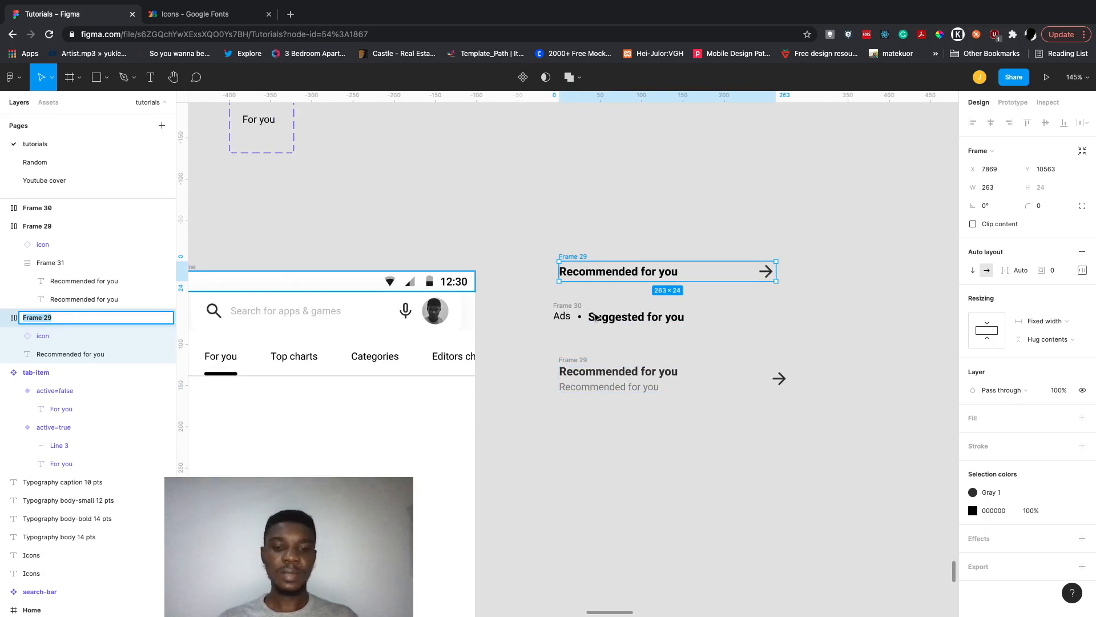
pyautogui.write('title/no-sbutile')
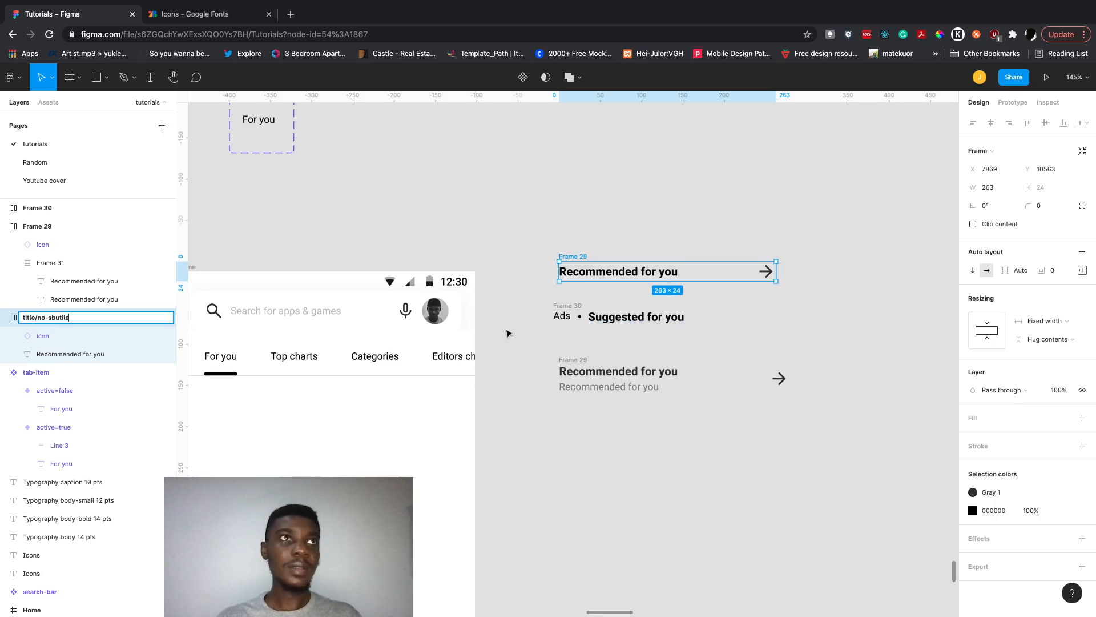
pyautogui.press('BackSpace')
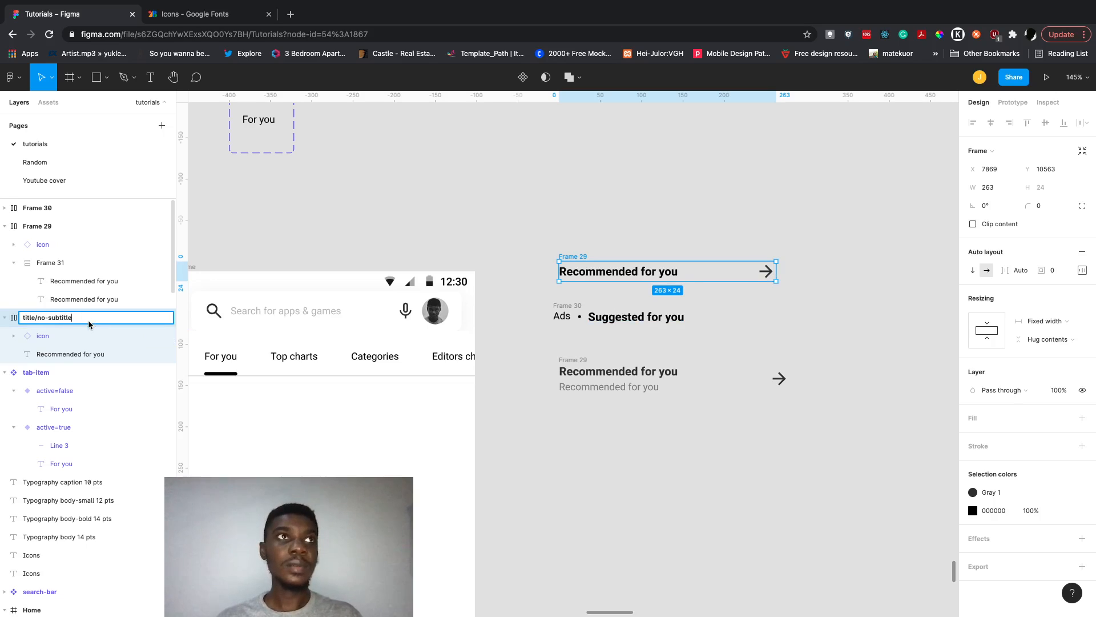
pyautogui.press('super+a')
pyautogui.press('super+c')
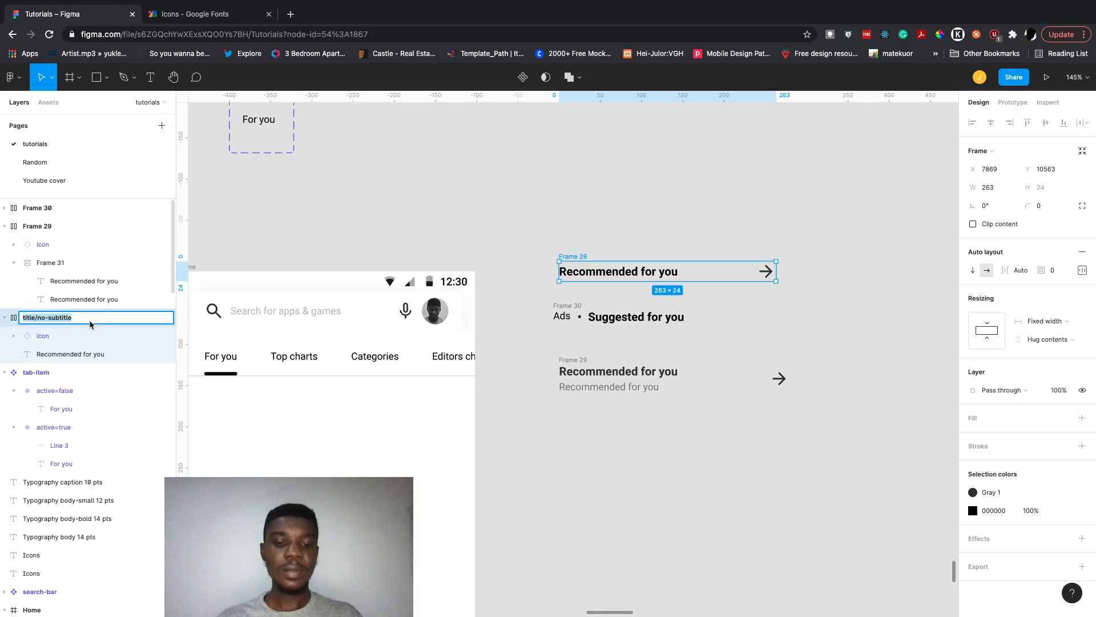
# Rename the "Ads • Suggested for you" frame as title/subtitle/arrow, starting from the copied name.
pyautogui.click(573, 309)
pyautogui.doubleClick(40, 208)
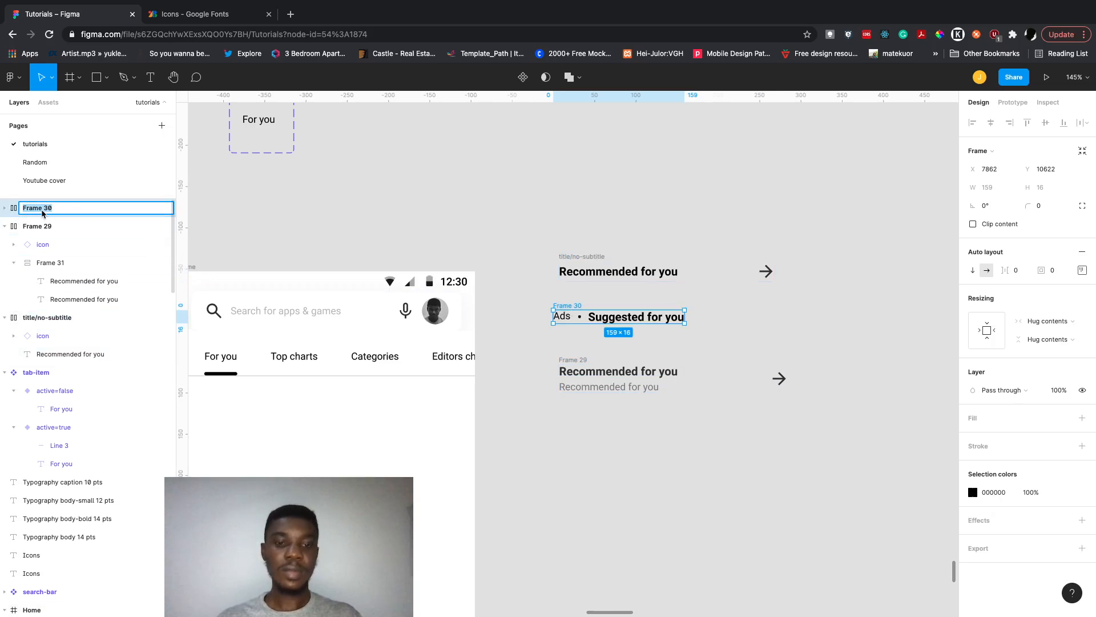
pyautogui.press('super+v')
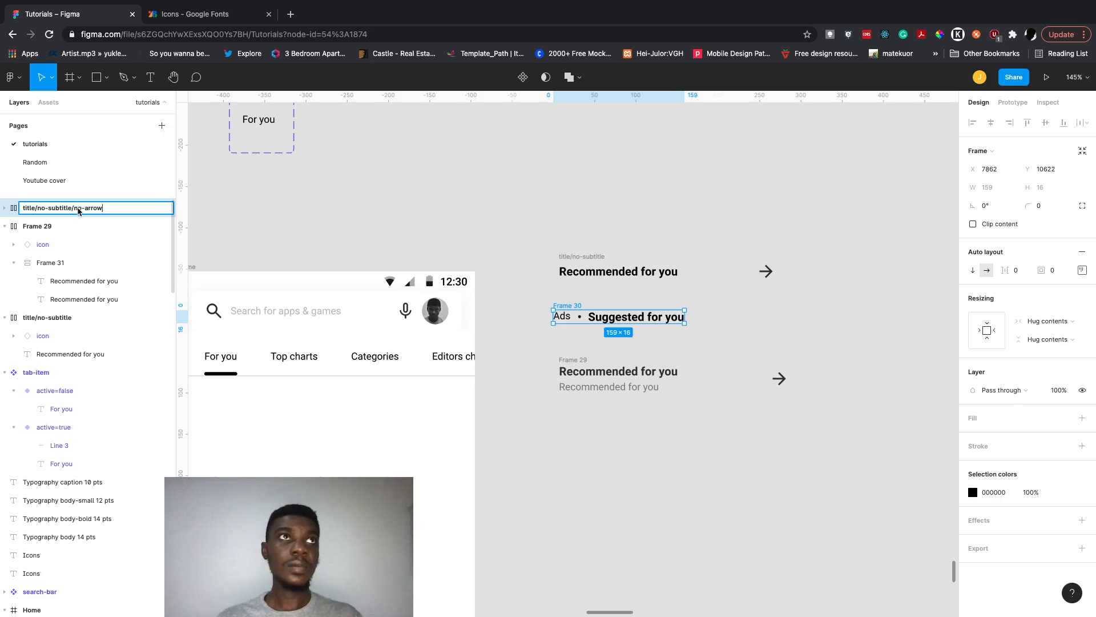
pyautogui.click(48, 209)
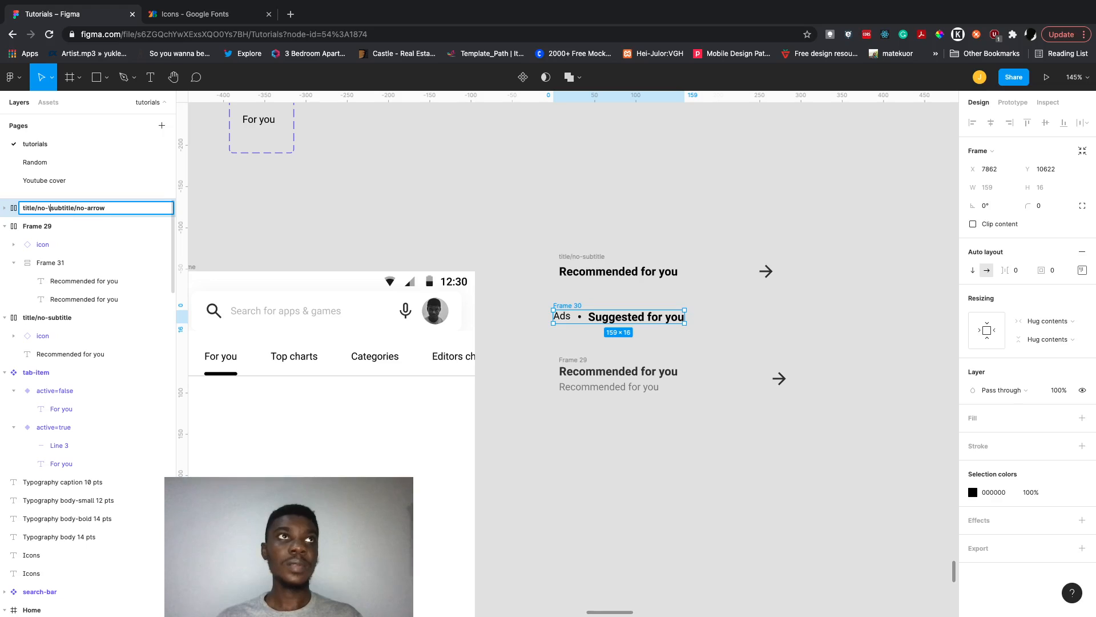
pyautogui.press('BackSpace')
pyautogui.press('BackSpace')
pyautogui.press('BackSpace')
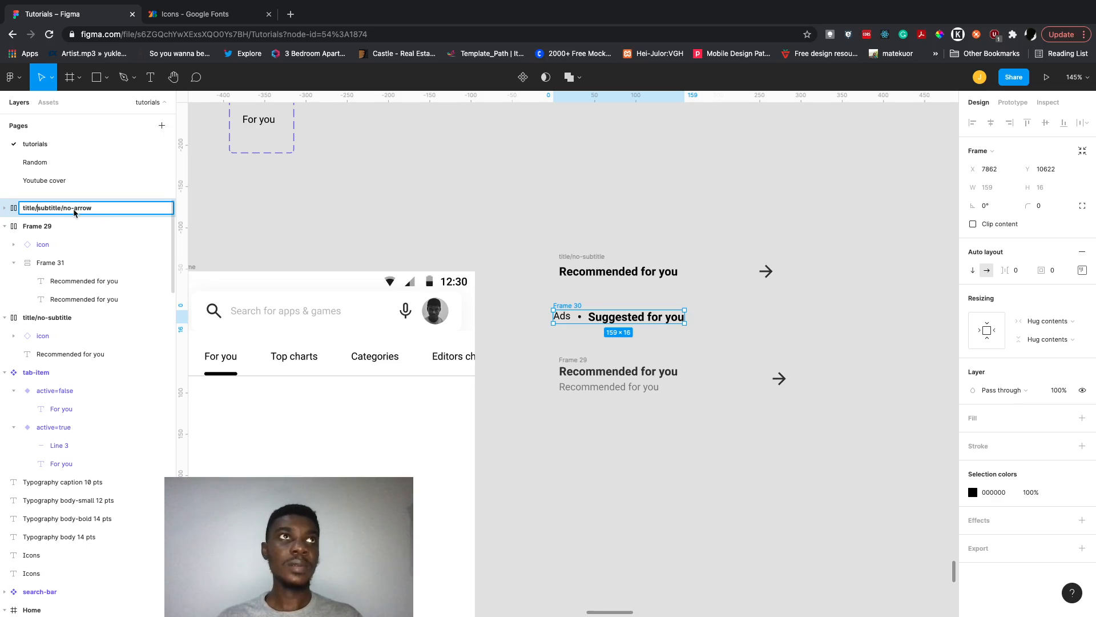
pyautogui.press('BackSpace')
pyautogui.press('BackSpace')
pyautogui.press('BackSpace')
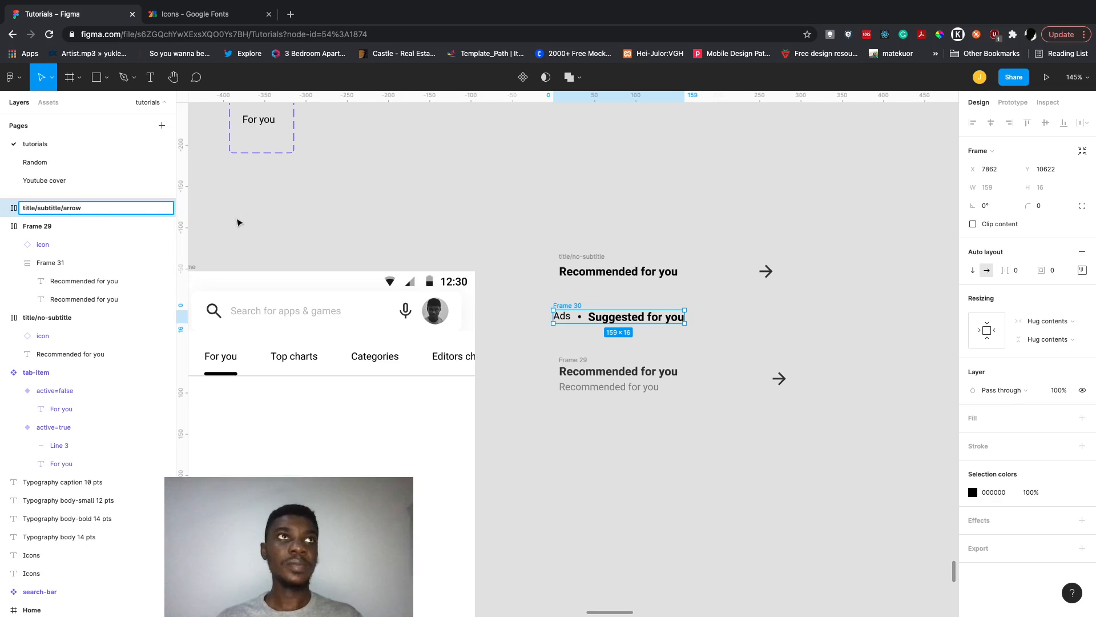
pyautogui.click(239, 223)
# Rename the single-line "Recommended for you" heading frame as title/subtitle/arrow and copy that name.
pyautogui.click(48, 319)
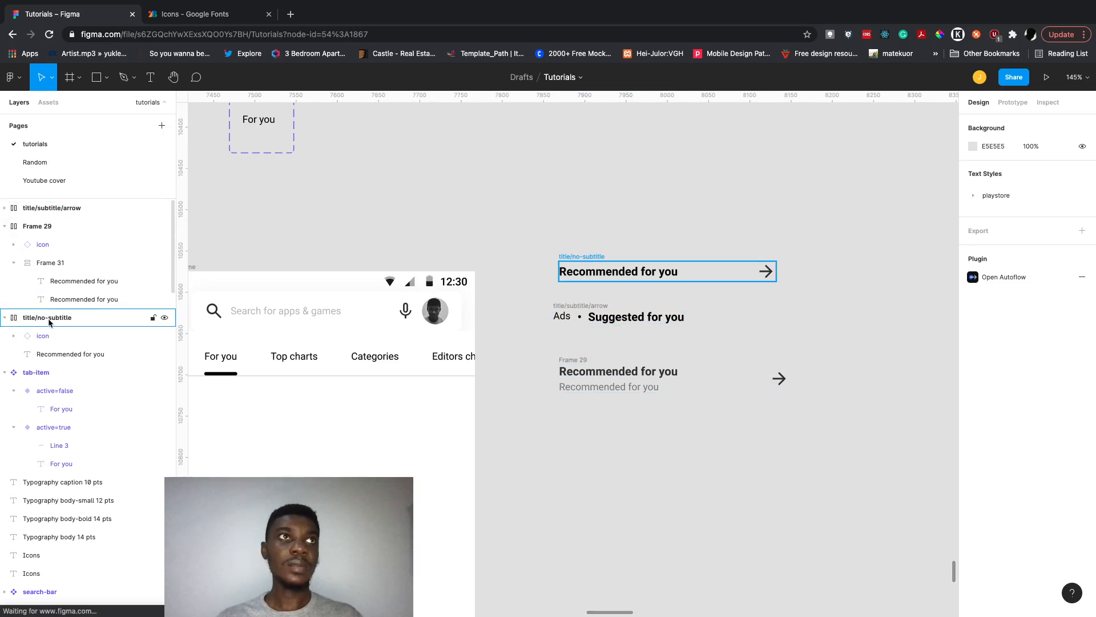
pyautogui.doubleClick(49, 318)
pyautogui.click(49, 323)
pyautogui.press('BackSpace')
pyautogui.press('BackSpace')
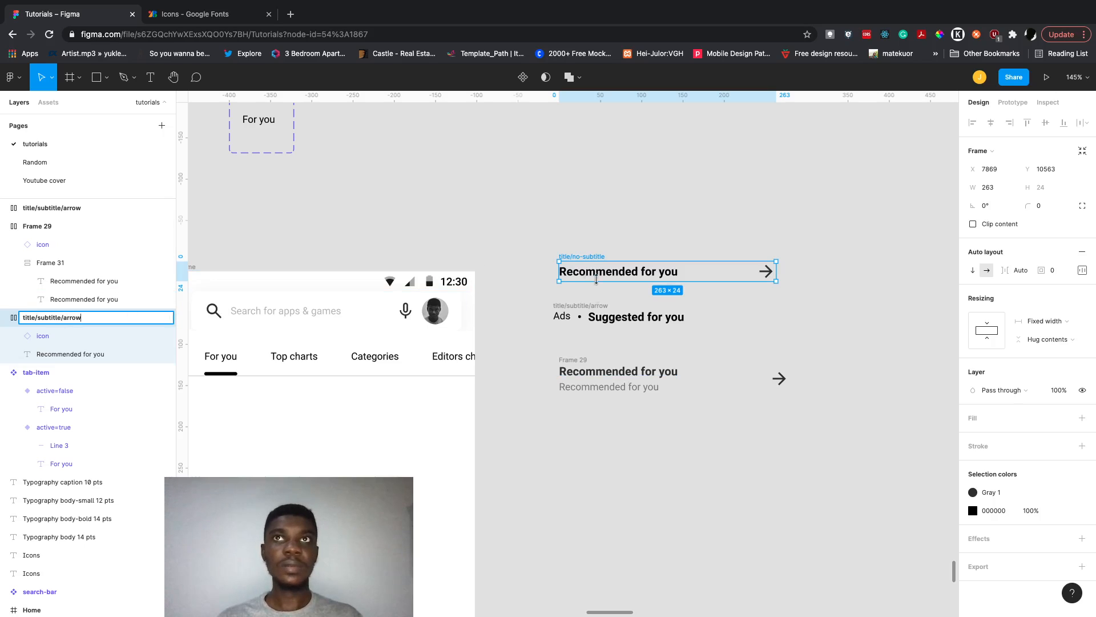
pyautogui.press('super+a')
pyautogui.hotkey('ctrl', 'c')
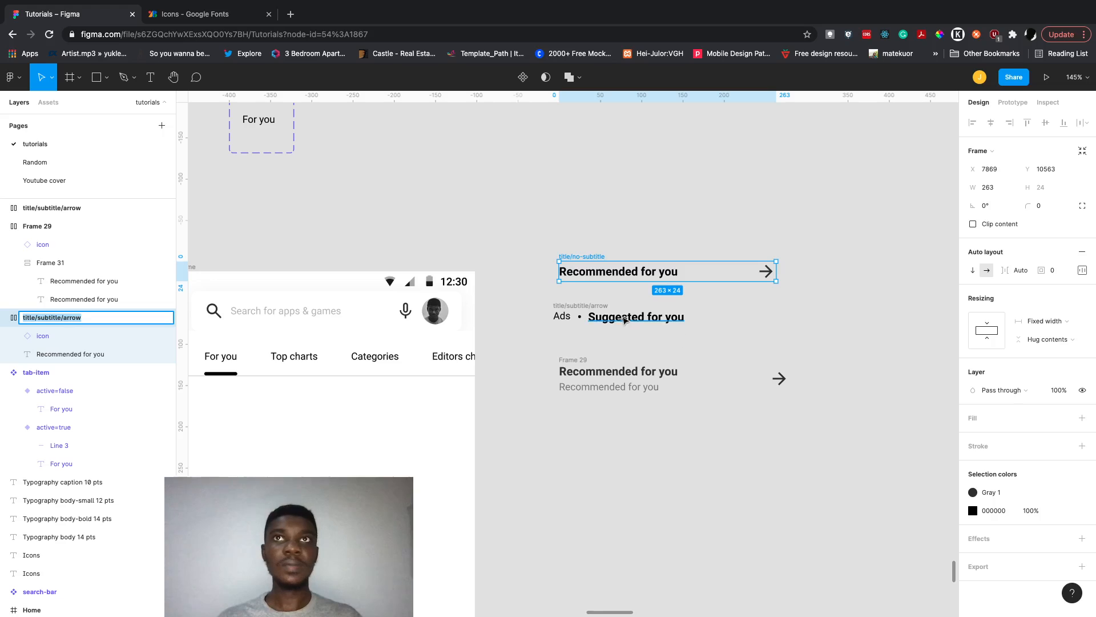
pyautogui.click(578, 359)
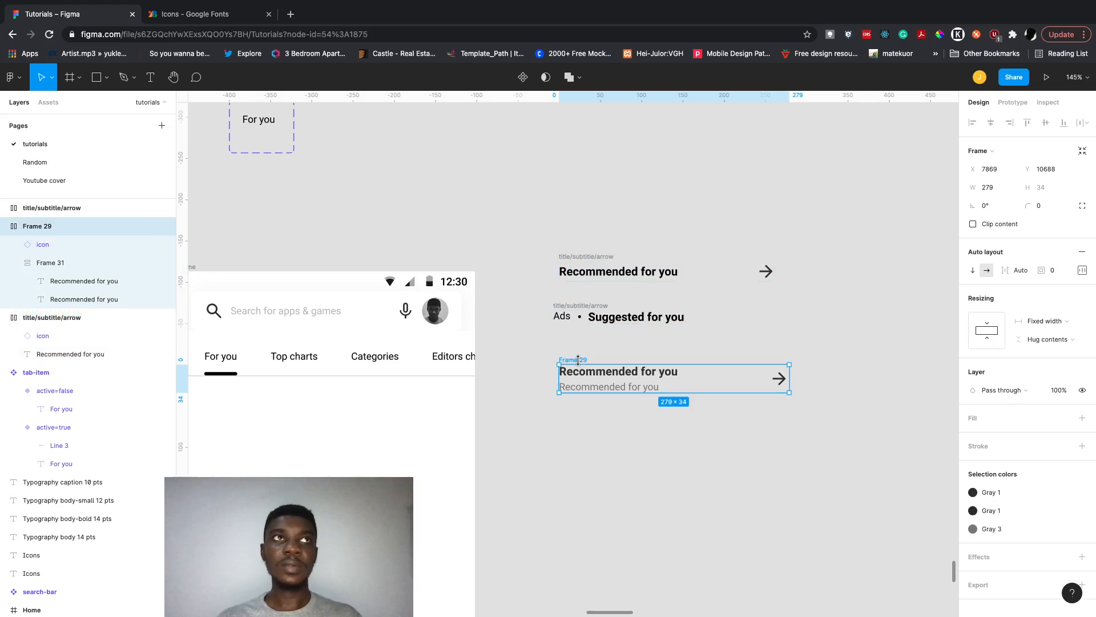
# Rename the two-line "Recommended for you" heading frame as title/subtitle/arrow using the copied name.
pyautogui.doubleClick(31, 227)
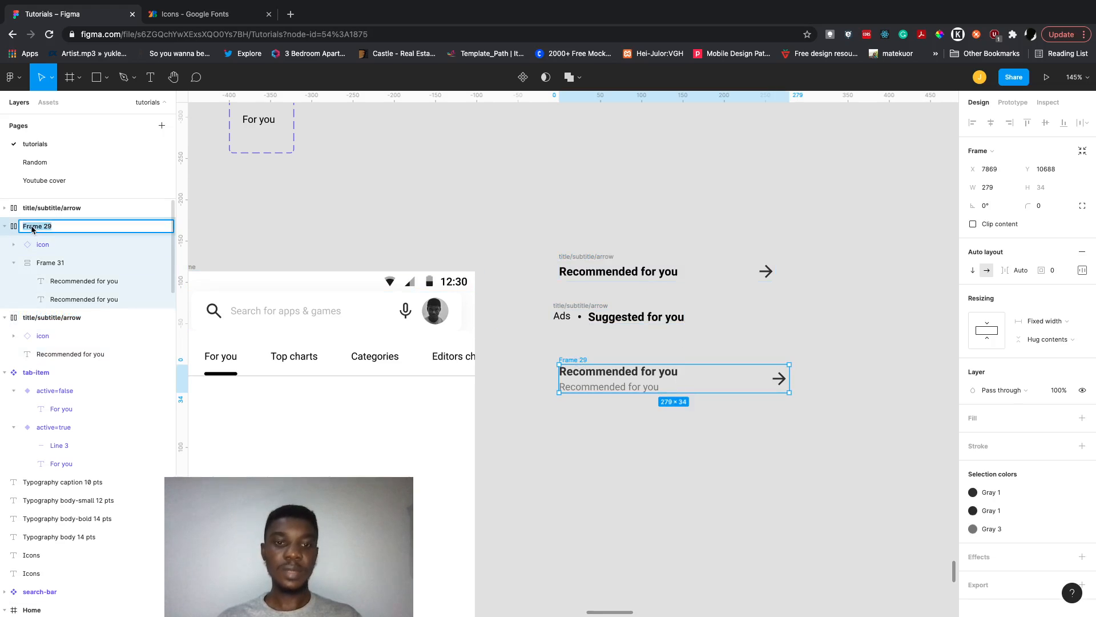
pyautogui.hotkey('ctrl', 'v')
pyautogui.click(619, 467)
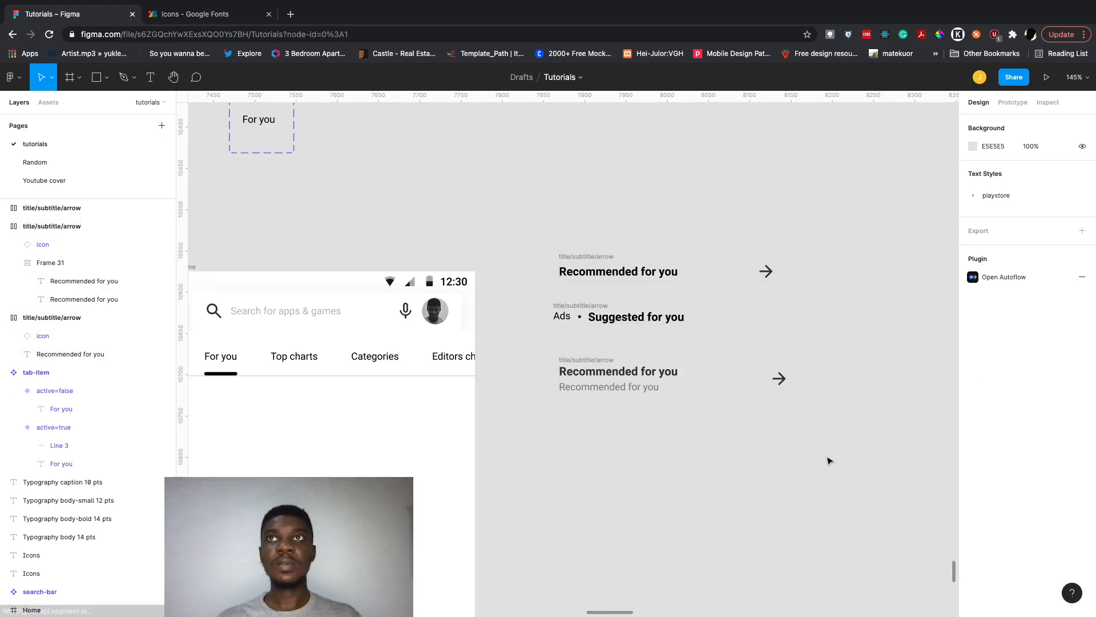
# Convert the three heading frames into separate components and combine them as variants of one set.
pyautogui.moveTo(837, 457); pyautogui.dragTo(476, 125)
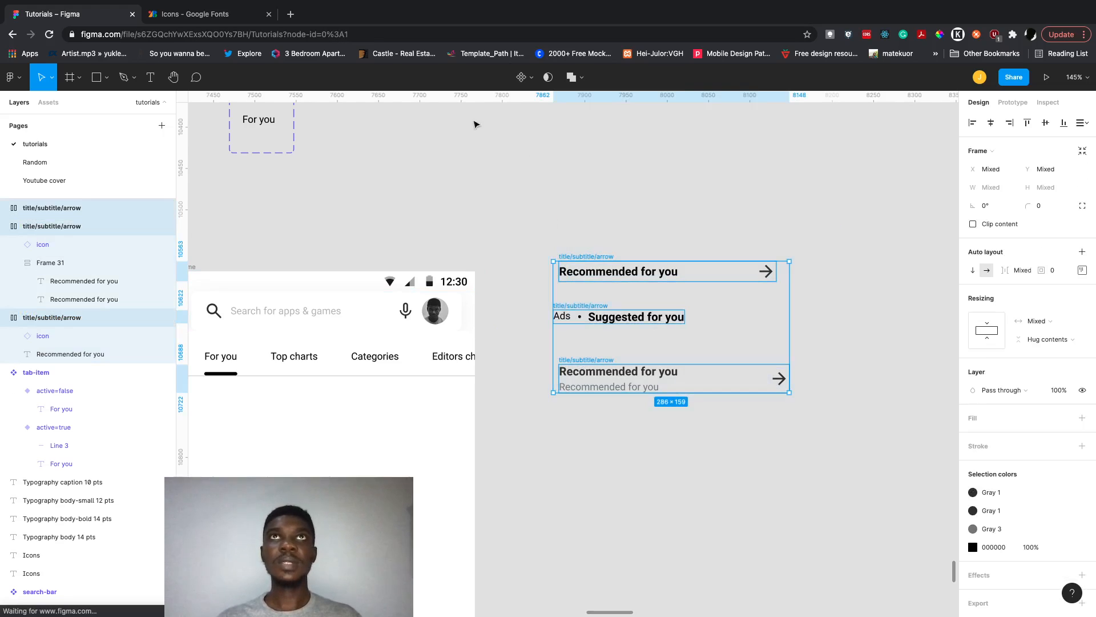
pyautogui.click(531, 80)
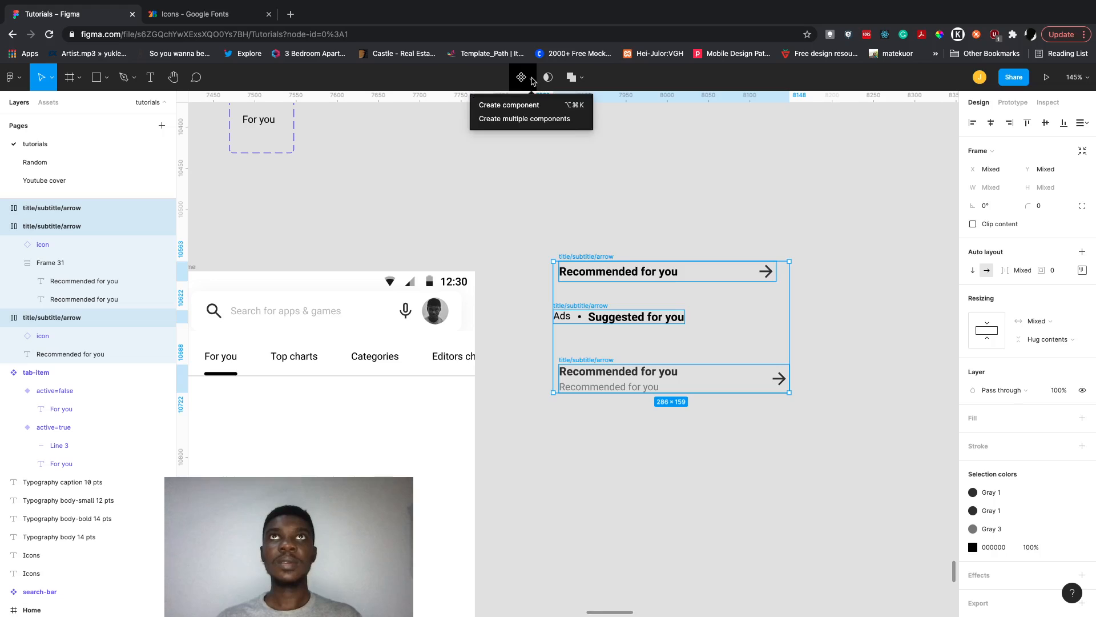
pyautogui.click(521, 122)
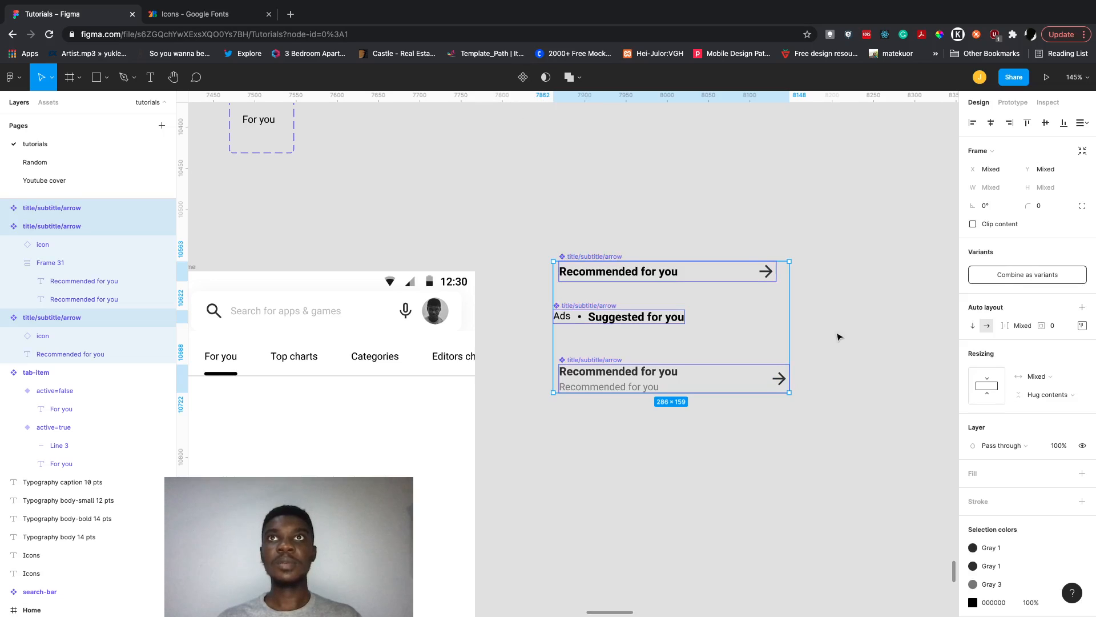
pyautogui.click(1043, 277)
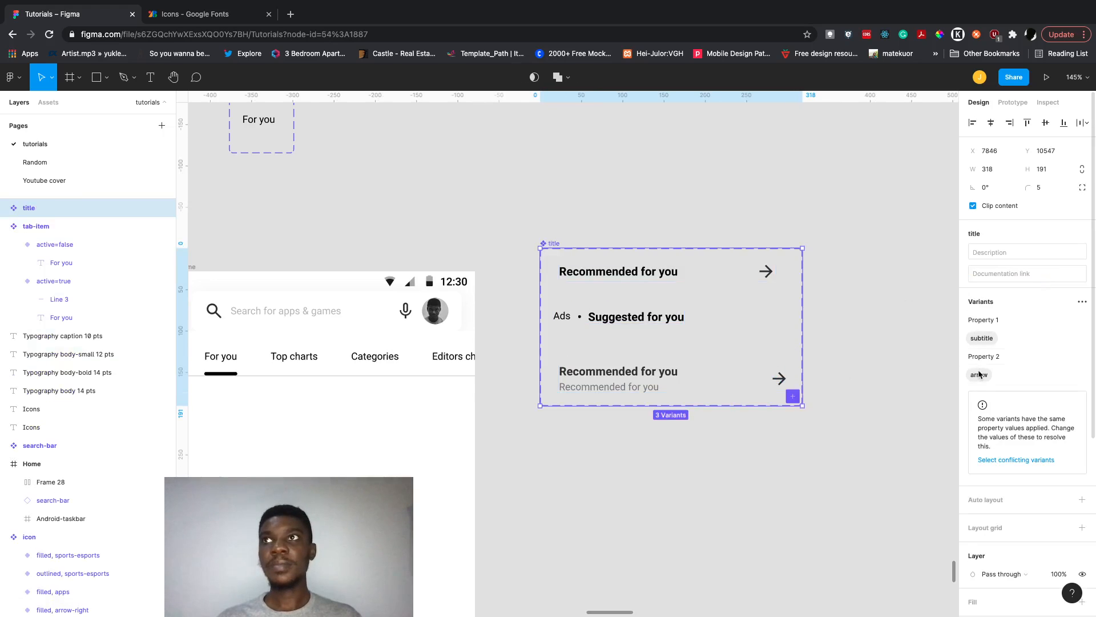
# Rename the title set's two variant properties from the defaults to subtitle and arrow.
pyautogui.click(991, 322)
pyautogui.press('super+a')
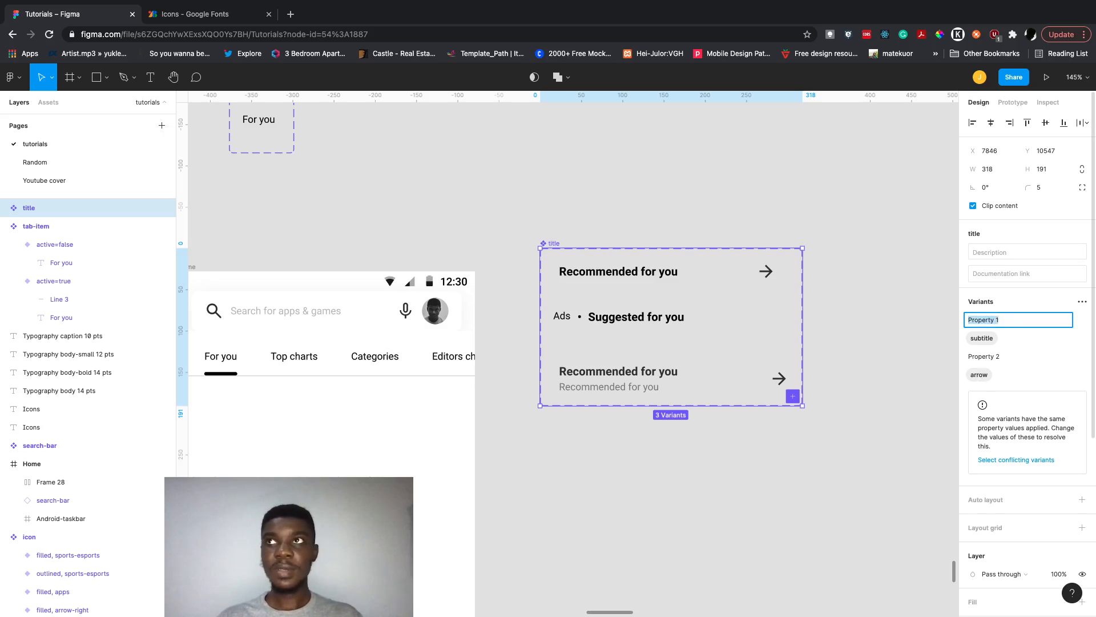
pyautogui.write('subtitle')
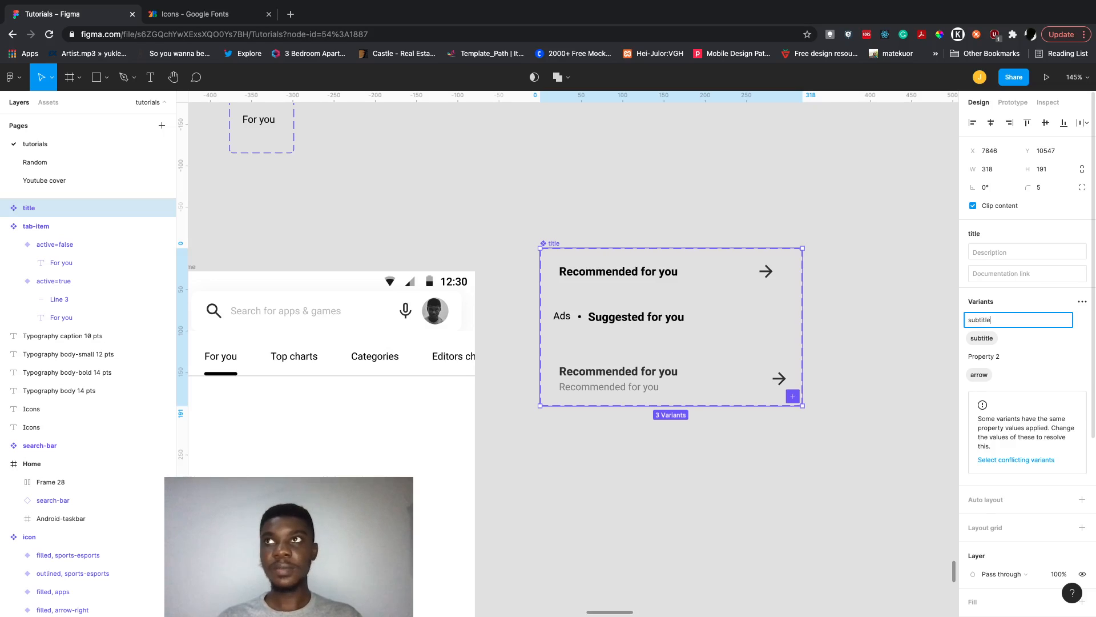
pyautogui.doubleClick(997, 324)
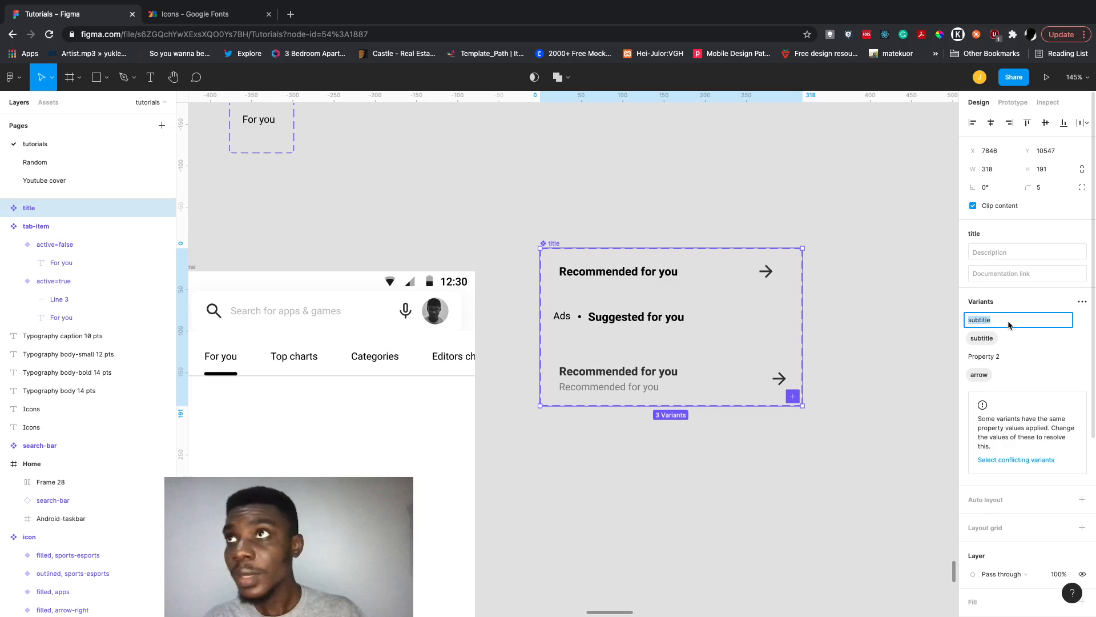
pyautogui.click(1008, 324)
pyautogui.doubleClick(1009, 324)
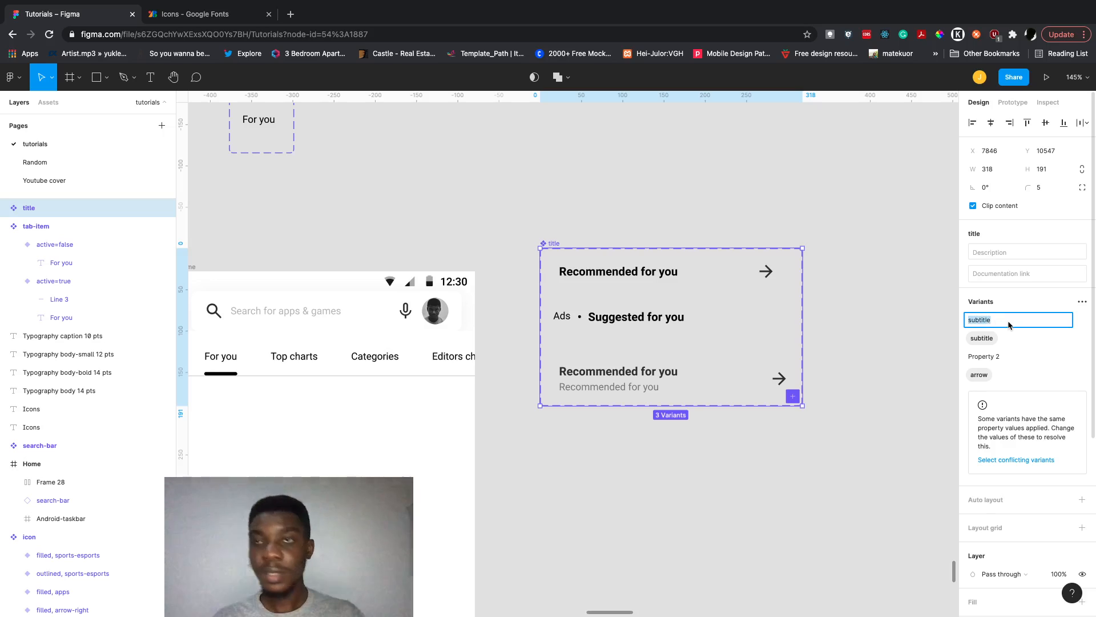
pyautogui.doubleClick(1004, 356)
pyautogui.write('arro')
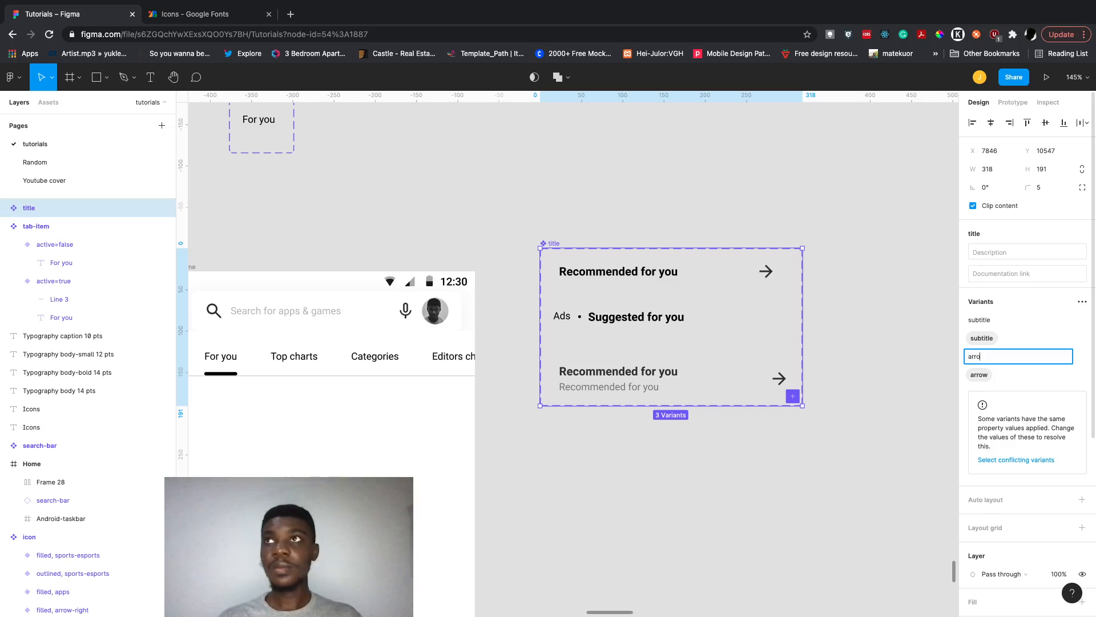
pyautogui.write('w')
pyautogui.click(906, 389)
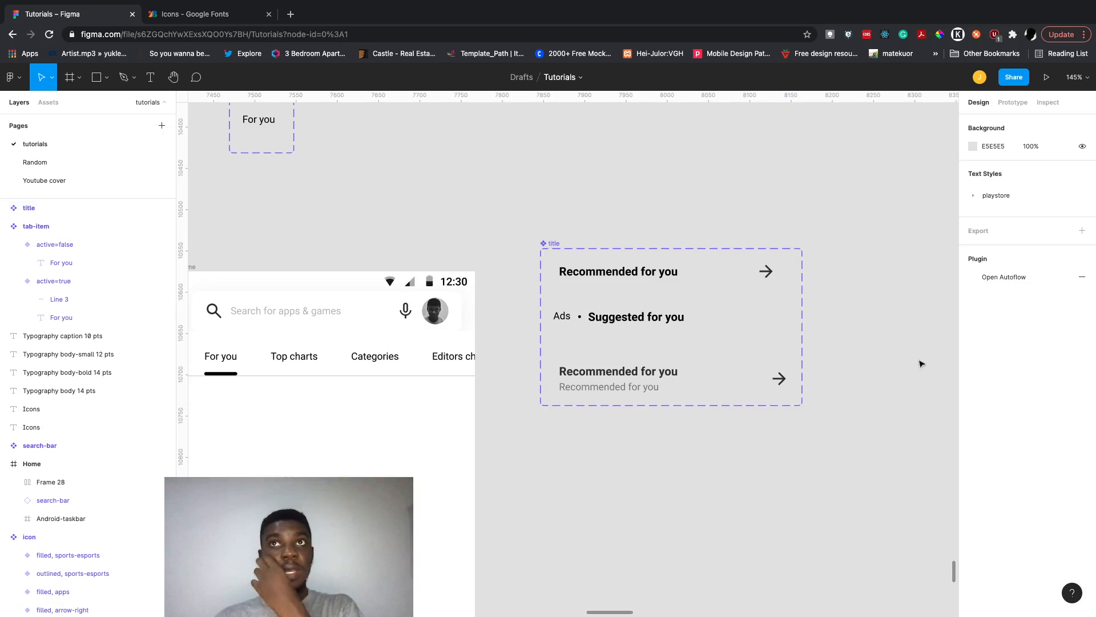
# Set the single-line "Recommended for you" variant's subtitle property to false and arrow to true.
pyautogui.click(675, 278)
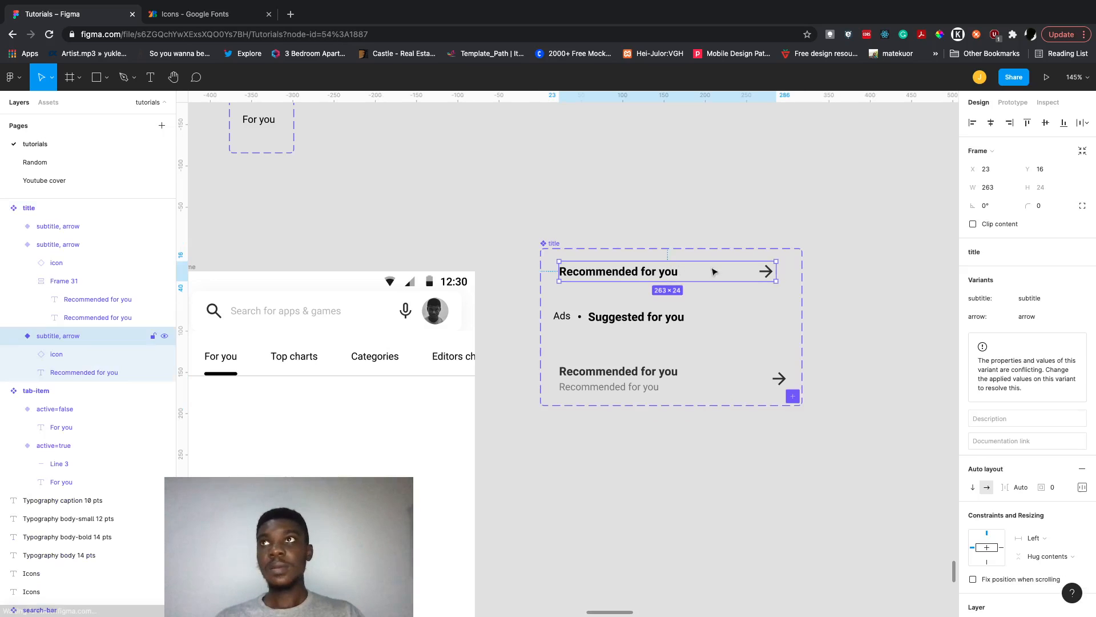
pyautogui.click(1042, 299)
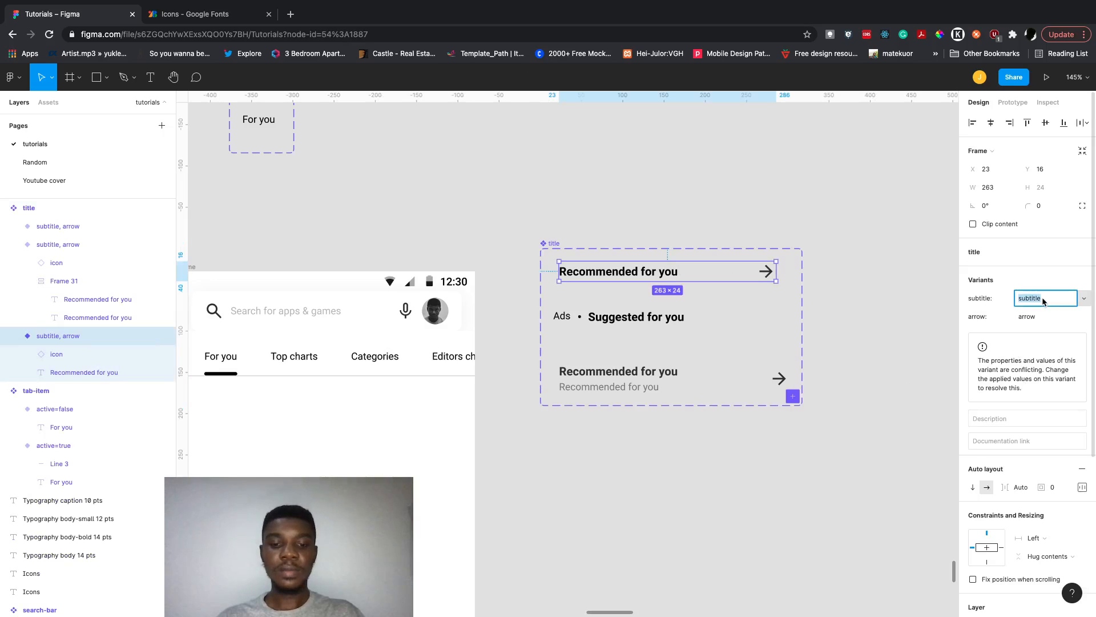
pyautogui.write('false')
pyautogui.click(1037, 319)
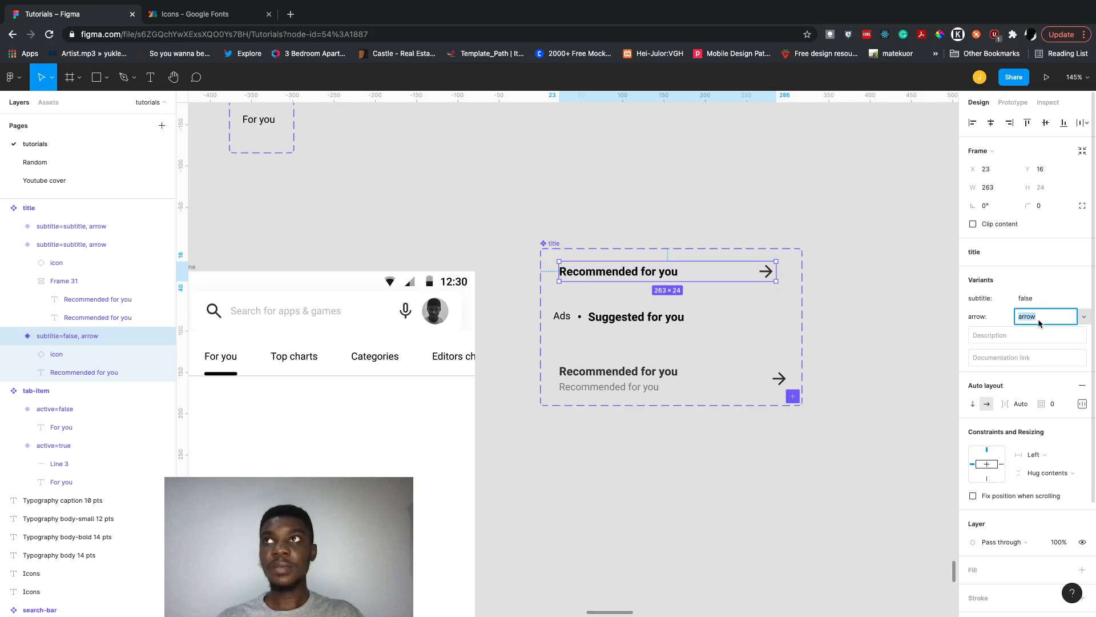
pyautogui.write('true')
# Set both the subtitle and arrow properties of the "Ads • Suggested for you" variant to false.
pyautogui.click(634, 316)
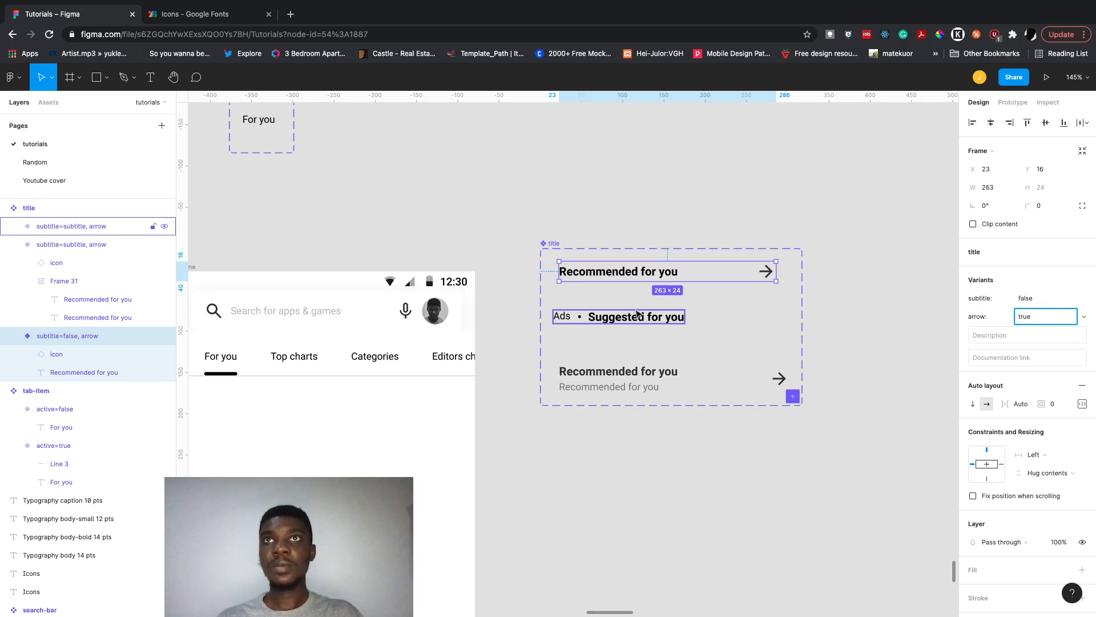
pyautogui.click(1038, 298)
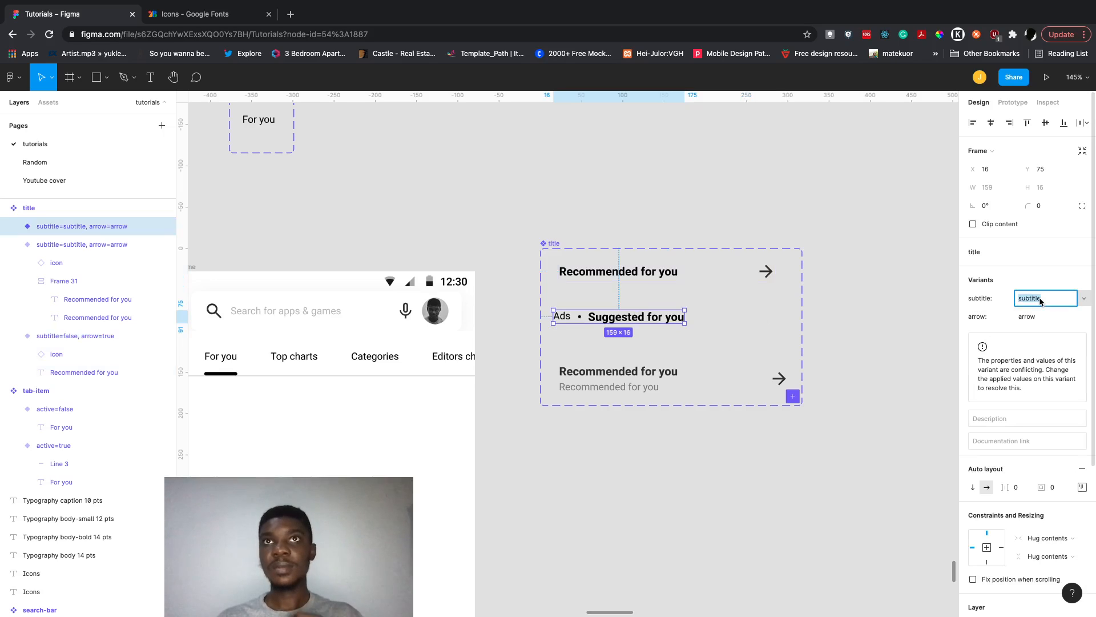
pyautogui.write('false')
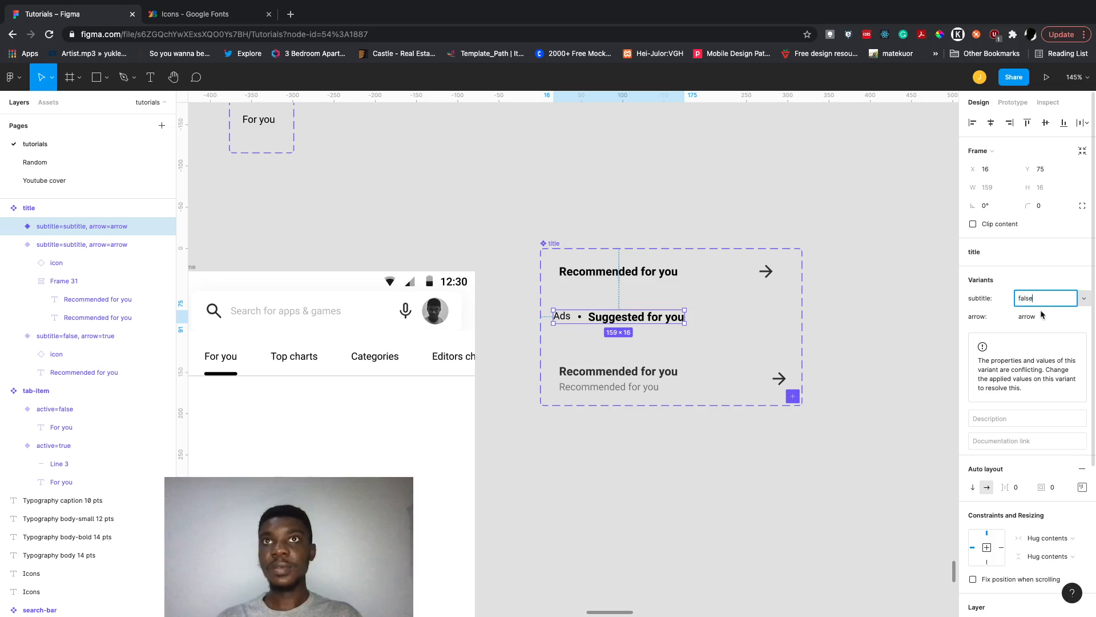
pyautogui.click(1040, 314)
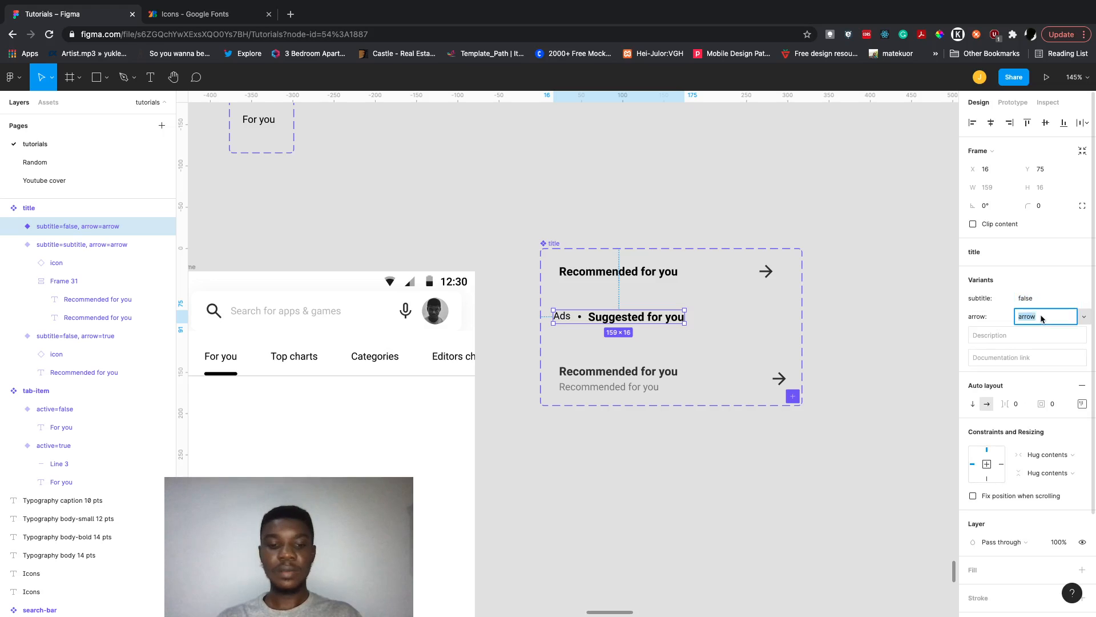
pyautogui.write('false')
pyautogui.click(858, 367)
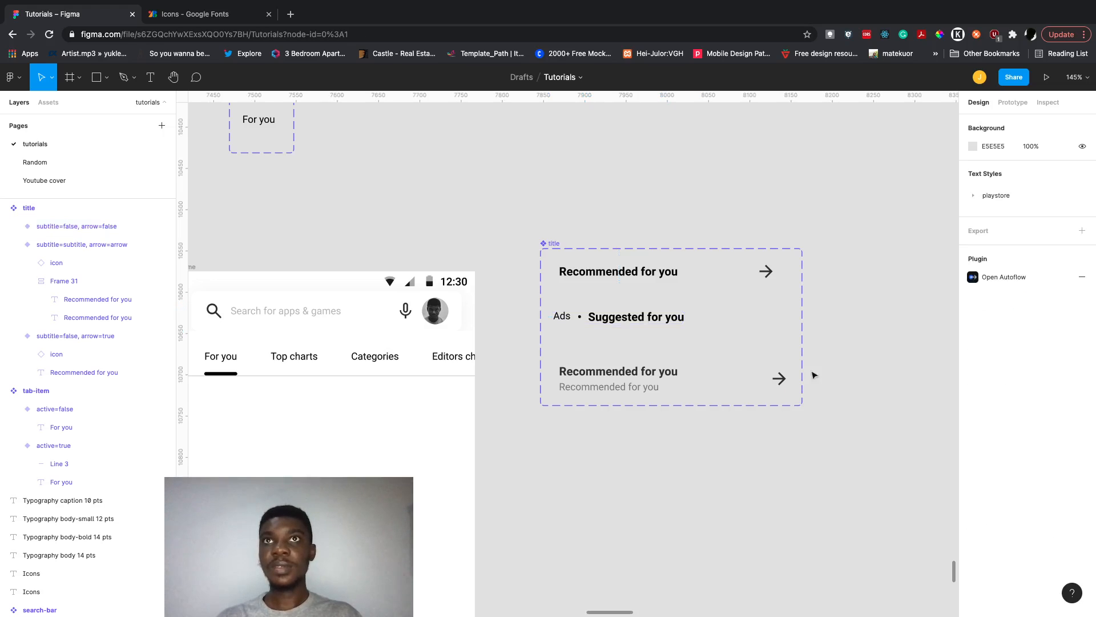
# Set both the subtitle and arrow properties of the two-line "Recommended for you" variant to true.
pyautogui.click(644, 388)
pyautogui.click(1034, 301)
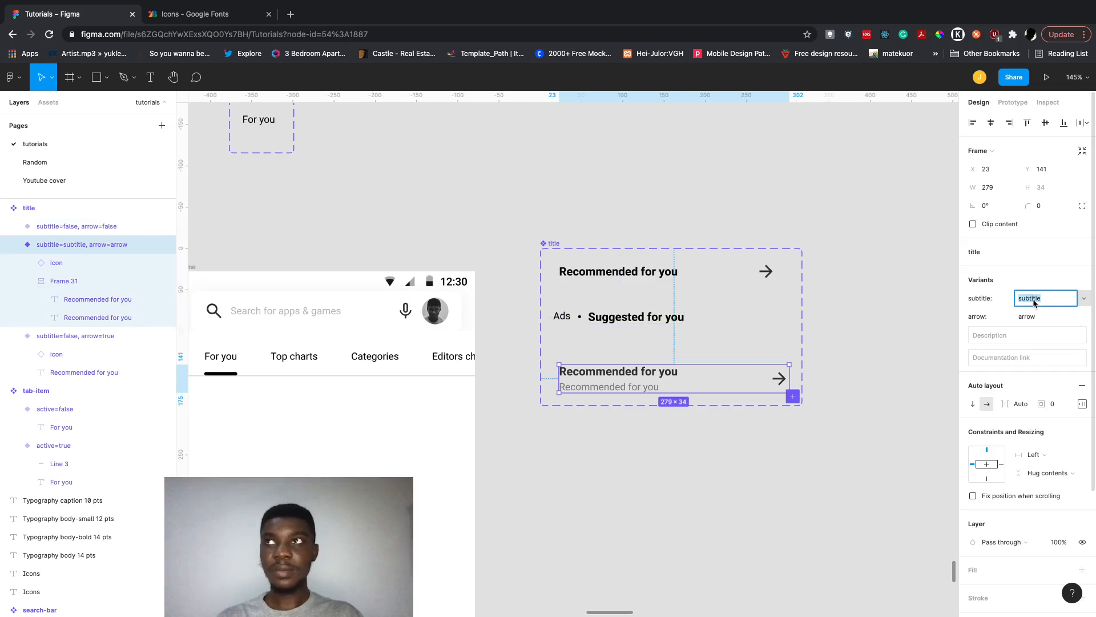
pyautogui.write('true')
pyautogui.click(1031, 318)
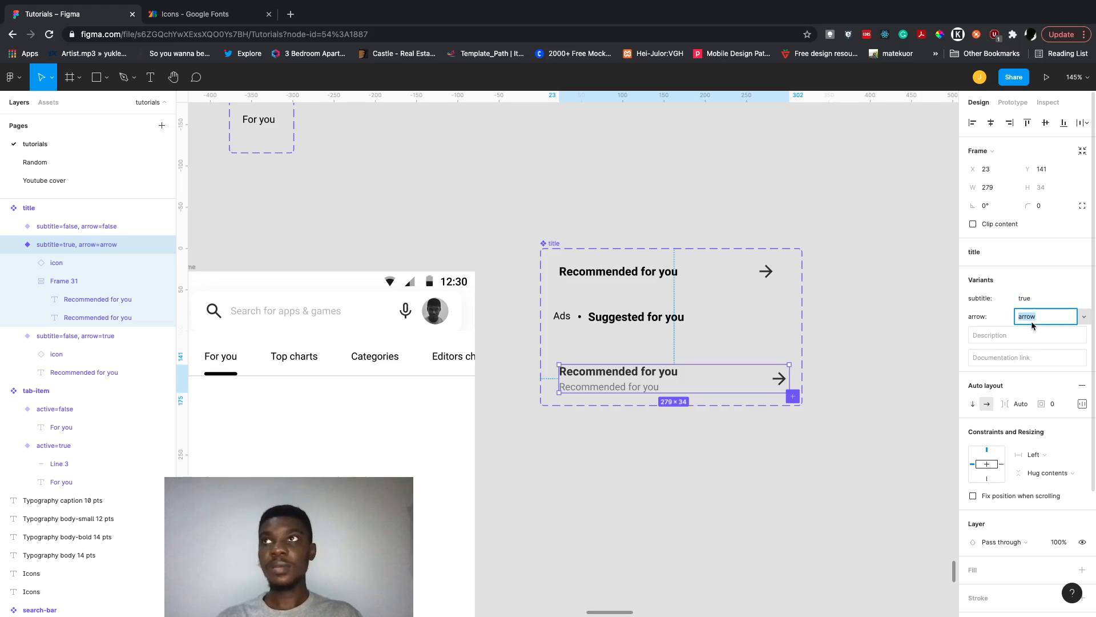
pyautogui.write('true')
pyautogui.click(905, 359)
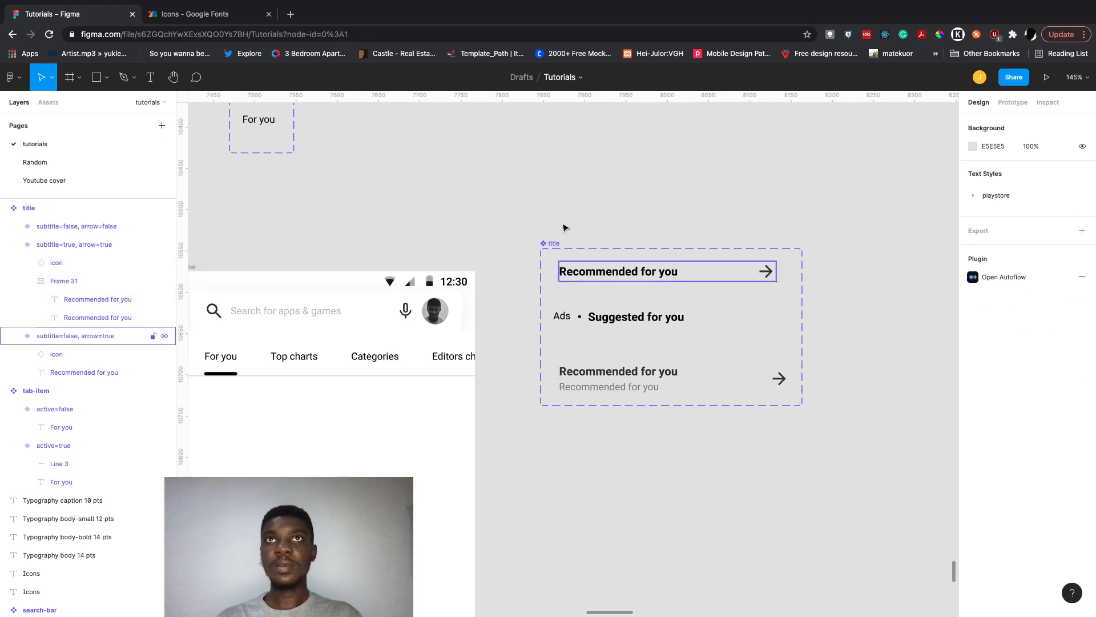
# Place a copy of the single-line "Recommended for you" variant below the tabs in the Home frame and widen it to about 311.
pyautogui.click(553, 242)
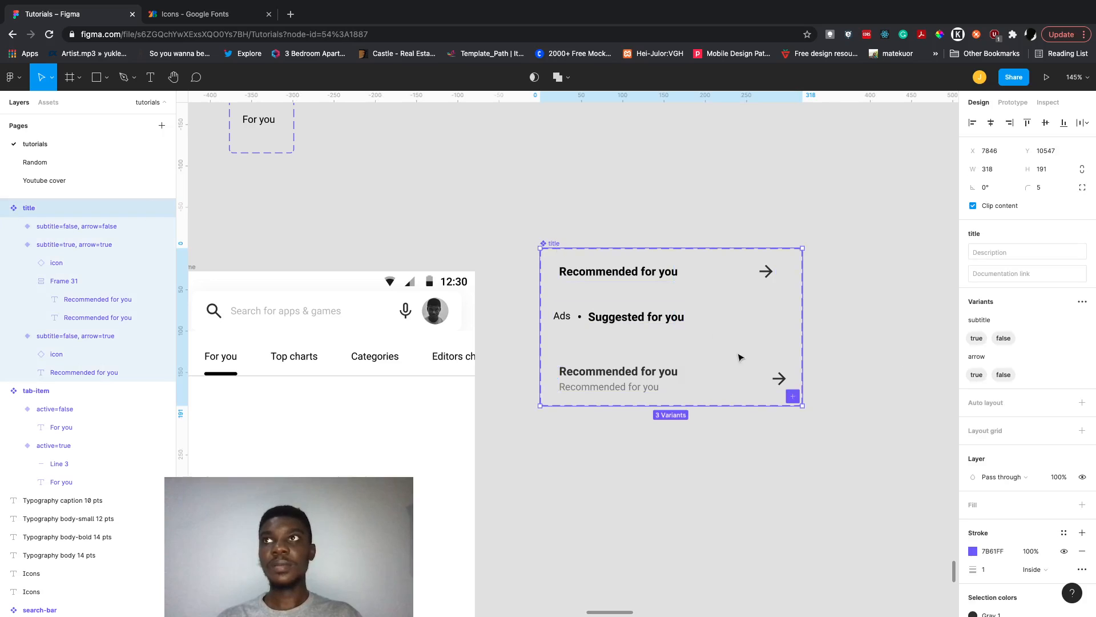
pyautogui.scroll(-5, 740, 358)
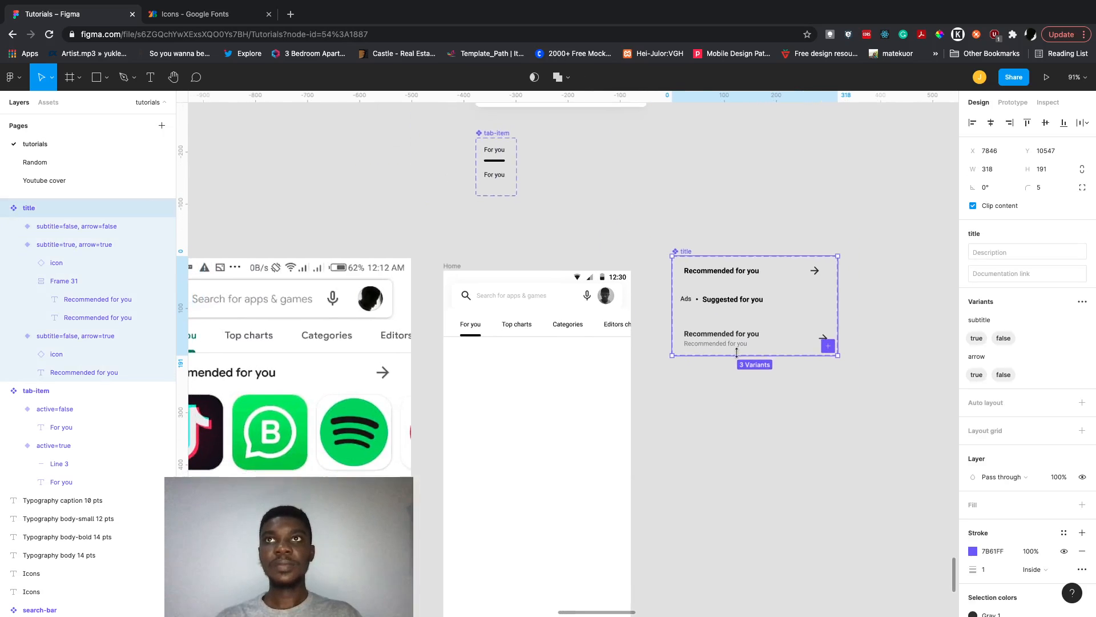
pyautogui.scroll(-2, 734, 352)
pyautogui.hscroll(-2, 734, 353)
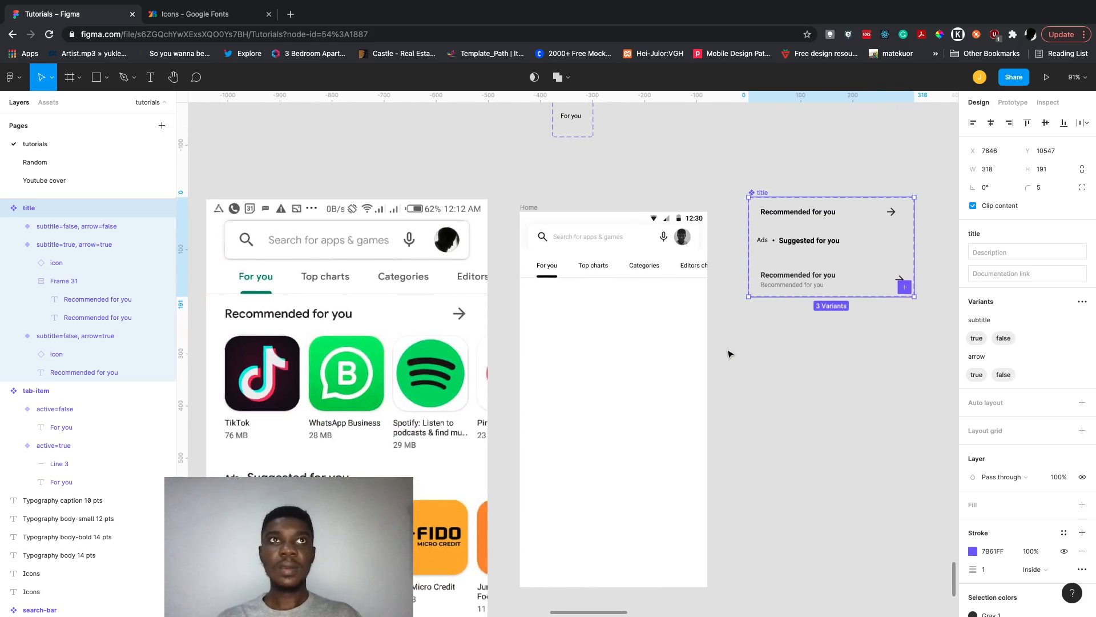
pyautogui.scroll(1, 729, 354)
pyautogui.hscroll(-1, 729, 354)
pyautogui.click(815, 228)
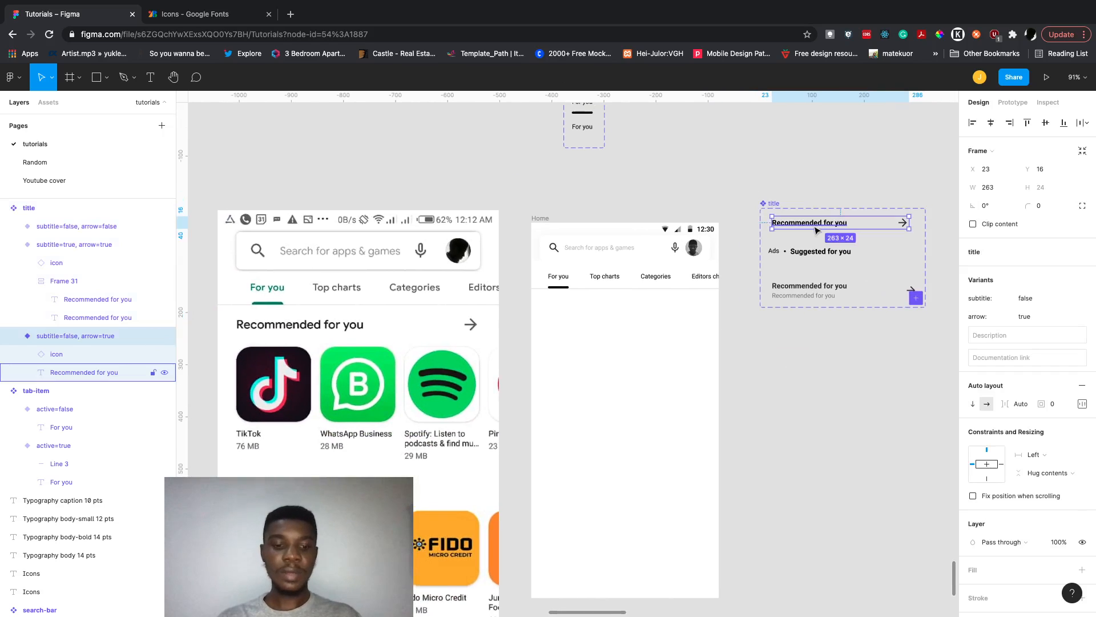
pyautogui.click(600, 322)
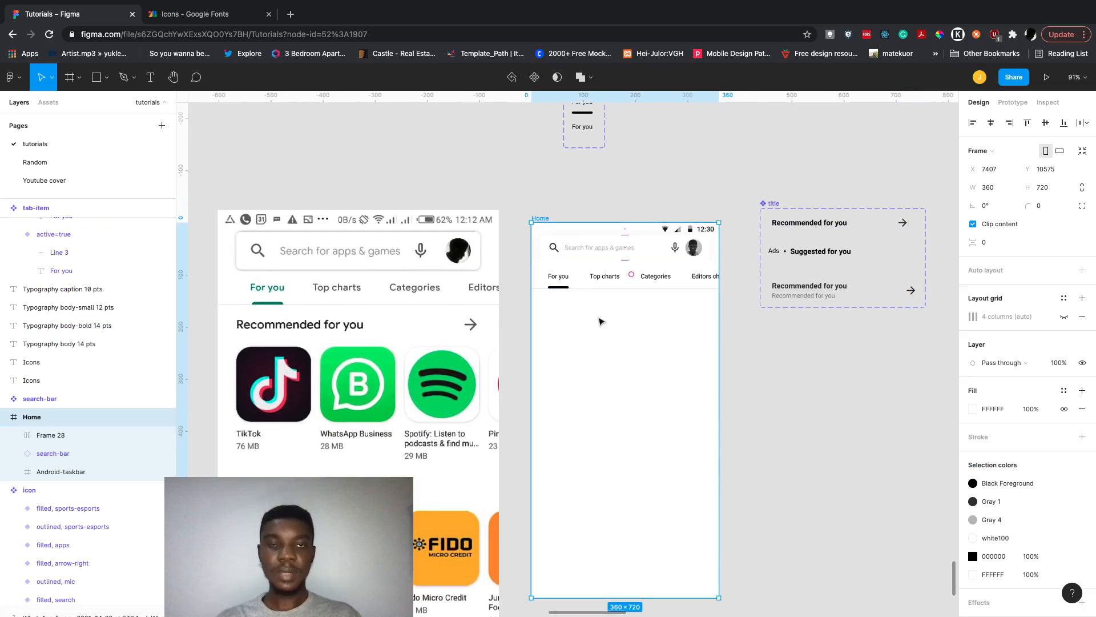
pyautogui.hotkey('ctrl', 'v')
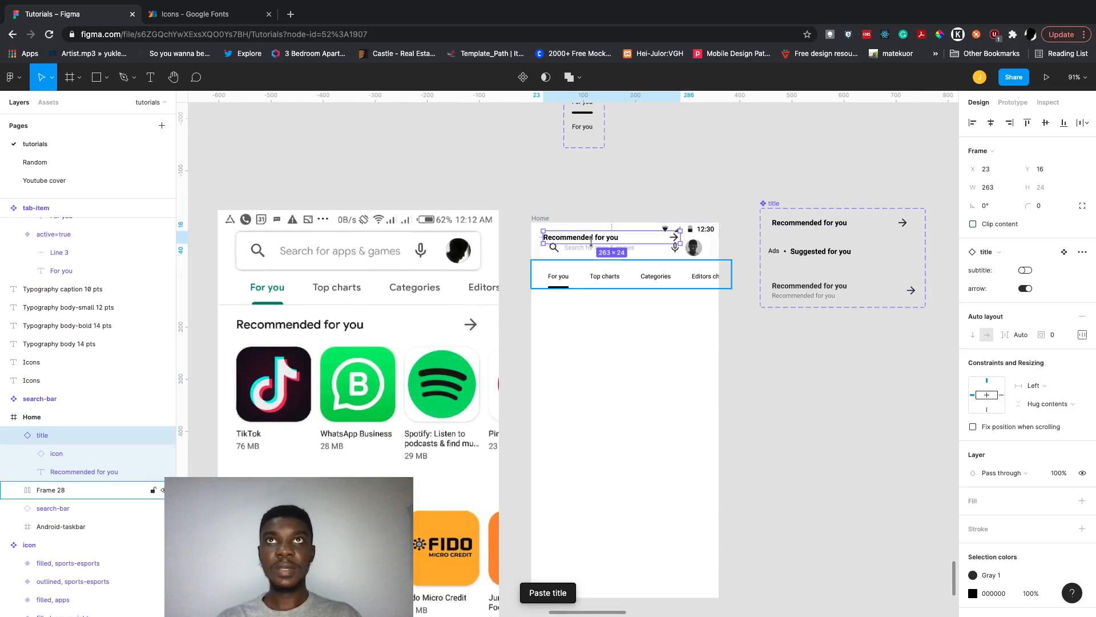
pyautogui.moveTo(587, 242); pyautogui.dragTo(592, 342)
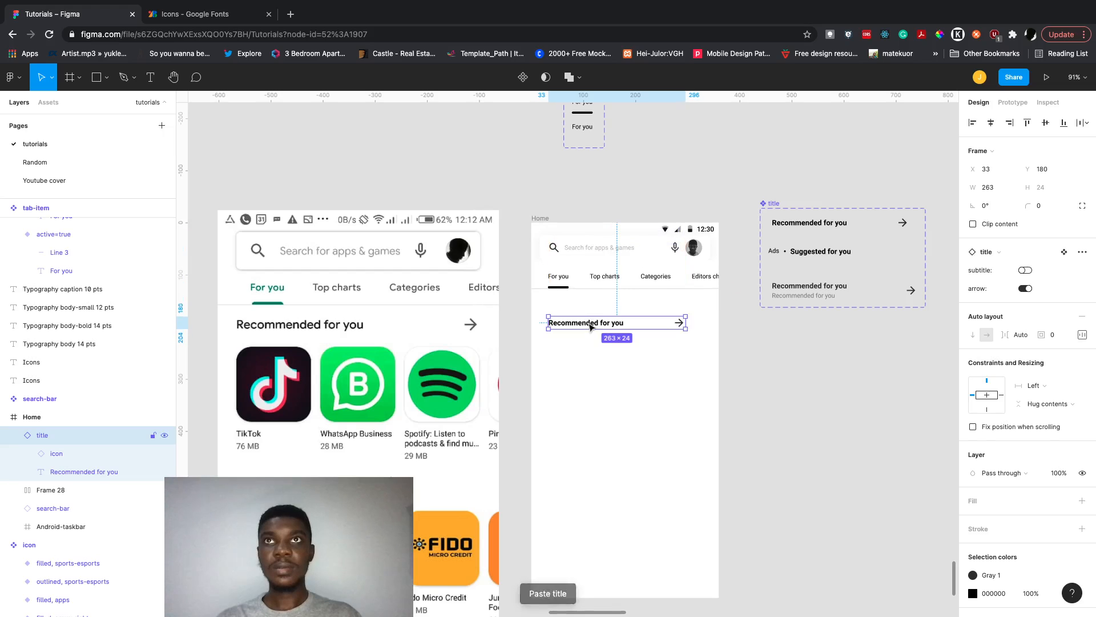
pyautogui.moveTo(686, 324); pyautogui.dragTo(711, 325)
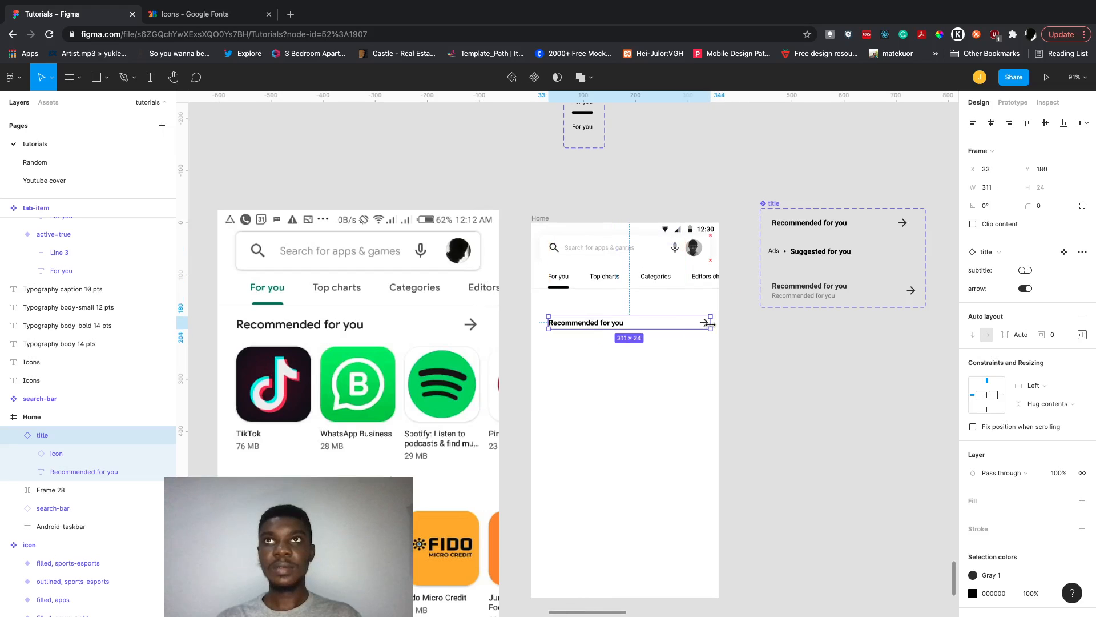
# Try out the placed heading's subtitle and arrow properties, switching each one and restoring it.
pyautogui.click(1026, 271)
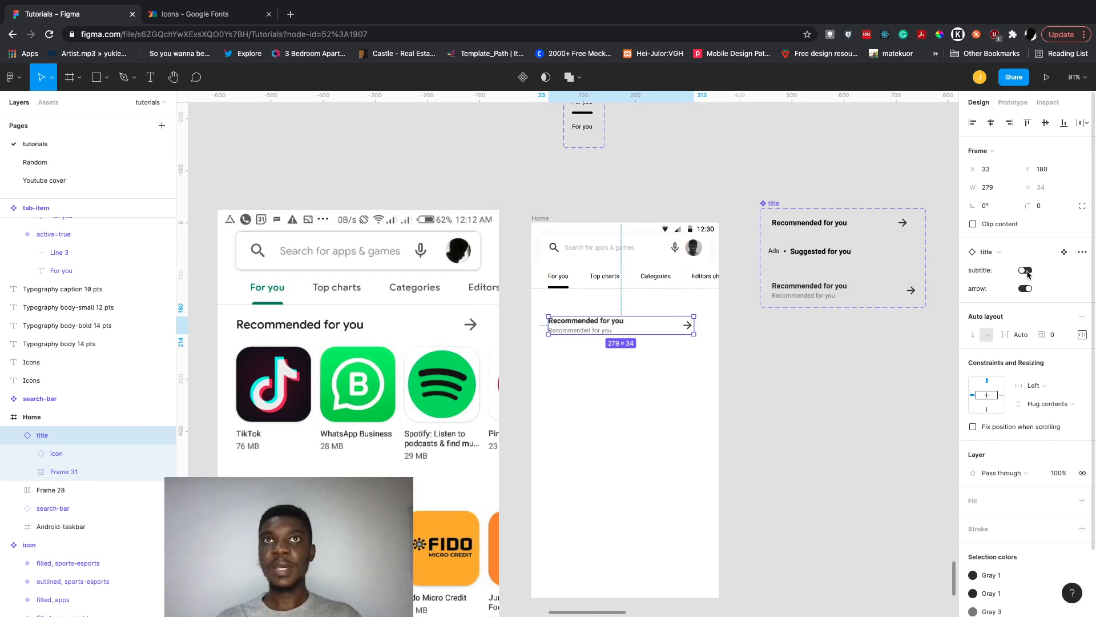
pyautogui.click(1027, 270)
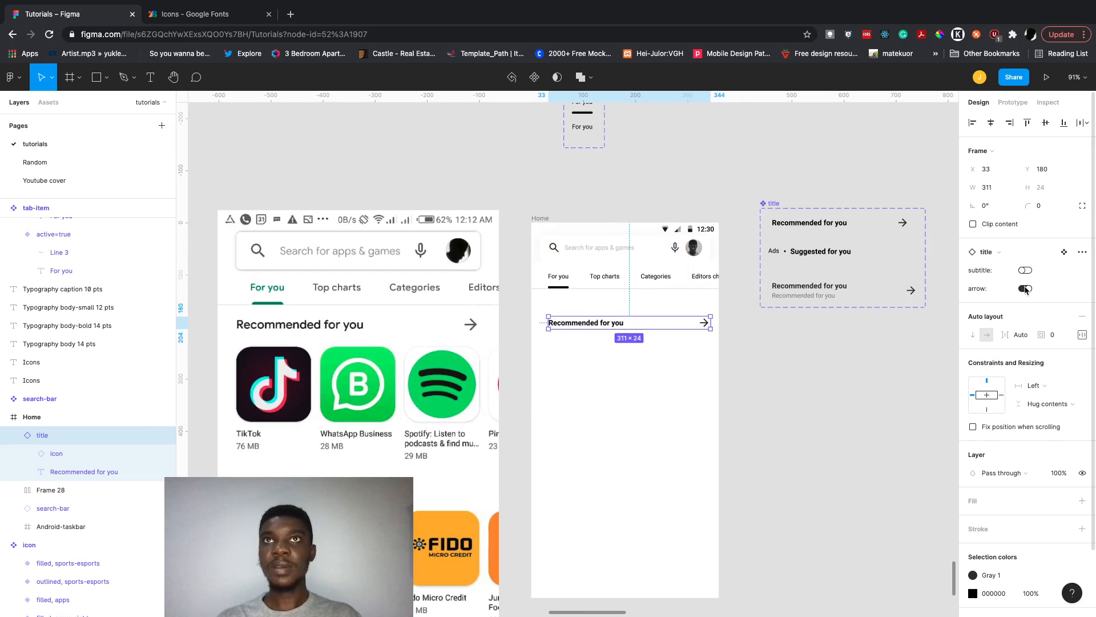
pyautogui.click(1026, 289)
pyautogui.click(1026, 289)
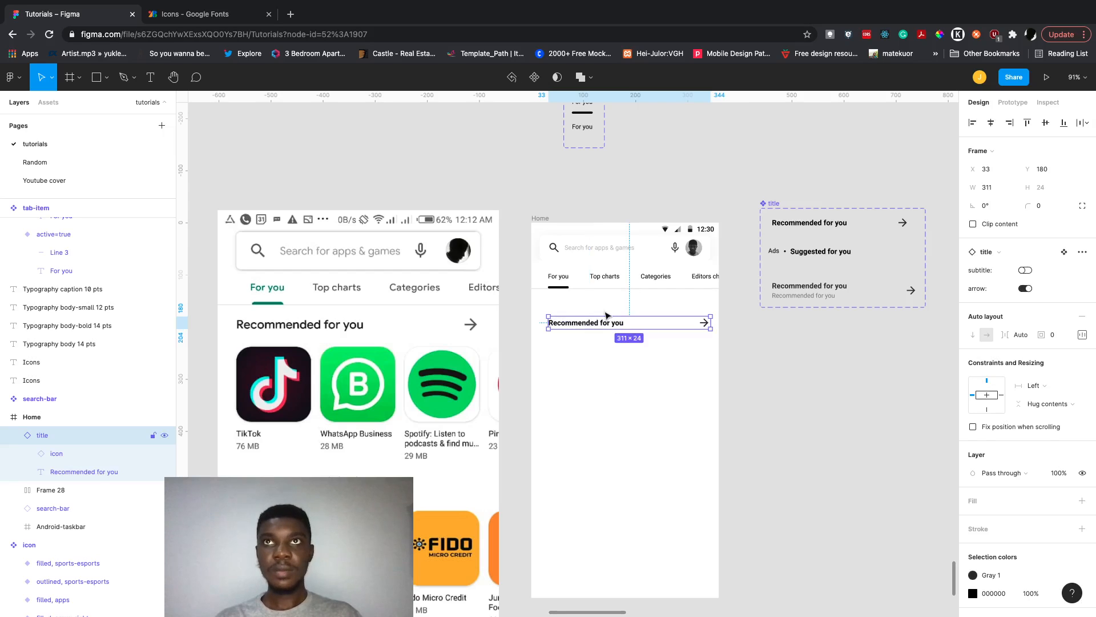
# Move the "Recommended for you" heading closer to the tabs in the Home frame, at about X 32, Y 150.
pyautogui.moveTo(602, 316); pyautogui.dragTo(602, 300)
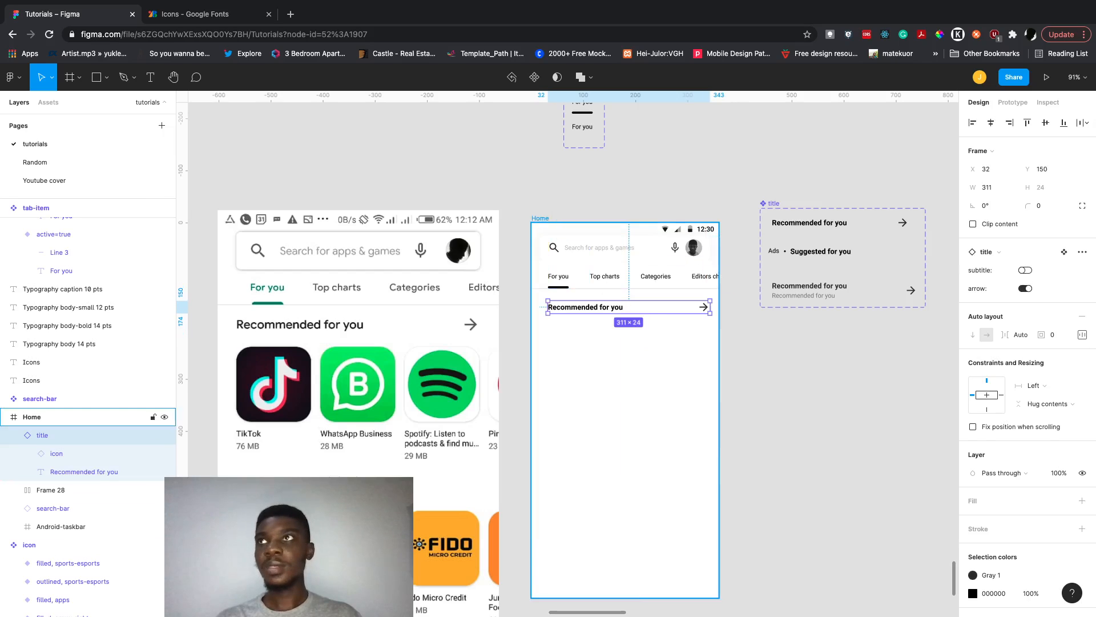
# Show the Home frame's layout grid and fit the "Recommended for you" heading to its columns at X 16, 328 wide.
pyautogui.click(540, 219)
pyautogui.click(1063, 300)
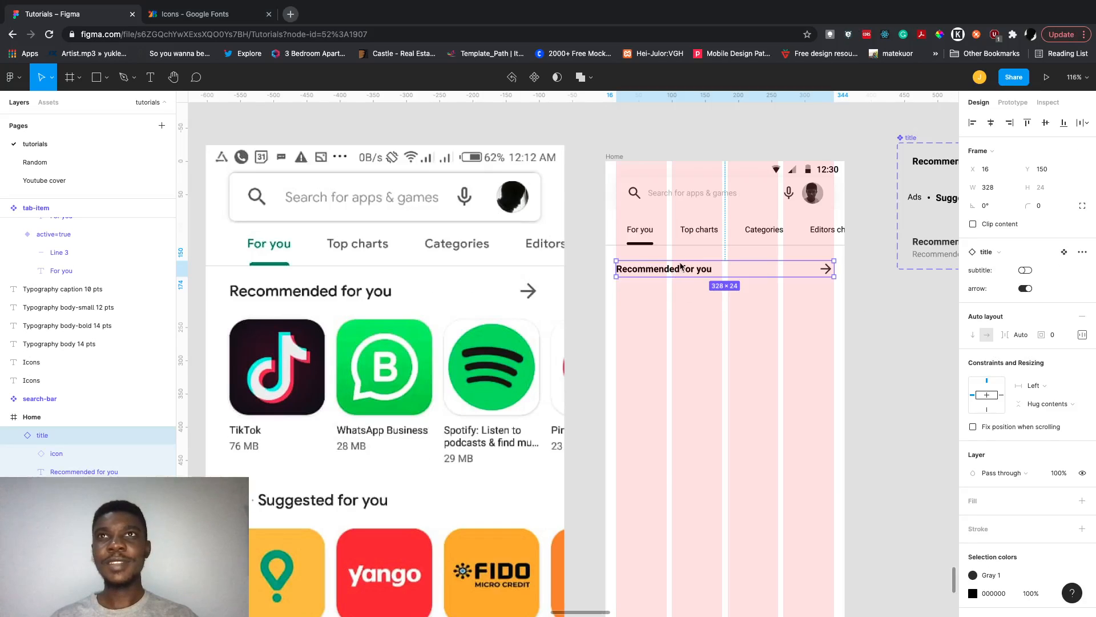
pyautogui.scroll(-1, 714, 276)
pyautogui.hscroll(1, 714, 275)
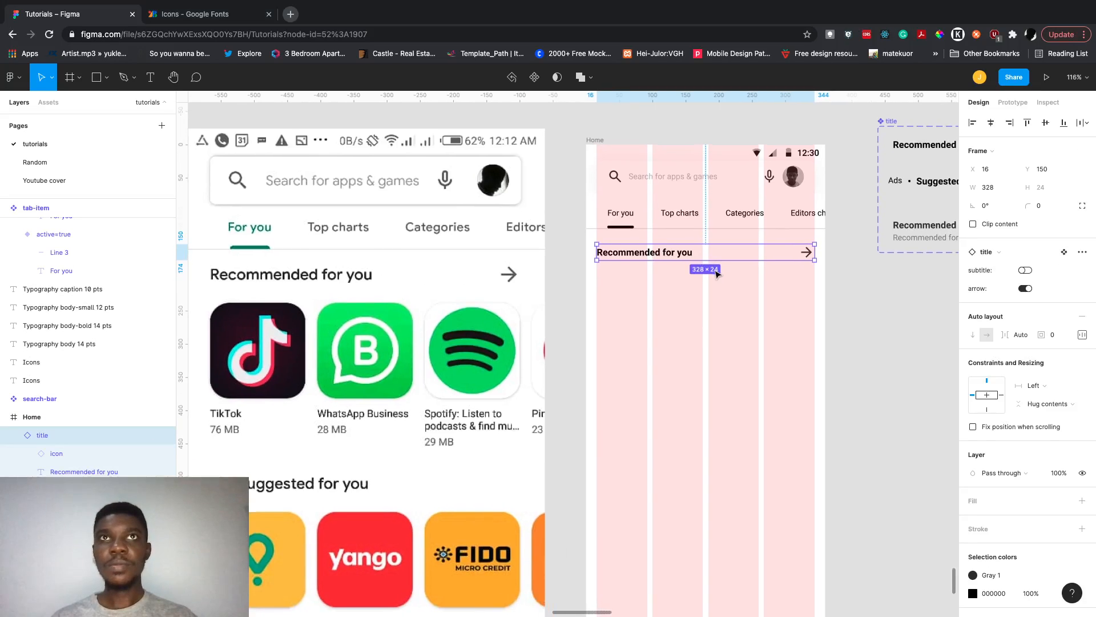
pyautogui.click(706, 296)
pyautogui.hscroll(-2, 323, 369)
pyautogui.scroll(-1, 323, 370)
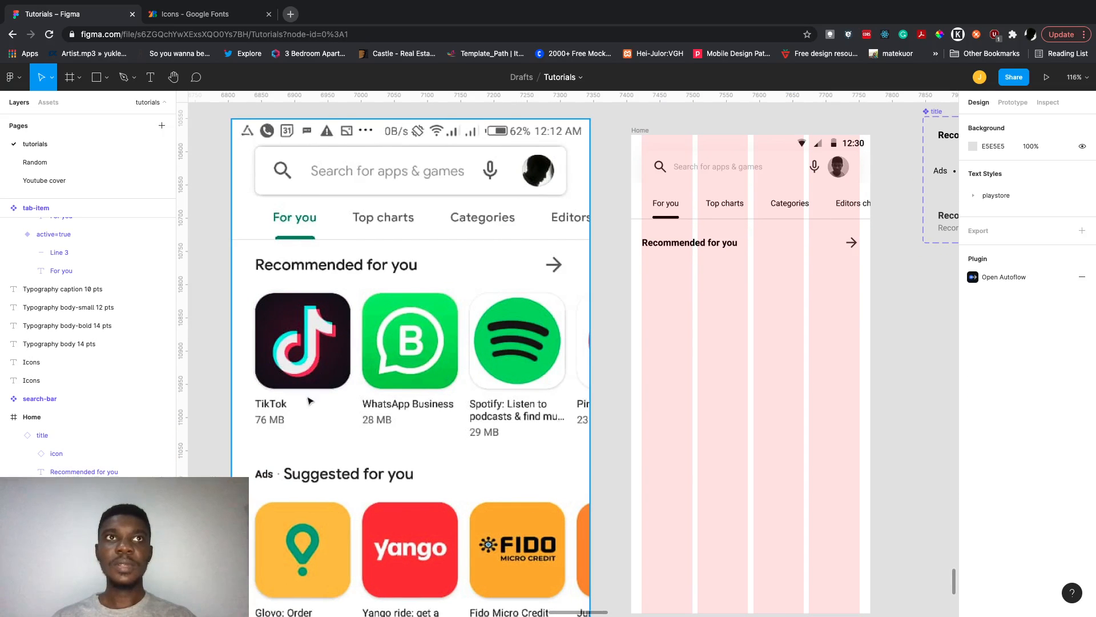
# Move the title component set beside the tab-item component set above the Home frame, at about X 7587, Y 10320.
pyautogui.hscroll(7, 673, 313)
pyautogui.scroll(4, 714, 310)
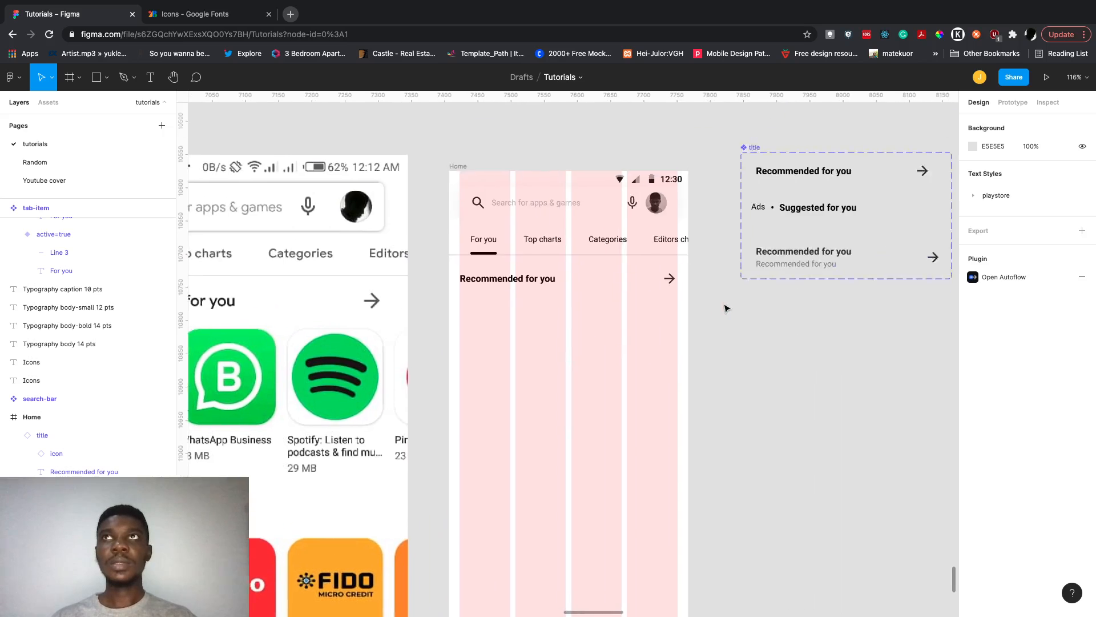
pyautogui.scroll(-3, 726, 308)
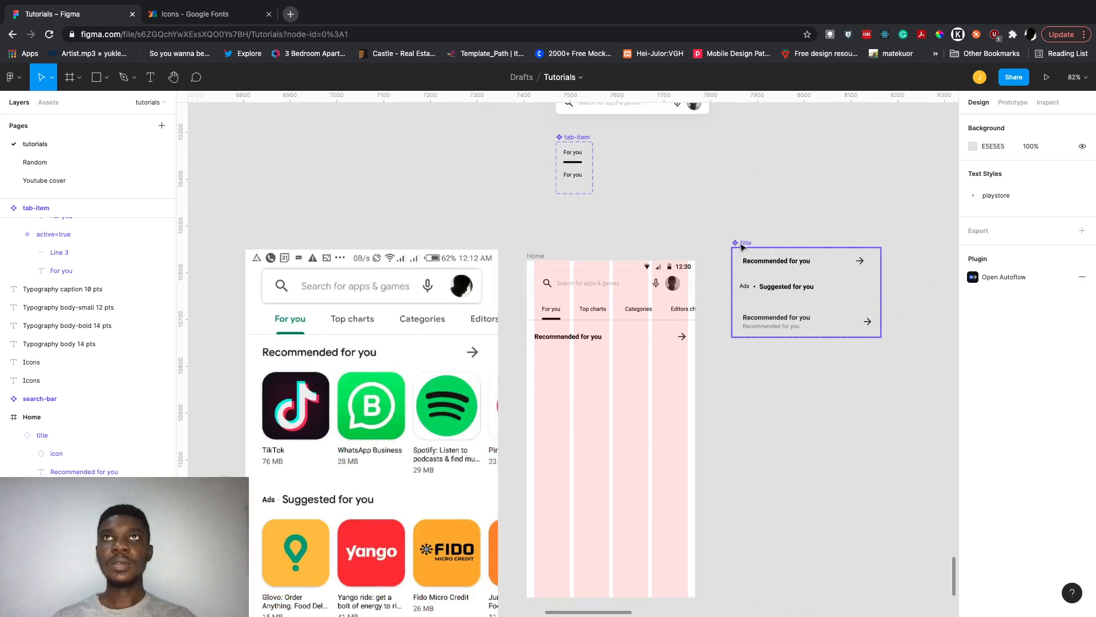
pyautogui.moveTo(743, 246); pyautogui.dragTo(621, 141)
pyautogui.scroll(-2, 607, 318)
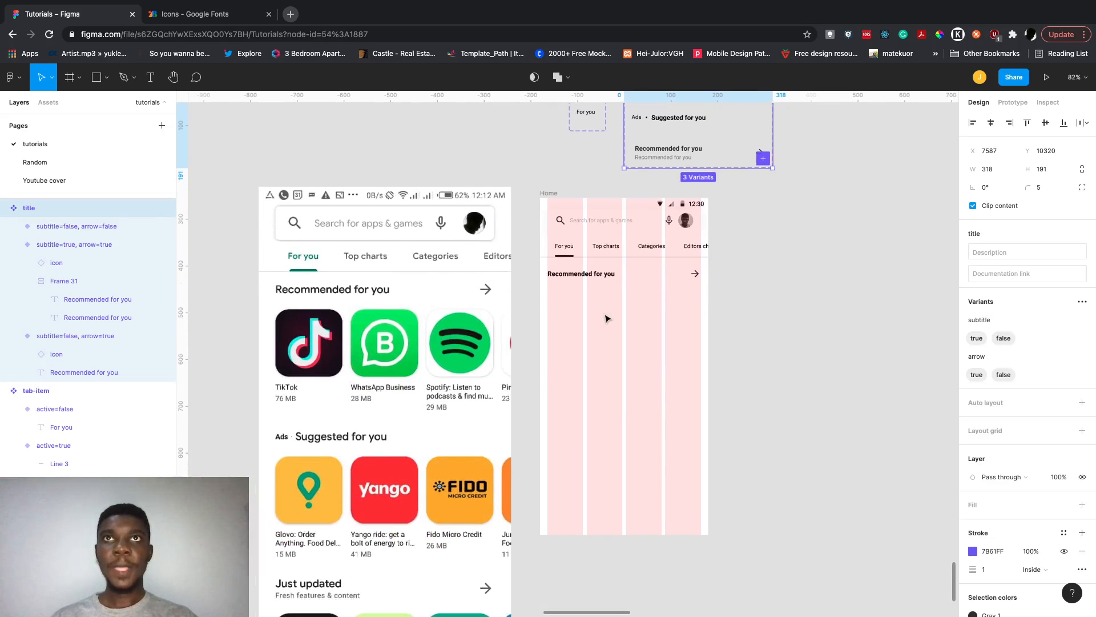
# Create a 100 × 100 rectangle and place it on the empty canvas beside the Home frame.
pyautogui.scroll(3, 607, 318)
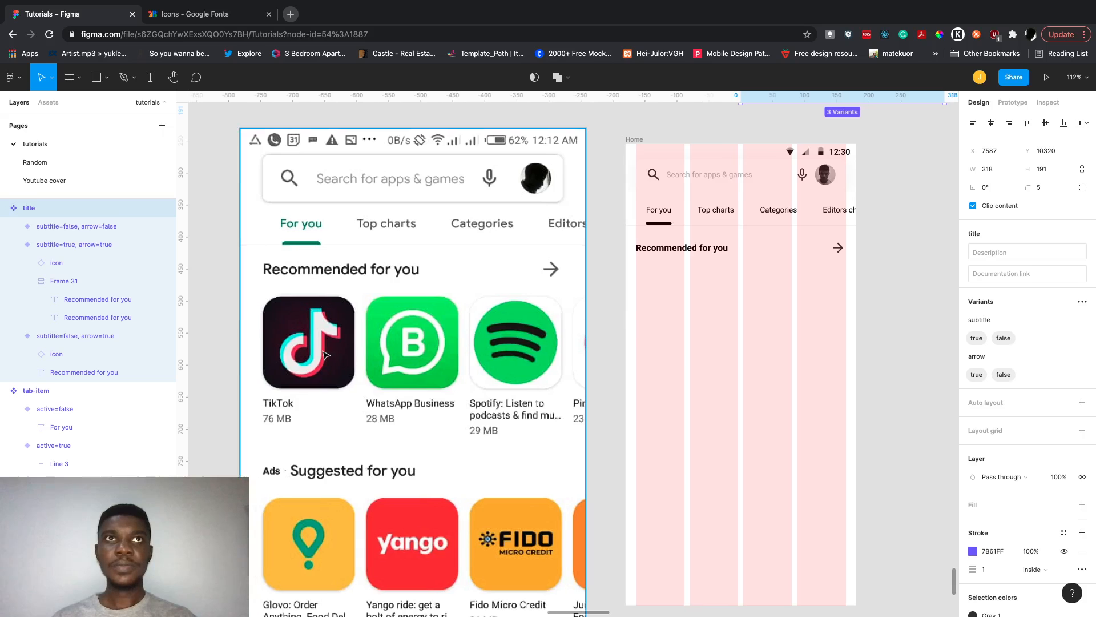
pyautogui.hscroll(3, 668, 387)
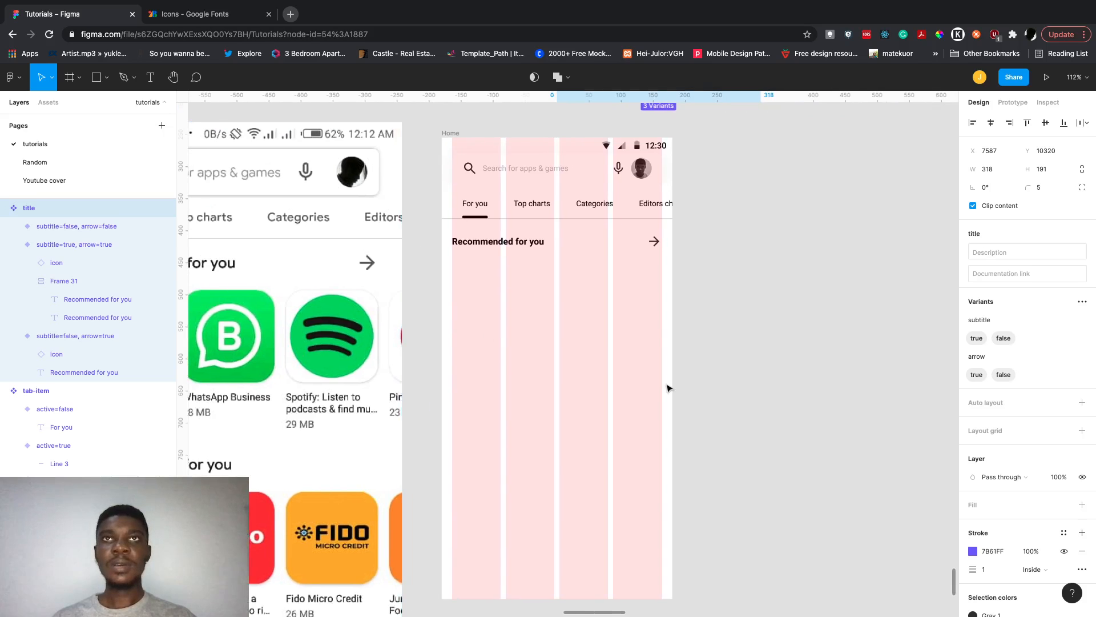
pyautogui.hscroll(-4, 668, 387)
pyautogui.scroll(-1, 669, 388)
pyautogui.hscroll(4, 669, 388)
pyautogui.press('Escape')
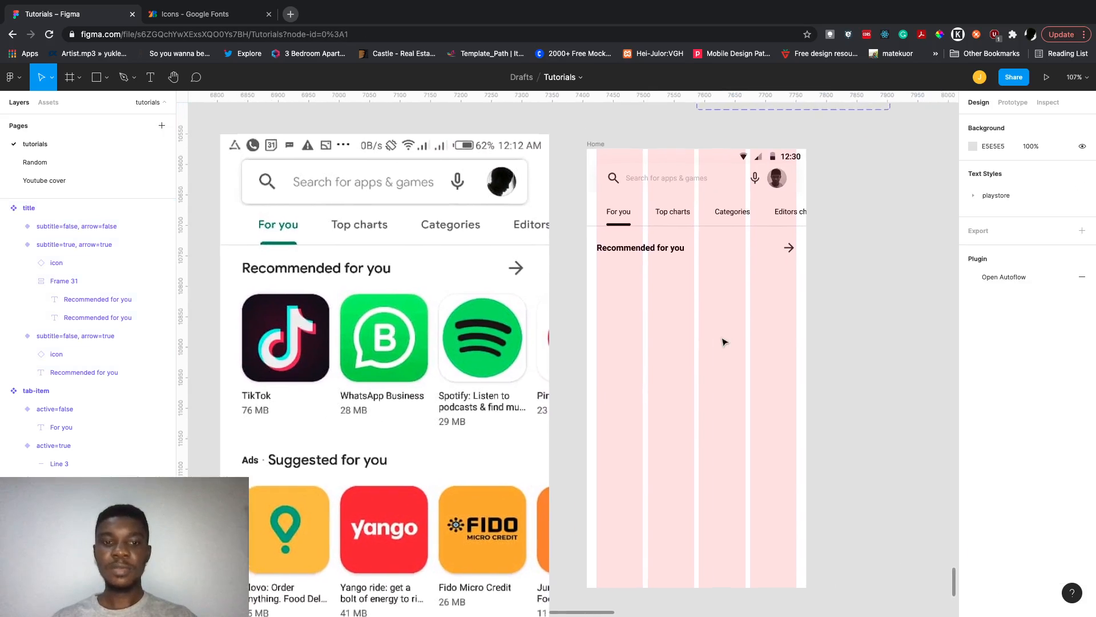
pyautogui.click(96, 83)
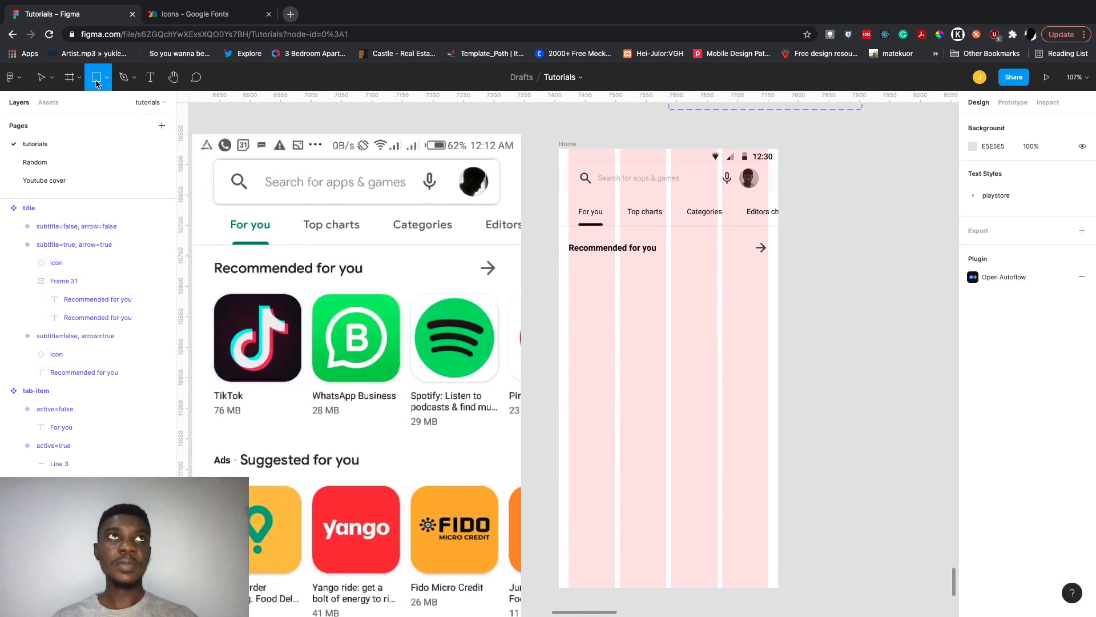
pyautogui.click(632, 294)
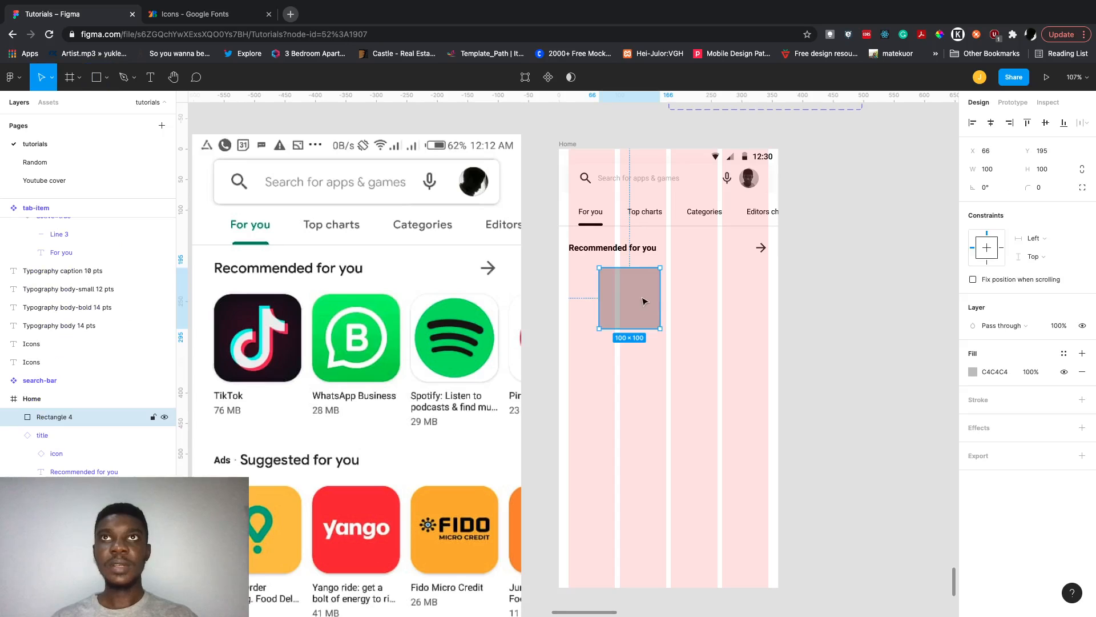
pyautogui.moveTo(645, 300); pyautogui.dragTo(865, 325)
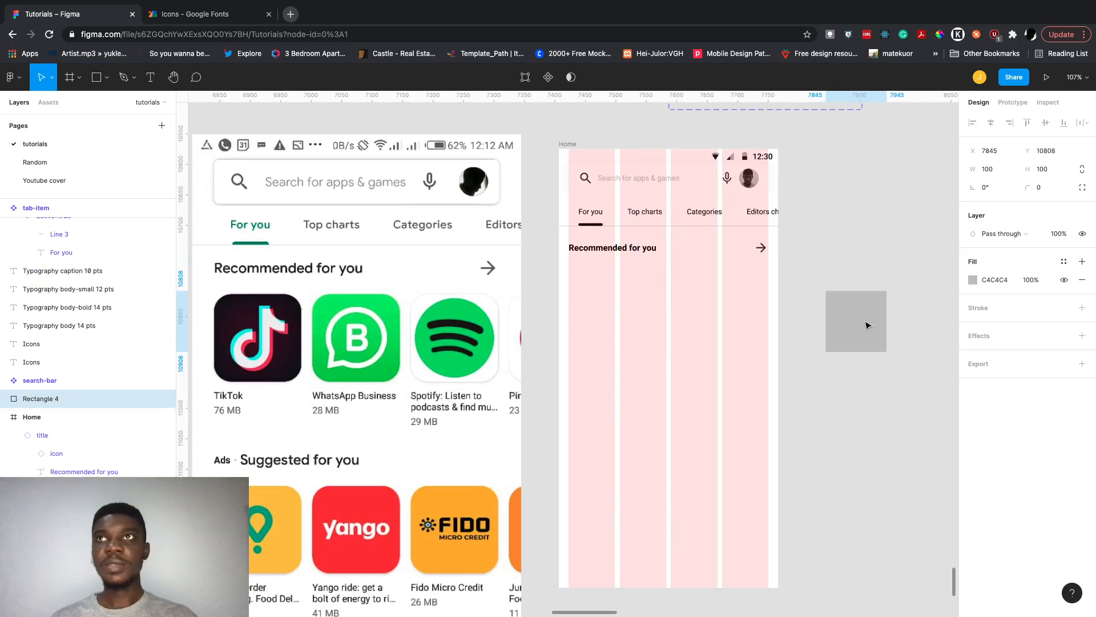
# Hide the Home frame's four-column layout grid.
pyautogui.click(569, 144)
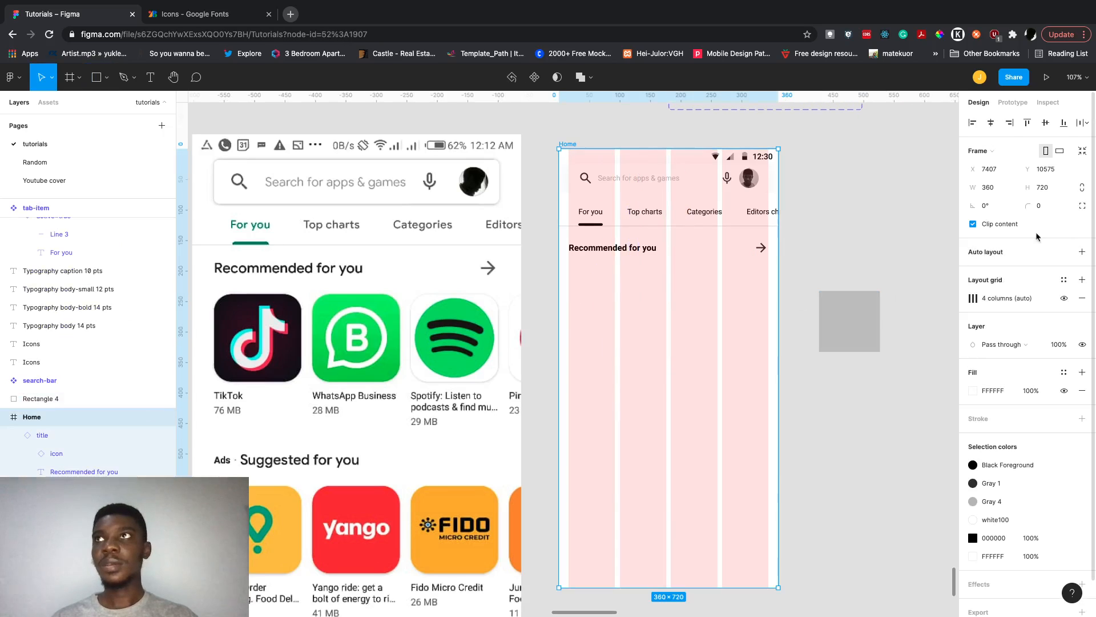
pyautogui.click(1063, 298)
pyautogui.hscroll(2, 840, 355)
pyautogui.hscroll(-2, 841, 355)
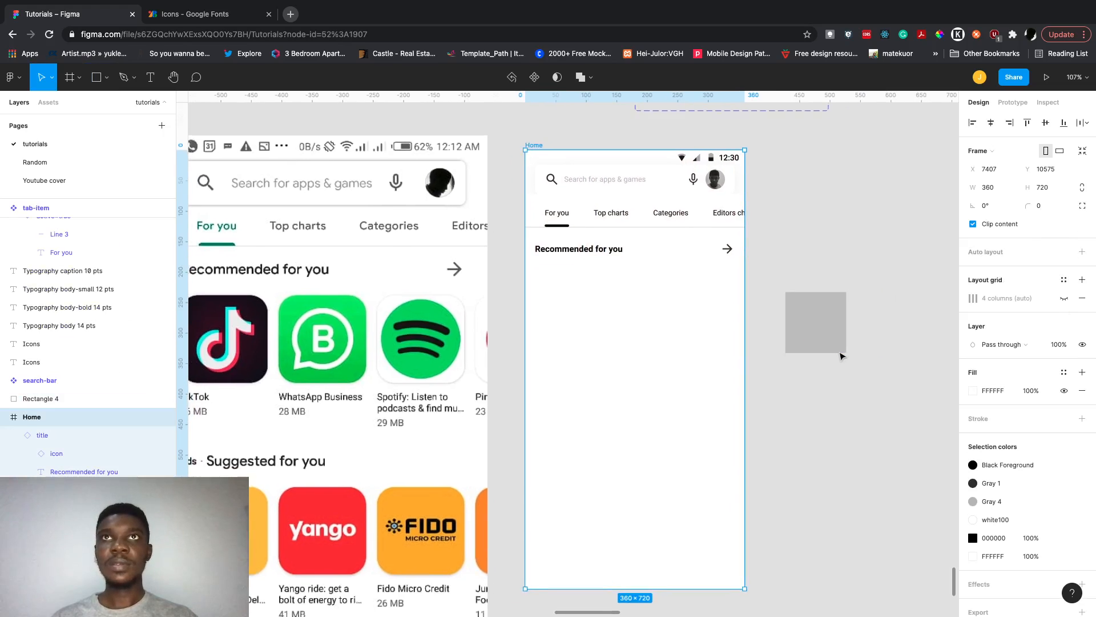
# Set the corner radius of the grey rectangle beside the Home frame to 16.
pyautogui.click(838, 330)
pyautogui.hscroll(-2, 838, 330)
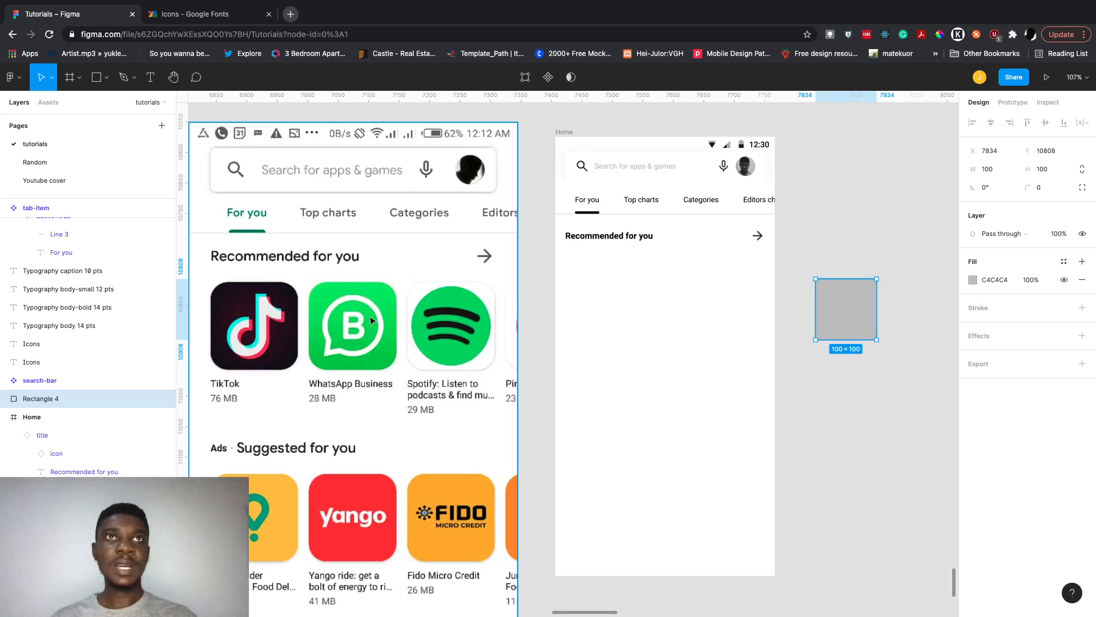
pyautogui.click(1050, 188)
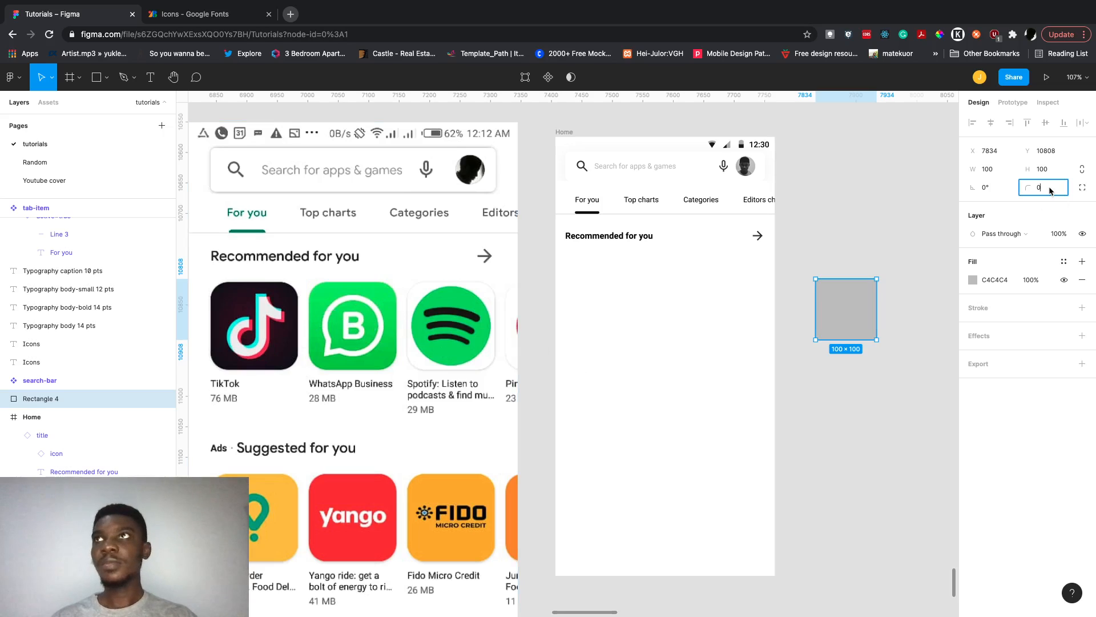
pyautogui.press('Return')
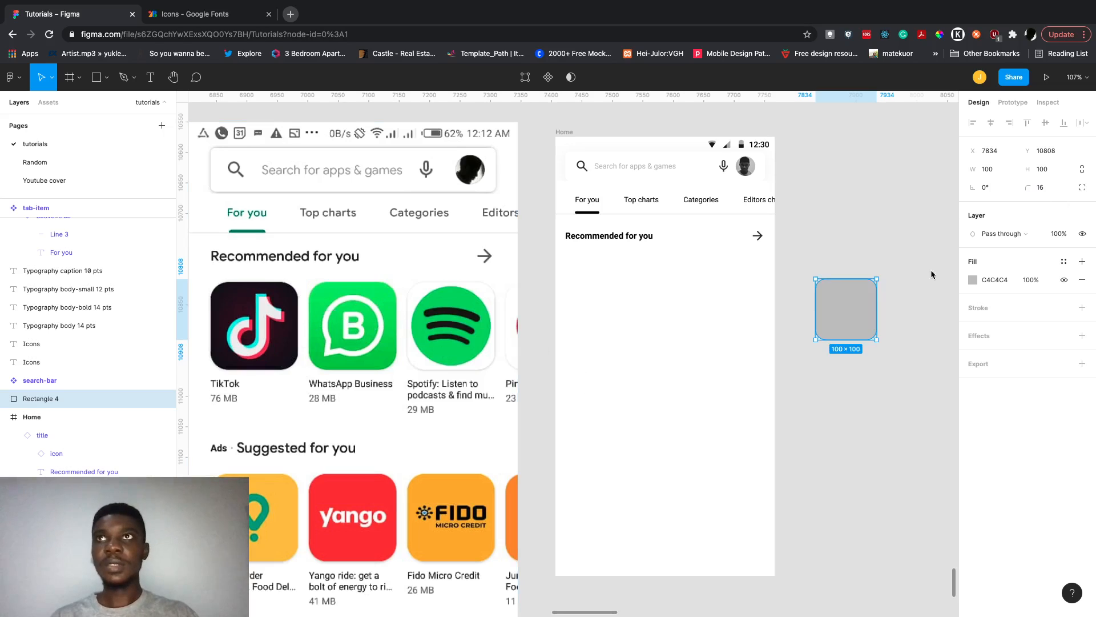
pyautogui.click(898, 306)
pyautogui.scroll(3, 898, 307)
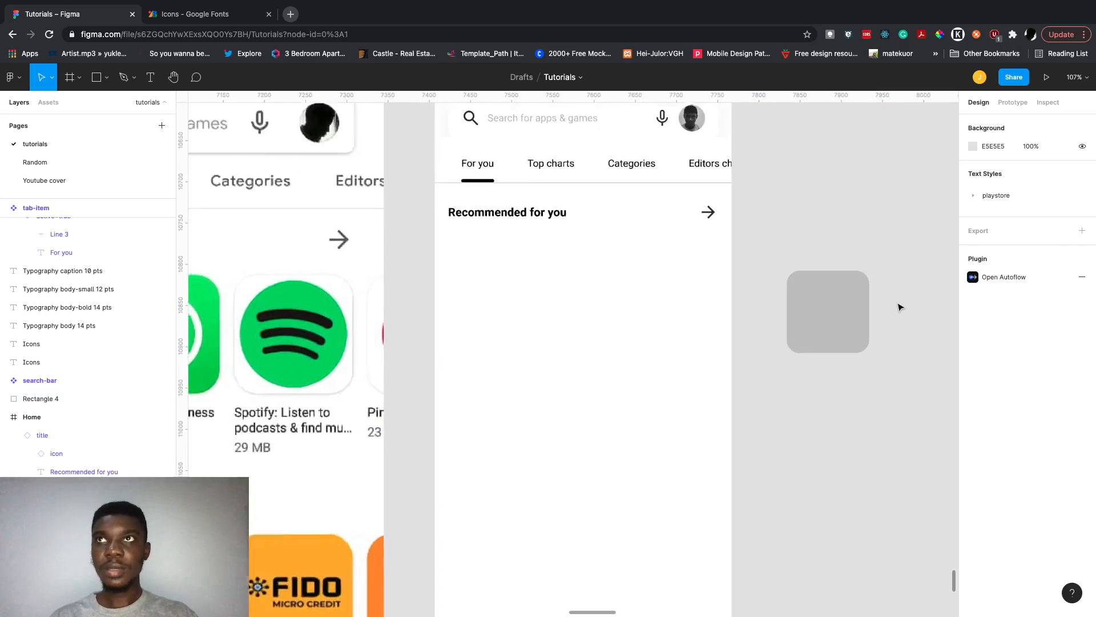
pyautogui.scroll(-3, 900, 308)
pyautogui.scroll(-1, 900, 307)
pyautogui.click(839, 310)
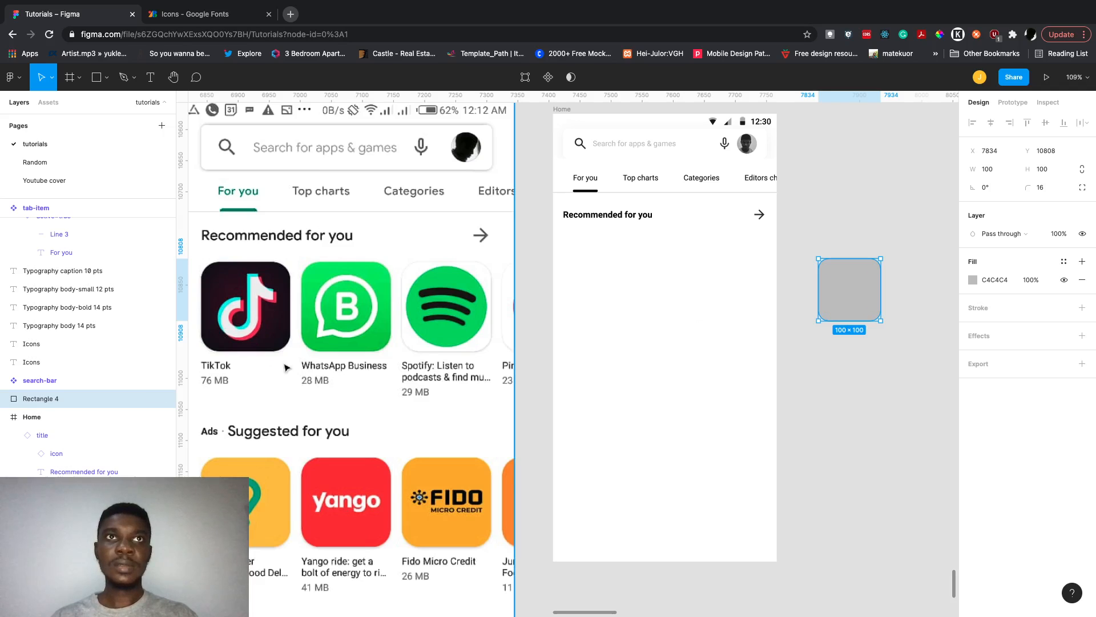
pyautogui.hscroll(2, 815, 368)
pyautogui.click(815, 367)
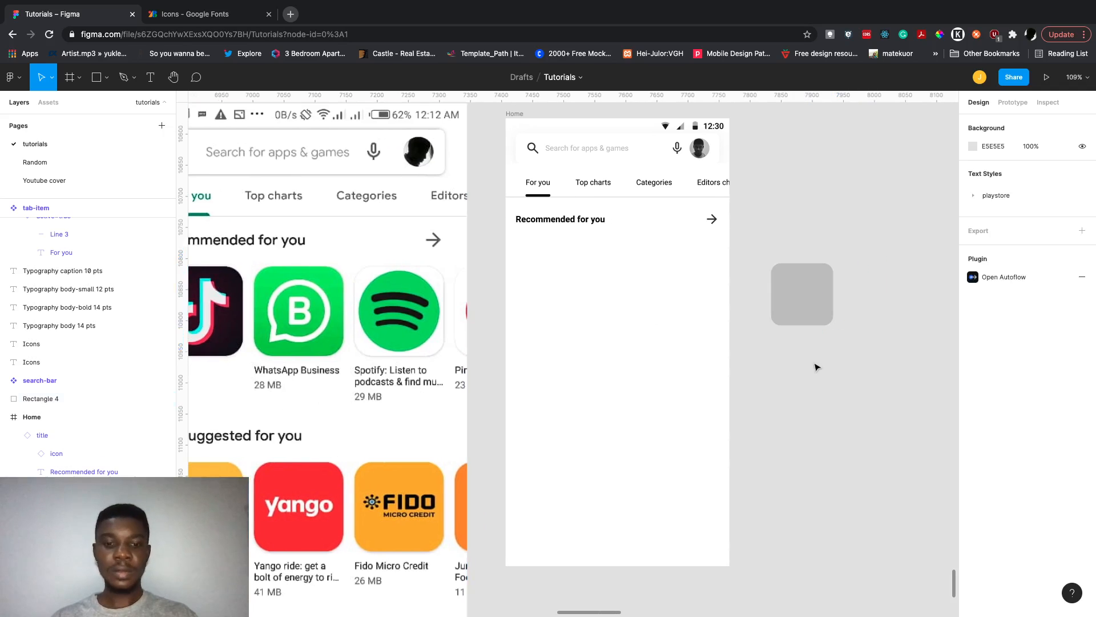
pyautogui.press('t')
pyautogui.click(783, 341)
pyautogui.hscroll(-2, 786, 347)
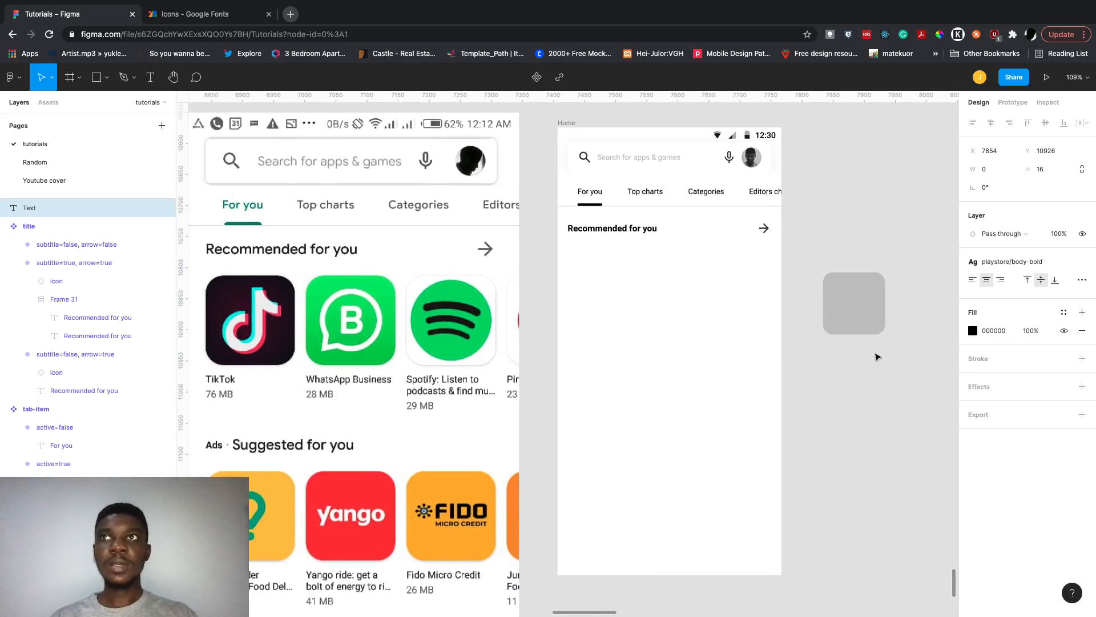
pyautogui.click(837, 347)
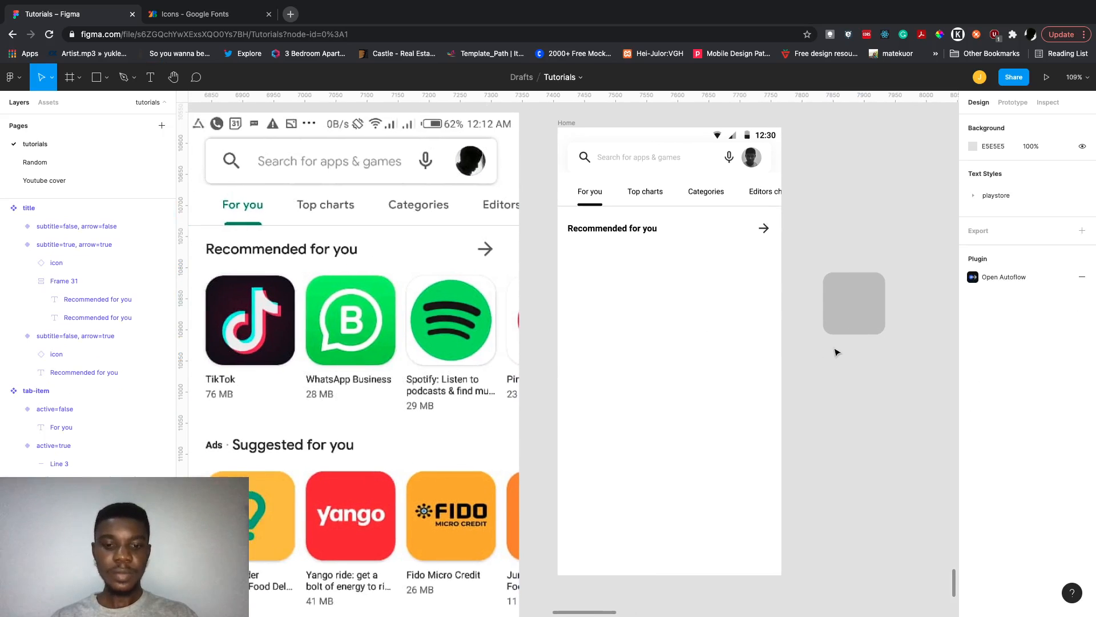
# Add the text "App name" below the grey rounded rectangle and apply the playstore/caption text style to it.
pyautogui.press('t')
pyautogui.click(834, 346)
pyautogui.write('App nnam')
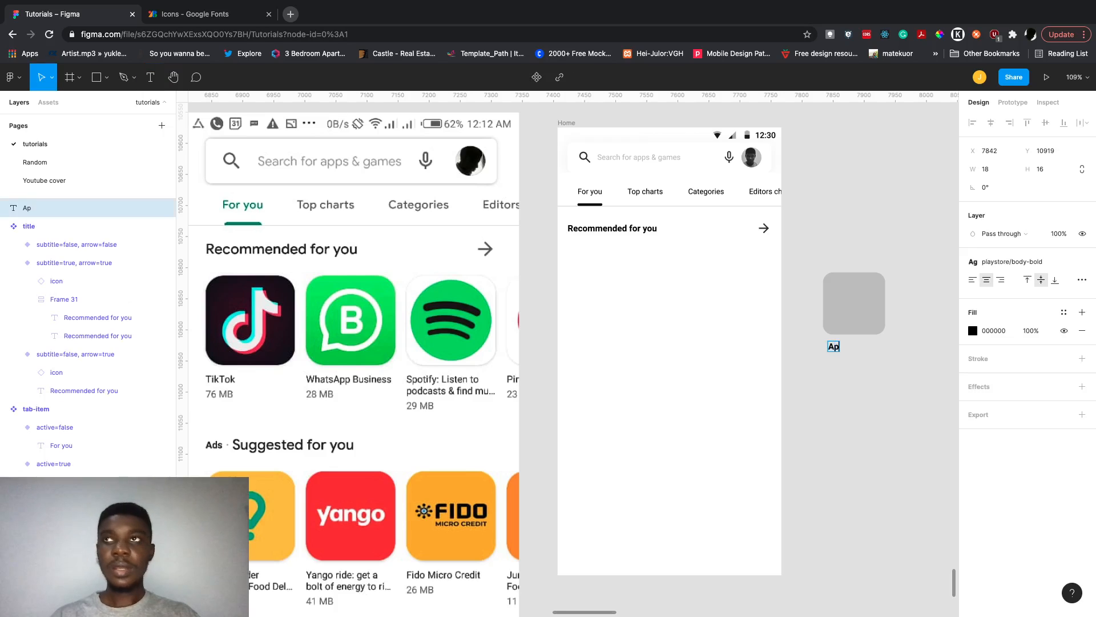
pyautogui.press('BackSpace')
pyautogui.press('BackSpace')
pyautogui.press('BackSpace')
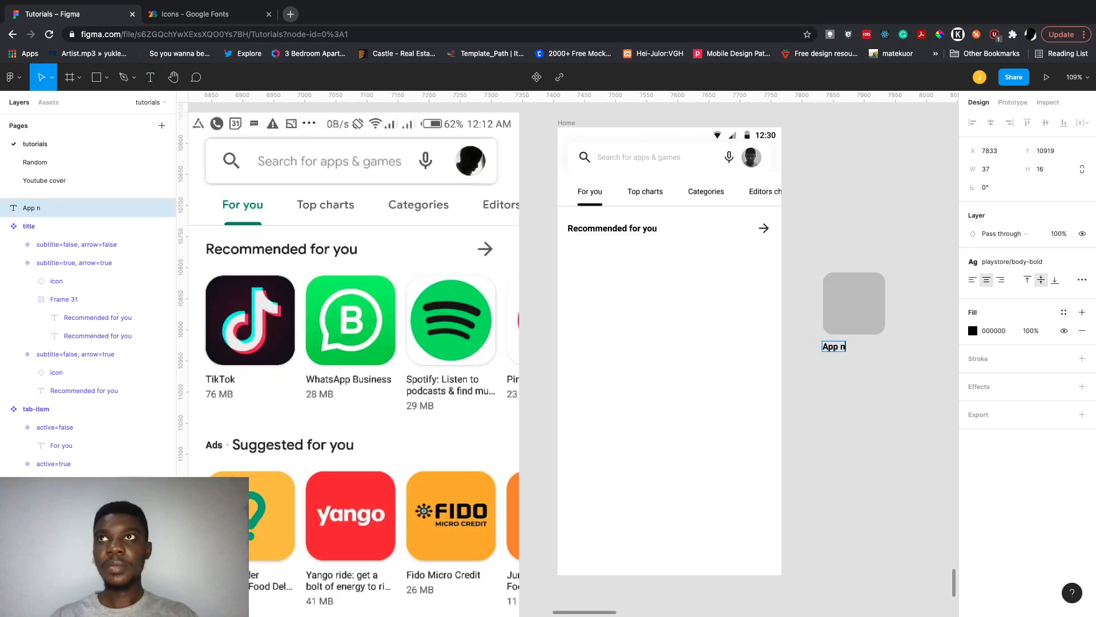
pyautogui.write('ame')
pyautogui.press('Escape')
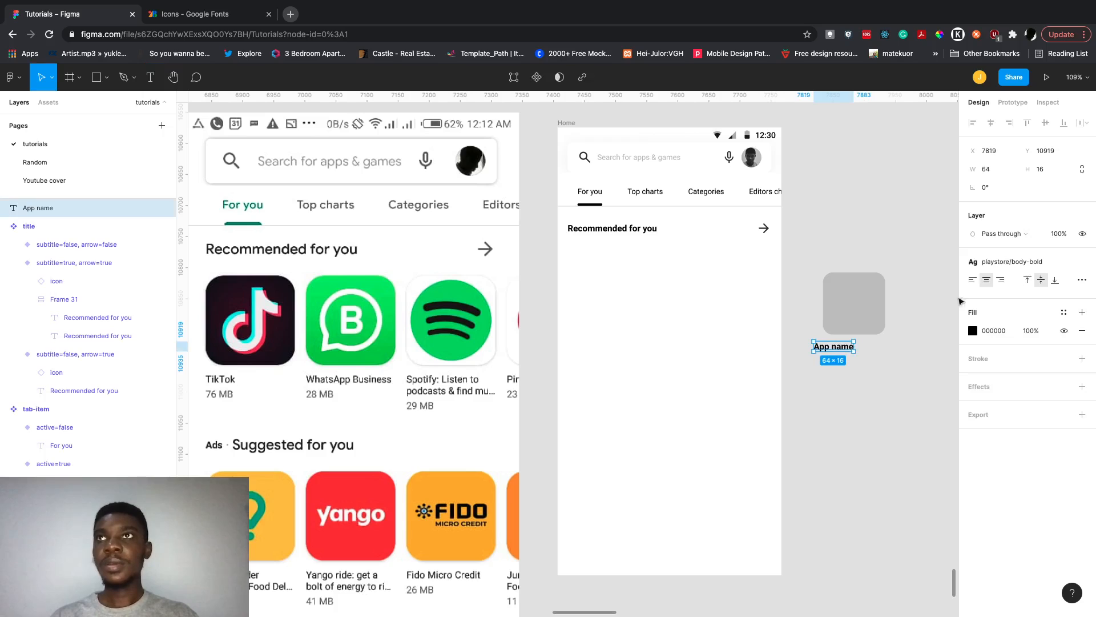
pyautogui.click(1011, 261)
pyautogui.click(1019, 402)
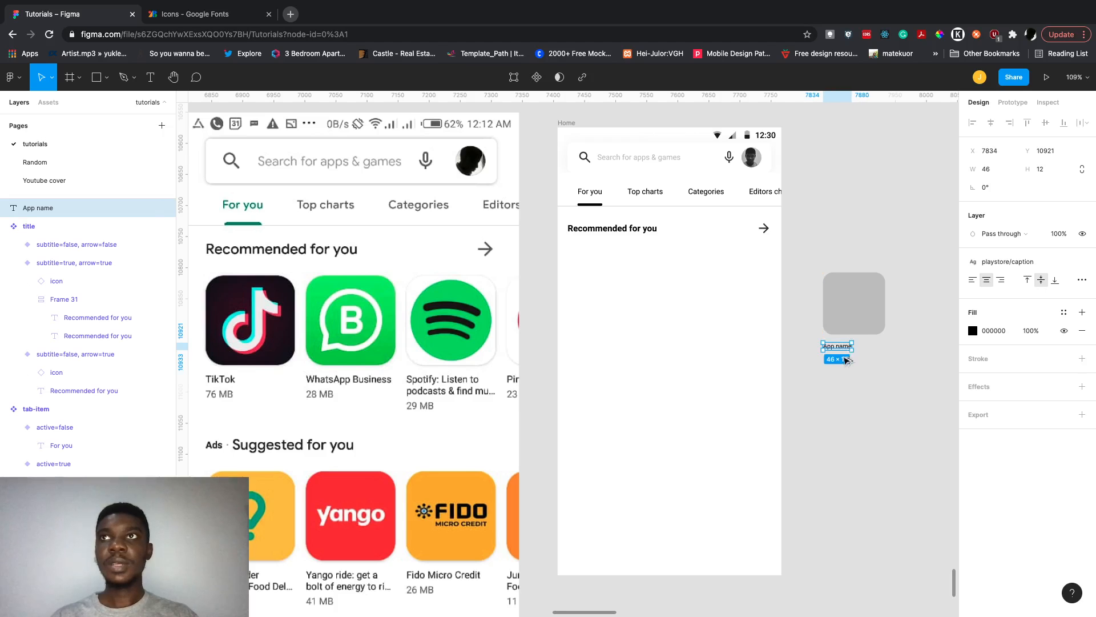
# Duplicate the "App name" text just below itself and change the copy's wording to "App size".
pyautogui.moveTo(845, 350); pyautogui.dragTo(847, 359)
pyautogui.keyDown('ctrl'); pyautogui.scroll(3, 848, 360); pyautogui.keyUp('ctrl')
pyautogui.doubleClick(846, 360)
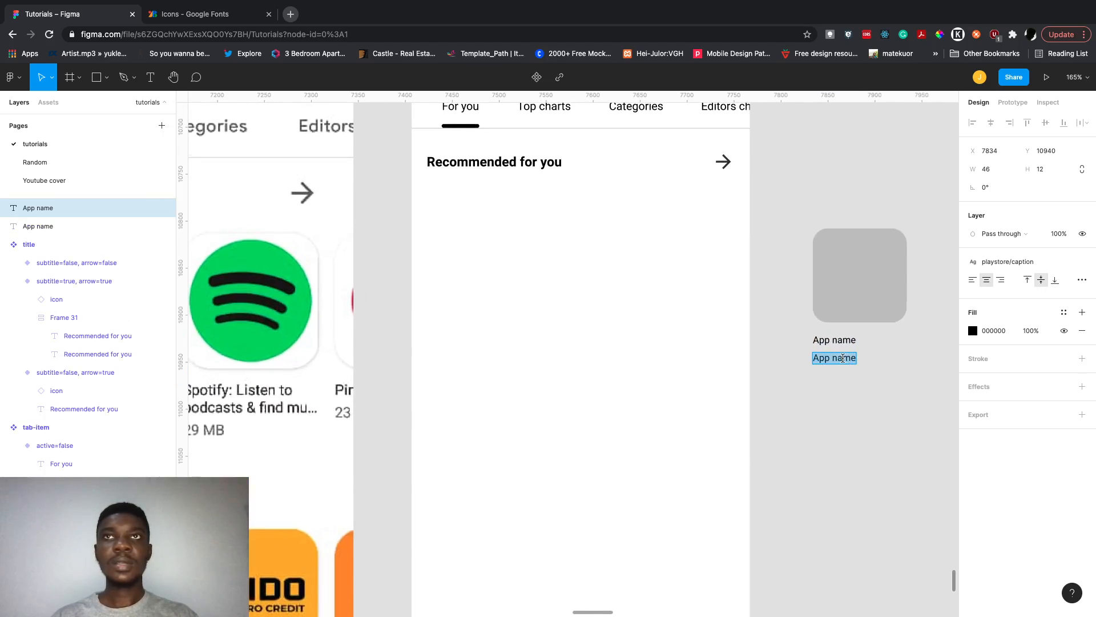
pyautogui.hscroll(-3, 846, 363)
pyautogui.keyDown('ctrl'); pyautogui.scroll(-3, 844, 363); pyautogui.keyUp('ctrl')
pyautogui.hscroll(2, 843, 363)
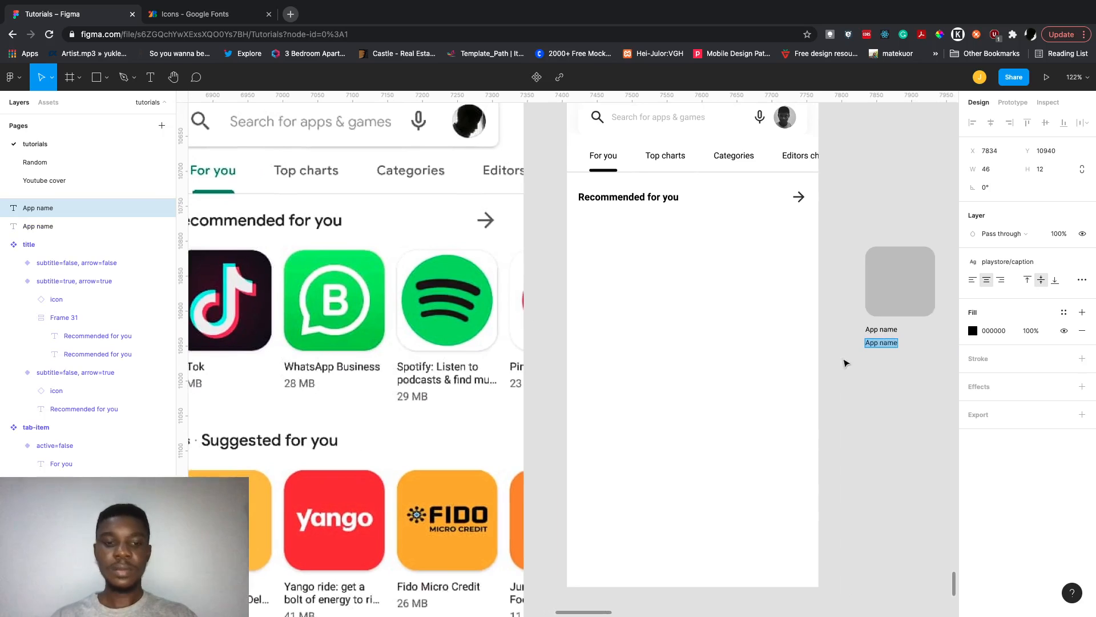
pyautogui.write('App si')
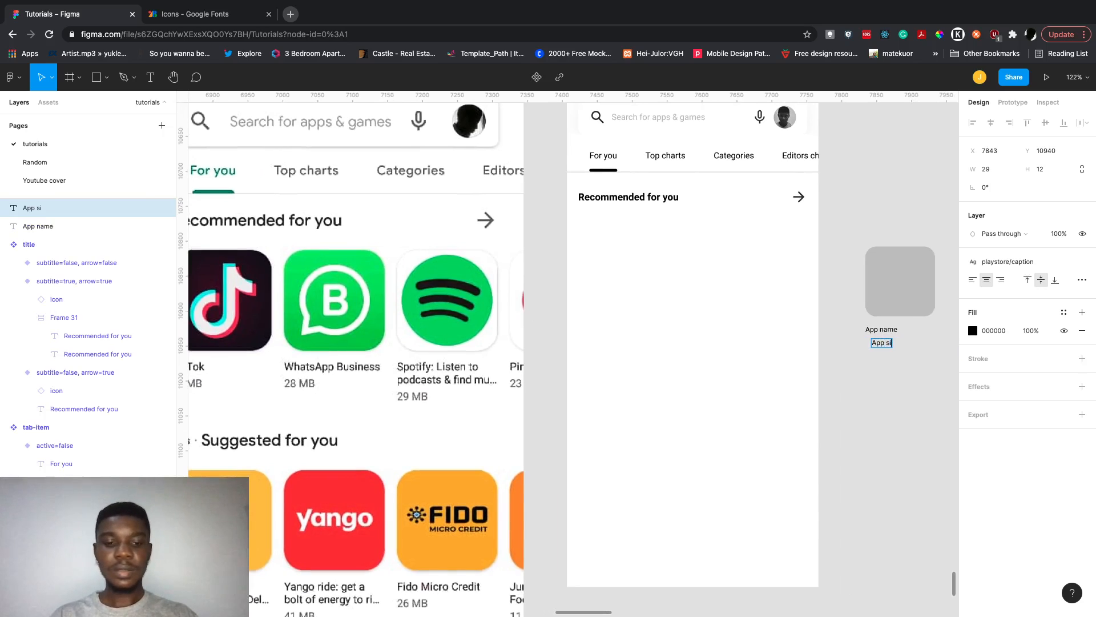
pyautogui.write('ze')
pyautogui.press('Escape')
pyautogui.press('Escape')
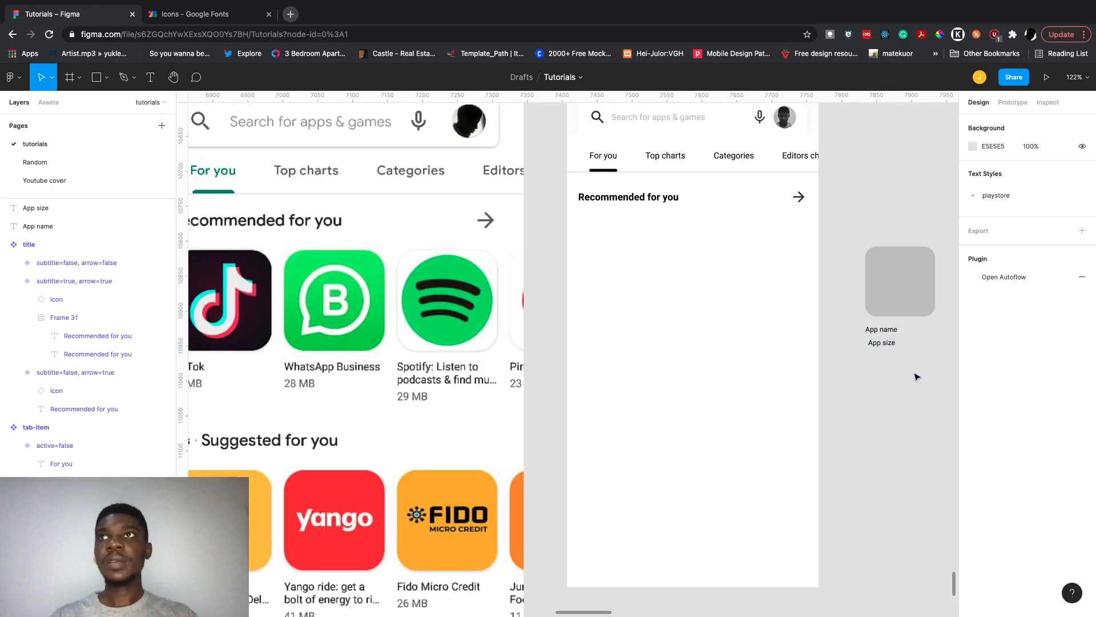
# Wrap the "App name" and "App size" texts together in a vertical auto layout frame.
pyautogui.moveTo(921, 378); pyautogui.dragTo(859, 324)
pyautogui.keyDown('ctrl'); pyautogui.scroll(5, 913, 337); pyautogui.keyUp('ctrl')
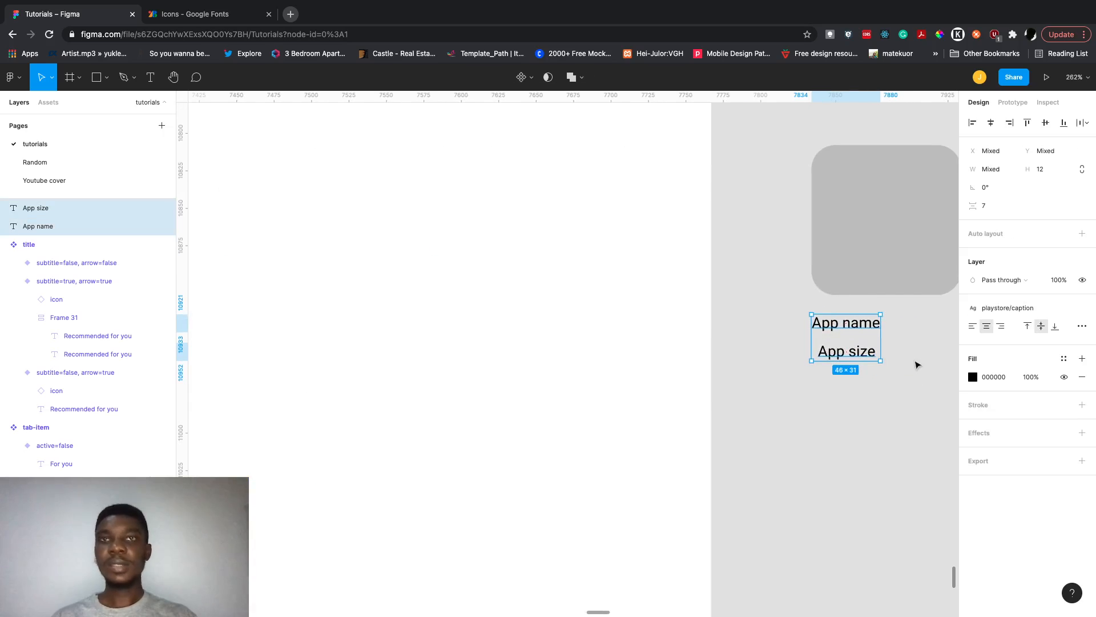
pyautogui.click(1081, 234)
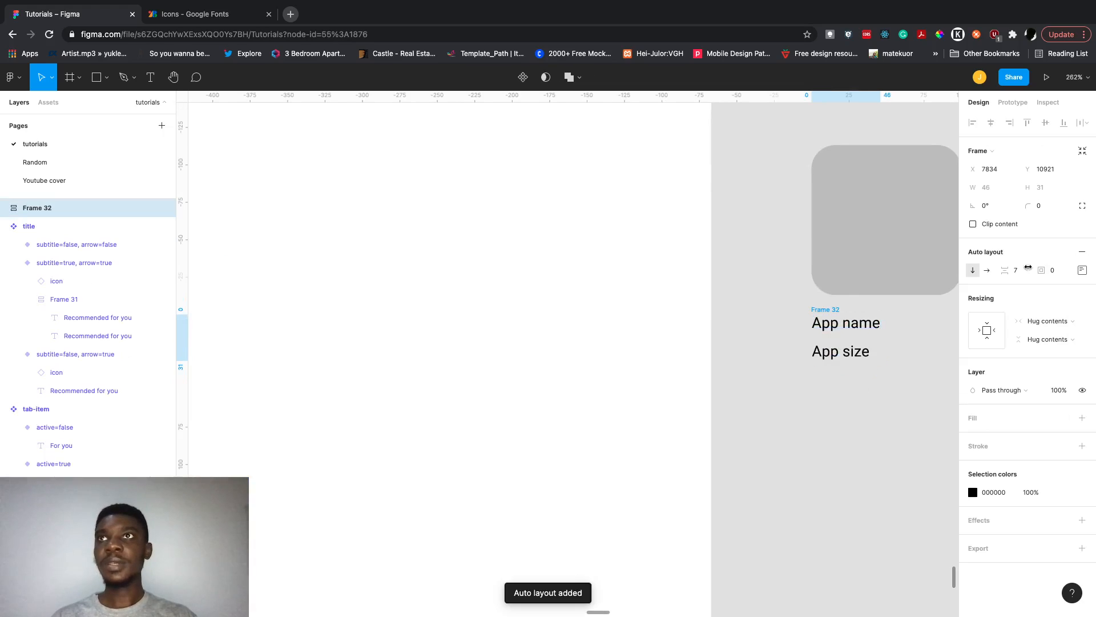
# Try an item spacing of 0 in the auto layout holding "App name" and "App size".
pyautogui.click(1016, 270)
pyautogui.write('0')
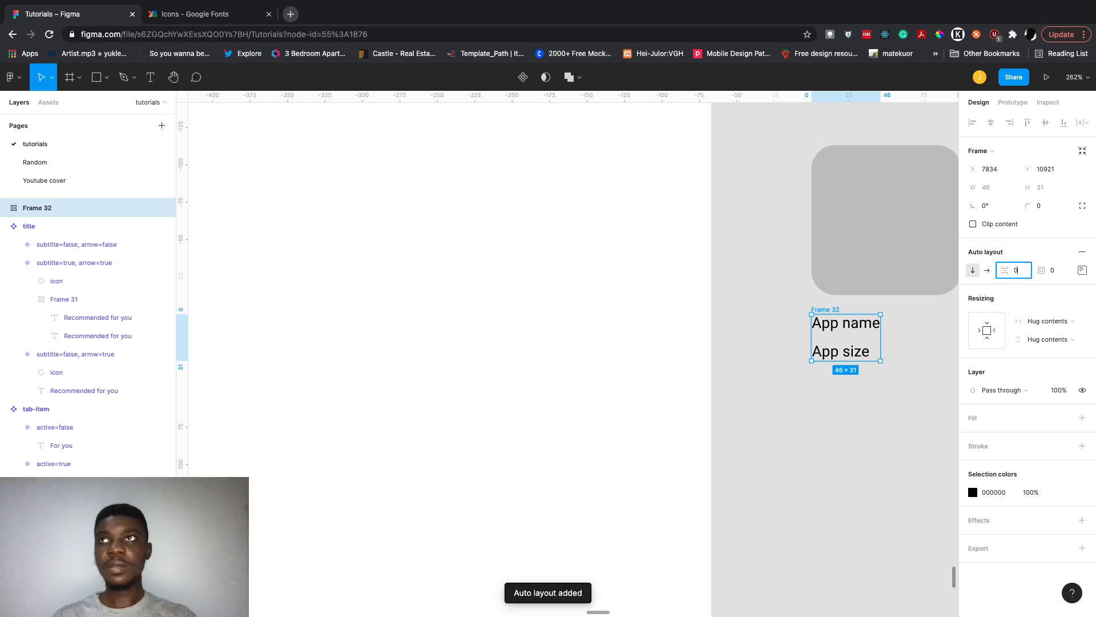
pyautogui.press('Return')
# Set the auto layout spacing between the "App name" and "App size" texts to 4.
pyautogui.click(1019, 271)
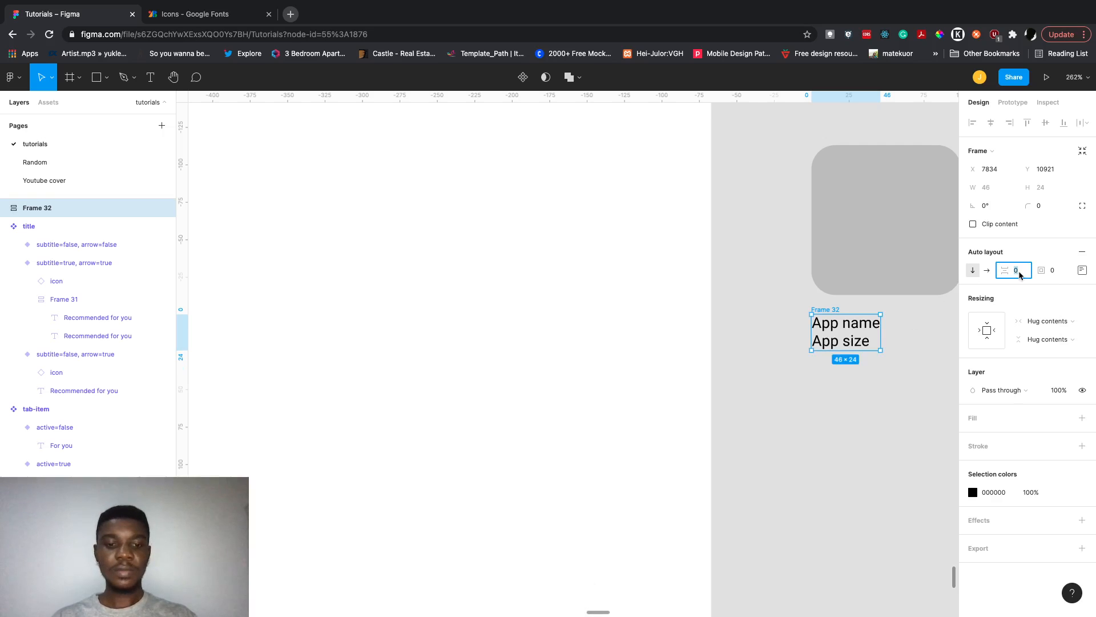
pyautogui.write('4')
pyautogui.press('Return')
pyautogui.scroll(-5, 759, 465)
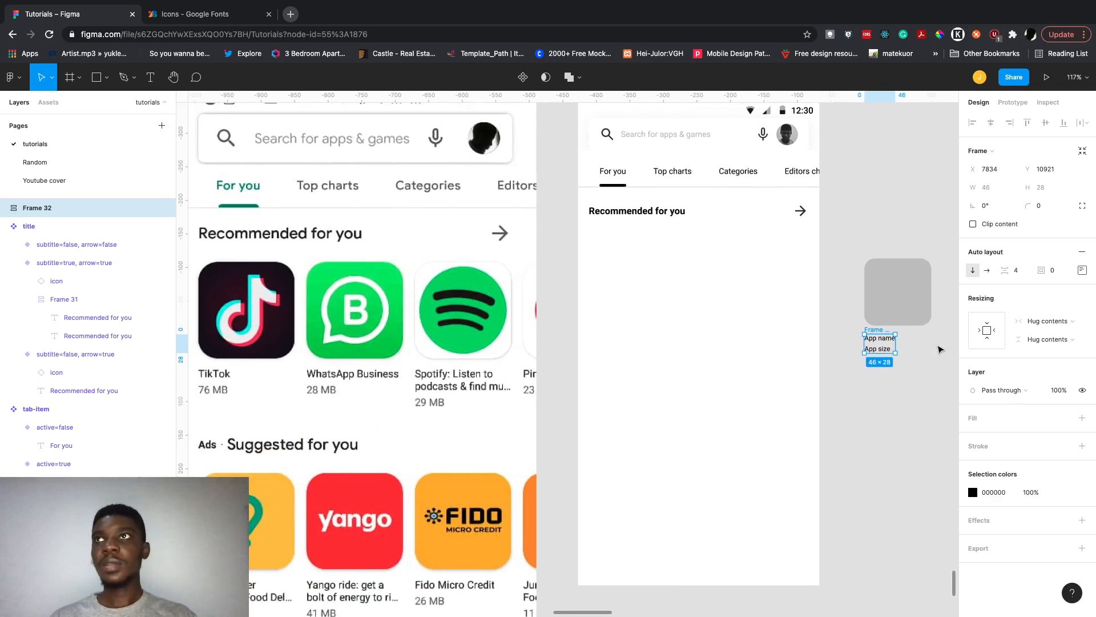
# Wrap the rounded grey rectangle and the "App name"/"App size" text frame together in a vertical auto layout.
pyautogui.scroll(2, 939, 348)
pyautogui.scroll(3, 940, 349)
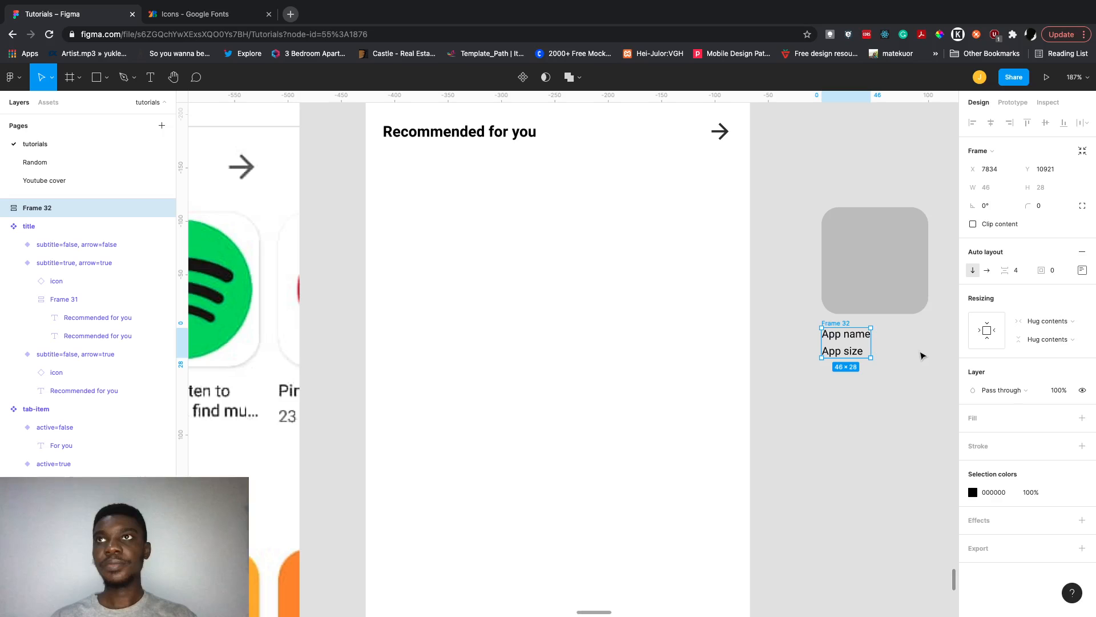
pyautogui.hscroll(-1, 922, 355)
pyautogui.hscroll(1, 922, 356)
pyautogui.hscroll(-1, 865, 269)
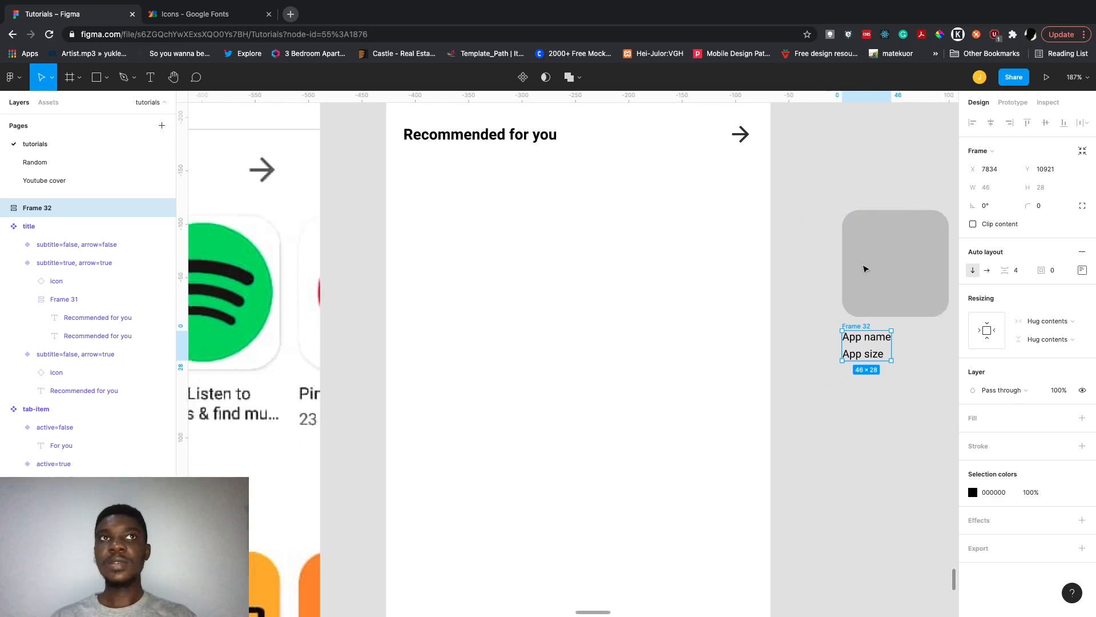
pyautogui.scroll(-3, 865, 269)
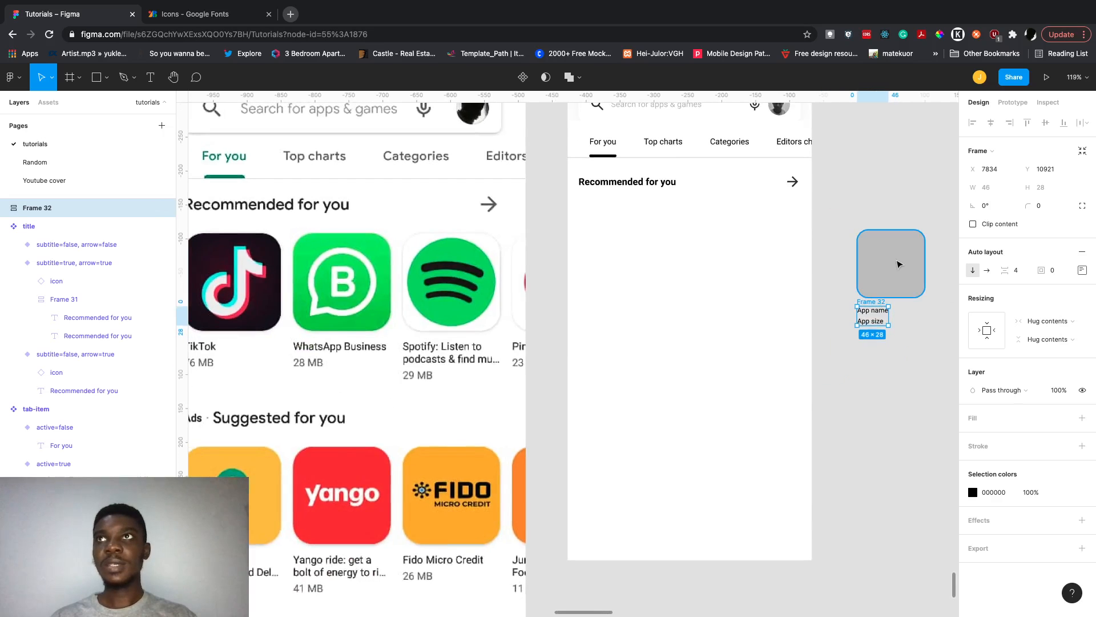
pyautogui.keyDown('shift'); pyautogui.click(898, 264); pyautogui.keyUp('shift')
pyautogui.hotkey('shift', 'a')
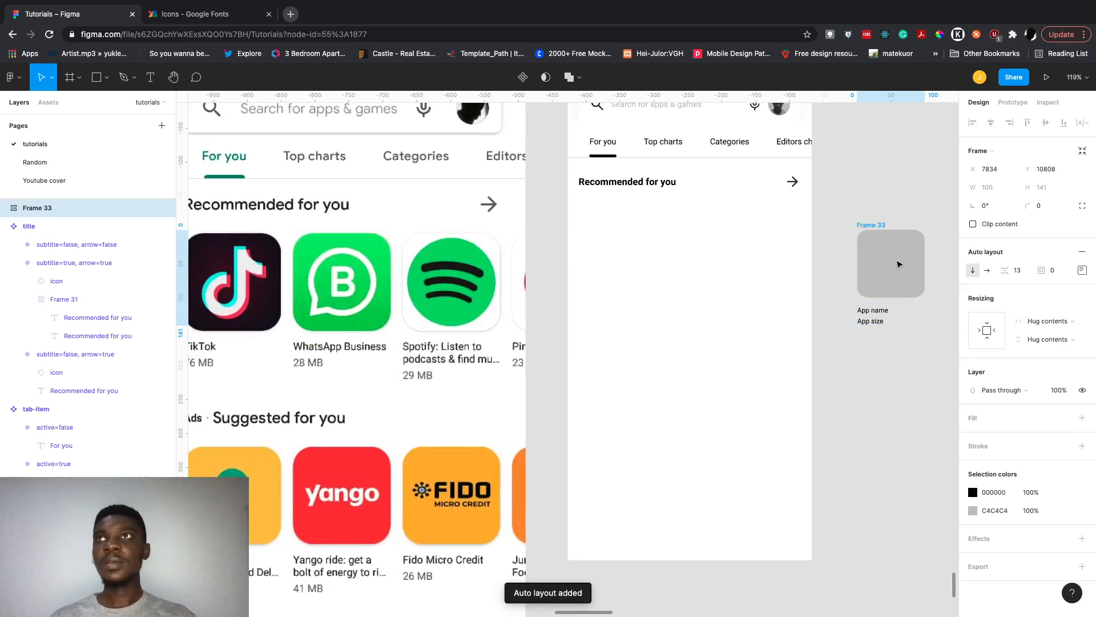
# Try an item spacing of 16 between the image rectangle and the texts in the card's auto layout.
pyautogui.hscroll(3, 898, 264)
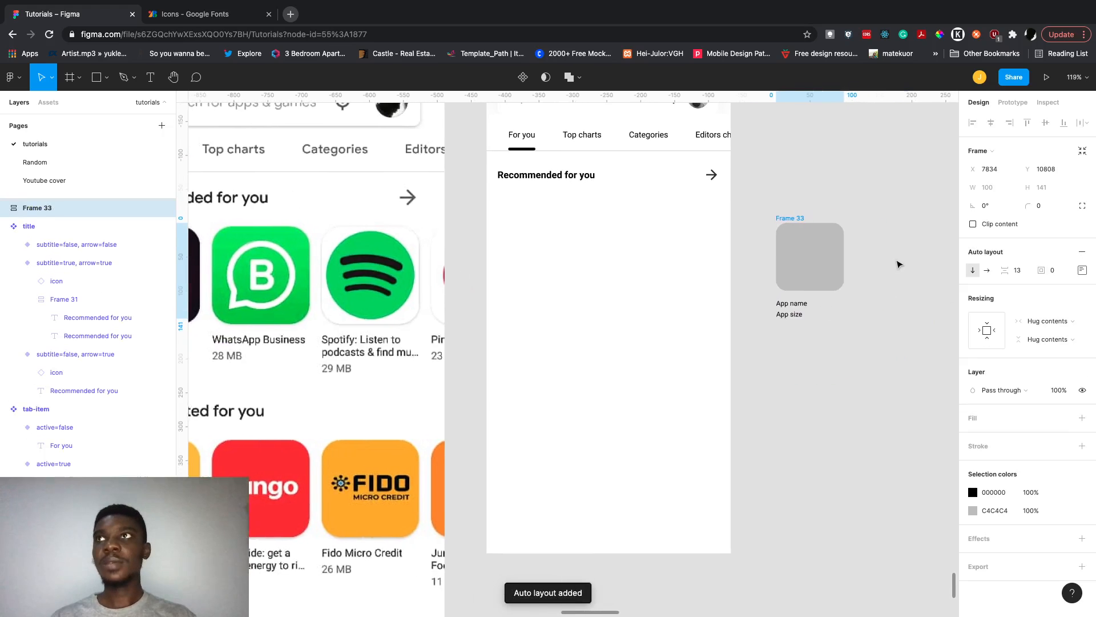
pyautogui.click(1026, 275)
pyautogui.write('16')
pyautogui.press('Return')
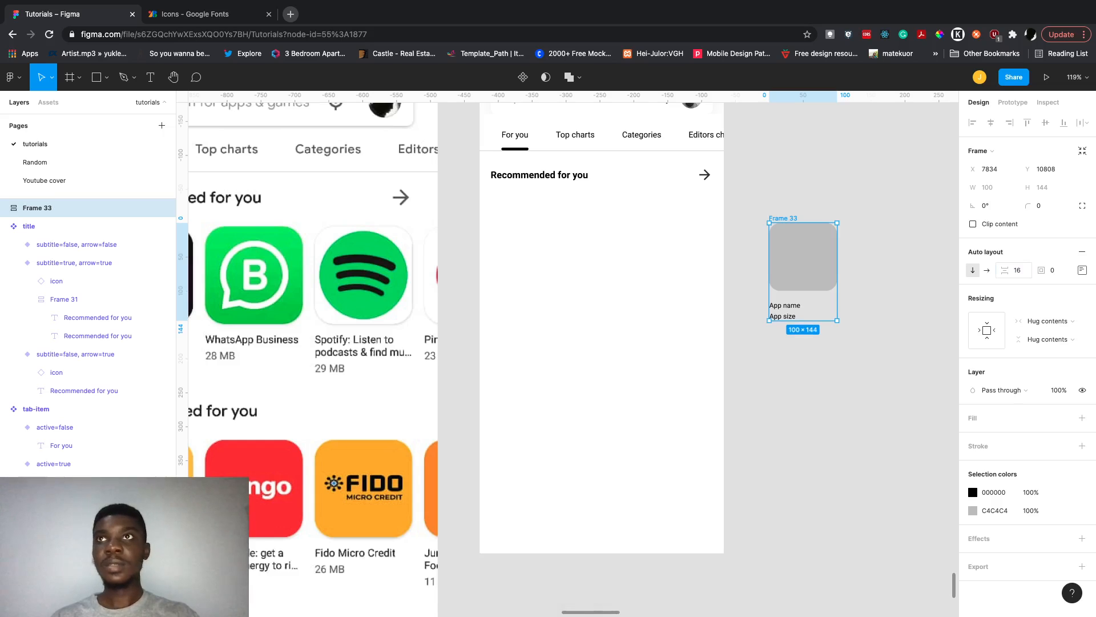
# Set the card's auto layout spacing between the image rectangle and the texts to 8.
pyautogui.click(1024, 276)
pyautogui.write('8')
pyautogui.press('Return')
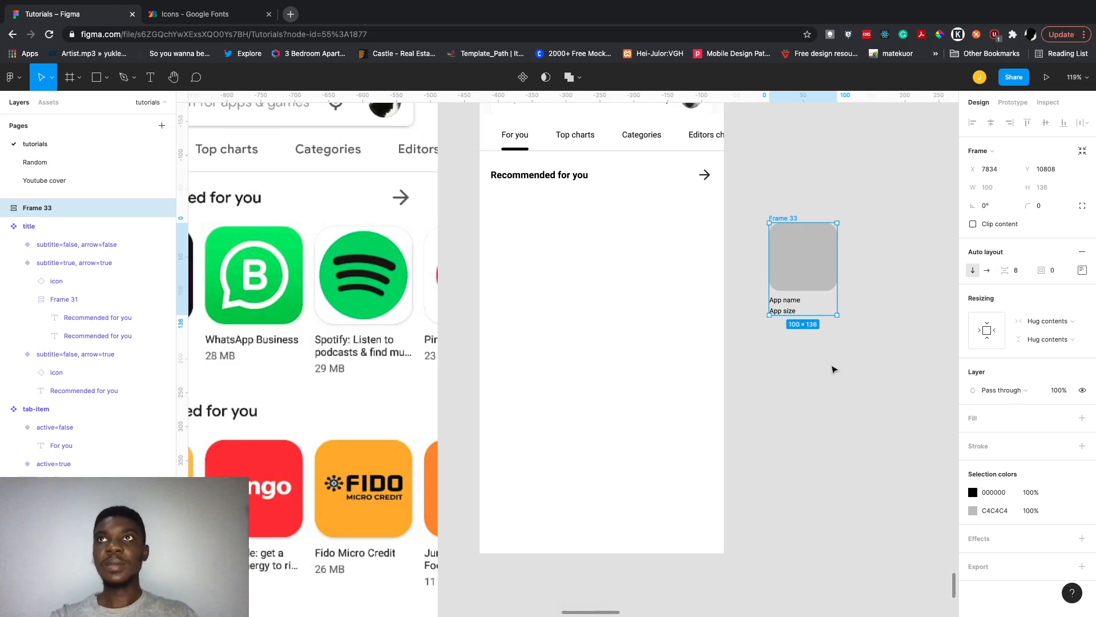
pyautogui.click(834, 367)
# Set the horizontal resizing of the frame holding "App name" and "App size" to Fill container.
pyautogui.scroll(1, 832, 327)
pyautogui.hscroll(-1, 832, 327)
pyautogui.click(817, 324)
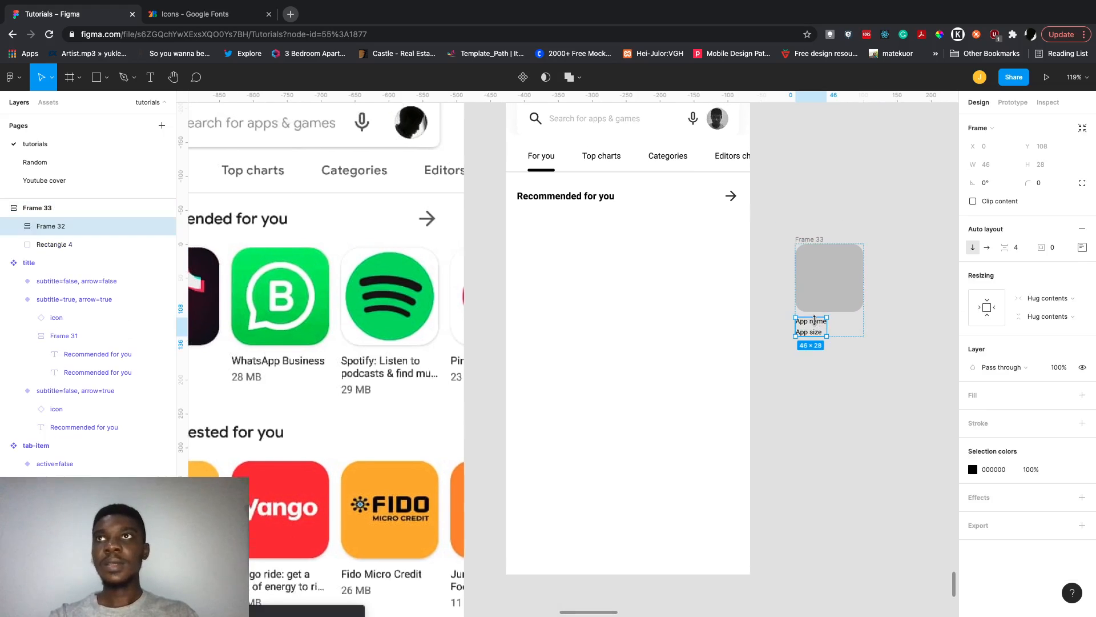
pyautogui.click(849, 283)
pyautogui.scroll(5, 827, 322)
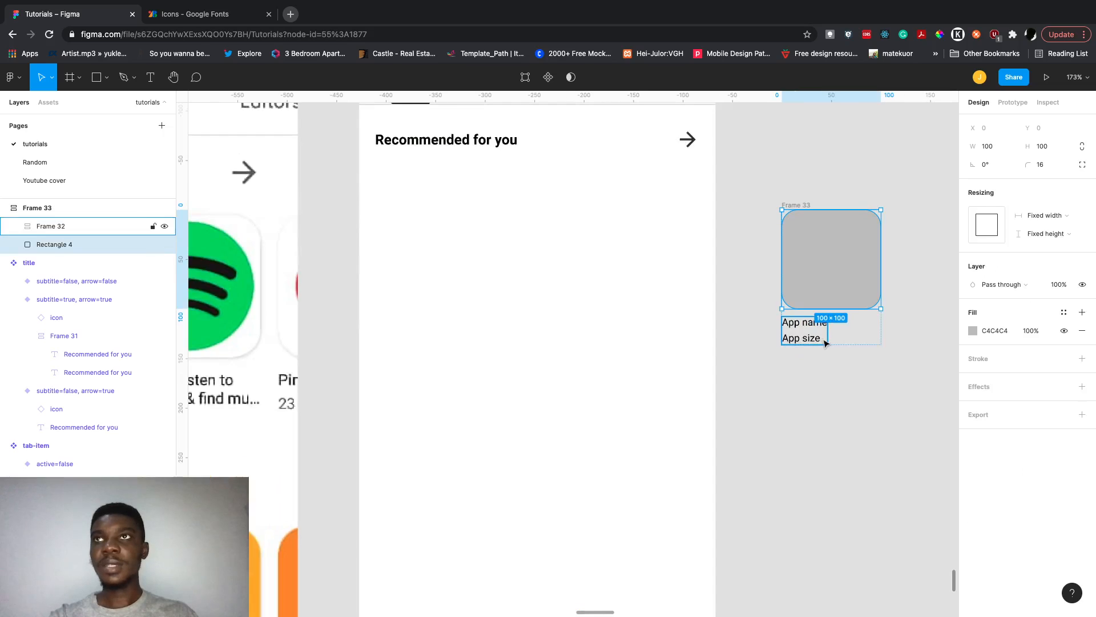
pyautogui.click(823, 331)
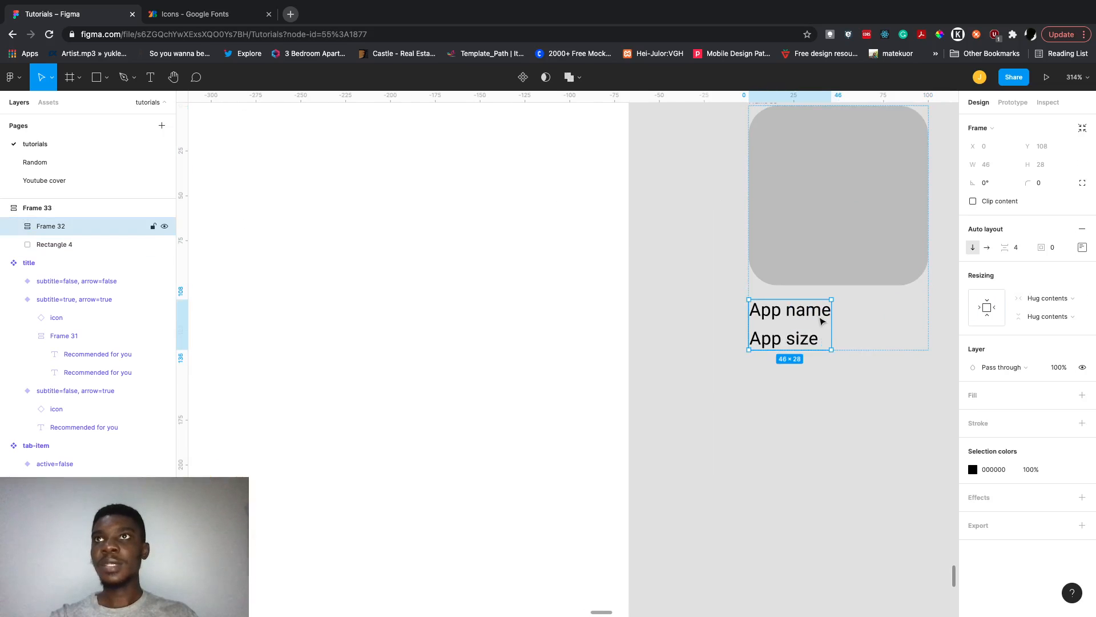
pyautogui.click(1046, 298)
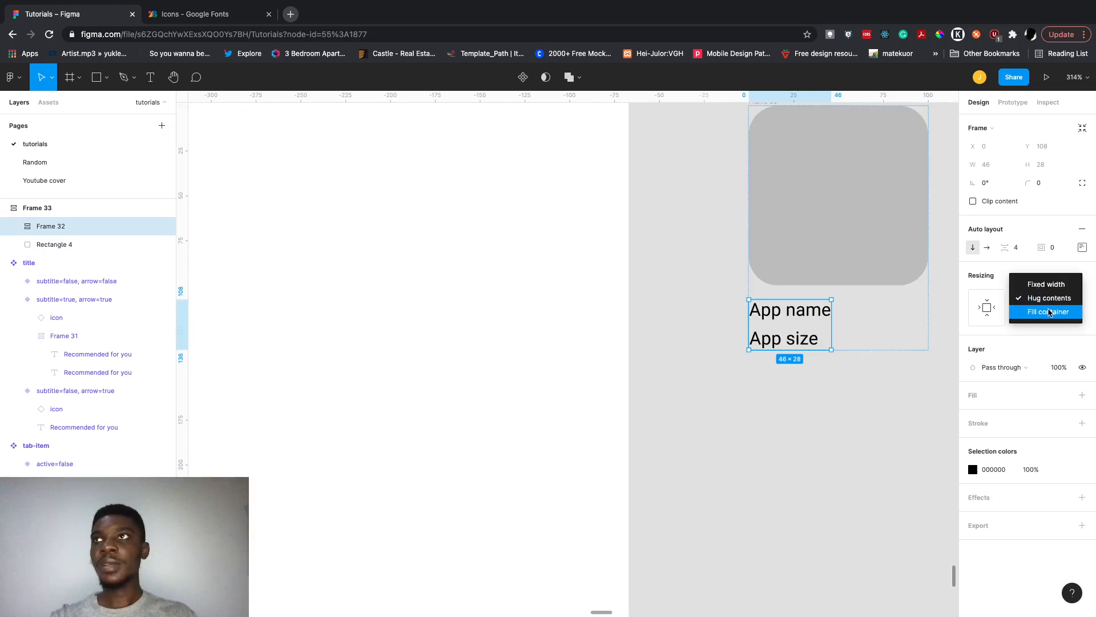
pyautogui.click(1048, 311)
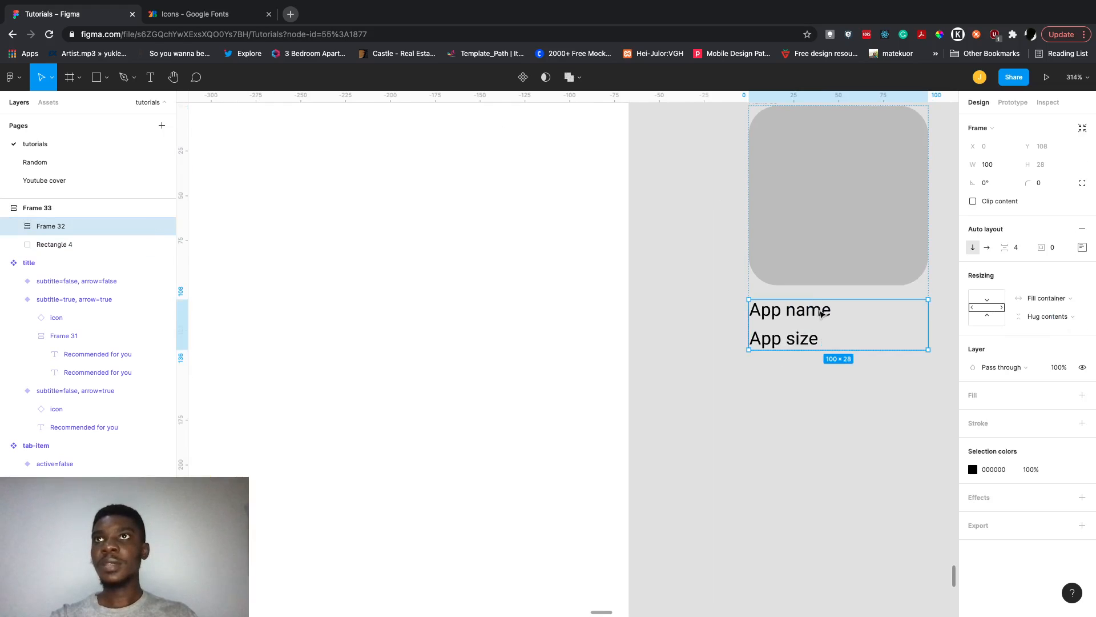
# Lengthen the "App name" text with filler letters to "App namasdasdsadsadasdasde" to test how a long name behaves.
pyautogui.doubleClick(822, 312)
pyautogui.doubleClick(822, 312)
pyautogui.click(821, 312)
pyautogui.write('asdasd')
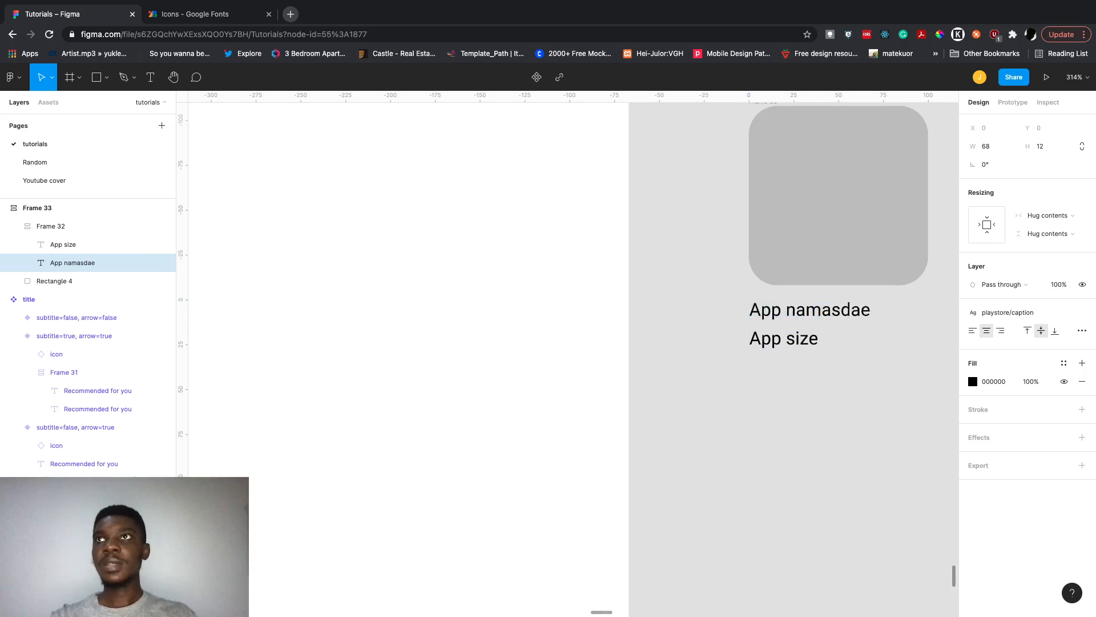
pyautogui.write('sadsadasdasd')
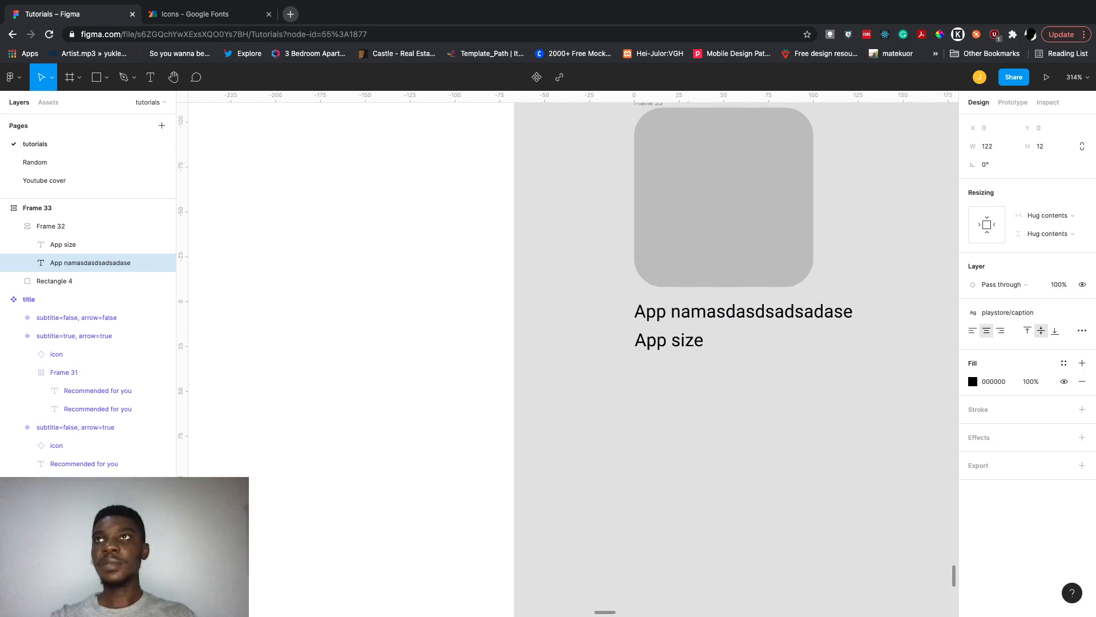
pyautogui.press('Escape')
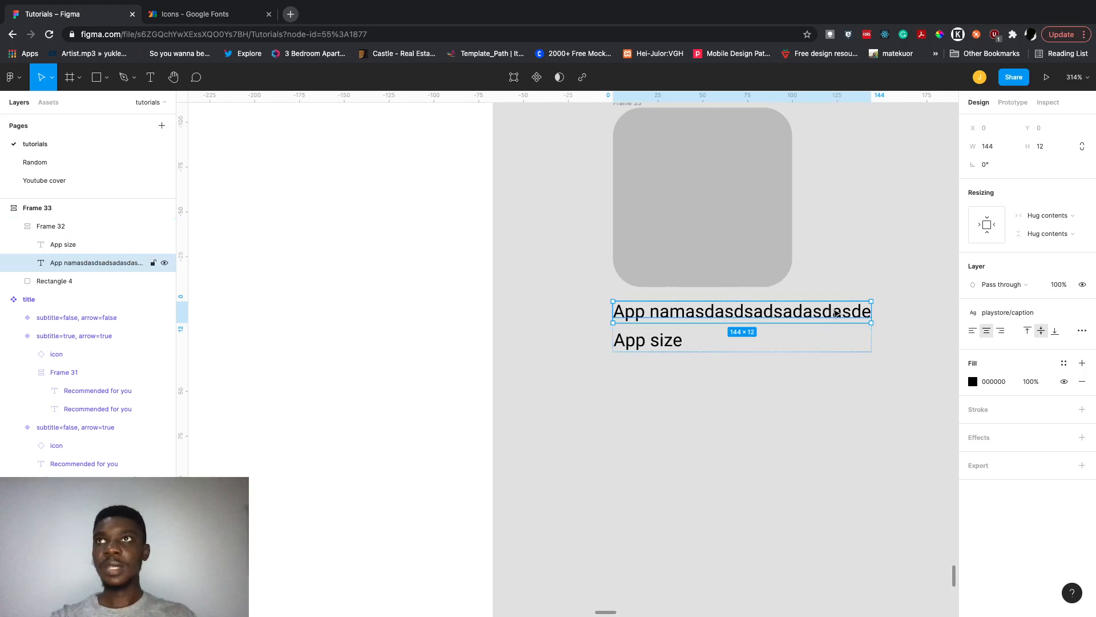
# Set the horizontal resizing of both the name and size texts to Fill container and align them left.
pyautogui.keyDown('shift'); pyautogui.click(657, 342); pyautogui.keyUp('shift')
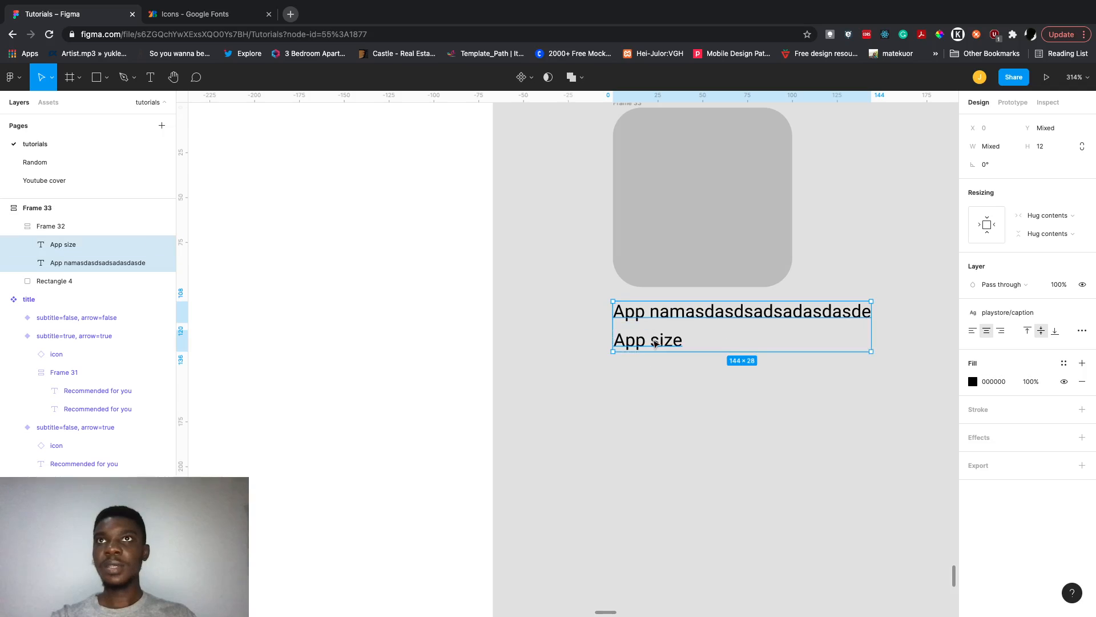
pyautogui.click(1066, 216)
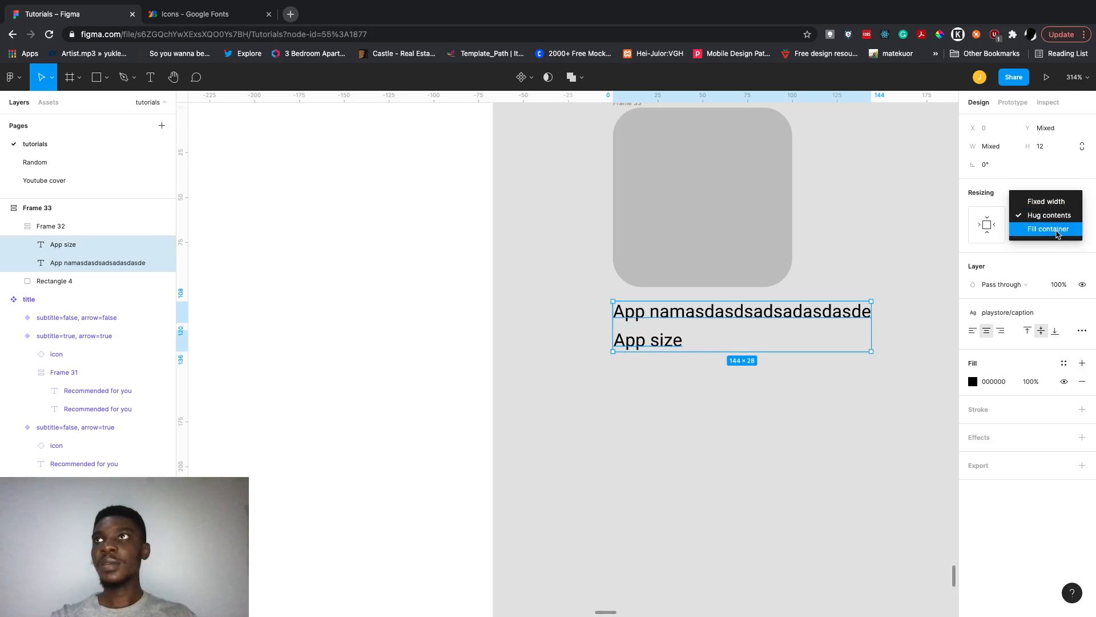
pyautogui.click(1056, 231)
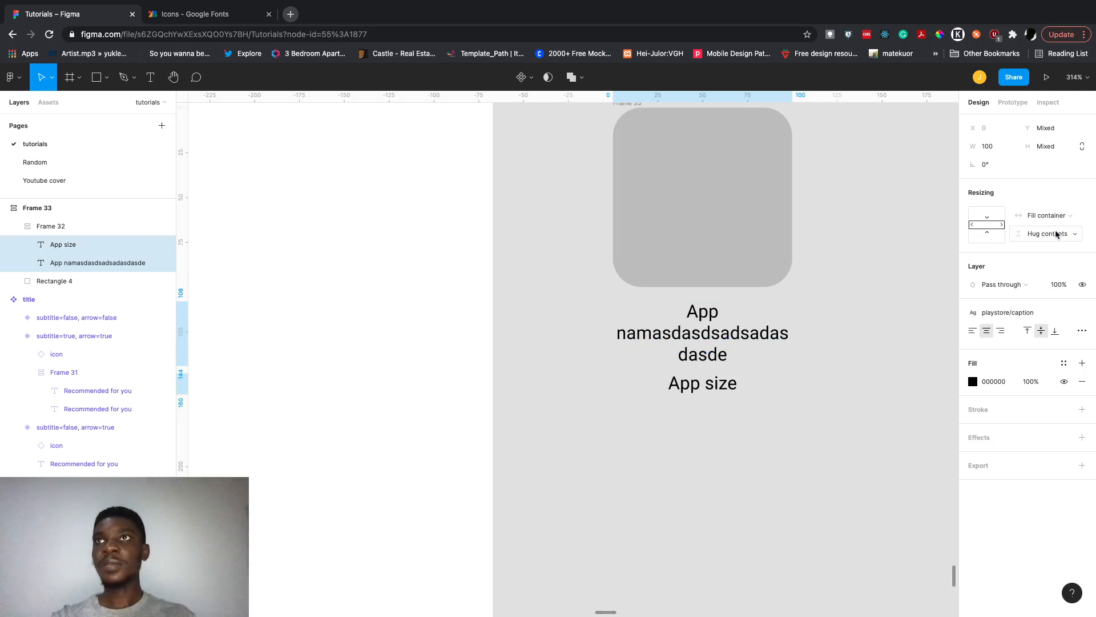
pyautogui.click(972, 331)
# Insert the filler word "asdad" after "App" in the name text and compare the wrapping with the reference screenshot's app names.
pyautogui.click(692, 352)
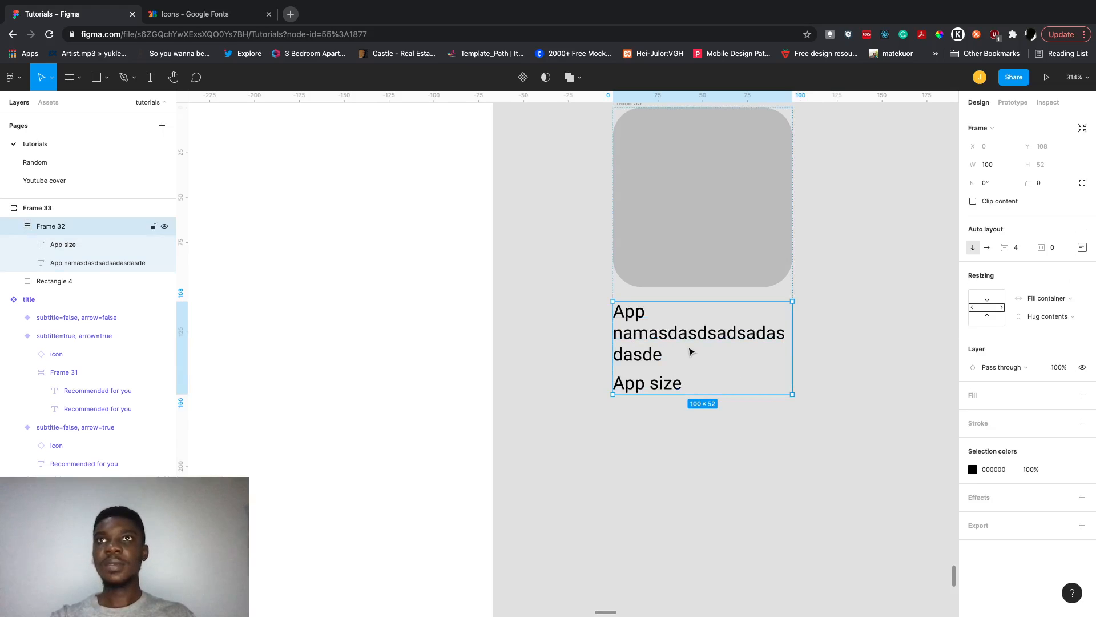
pyautogui.click(662, 340)
pyautogui.doubleClick(661, 339)
pyautogui.click(658, 334)
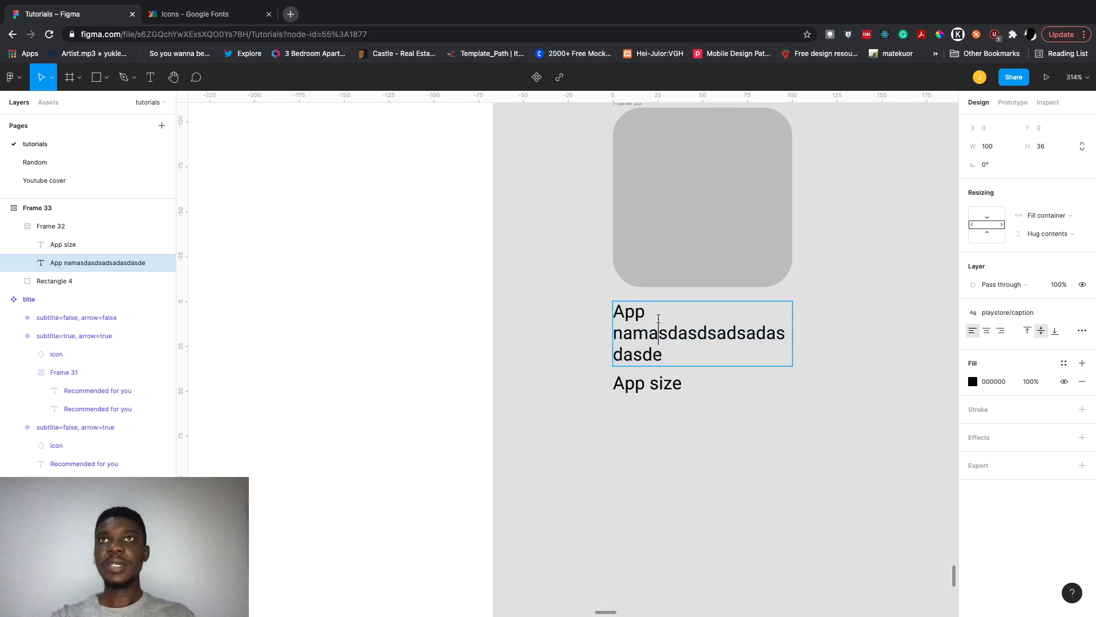
pyautogui.write('asdad')
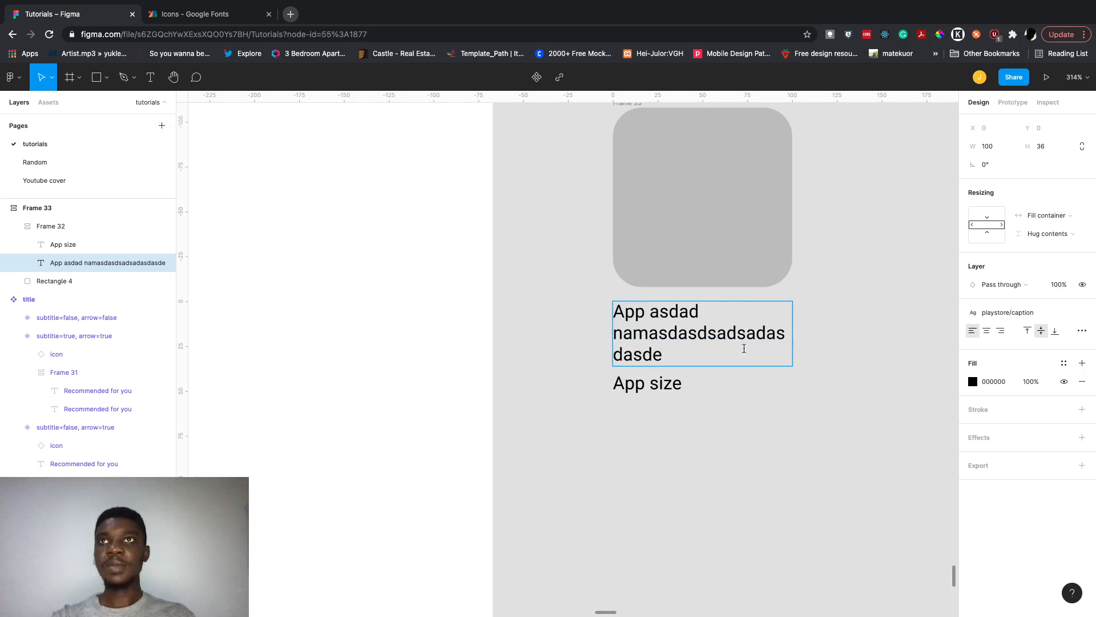
pyautogui.scroll(-3, 744, 348)
pyautogui.hscroll(-15, 745, 353)
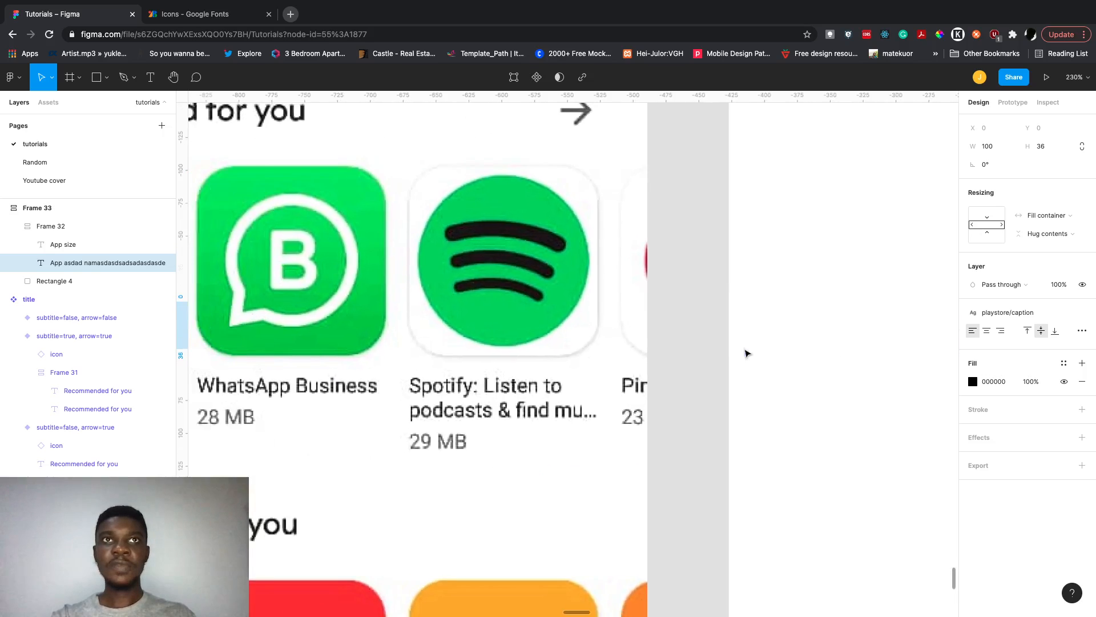
pyautogui.scroll(-2, 745, 353)
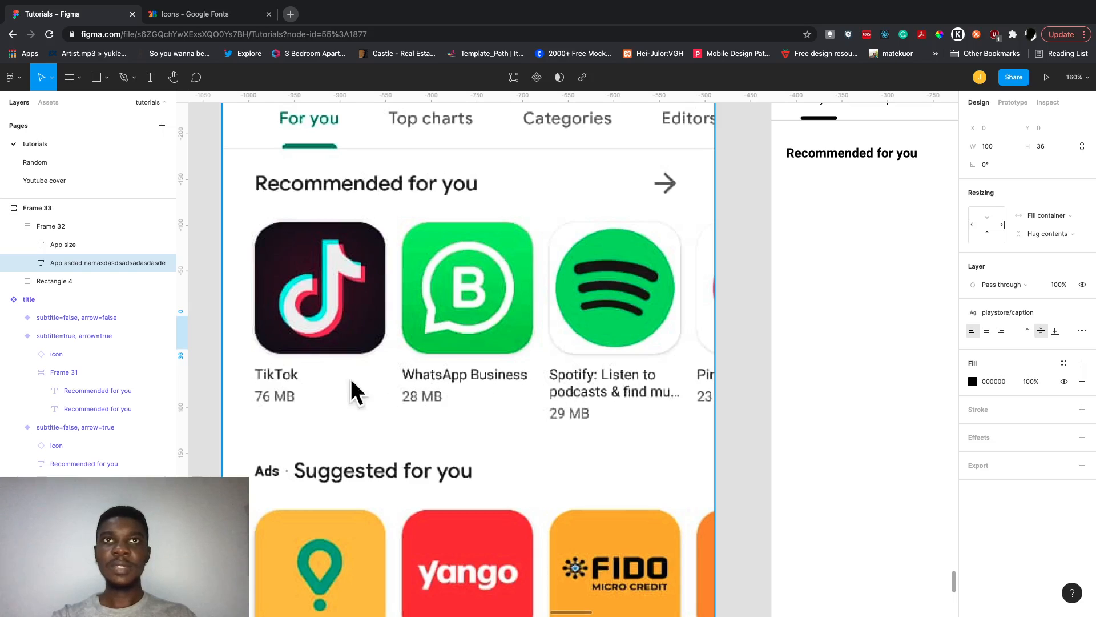
# Replace the filler in the card's name text so that it reads "App name".
pyautogui.hscroll(10, 579, 388)
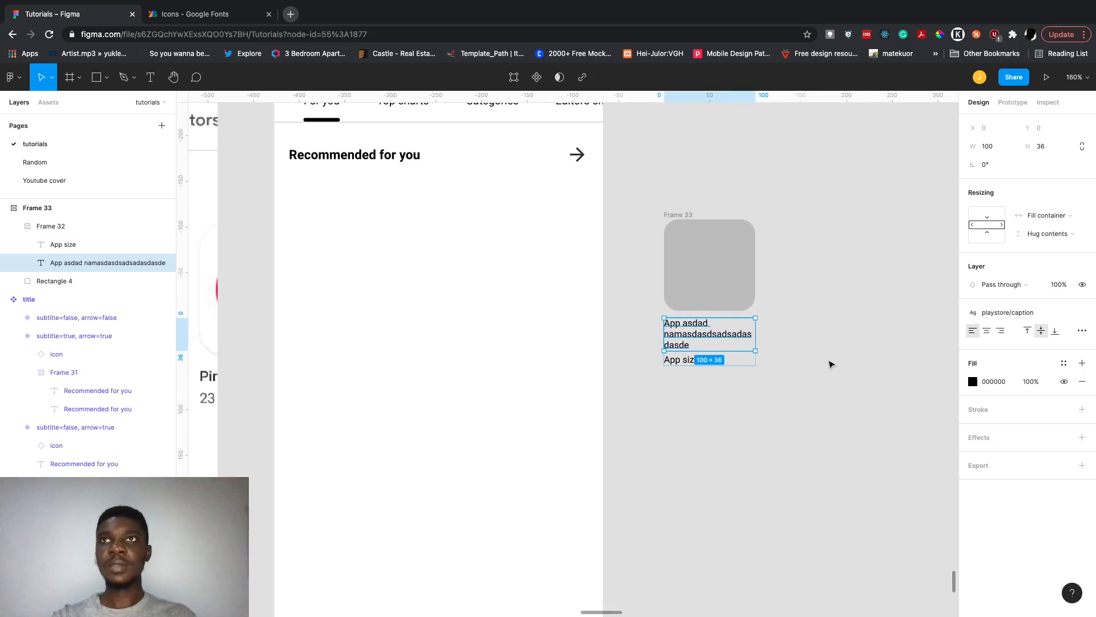
pyautogui.doubleClick(694, 330)
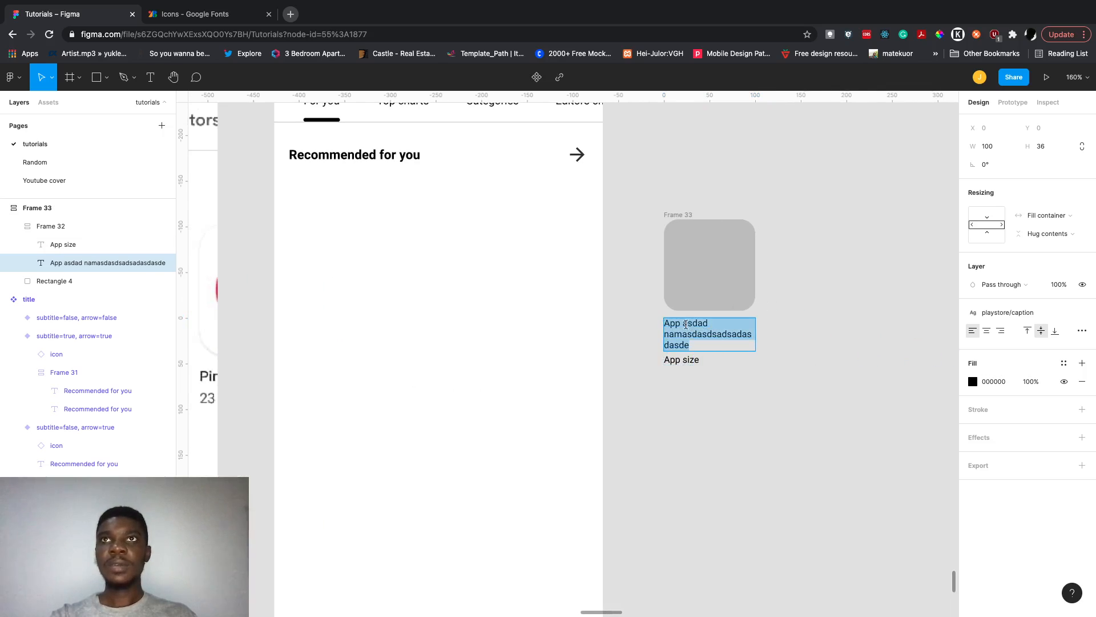
pyautogui.moveTo(686, 324); pyautogui.dragTo(692, 345)
pyautogui.press('BackSpace')
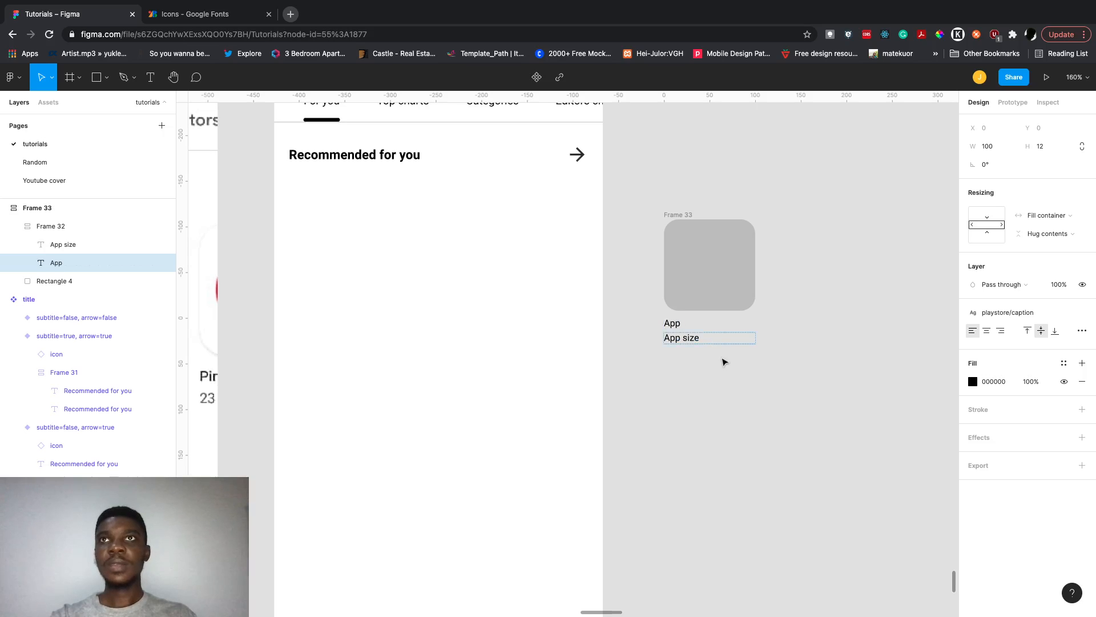
pyautogui.write('name')
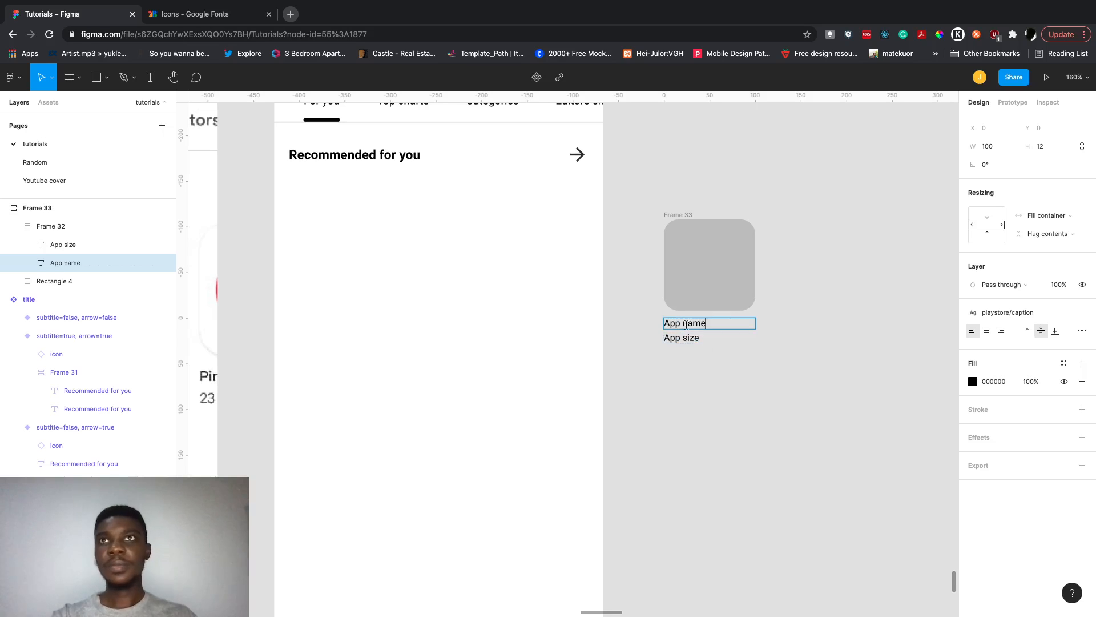
pyautogui.press('Escape')
# Apply the medium grey color style from Bicycle Colors to the "App size" text.
pyautogui.hscroll(-10, 742, 374)
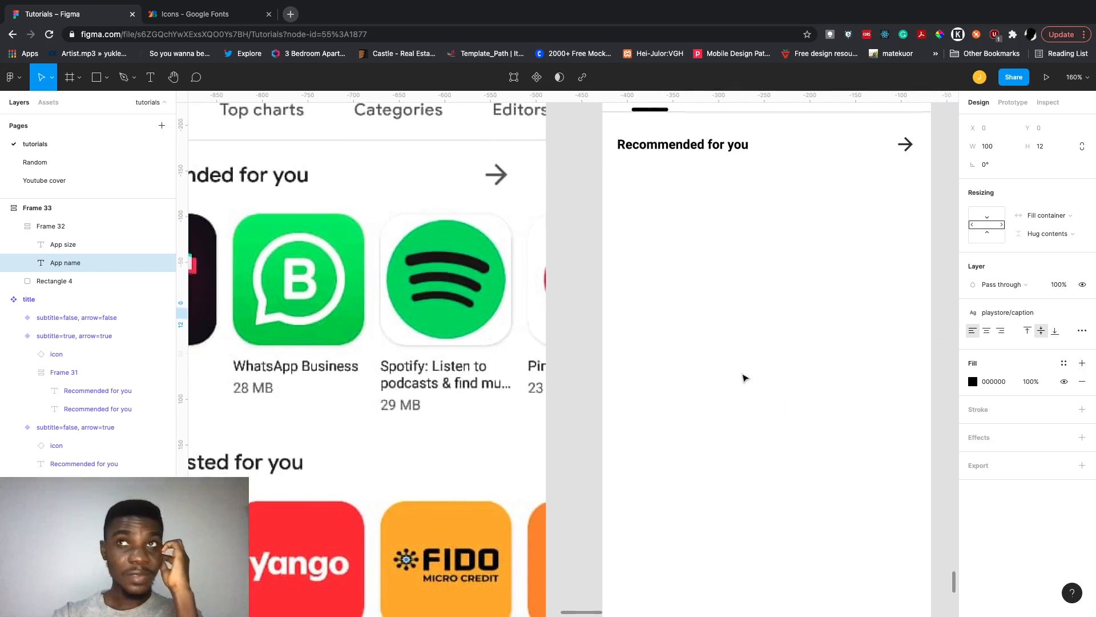
pyautogui.hscroll(8, 745, 377)
pyautogui.click(768, 355)
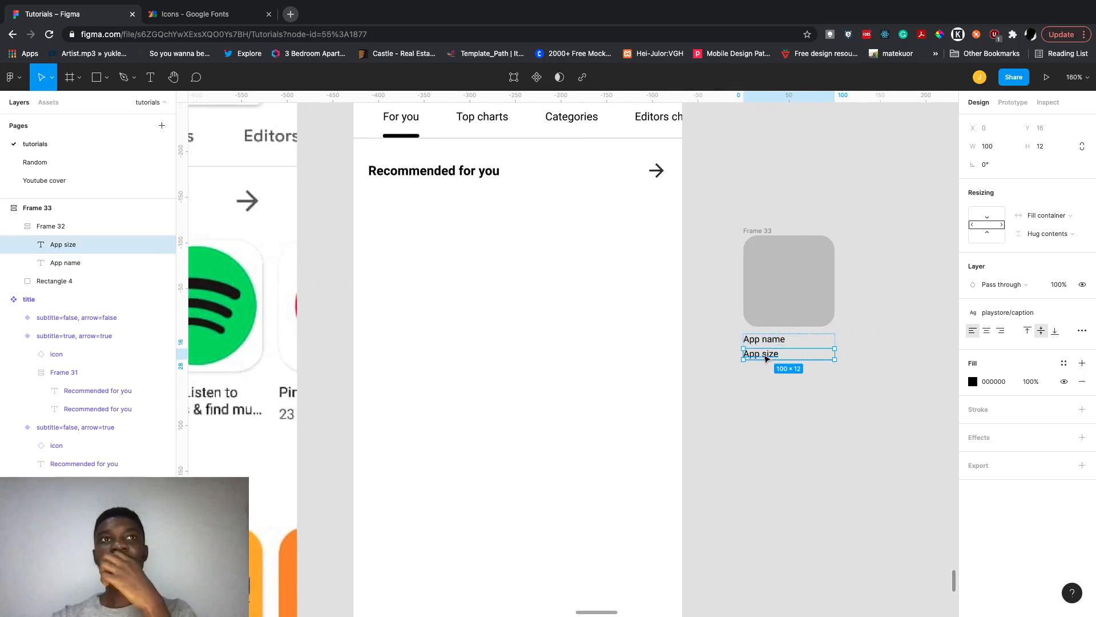
pyautogui.click(1064, 363)
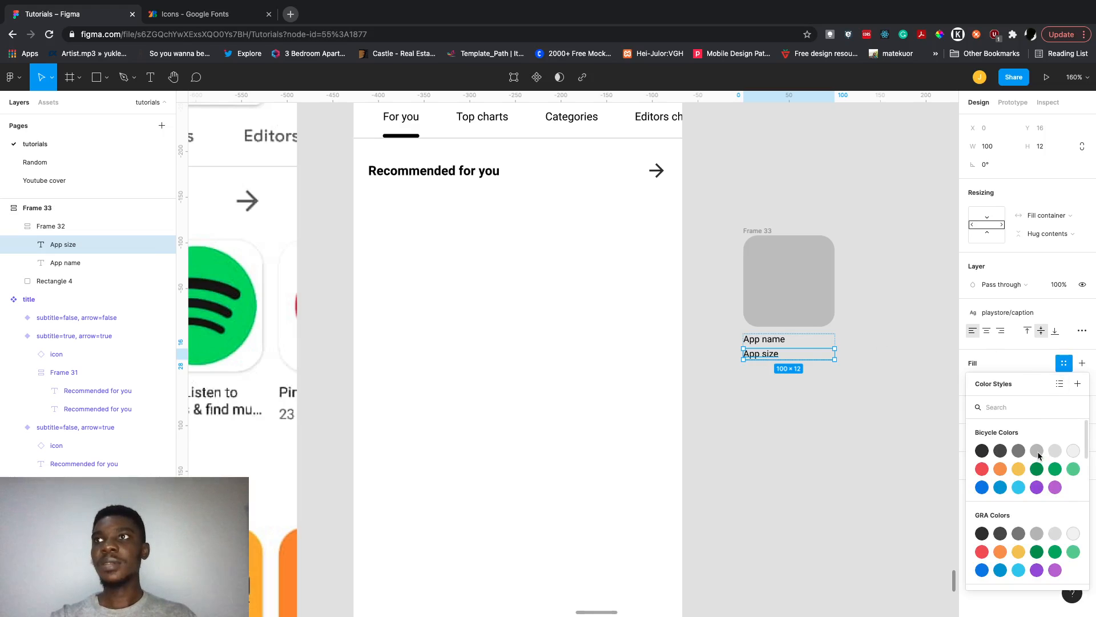
pyautogui.click(1018, 451)
pyautogui.click(785, 343)
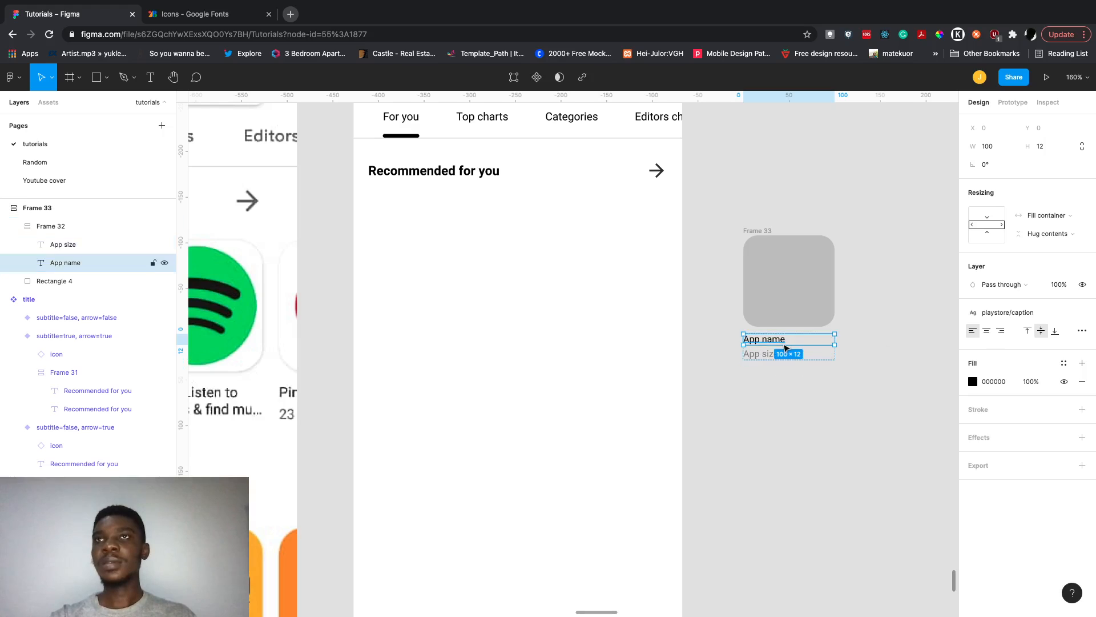
pyautogui.click(875, 367)
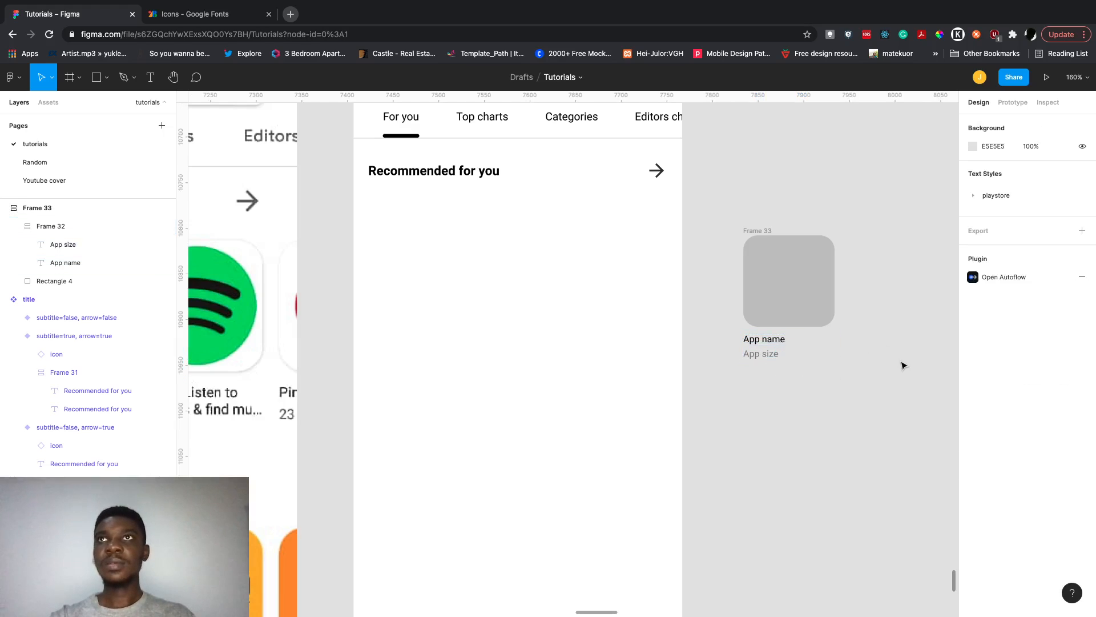
# Change the card's grey rectangle from a solid fill to an image fill using the WhatsApp Business logo.
pyautogui.scroll(-5, 902, 365)
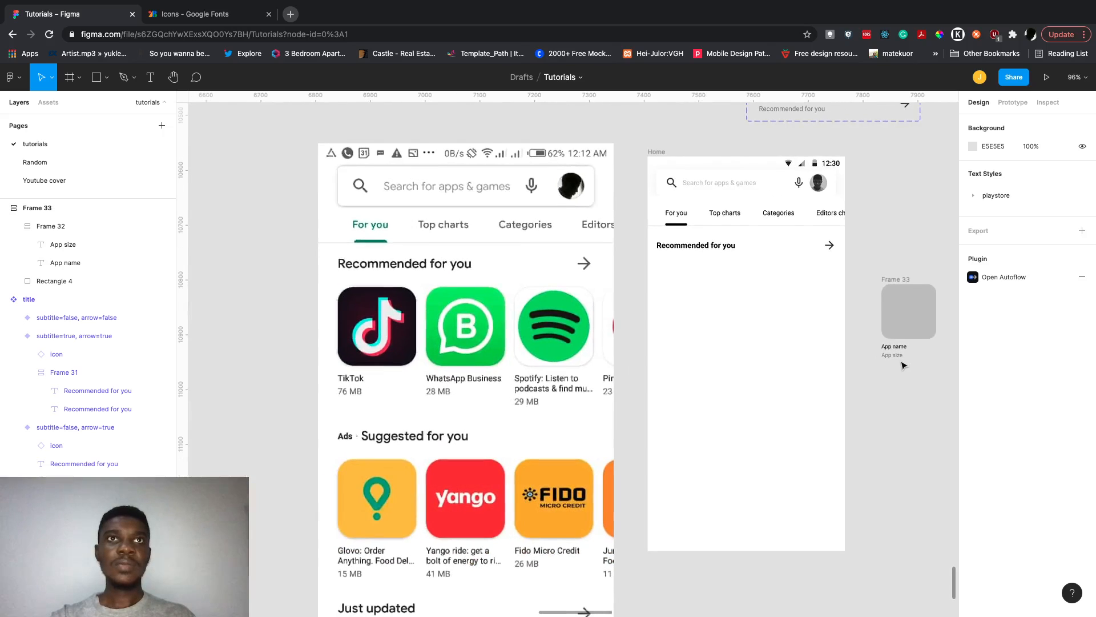
pyautogui.scroll(3, 903, 363)
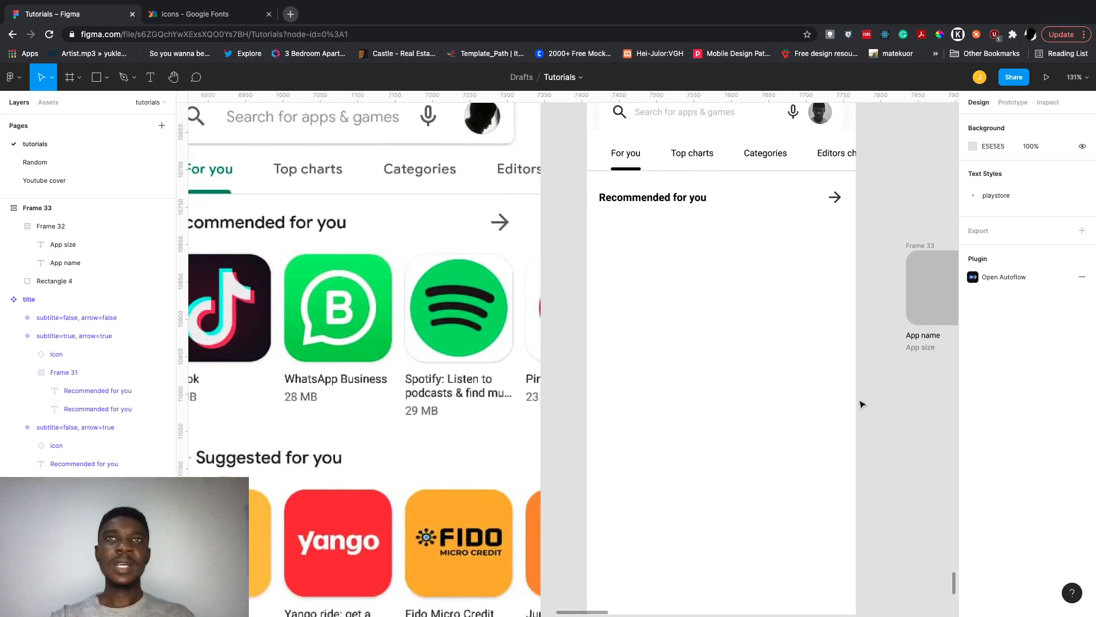
pyautogui.hscroll(5, 896, 269)
pyautogui.doubleClick(764, 293)
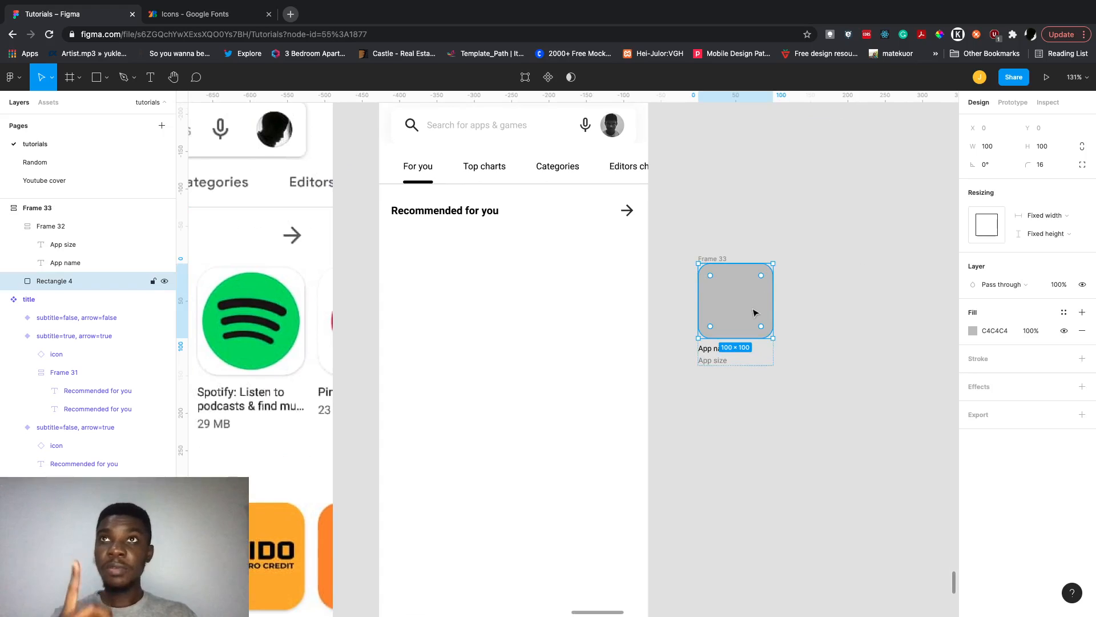
pyautogui.click(974, 330)
pyautogui.click(874, 324)
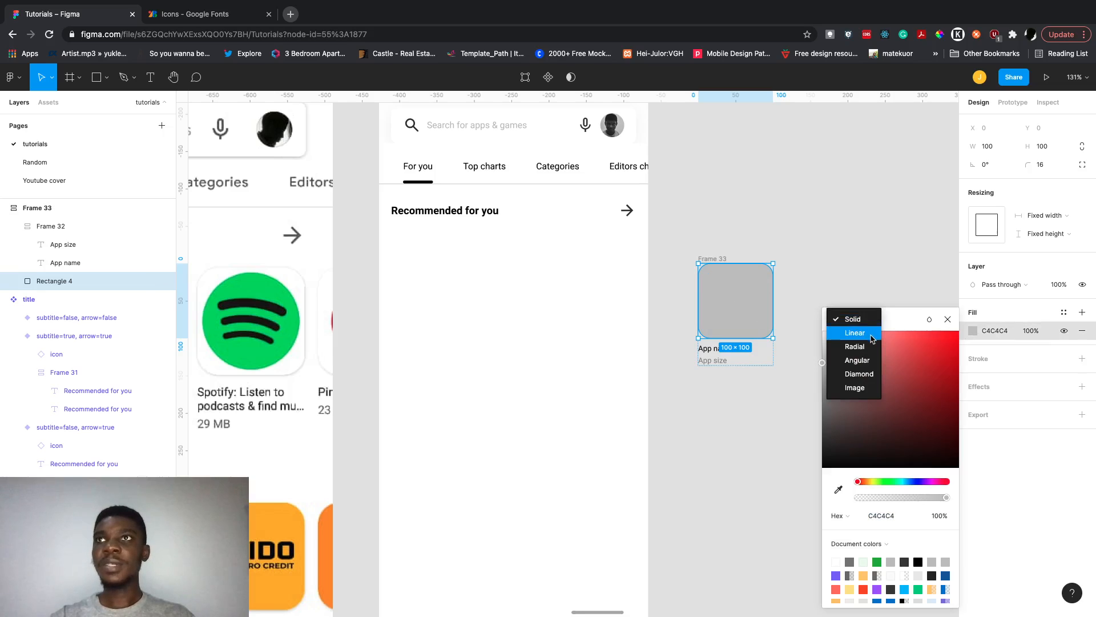
pyautogui.click(865, 388)
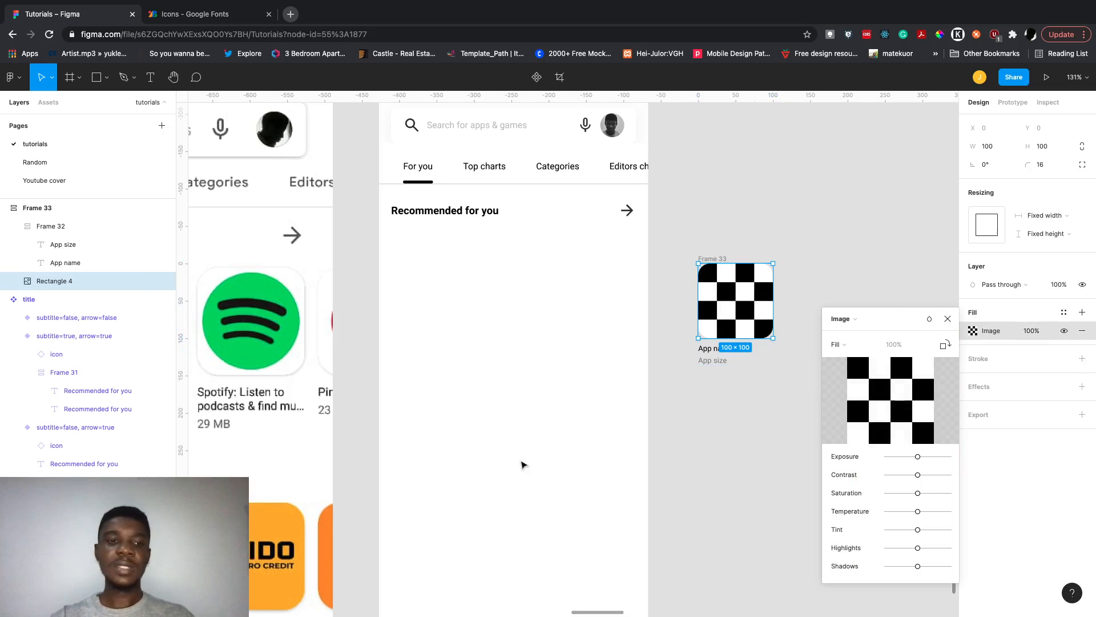
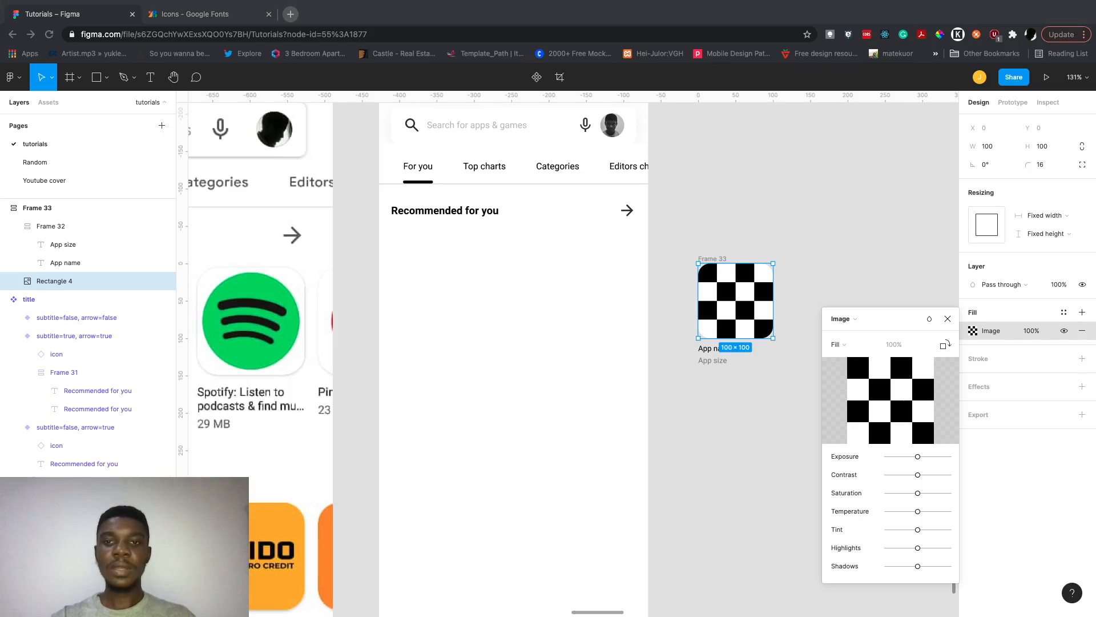
pyautogui.moveTo(1093, 468); pyautogui.dragTo(888, 417)
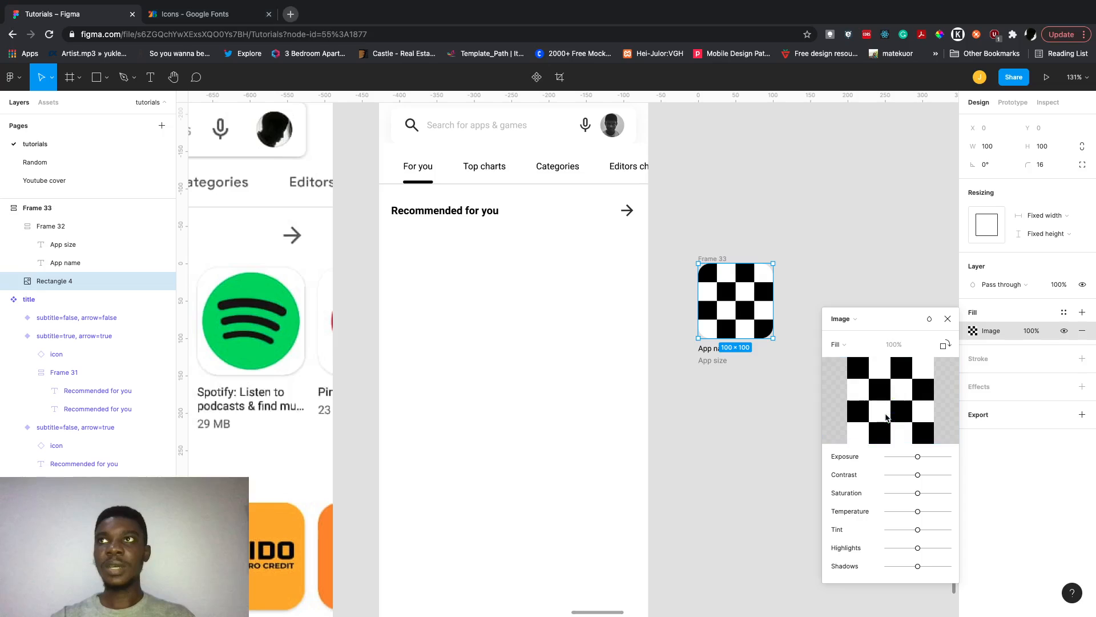
# Add a second fill to the card's rectangle, set it to Image and load the TikTok logo.
pyautogui.click(1081, 312)
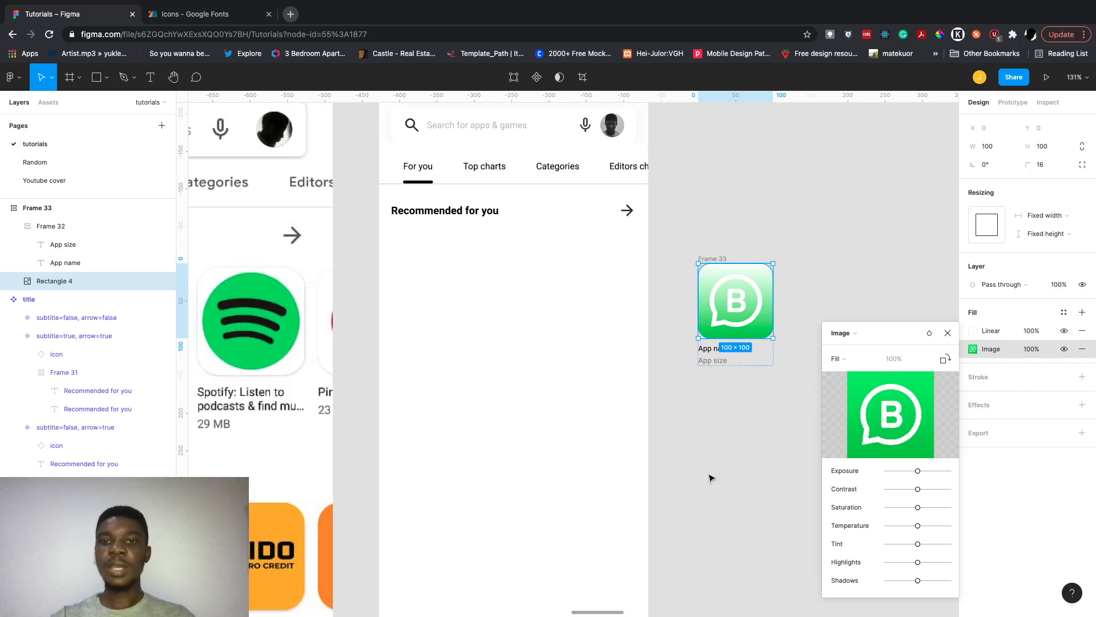
pyautogui.click(973, 331)
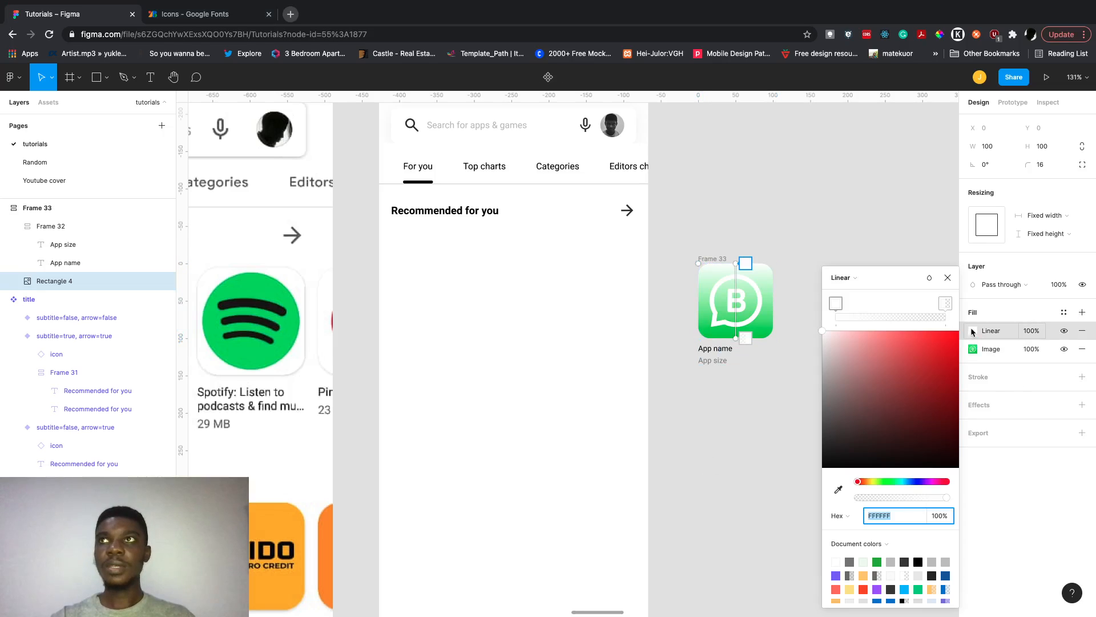
pyautogui.click(850, 279)
pyautogui.click(854, 332)
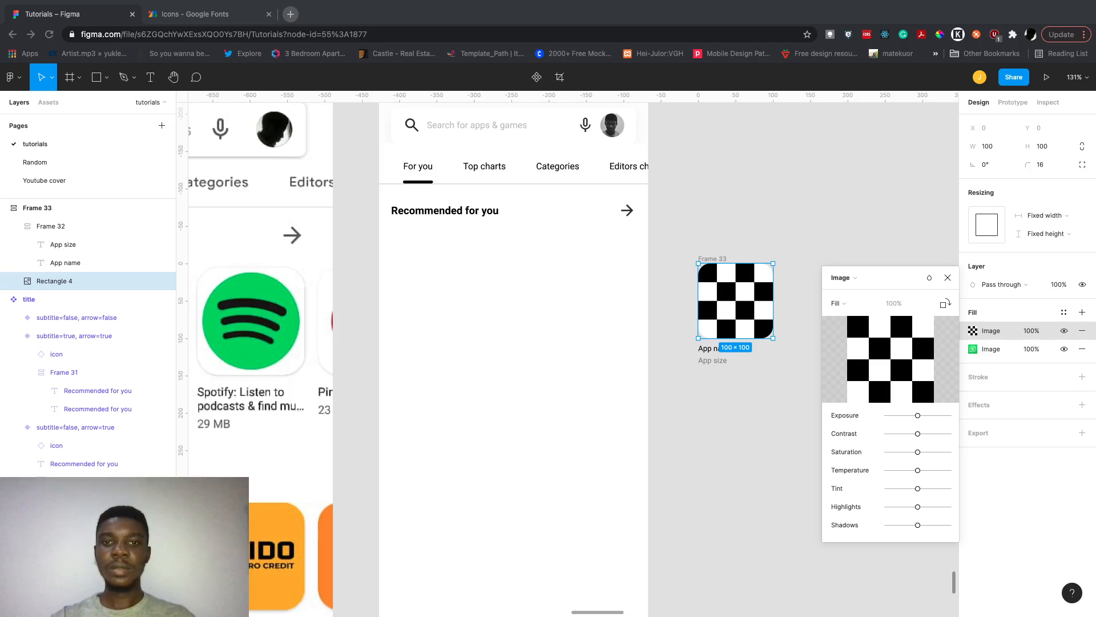
pyautogui.moveTo(1020, 506); pyautogui.dragTo(910, 338)
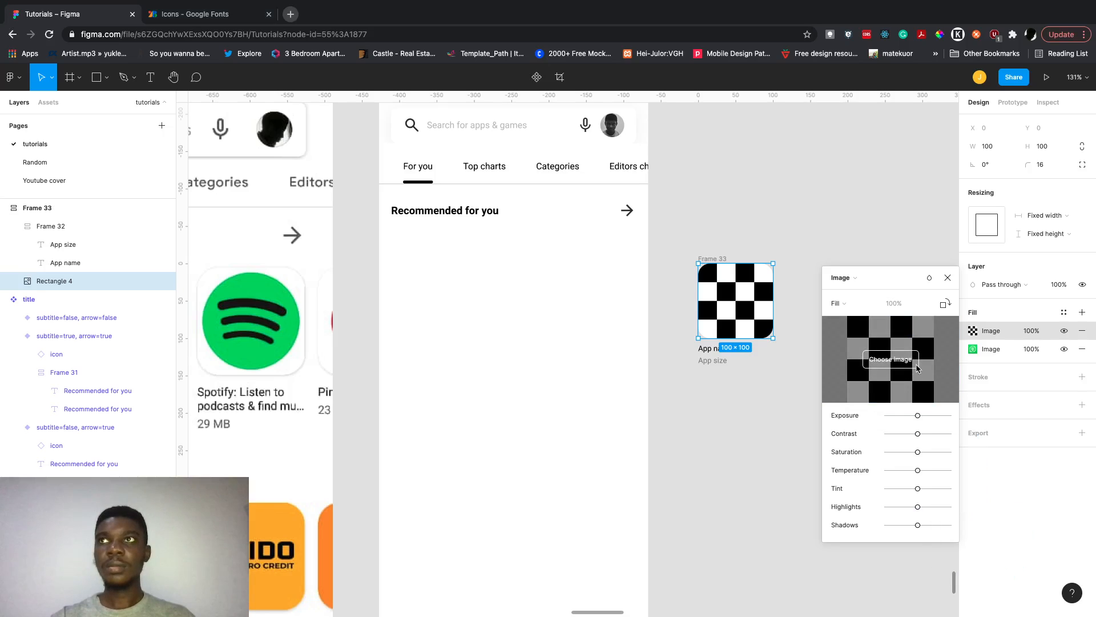
pyautogui.click(904, 364)
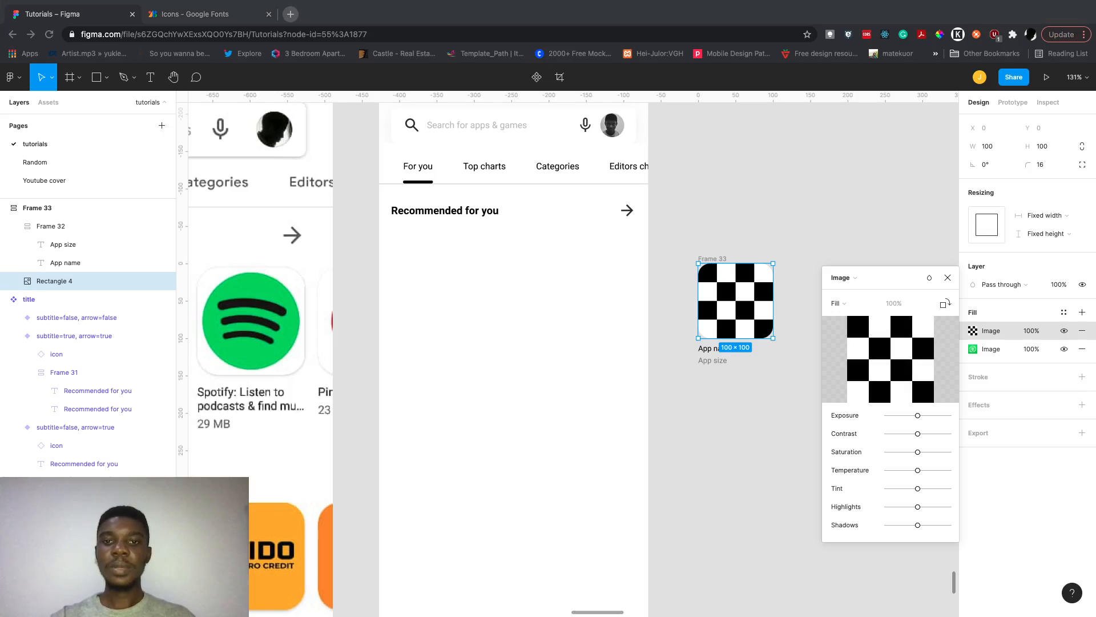
pyautogui.moveTo(942, 496); pyautogui.dragTo(919, 377)
# Add another image fill on top of the TikTok one, using the Spotify logo.
pyautogui.click(1082, 311)
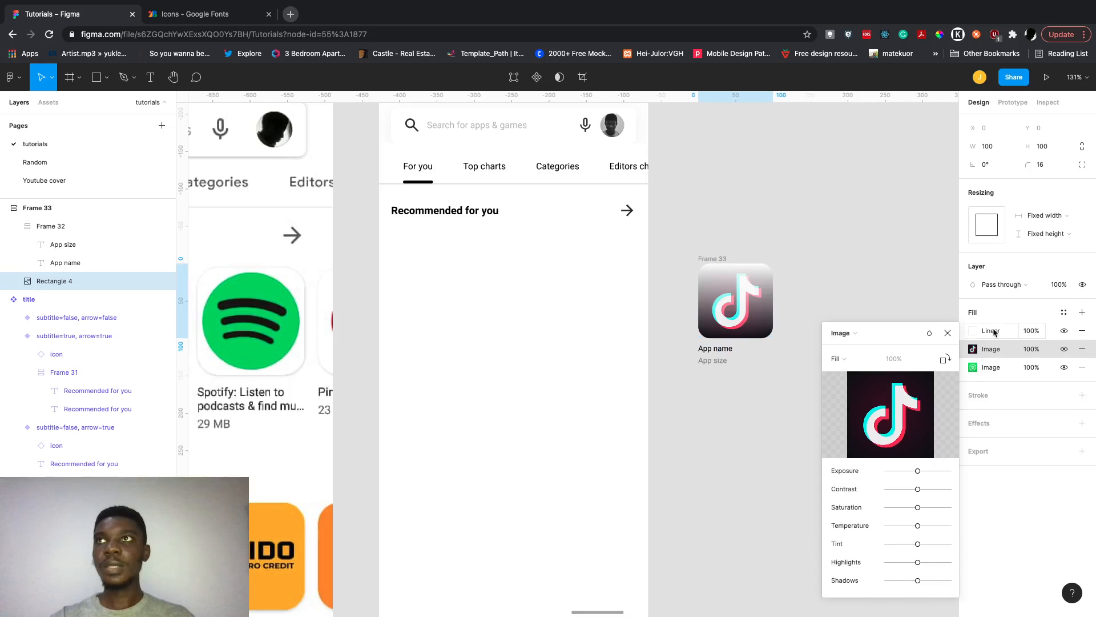
pyautogui.click(974, 334)
pyautogui.click(841, 277)
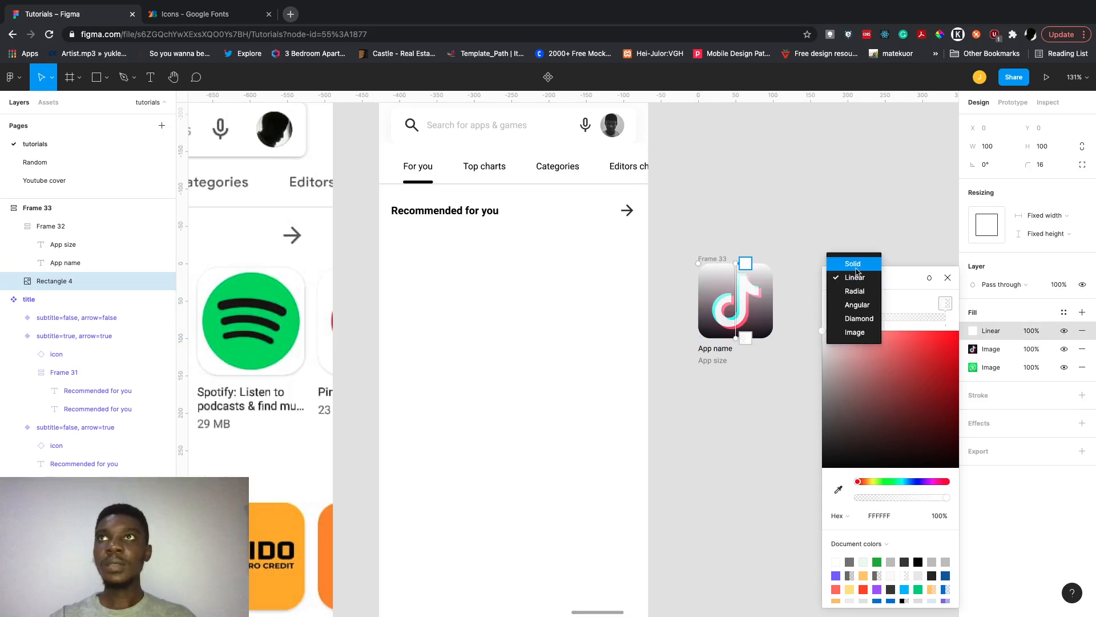
pyautogui.click(855, 331)
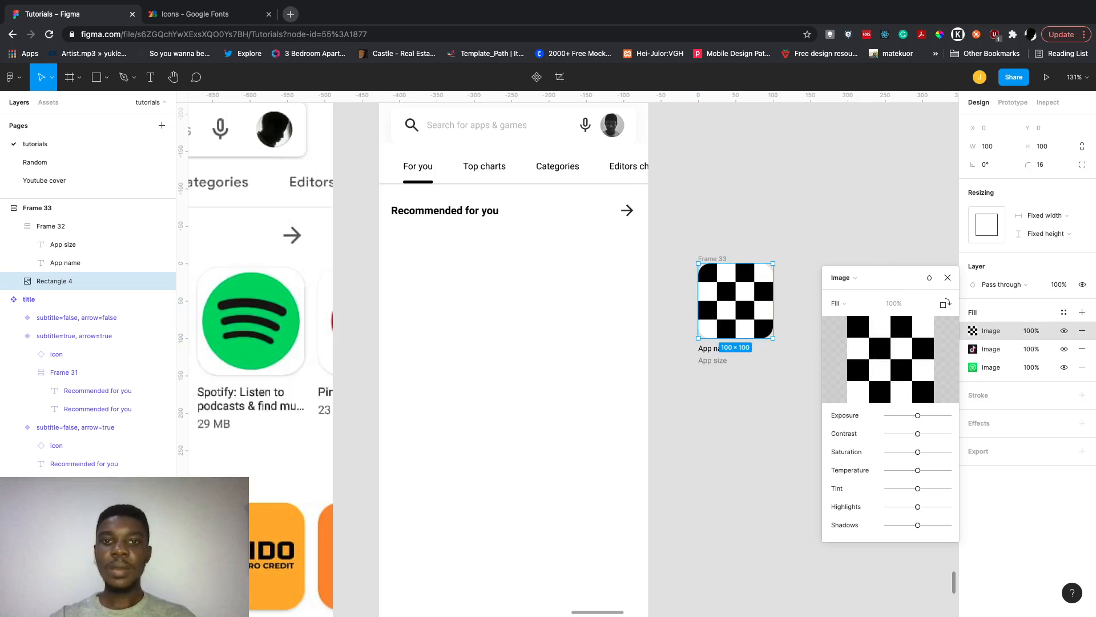
pyautogui.moveTo(1085, 422); pyautogui.dragTo(911, 371)
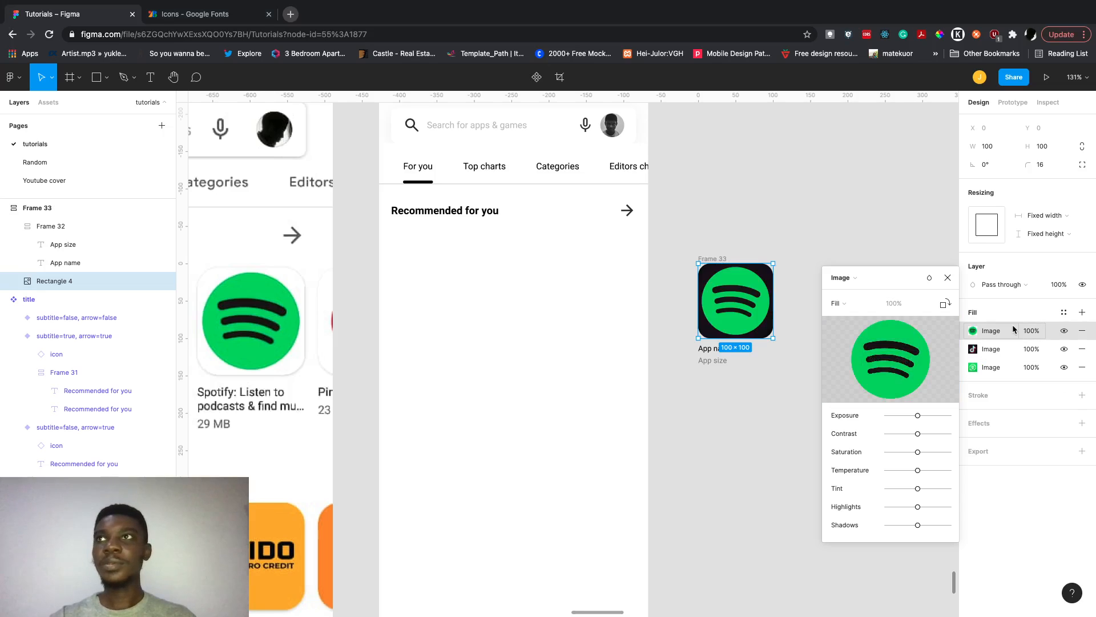
# Add a further image fill to the card's rectangle with the Fido Micro Credit logo.
pyautogui.click(1082, 312)
pyautogui.click(974, 331)
pyautogui.click(861, 279)
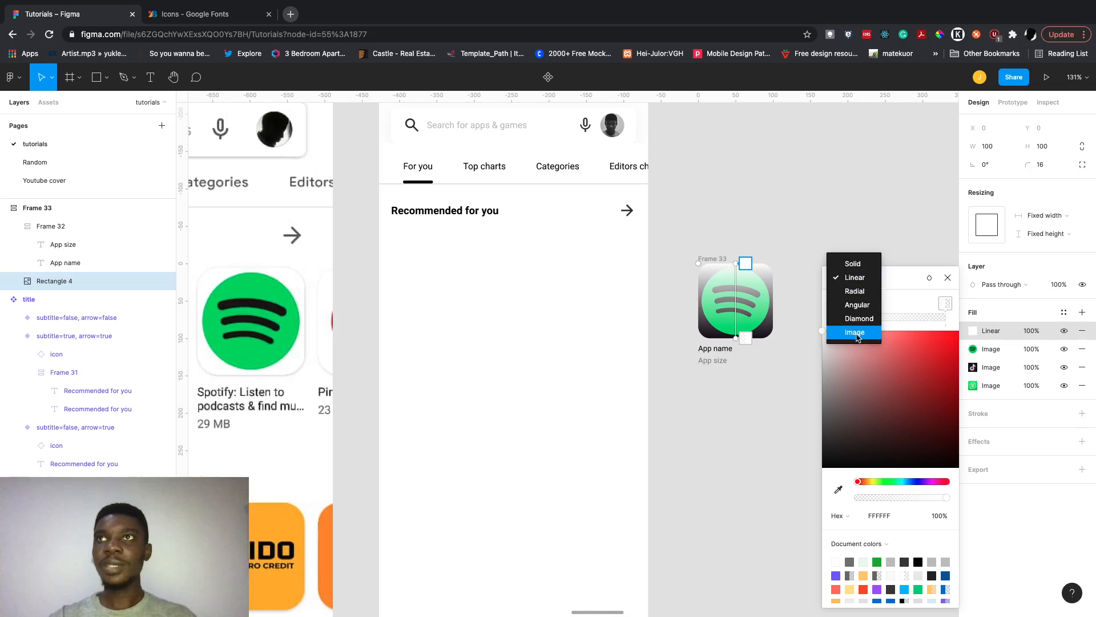
pyautogui.click(855, 331)
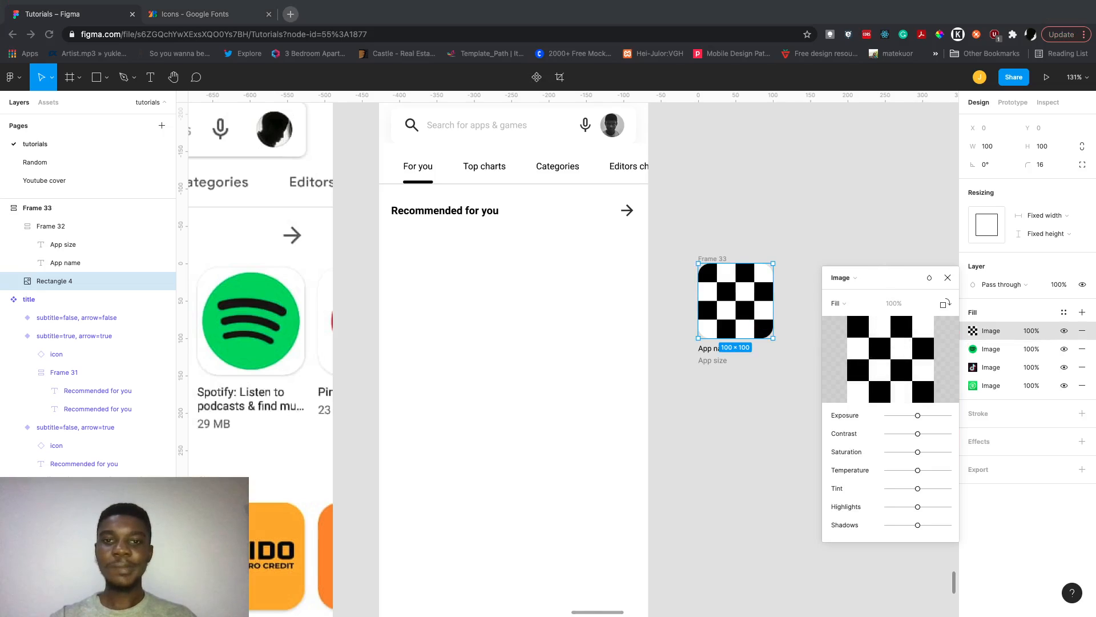
pyautogui.moveTo(1095, 357); pyautogui.dragTo(915, 368)
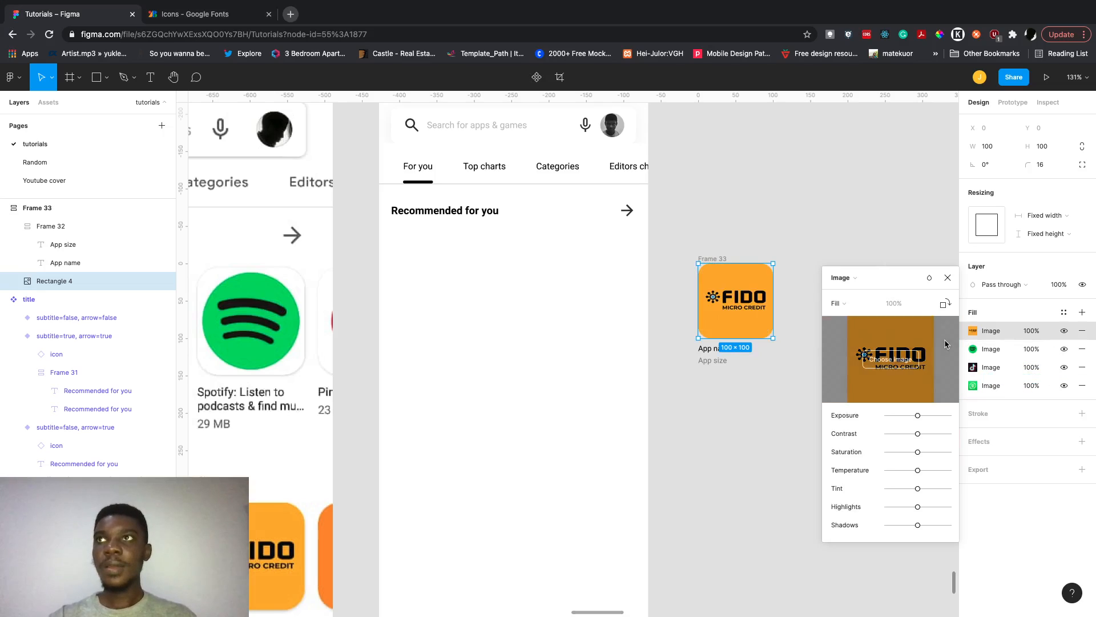
# Add an image fill above the Fido one, using the Yango logo.
pyautogui.click(1082, 313)
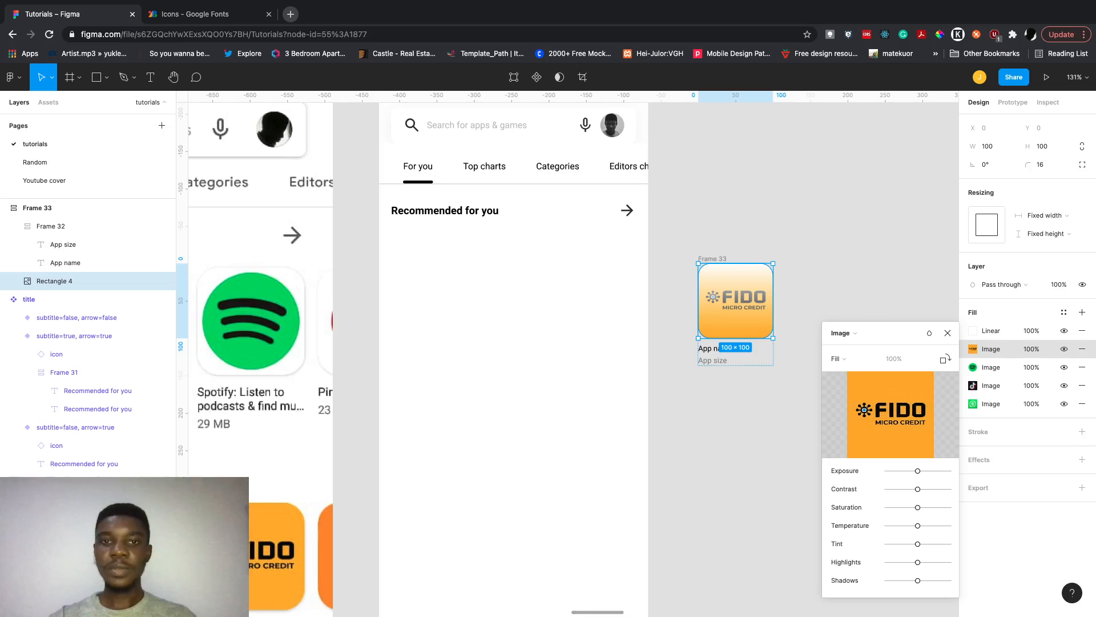
pyautogui.click(973, 331)
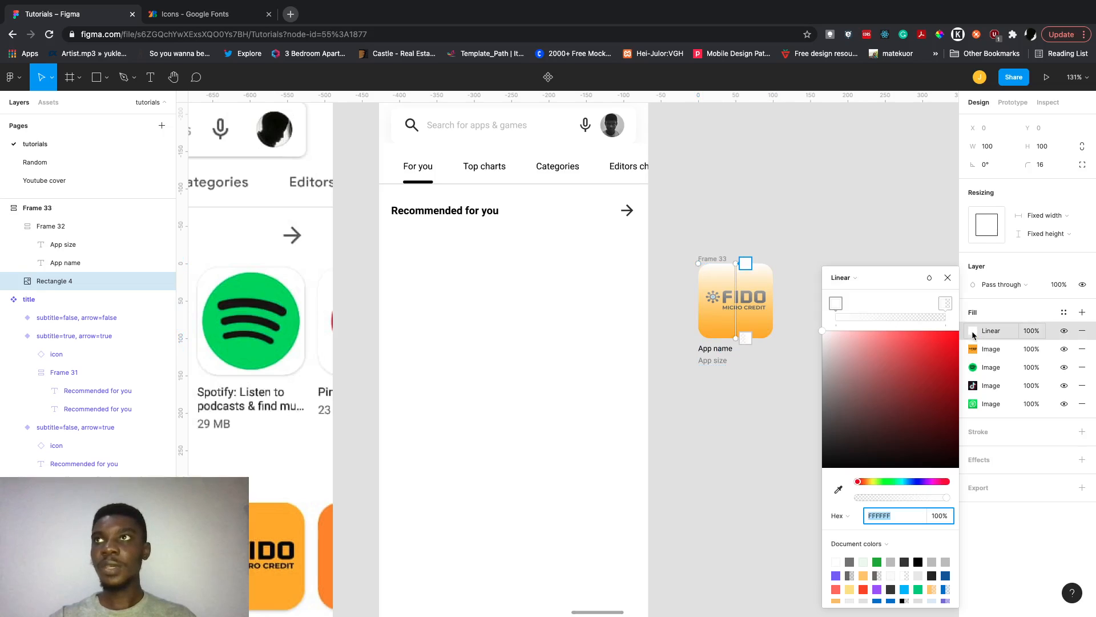
pyautogui.click(856, 278)
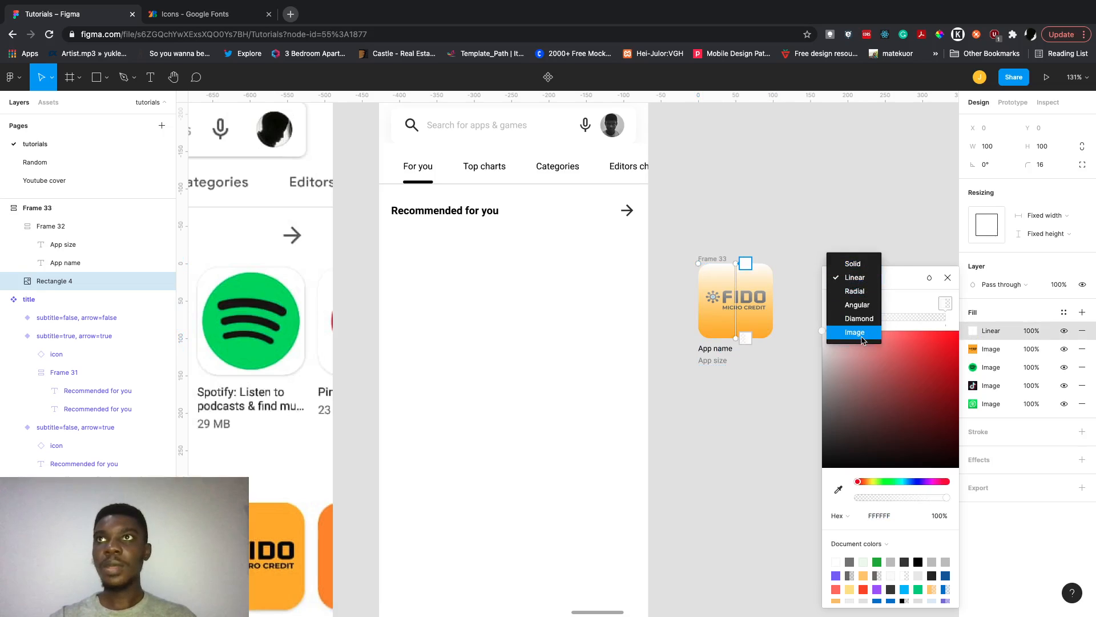
pyautogui.click(856, 333)
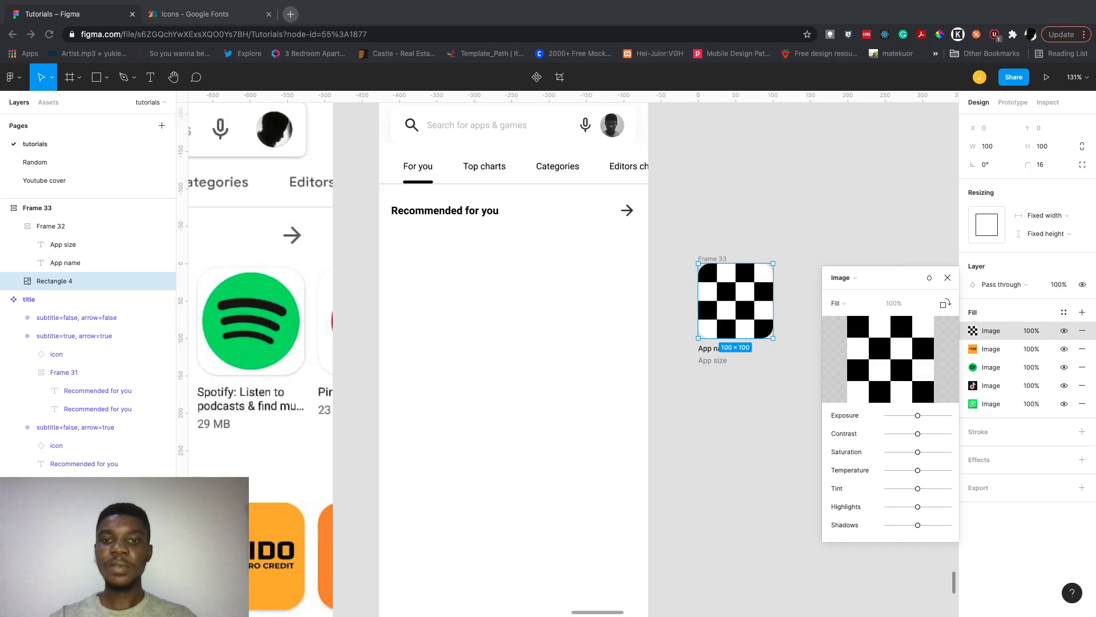
pyautogui.moveTo(1090, 337); pyautogui.dragTo(897, 362)
# Stack one more image fill on the card's rectangle, using the Glovo logo.
pyautogui.click(1082, 311)
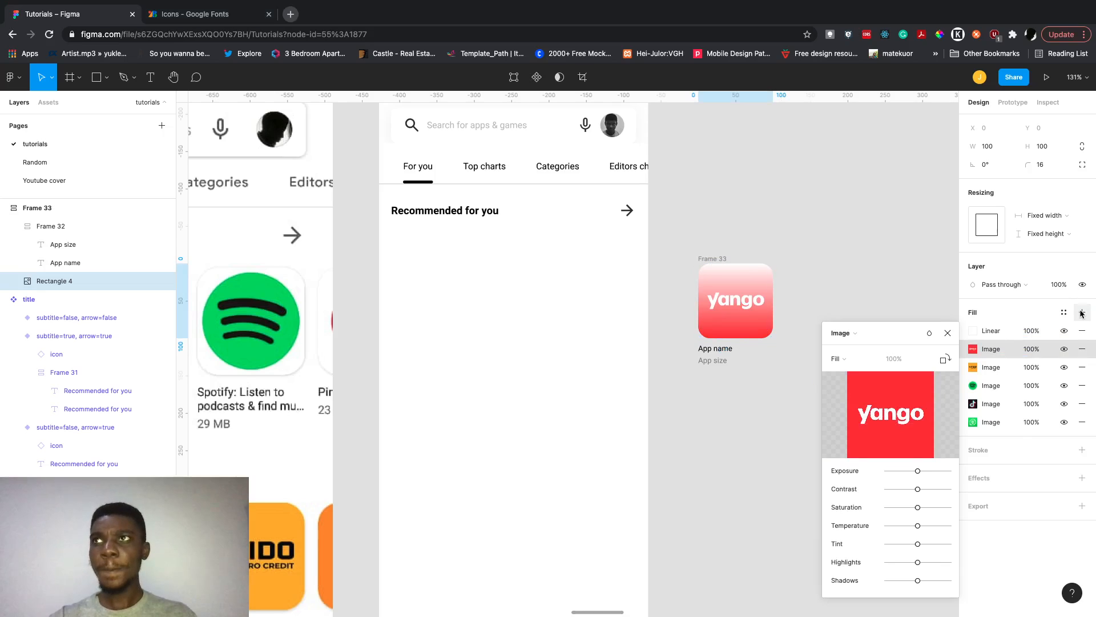
pyautogui.click(973, 330)
pyautogui.click(838, 278)
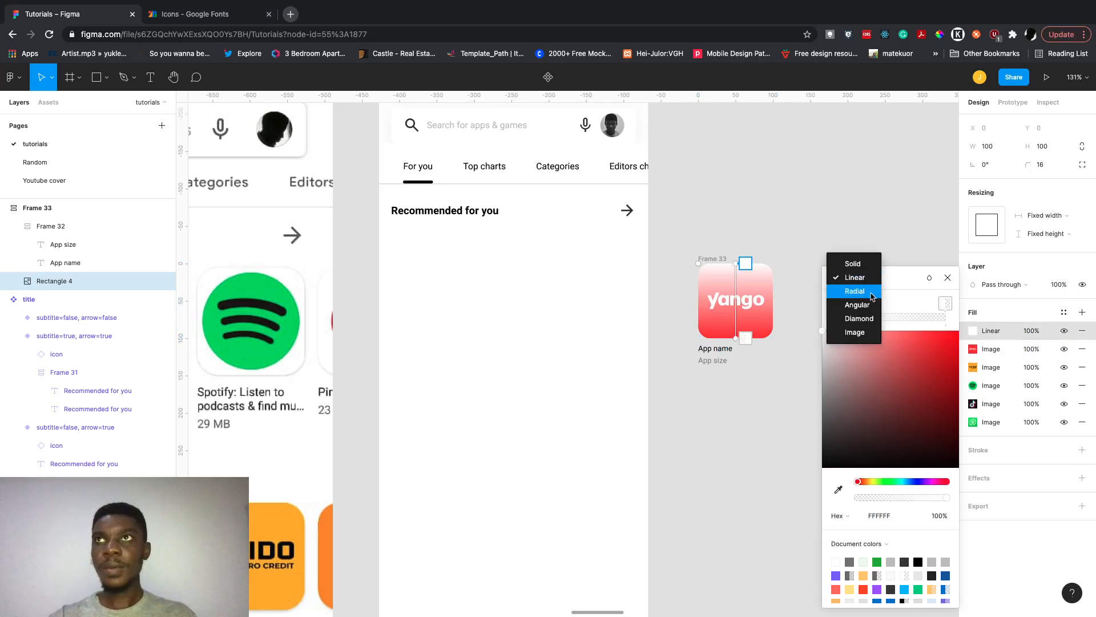
pyautogui.click(863, 332)
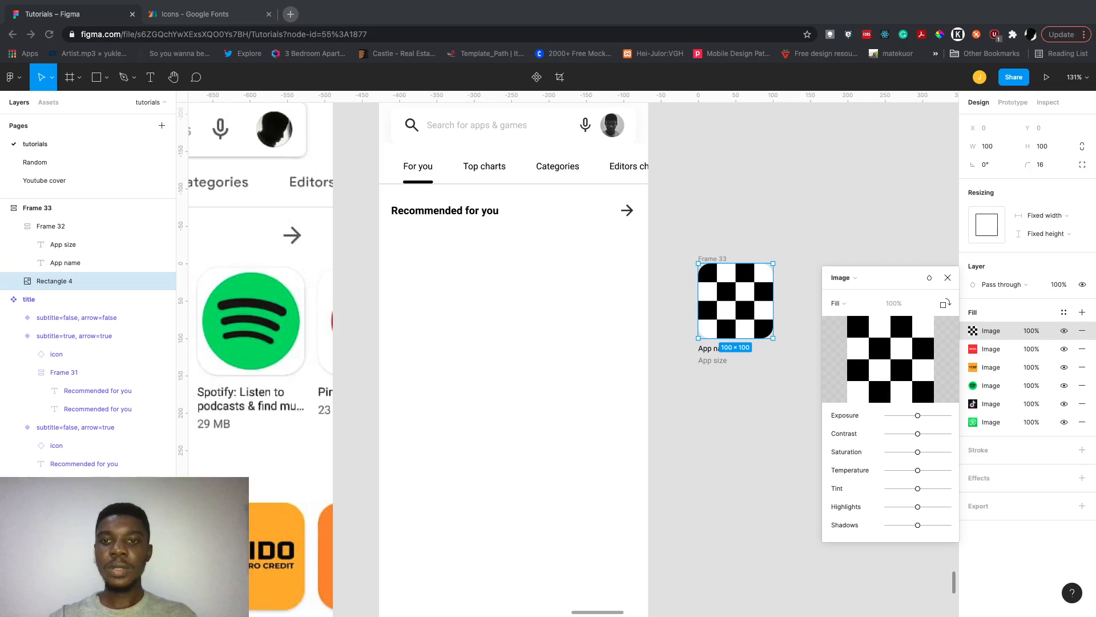
pyautogui.moveTo(1095, 426); pyautogui.dragTo(902, 369)
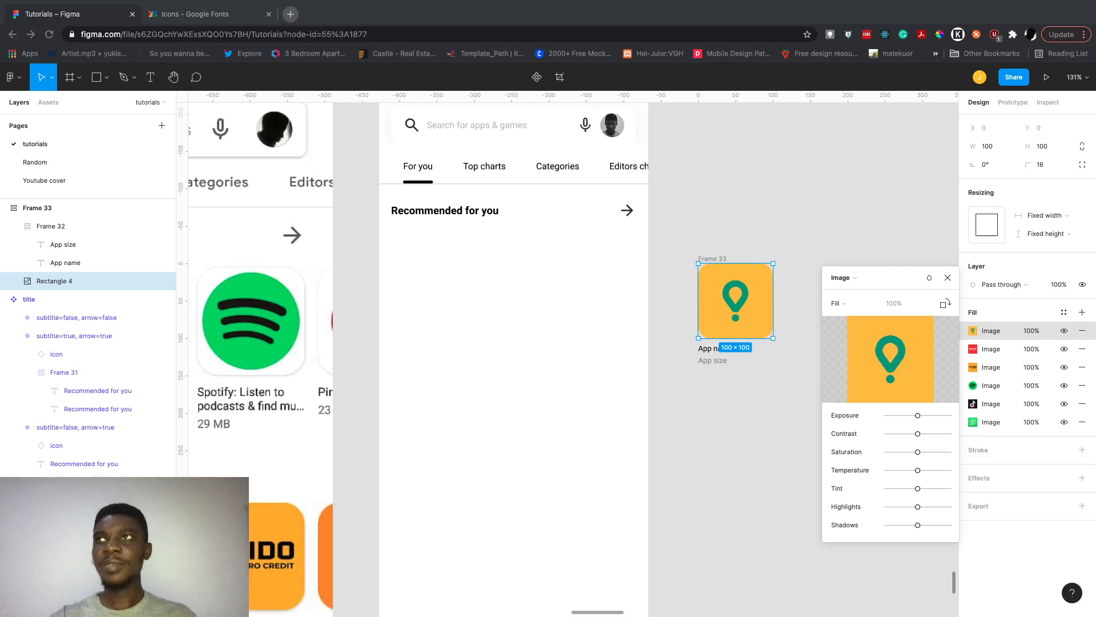
# Add an image fill with the Jumia Food logo on top of the Glovo one, and deselect the card.
pyautogui.click(1083, 312)
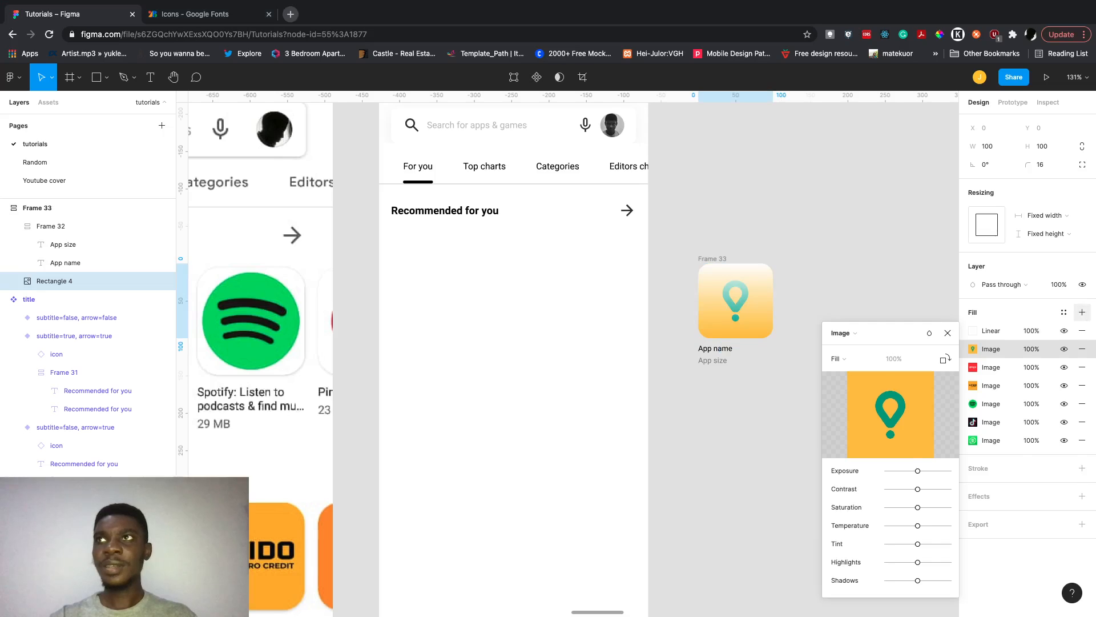
pyautogui.click(973, 331)
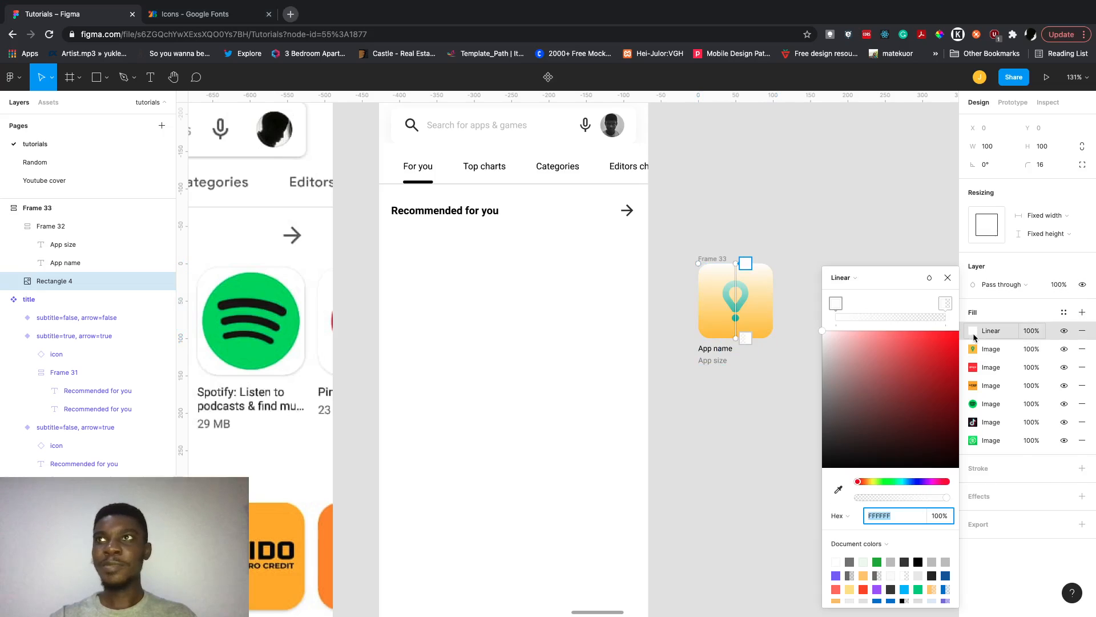
pyautogui.click(861, 279)
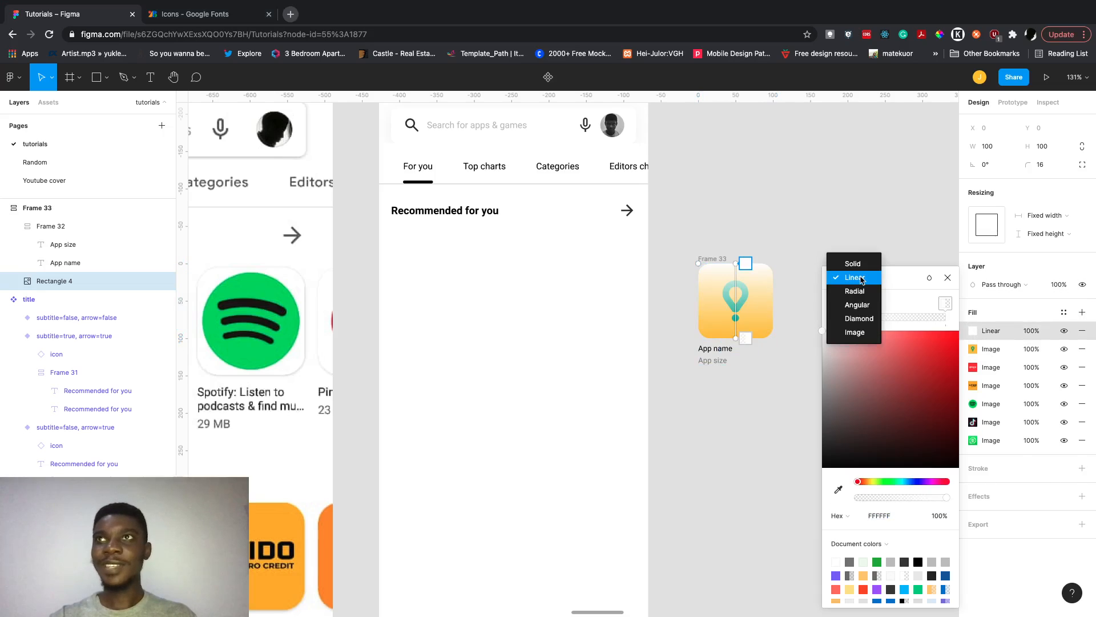
pyautogui.click(862, 332)
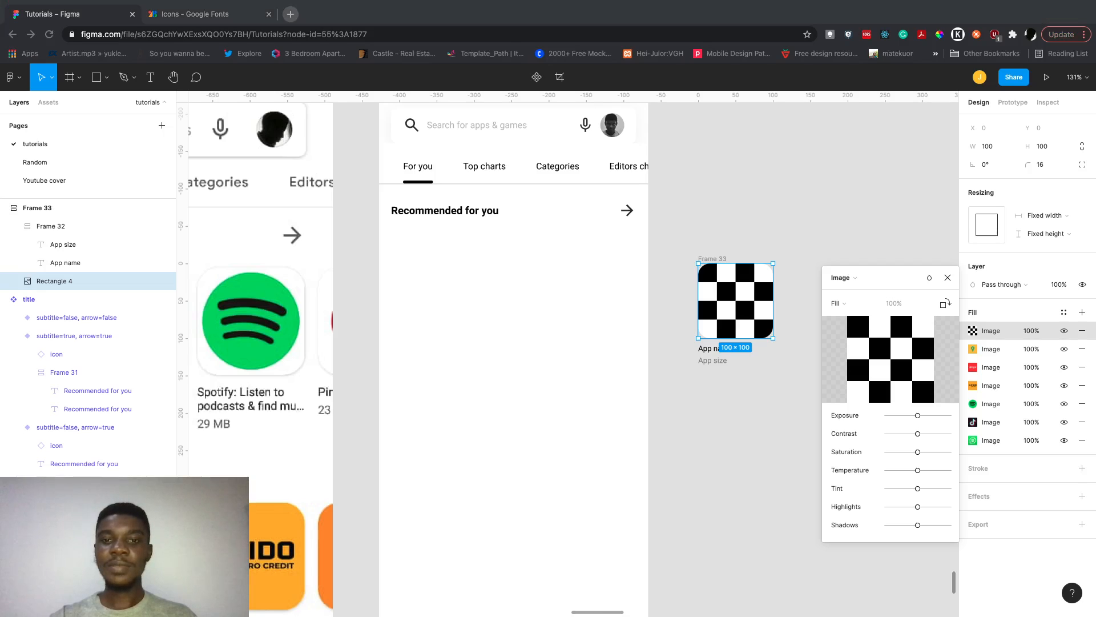
pyautogui.moveTo(1090, 349); pyautogui.dragTo(873, 361)
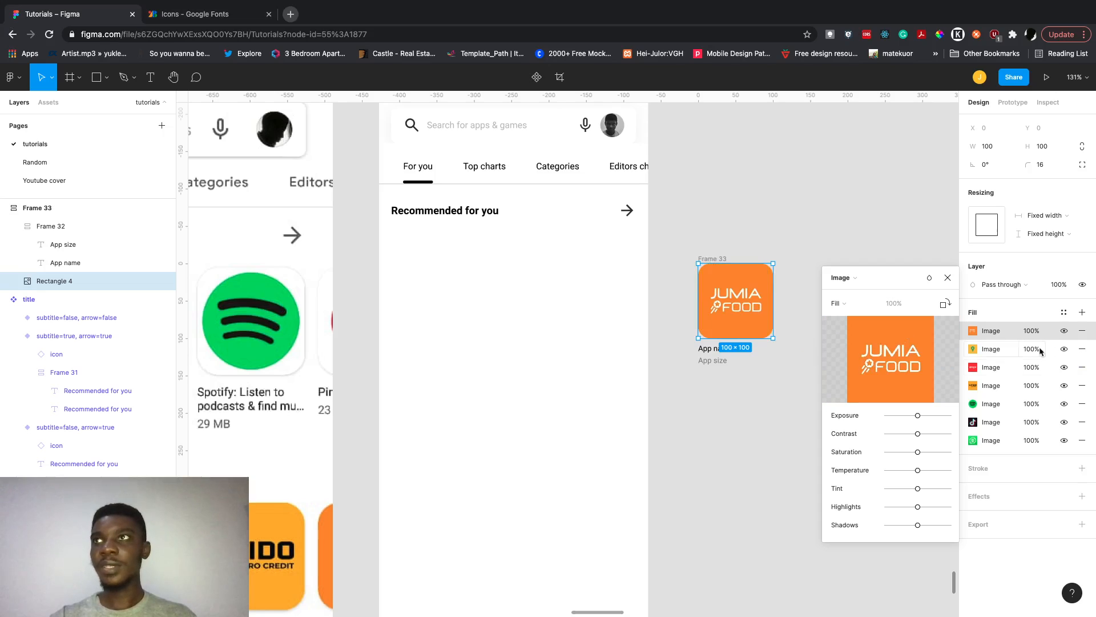
pyautogui.press('Escape')
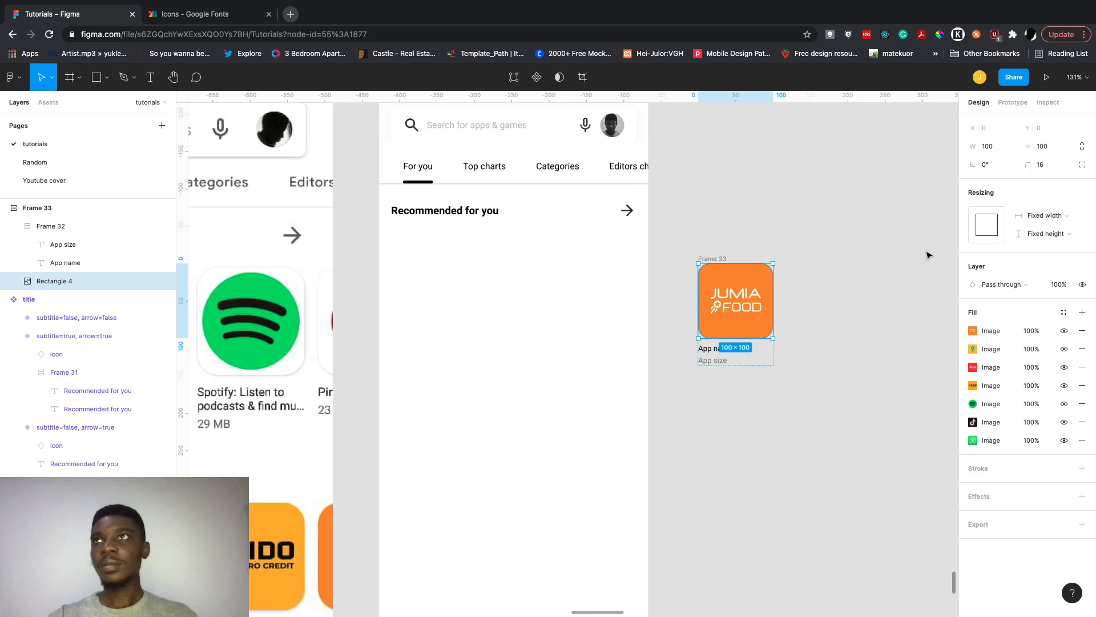
pyautogui.hscroll(-3, 927, 255)
pyautogui.press('Escape')
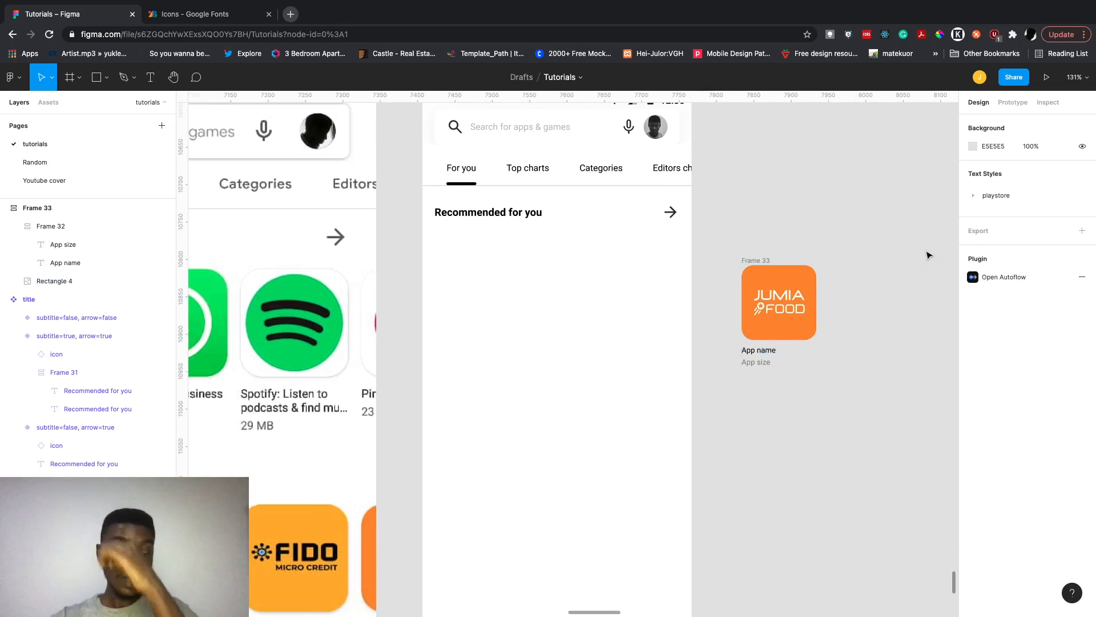
pyautogui.hscroll(-2, 927, 256)
pyautogui.hscroll(-3, 835, 313)
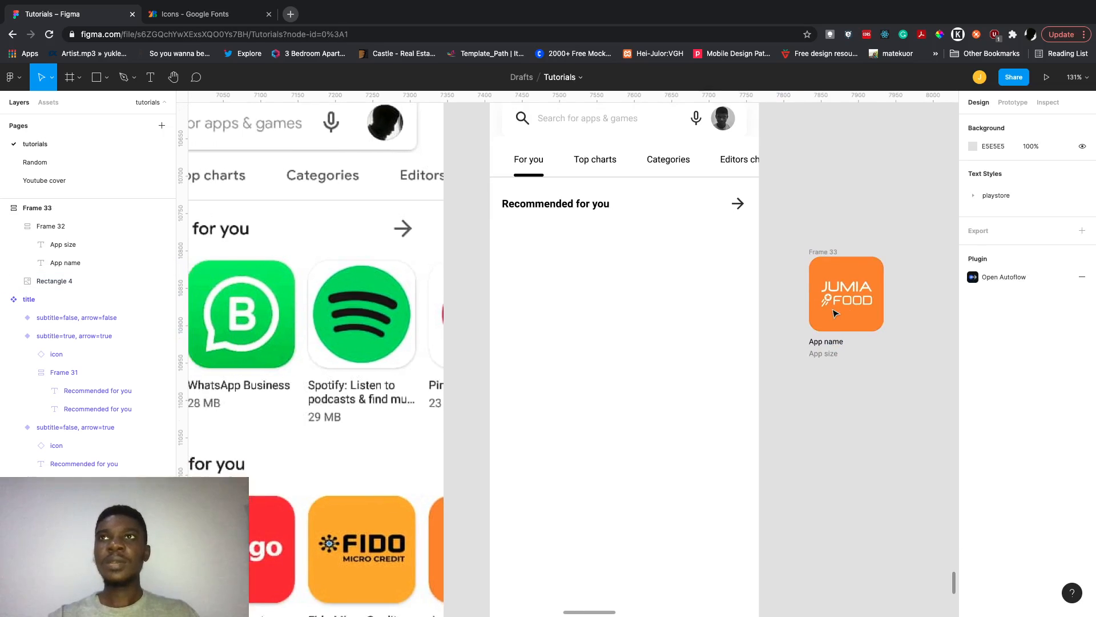
# Turn the app card with the Jumia Food logo into a component and rename it app-info.
pyautogui.hscroll(-3, 863, 389)
pyautogui.scroll(-5, 863, 388)
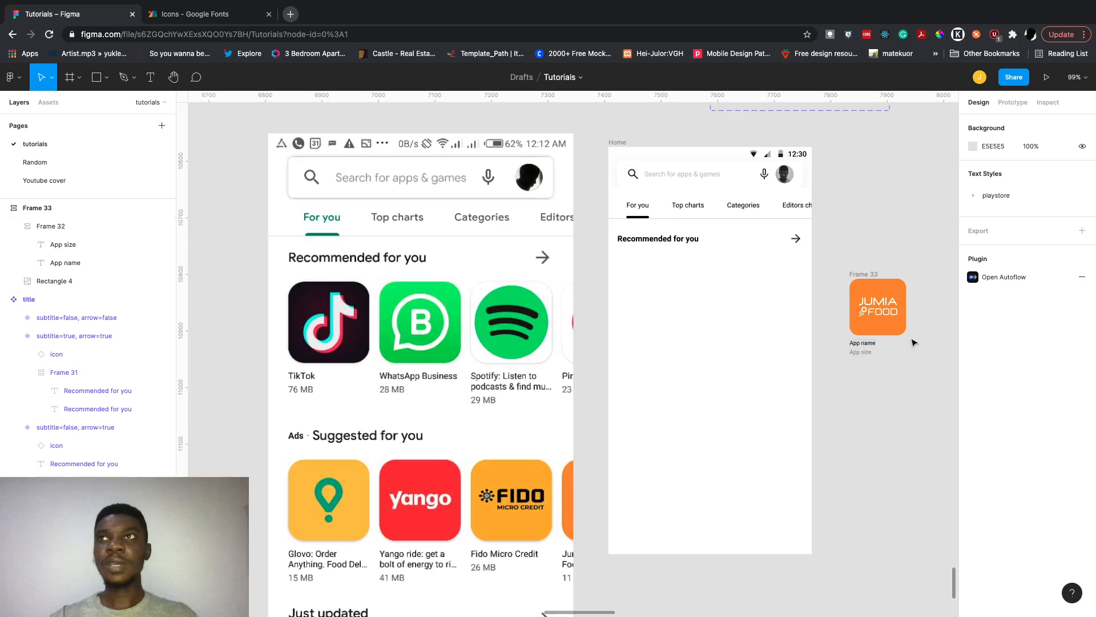
pyautogui.scroll(5, 865, 354)
pyautogui.moveTo(875, 433); pyautogui.dragTo(677, 204)
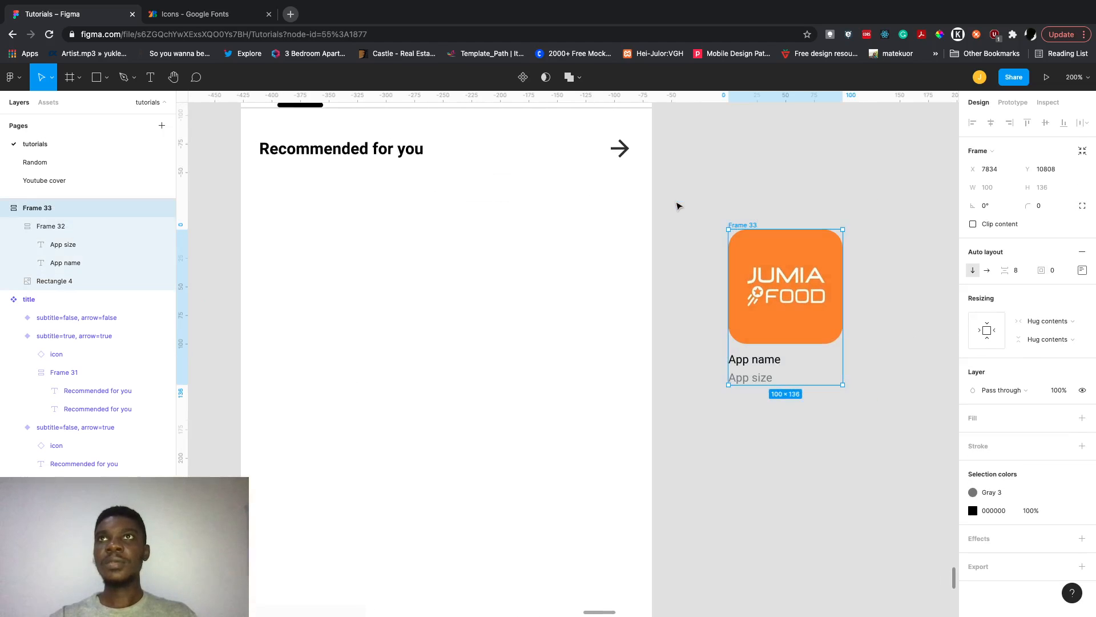
pyautogui.press('alt')
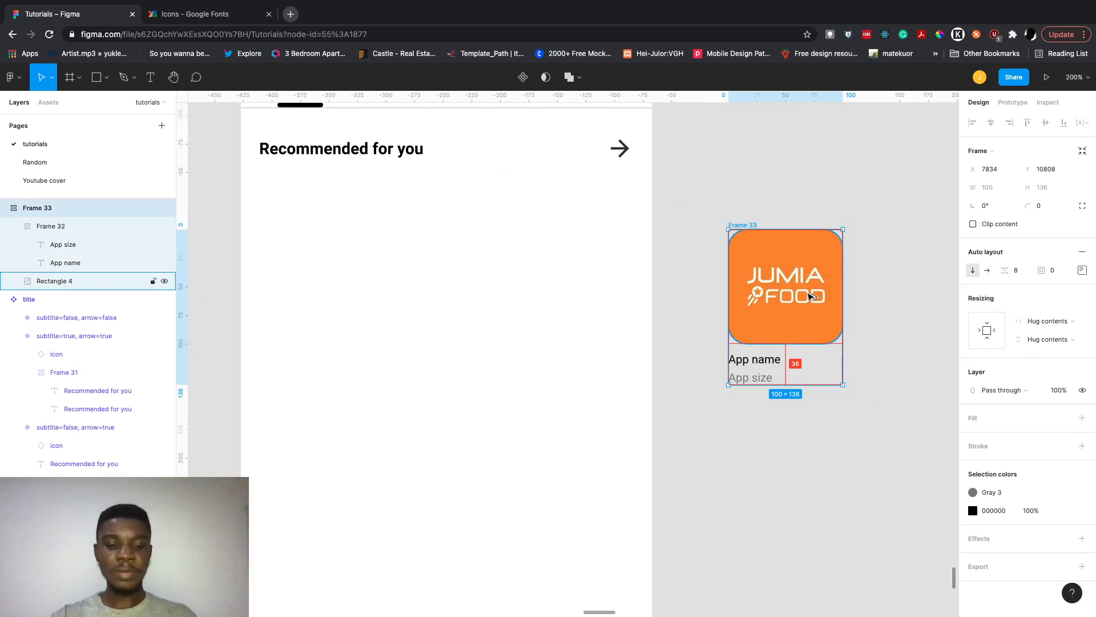
pyautogui.hotkey('ctrl', 'alt', 'k')
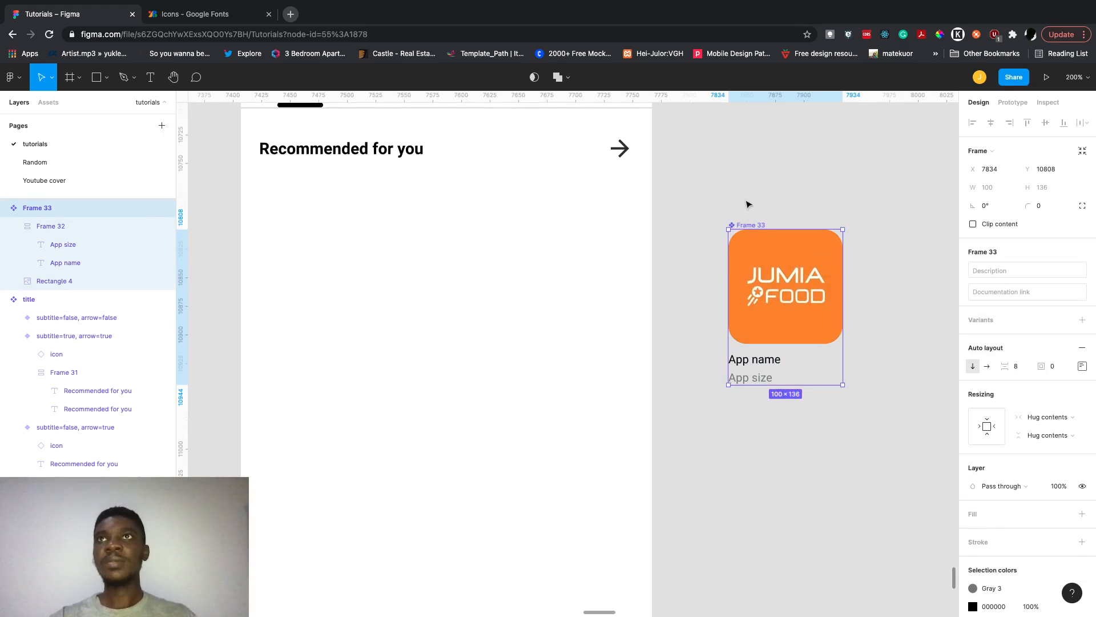
pyautogui.hotkey('ctrl', 'r')
pyautogui.write('app')
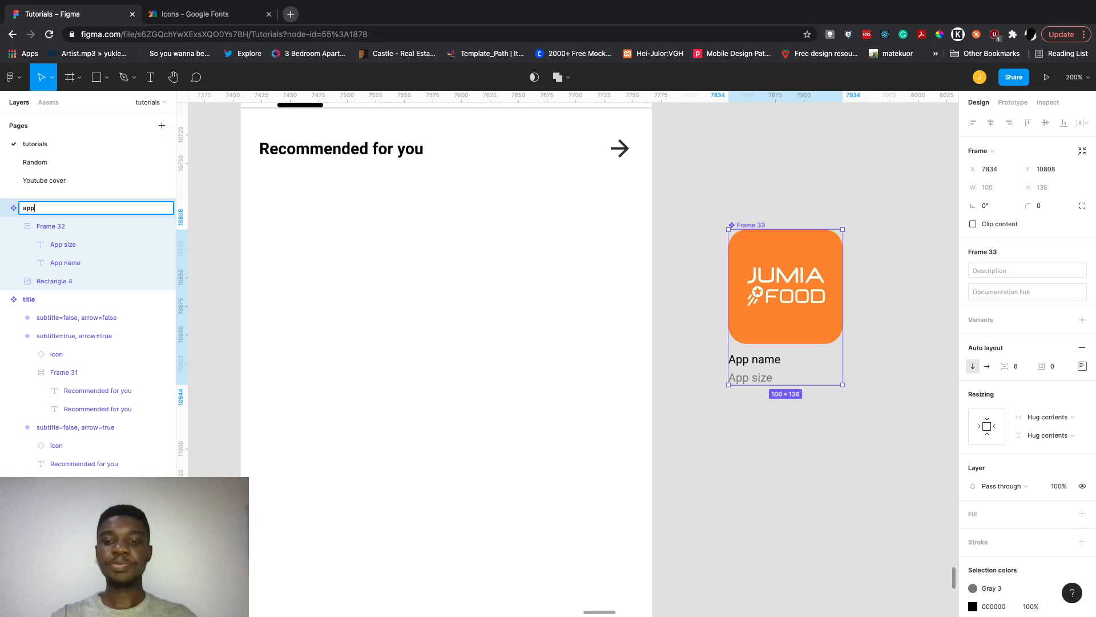
pyautogui.write('-info')
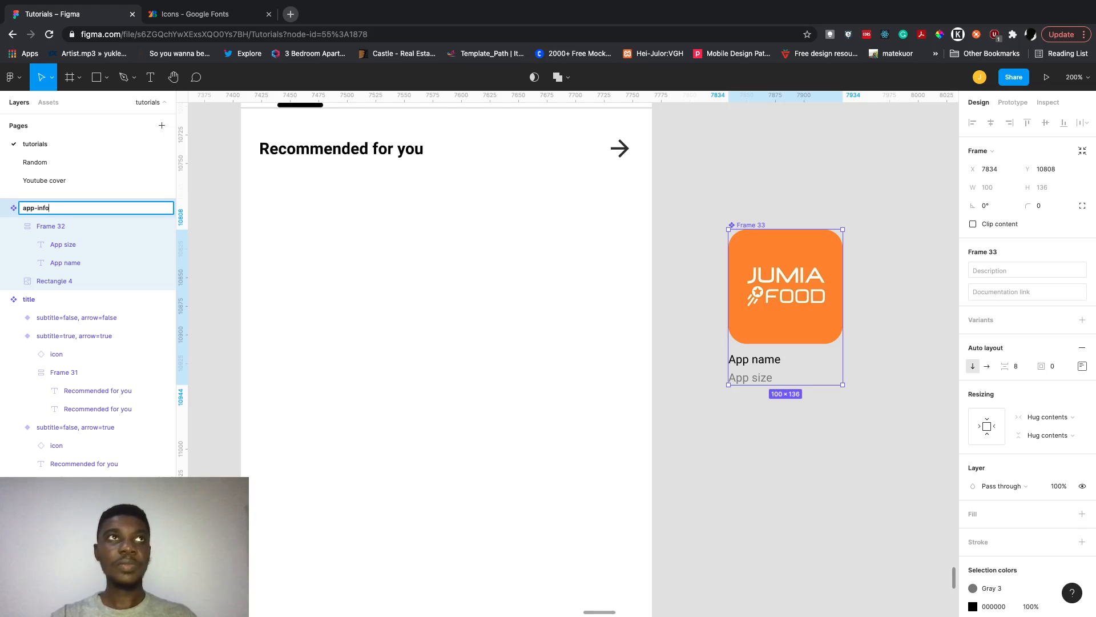
pyautogui.click(797, 174)
# Move the app-info component above the Home frame, beside the title component set.
pyautogui.scroll(-5, 786, 213)
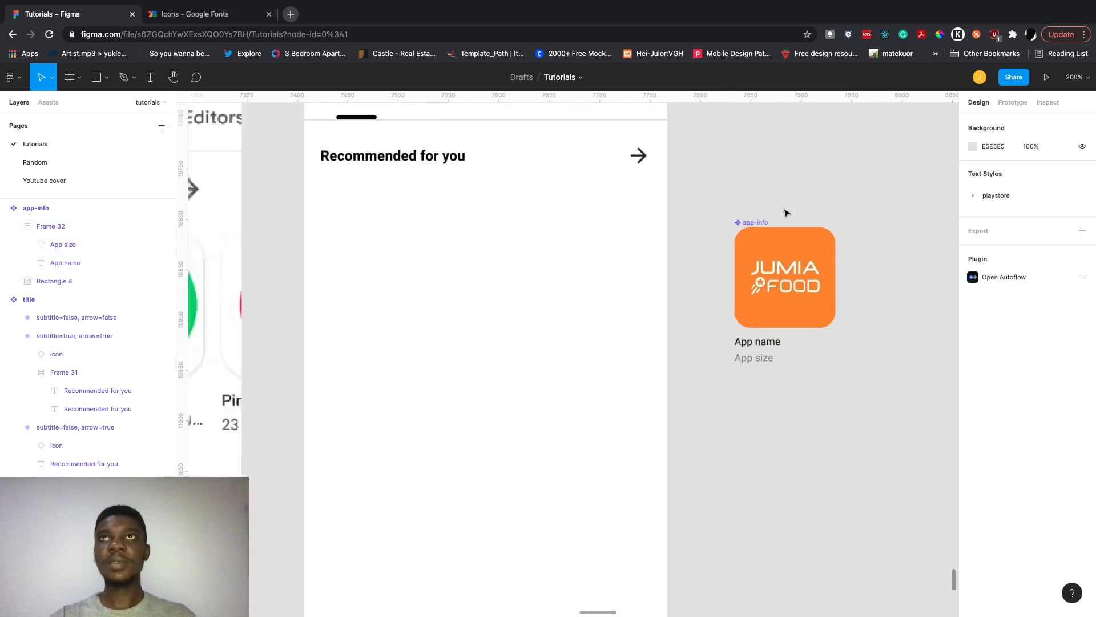
pyautogui.scroll(1, 786, 213)
pyautogui.click(773, 272)
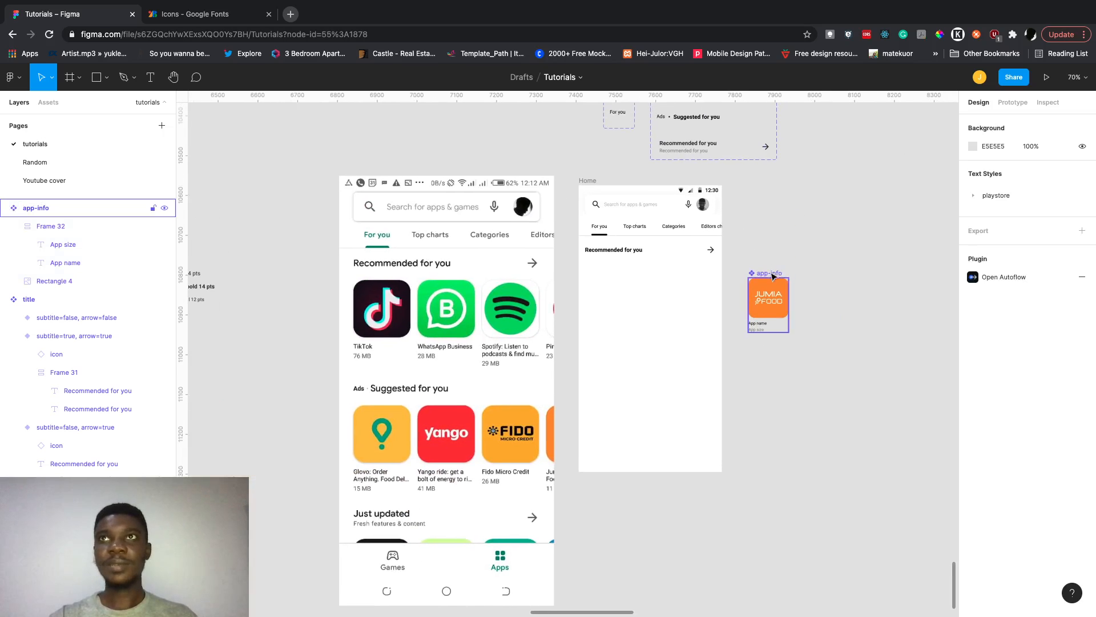
pyautogui.moveTo(773, 271); pyautogui.dragTo(814, 106)
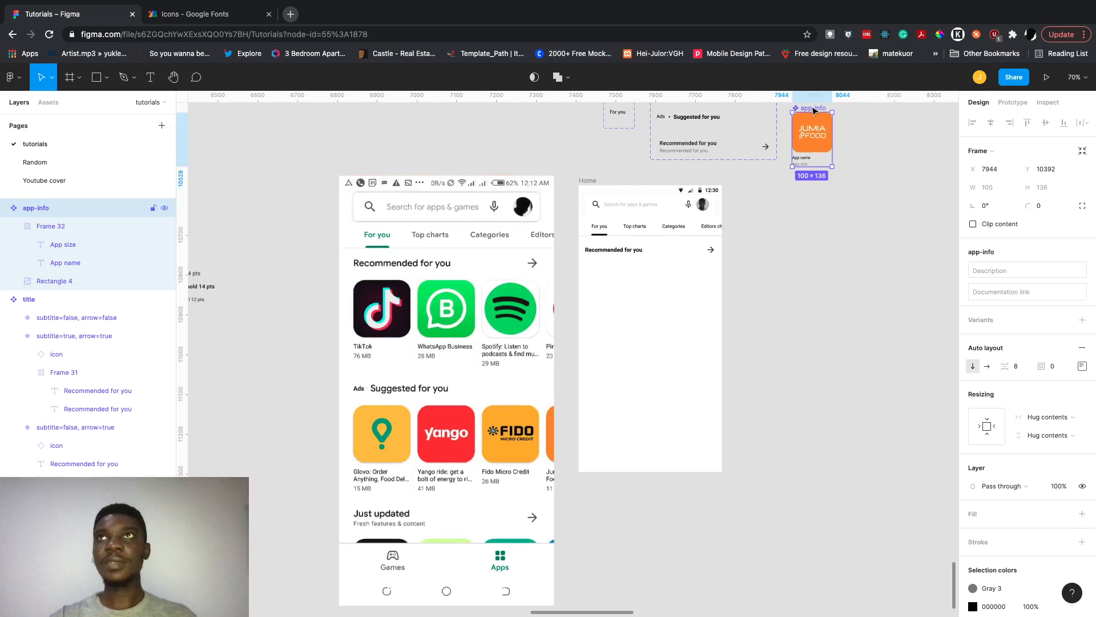
pyautogui.scroll(1, 814, 111)
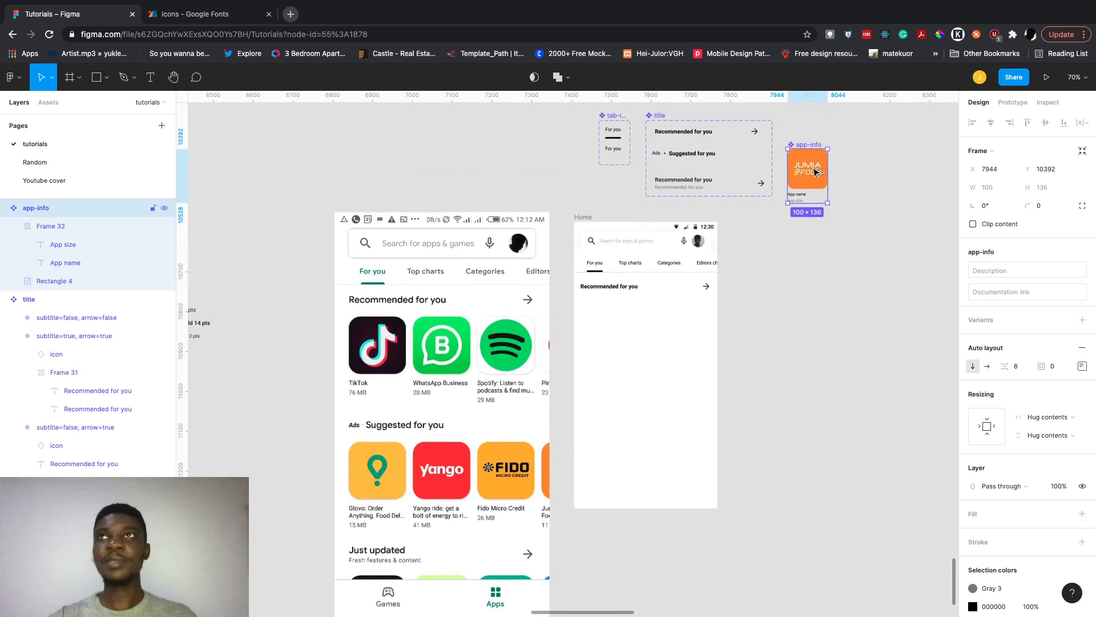
# Place an app-info instance in the Home frame under the Recommended for you heading, at X 16, Y 203.
pyautogui.moveTo(815, 171); pyautogui.dragTo(615, 333)
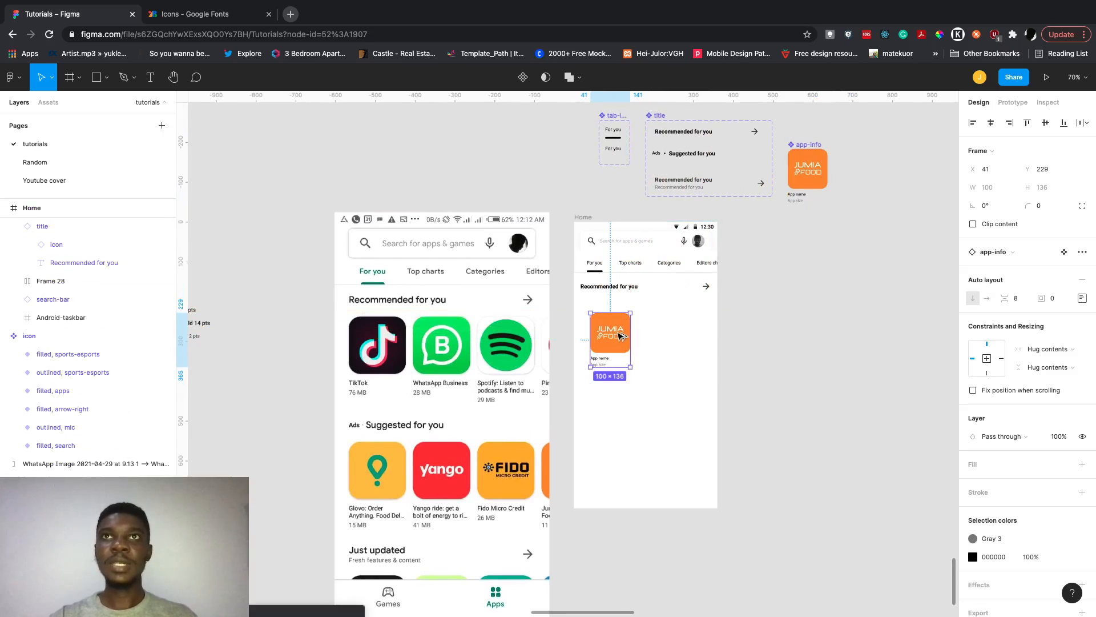
pyautogui.scroll(2, 619, 336)
pyautogui.scroll(5, 621, 335)
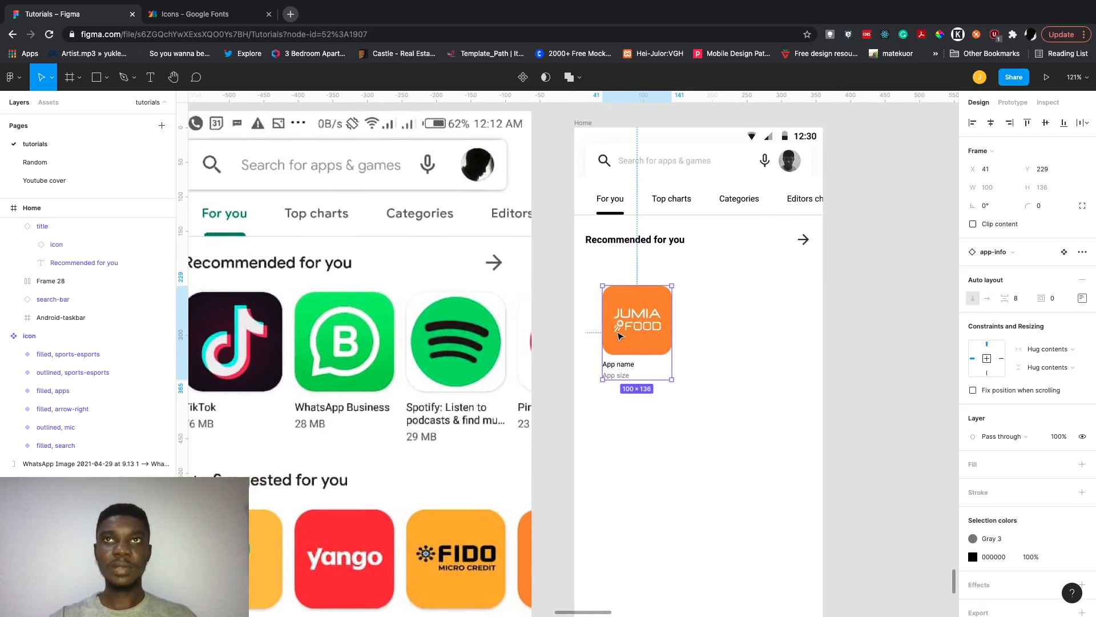
pyautogui.scroll(1, 622, 339)
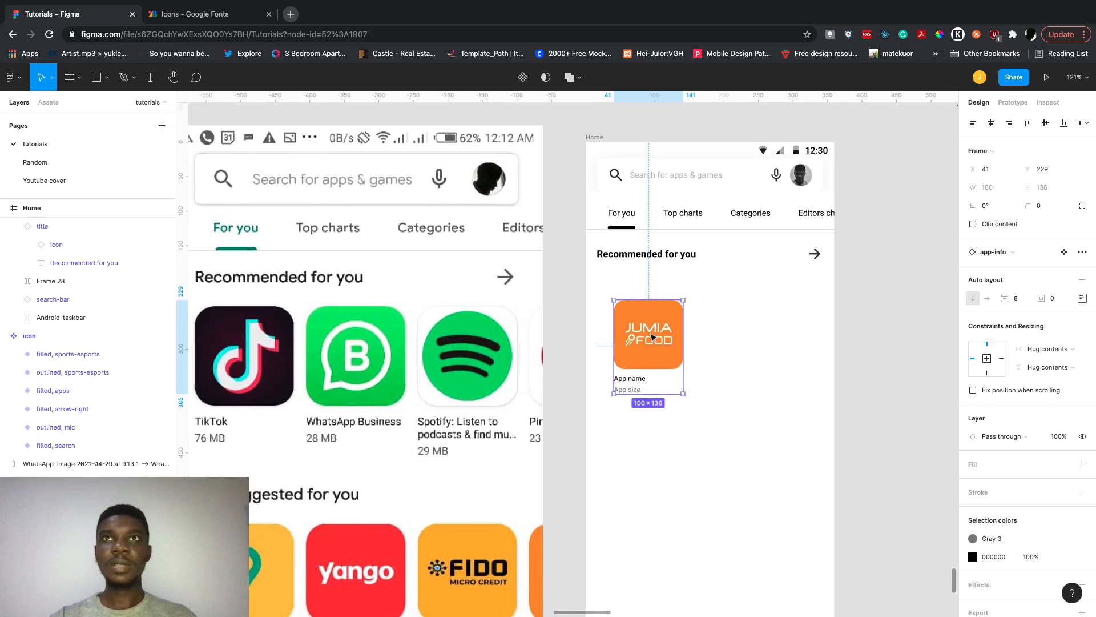
pyautogui.moveTo(654, 338); pyautogui.dragTo(637, 319)
pyautogui.hscroll(-1, 638, 318)
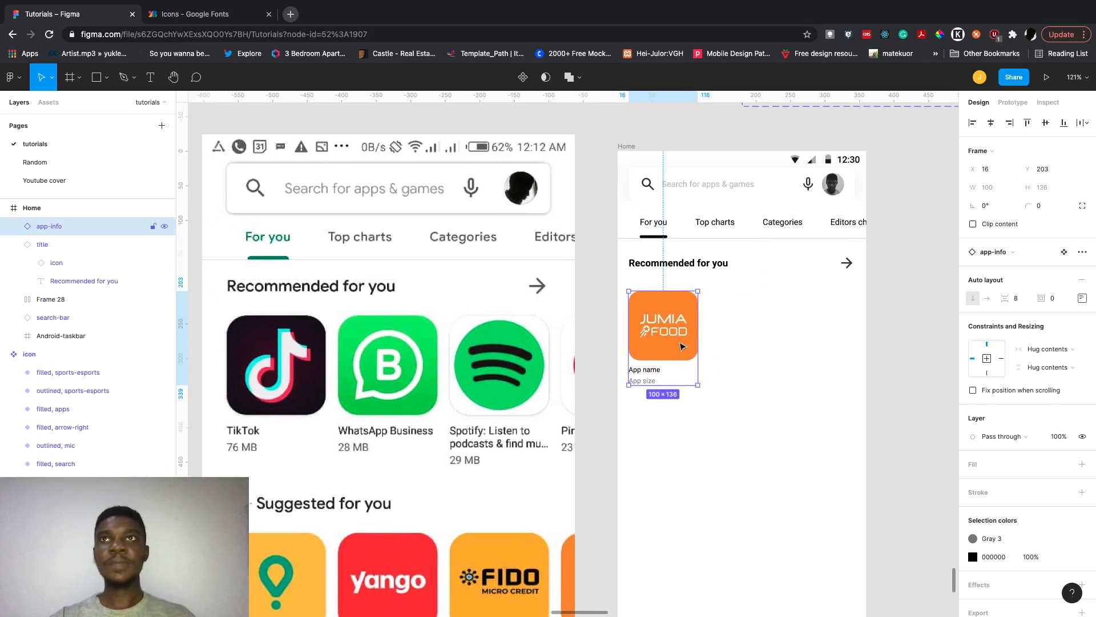
pyautogui.hscroll(1, 682, 345)
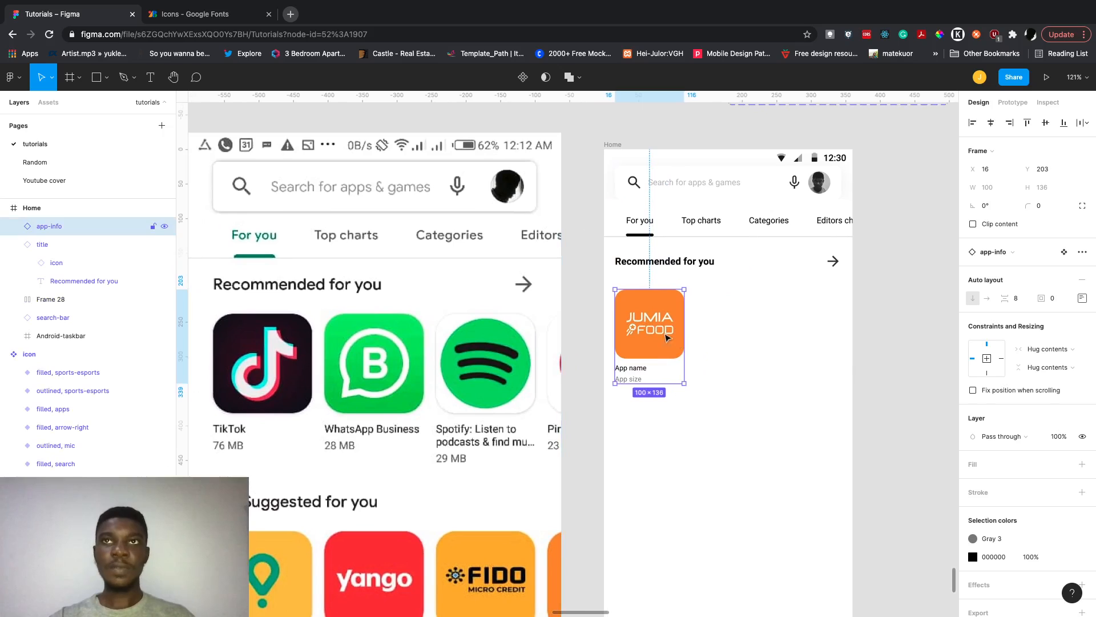
# Duplicate the app-info instance three times to its right, forming a row of four cards spaced 15 apart.
pyautogui.moveTo(654, 332); pyautogui.dragTo(737, 336)
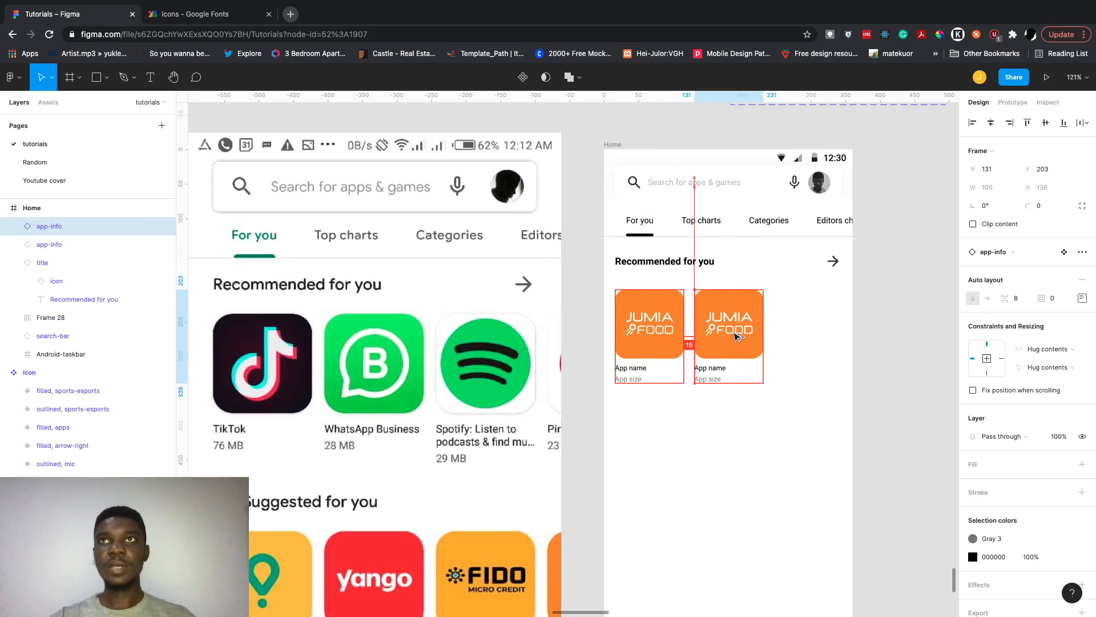
pyautogui.hotkey('ctrl', 'd')
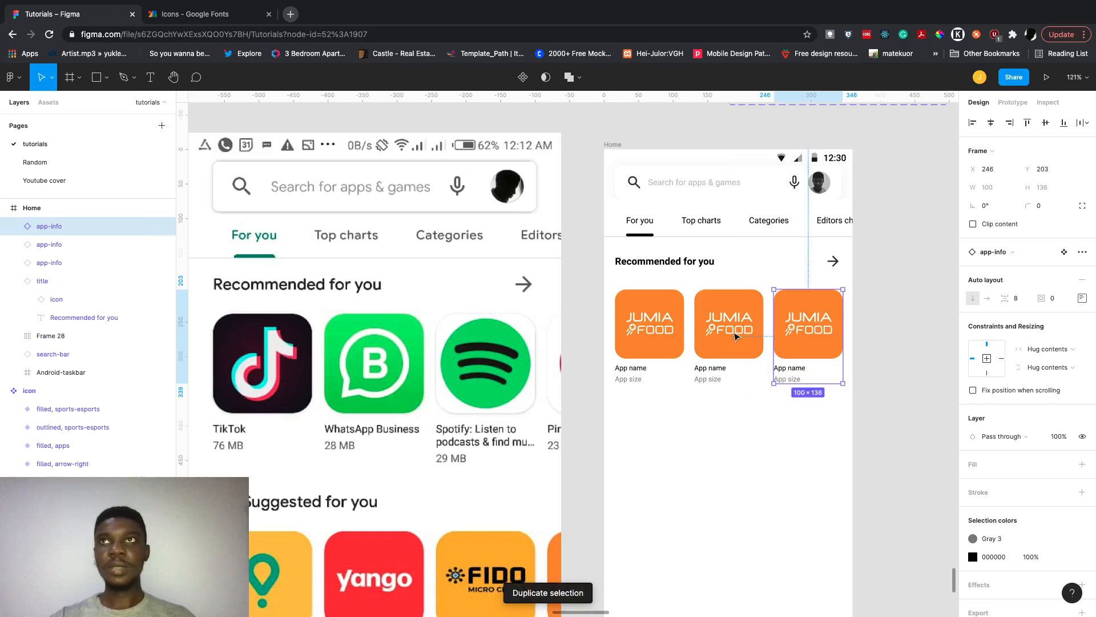
pyautogui.hotkey('ctrl', 'd')
pyautogui.hscroll(1, 771, 343)
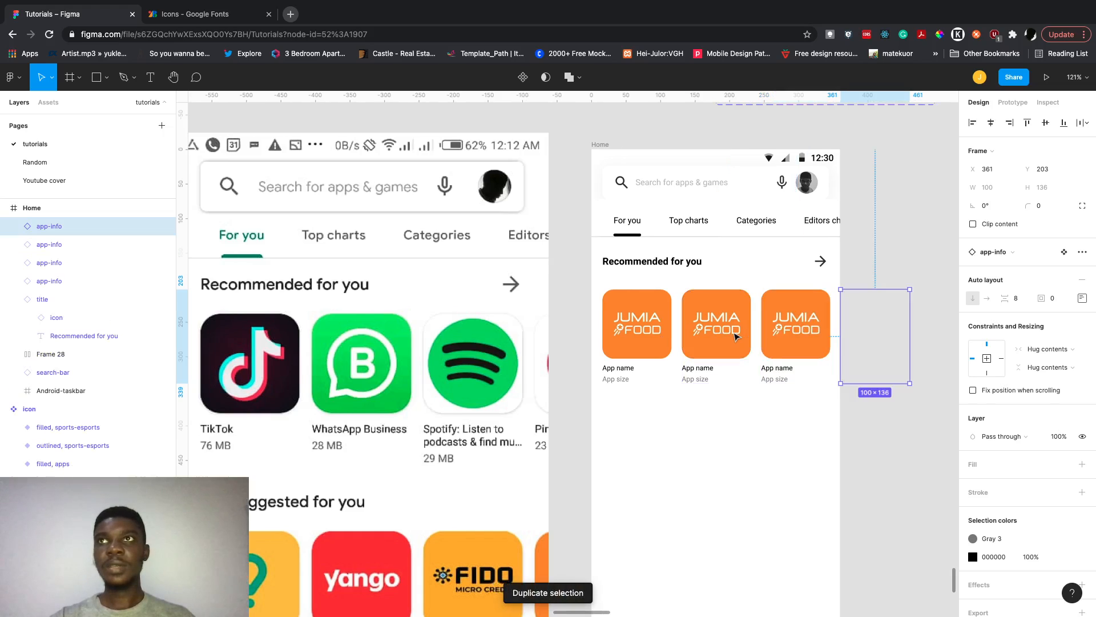
# Wrap the four app-info cards in a horizontal auto layout with 8 spacing between items.
pyautogui.keyDown('shift'); pyautogui.click(815, 348); pyautogui.keyUp('shift')
pyautogui.keyDown('shift'); pyautogui.click(717, 345); pyautogui.keyUp('shift')
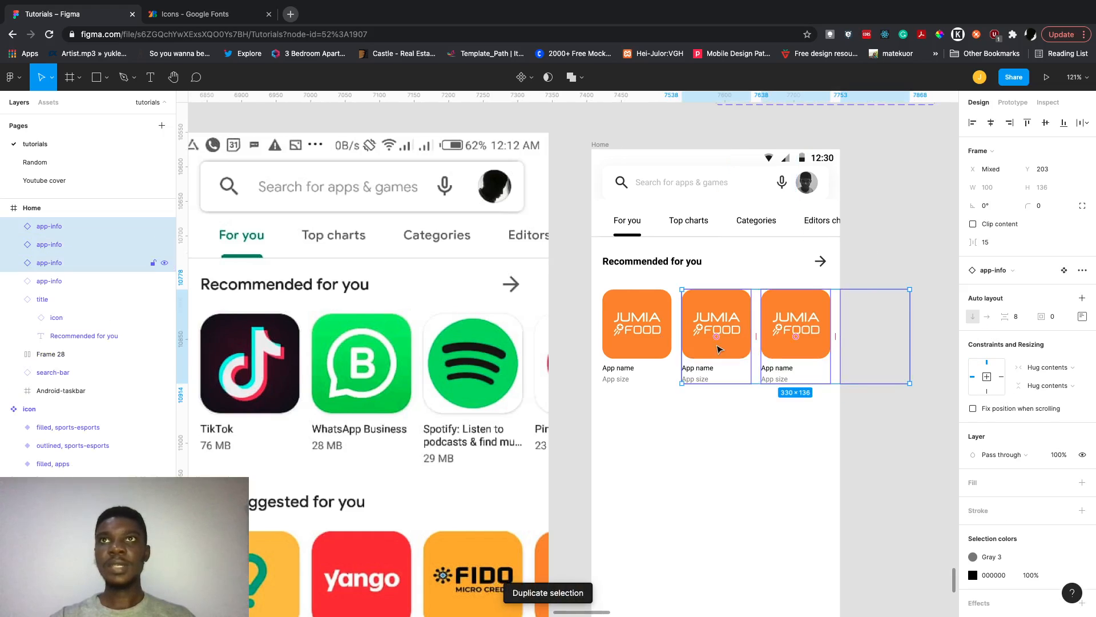
pyautogui.keyDown('shift'); pyautogui.click(633, 344); pyautogui.keyUp('shift')
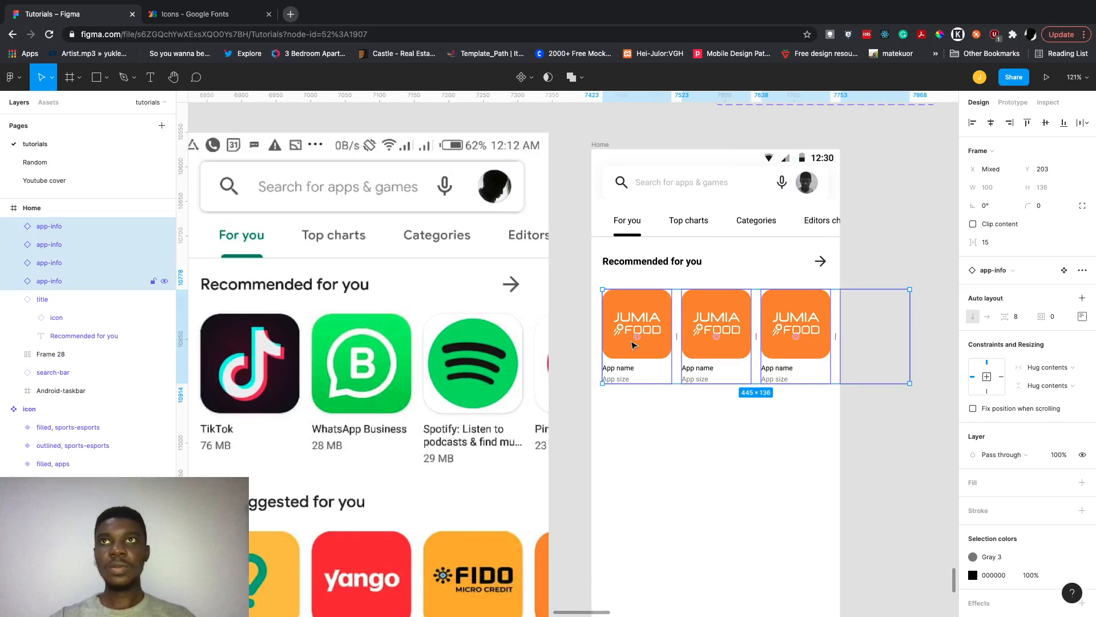
pyautogui.hotkey('shift', 'a')
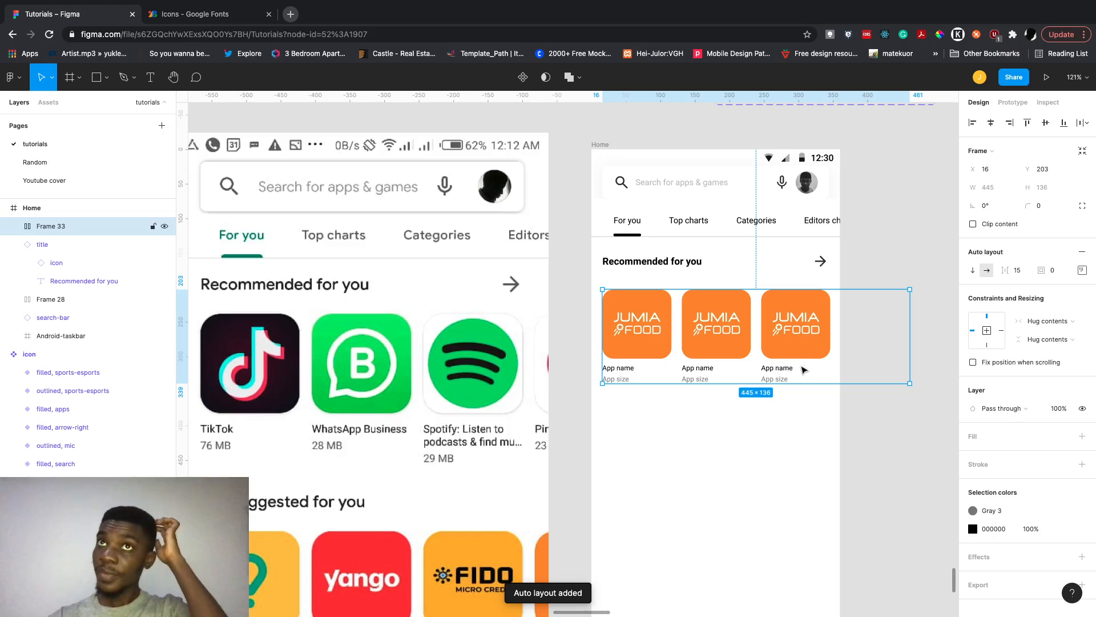
pyautogui.click(1020, 272)
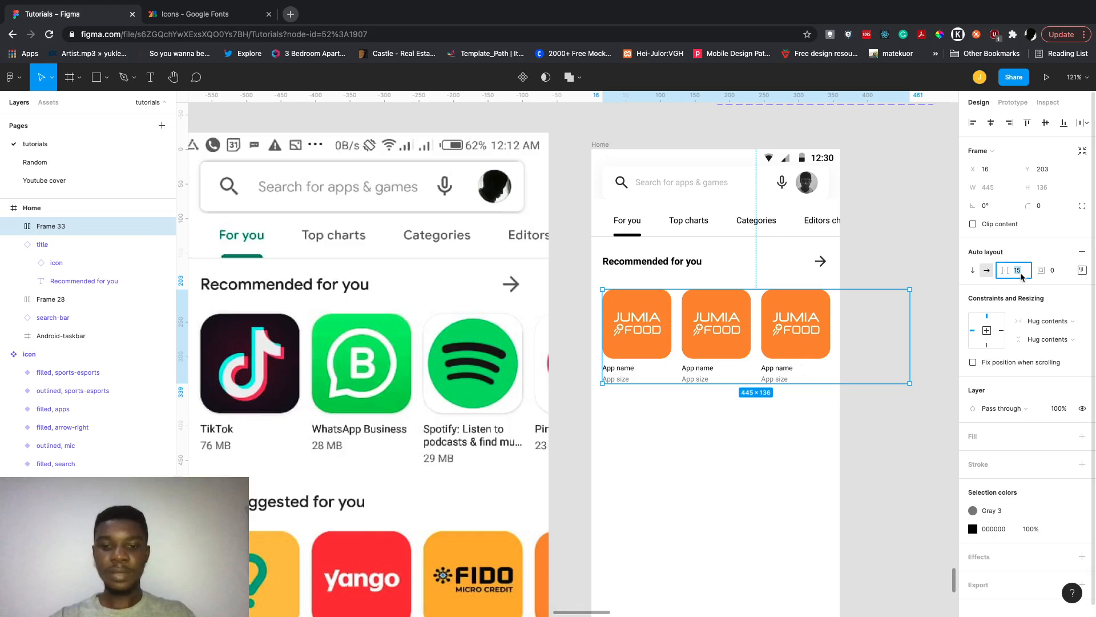
pyautogui.write('8')
pyautogui.press('Return')
pyautogui.hscroll(-2, 750, 422)
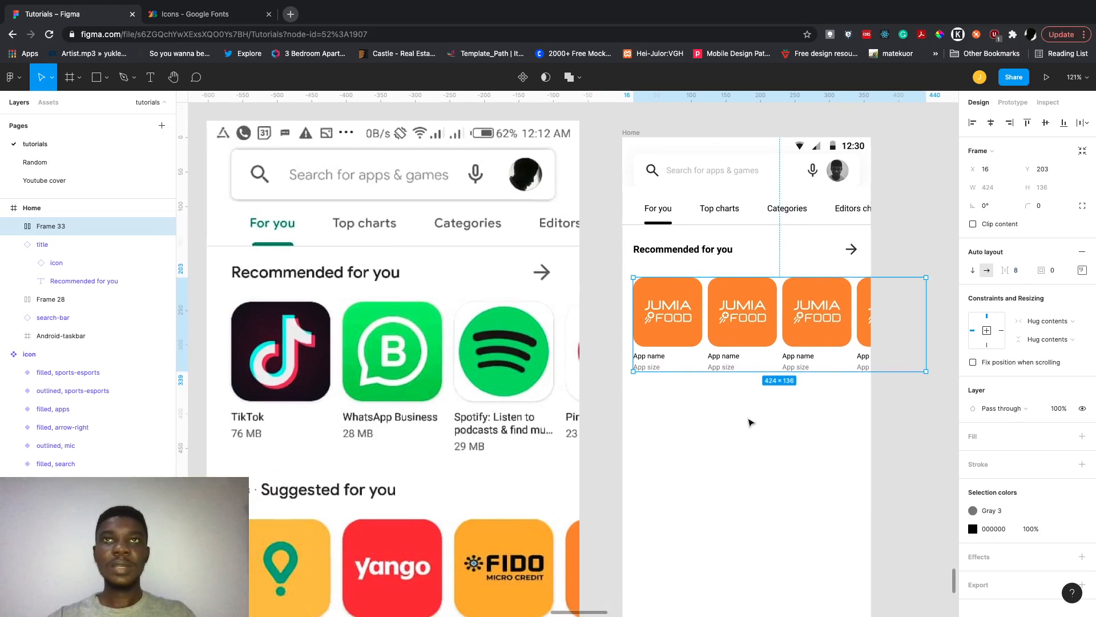
# Try a width of 80 for the logo rectangle in the main app-info component, and undo it.
pyautogui.scroll(-1, 751, 423)
pyautogui.scroll(1, 750, 422)
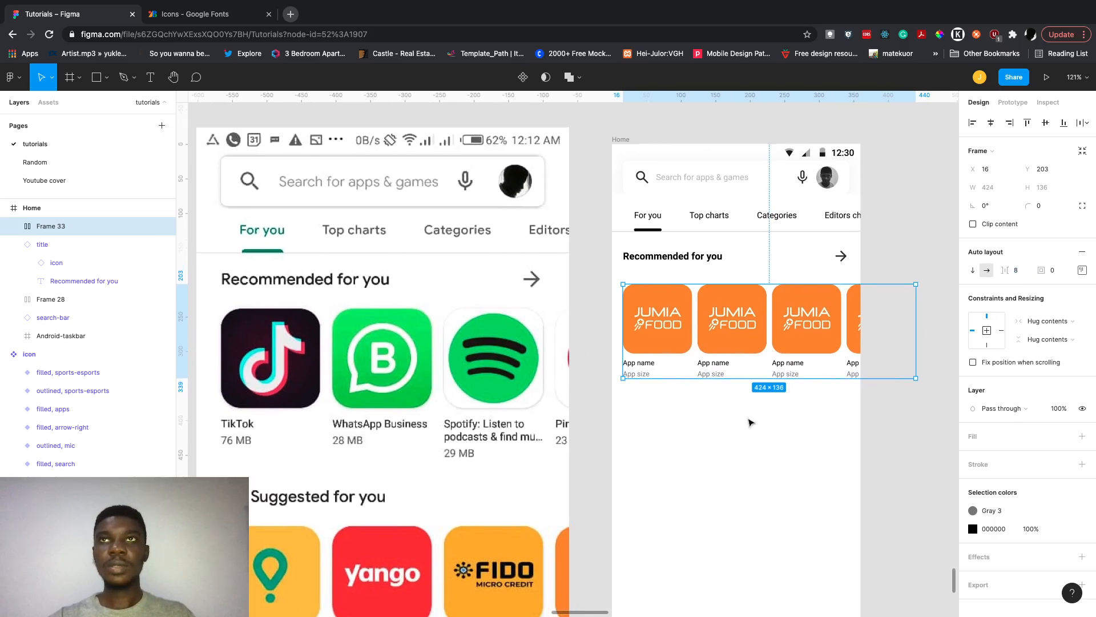
pyautogui.scroll(-3, 751, 422)
pyautogui.scroll(4, 751, 423)
pyautogui.scroll(5, 751, 423)
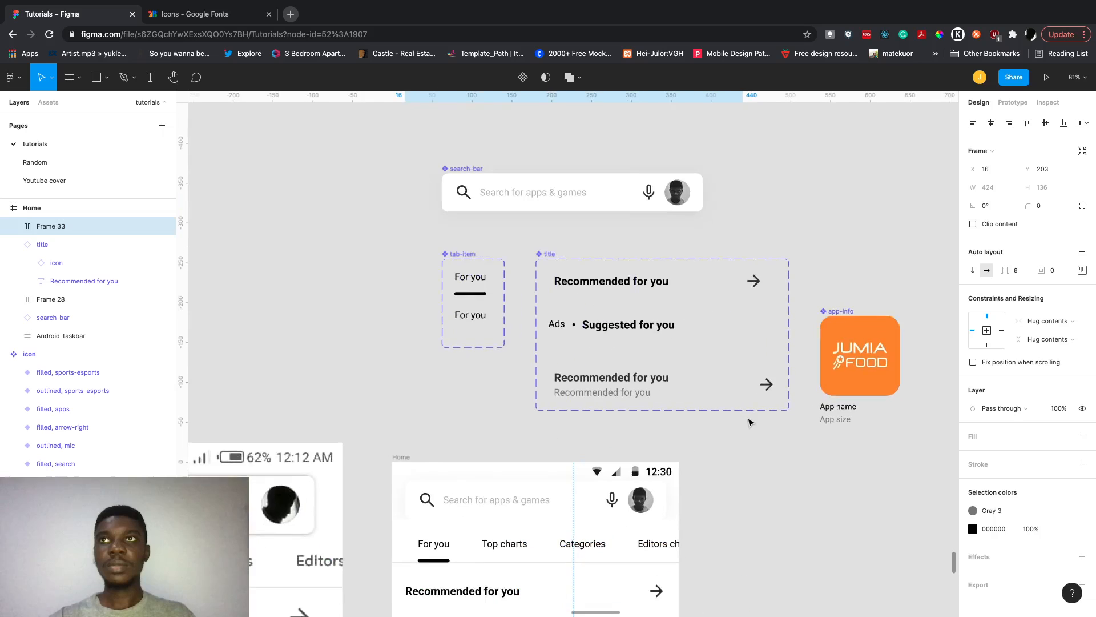
pyautogui.doubleClick(830, 381)
pyautogui.scroll(-2, 831, 381)
pyautogui.scroll(-3, 830, 381)
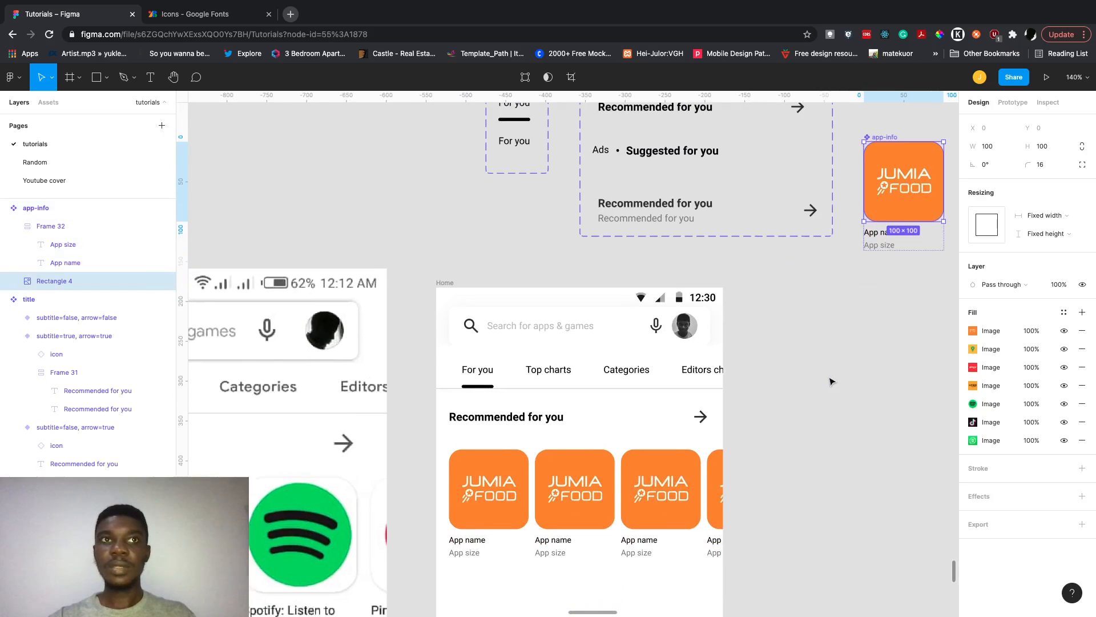
pyautogui.click(1006, 148)
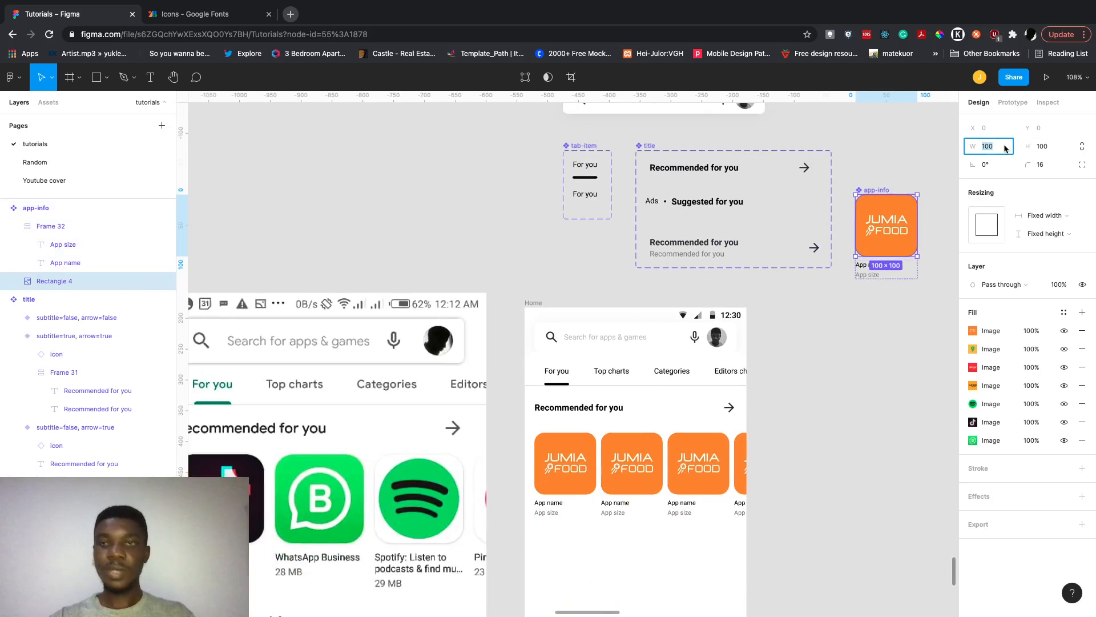
pyautogui.write('7')
pyautogui.press('Return')
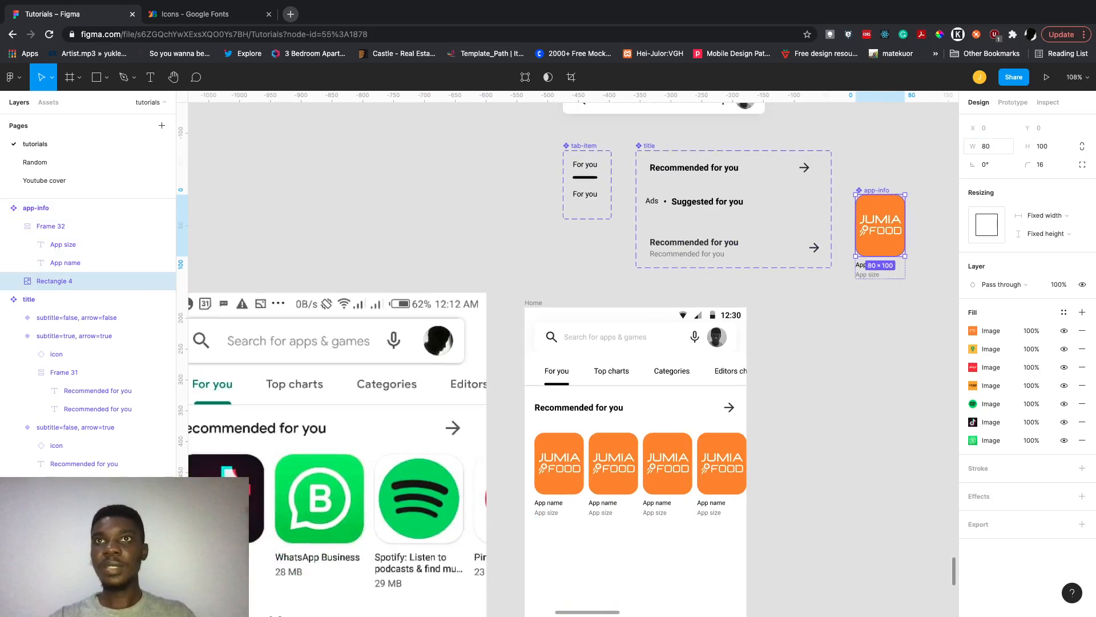
pyautogui.press('super+z')
# Try a width of 90 for the same logo rectangle, and undo it.
pyautogui.click(996, 148)
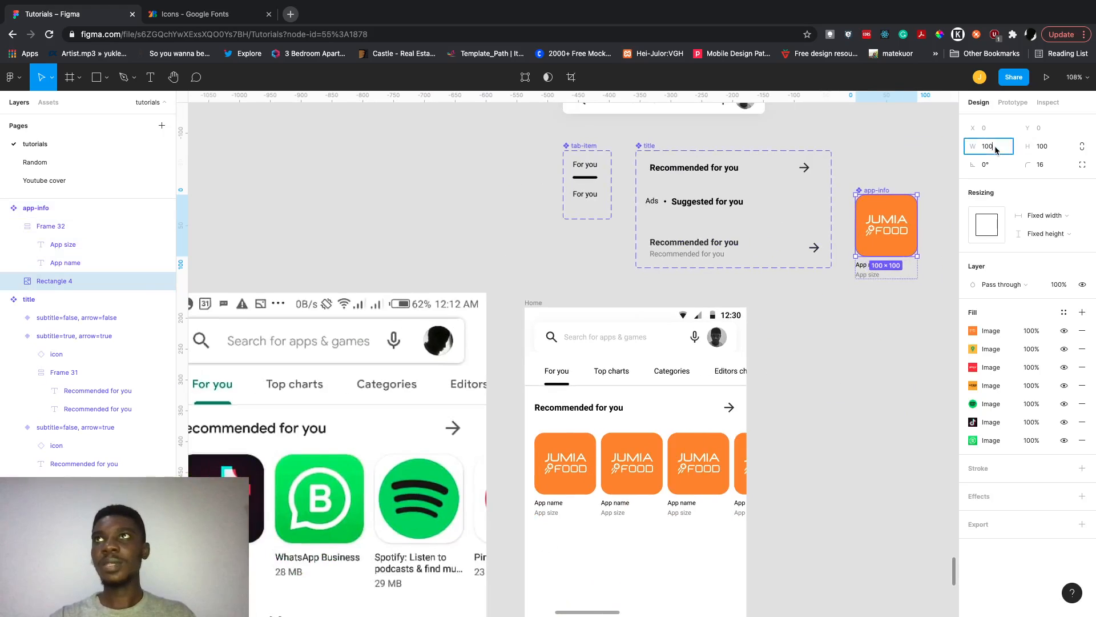
pyautogui.write('90')
pyautogui.press('Return')
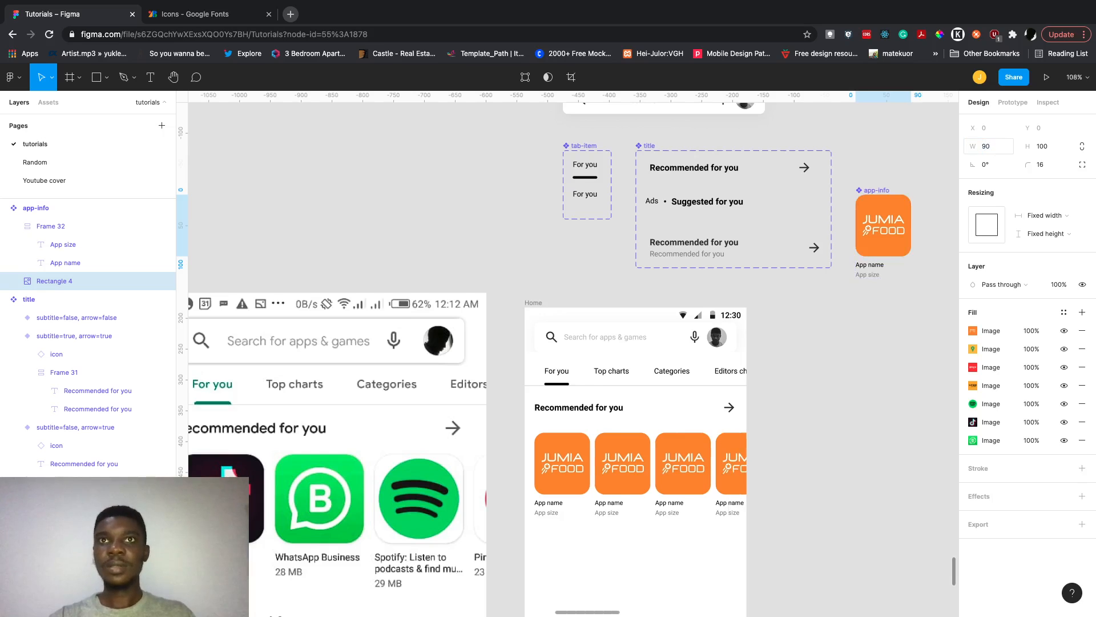
pyautogui.press('super+z')
# Show the TikTok logo on the first Recommended for you card by hiding the five image fills stacked above it.
pyautogui.scroll(-3, 790, 495)
pyautogui.hscroll(-2, 790, 495)
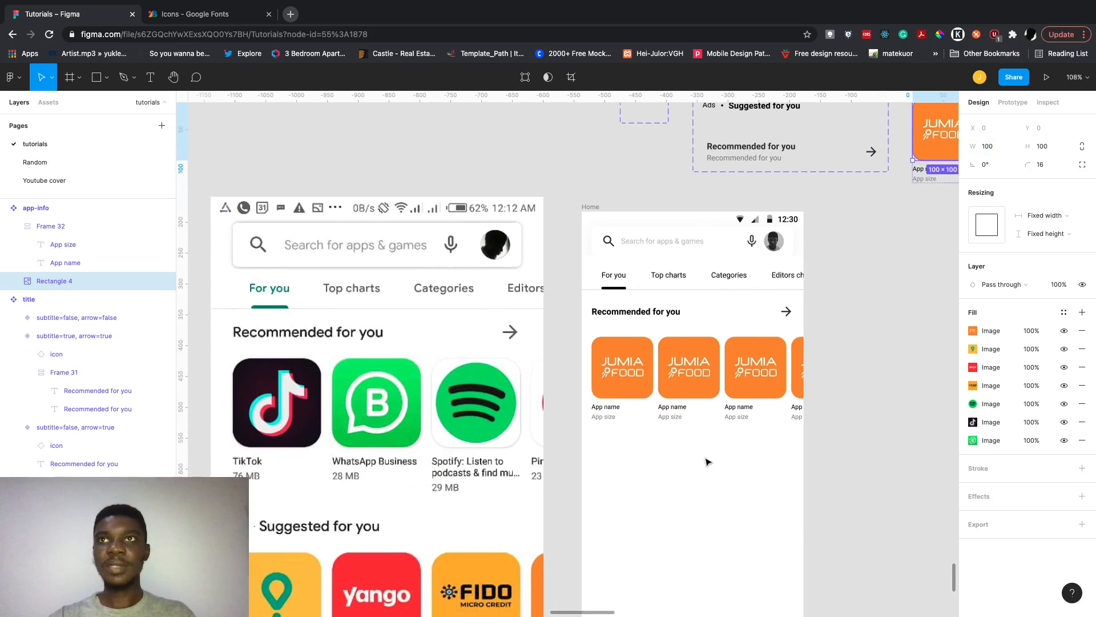
pyautogui.scroll(-1, 713, 456)
pyautogui.scroll(2, 746, 406)
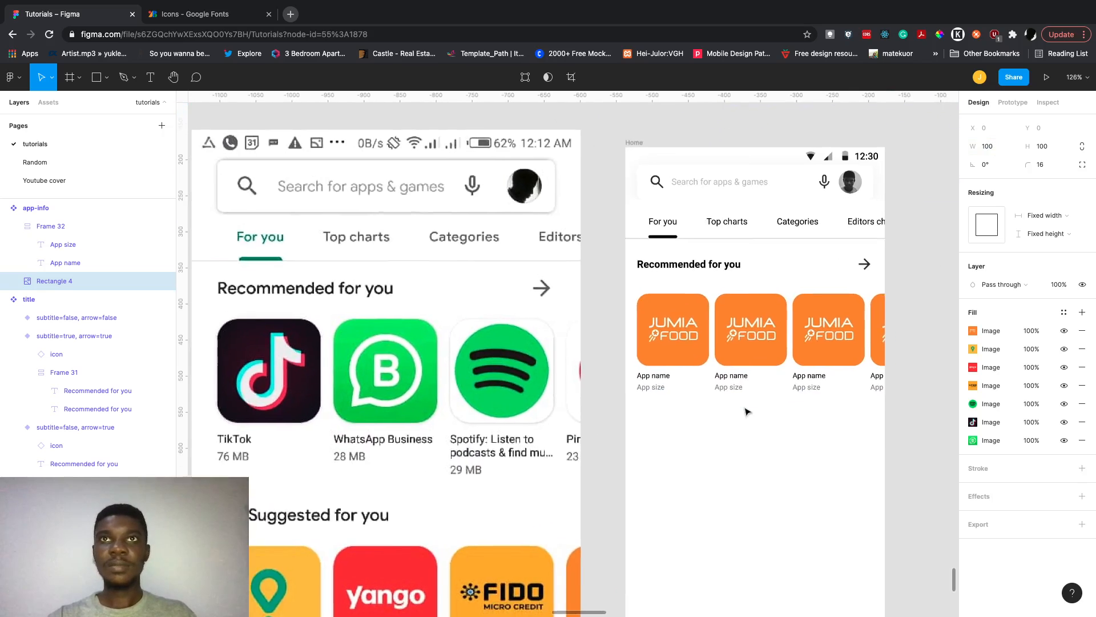
pyautogui.hscroll(-1, 744, 411)
pyautogui.doubleClick(700, 338)
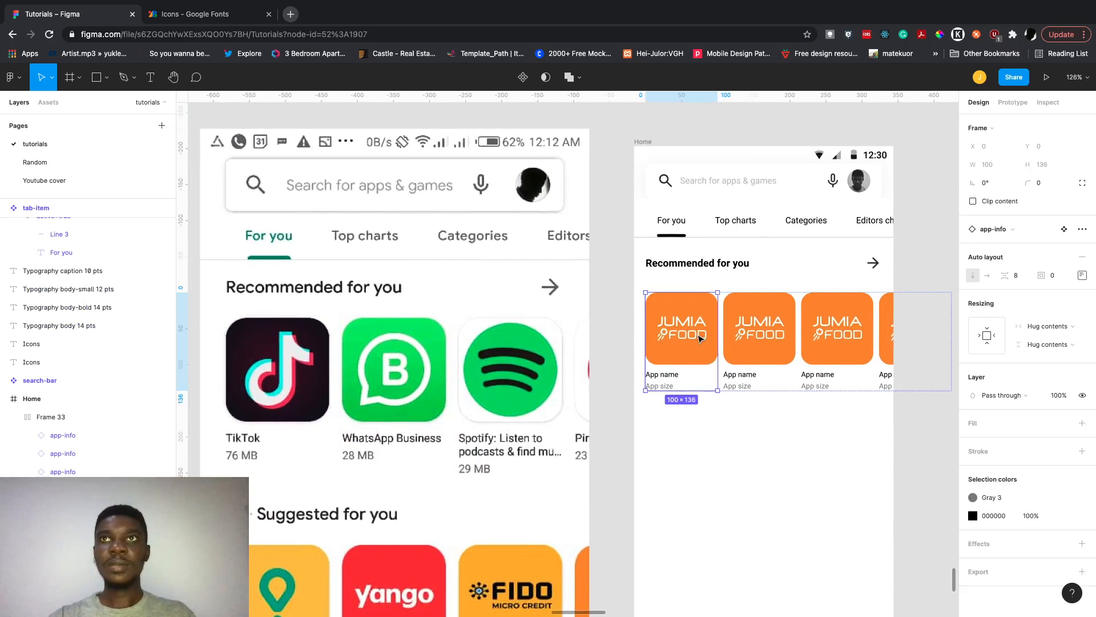
pyautogui.doubleClick(700, 338)
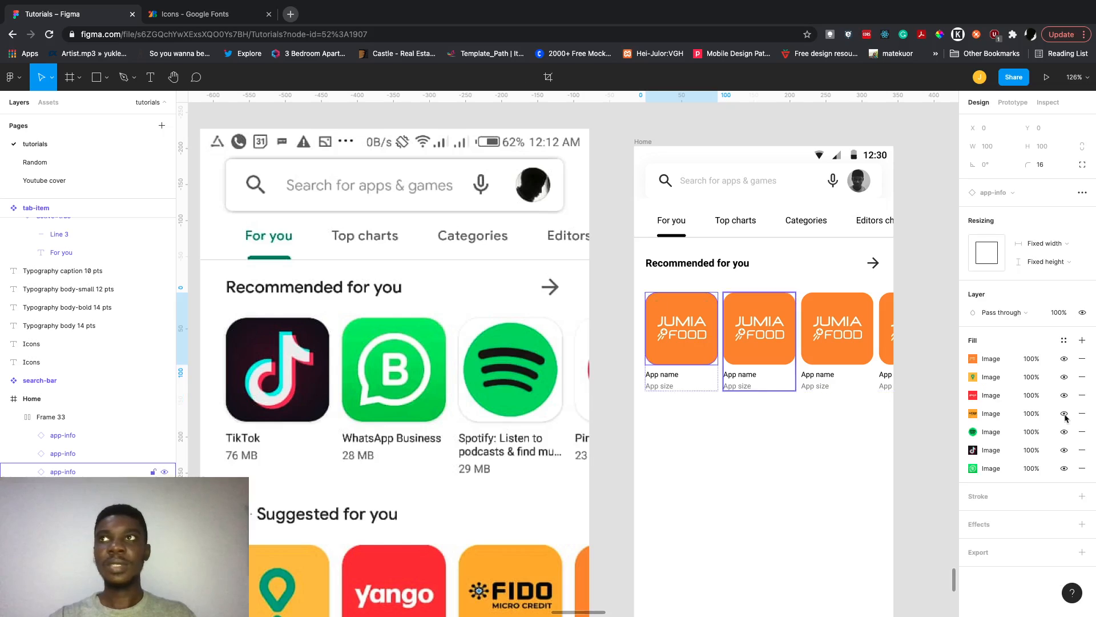
pyautogui.click(1062, 359)
pyautogui.click(1064, 377)
pyautogui.click(1064, 395)
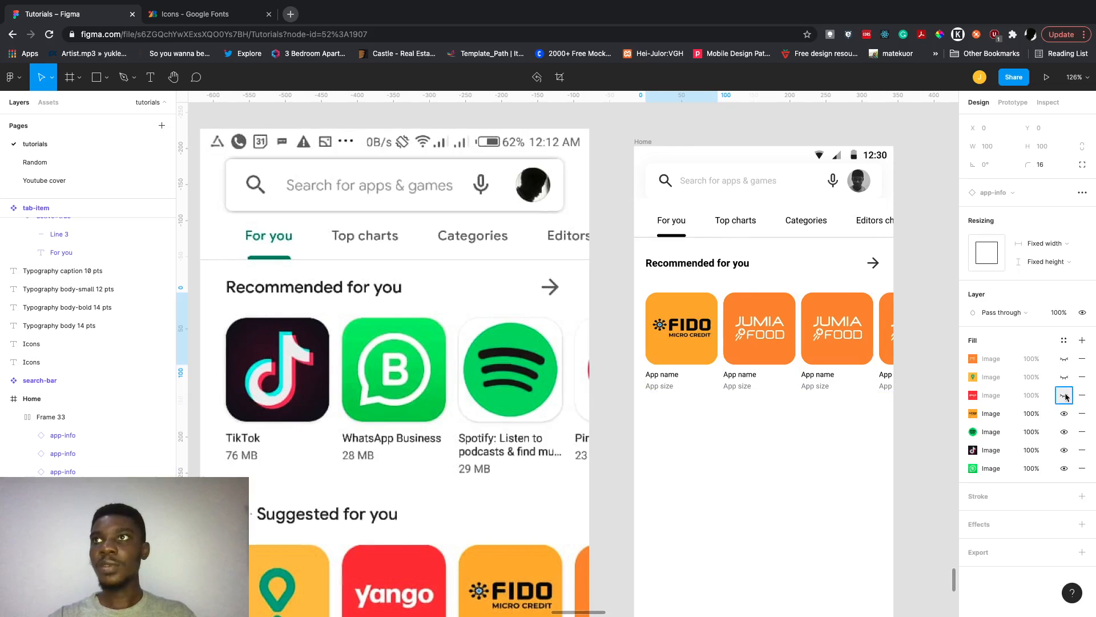
pyautogui.click(1064, 414)
pyautogui.click(1064, 431)
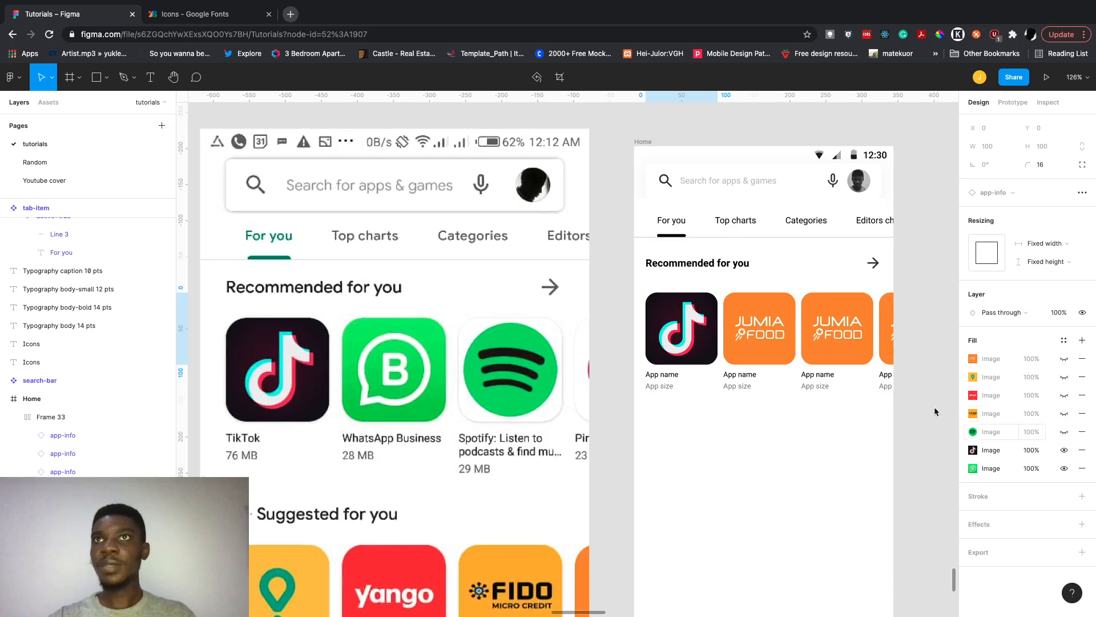
# Set the first card's app name to "TikTok" and its app size to "76 MB".
pyautogui.doubleClick(770, 354)
pyautogui.doubleClick(658, 375)
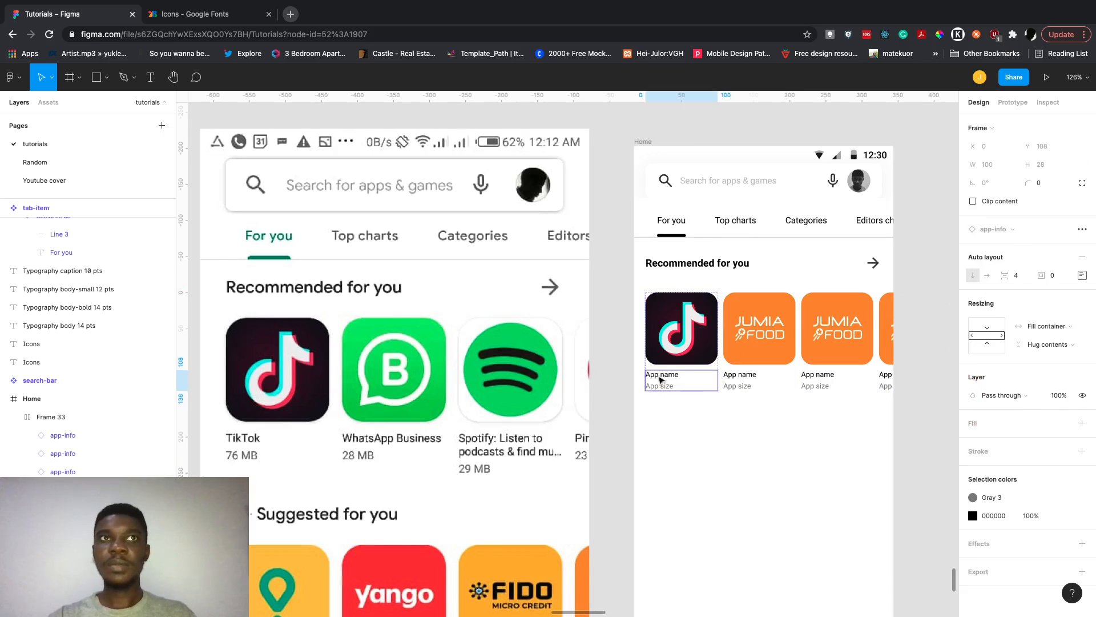
pyautogui.doubleClick(658, 375)
pyautogui.write('T')
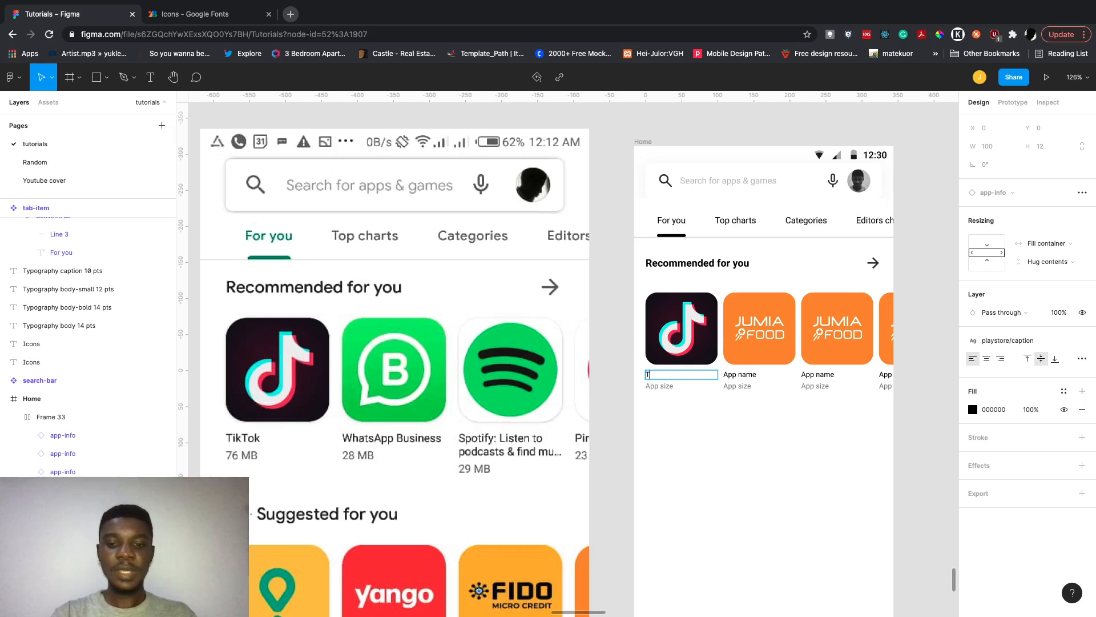
pyautogui.write('ikT')
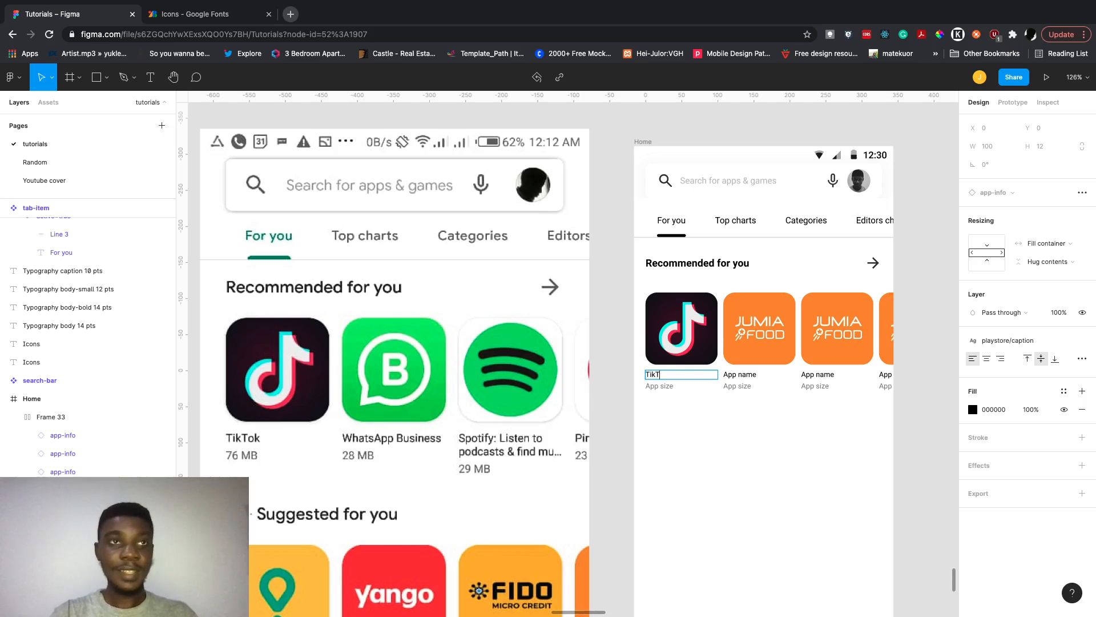
pyautogui.write('ok')
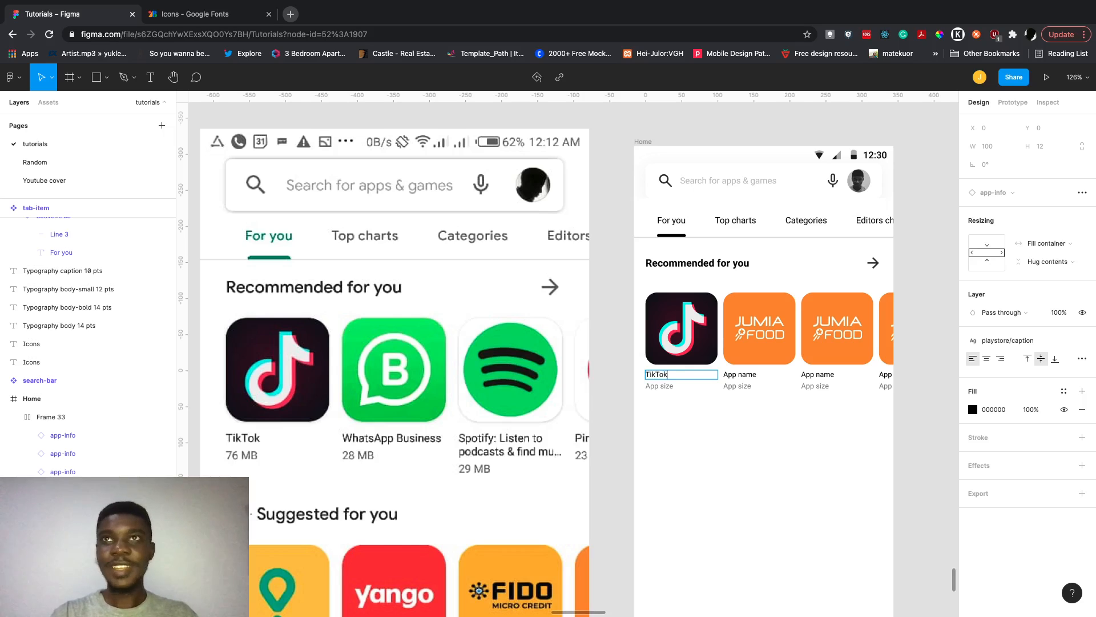
pyautogui.doubleClick(662, 385)
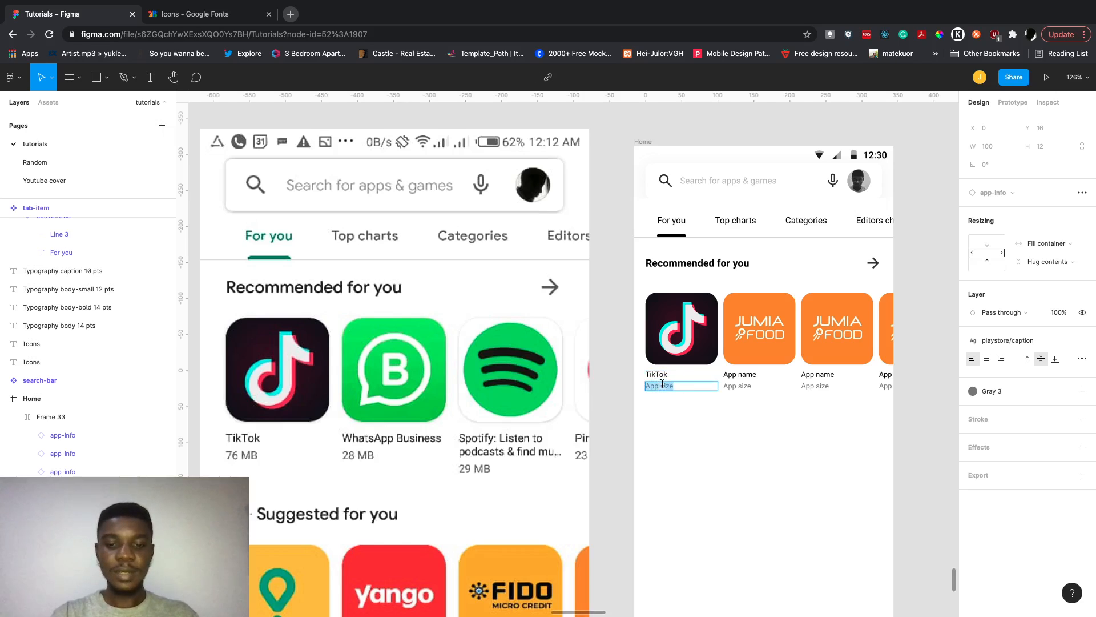
pyautogui.write('76 MB')
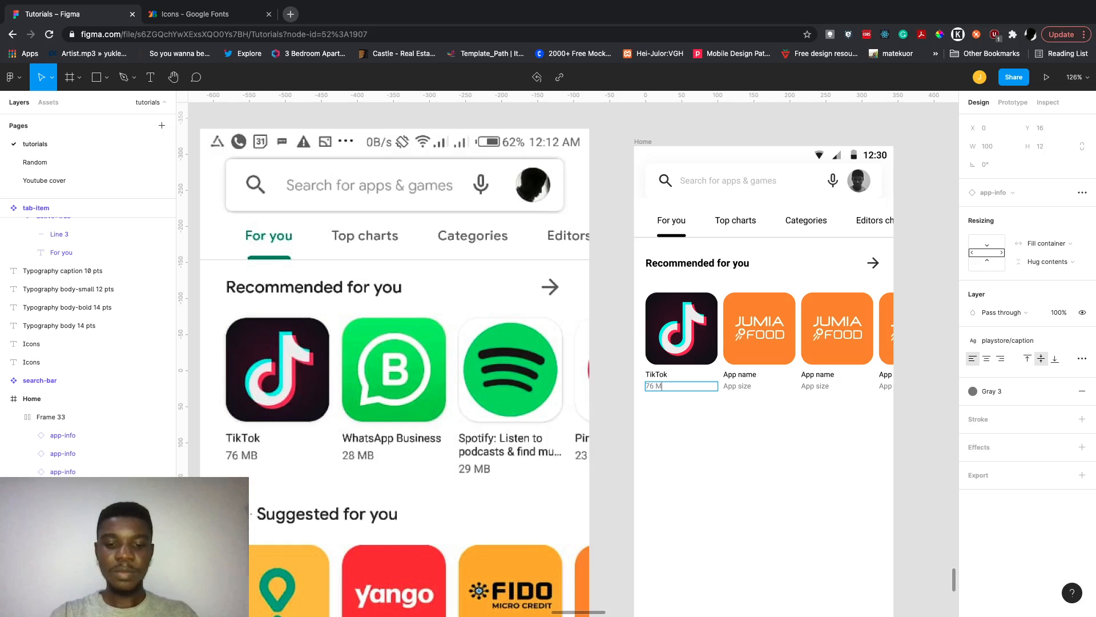
# Set the second card's app name to "WhatsApp Business" and its app size to "28 MB".
pyautogui.doubleClick(745, 374)
pyautogui.tripleClick(739, 371)
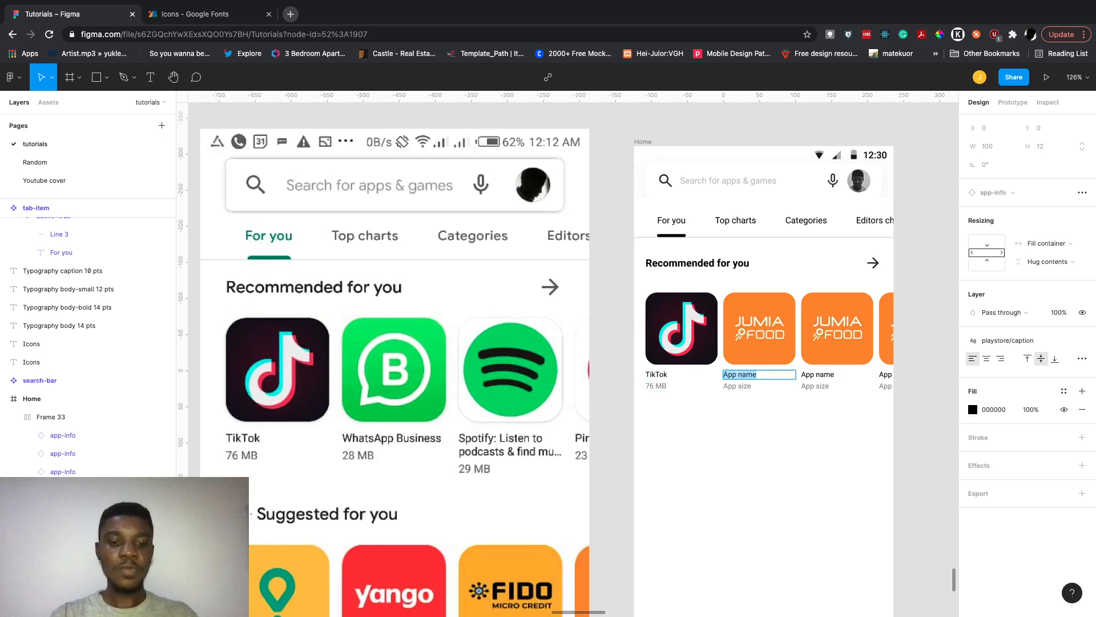
pyautogui.write('Whats')
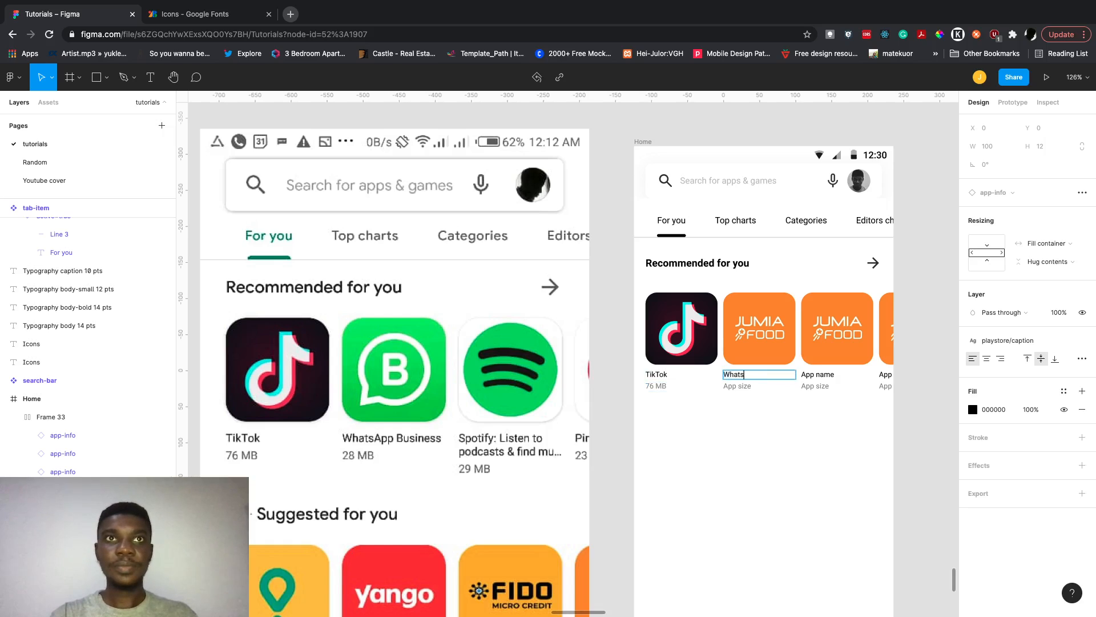
pyautogui.write('App Business')
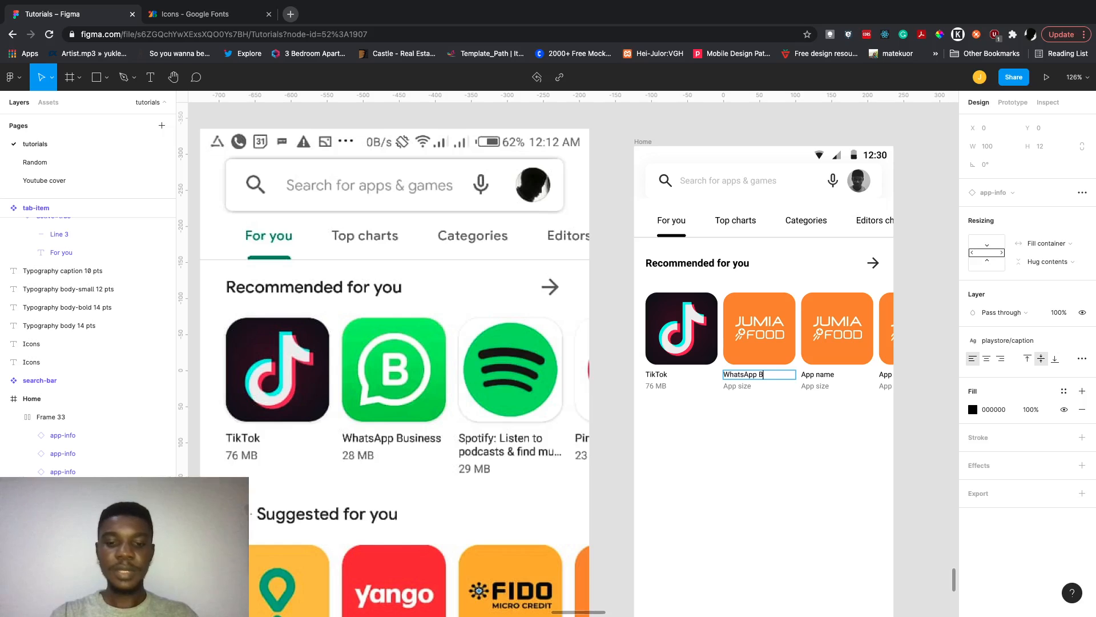
pyautogui.doubleClick(750, 387)
pyautogui.write('2')
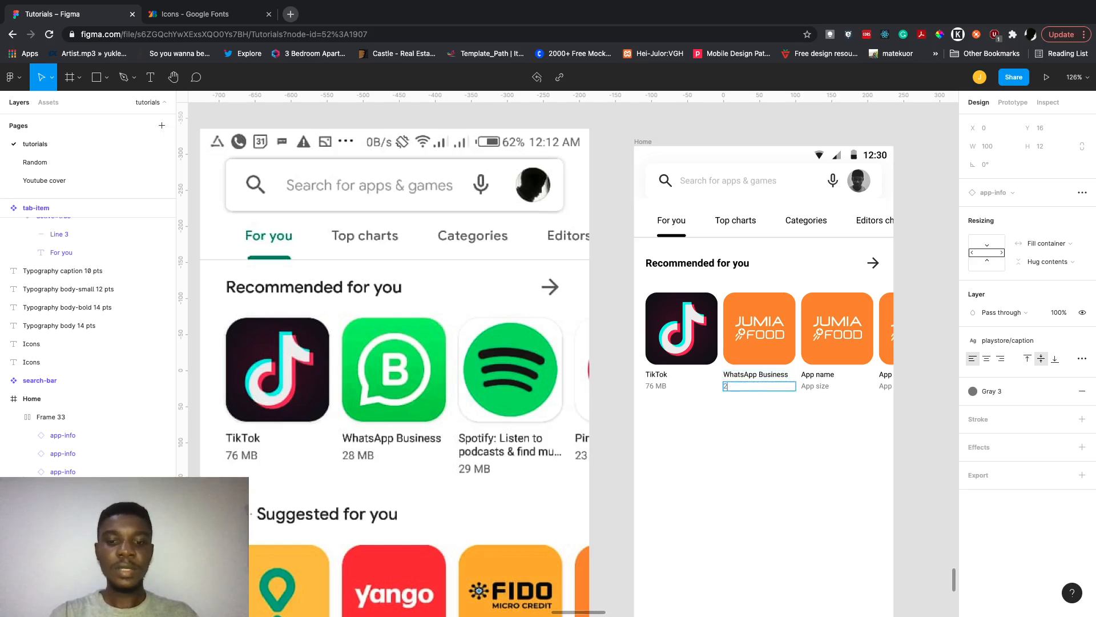
pyautogui.write('8 MB')
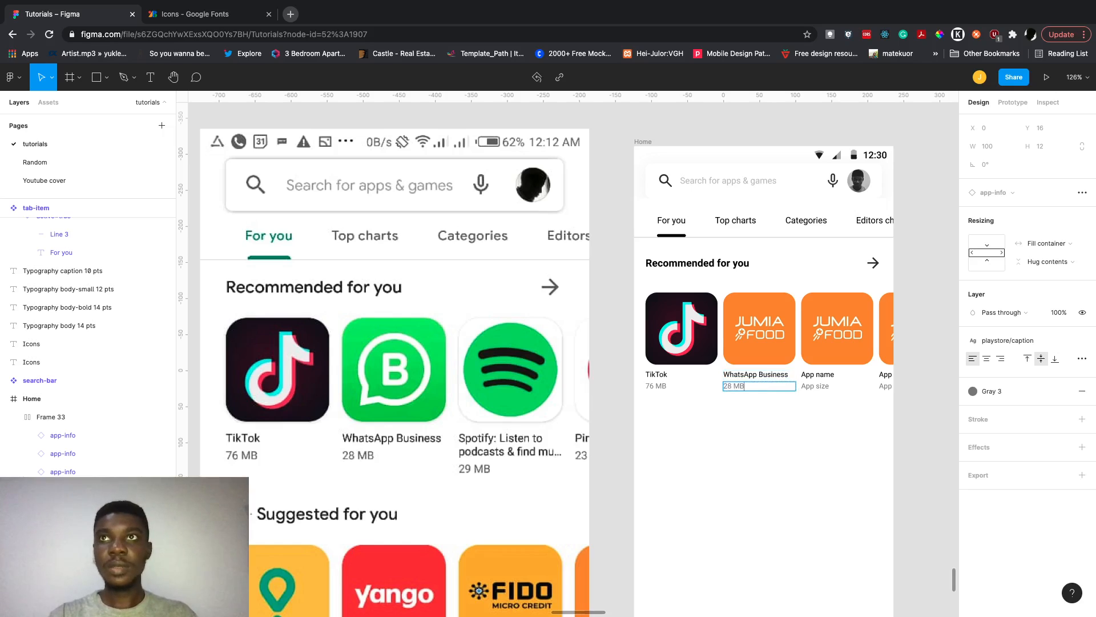
# Show the WhatsApp Business logo on the second card by hiding the six other image fills of its logo rectangle.
pyautogui.doubleClick(824, 384)
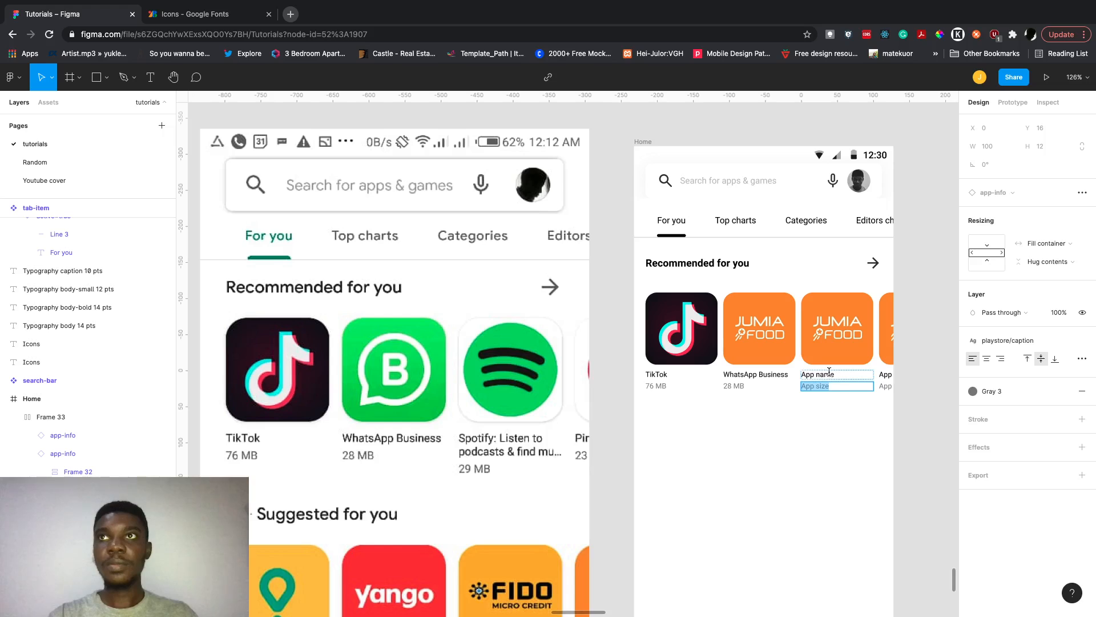
pyautogui.click(828, 374)
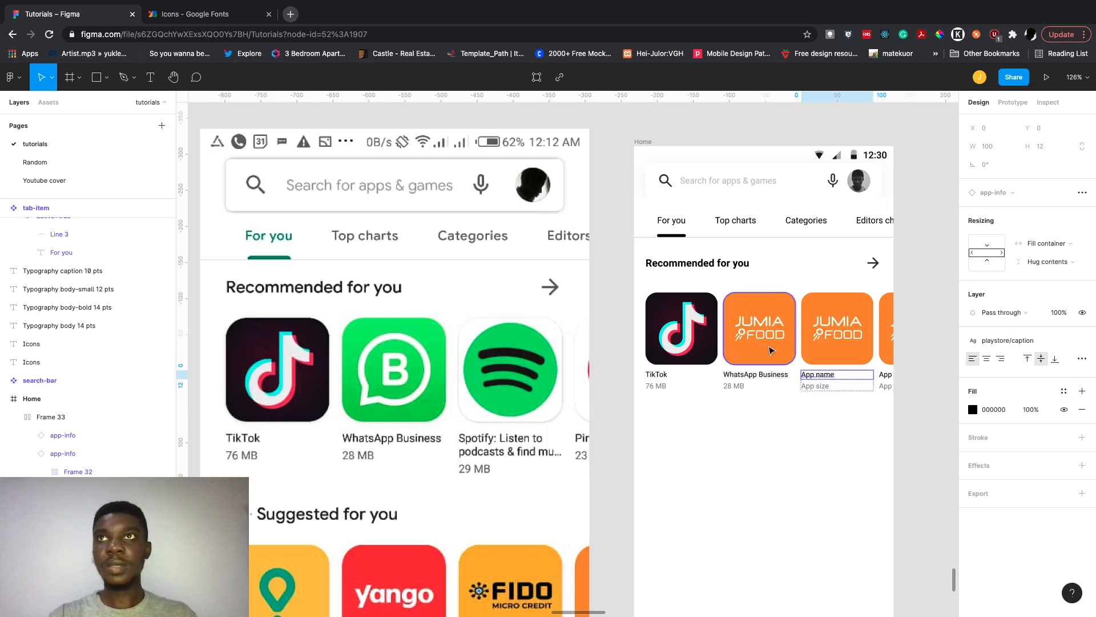
pyautogui.click(771, 350)
pyautogui.click(772, 350)
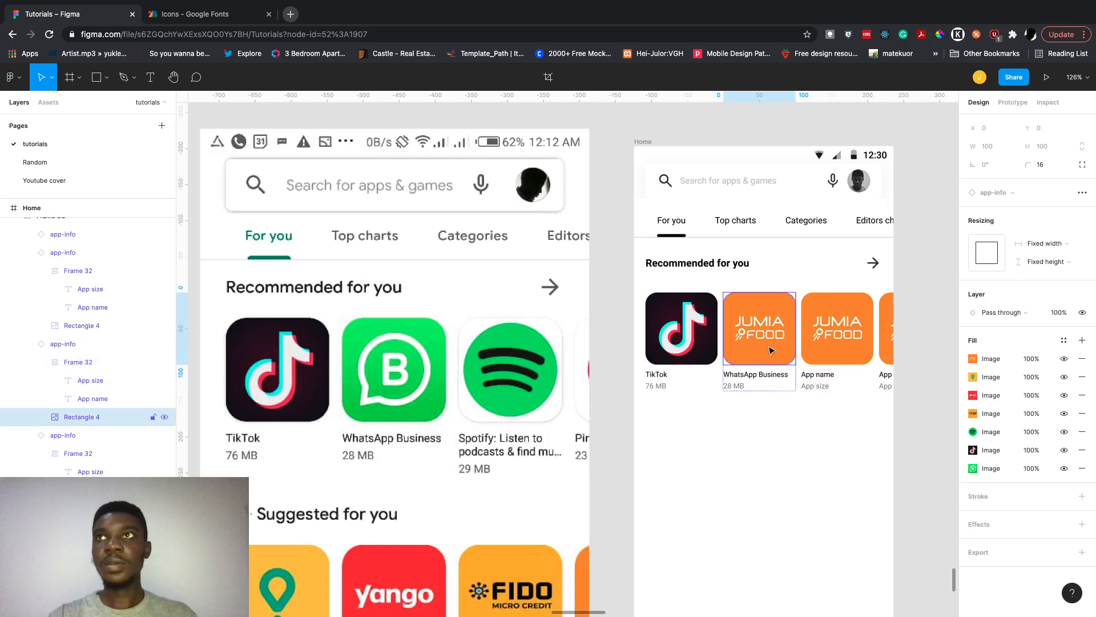
pyautogui.click(1064, 450)
pyautogui.click(1064, 432)
pyautogui.click(1063, 413)
pyautogui.click(1063, 395)
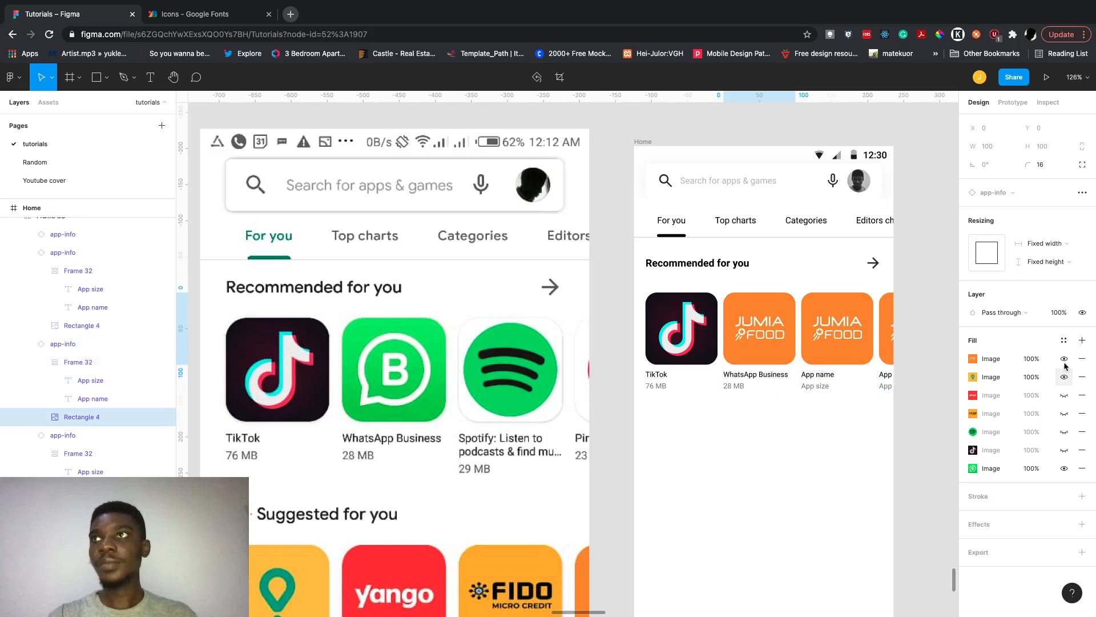
pyautogui.click(1063, 377)
pyautogui.click(1064, 359)
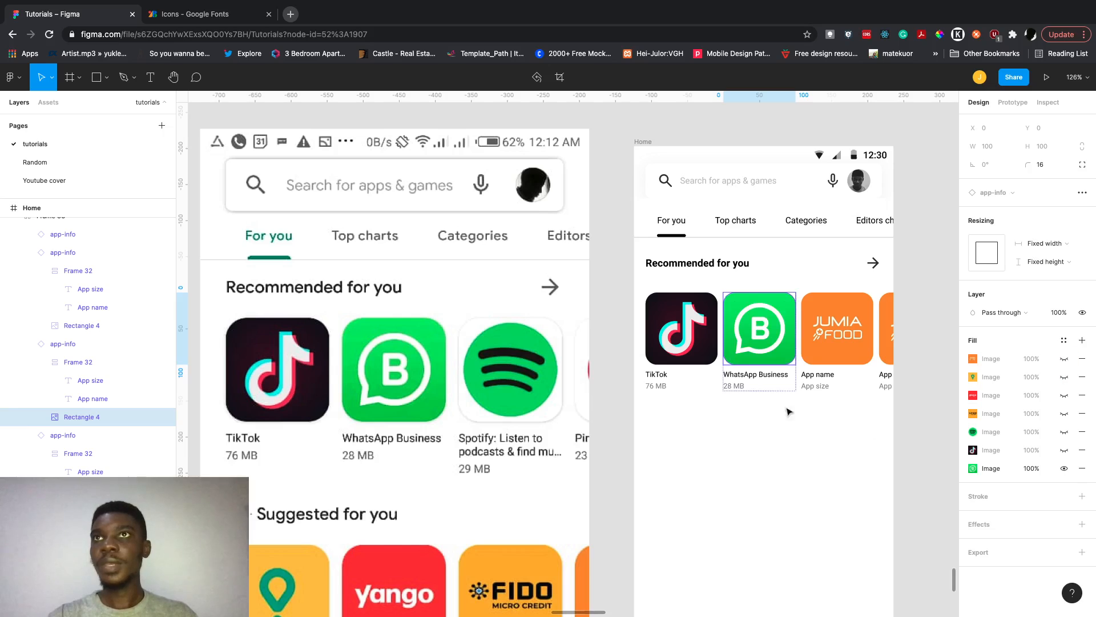
# Set the third card's app name to "Spotify: Listen to podcasts & find mu...".
pyautogui.click(847, 343)
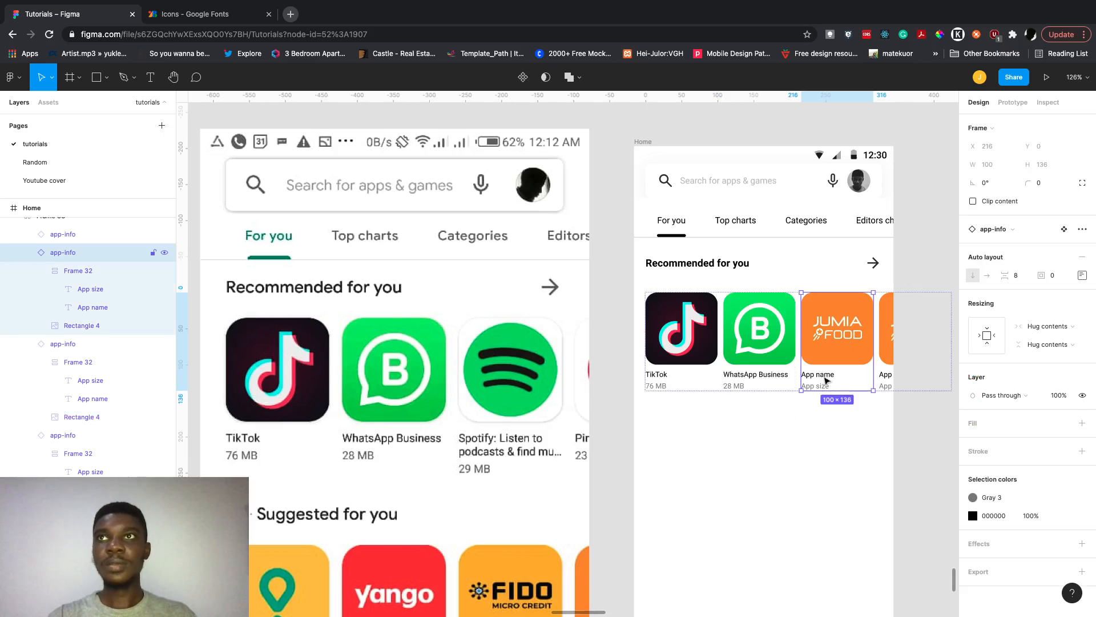
pyautogui.doubleClick(827, 375)
pyautogui.doubleClick(827, 375)
pyautogui.doubleClick(827, 374)
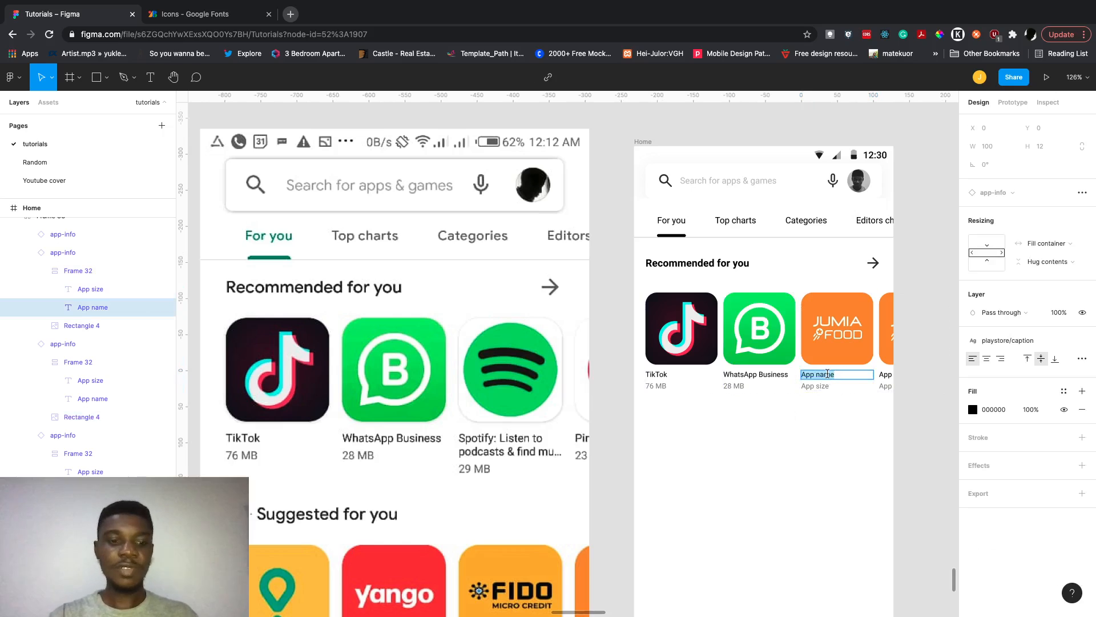
pyautogui.write('Spo')
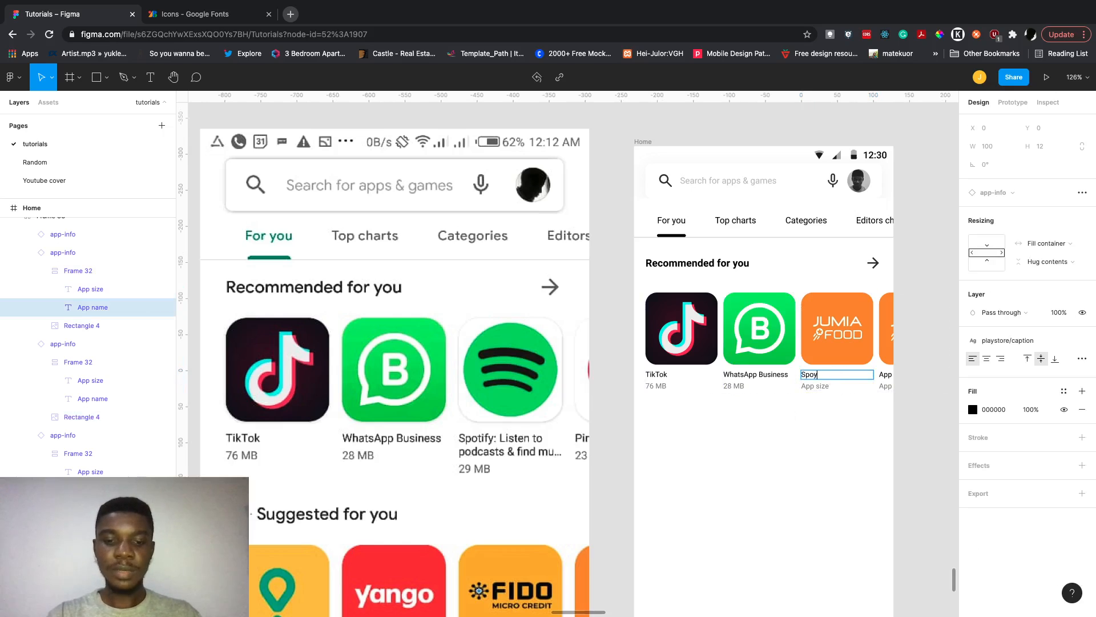
pyautogui.write('tify: L')
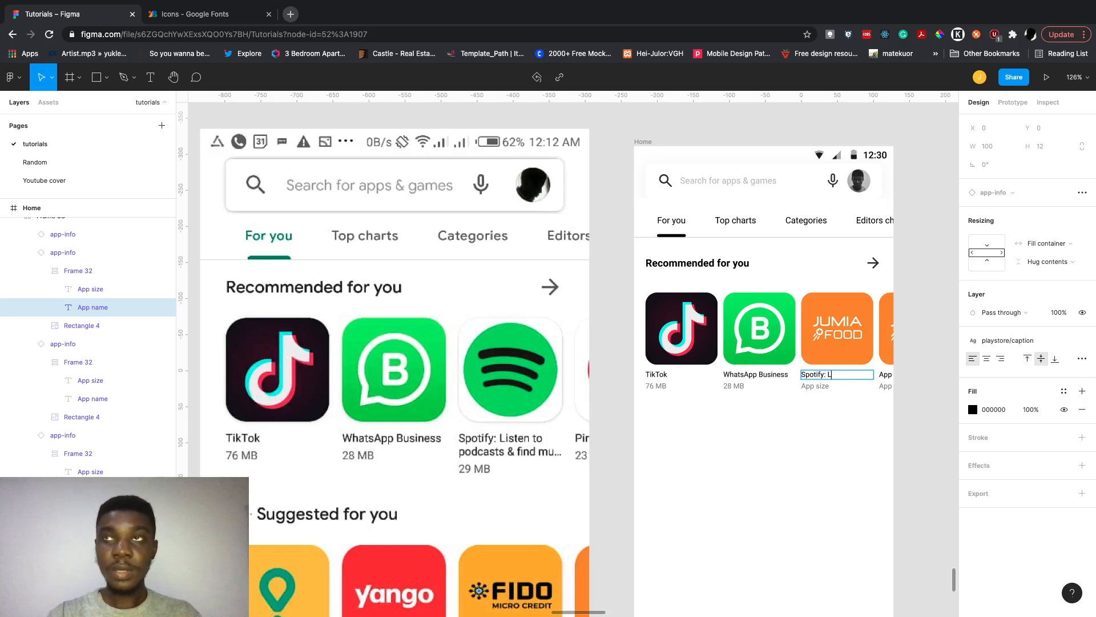
pyautogui.write('isten')
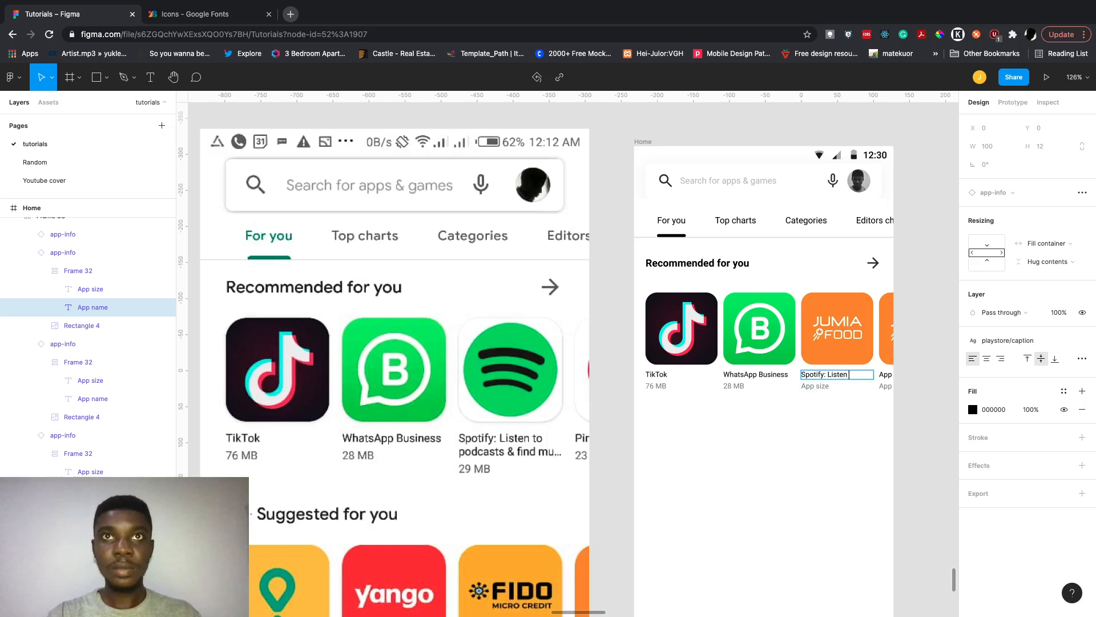
pyautogui.write(' to pod')
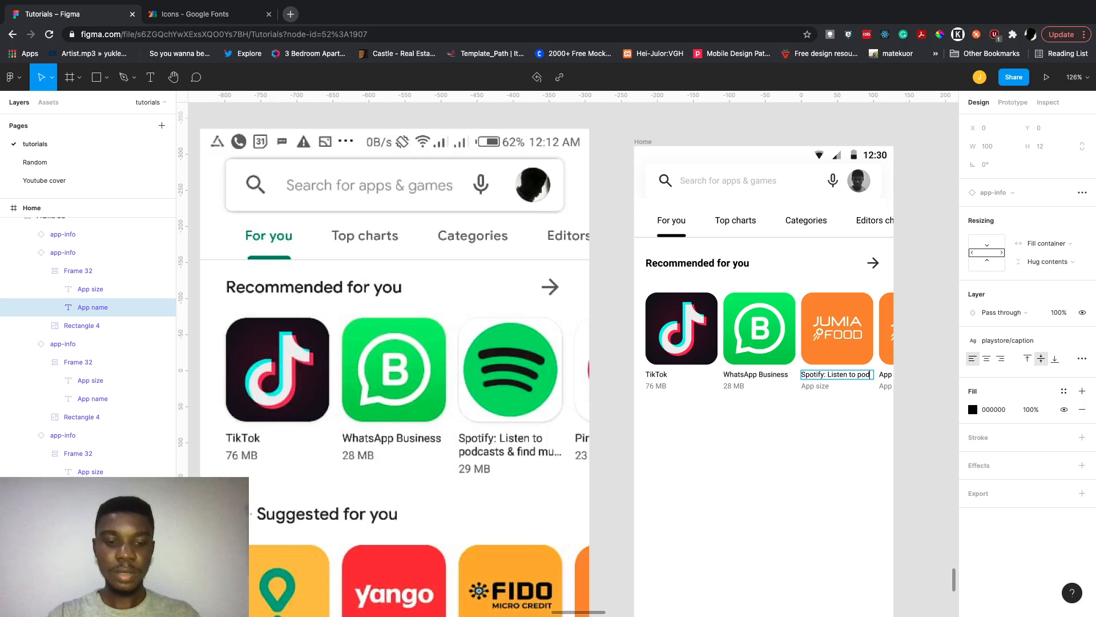
pyautogui.write('casts & find')
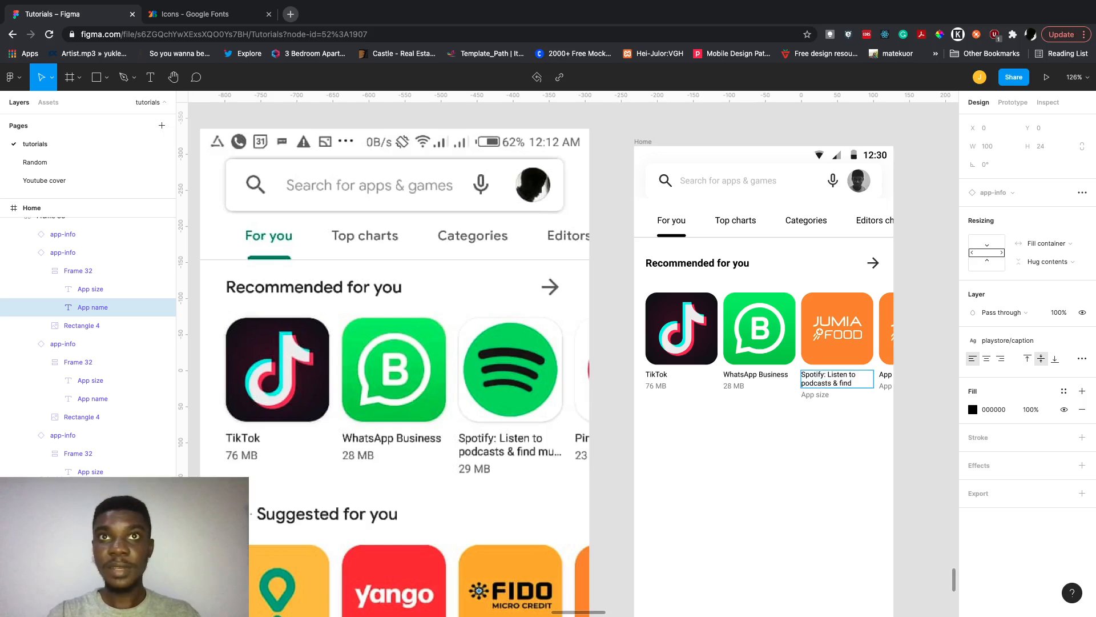
pyautogui.write('mu...')
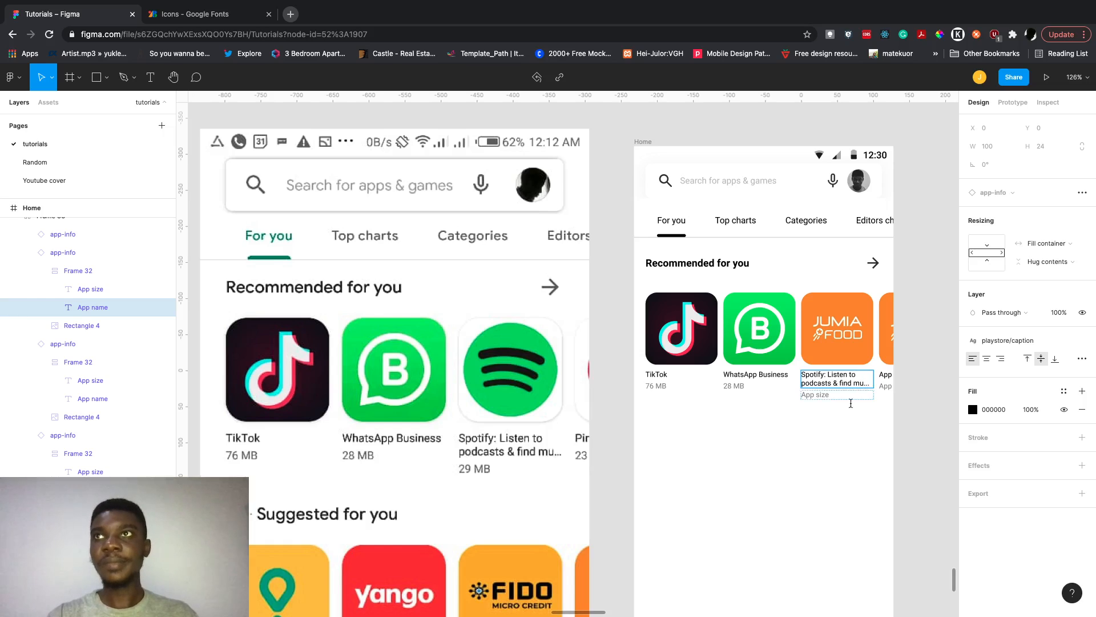
pyautogui.press('Escape')
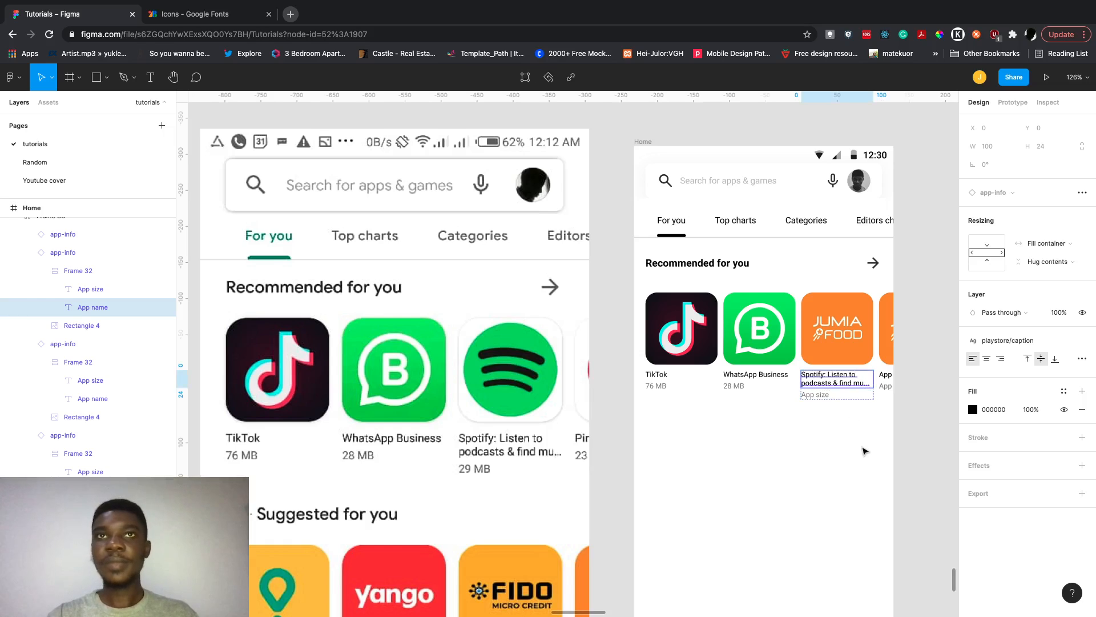
# Replace the fourth card's placeholder app name with a name starting "Pint".
pyautogui.click(886, 375)
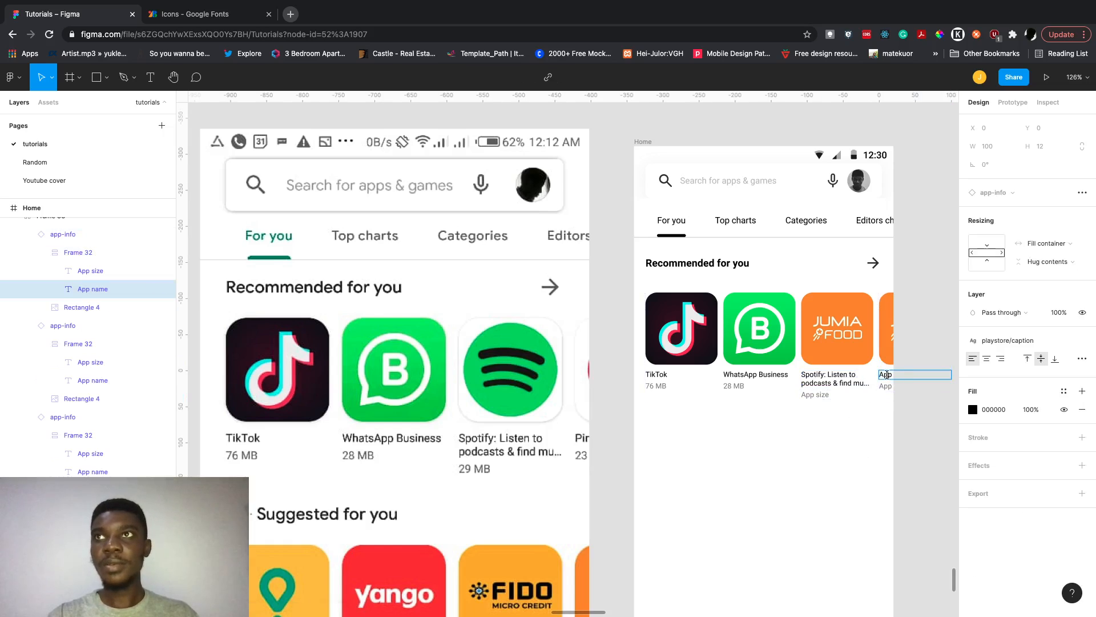
pyautogui.write('Pin')
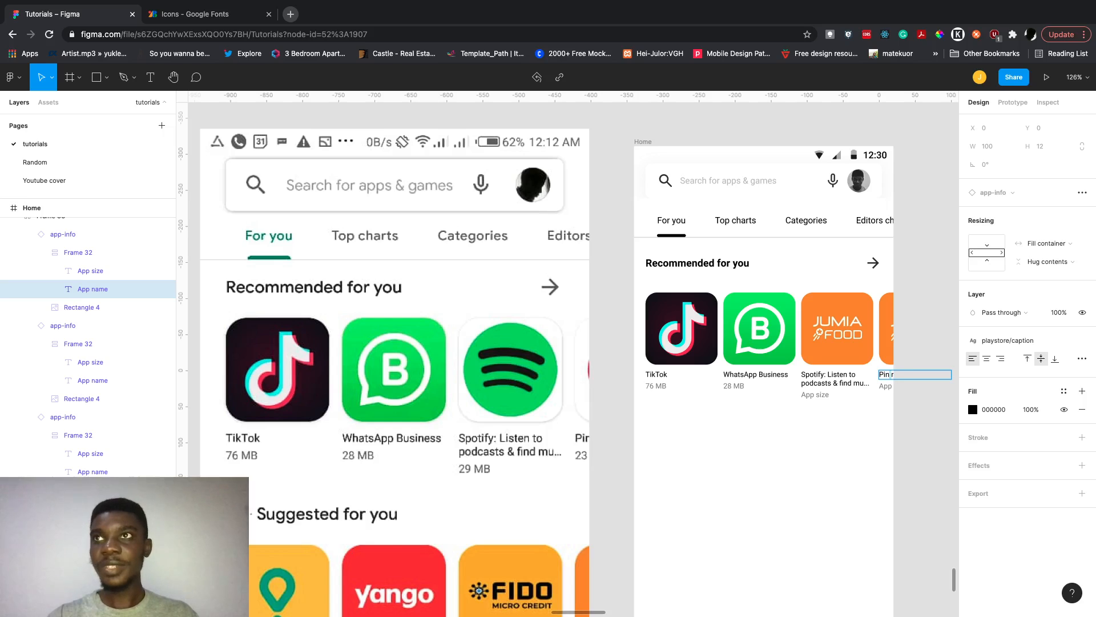
pyautogui.write('na')
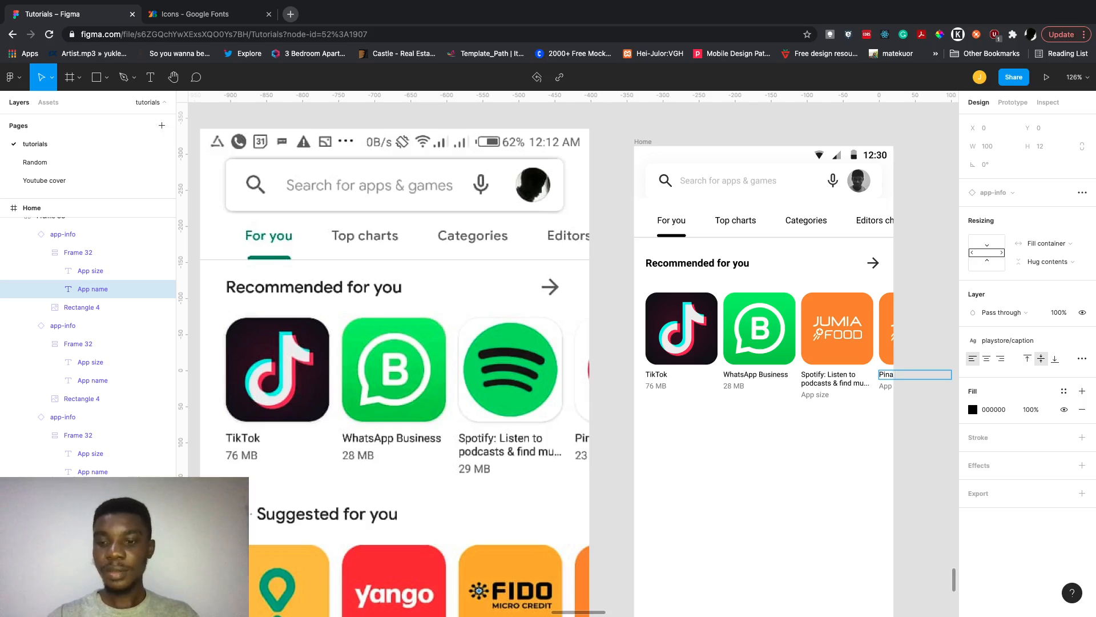
pyautogui.hotkey('shift', 'Right')
pyautogui.hotkey('shift', 'Right')
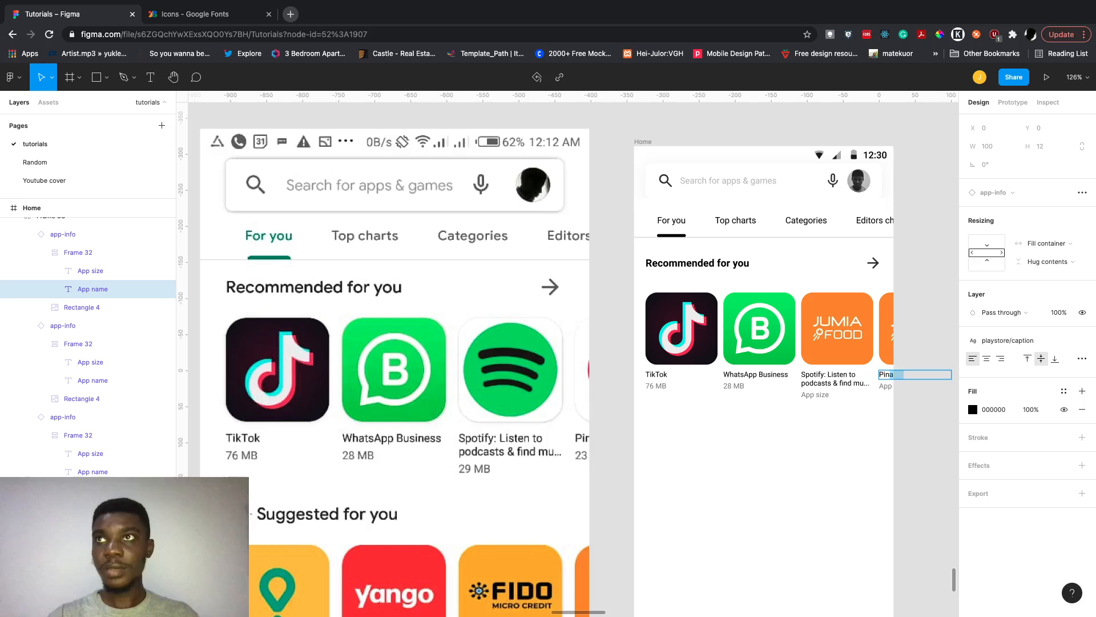
pyautogui.press('BackSpace')
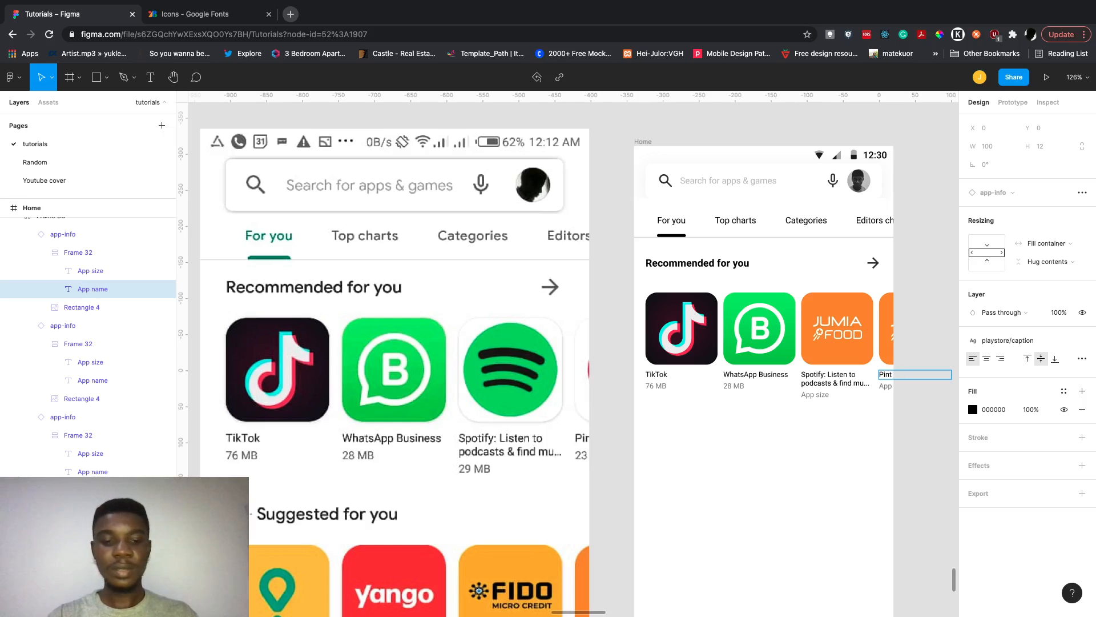
pyautogui.press('Escape')
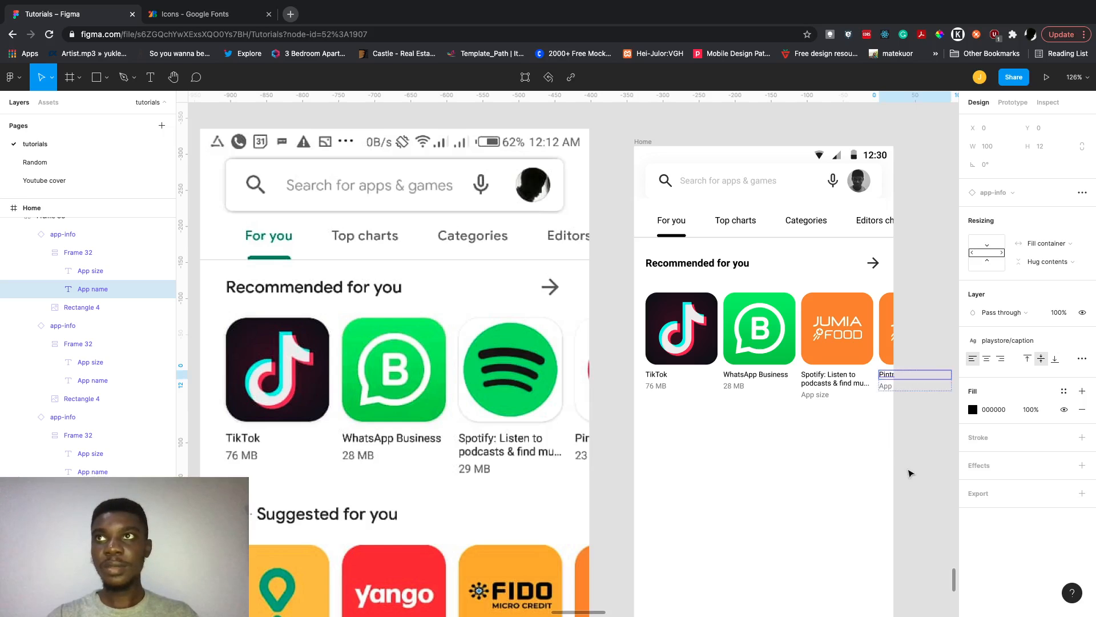
pyautogui.click(910, 472)
# Set the auto layout spacing between the Recommended for you app cards to 10.
pyautogui.click(850, 353)
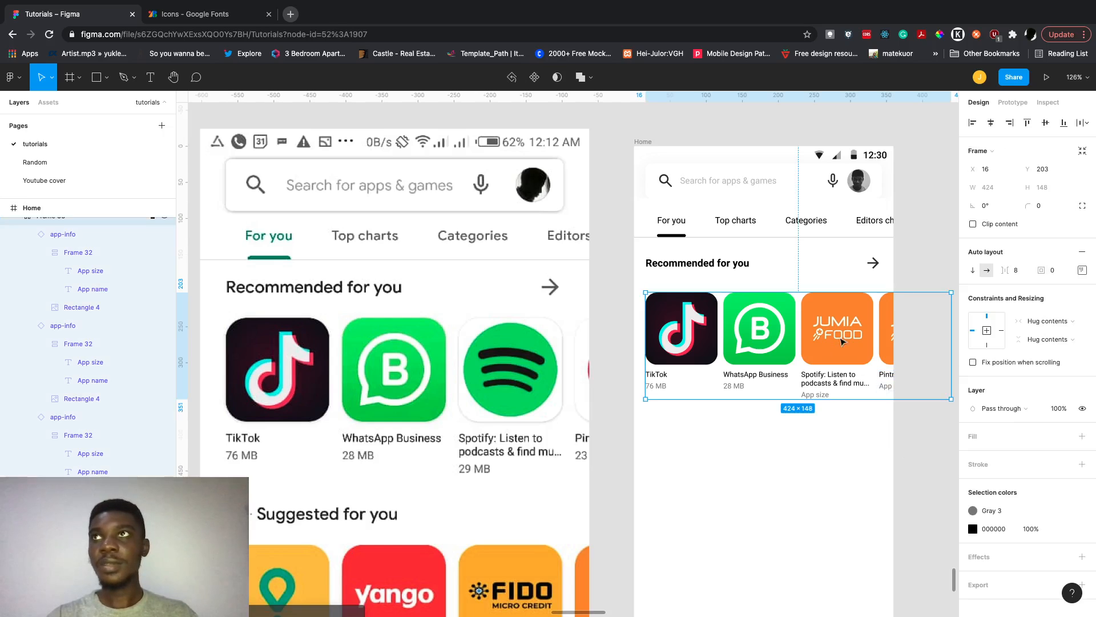
pyautogui.click(1018, 271)
pyautogui.write('12')
pyautogui.press('Return')
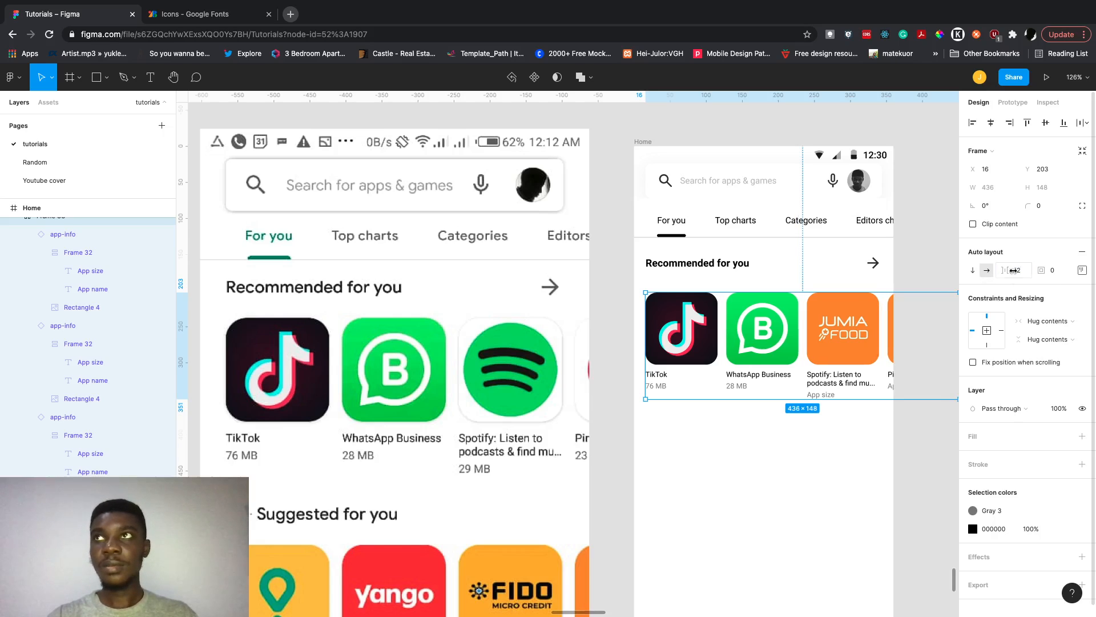
pyautogui.click(1014, 271)
pyautogui.write('10')
pyautogui.press('Return')
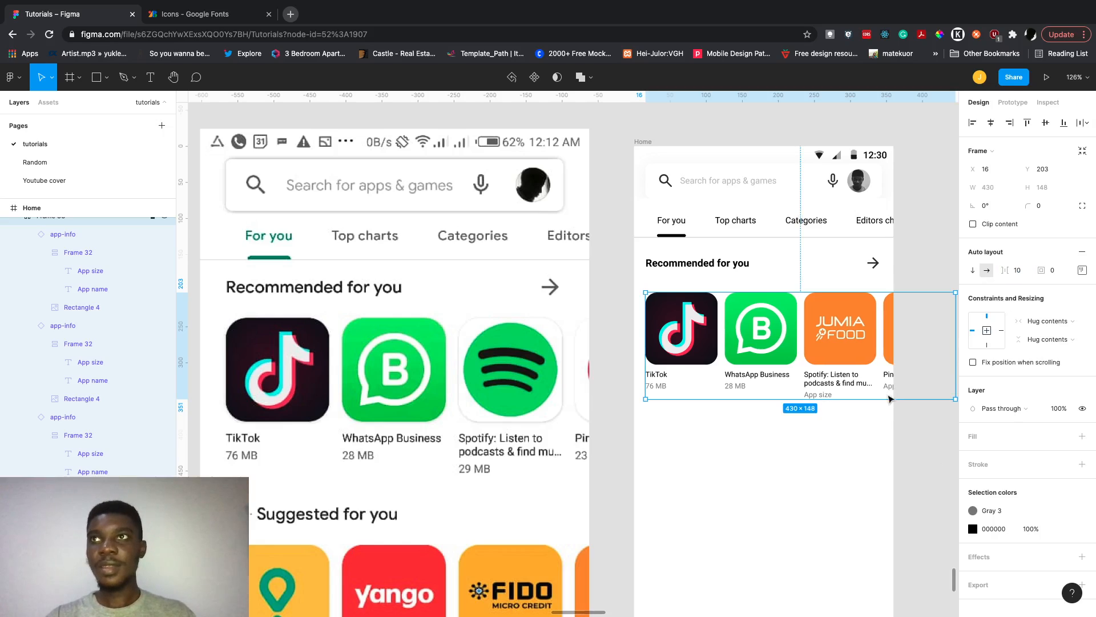
# Replace the fourth card's placeholder app size with a value starting "23".
pyautogui.doubleClick(888, 390)
pyautogui.doubleClick(888, 388)
pyautogui.doubleClick(887, 388)
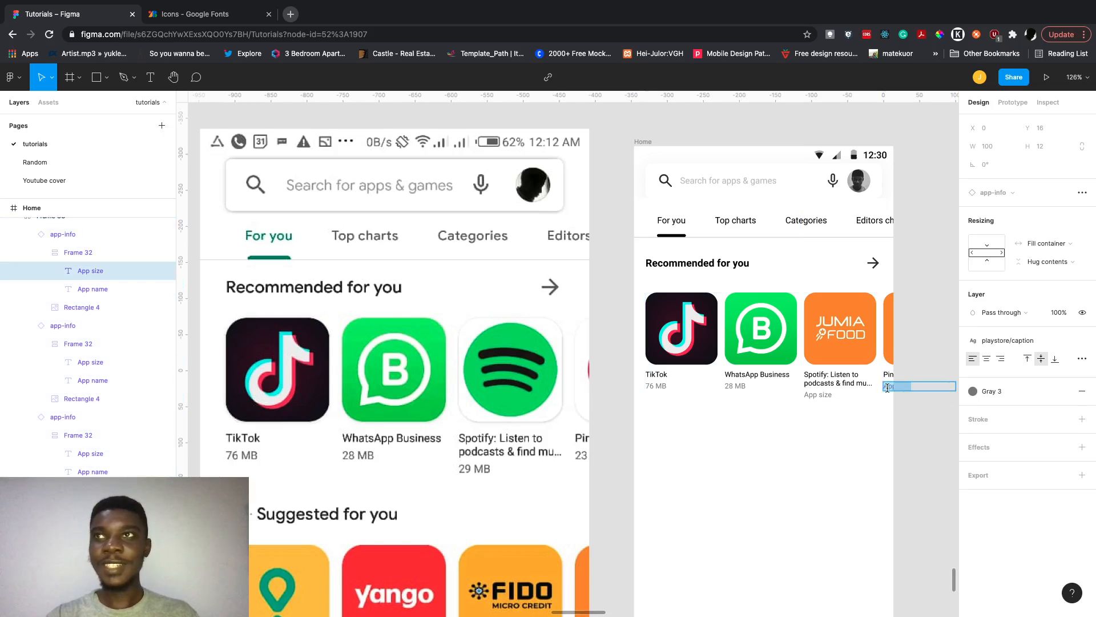
pyautogui.write('2')
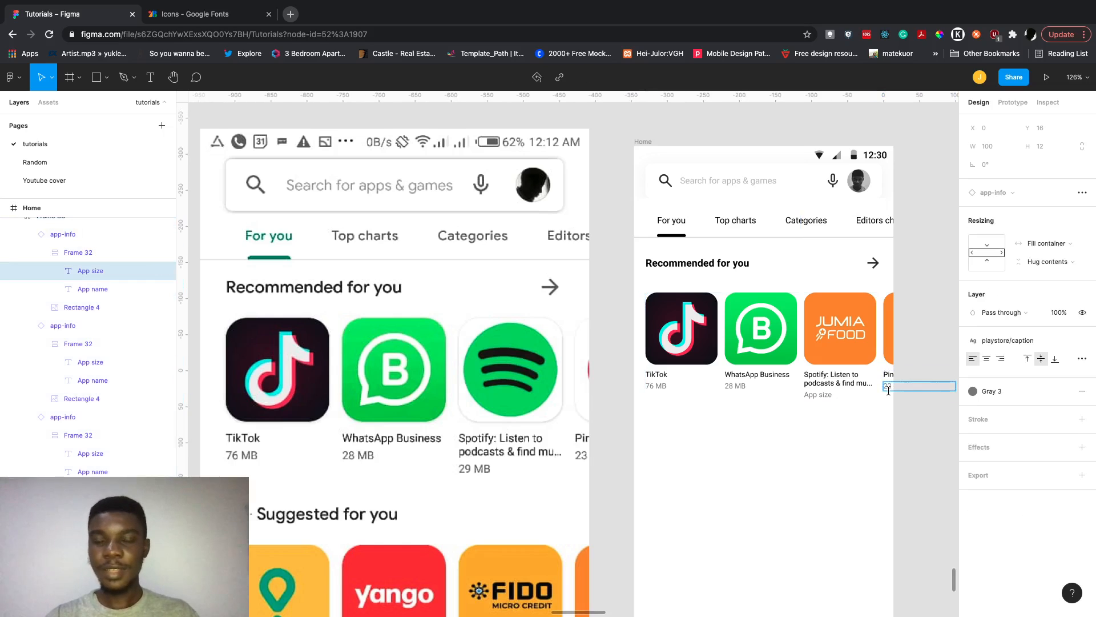
pyautogui.write('3')
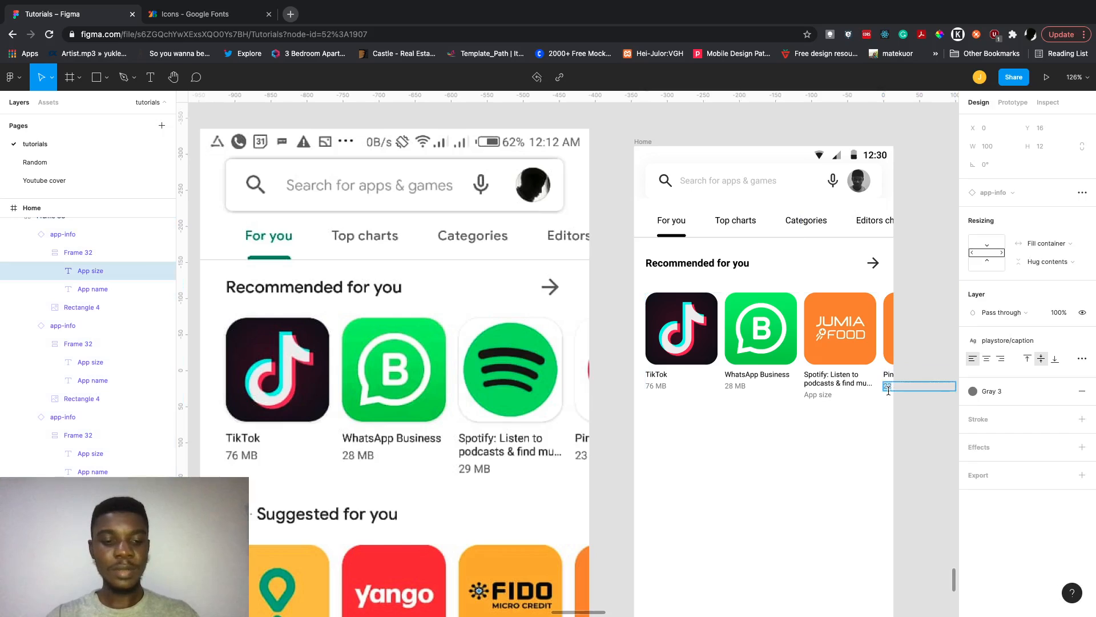
pyautogui.click(898, 460)
# Move the app card row up to Y 190, leaving a 16 px gap below the Recommended for you title.
pyautogui.hscroll(1, 904, 468)
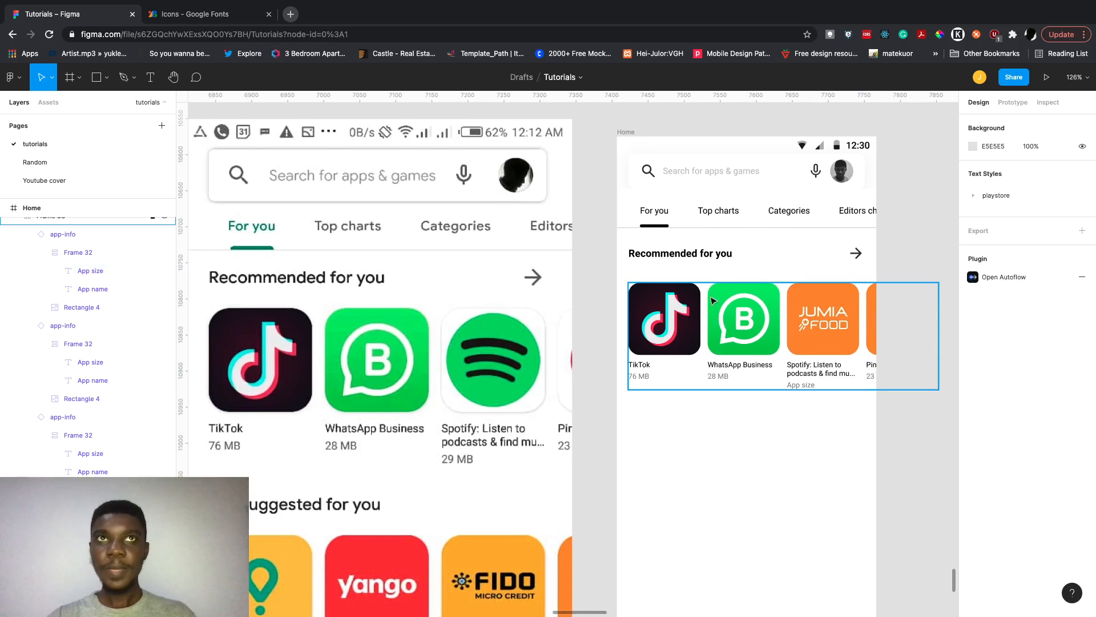
pyautogui.click(726, 284)
pyautogui.hscroll(-2, 743, 286)
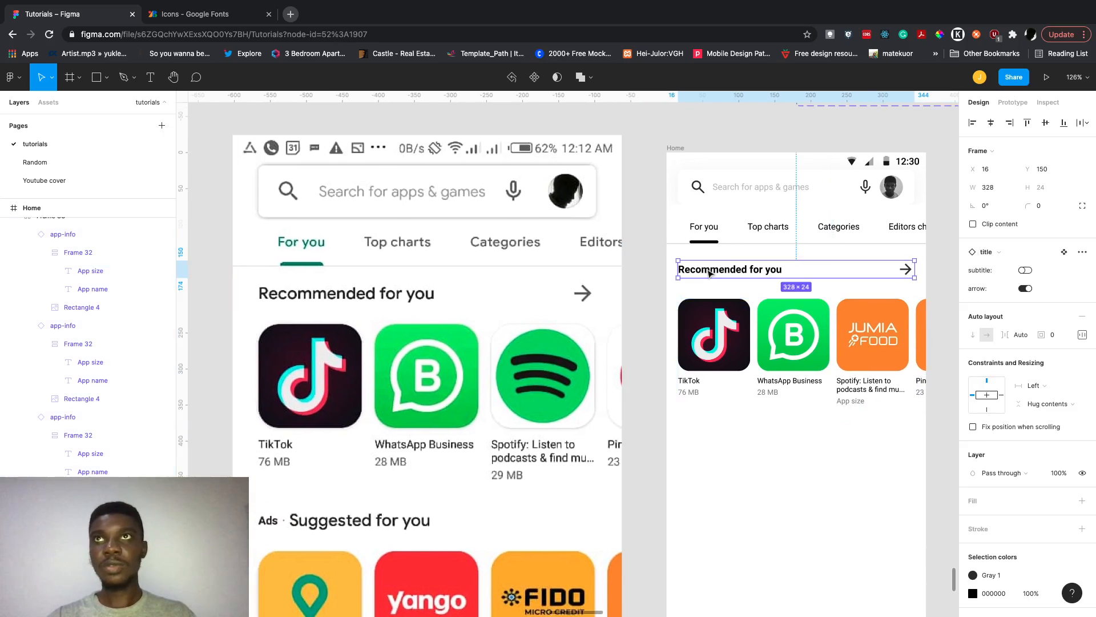
pyautogui.moveTo(735, 333); pyautogui.dragTo(736, 326)
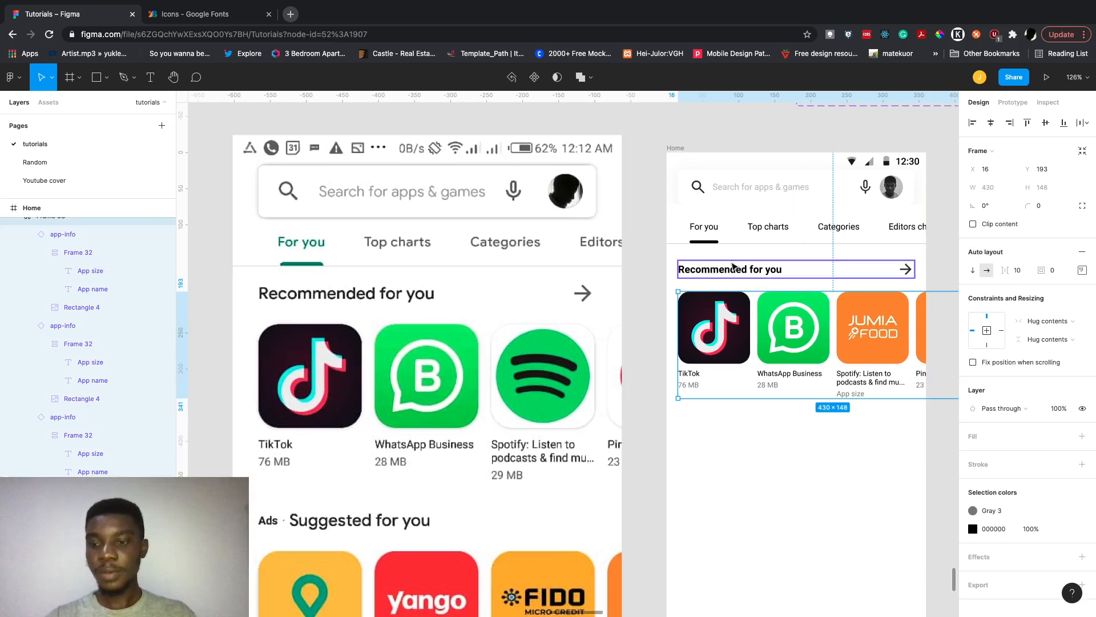
pyautogui.press('Up')
pyautogui.press('Up')
pyautogui.press('Up')
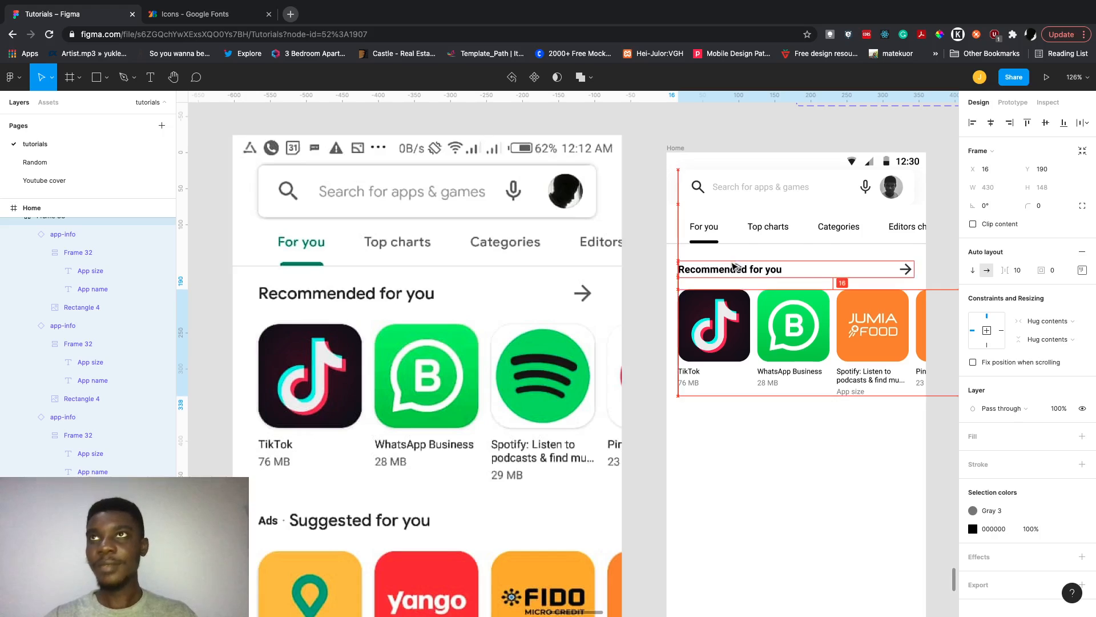
pyautogui.click(712, 455)
# Duplicate the Recommended for you title below the app card row, at X 16, Y 360.
pyautogui.scroll(-1, 713, 458)
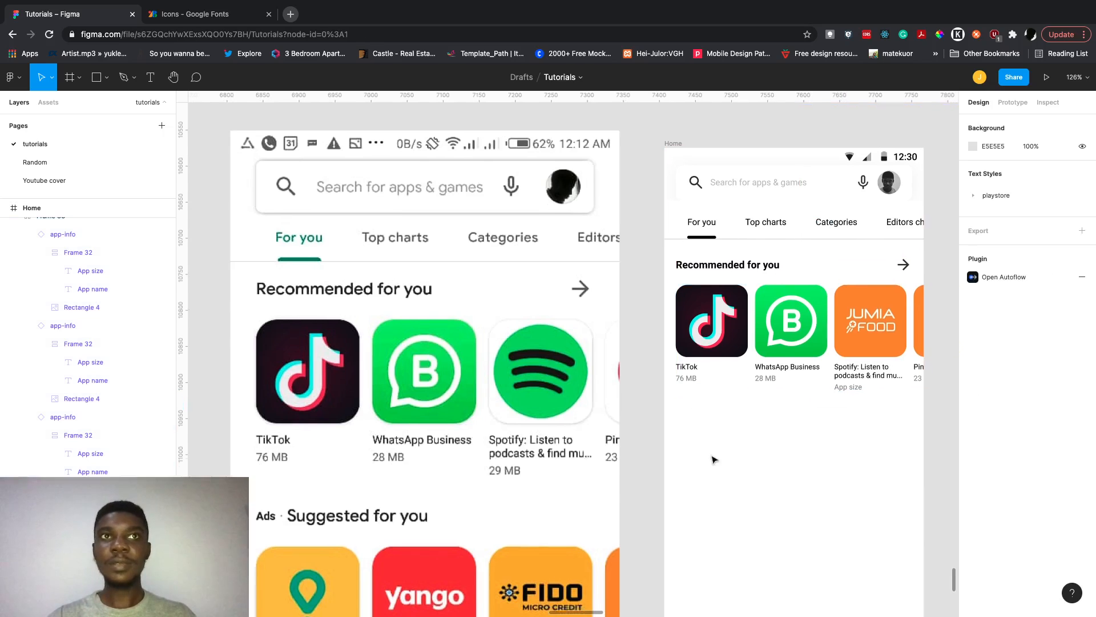
pyautogui.scroll(-2, 712, 459)
pyautogui.click(707, 242)
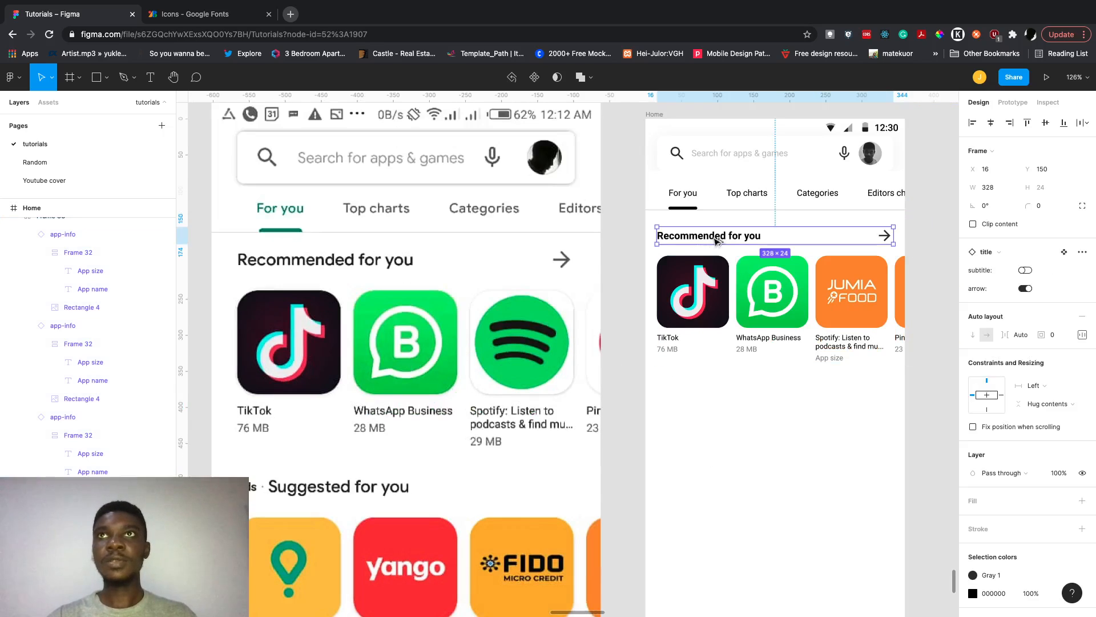
pyautogui.keyDown('alt'); pyautogui.moveTo(715, 238); pyautogui.dragTo(706, 389); pyautogui.keyUp('alt')
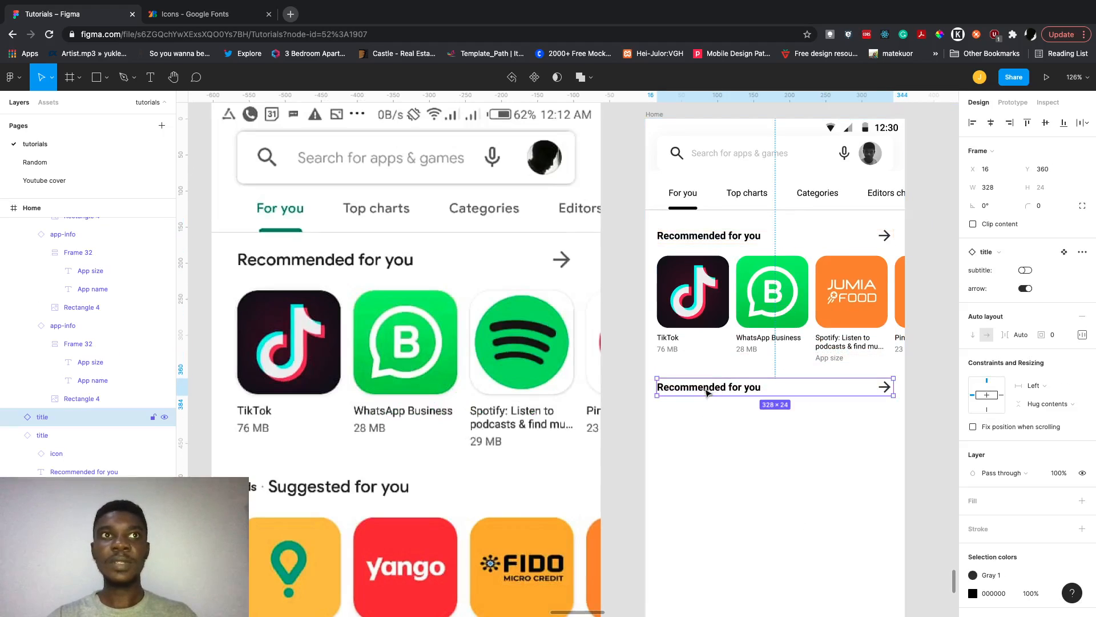
# Switch the copied title to the "Ads • Suggested for you" variant by turning its arrow property off, with subtitle off.
pyautogui.click(1025, 271)
pyautogui.click(1025, 270)
pyautogui.click(1025, 288)
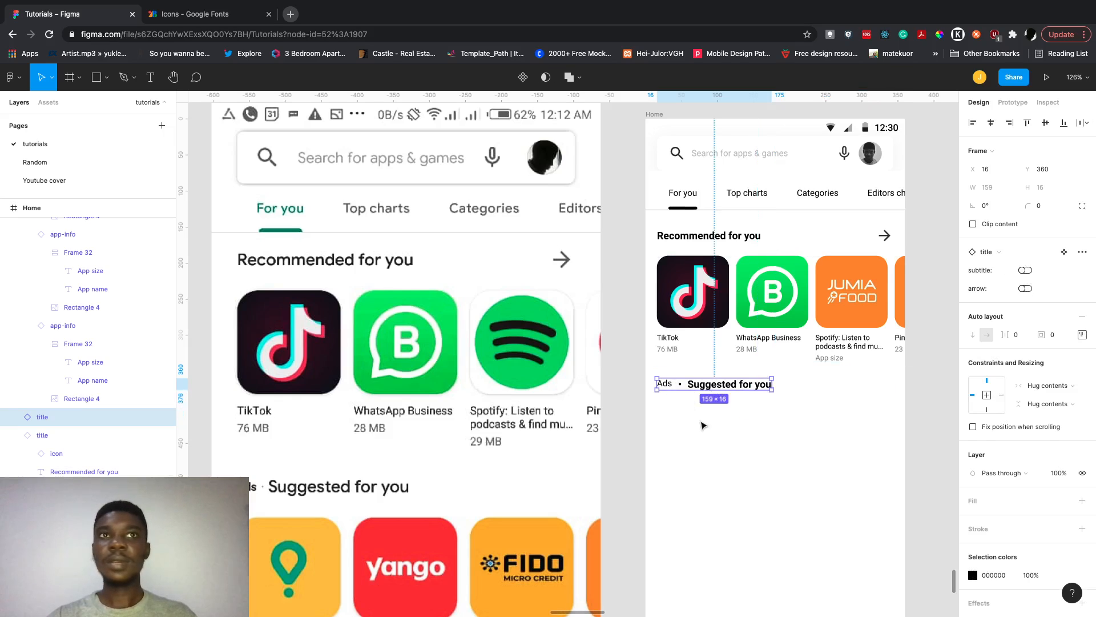
pyautogui.click(713, 445)
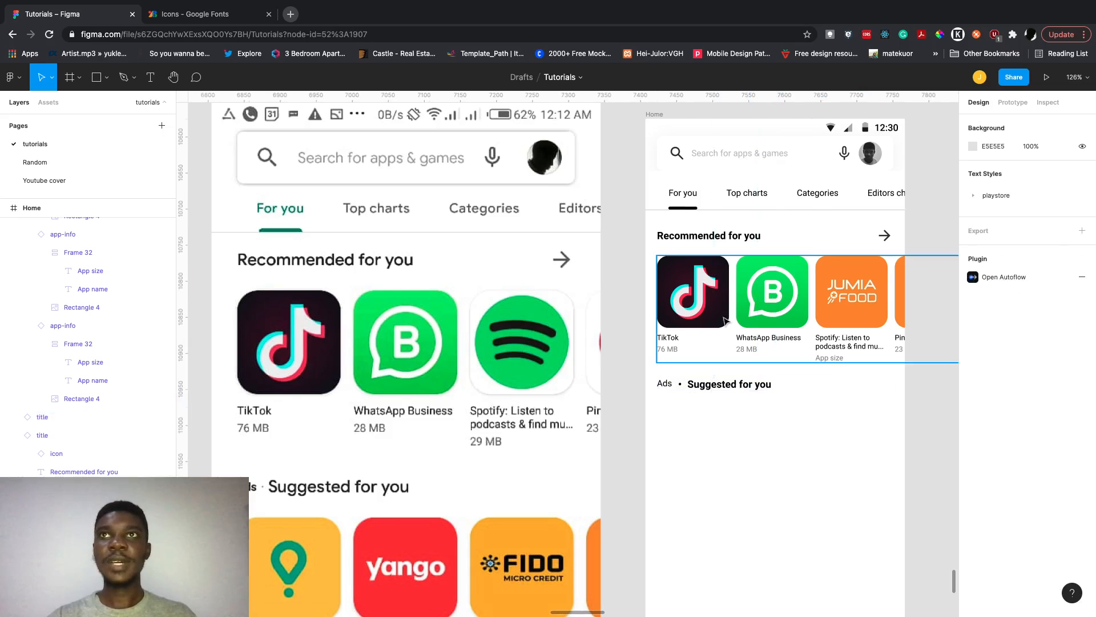
# Duplicate the app card row below the Suggested for you title, at X 16, Y 413.
pyautogui.click(725, 321)
pyautogui.hscroll(2, 725, 321)
pyautogui.moveTo(725, 321); pyautogui.dragTo(730, 484)
pyautogui.scroll(-2, 728, 482)
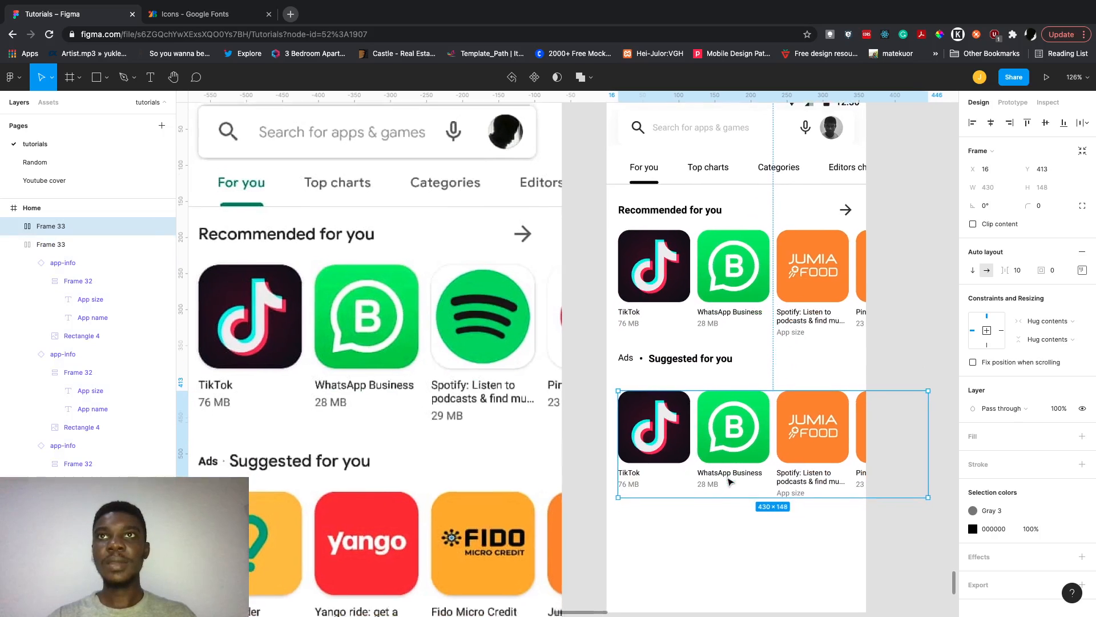
pyautogui.click(682, 297)
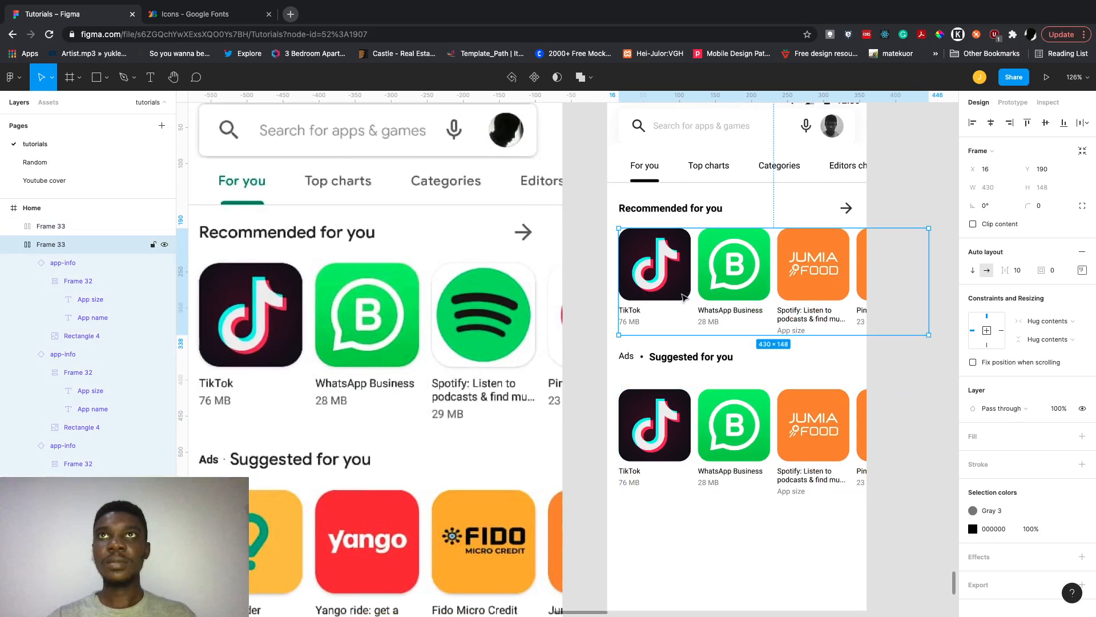
# Wrap the Recommended for you title and its app row in an auto layout, and do the same for the Suggested for you title and row.
pyautogui.keyDown('shift'); pyautogui.click(663, 214); pyautogui.keyUp('shift')
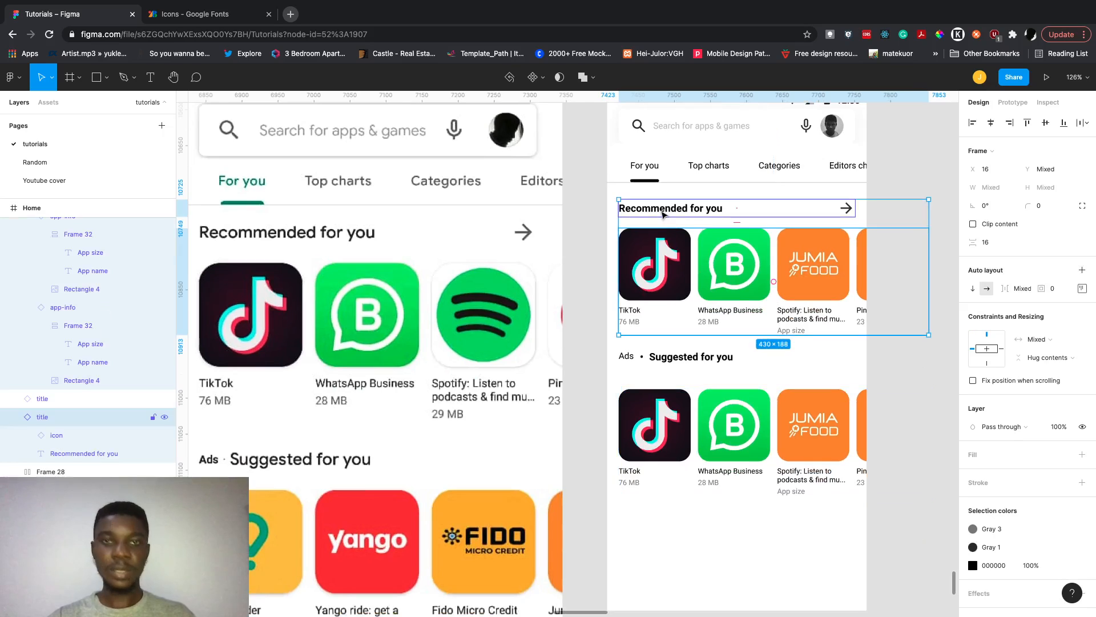
pyautogui.hotkey('shift', 'a')
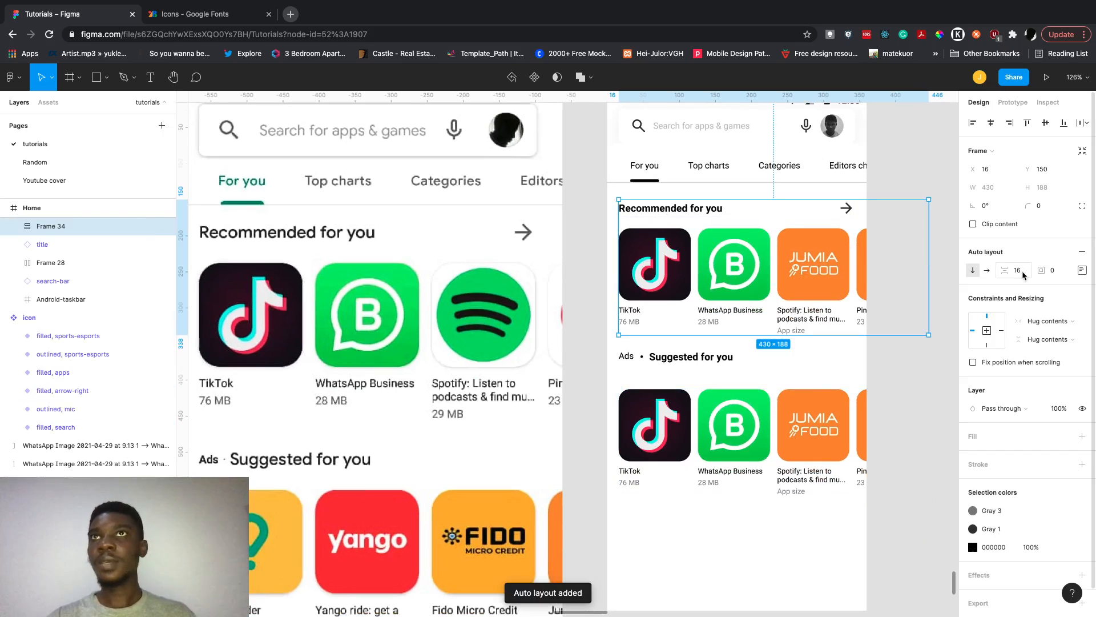
pyautogui.click(701, 364)
pyautogui.keyDown('shift'); pyautogui.click(710, 415); pyautogui.keyUp('shift')
pyautogui.hotkey('shift', 'a')
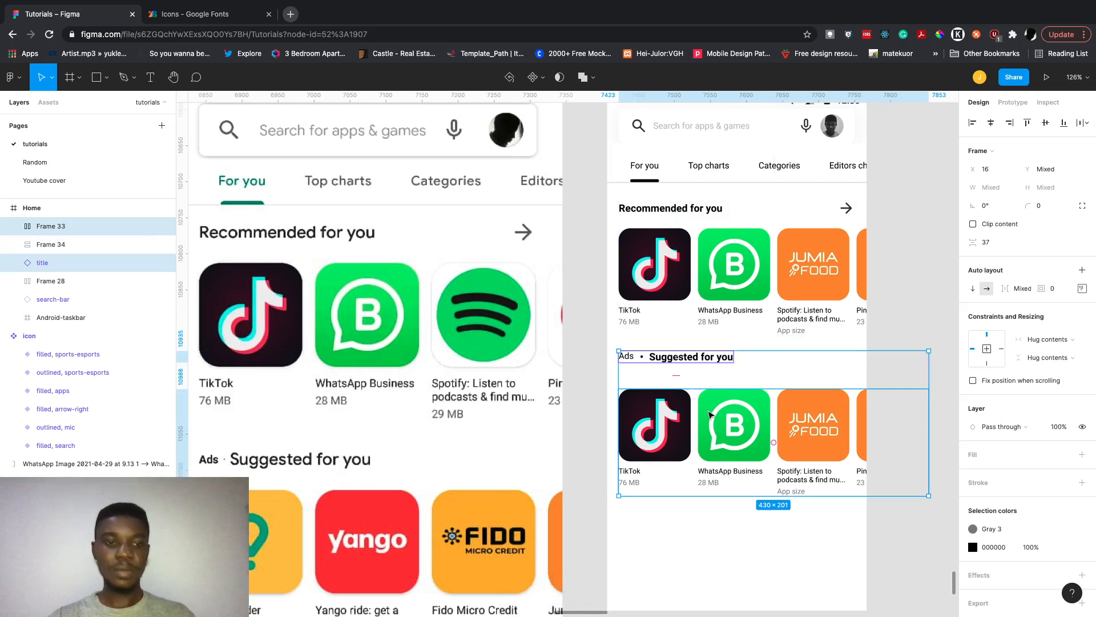
# Set the spacing between items in the Suggested for you auto layout to 16.
pyautogui.click(1016, 268)
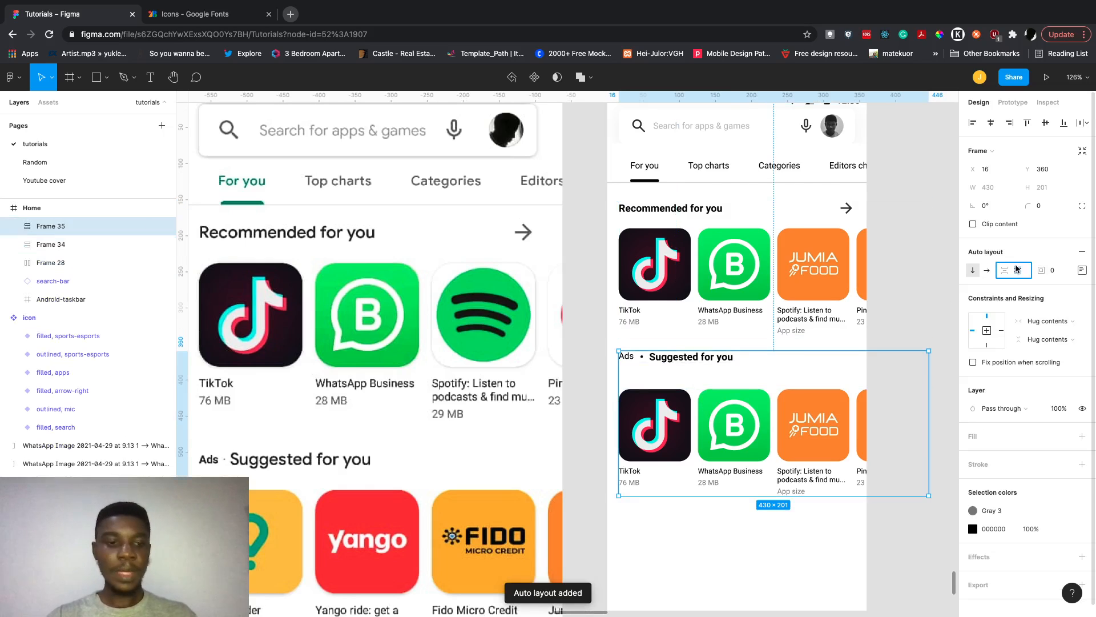
pyautogui.write('16')
pyautogui.press('Return')
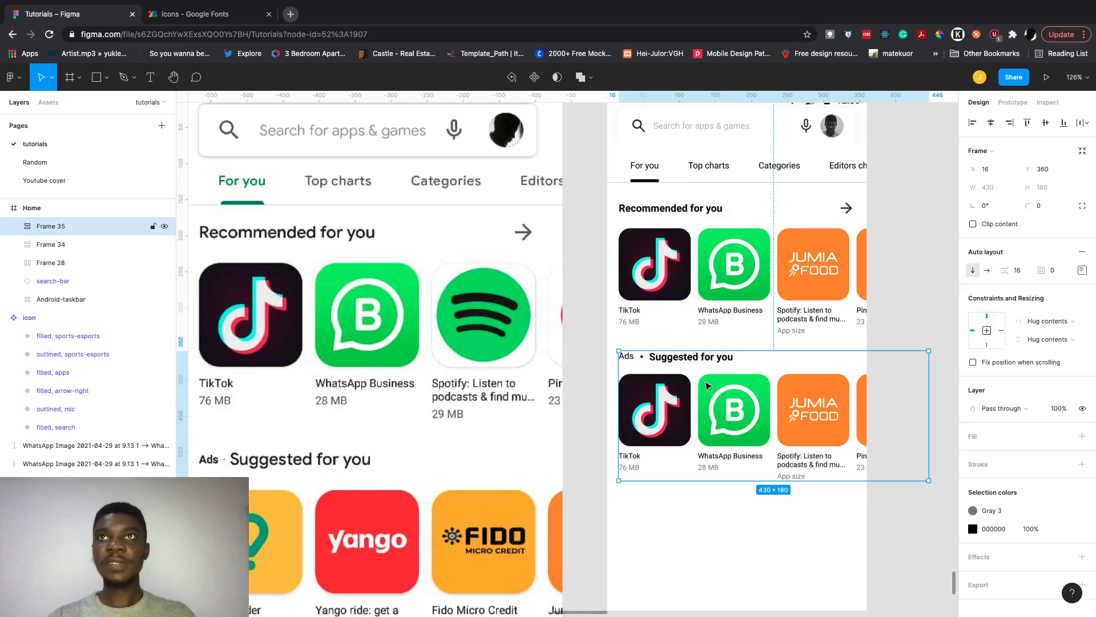
# Move the Suggested for you section vertically below the Recommended section, to about Y 369.
pyautogui.moveTo(707, 386); pyautogui.dragTo(708, 405)
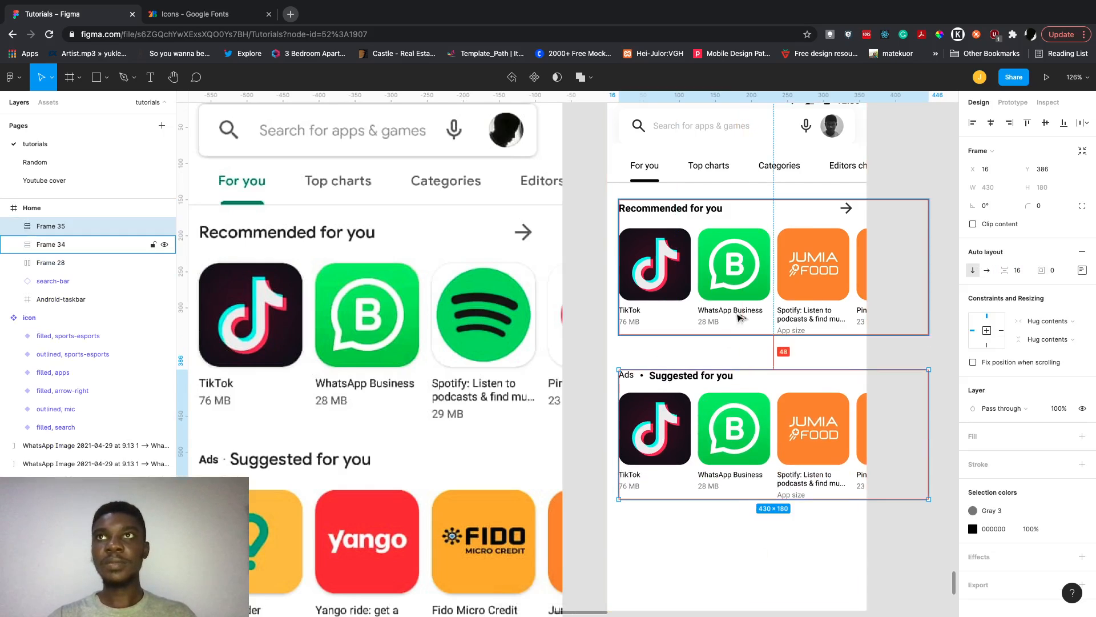
pyautogui.scroll(-2, 742, 423)
pyautogui.hscroll(-2, 742, 423)
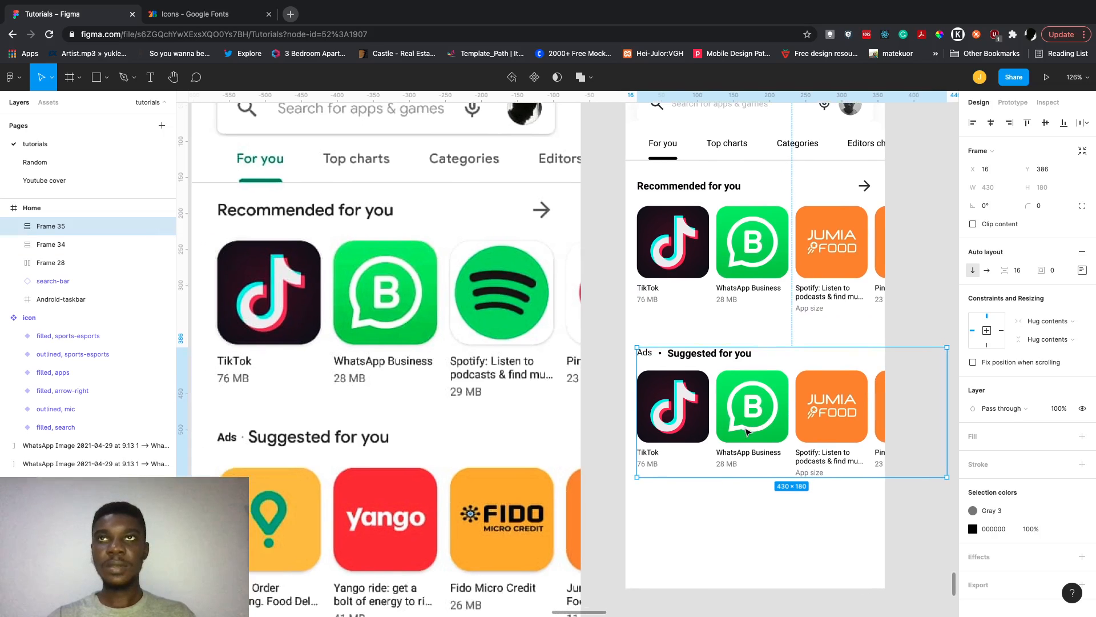
pyautogui.hscroll(-1, 747, 432)
pyautogui.moveTo(746, 432); pyautogui.dragTo(747, 420)
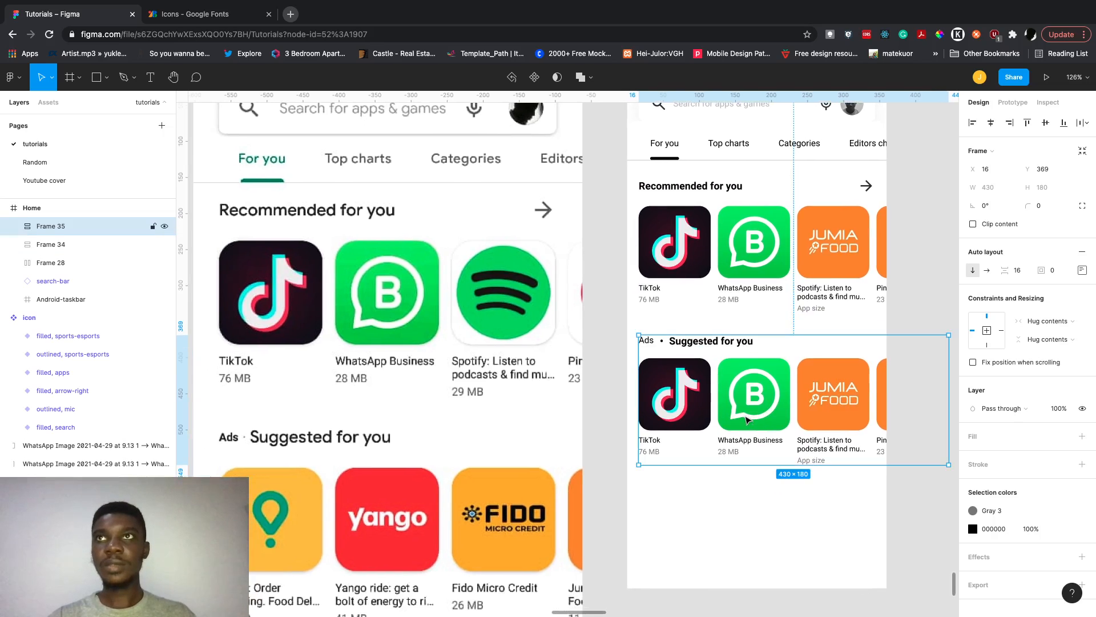
# Replace the first app's name in the Suggested for you row with "Glovo: Order Anything Food".
pyautogui.scroll(-1, 788, 279)
pyautogui.hscroll(-1, 787, 278)
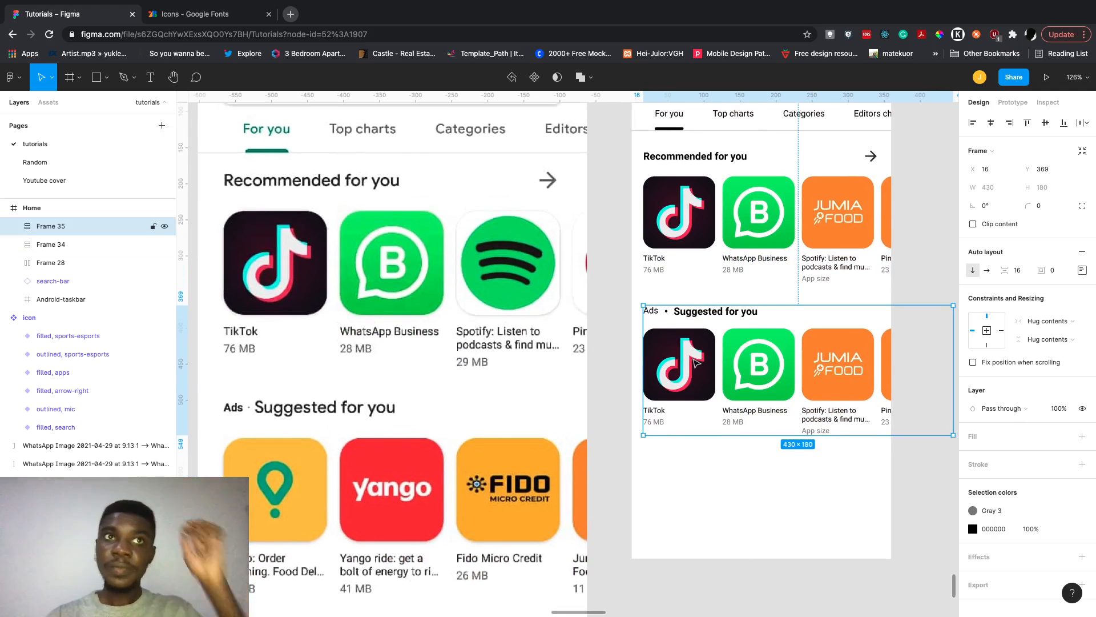
pyautogui.click(664, 414)
pyautogui.doubleClick(658, 412)
pyautogui.doubleClick(657, 411)
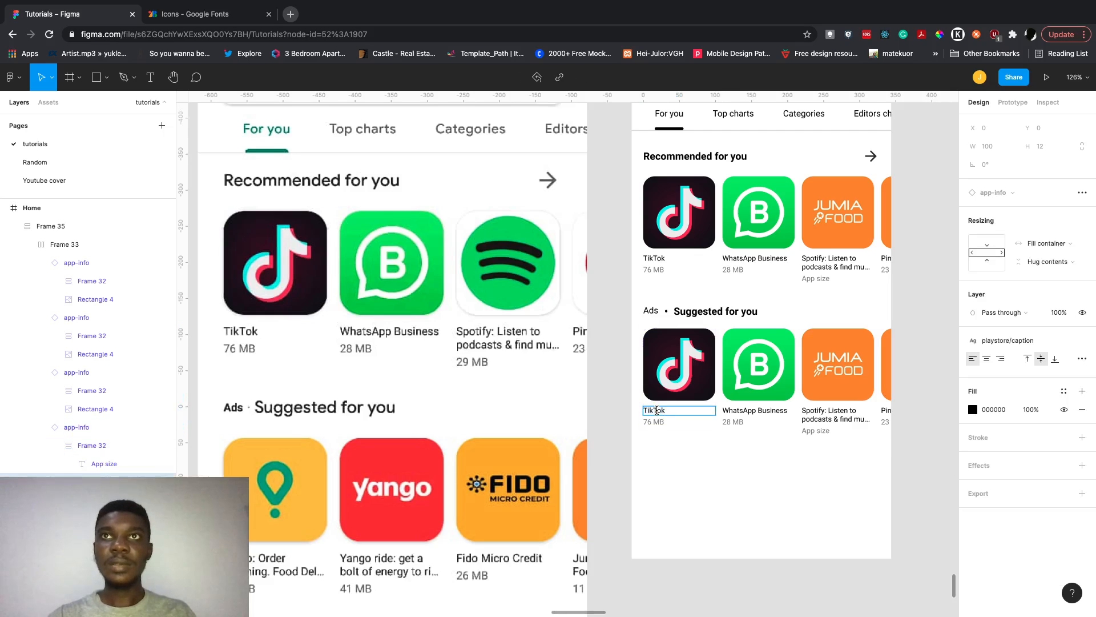
pyautogui.doubleClick(657, 410)
pyautogui.write('G')
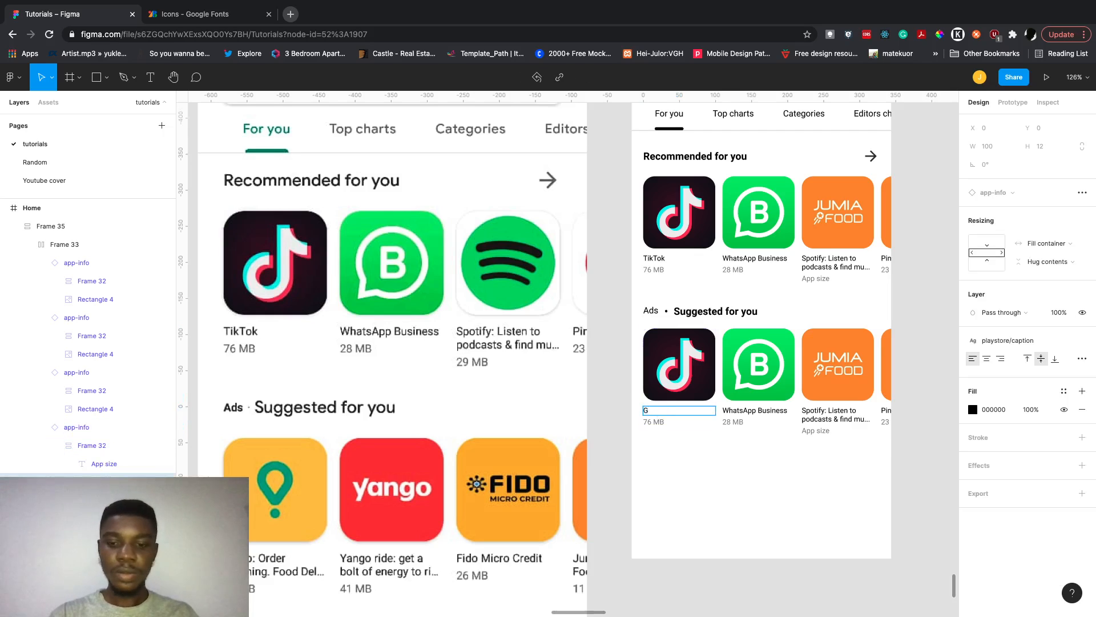
pyautogui.write('lovo: ')
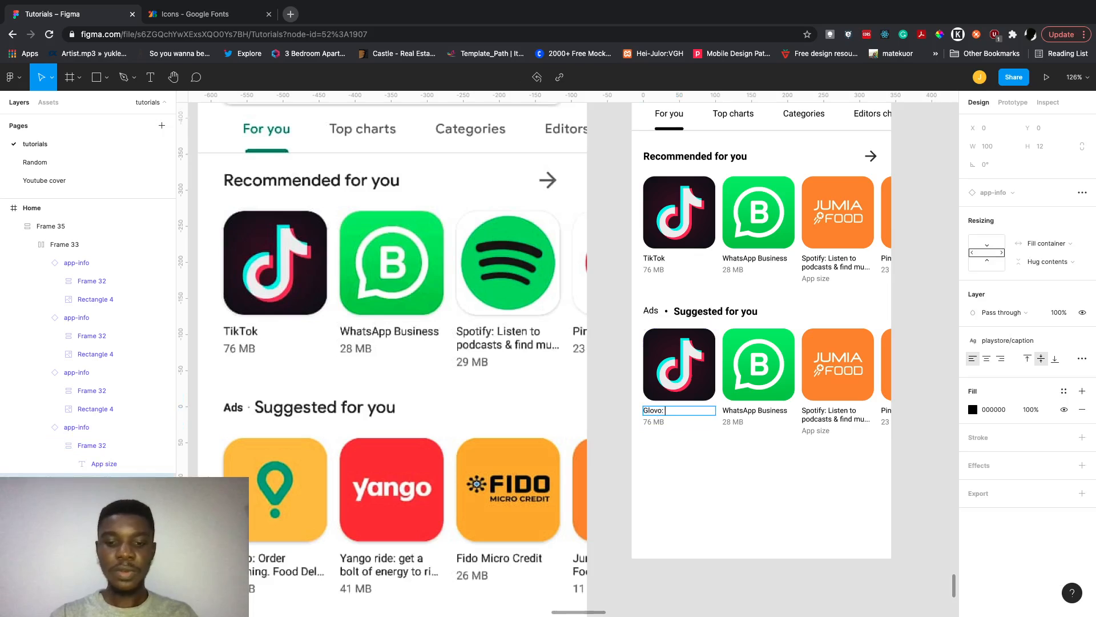
pyautogui.write('Or')
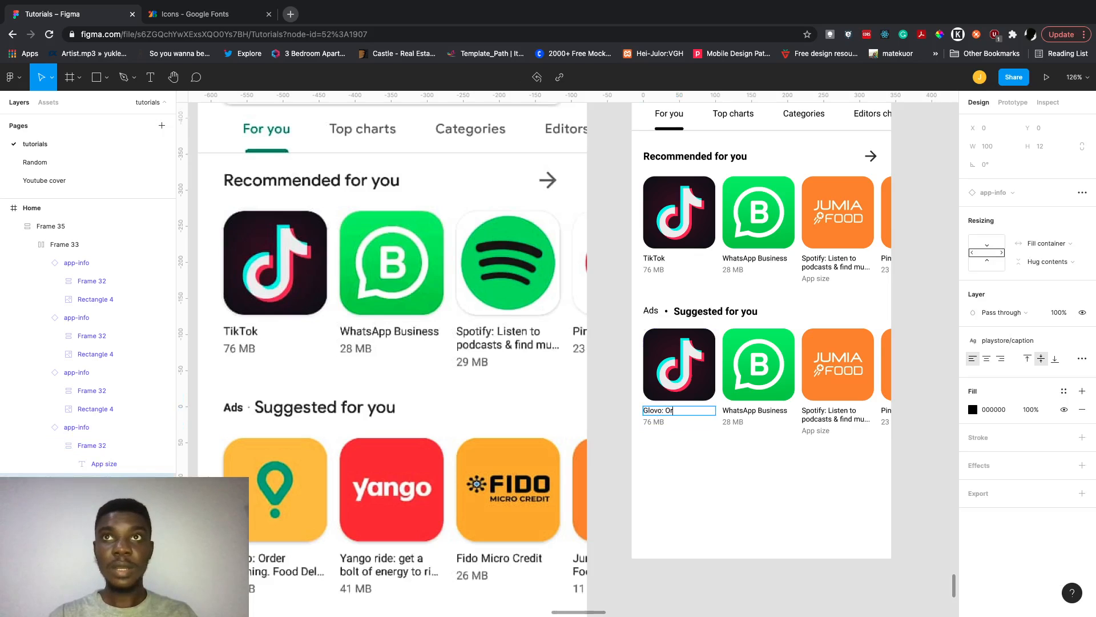
pyautogui.write('der Any')
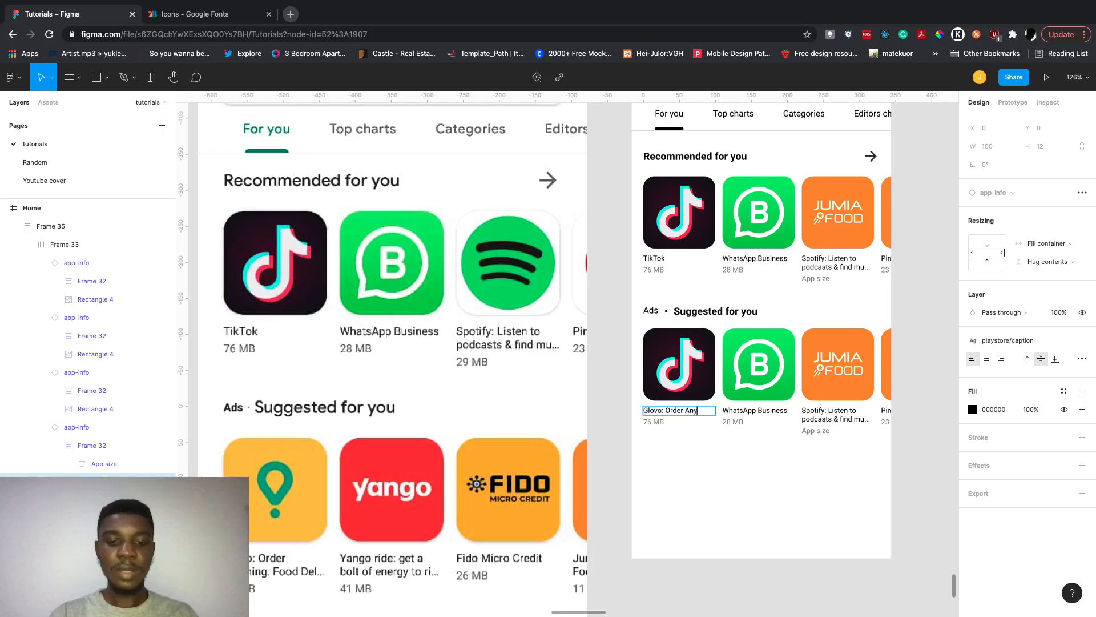
pyautogui.write('thing')
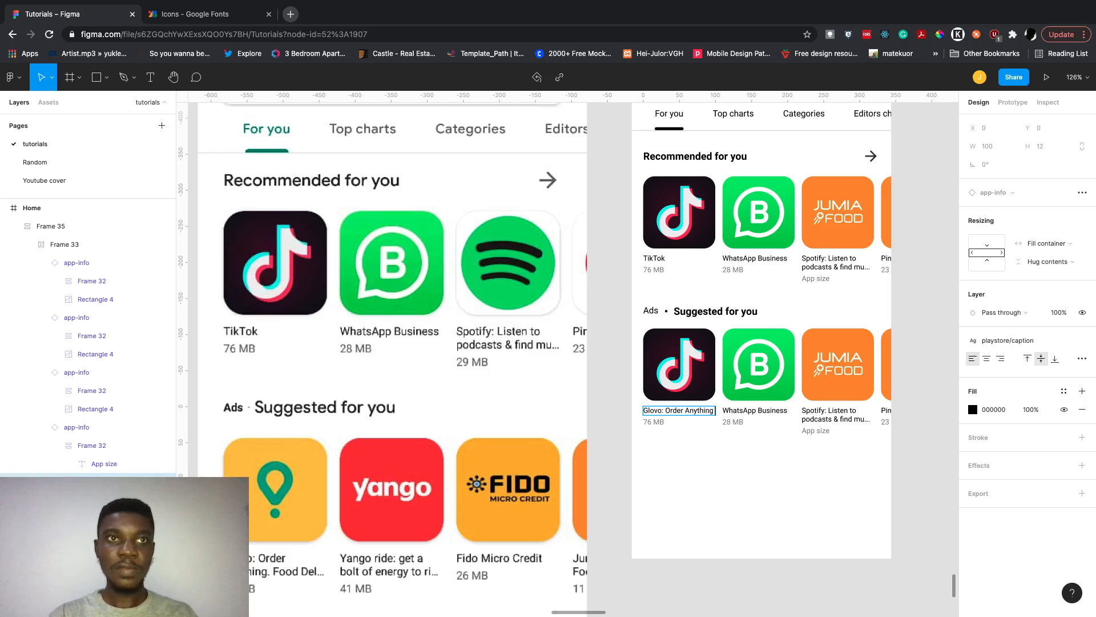
pyautogui.write(' Foo')
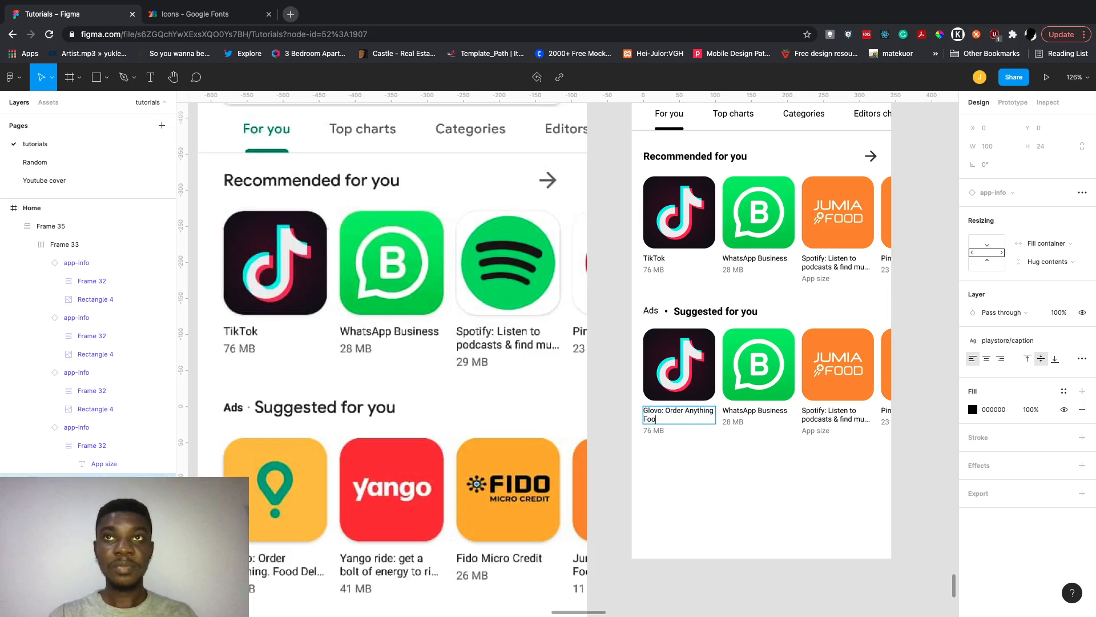
pyautogui.write('d')
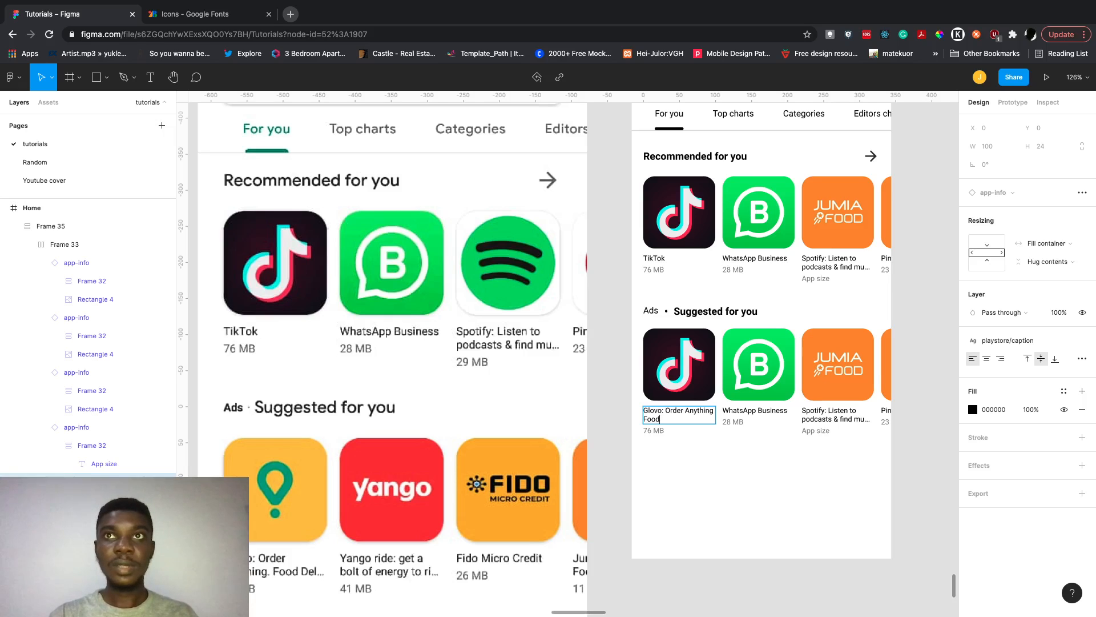
# Add a comma after "Anything" and extend the Glovo app name's ending to "Food Del...".
pyautogui.click(713, 411)
pyautogui.write(',')
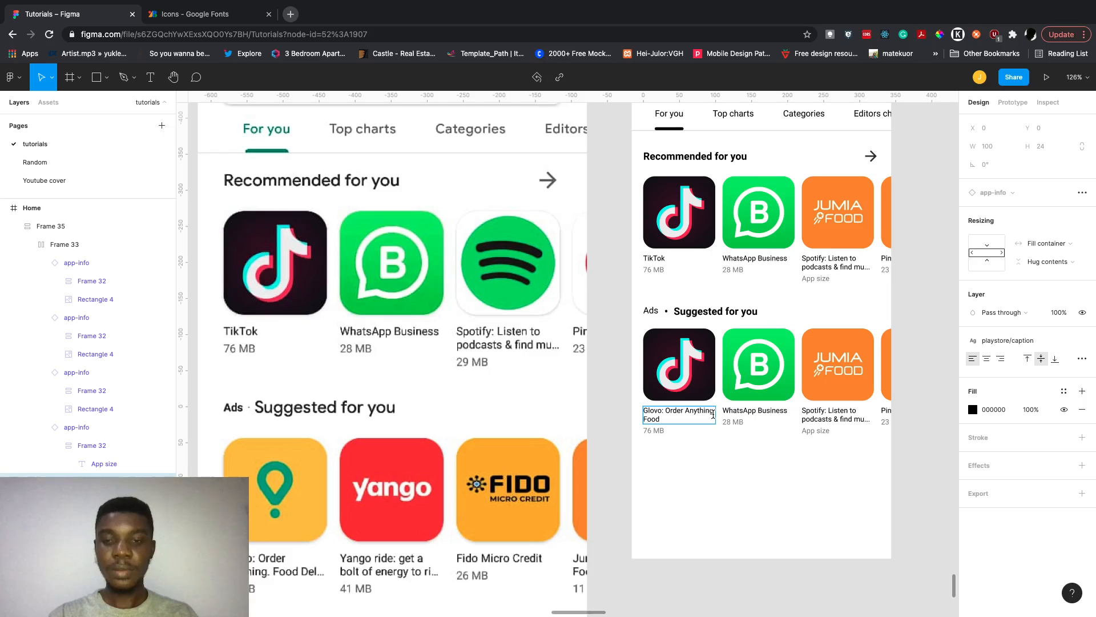
pyautogui.click(674, 418)
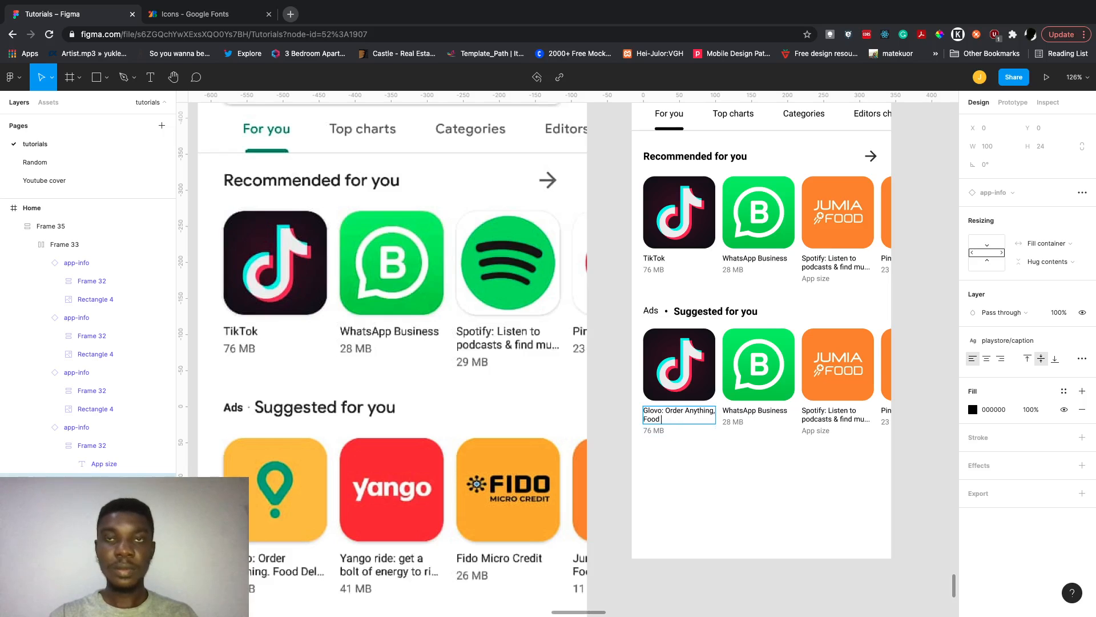
pyautogui.write('De')
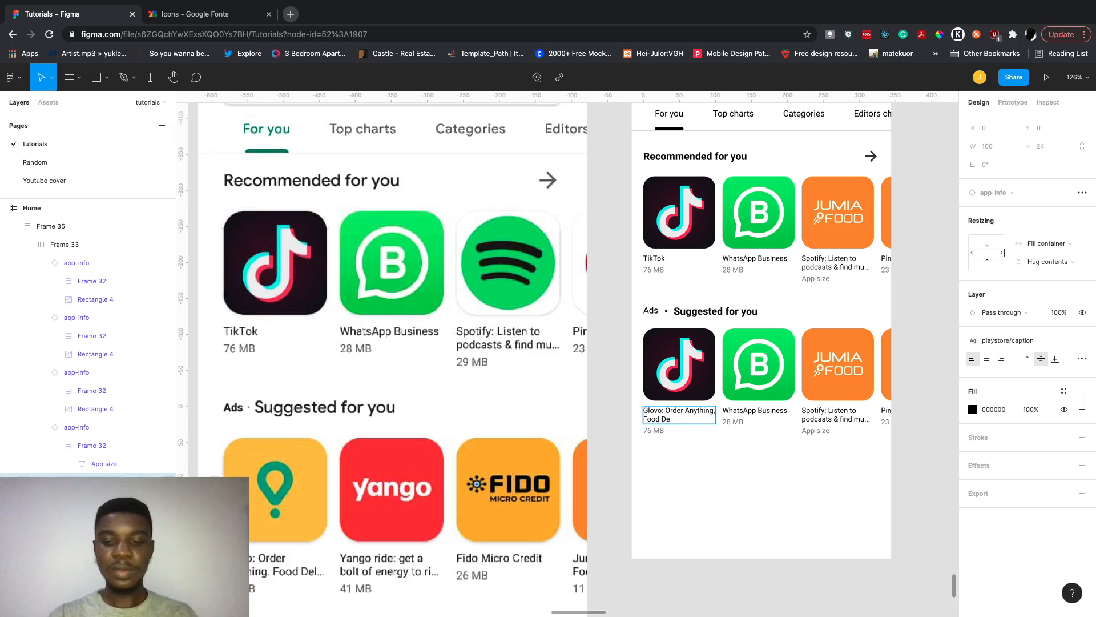
pyautogui.write('l')
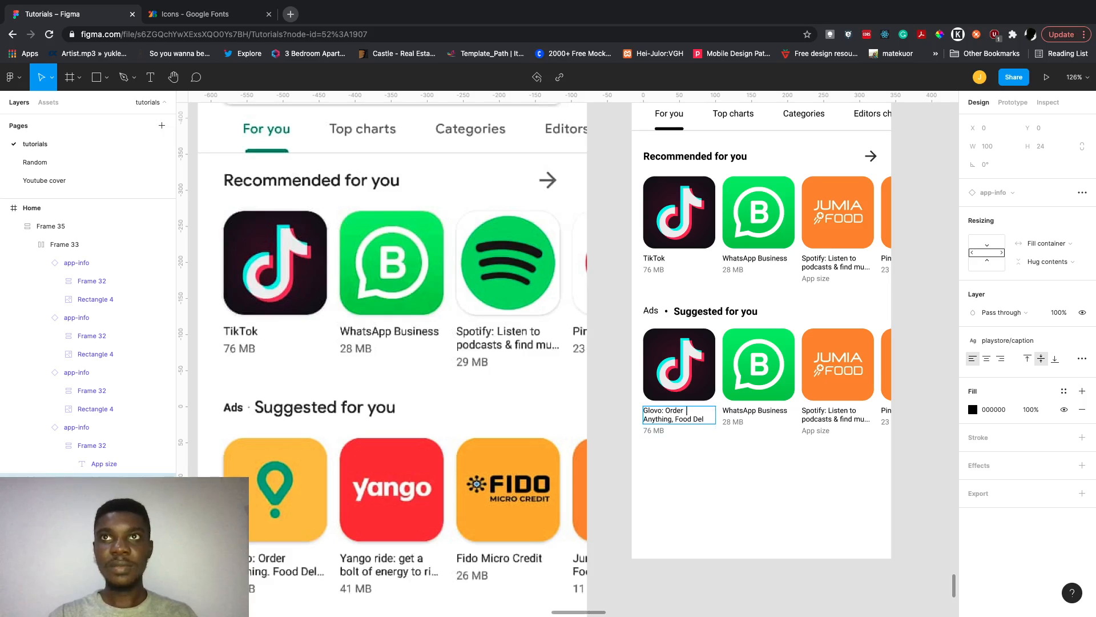
pyautogui.click(710, 418)
pyautogui.write('...')
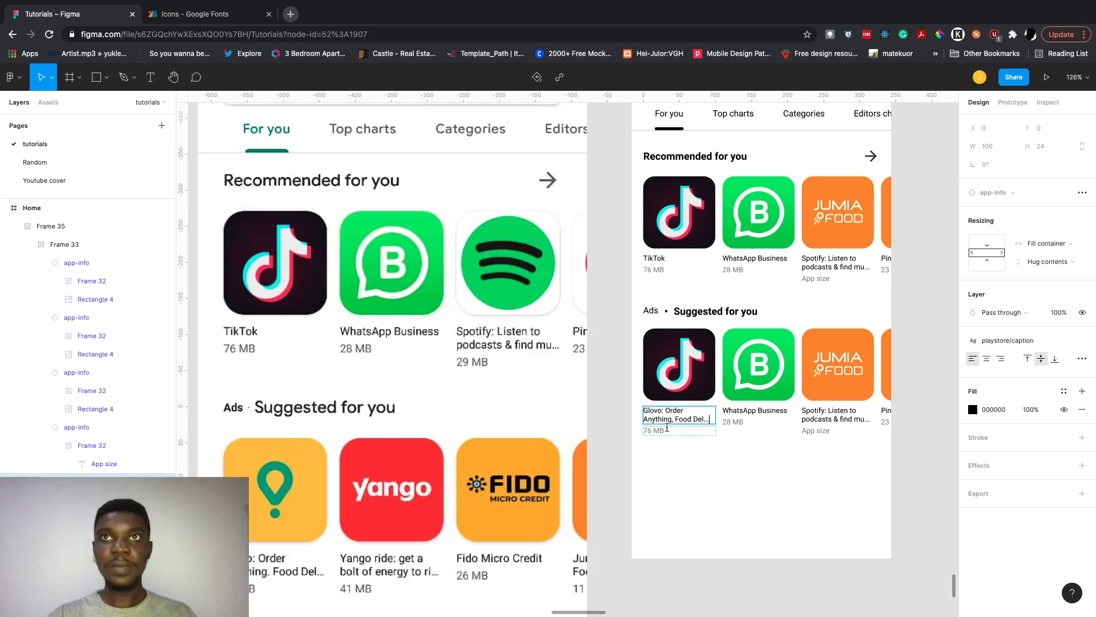
# Change the Glovo app's size label to "15 MB".
pyautogui.tripleClick(653, 432)
pyautogui.click(648, 432)
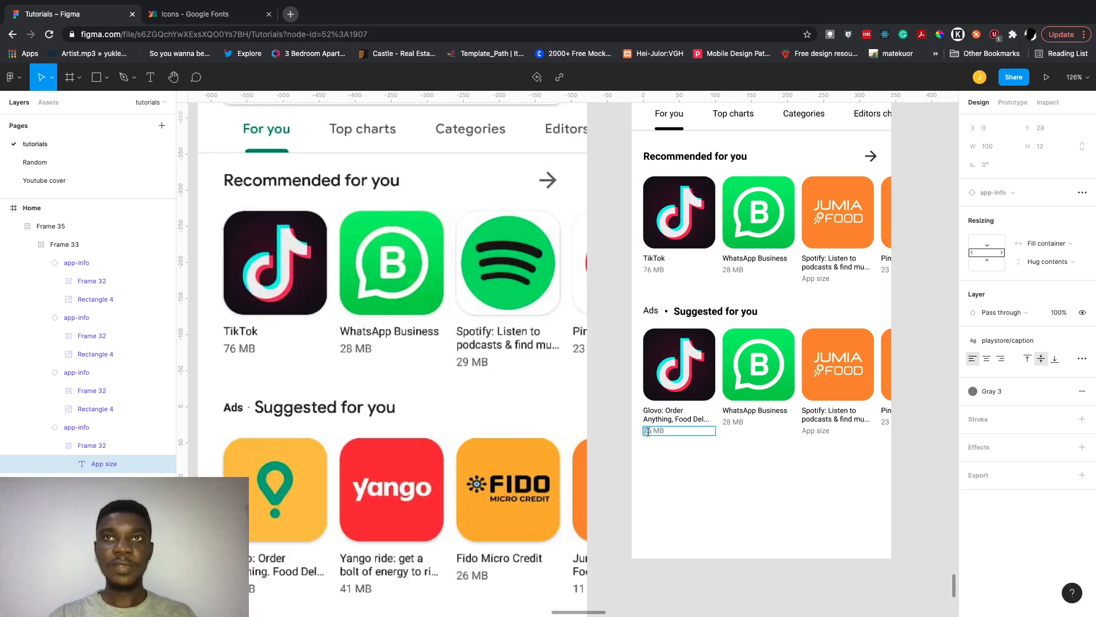
pyautogui.write('15')
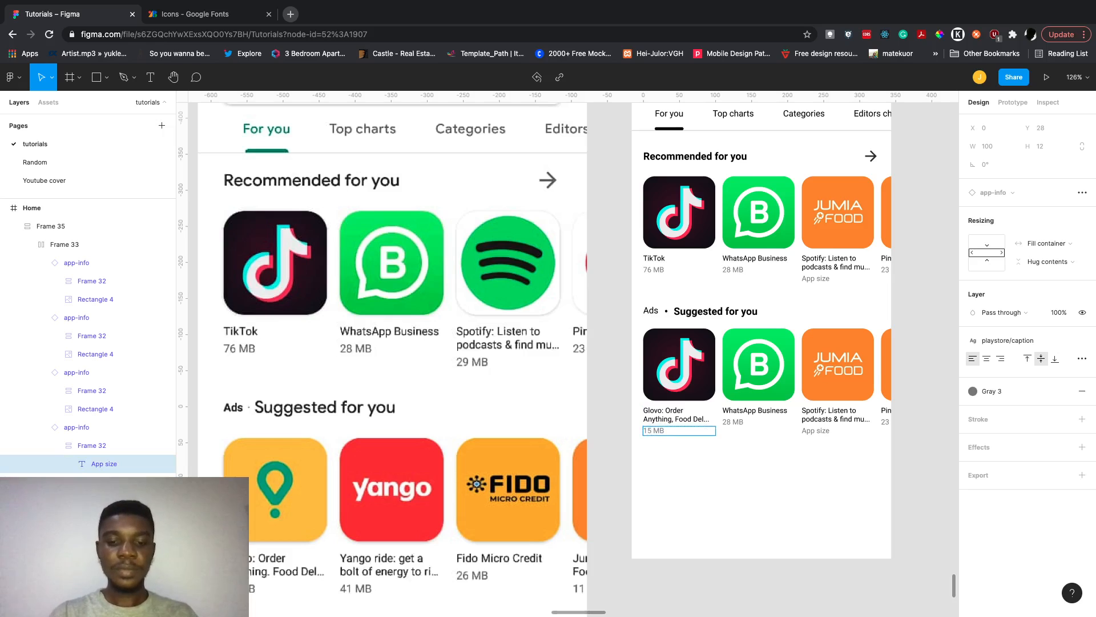
pyautogui.write(' mB')
pyautogui.doubleClick(659, 430)
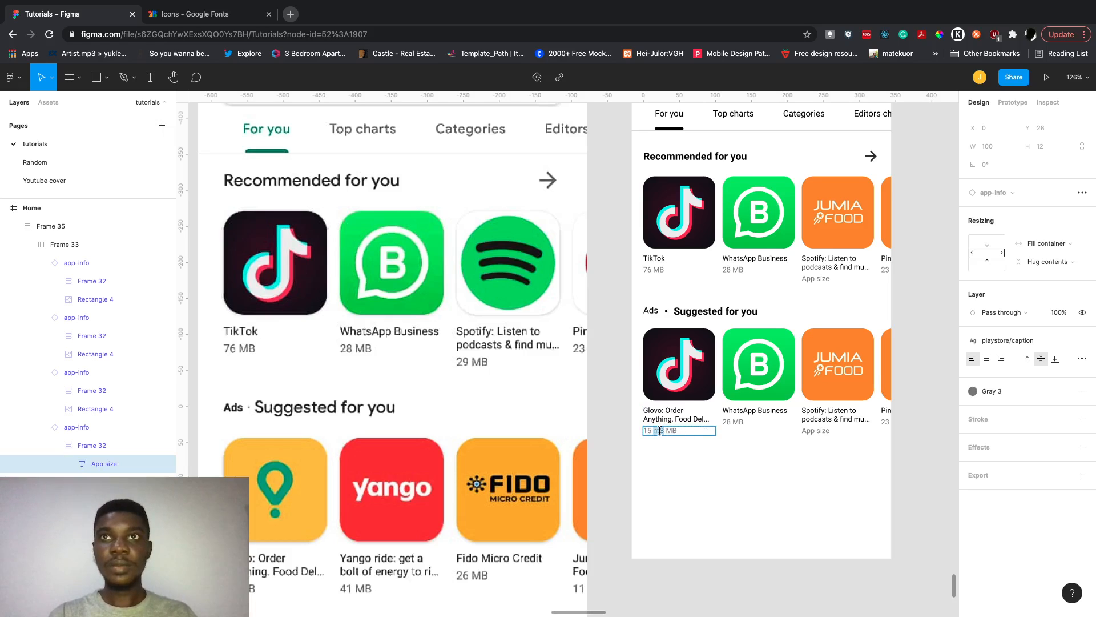
pyautogui.press('BackSpace')
pyautogui.press('BackSpace')
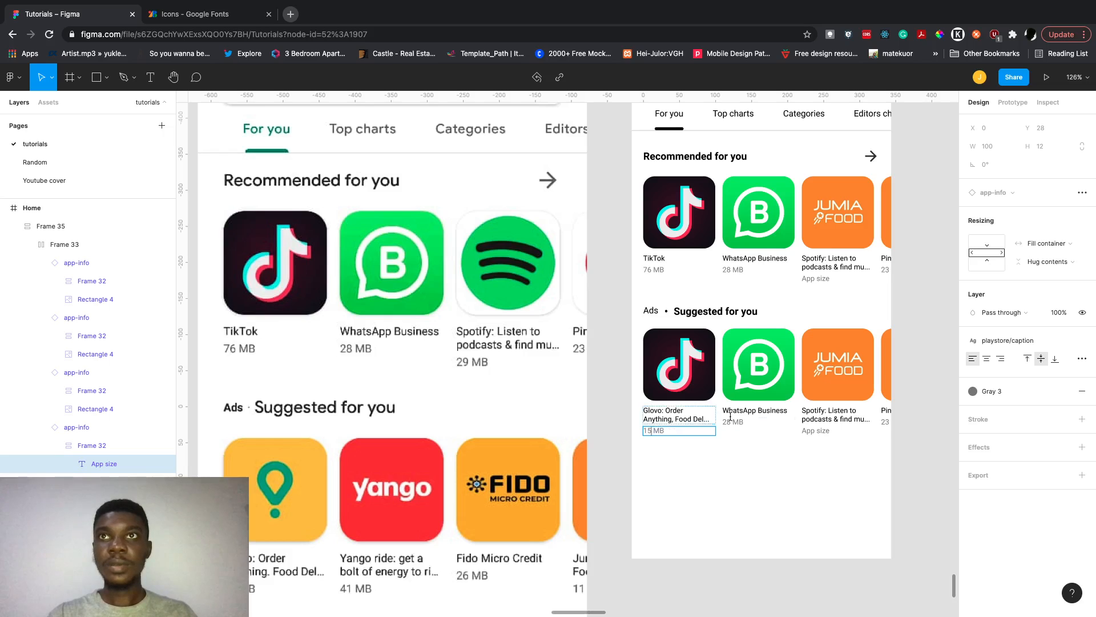
# Replace the second app's name in the Suggested for you row with "Yango ride: get a bolt of energy to ri...", keeping "bolt" on the second line.
pyautogui.tripleClick(736, 412)
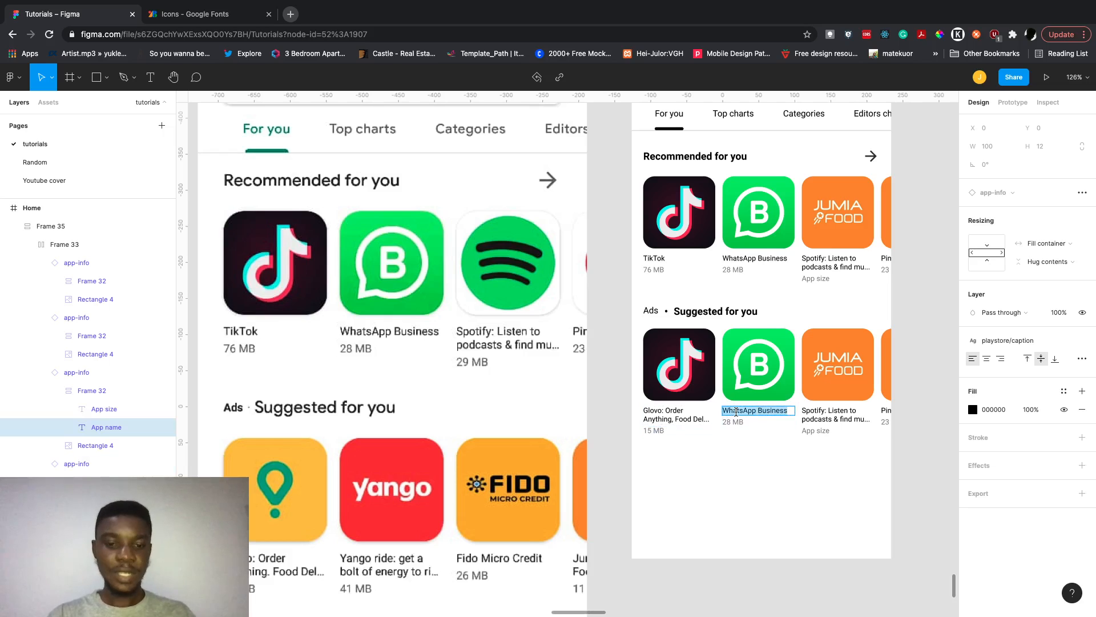
pyautogui.write('Yango')
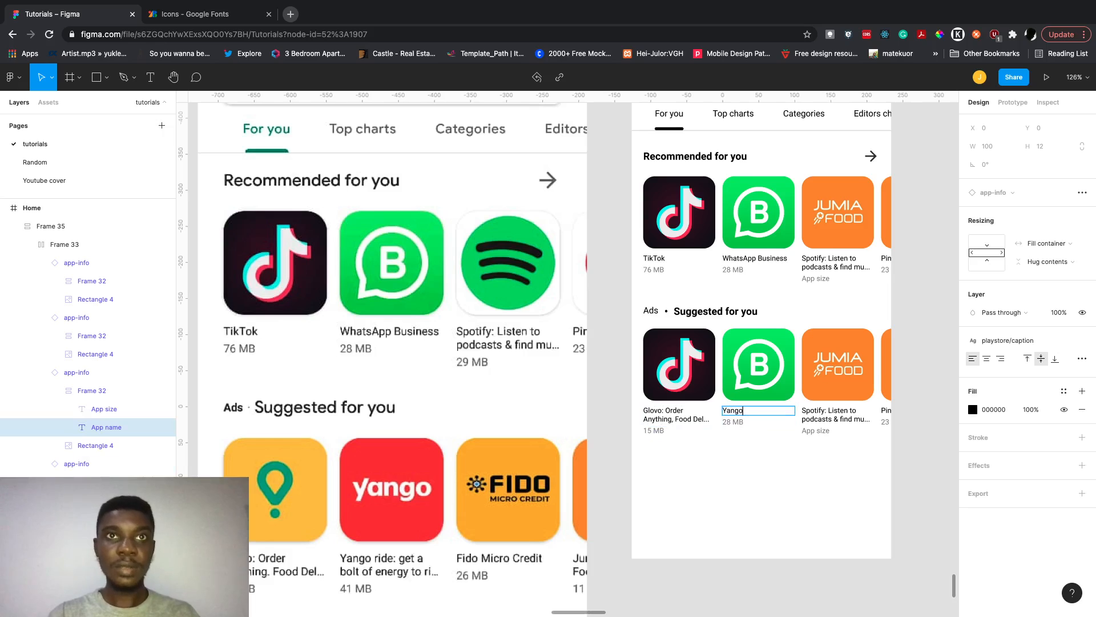
pyautogui.write(' ride')
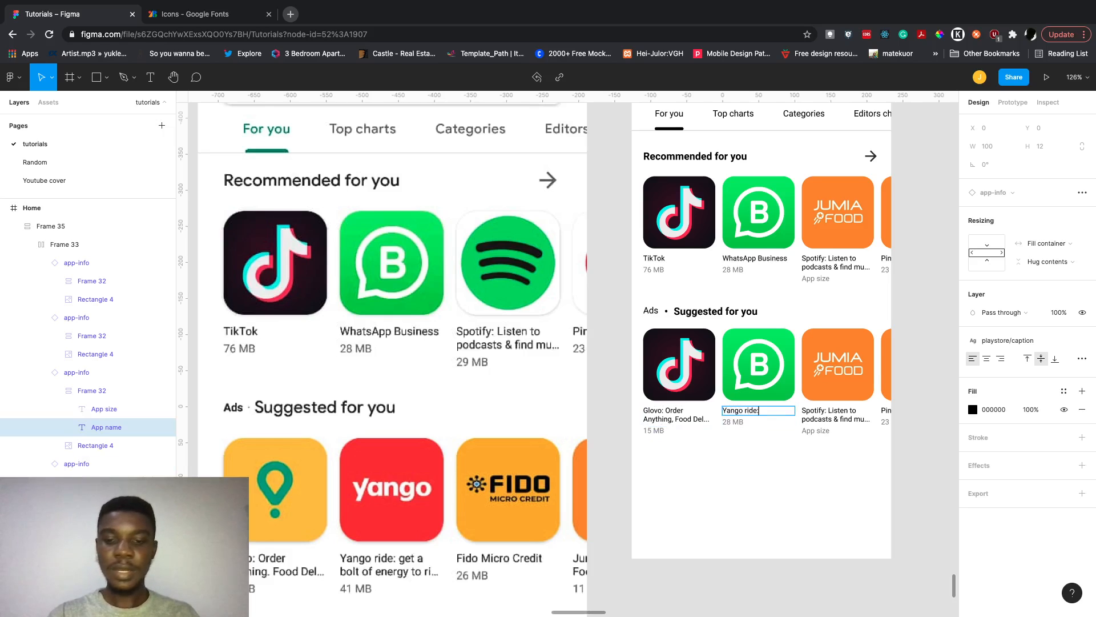
pyautogui.write(': get a bo')
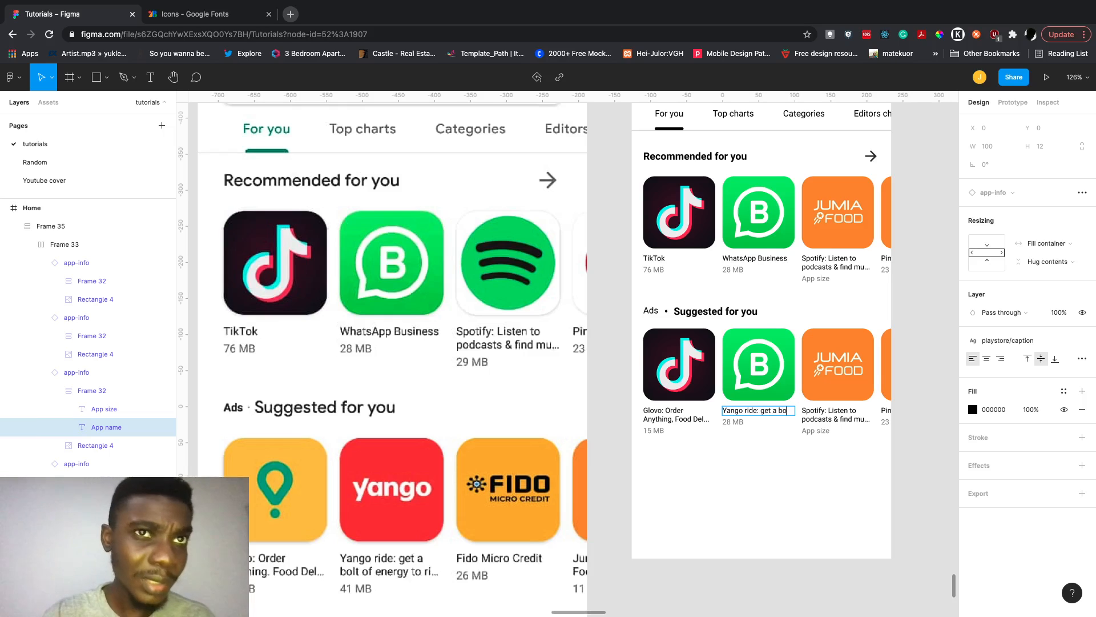
pyautogui.write('lt ')
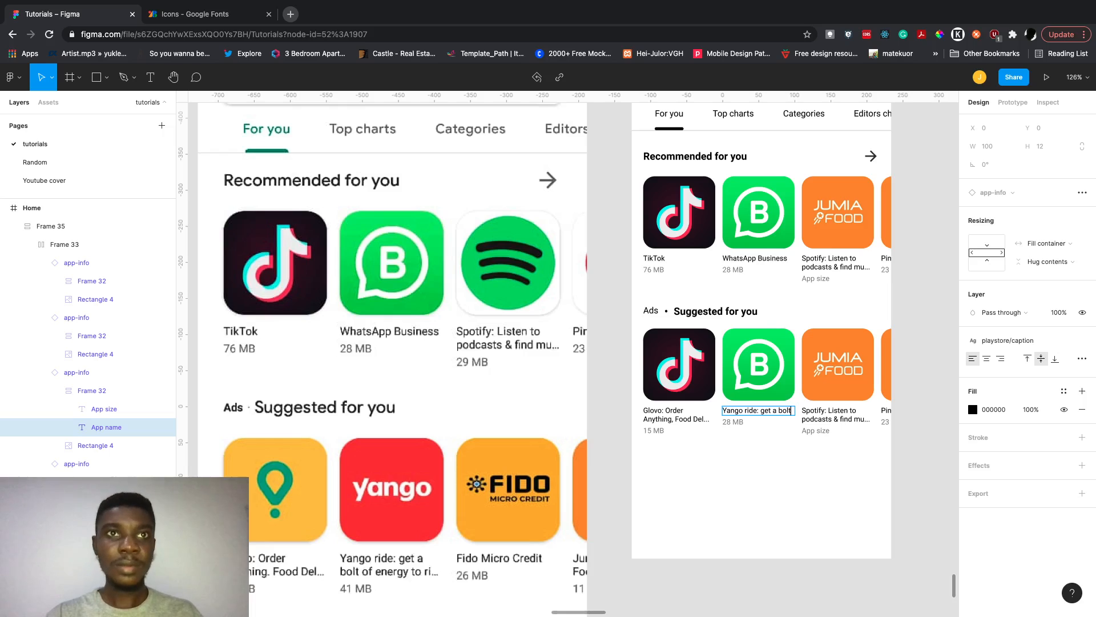
pyautogui.write('o')
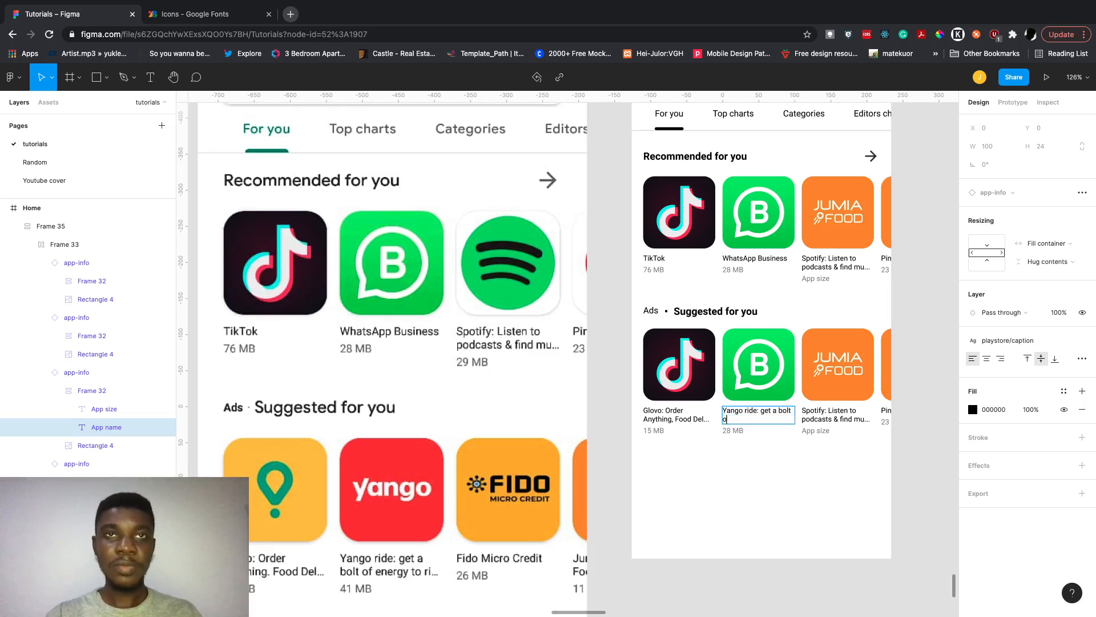
pyautogui.write('f en')
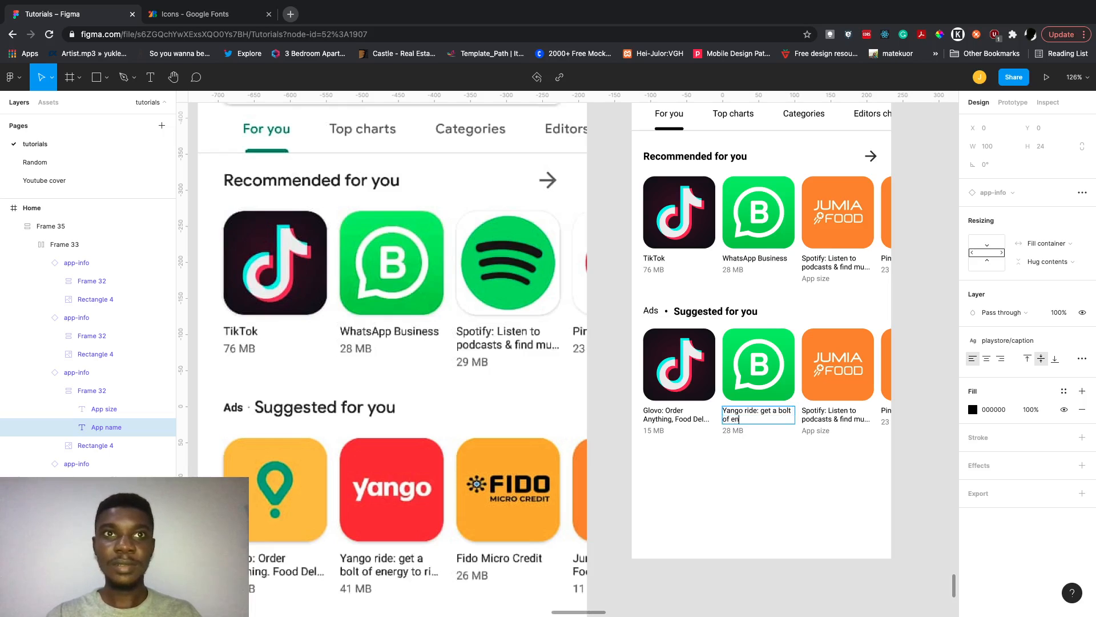
pyautogui.write('er')
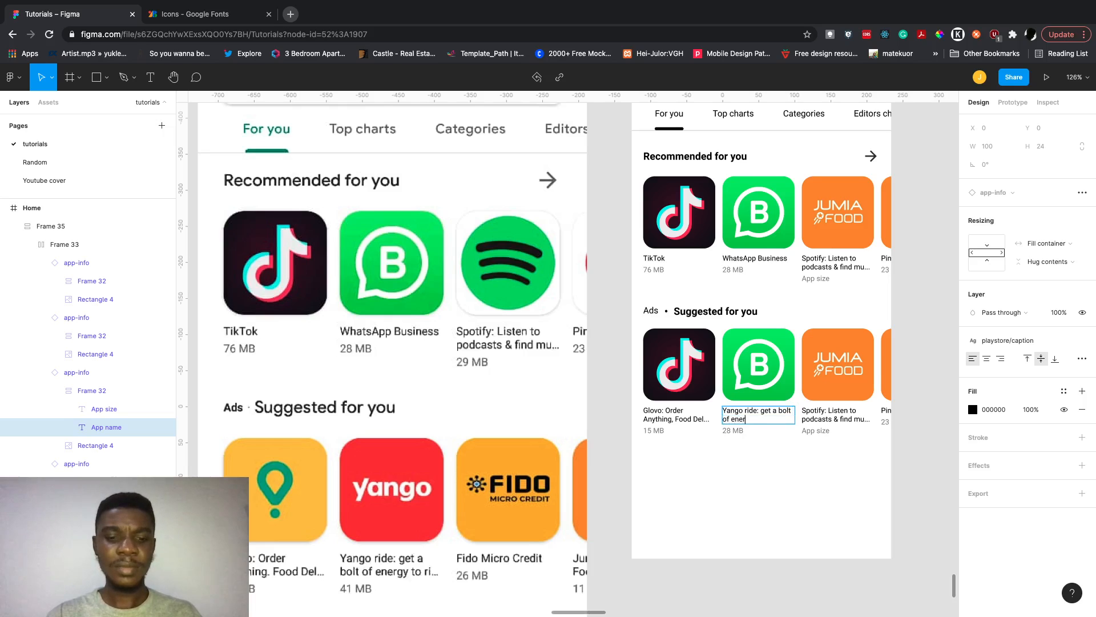
pyautogui.write('gy to')
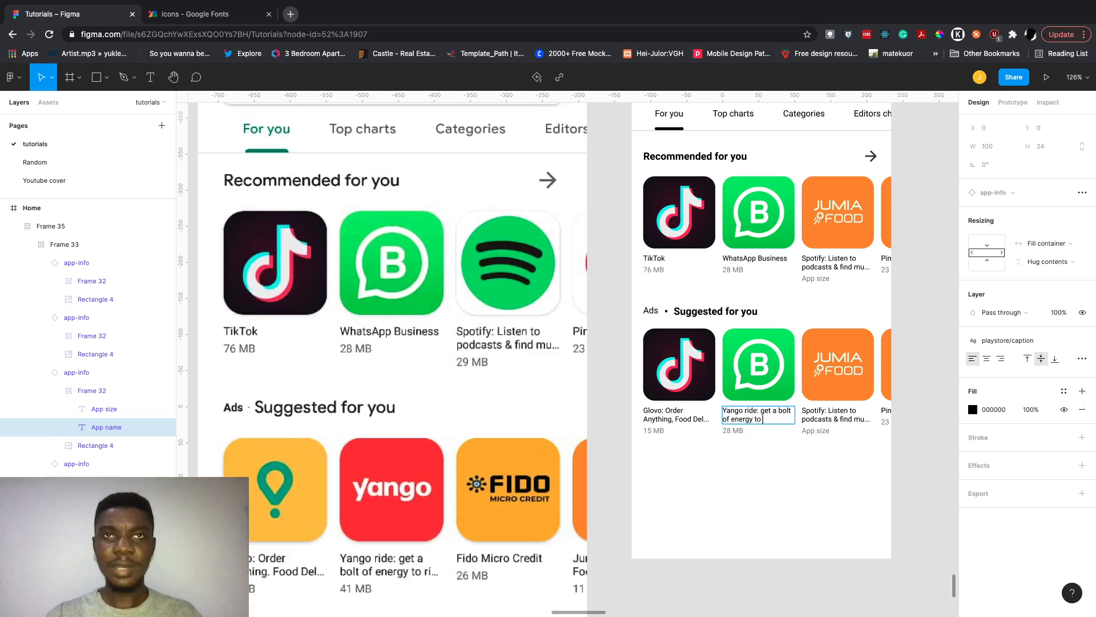
pyautogui.write(' r')
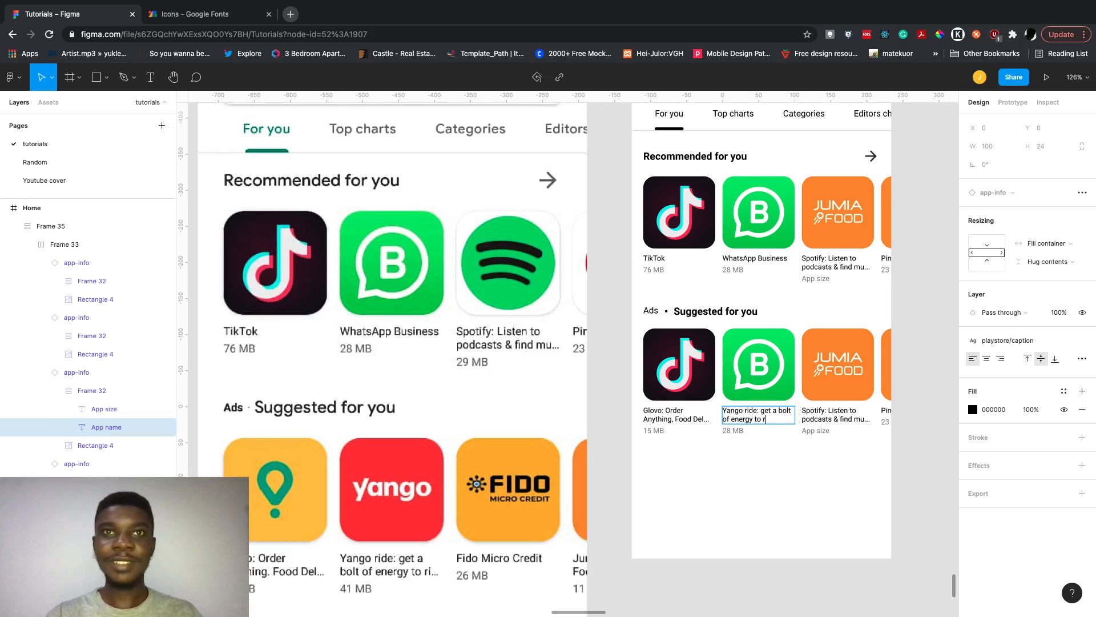
pyautogui.write('i...')
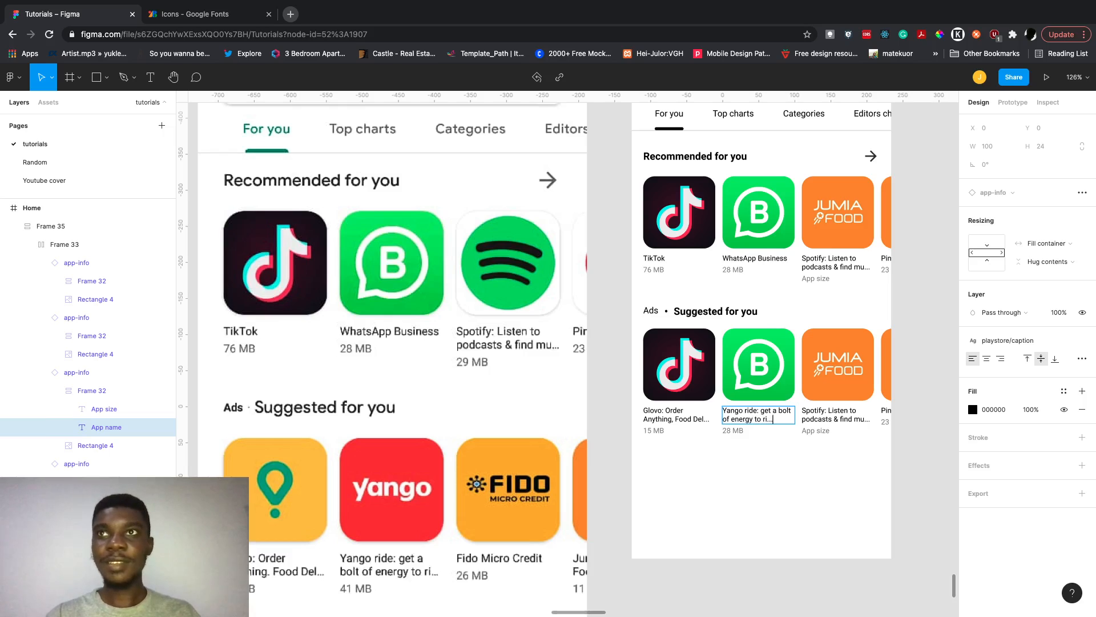
pyautogui.click(780, 411)
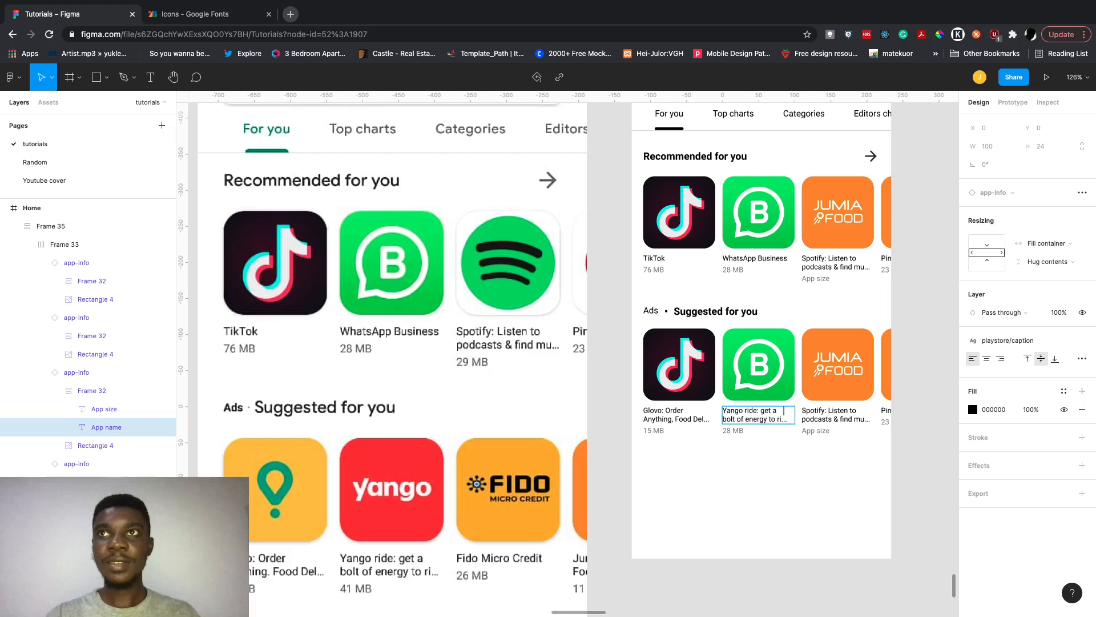
# Change the Yango app's size label in the Suggested for you row to "41 MB".
pyautogui.click(825, 421)
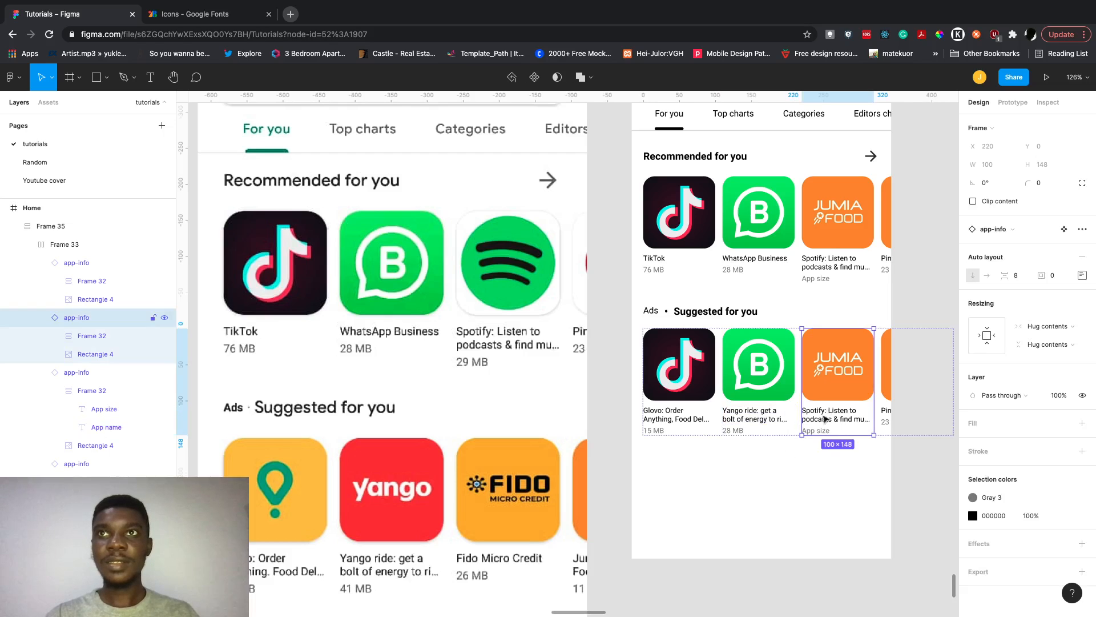
pyautogui.click(722, 431)
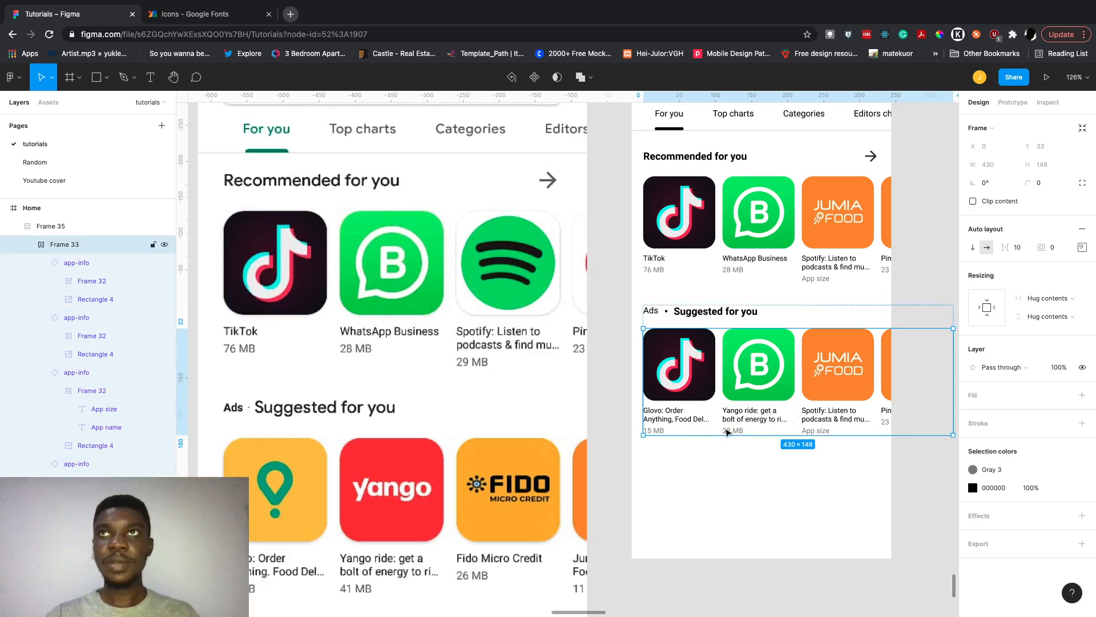
pyautogui.doubleClick(725, 430)
pyautogui.doubleClick(725, 430)
pyautogui.doubleClick(726, 431)
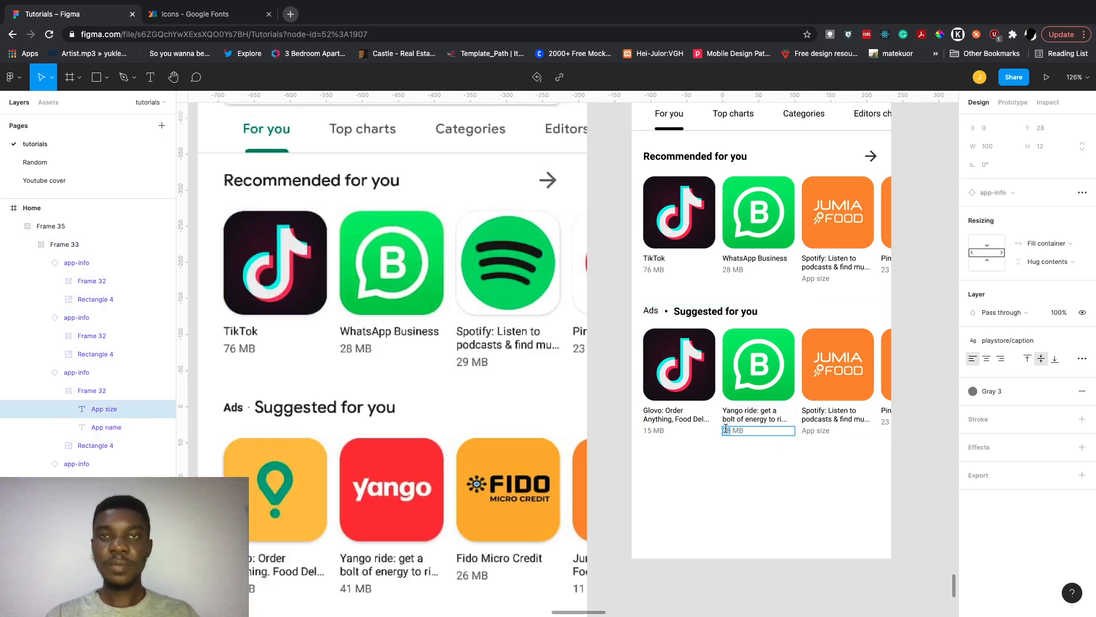
pyautogui.write('41')
# Rename the third Suggested for you app to "Fido Micro Credit" and set its size label to "26 MB".
pyautogui.click(821, 415)
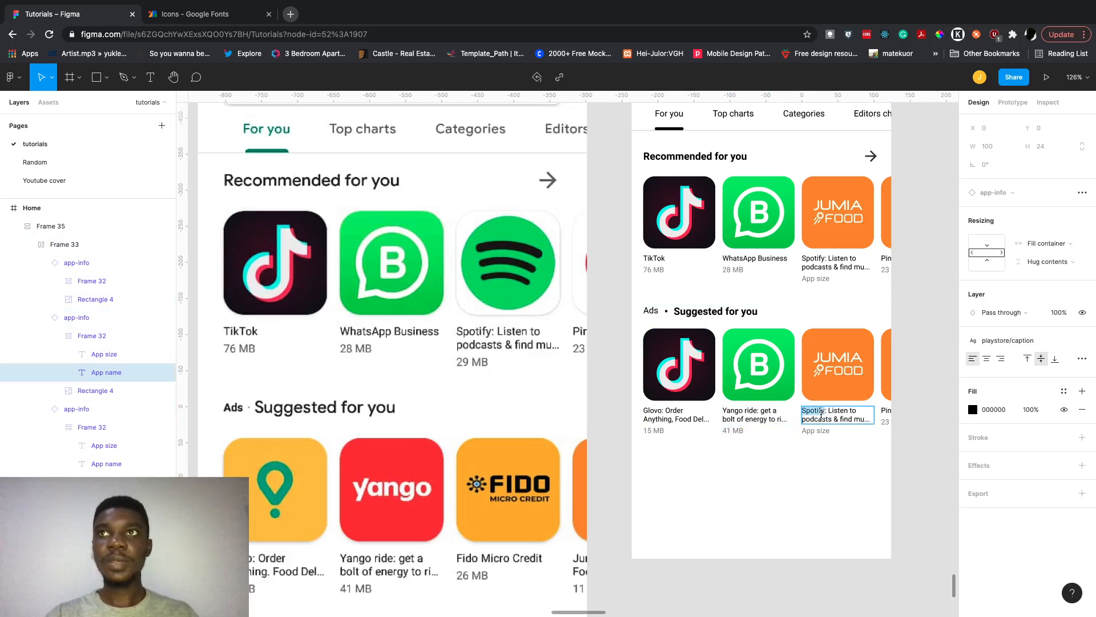
pyautogui.doubleClick(821, 415)
pyautogui.write('F')
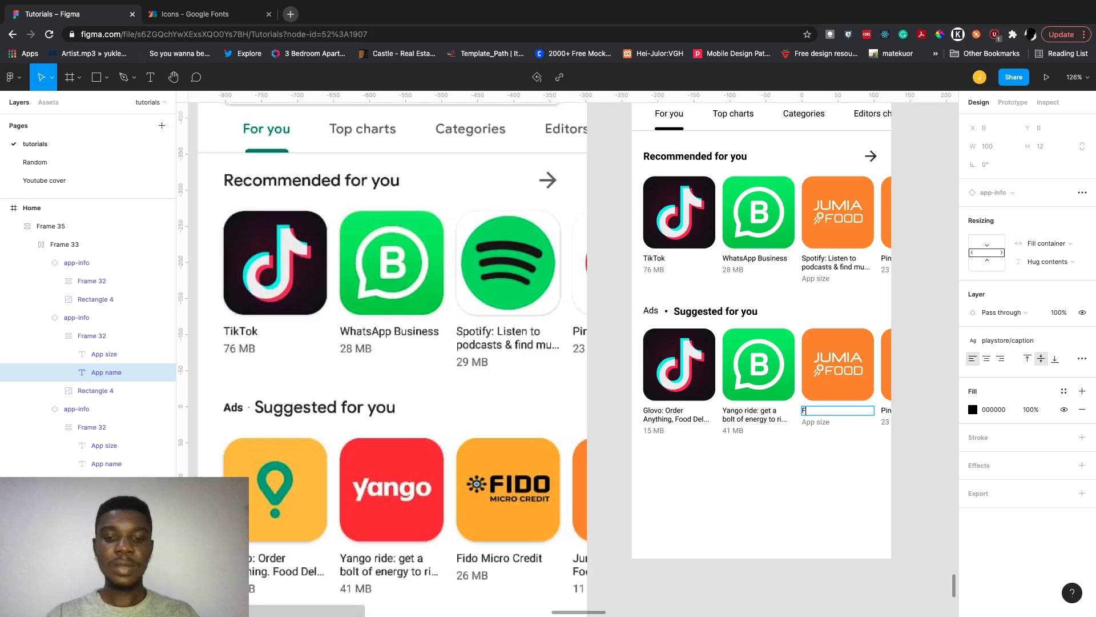
pyautogui.write('ido Micr')
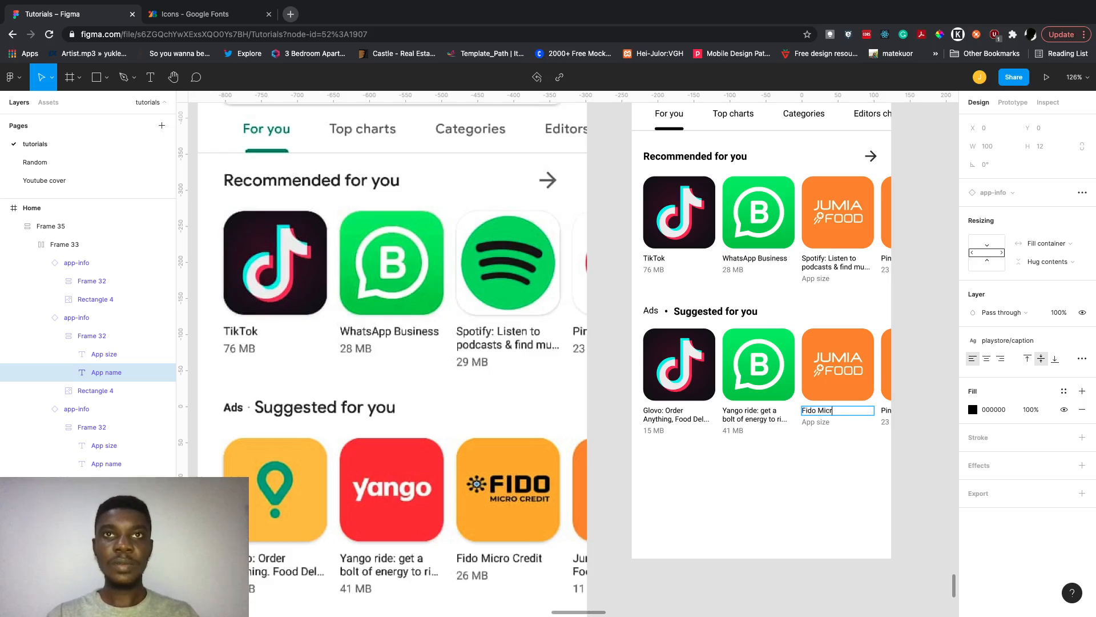
pyautogui.write('o')
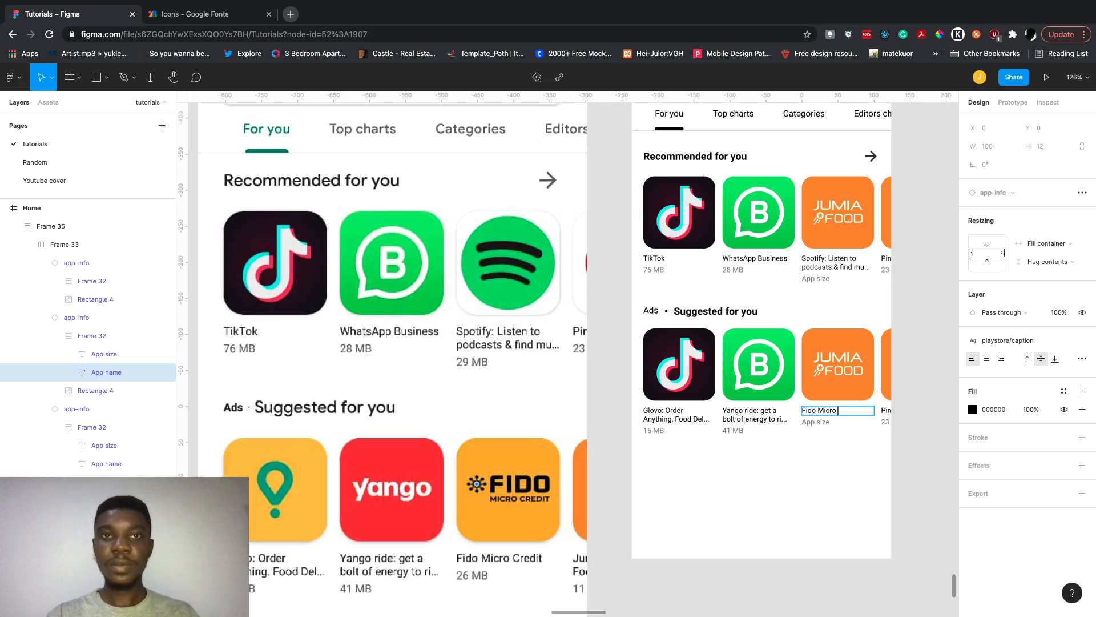
pyautogui.write(' Credit')
pyautogui.press('Escape')
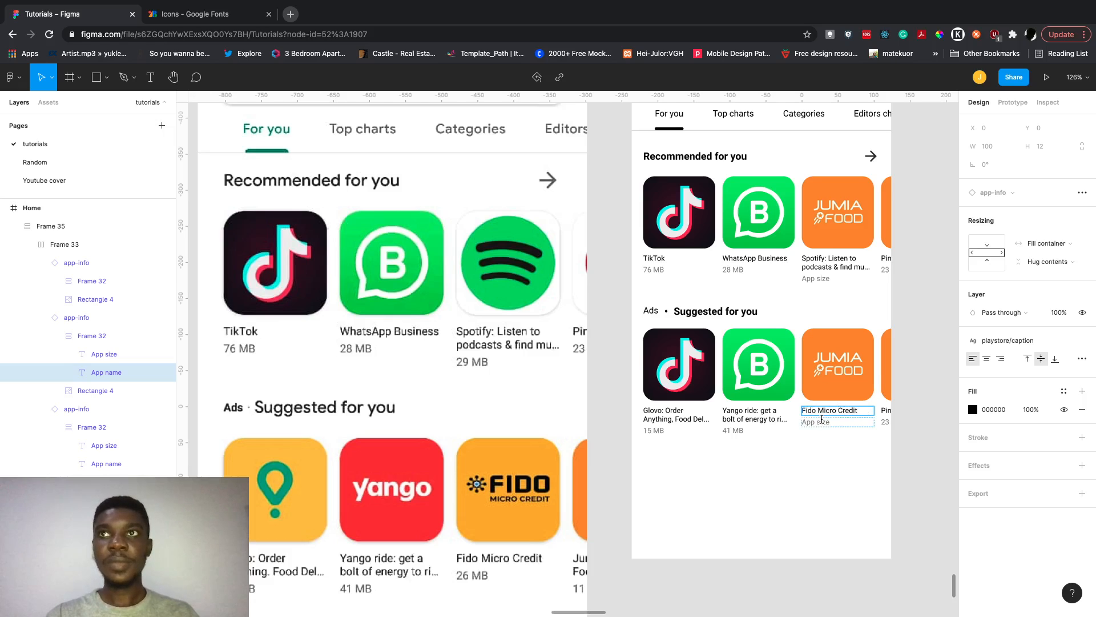
pyautogui.tripleClick(822, 420)
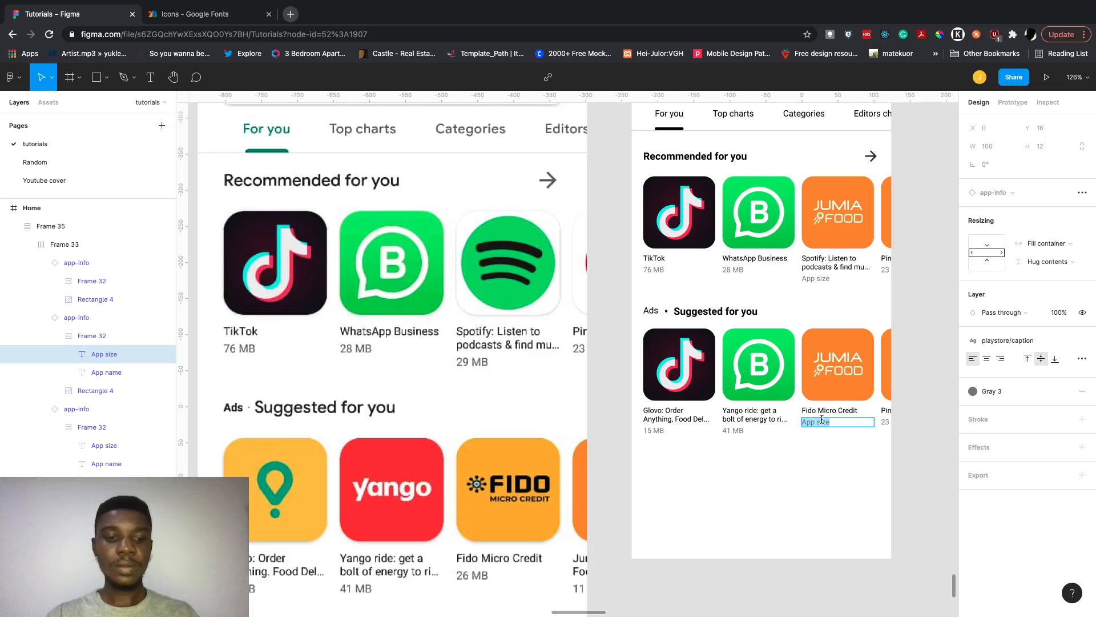
pyautogui.write('26 MB')
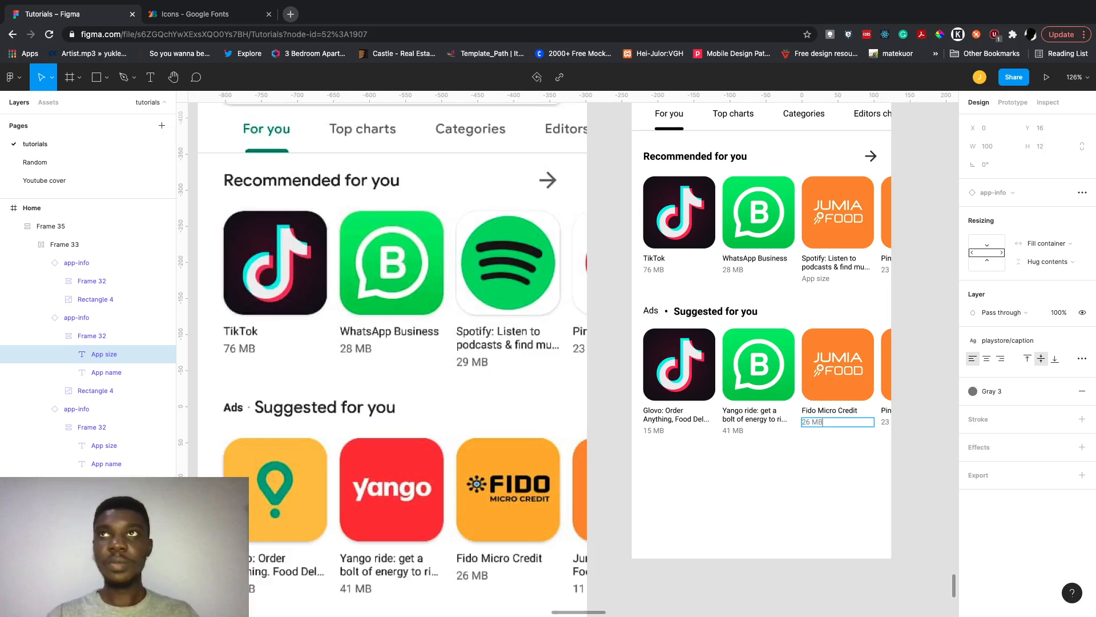
# Replace the Spotify app's placeholder size label in the Recommended for you row with "29 MB".
pyautogui.tripleClick(819, 278)
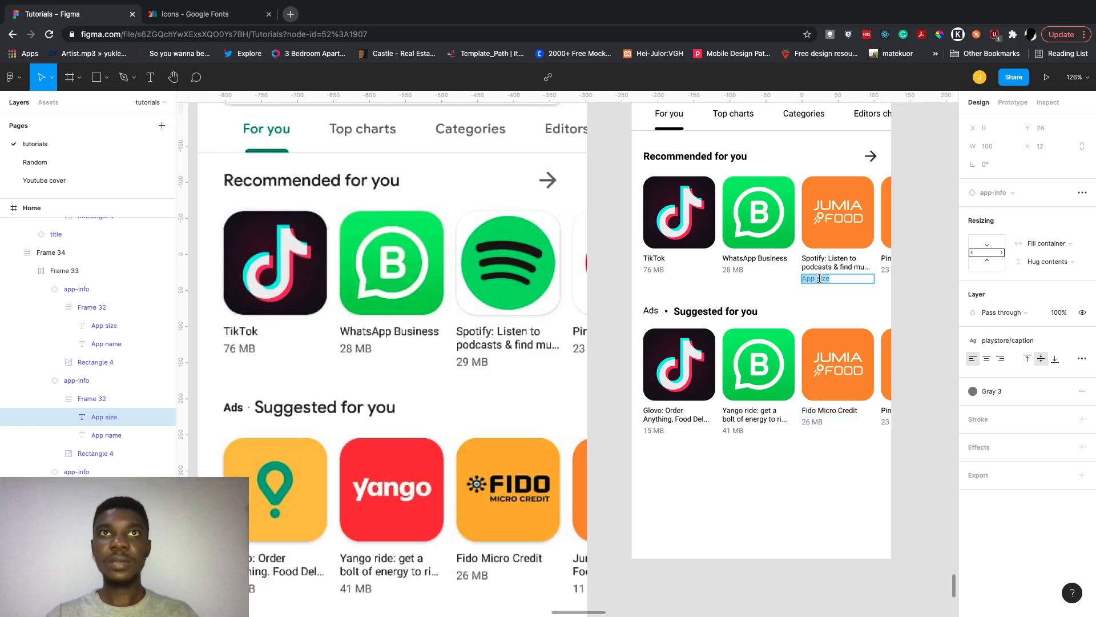
pyautogui.write('29')
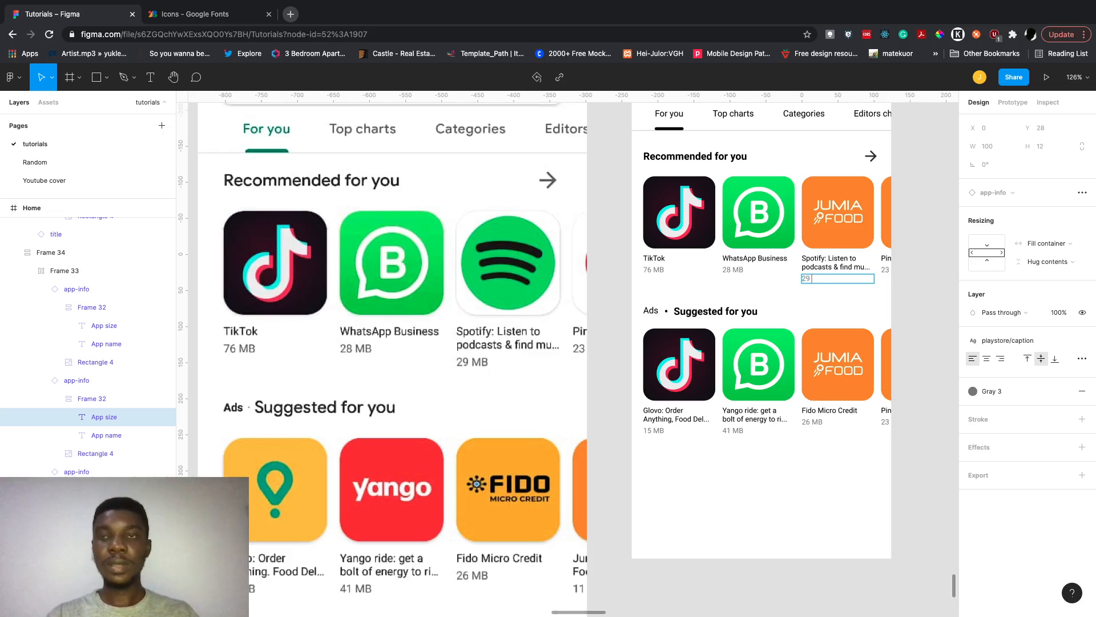
pyautogui.write(' MB')
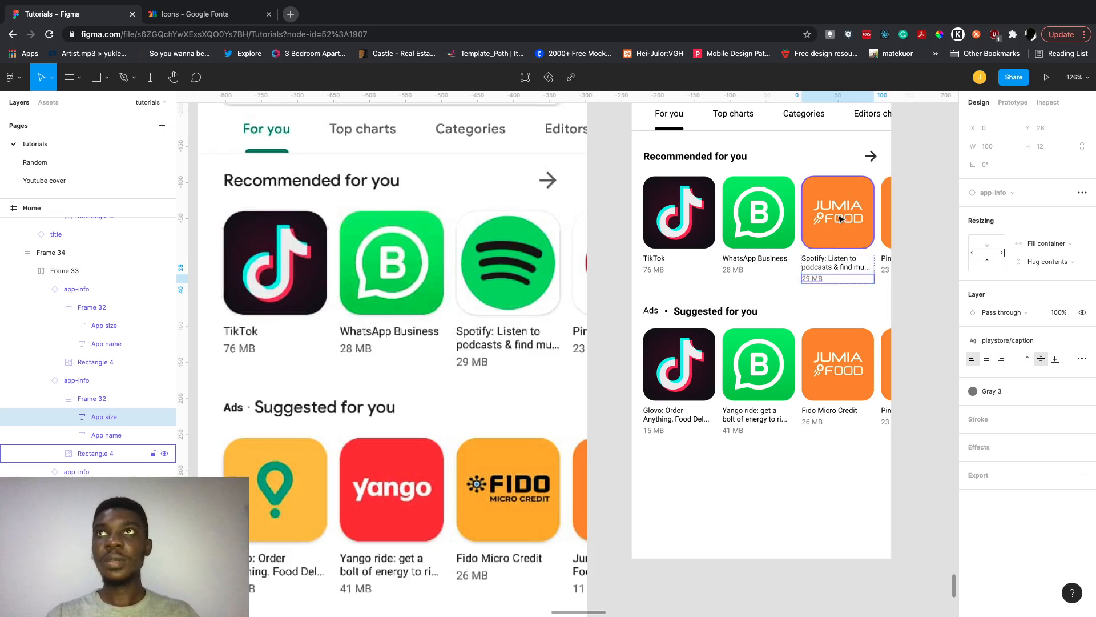
# Hide every image fill except the Spotify logo on the third icon in the Recommended for you row.
pyautogui.click(841, 218)
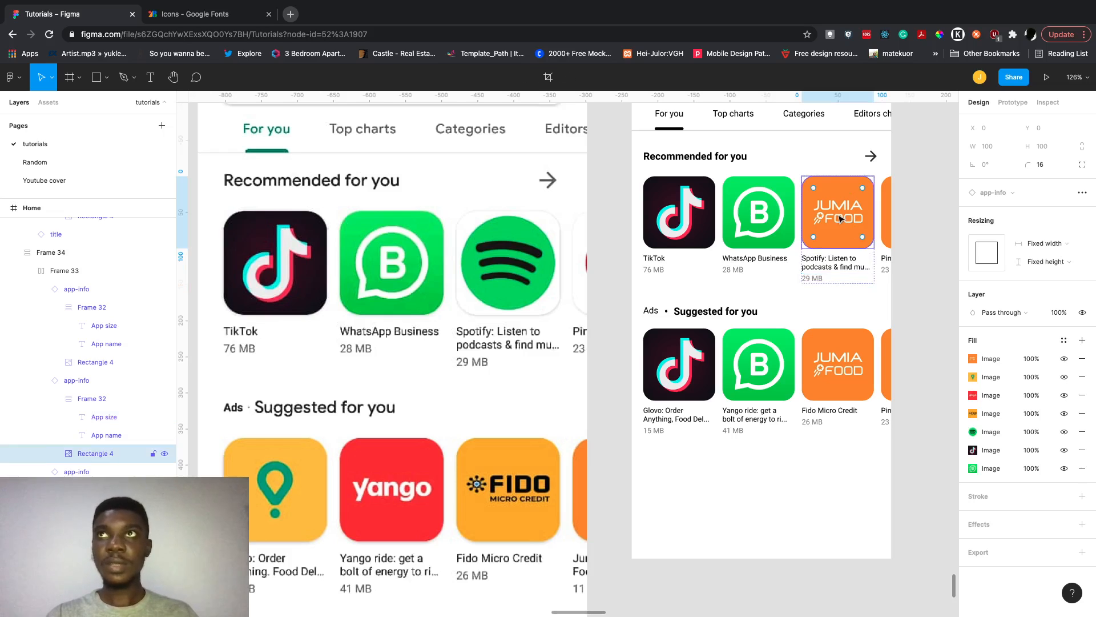
pyautogui.click(1064, 450)
pyautogui.click(1064, 468)
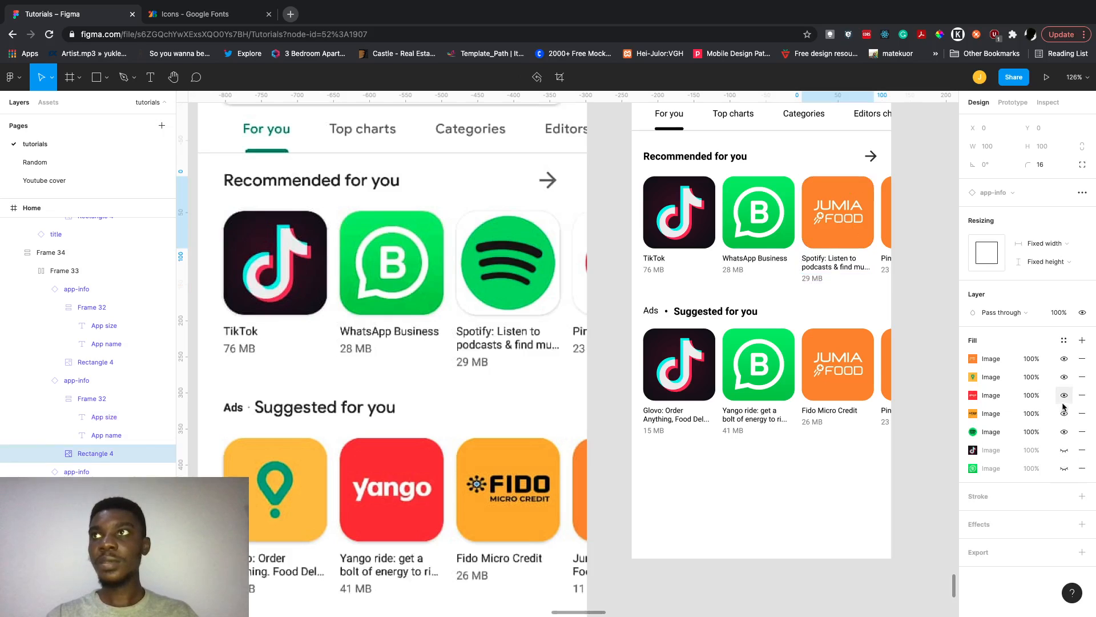
pyautogui.click(966, 416)
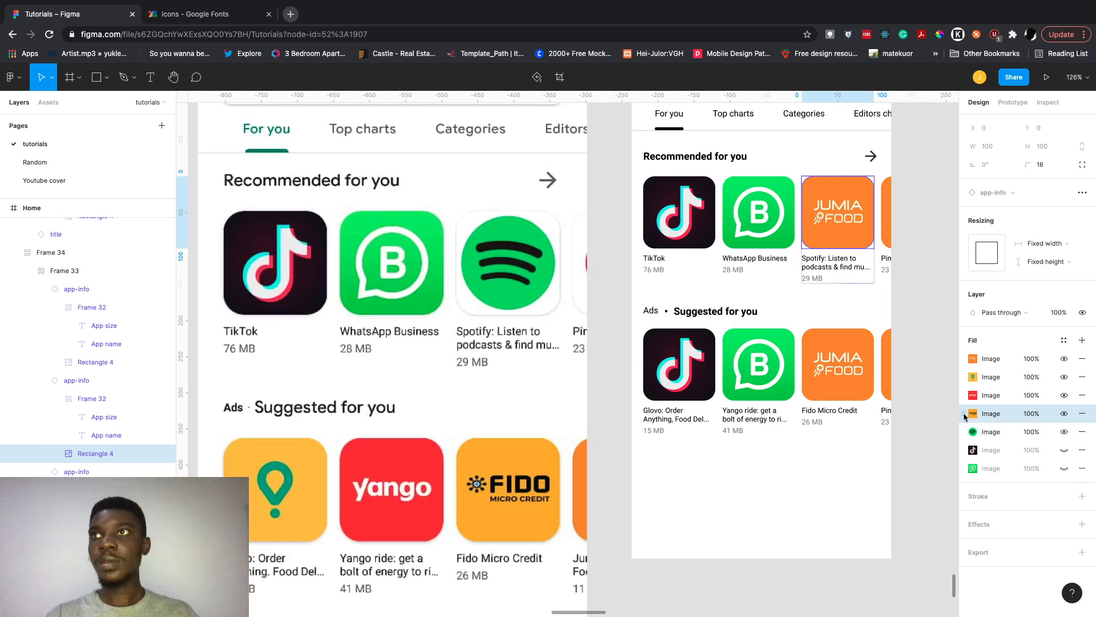
pyautogui.click(965, 362)
pyautogui.click(1064, 358)
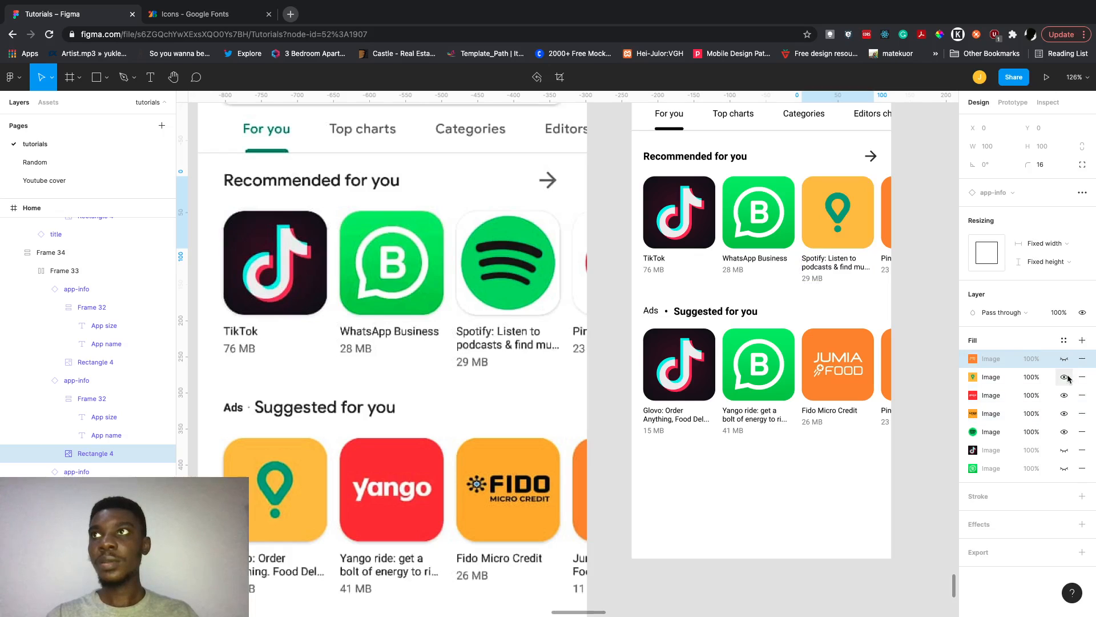
pyautogui.click(1065, 376)
pyautogui.click(1064, 395)
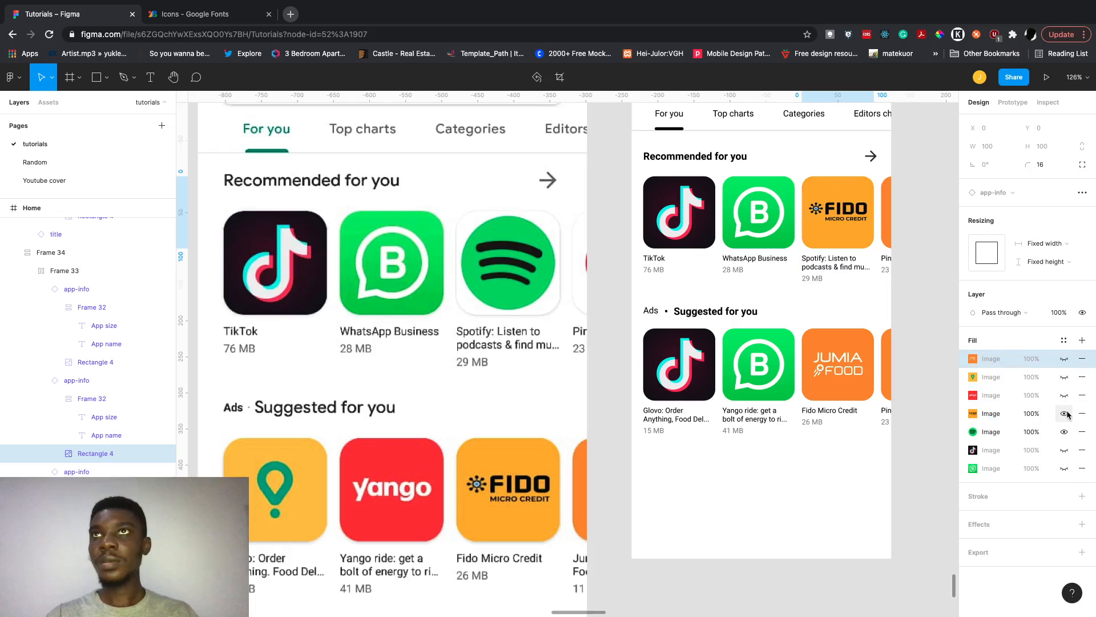
pyautogui.click(1064, 413)
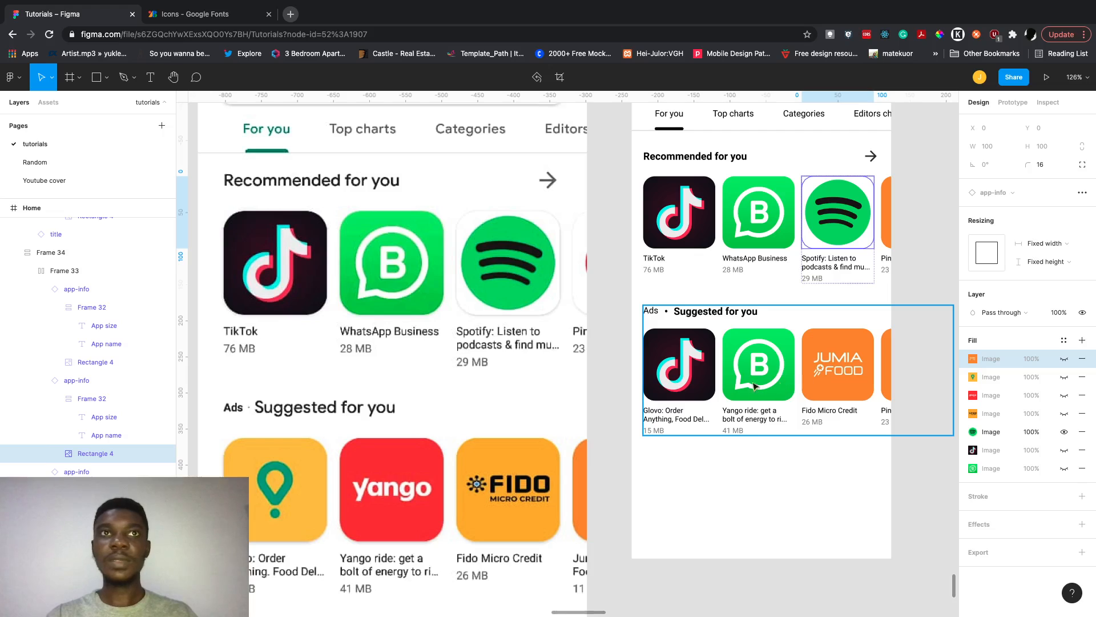
# Make the Glovo pin logo the displayed image fill on the first icon in the Suggested for you row.
pyautogui.click(666, 381)
pyautogui.doubleClick(667, 382)
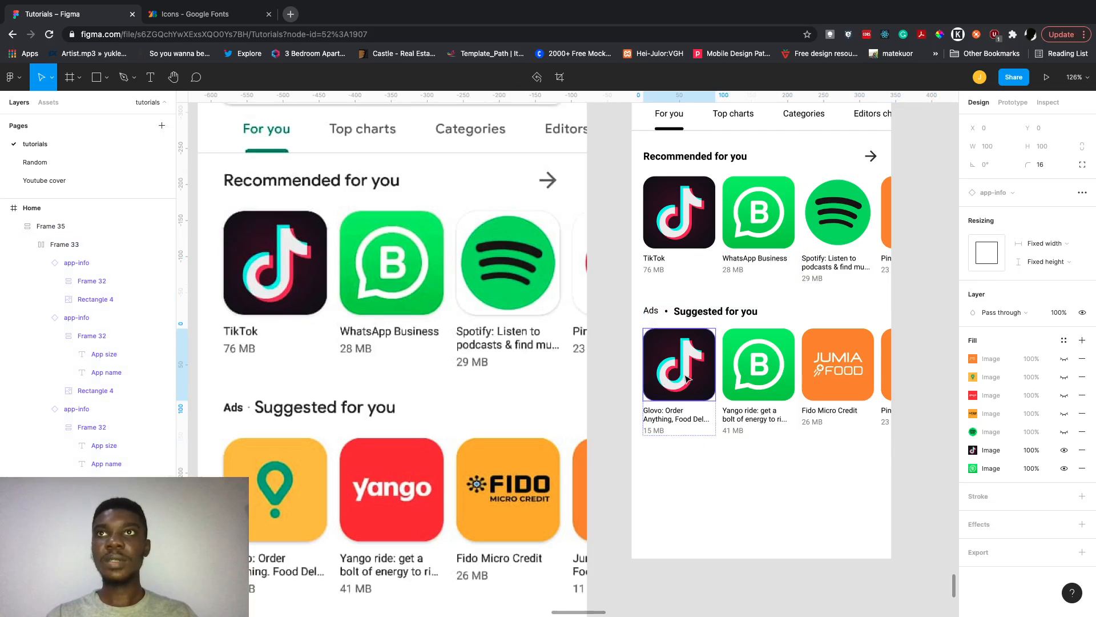
pyautogui.click(1062, 359)
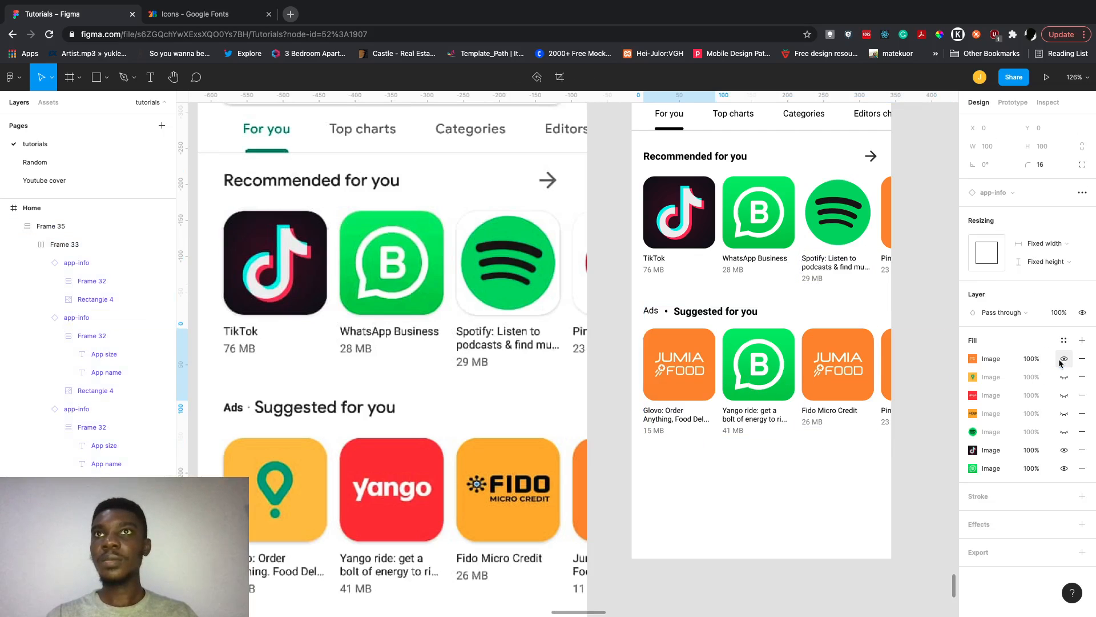
pyautogui.click(1062, 360)
pyautogui.click(1062, 376)
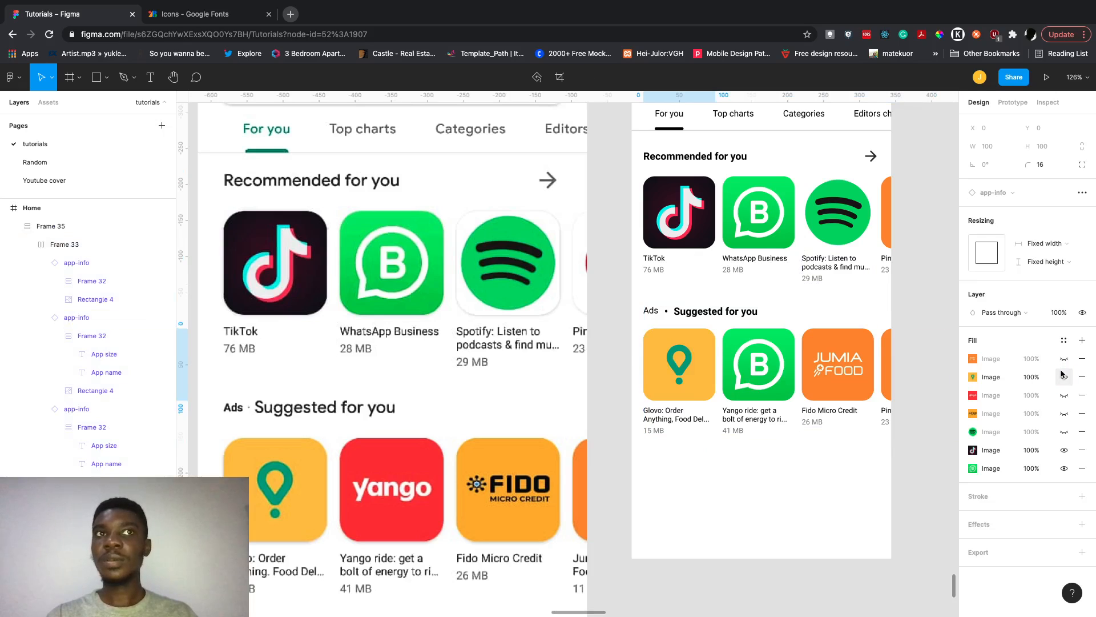
pyautogui.click(1064, 397)
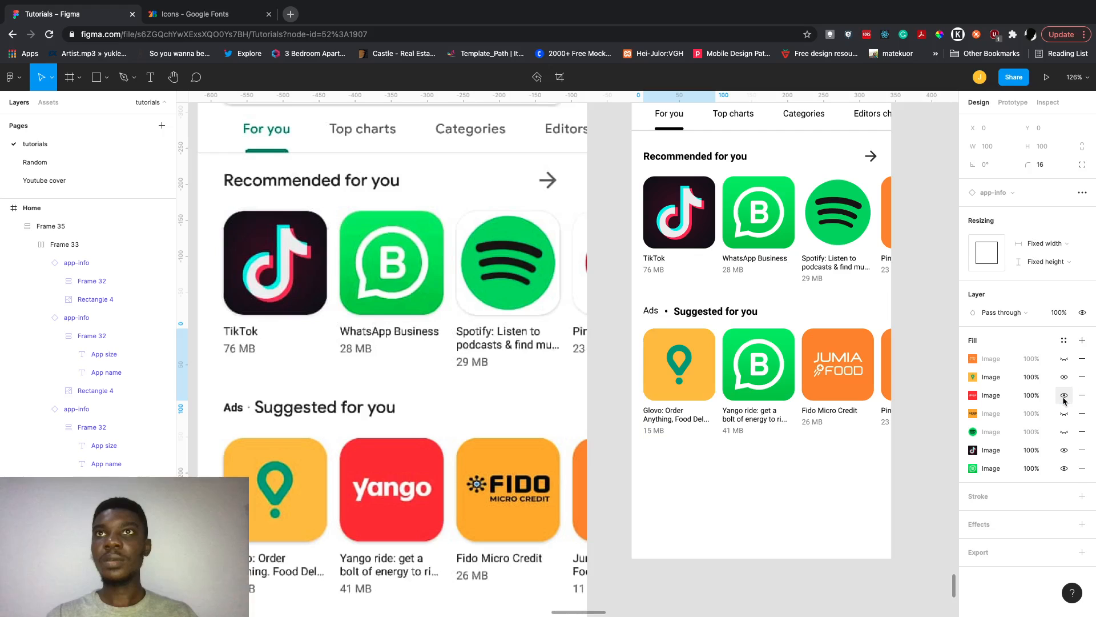
# Duplicate the Yango ride card in the Suggested for you row and show the Yango logo fill on the second icon.
pyautogui.click(771, 390)
pyautogui.hotkey('ctrl', 'd')
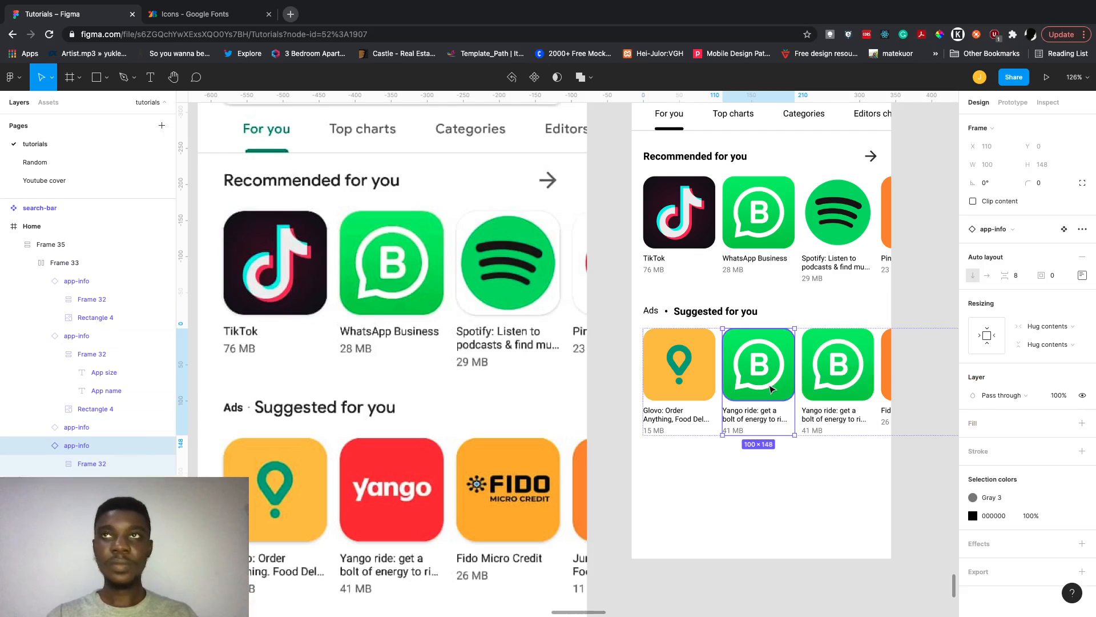
pyautogui.doubleClick(772, 389)
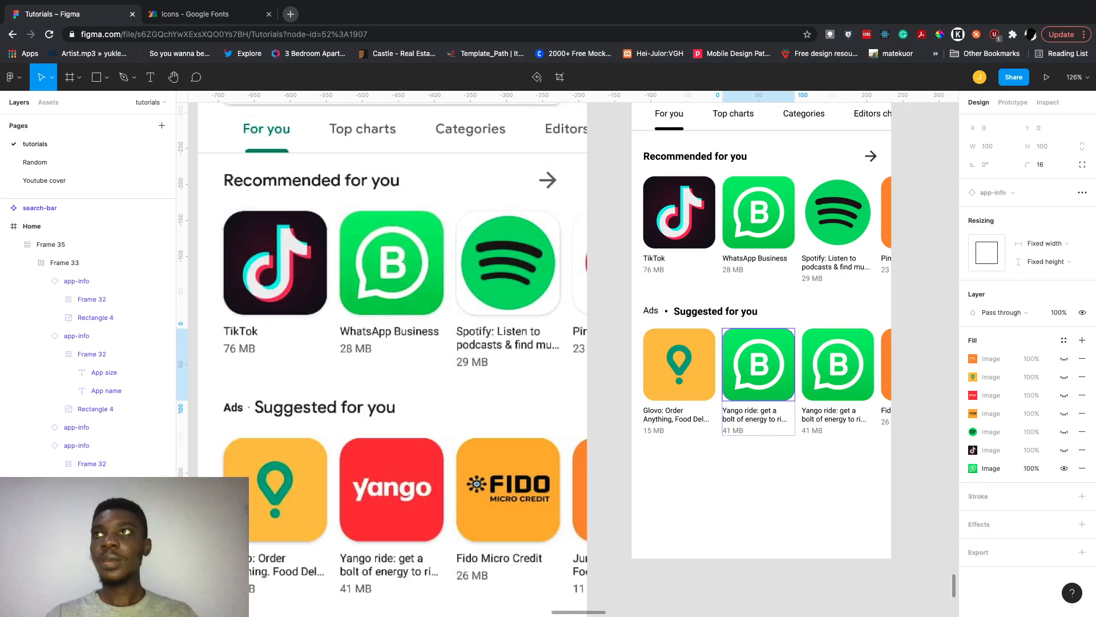
pyautogui.click(1064, 395)
# Show the FIDO logo image fill on the third icon in the Suggested for you row.
pyautogui.click(837, 379)
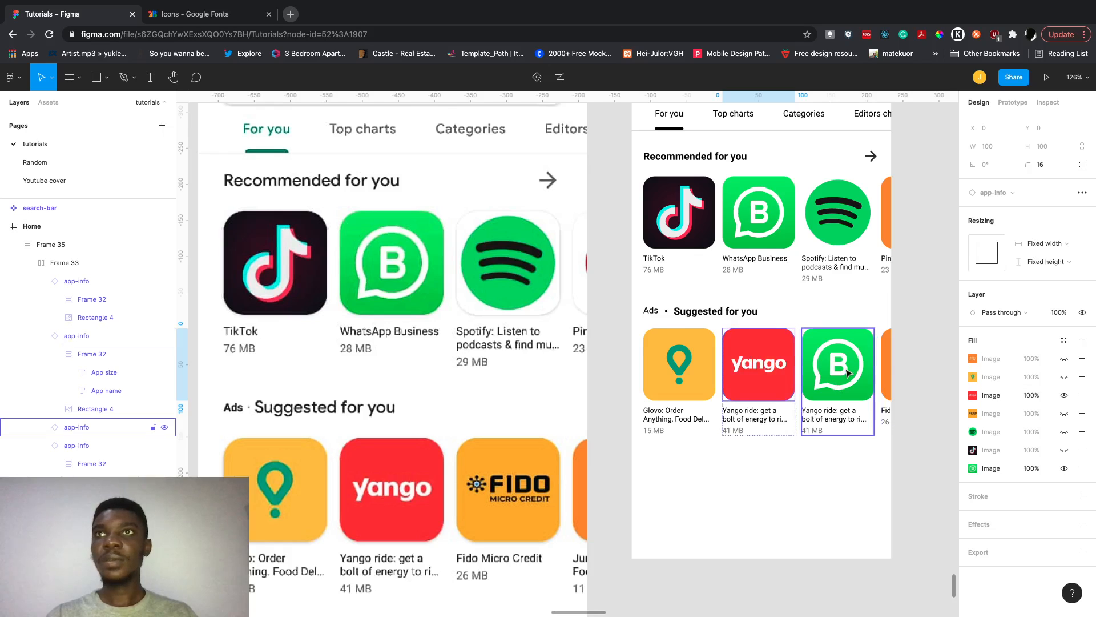
pyautogui.doubleClick(846, 372)
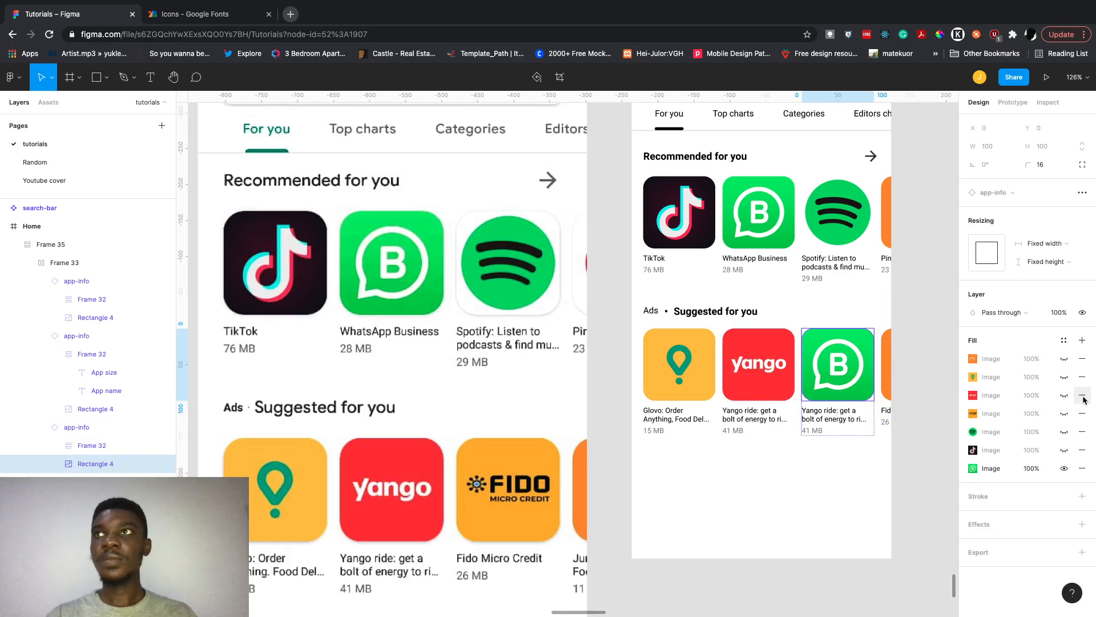
pyautogui.click(1064, 414)
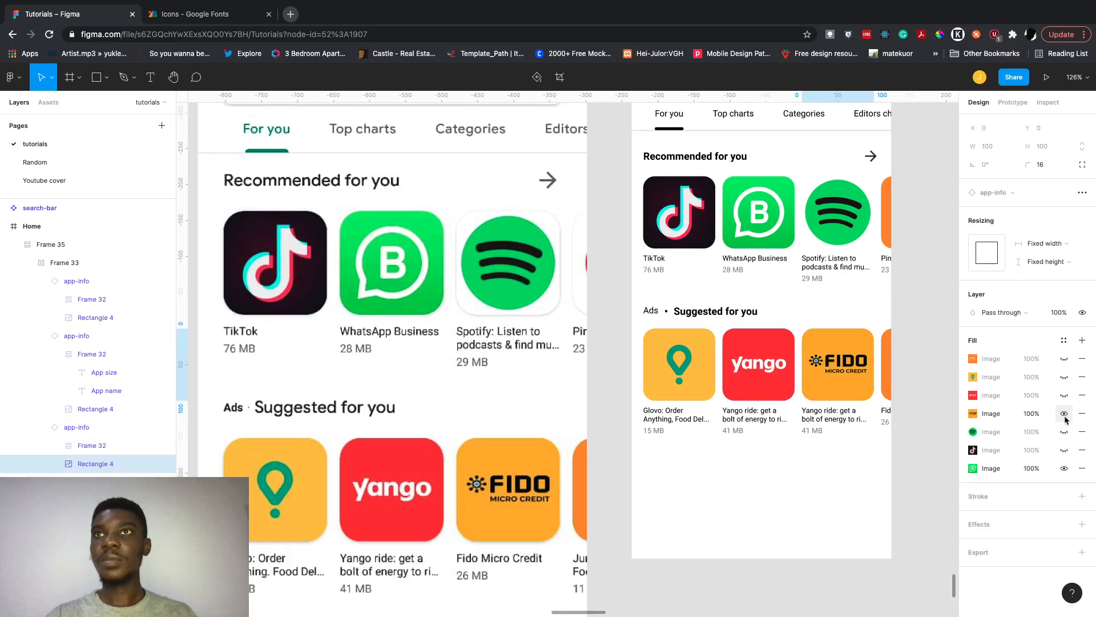
# Rename the third Suggested for you app to "Fido Micro Credit" and set its size label to "26 MB".
pyautogui.click(828, 413)
pyautogui.click(824, 416)
pyautogui.doubleClick(823, 414)
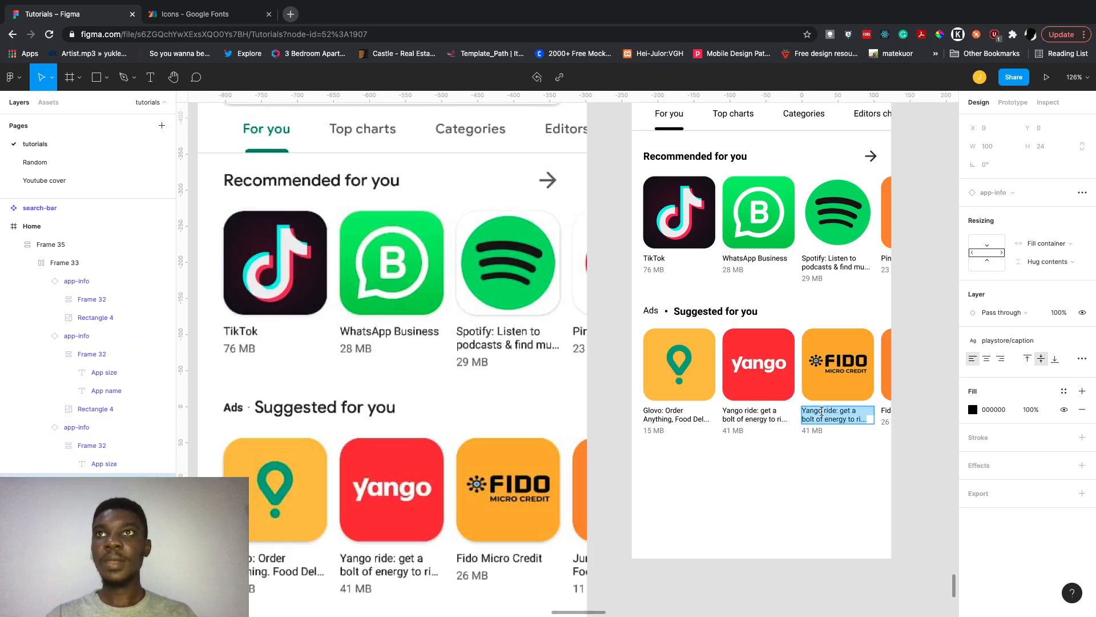
pyautogui.write('Fido')
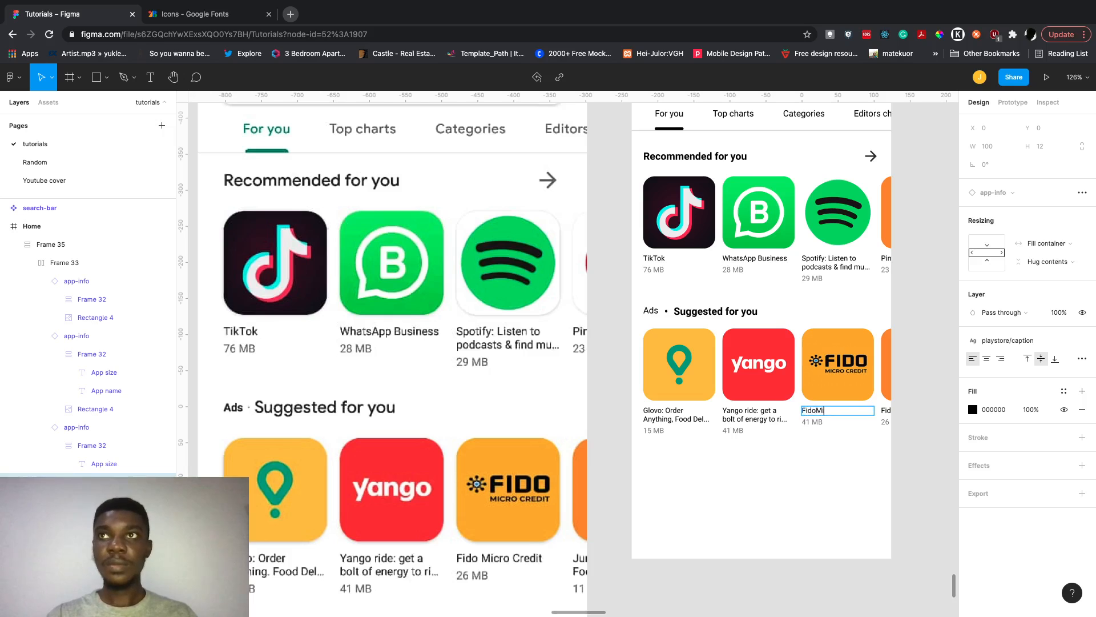
pyautogui.write('M')
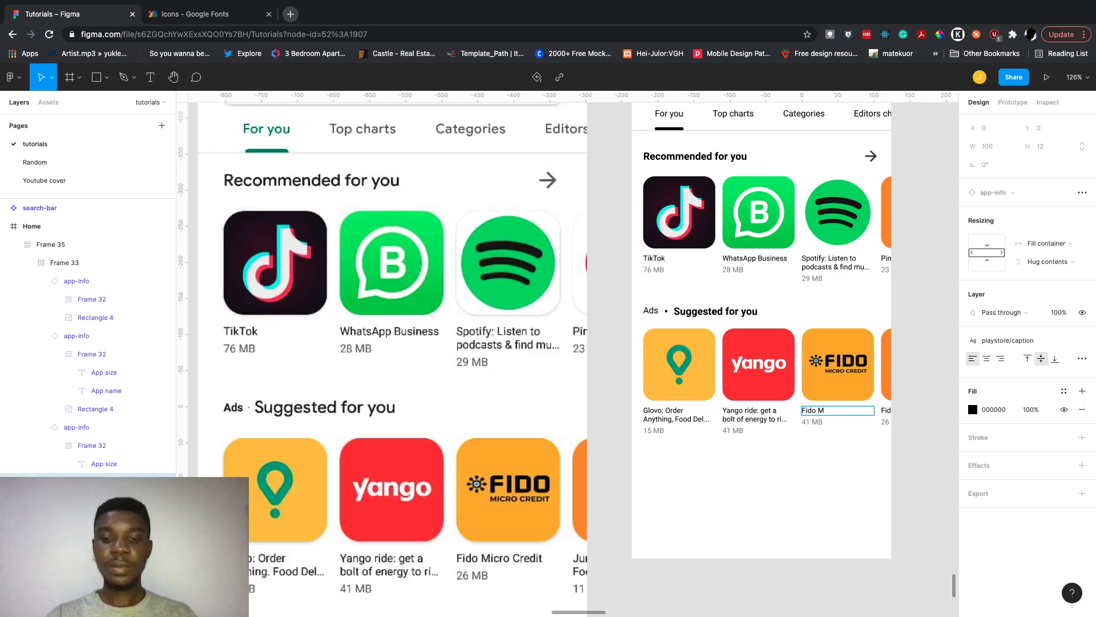
pyautogui.write('icro')
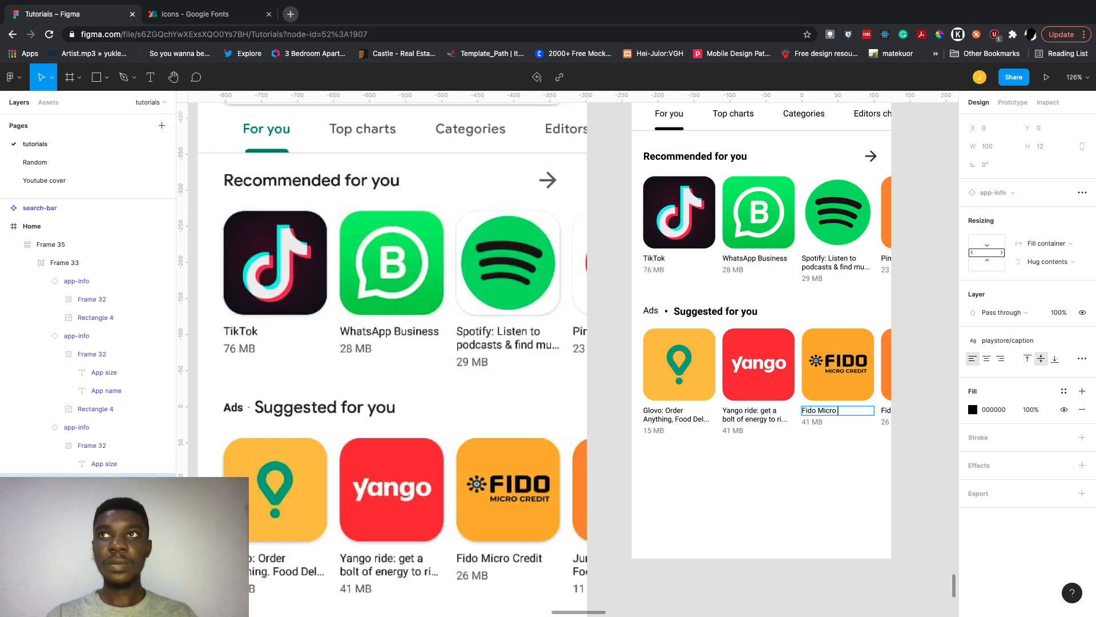
pyautogui.doubleClick(888, 409)
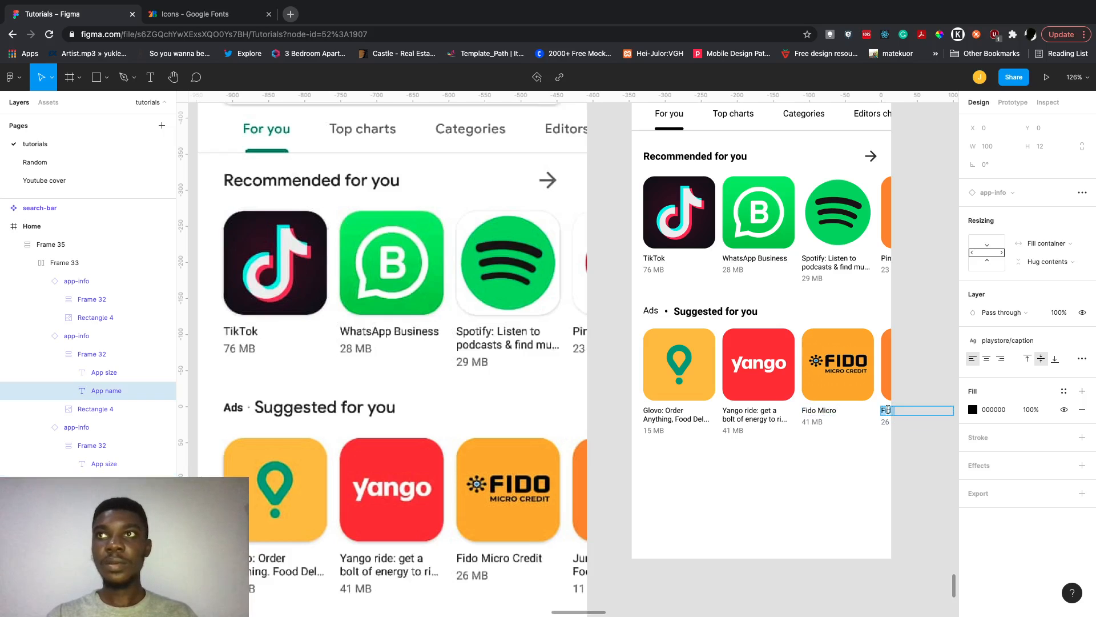
pyautogui.tripleClick(814, 410)
pyautogui.write('Fido')
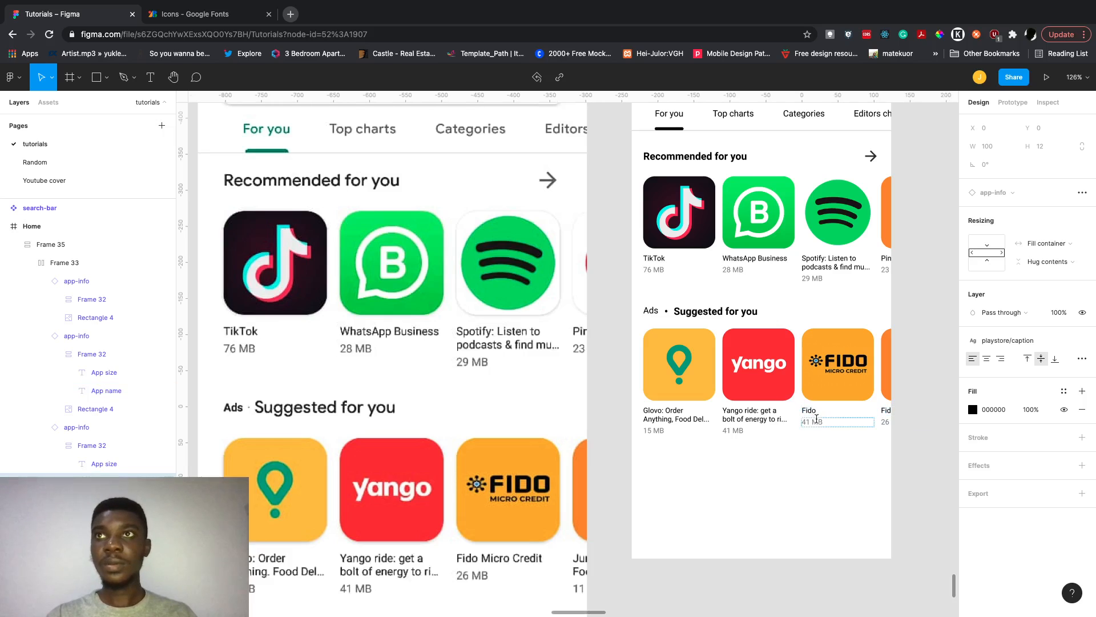
pyautogui.write('Mi')
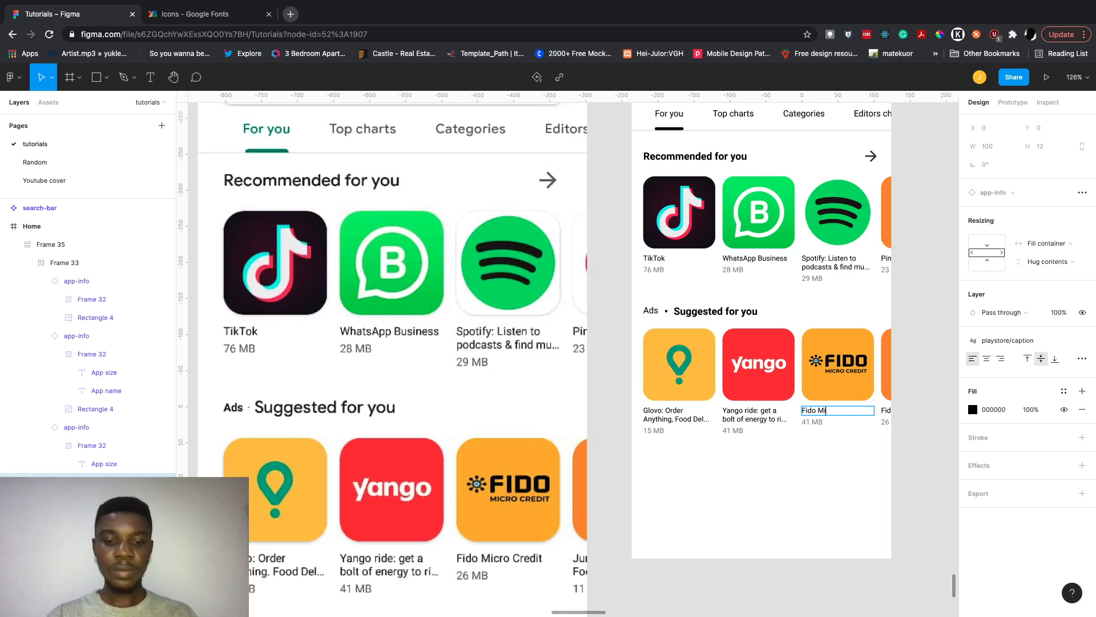
pyautogui.write('cro Credit')
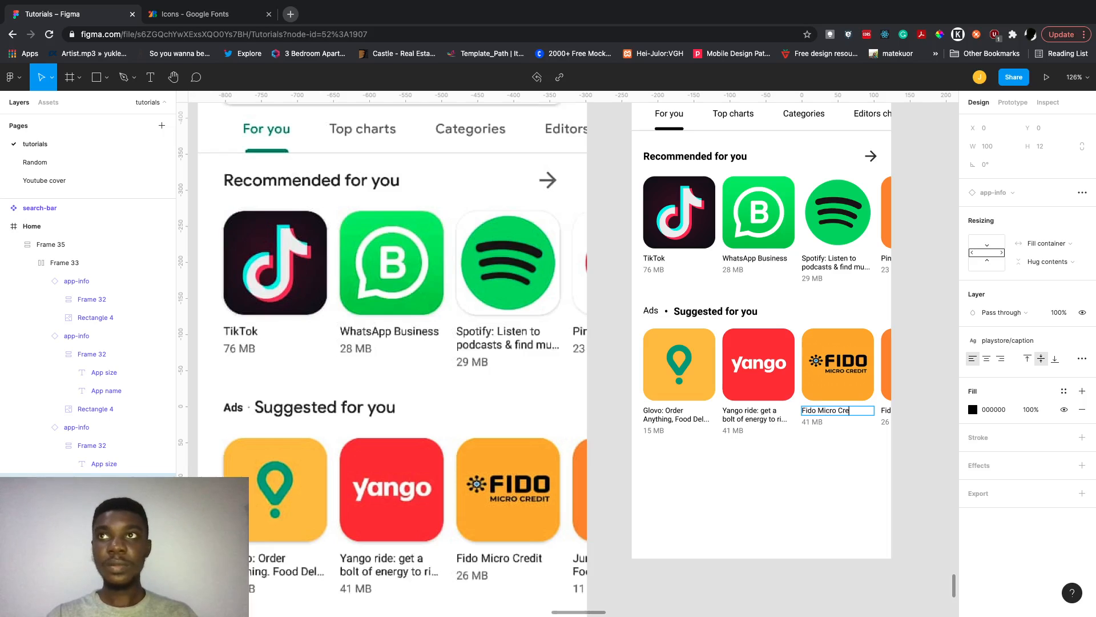
pyautogui.doubleClick(811, 424)
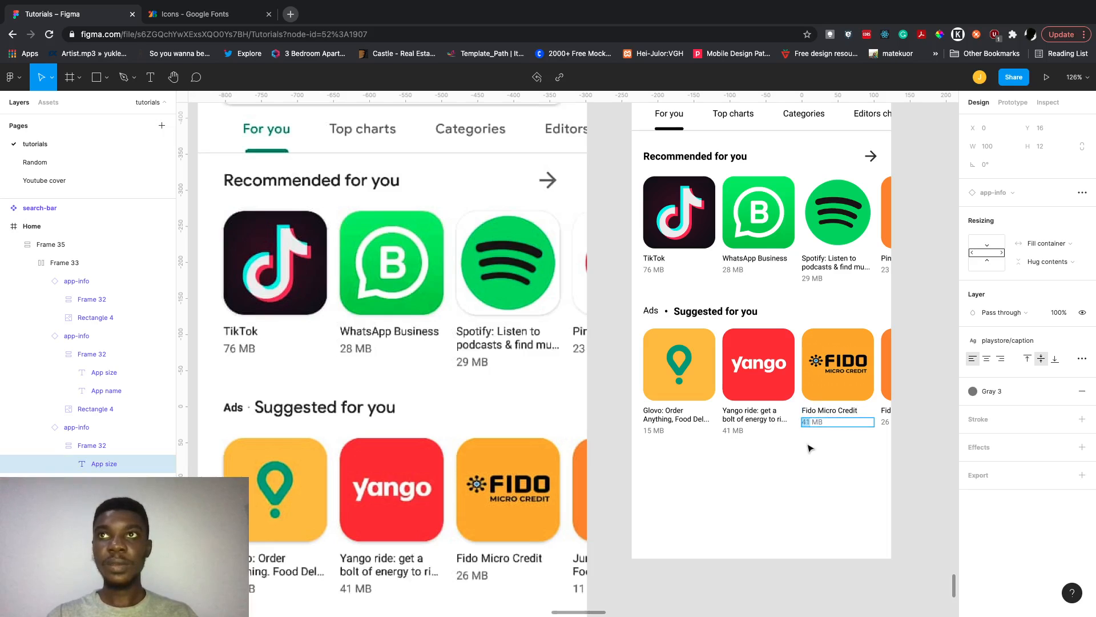
pyautogui.write('26')
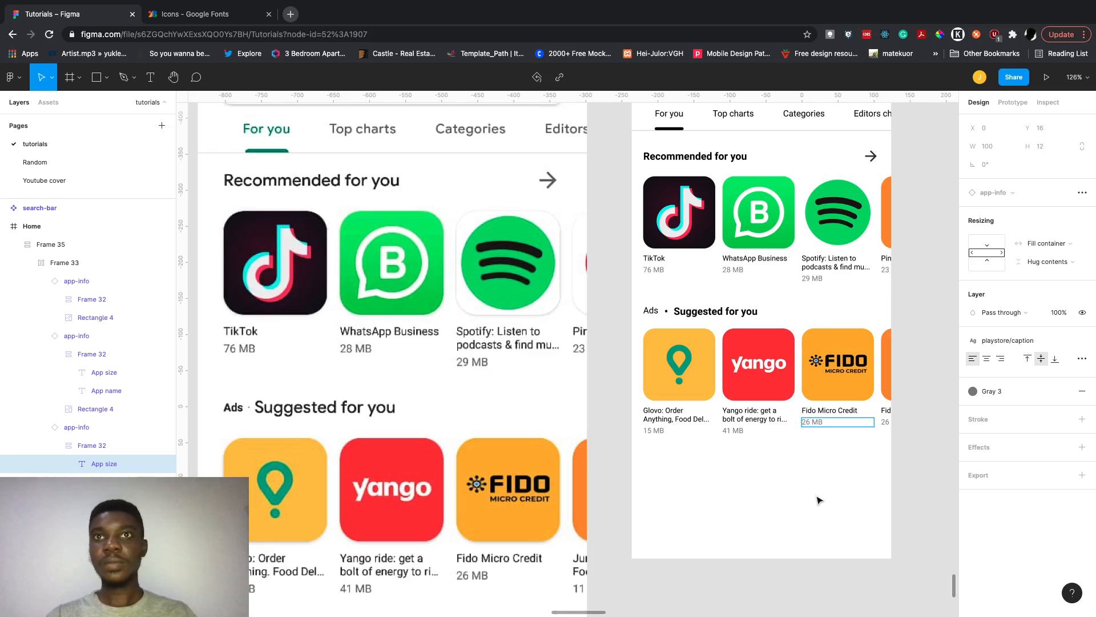
# Change the fourth Suggested for you app's name to "Jur" and its size label to "11".
pyautogui.doubleClick(885, 409)
pyautogui.write('Jur')
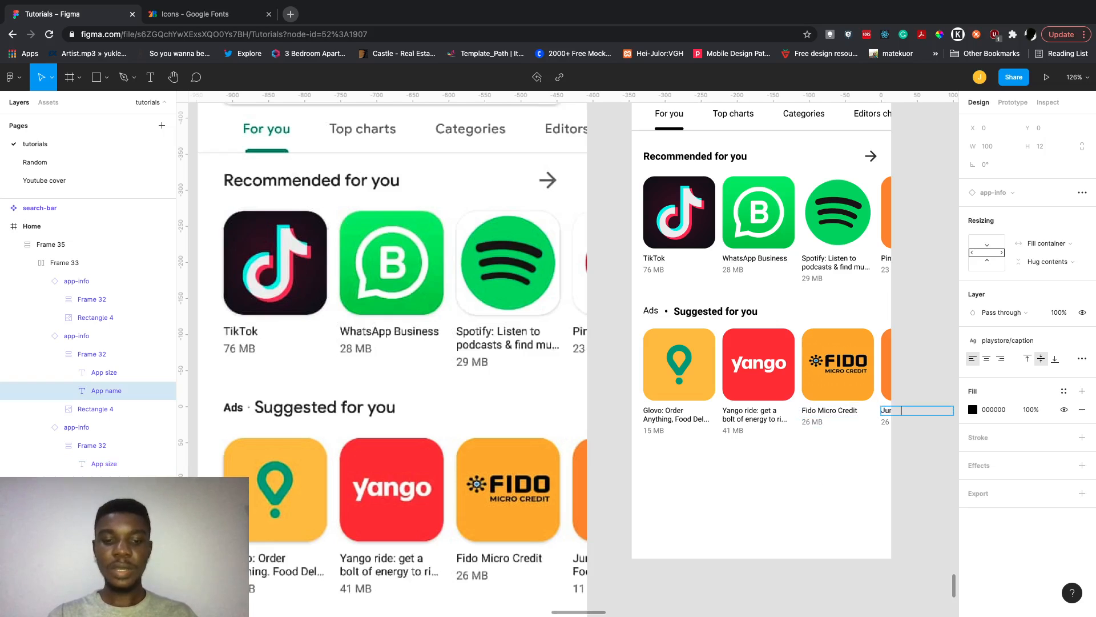
pyautogui.press('Escape')
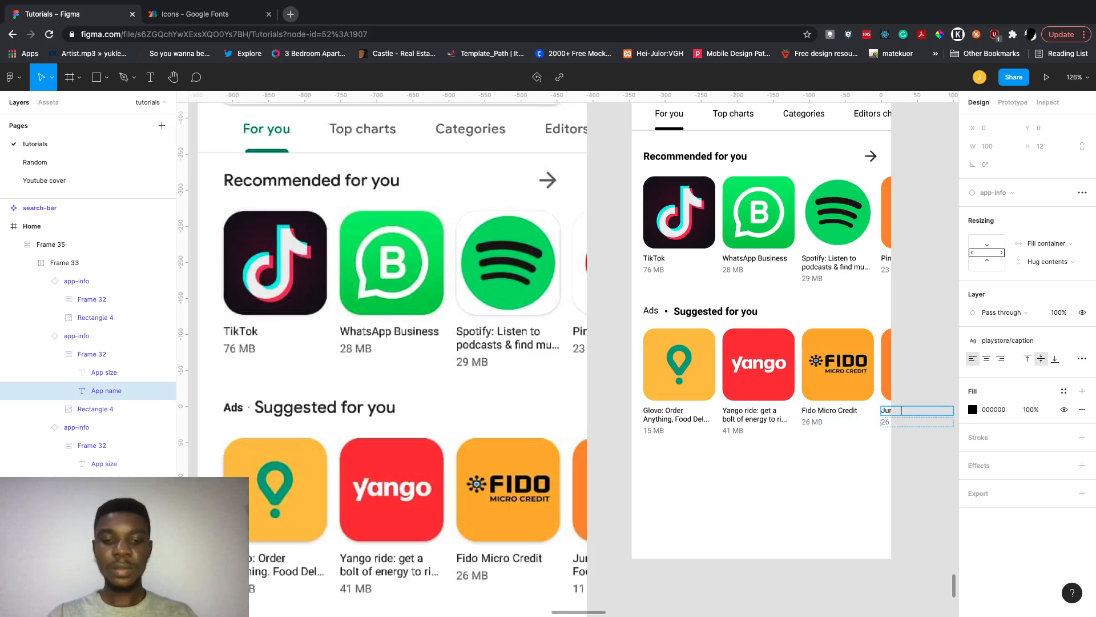
pyautogui.doubleClick(888, 422)
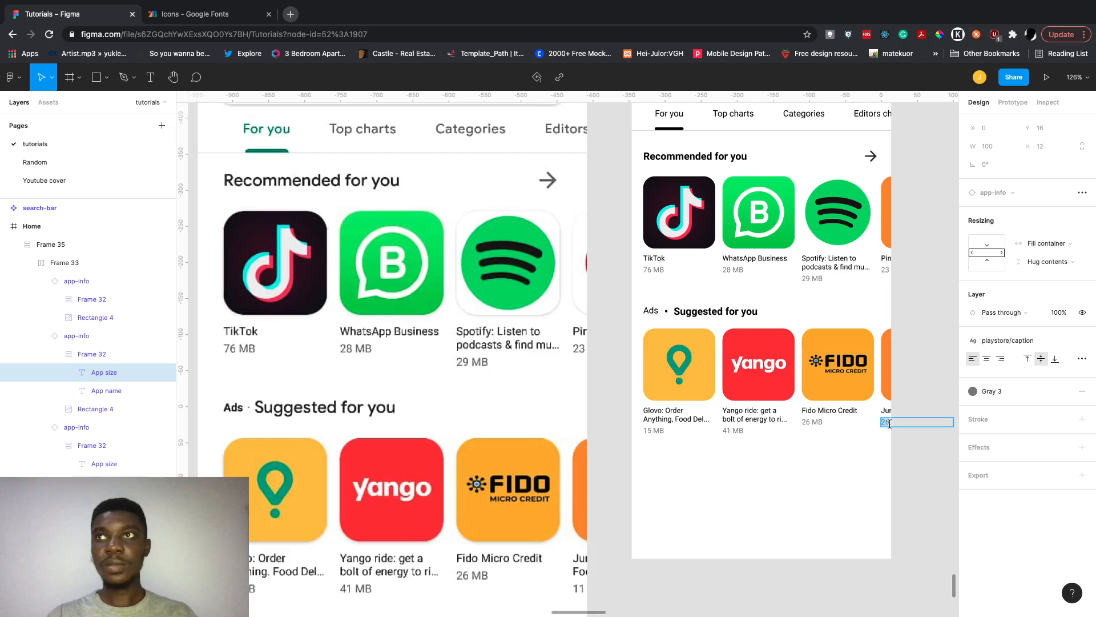
pyautogui.write('11')
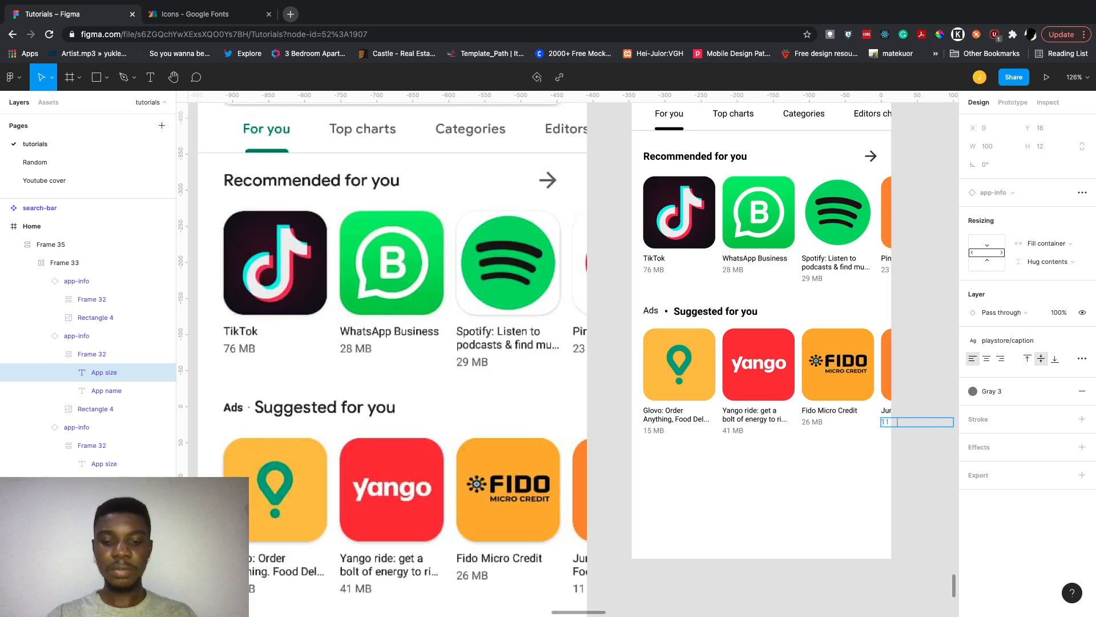
pyautogui.press('Escape')
# Duplicate the whole Suggested for you section and place the copy directly below it at Y 580.
pyautogui.scroll(-5, 850, 471)
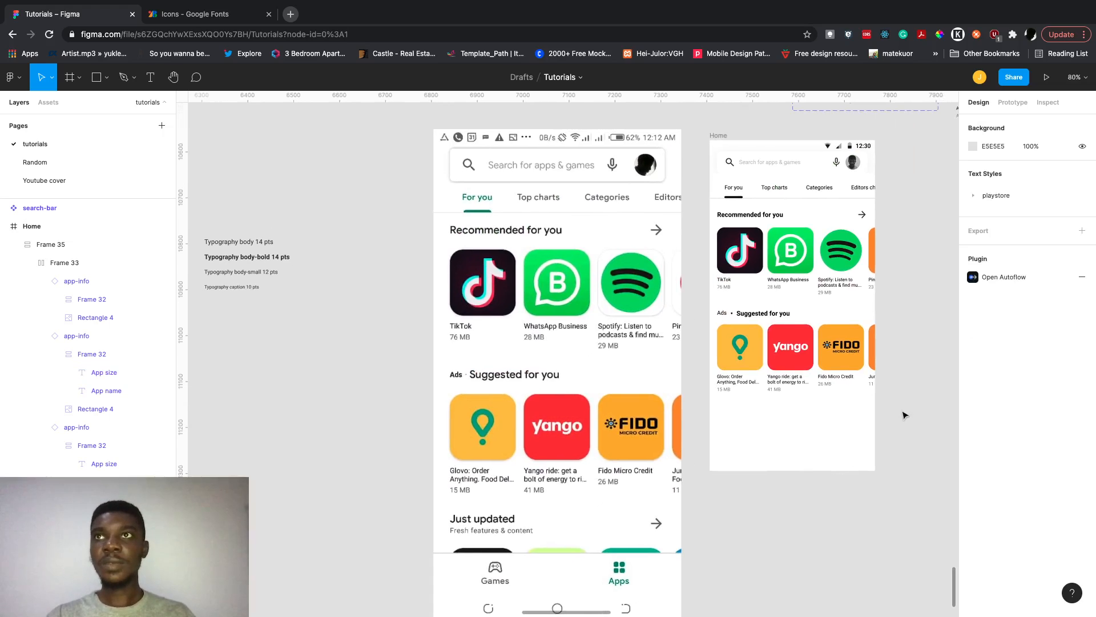
pyautogui.moveTo(935, 404); pyautogui.dragTo(700, 299)
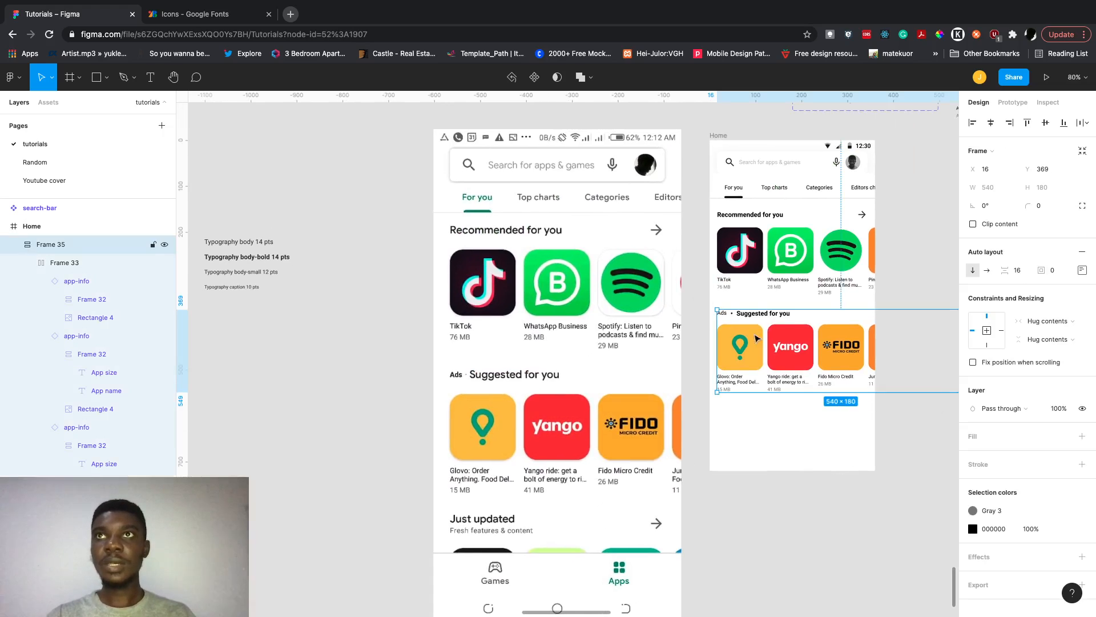
pyautogui.moveTo(758, 339); pyautogui.dragTo(766, 436)
pyautogui.hscroll(2, 766, 436)
pyautogui.scroll(-2, 766, 436)
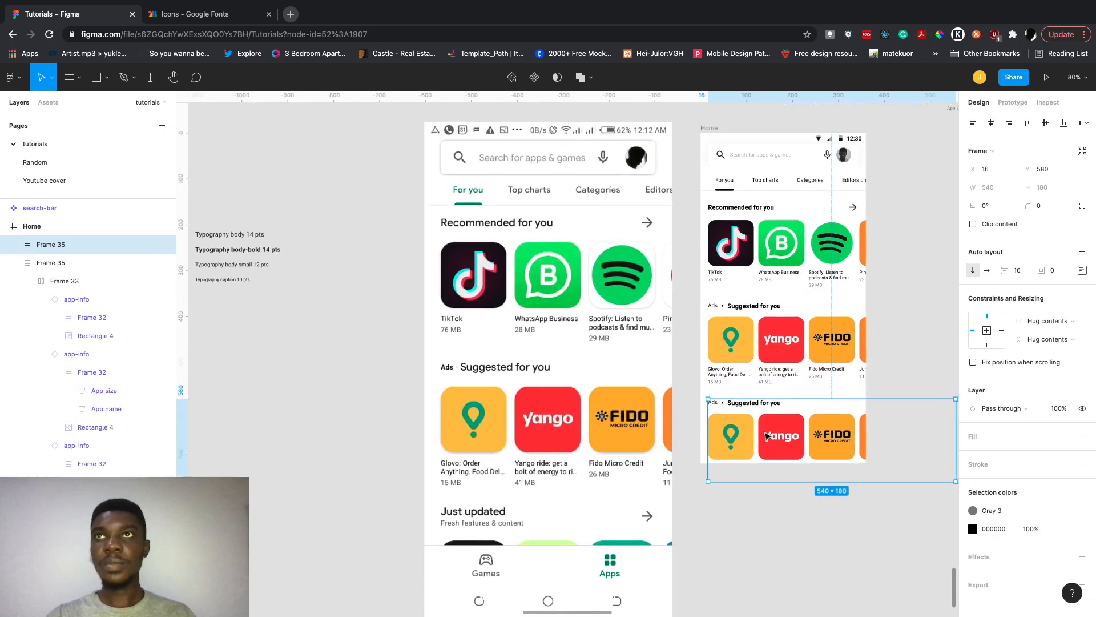
pyautogui.scroll(3, 701, 401)
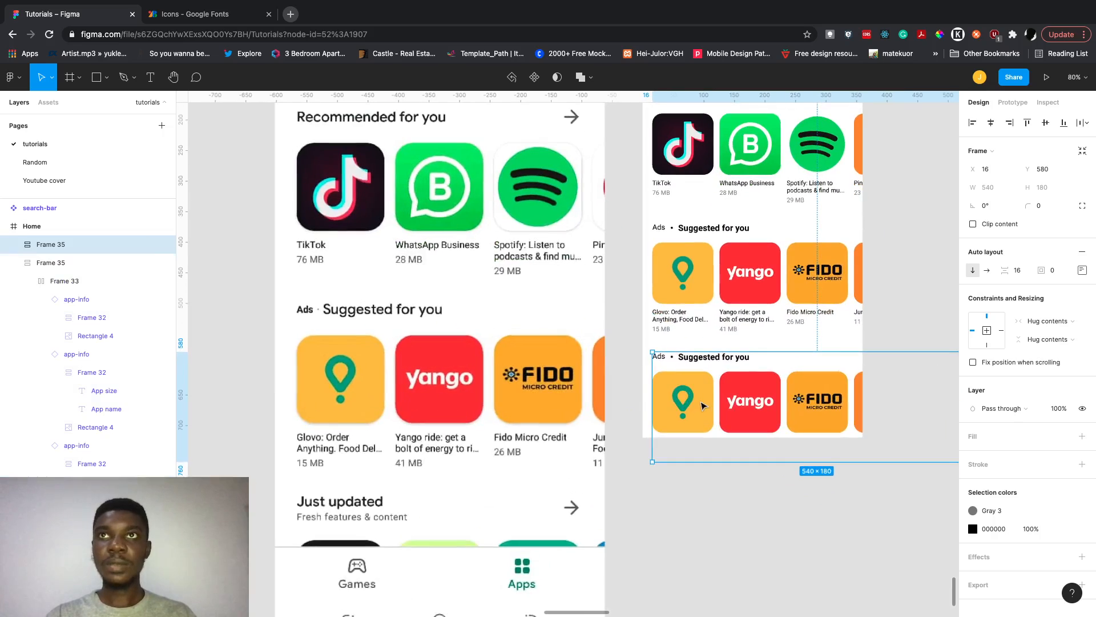
# Turn on the subtitle and arrow for the duplicated section's title and widen it to 320.
pyautogui.doubleClick(705, 357)
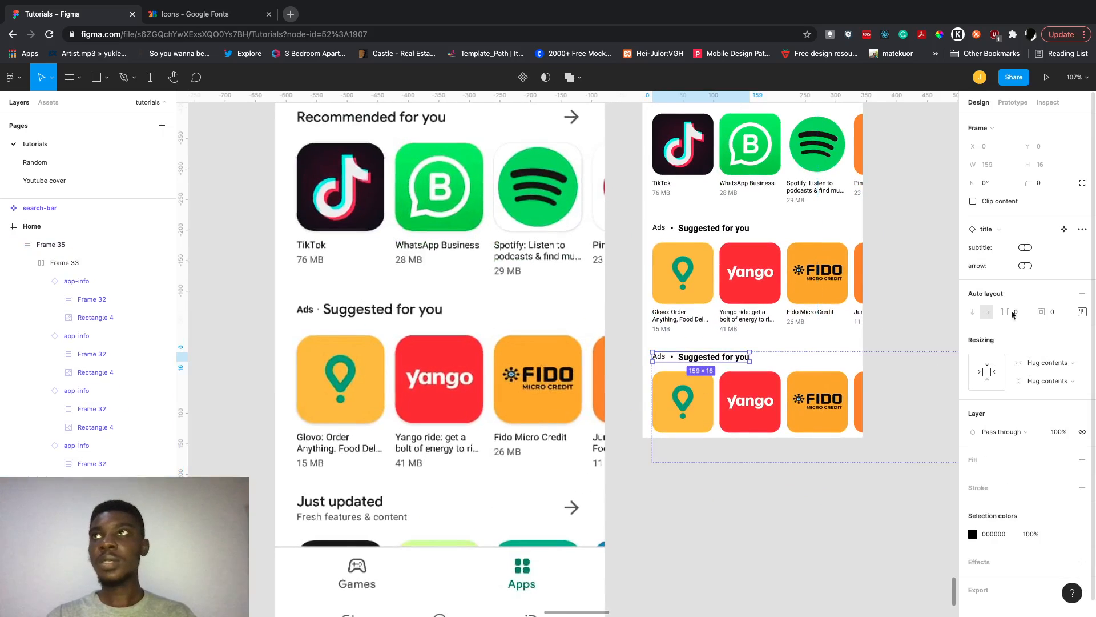
pyautogui.click(1026, 247)
pyautogui.click(1026, 266)
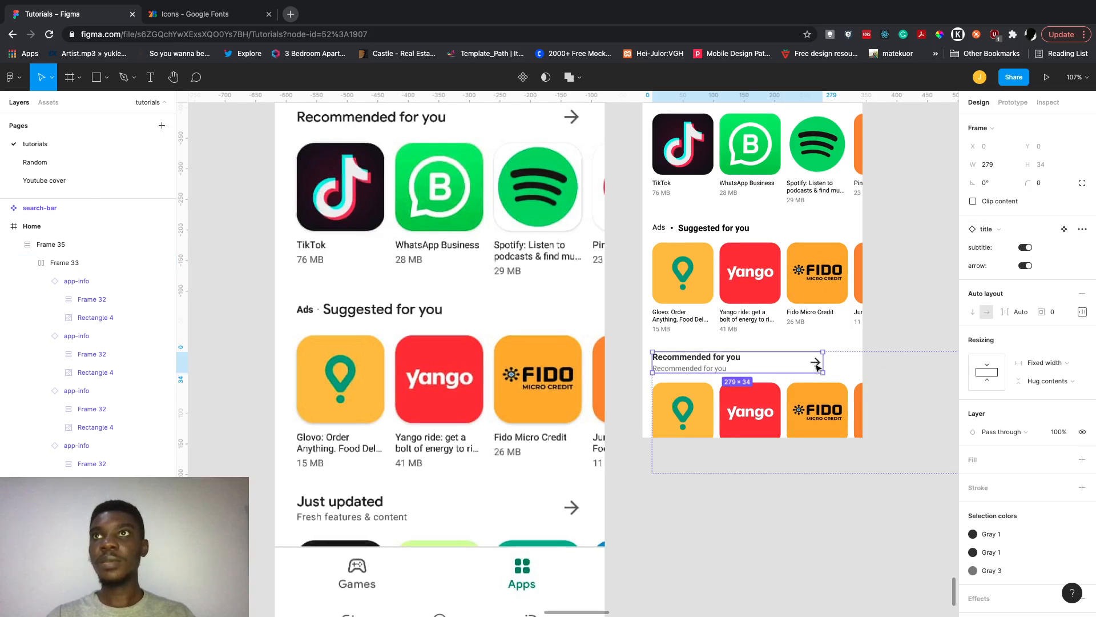
pyautogui.moveTo(825, 362); pyautogui.dragTo(847, 363)
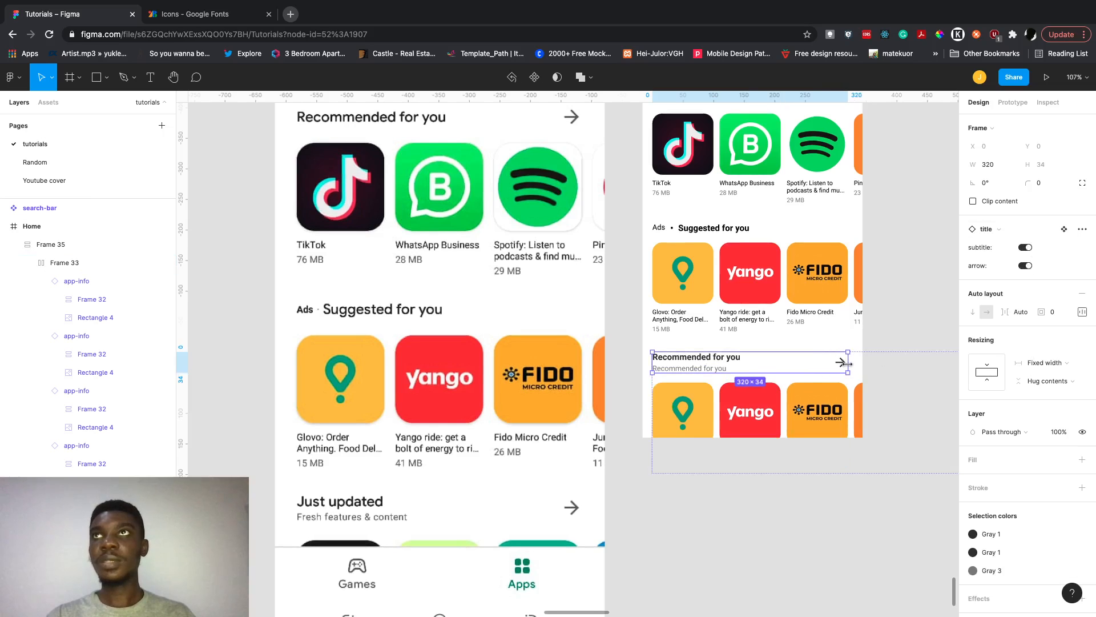
# Show the 4-column layout grid on the Home frame.
pyautogui.scroll(2, 847, 364)
pyautogui.scroll(-3, 850, 369)
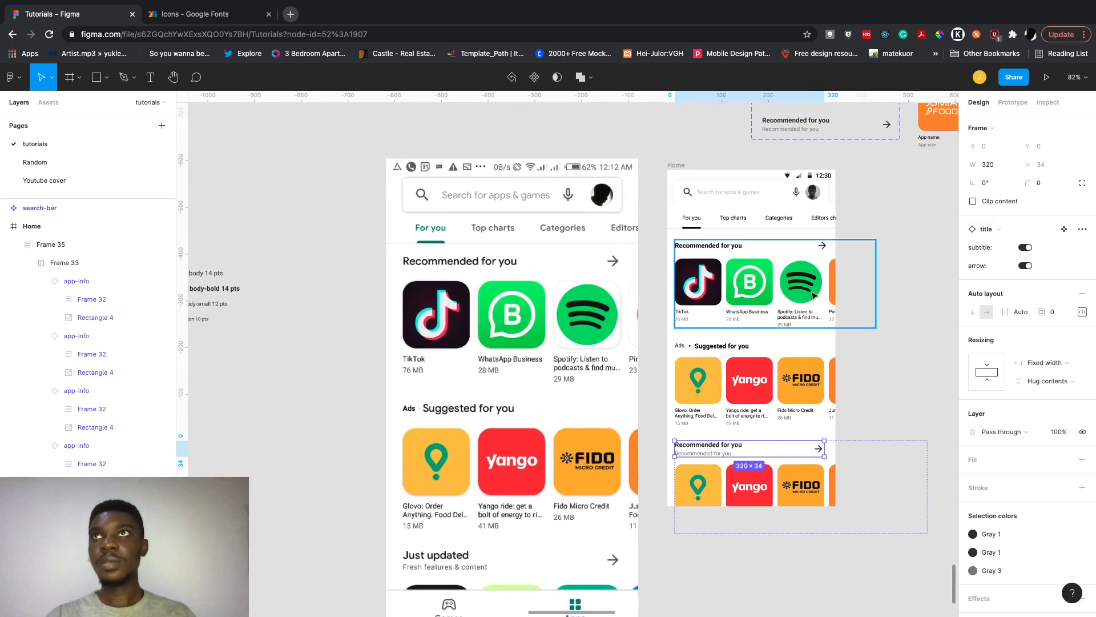
pyautogui.click(677, 165)
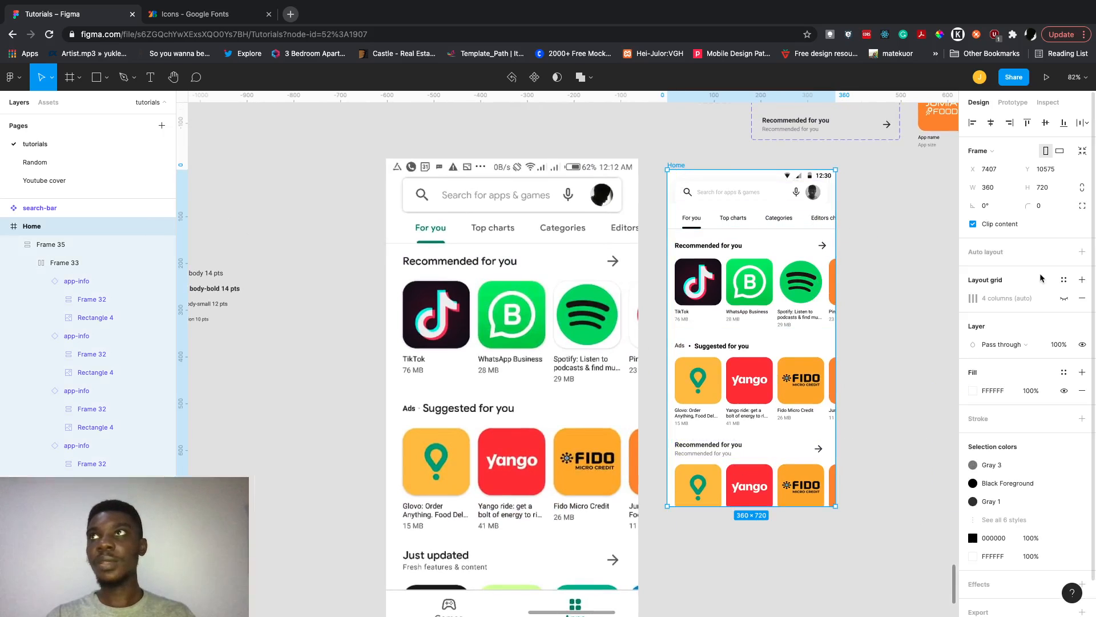
pyautogui.click(1065, 298)
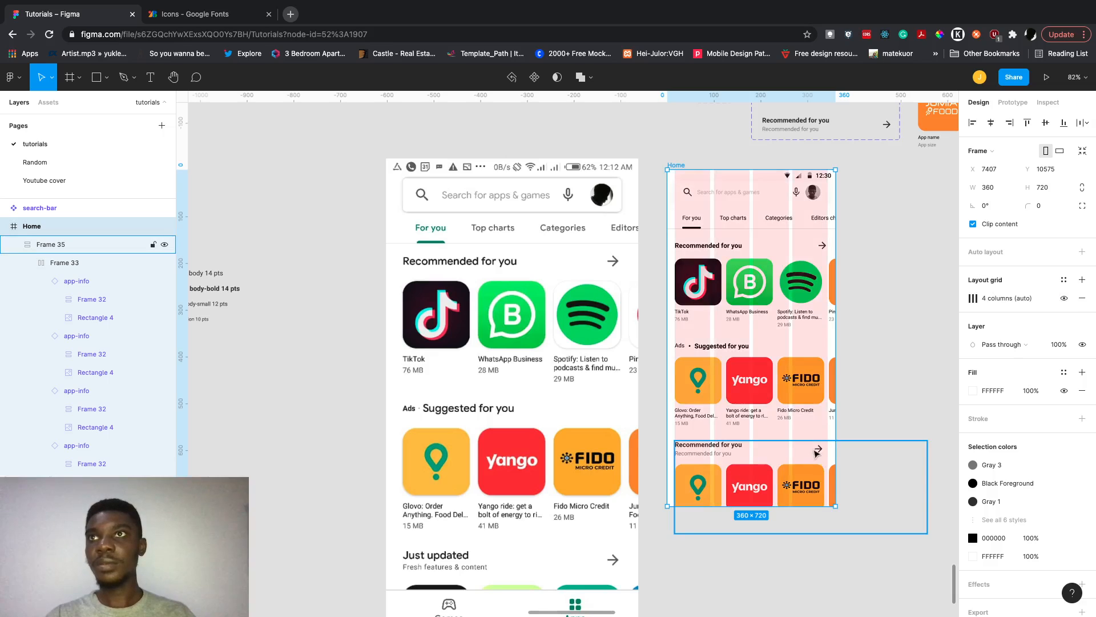
# Resize the duplicated section's title to a width of 328 so its arrow side meets the last grid column's edge.
pyautogui.doubleClick(822, 451)
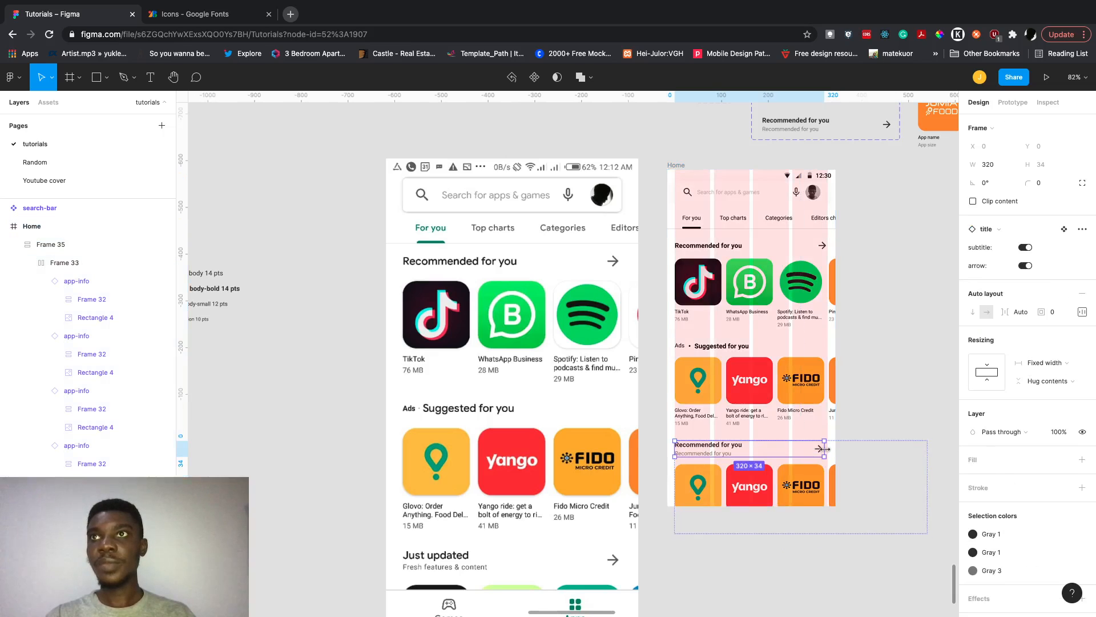
pyautogui.moveTo(824, 449); pyautogui.dragTo(829, 448)
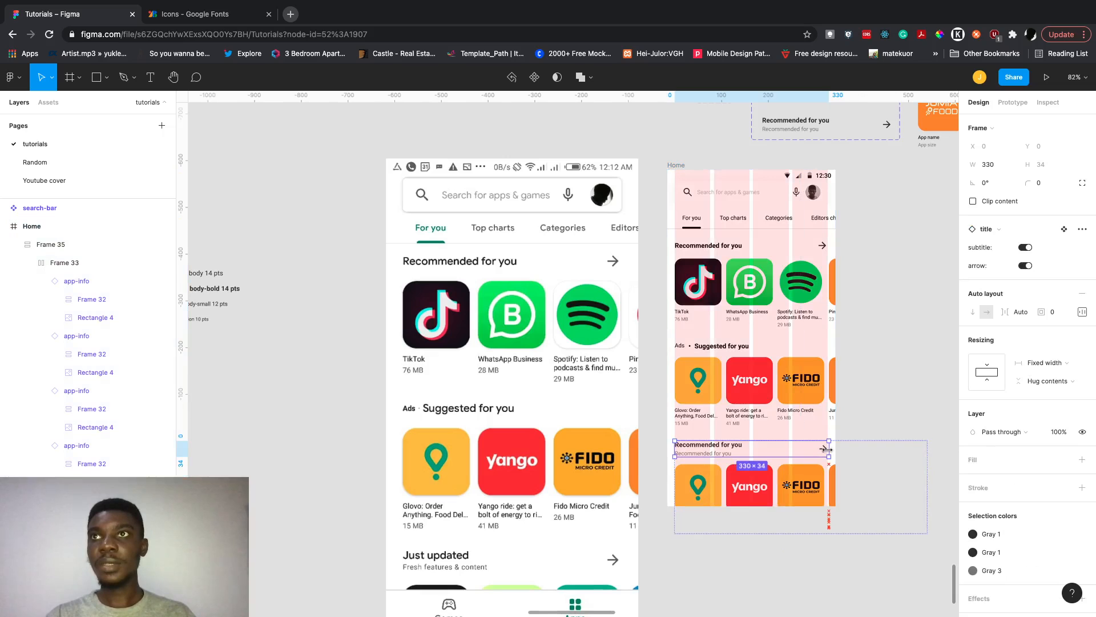
pyautogui.scroll(5, 826, 449)
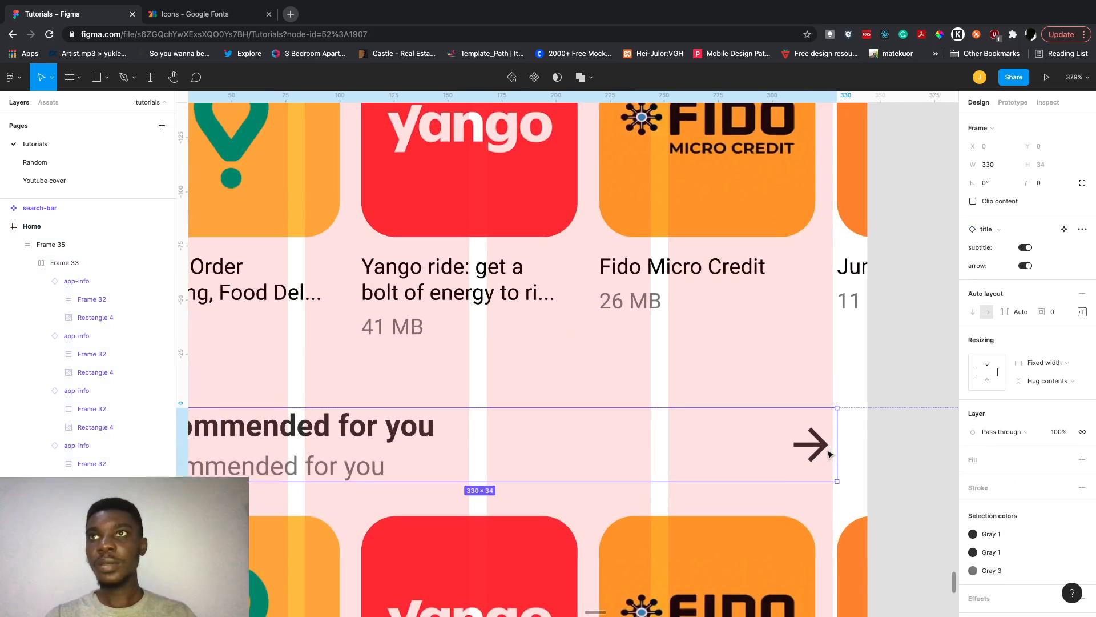
pyautogui.moveTo(834, 446); pyautogui.dragTo(829, 447)
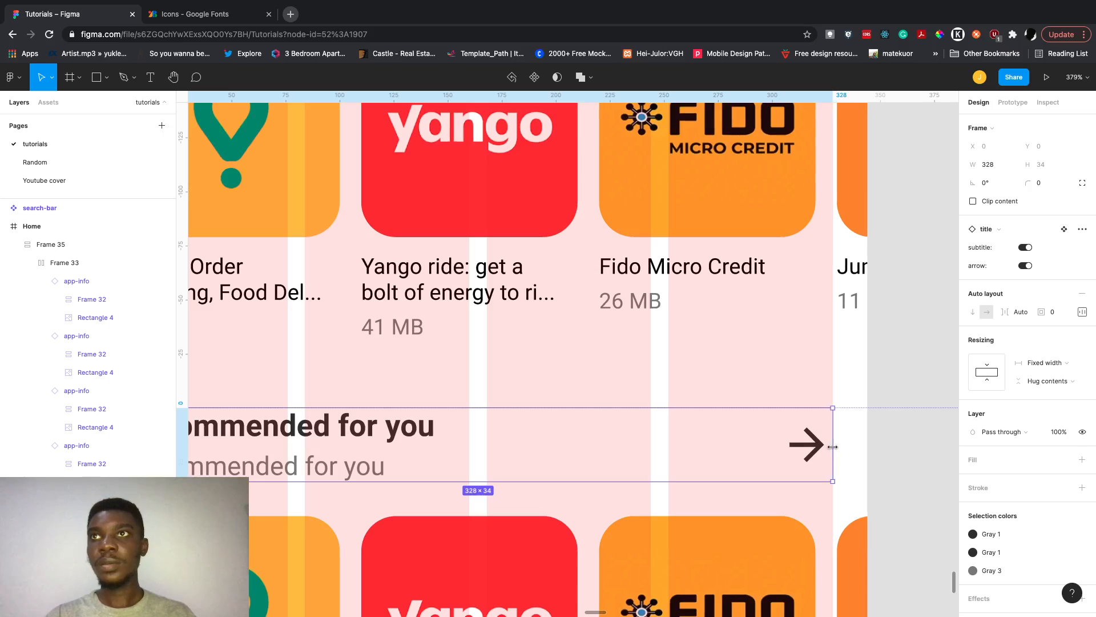
pyautogui.scroll(-5, 829, 447)
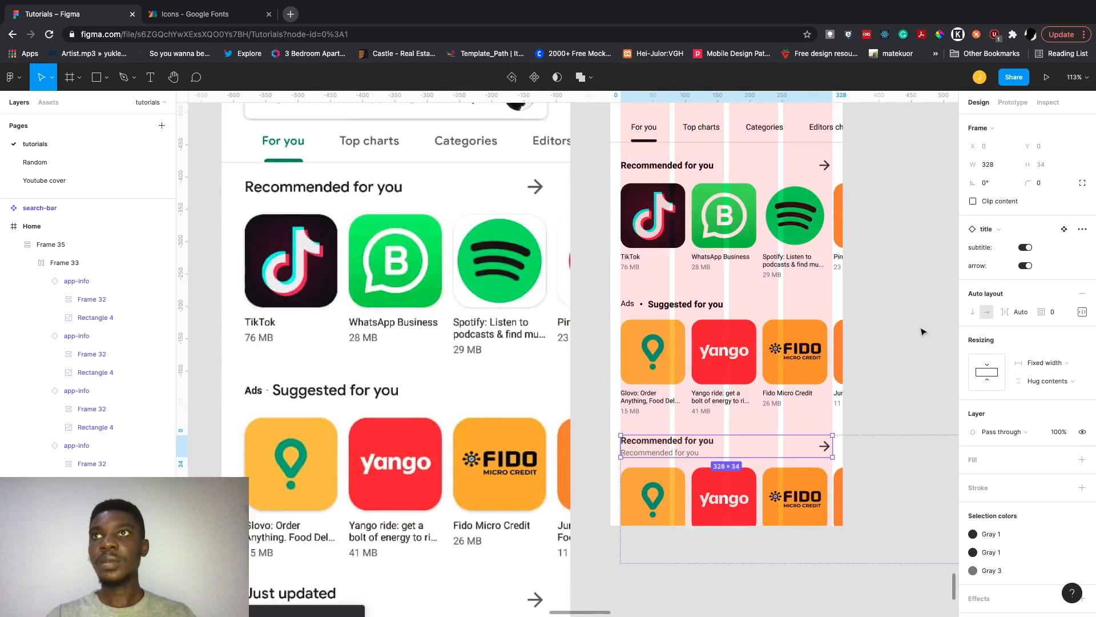
pyautogui.click(923, 325)
pyautogui.scroll(-2, 923, 326)
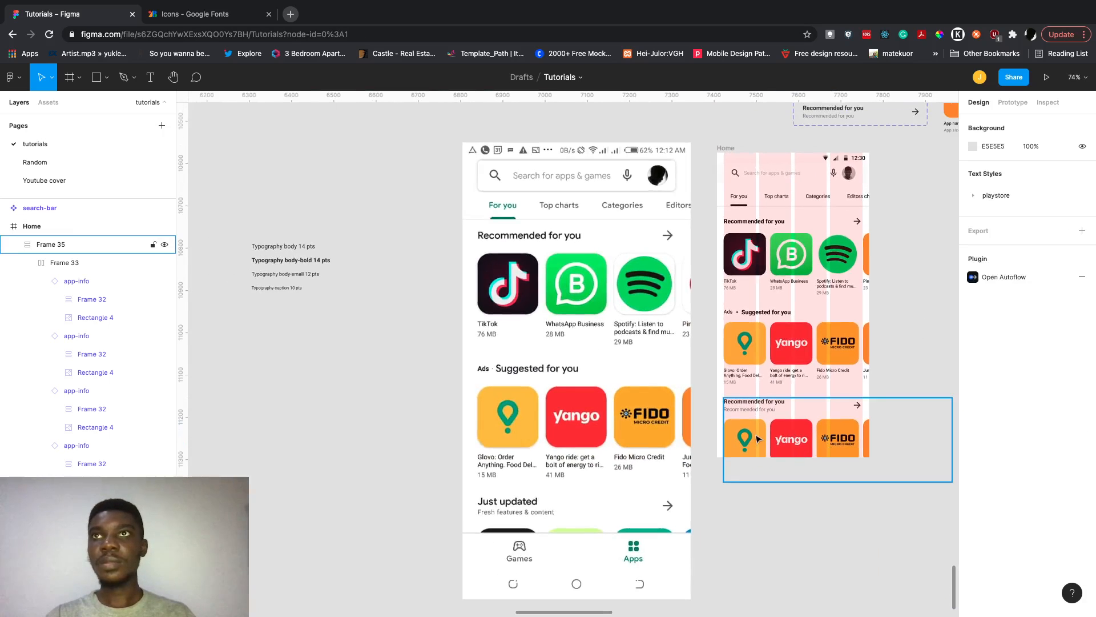
# Change the first app icon in the duplicated row to the Jumia Food image by showing its fill and hiding the Glovo one.
pyautogui.click(754, 444)
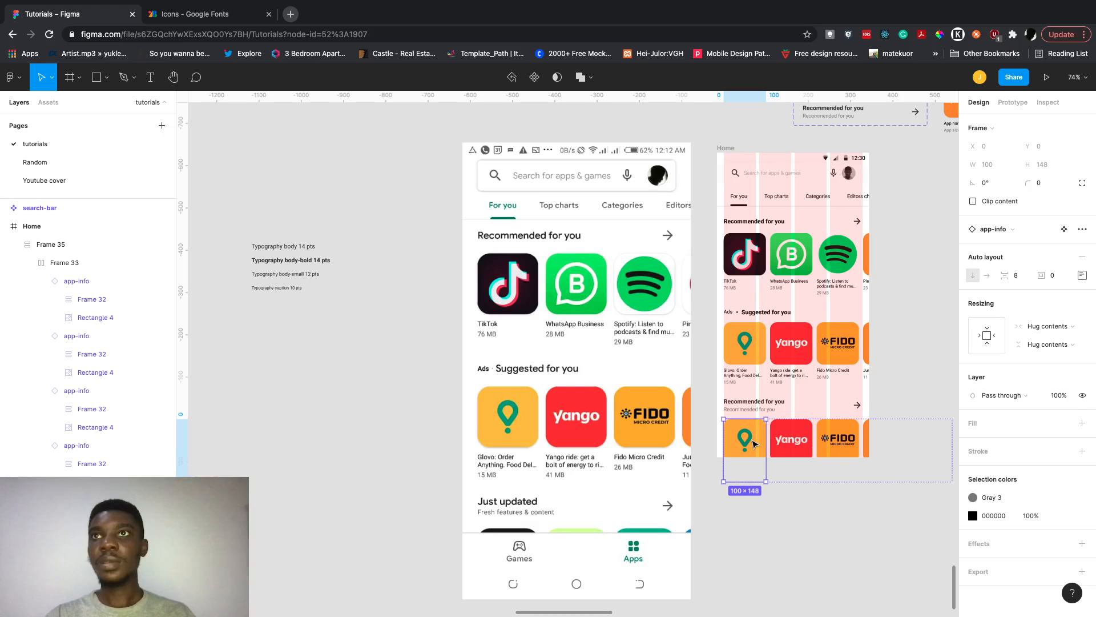
pyautogui.keyDown('shift'); pyautogui.click(789, 449); pyautogui.keyUp('shift')
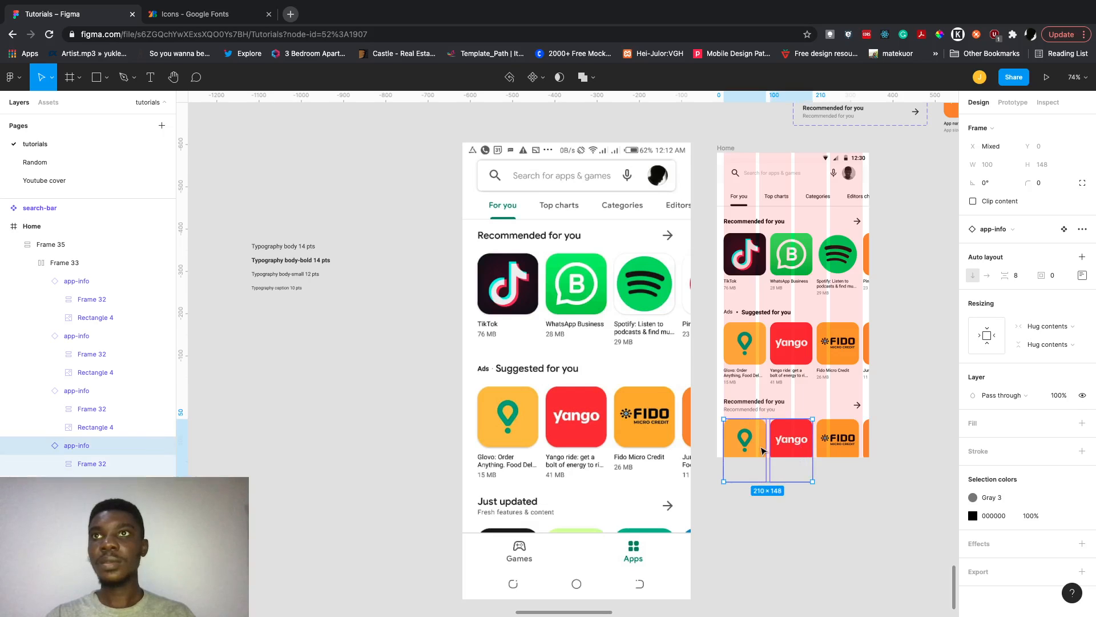
pyautogui.doubleClick(762, 451)
pyautogui.click(1064, 358)
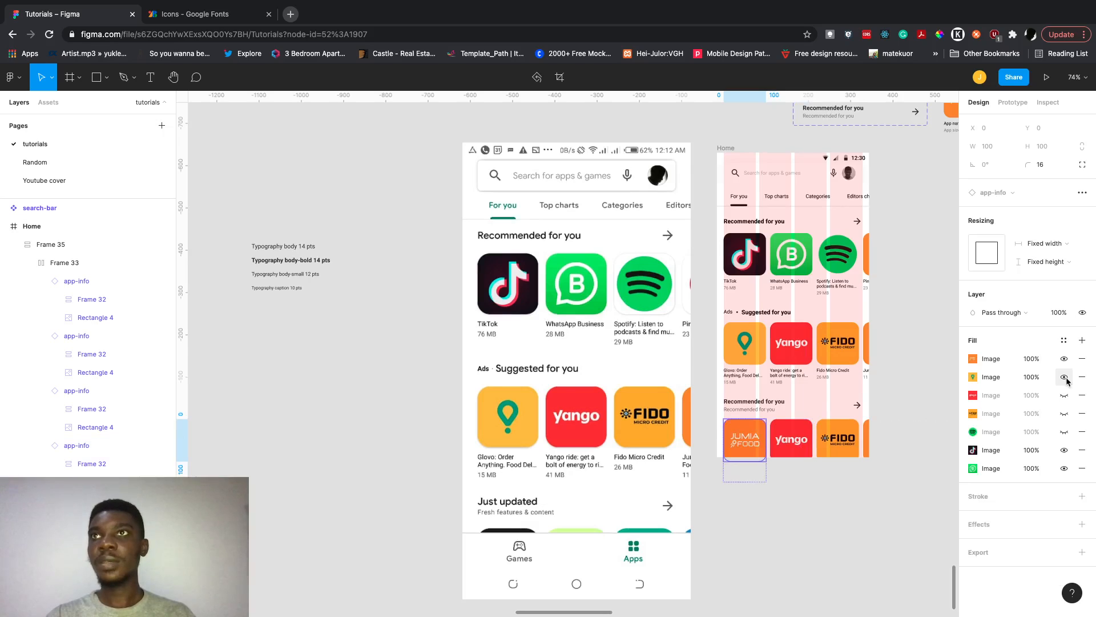
pyautogui.click(1064, 377)
# Change the second app icon in the duplicated row to Spotify by hiding the Yango fill and showing the Spotify one.
pyautogui.click(806, 444)
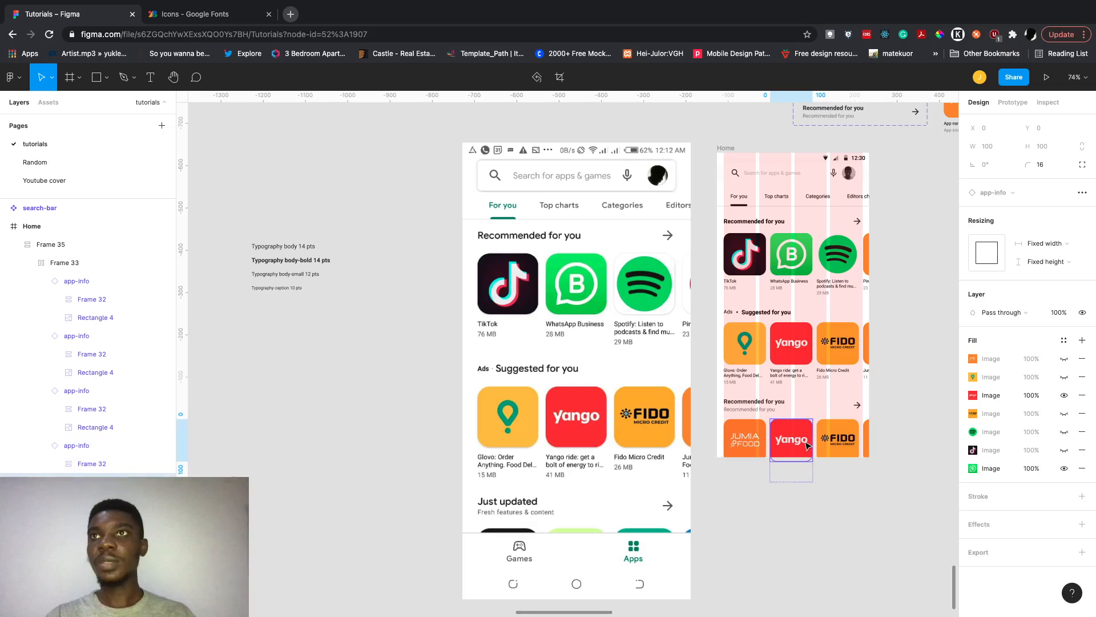
pyautogui.click(1064, 359)
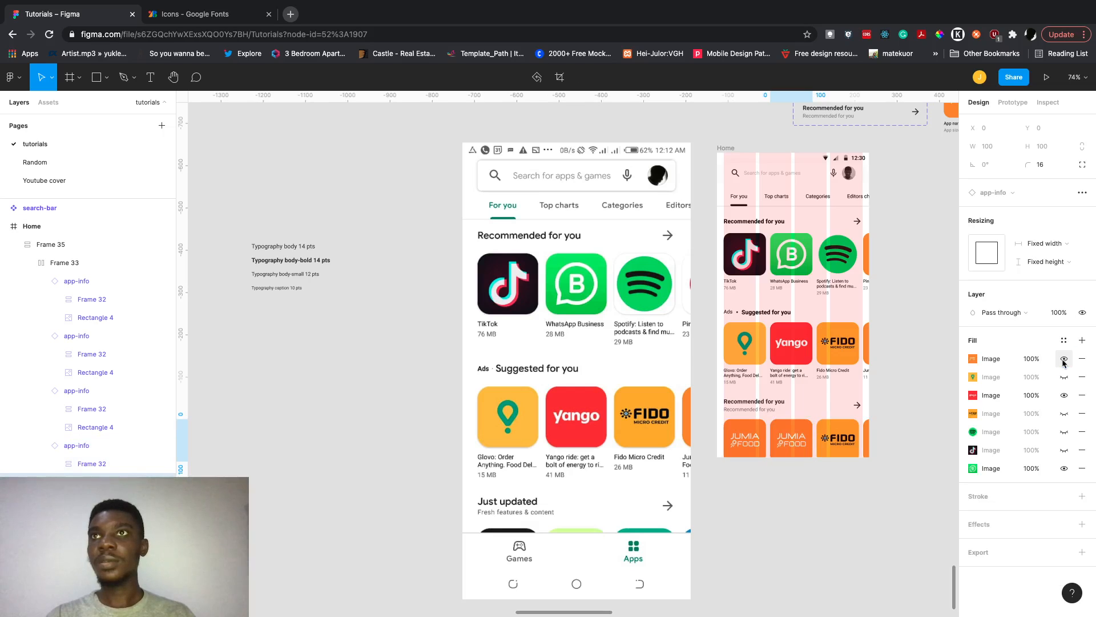
pyautogui.click(1064, 359)
pyautogui.click(1064, 431)
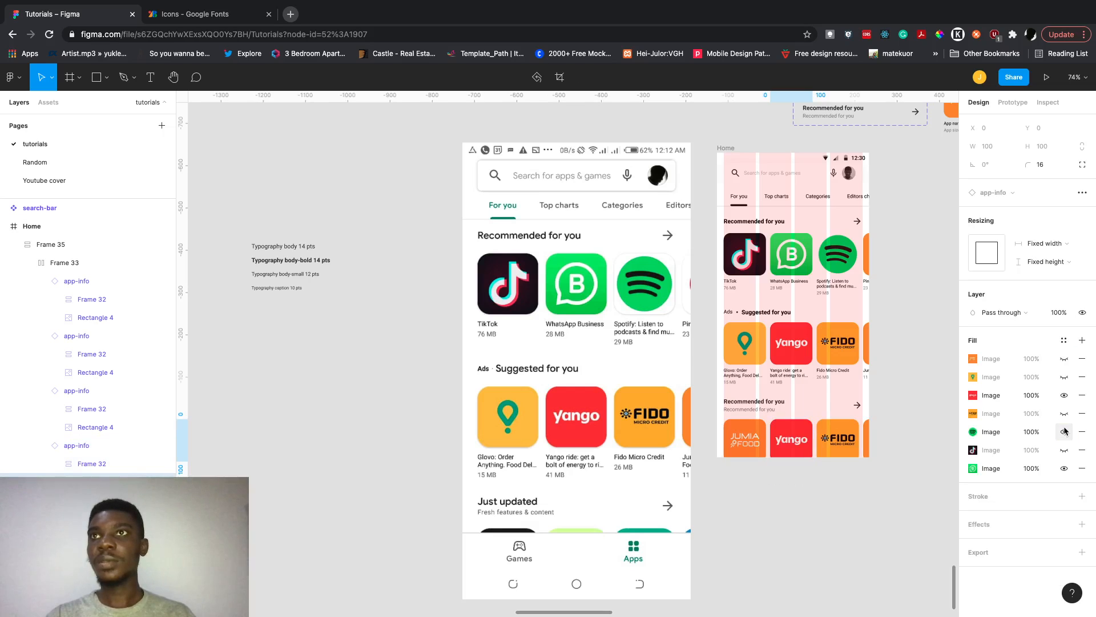
pyautogui.click(1064, 431)
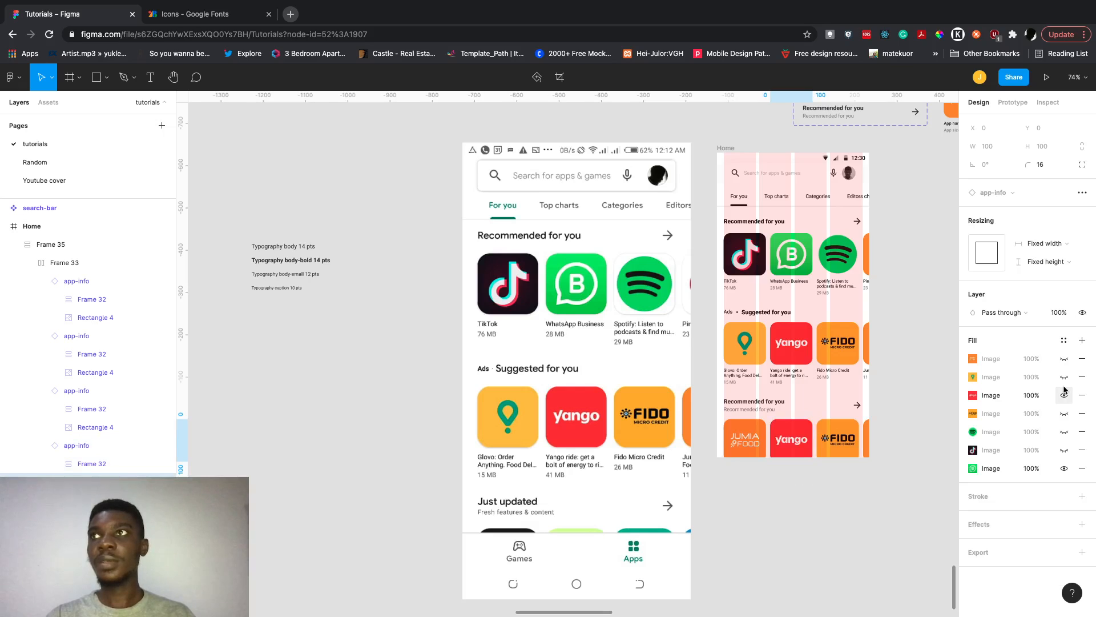
pyautogui.click(1064, 395)
pyautogui.click(1064, 431)
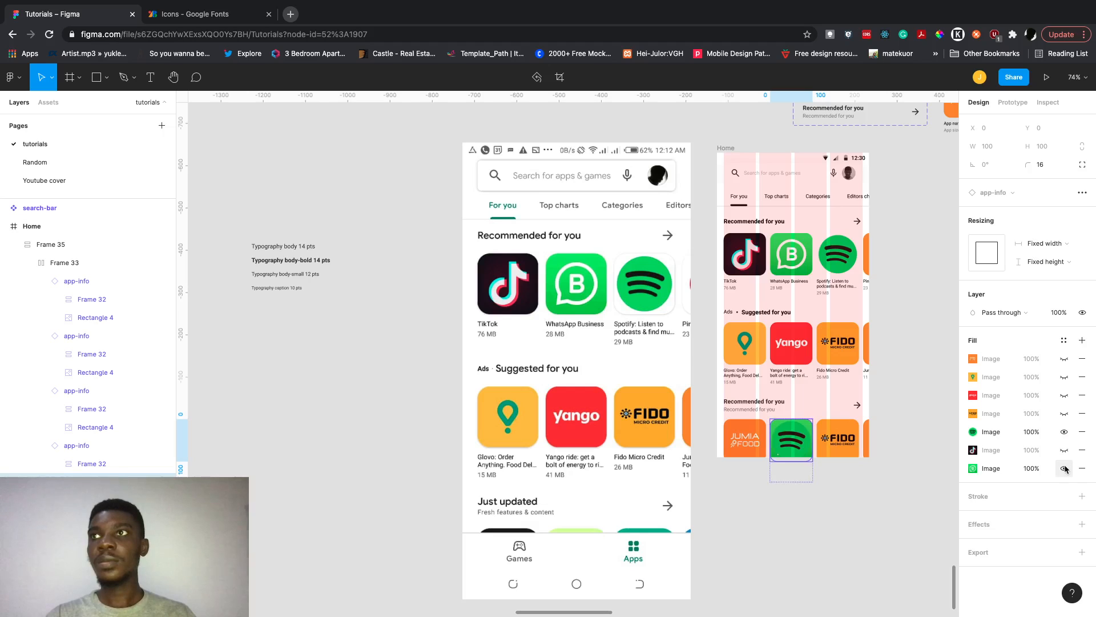
# Change the third app icon in the duplicated row to WhatsApp Business by hiding the Fido image fill.
pyautogui.doubleClick(838, 440)
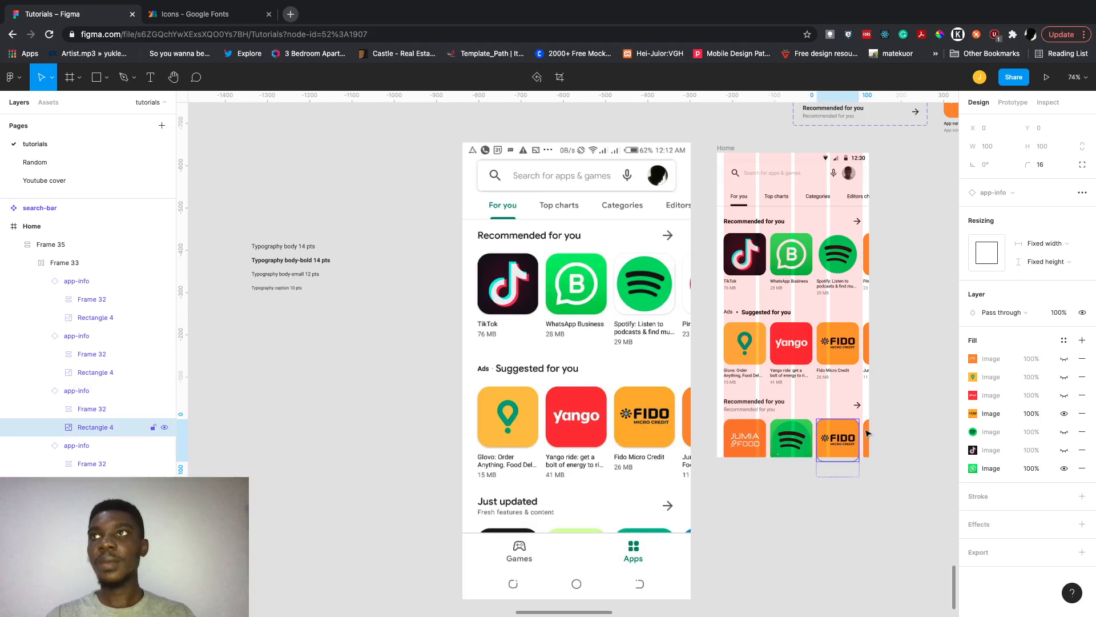
pyautogui.click(1065, 377)
pyautogui.click(1065, 378)
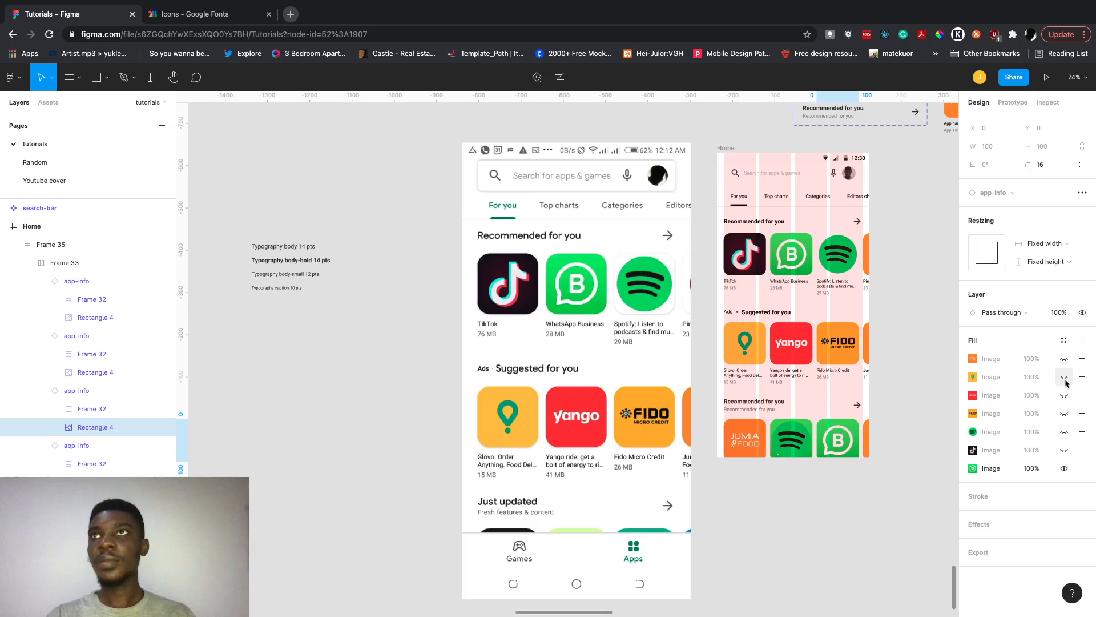
pyautogui.click(1064, 413)
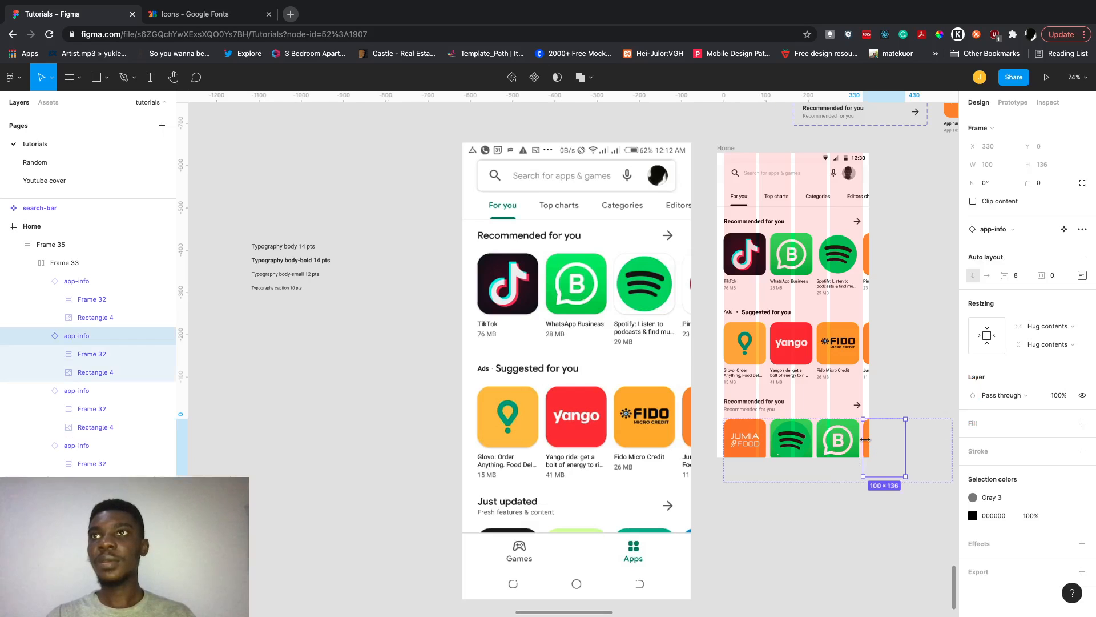
# Change the fourth app icon in the duplicated row to TikTok by hiding the five image fills stacked above it.
pyautogui.click(870, 448)
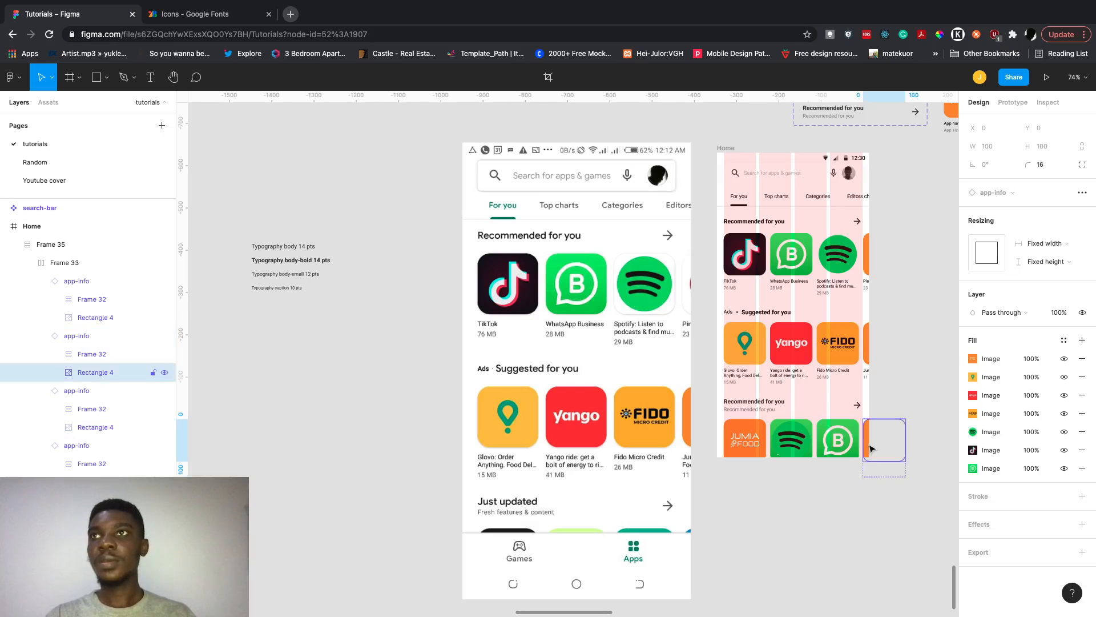
pyautogui.click(1065, 432)
pyautogui.click(1064, 413)
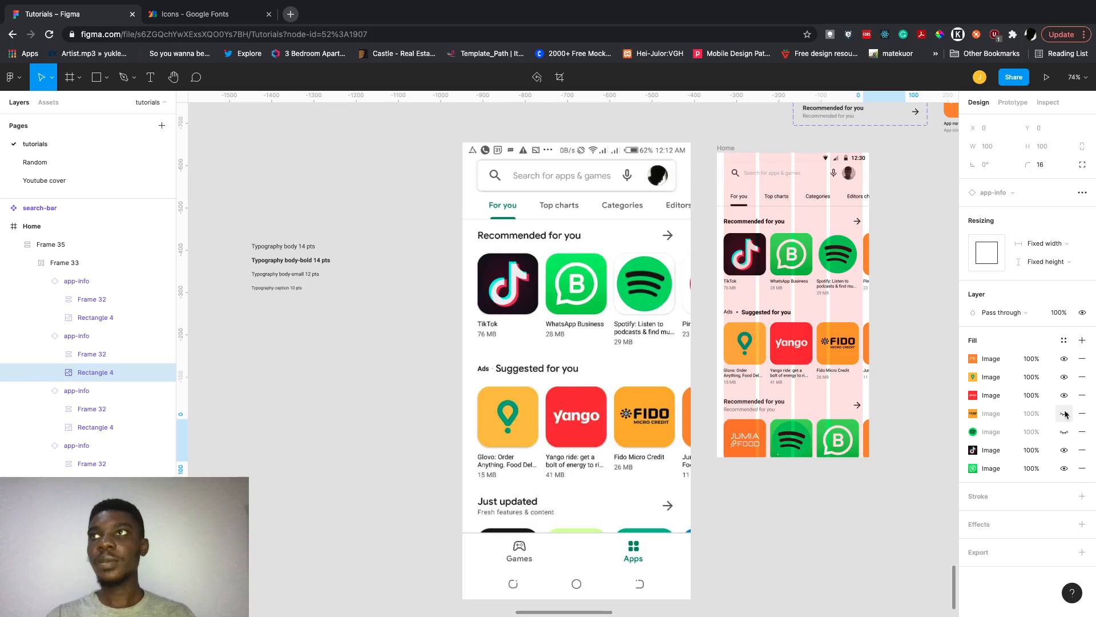
pyautogui.click(1064, 395)
pyautogui.click(1064, 377)
pyautogui.click(1064, 359)
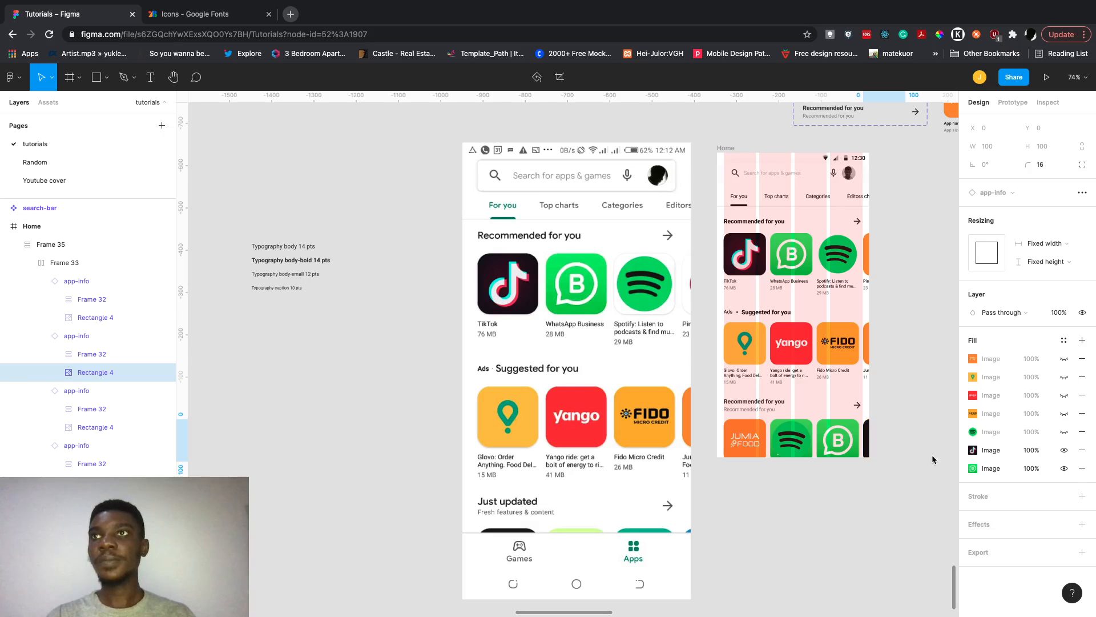
pyautogui.click(906, 469)
# Change the duplicated section's heading text to "Just updated".
pyautogui.scroll(2, 856, 433)
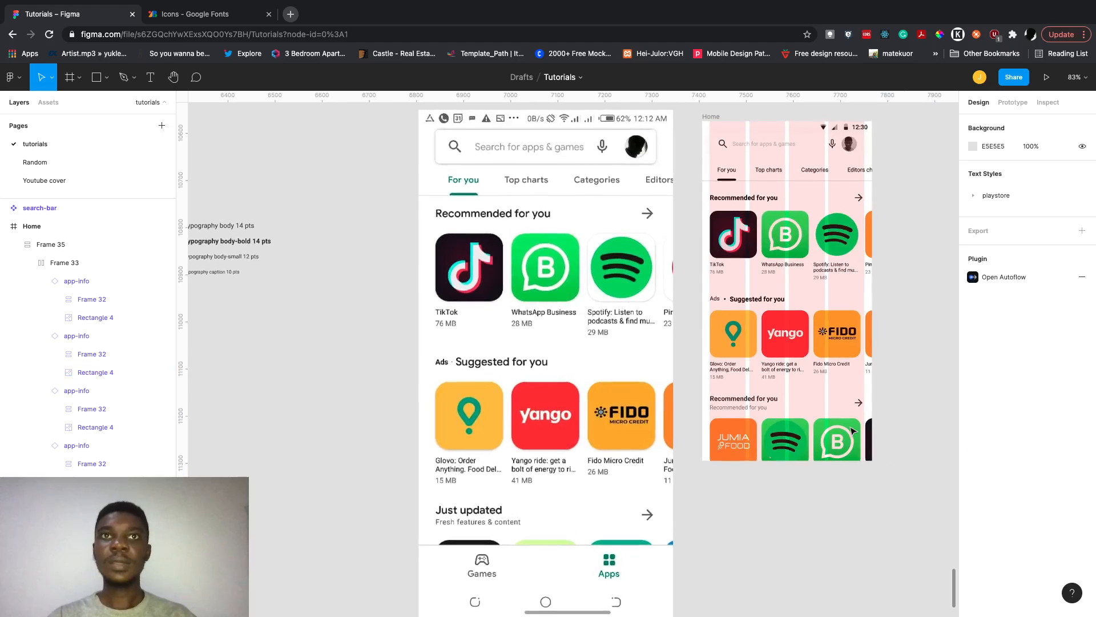
pyautogui.click(747, 402)
pyautogui.doubleClick(746, 402)
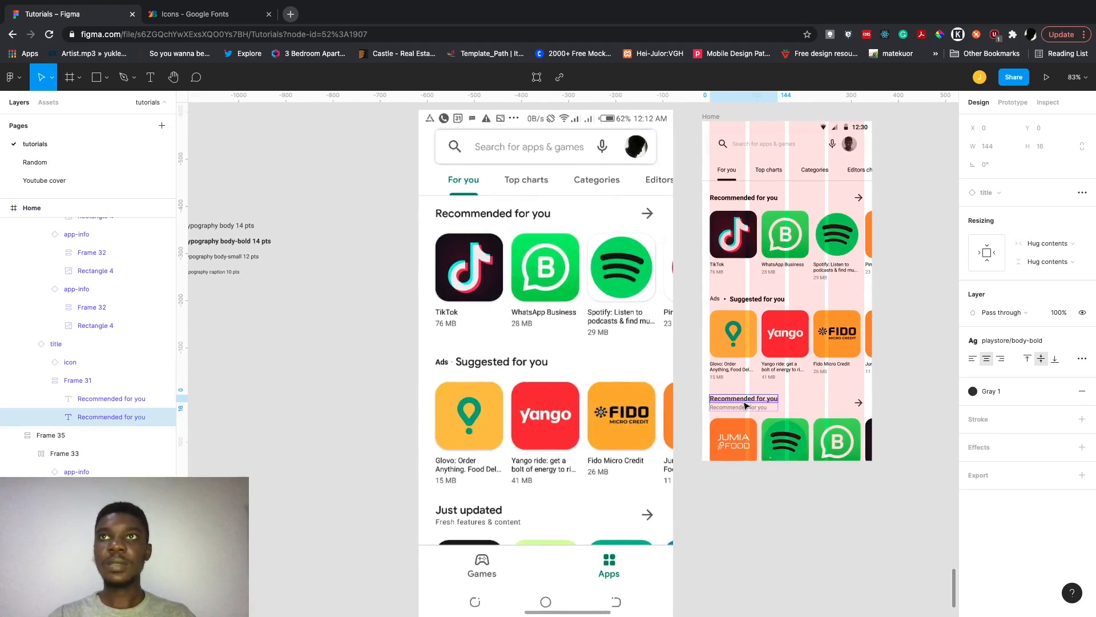
pyautogui.doubleClick(744, 400)
pyautogui.press('BackSpace')
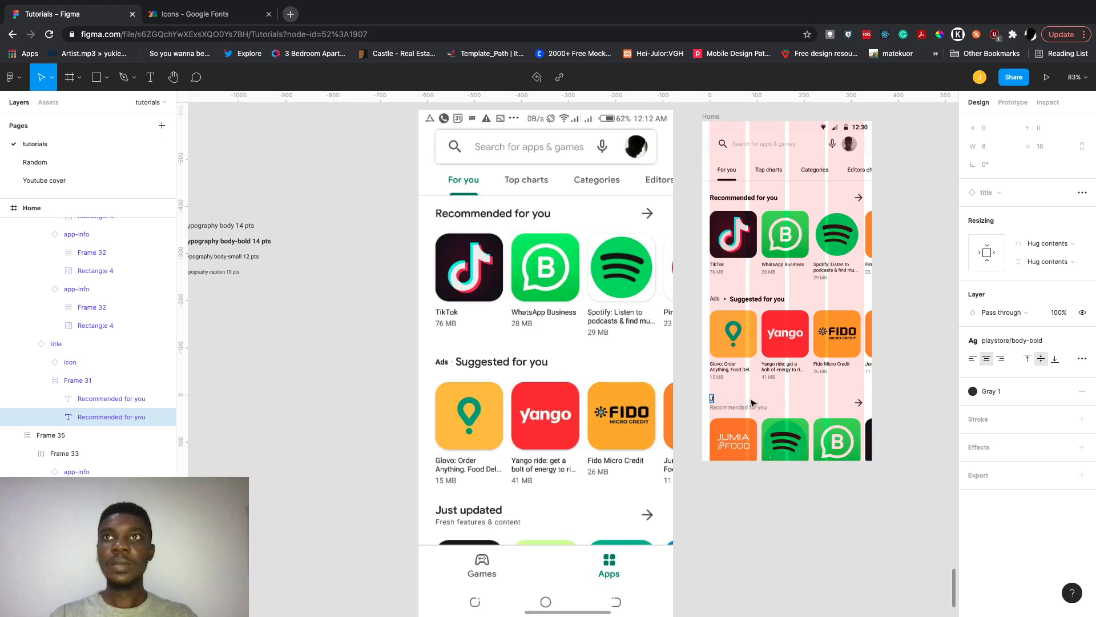
pyautogui.write('Just updated')
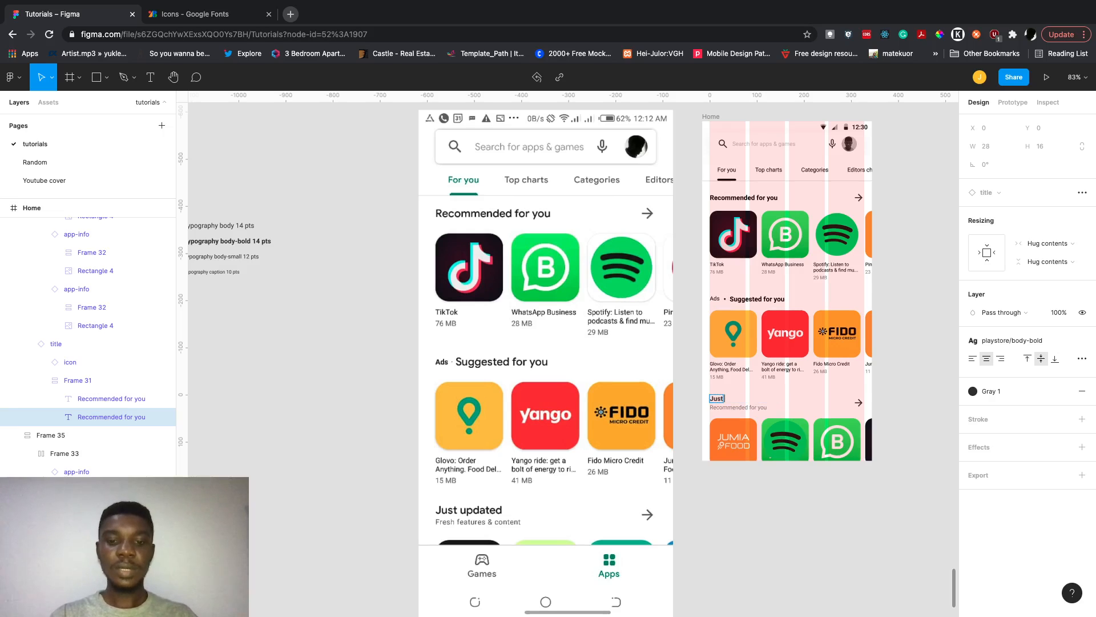
# Change the subtitle under the Just updated heading to "Fresh freatures & content".
pyautogui.doubleClick(736, 406)
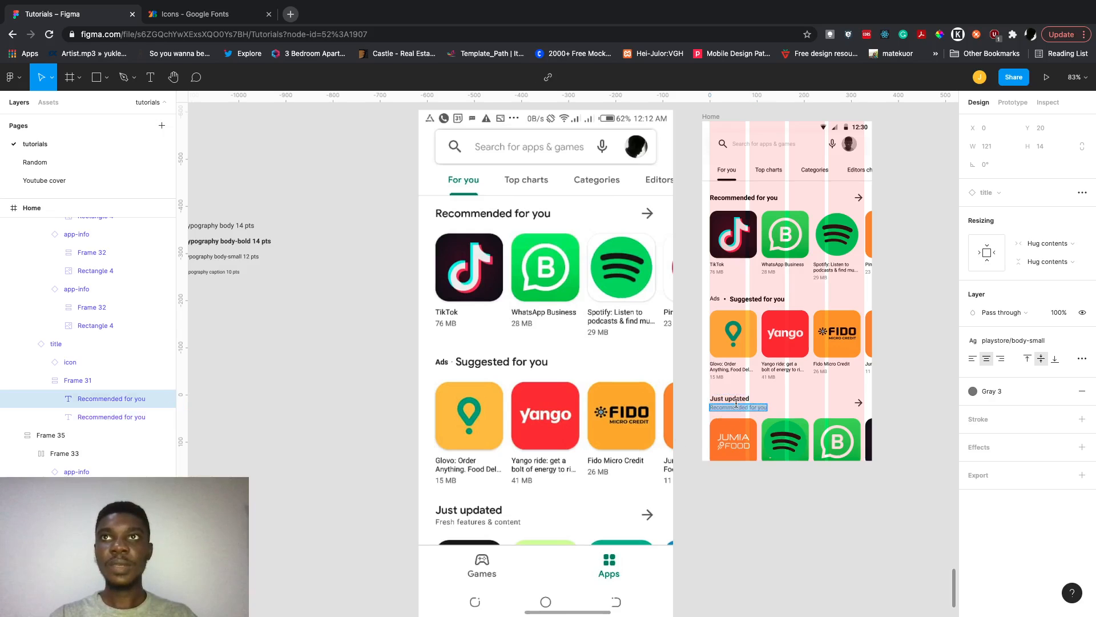
pyautogui.press('BackSpace')
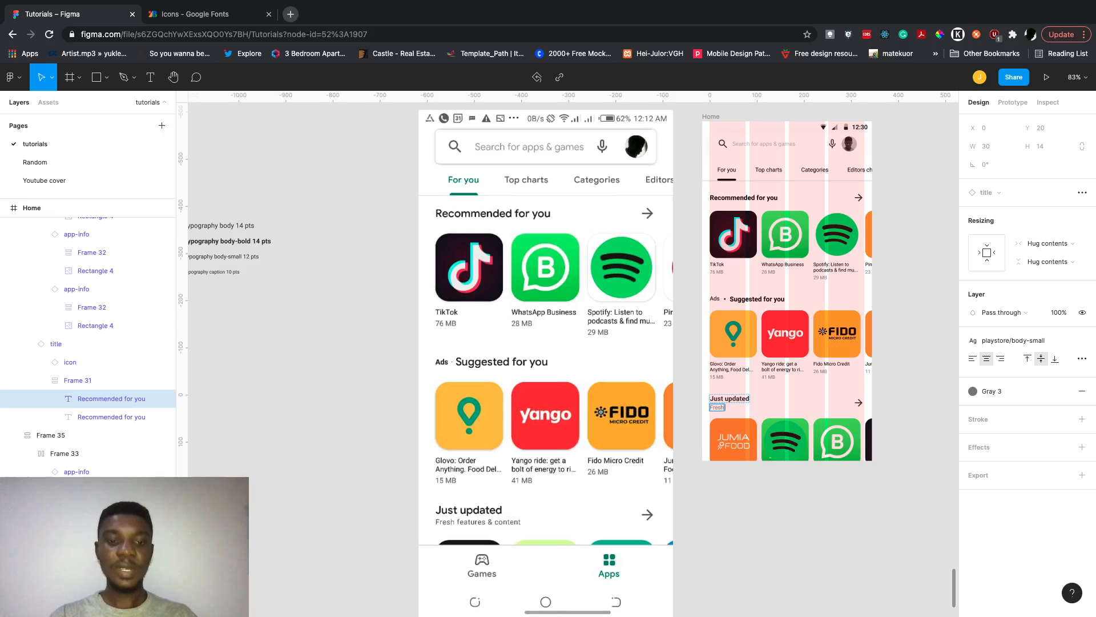
pyautogui.write('Fresh freatures & conte')
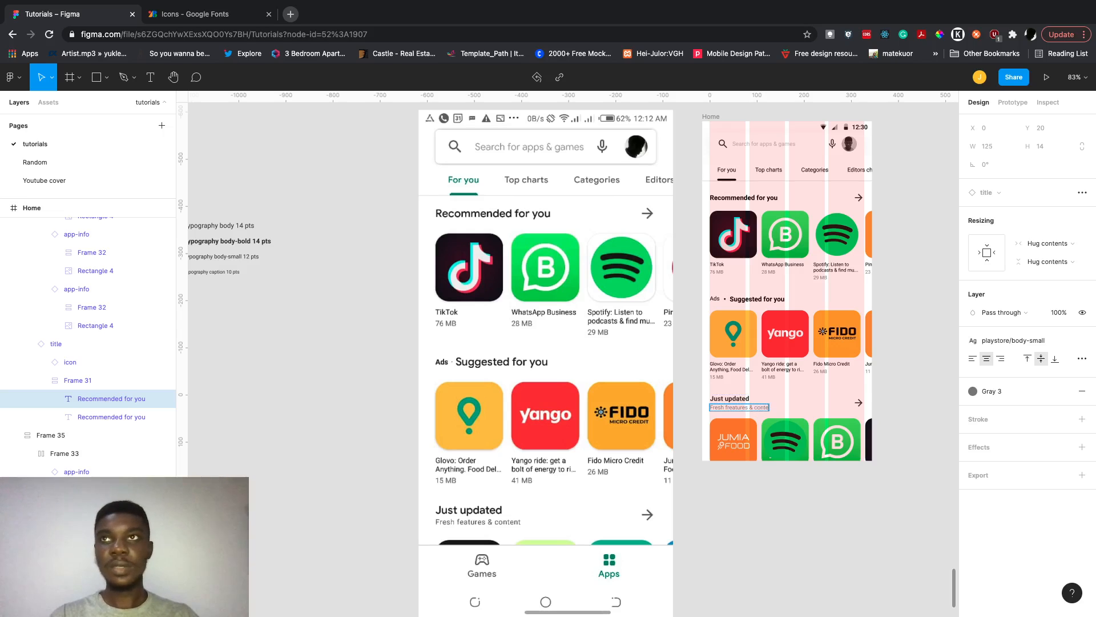
pyautogui.click(780, 526)
pyautogui.click(780, 527)
# Hide the 4-column layout grid on the Home frame.
pyautogui.scroll(1, 780, 526)
pyautogui.hscroll(1, 780, 527)
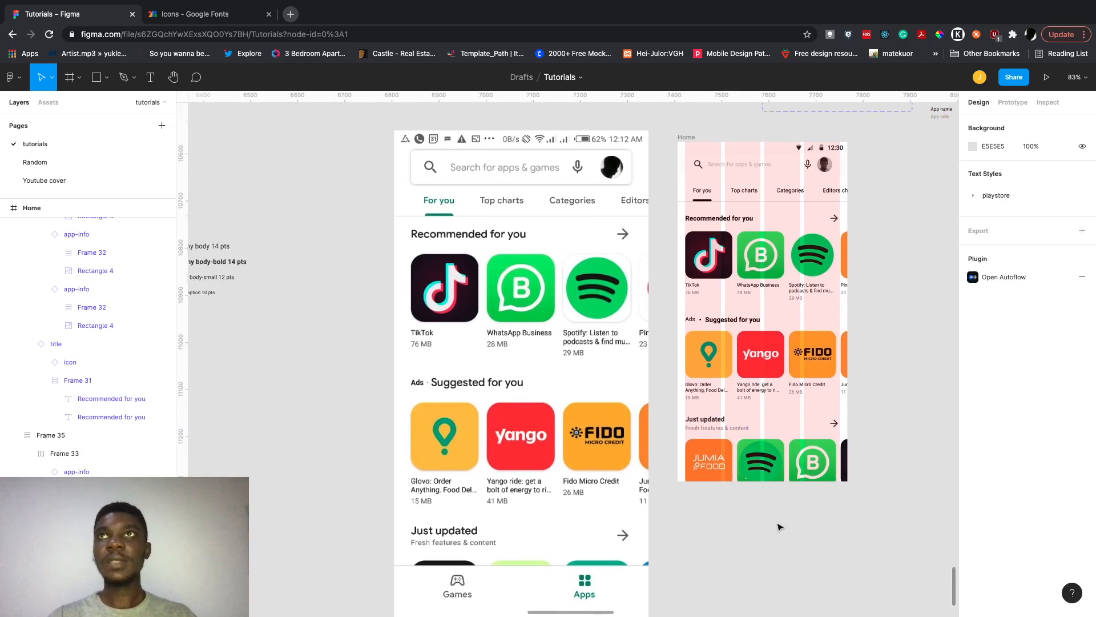
pyautogui.click(665, 153)
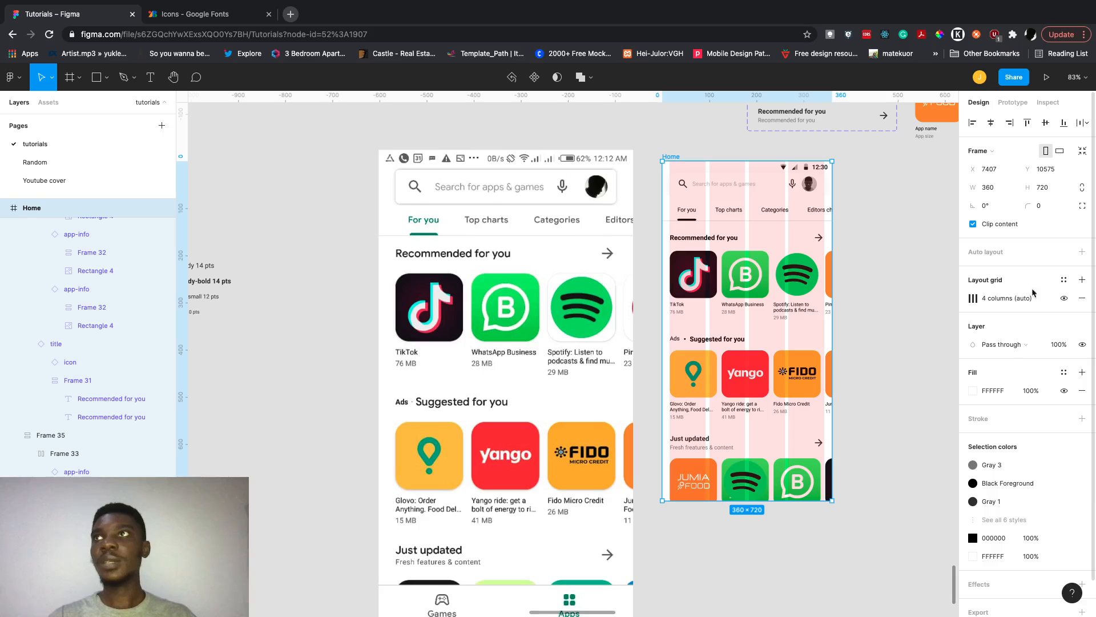
pyautogui.click(1064, 298)
# Compare the Home frame with the reference screenshot, including the Just updated section and the bottom navigation bar.
pyautogui.scroll(3, 891, 334)
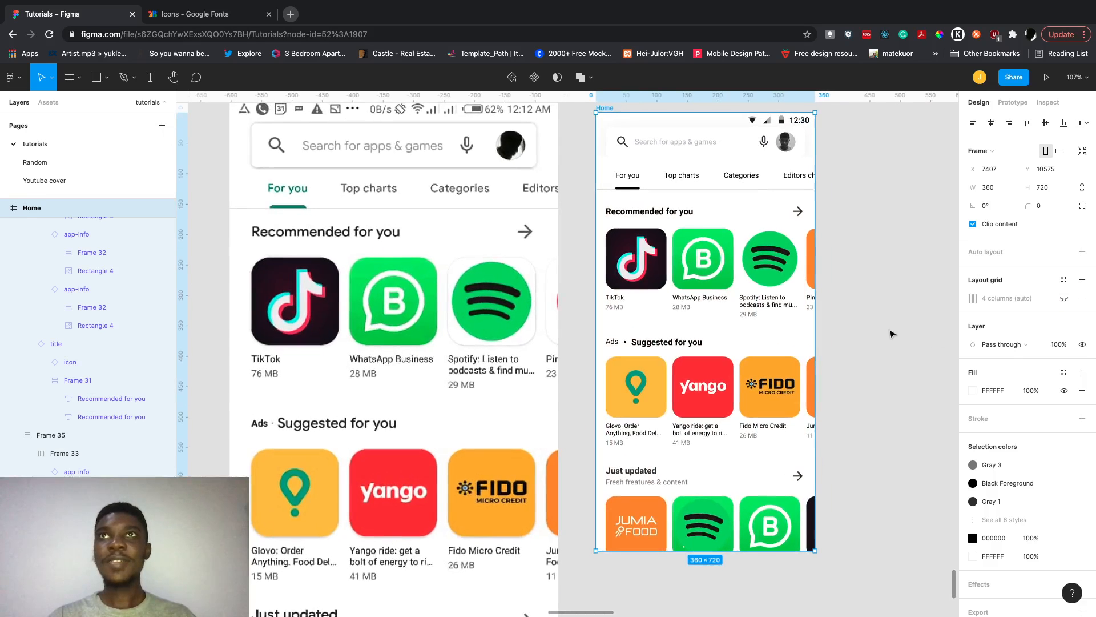
pyautogui.scroll(-3, 894, 334)
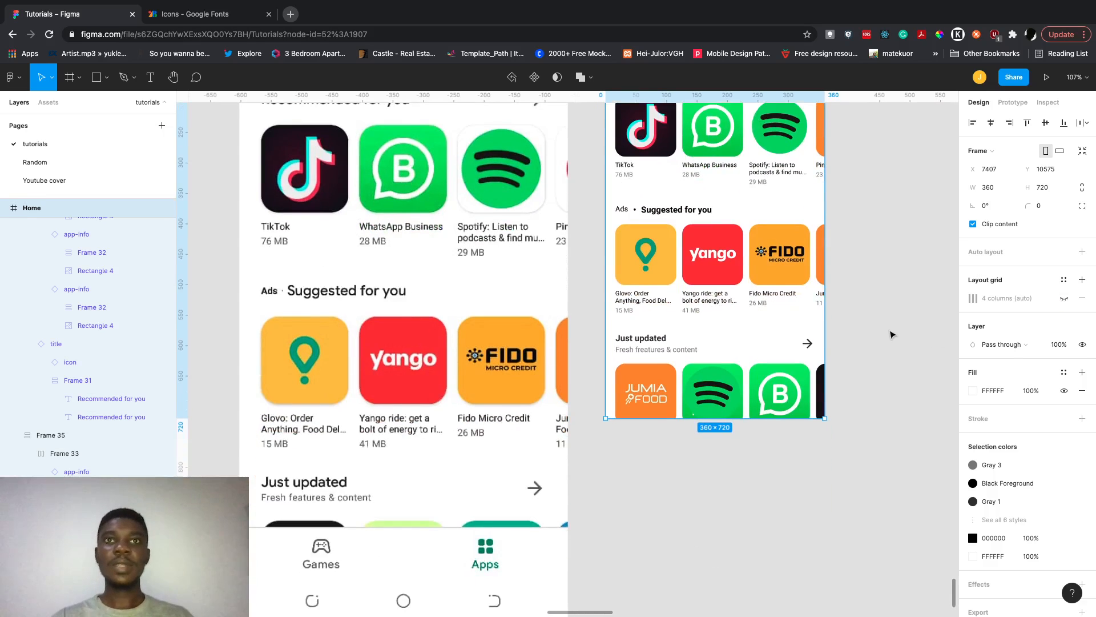
pyautogui.scroll(-3, 602, 516)
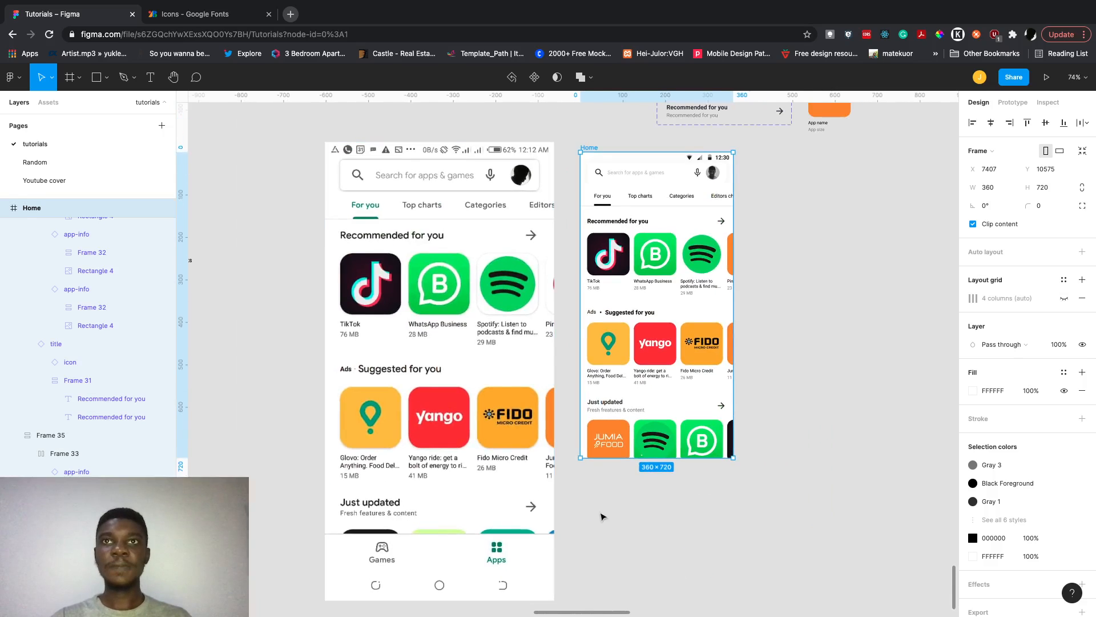
pyautogui.click(602, 516)
pyautogui.scroll(-1, 602, 514)
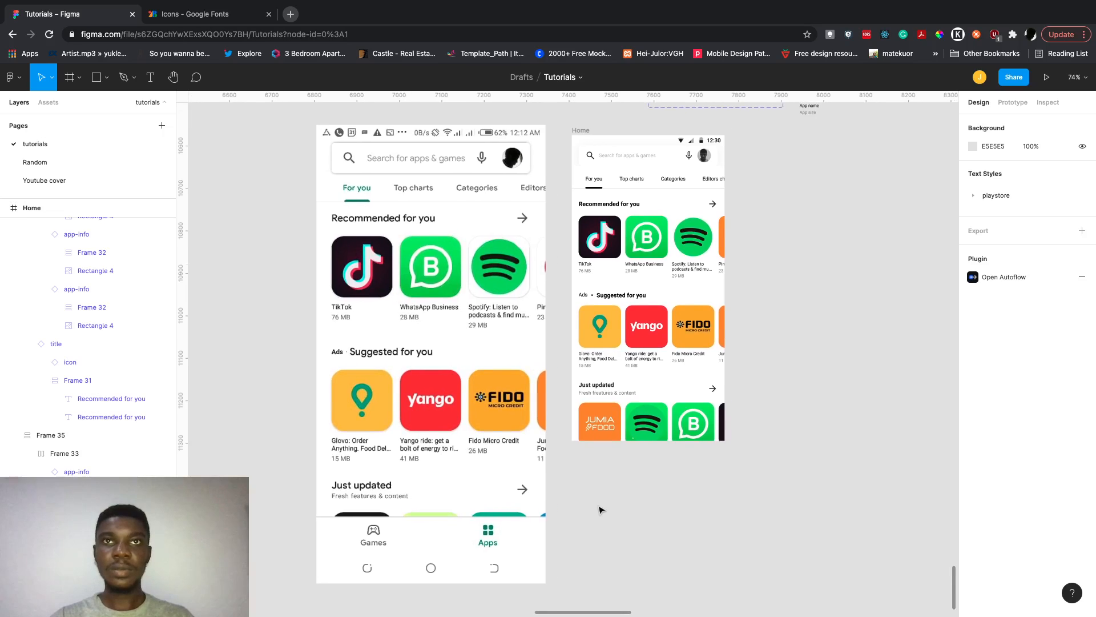
pyautogui.scroll(3, 599, 510)
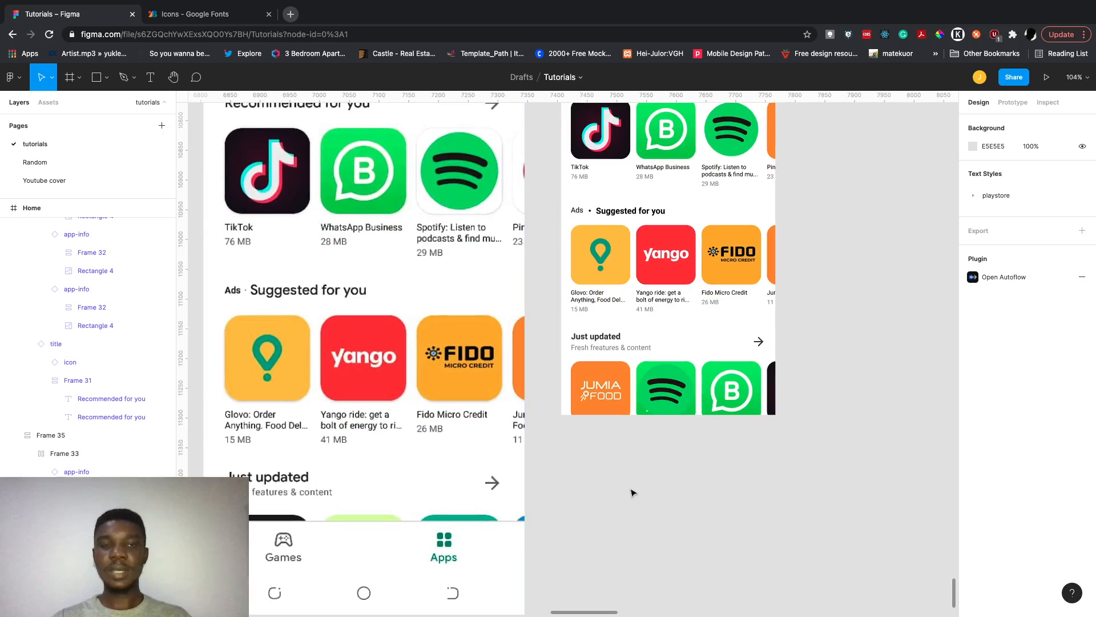
pyautogui.scroll(-5, 632, 492)
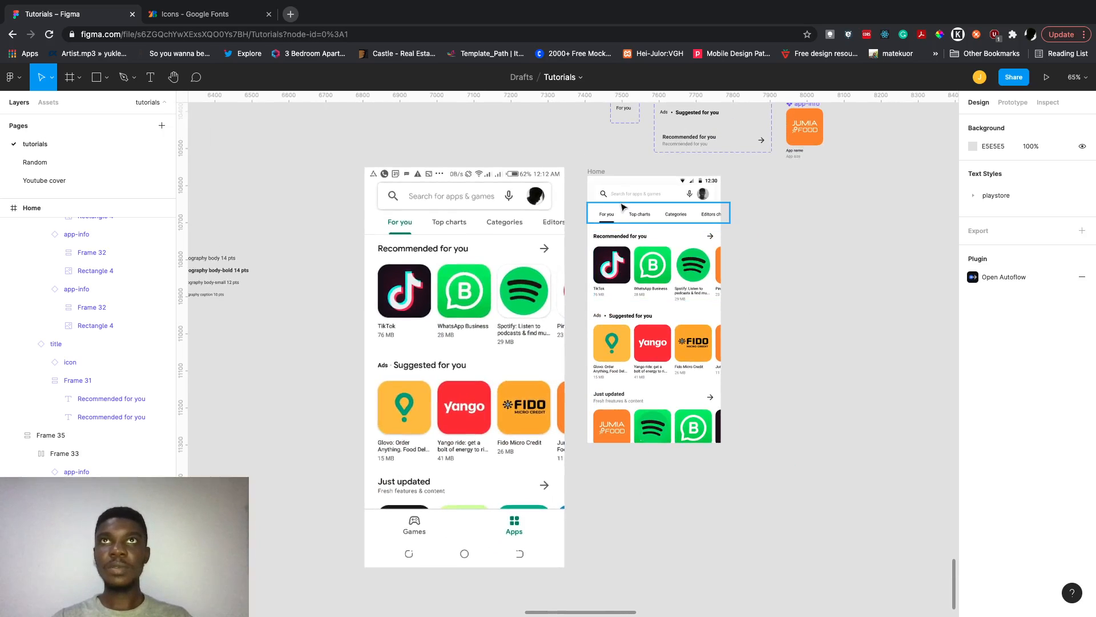
pyautogui.scroll(2, 623, 206)
pyautogui.scroll(1, 624, 206)
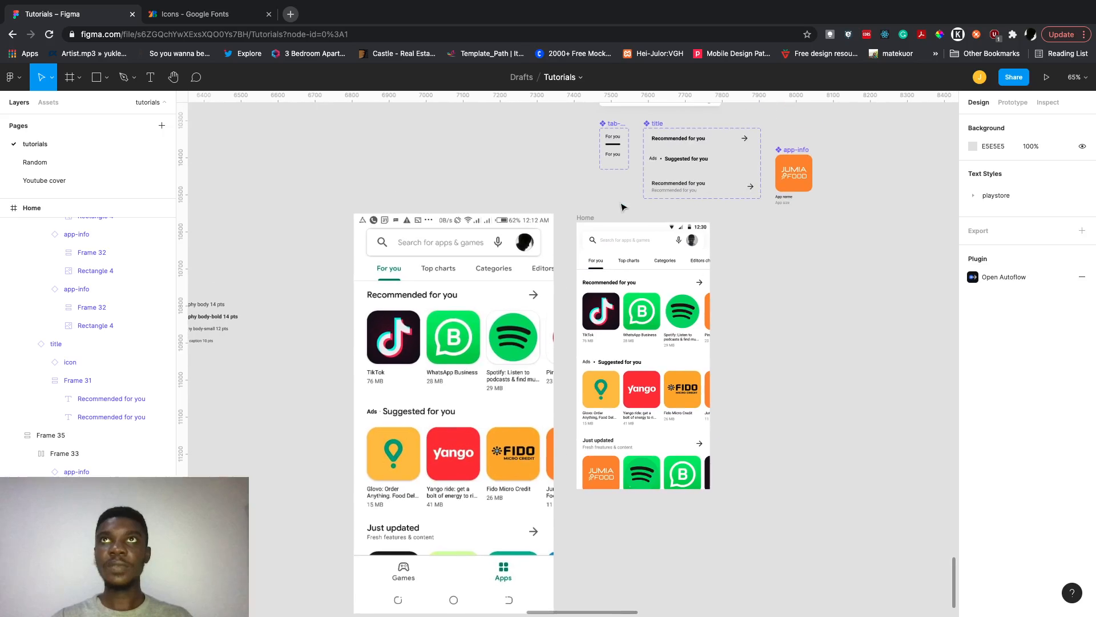
pyautogui.click(751, 190)
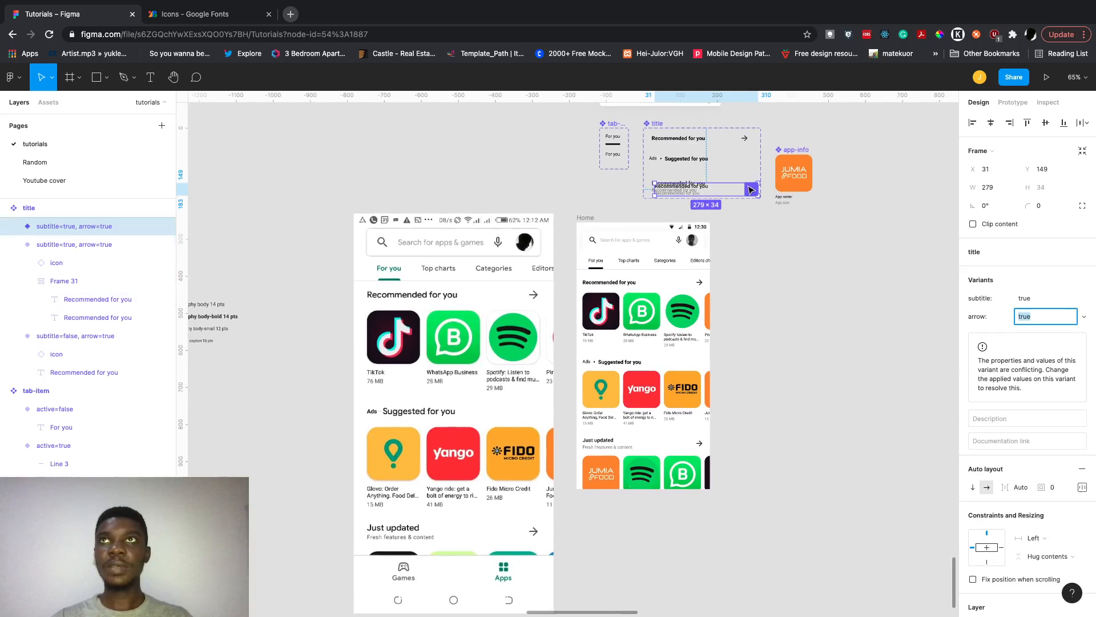
pyautogui.doubleClick(744, 139)
pyautogui.click(736, 187)
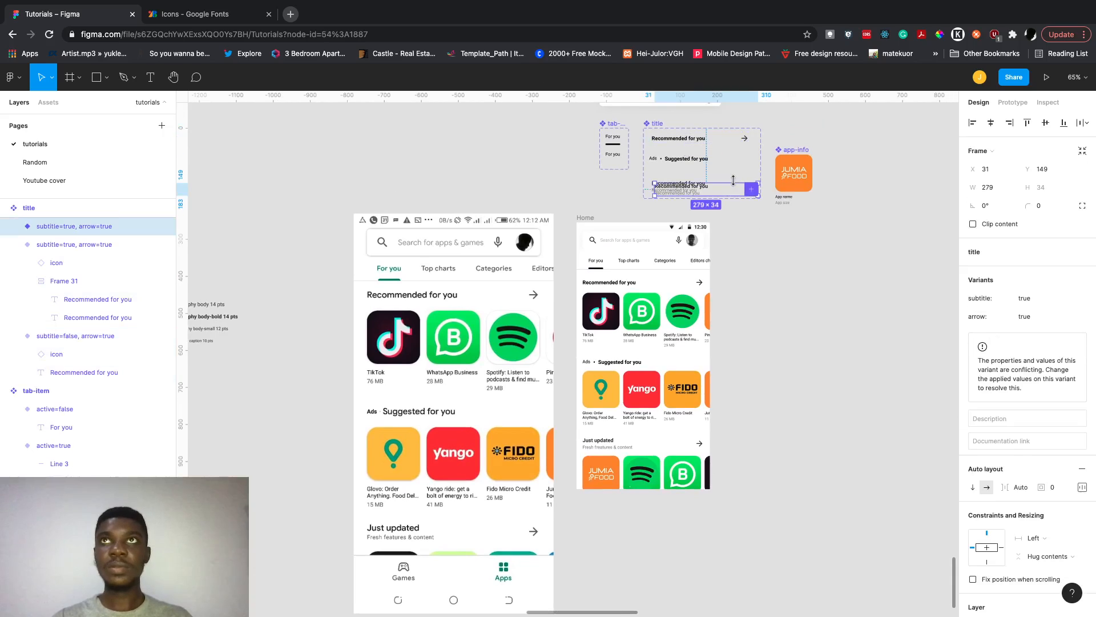
# Copy the arrow icon from the title component and paste it on the canvas just below the Home frame.
pyautogui.doubleClick(744, 142)
pyautogui.scroll(-3, 745, 146)
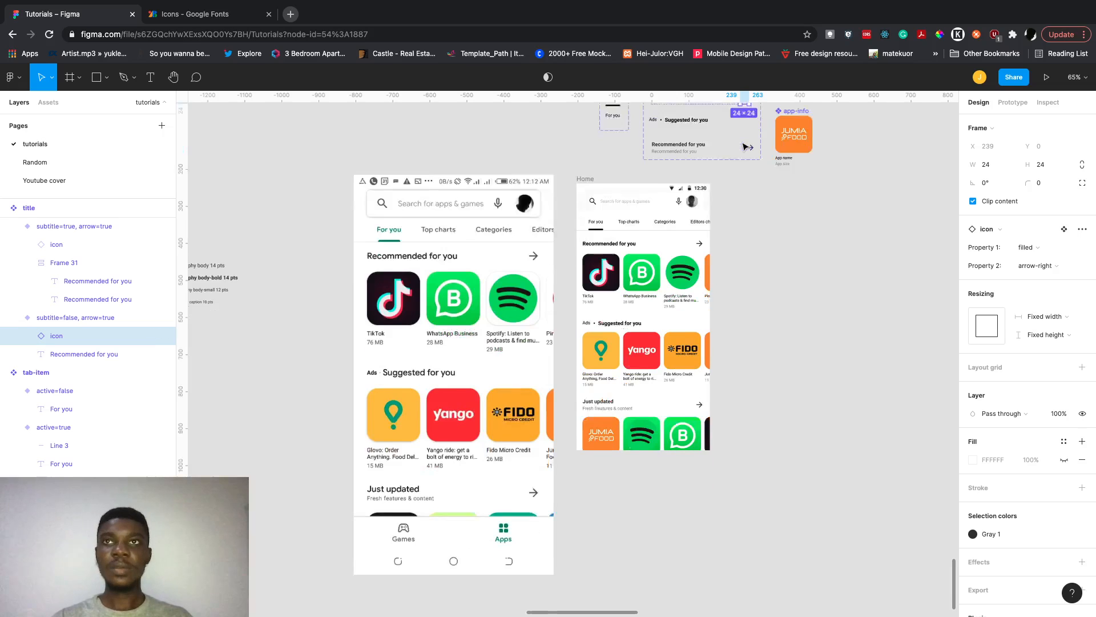
pyautogui.click(624, 422)
pyautogui.scroll(5, 626, 421)
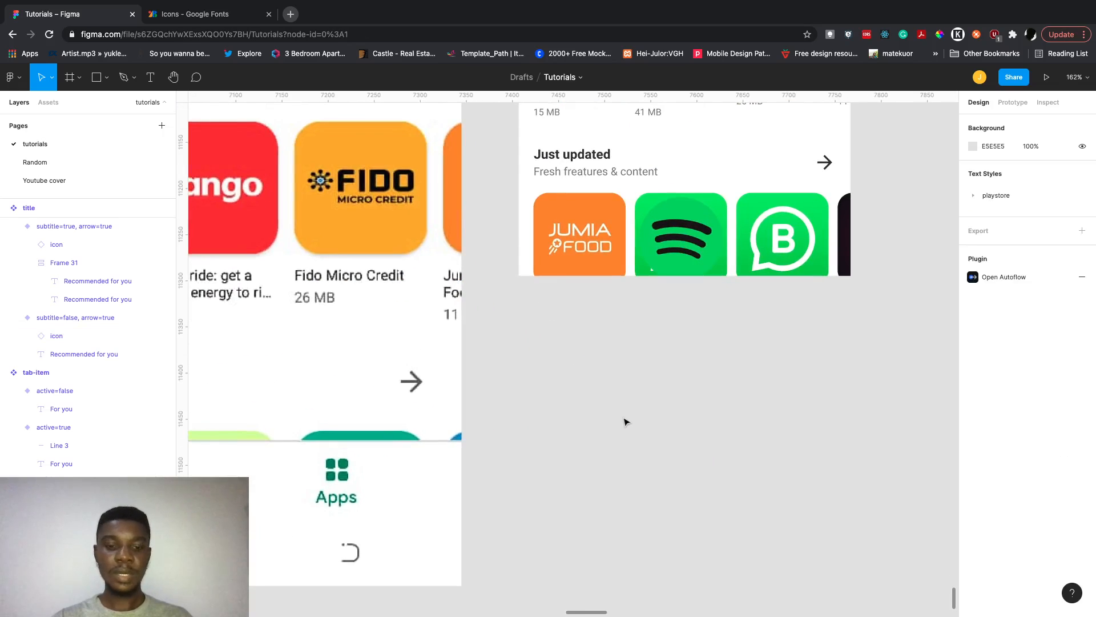
pyautogui.hotkey('ctrl', 'v')
pyautogui.scroll(-3, 594, 405)
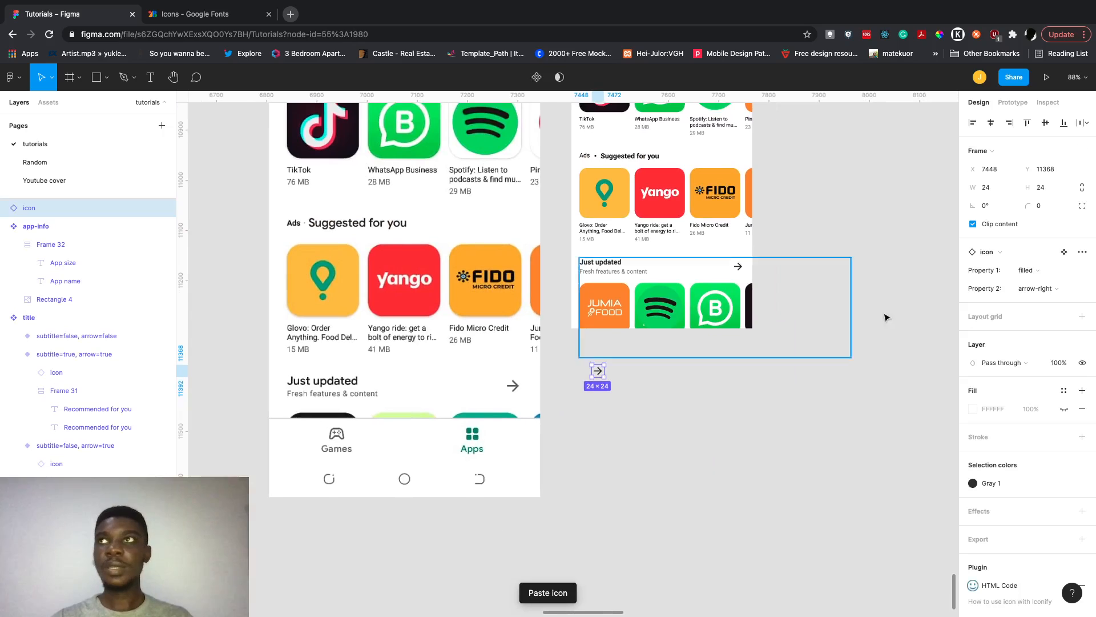
# Switch the pasted icon below the Home frame to the outlined sports-esports variant.
pyautogui.click(1034, 289)
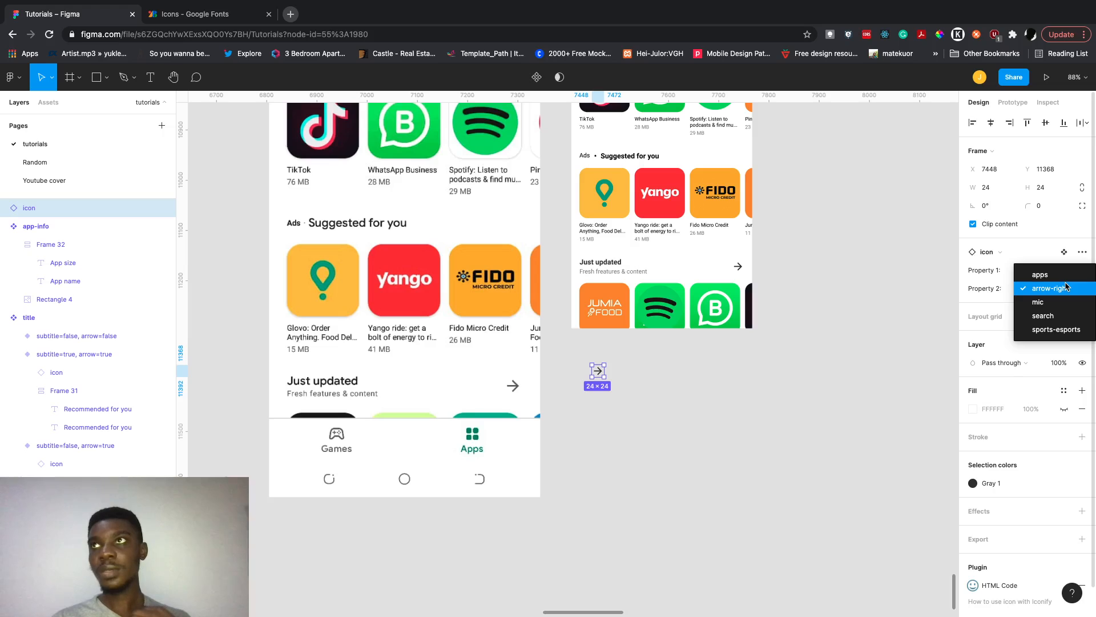
pyautogui.click(1066, 330)
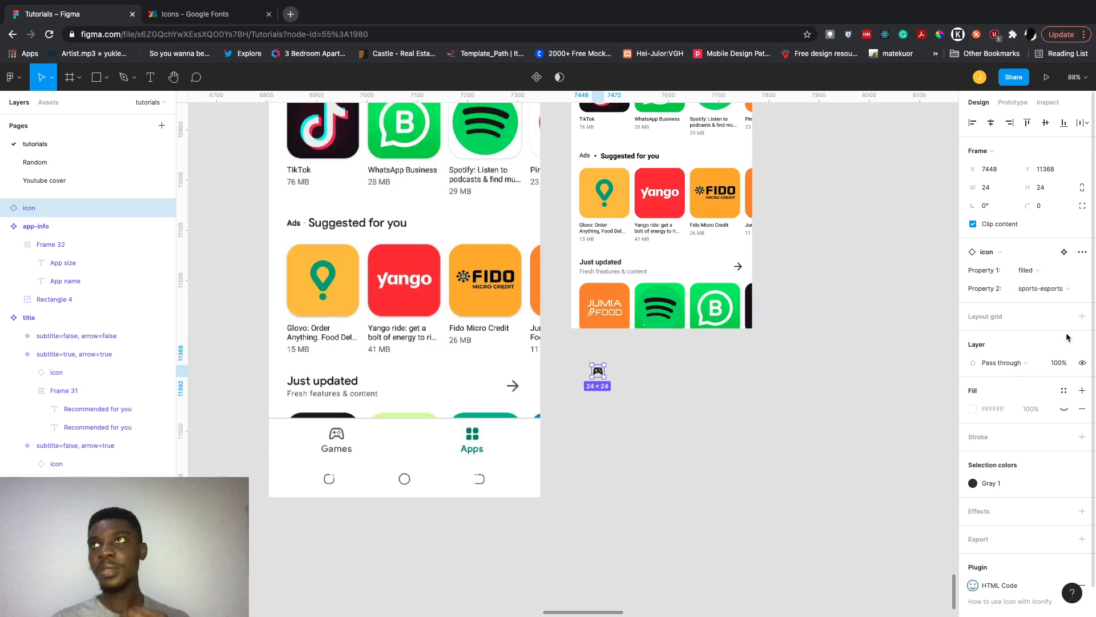
pyautogui.click(1040, 274)
pyautogui.click(1053, 284)
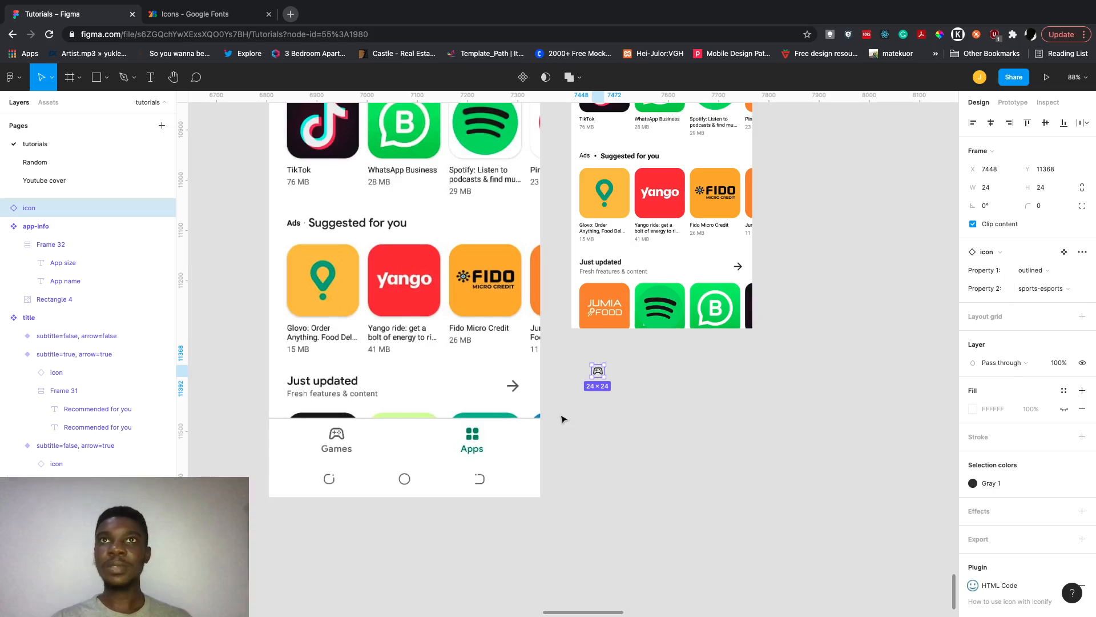
pyautogui.click(599, 414)
# Add the text label "Games" just below the gamepad icon.
pyautogui.scroll(5, 599, 416)
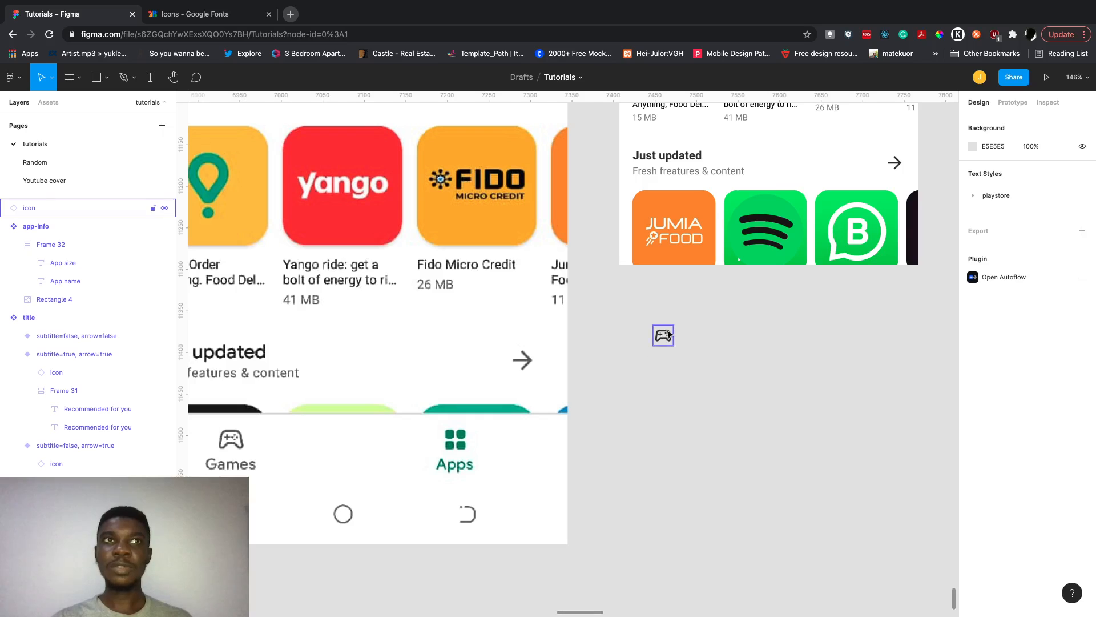
pyautogui.hscroll(-2, 669, 335)
pyautogui.press('t')
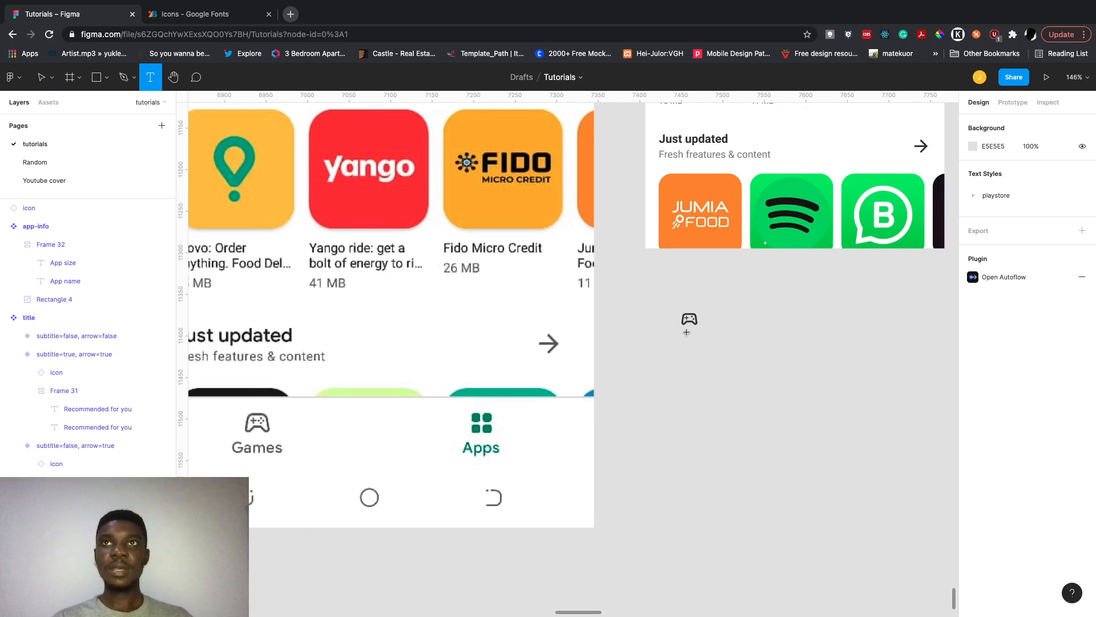
pyautogui.click(689, 341)
pyautogui.write('Games')
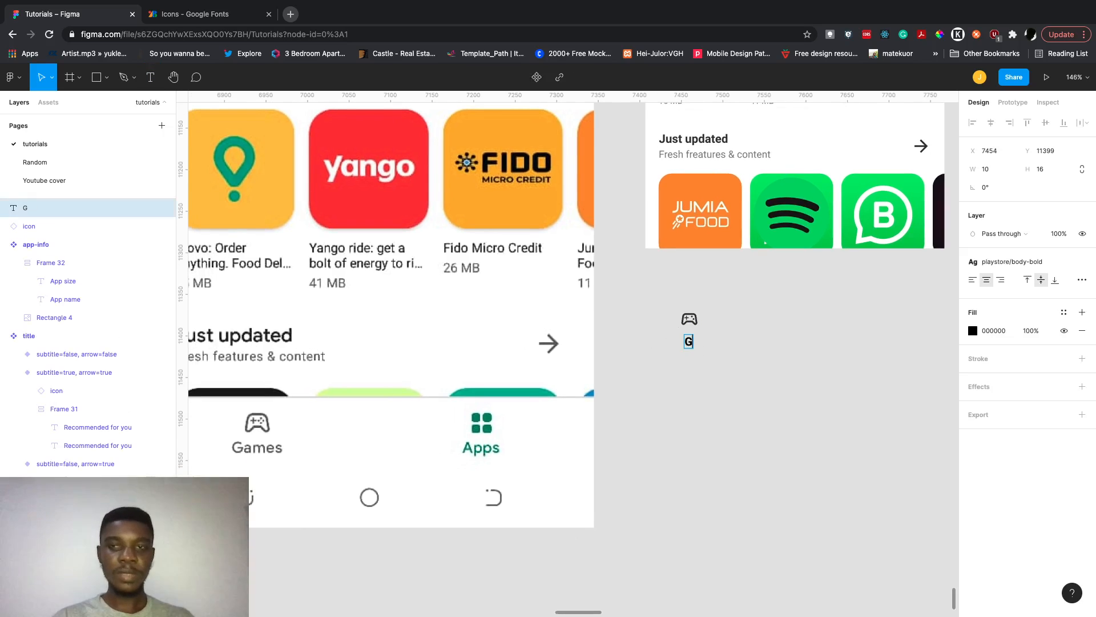
# Apply the playstore/body-small text style to the Games label.
pyautogui.click(988, 268)
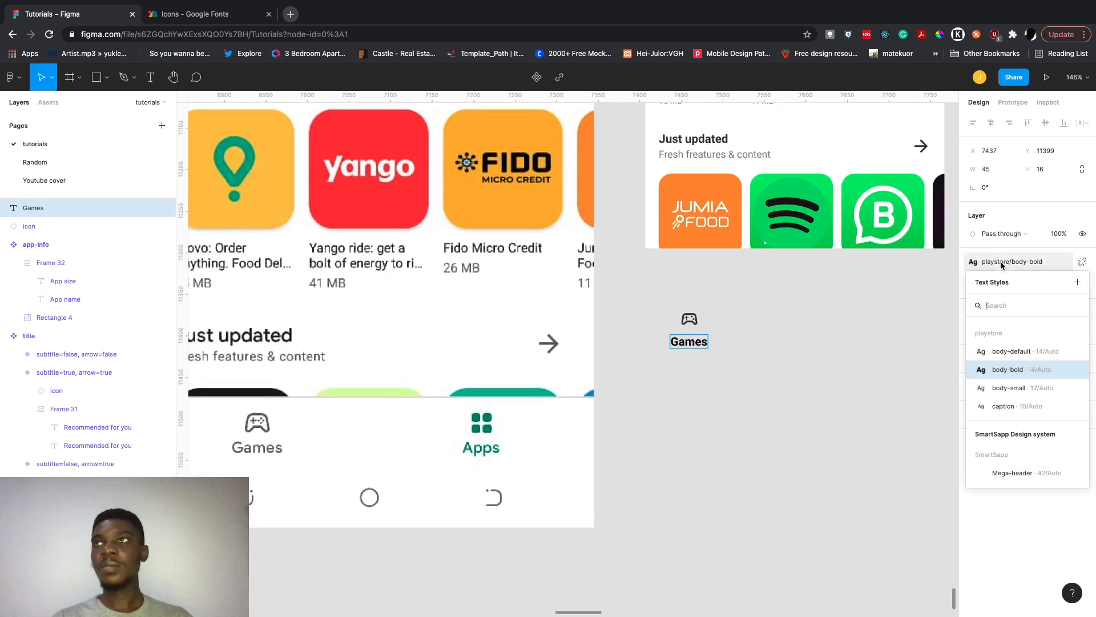
pyautogui.click(1032, 387)
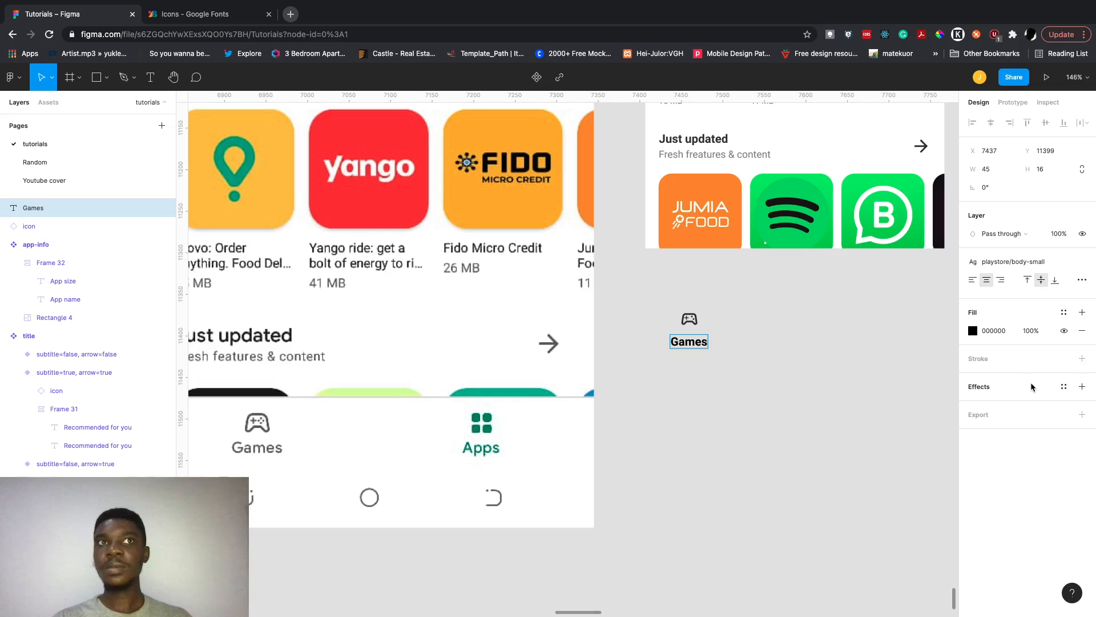
pyautogui.click(1022, 263)
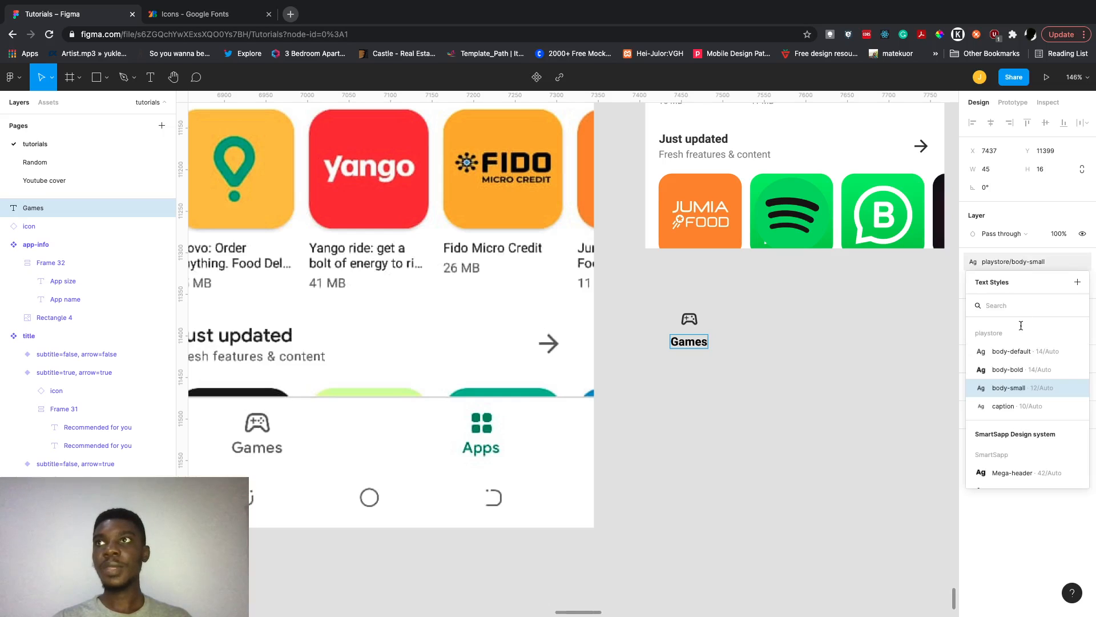
pyautogui.click(1009, 370)
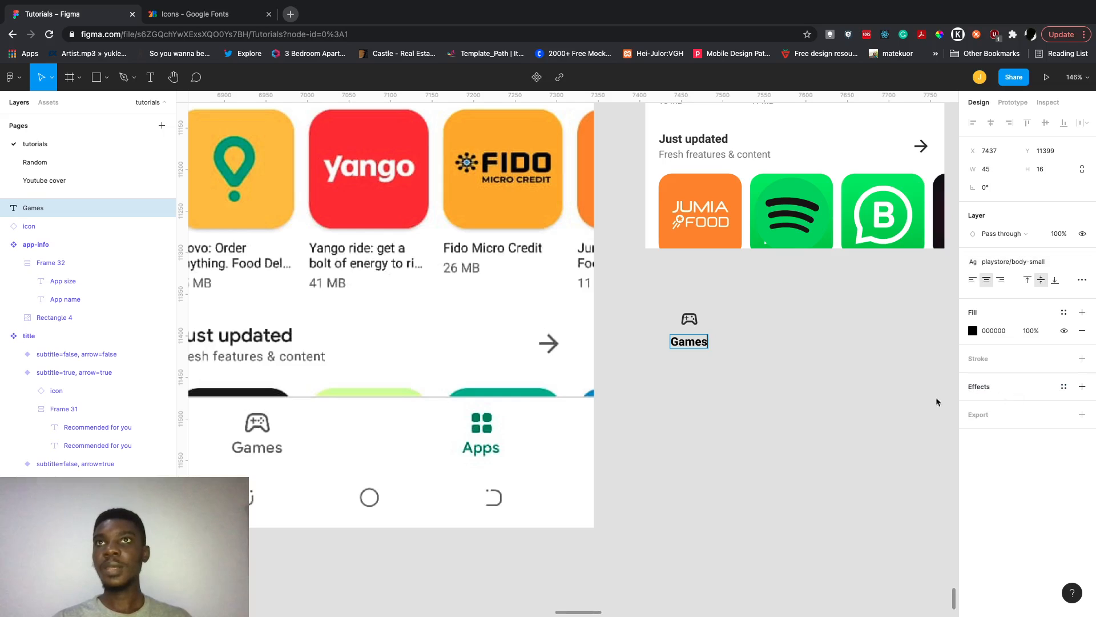
pyautogui.click(1017, 261)
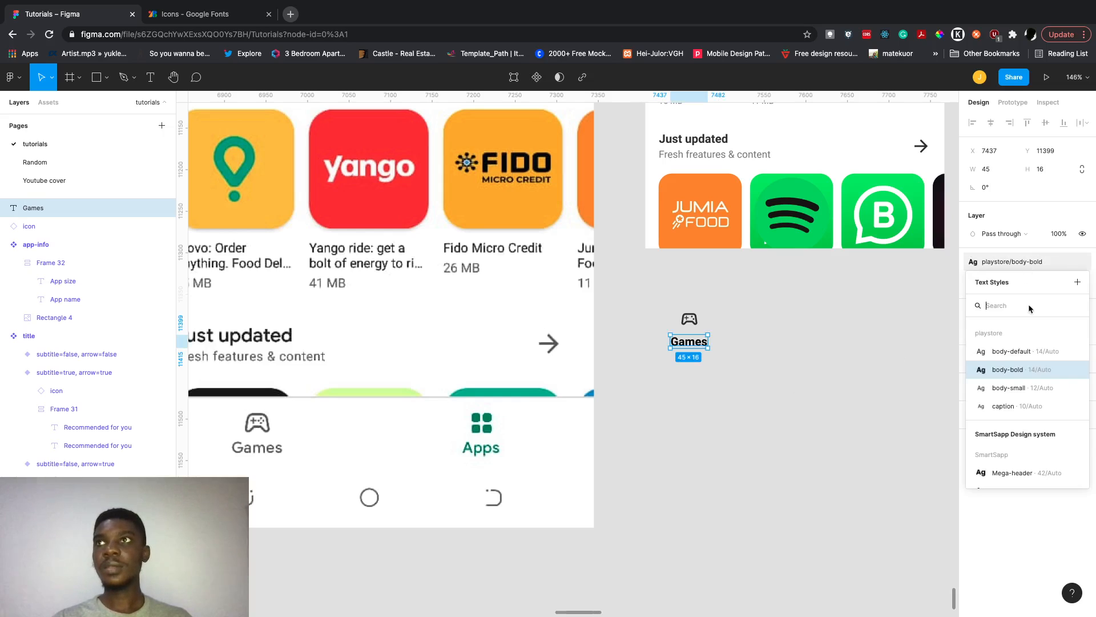
pyautogui.click(1030, 381)
pyautogui.hscroll(-1, 808, 367)
pyautogui.scroll(1, 807, 367)
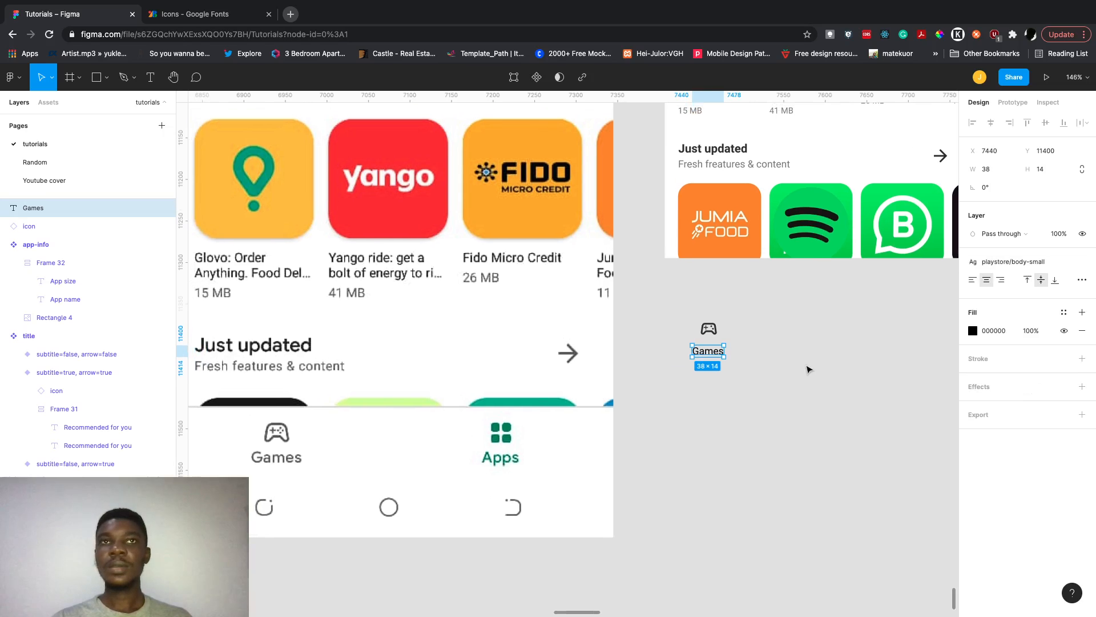
# Wrap the gamepad icon and Games label in a vertical auto layout, centred horizontally with a spacing of 4.
pyautogui.click(767, 395)
pyautogui.hscroll(-1, 771, 391)
pyautogui.scroll(-1, 772, 391)
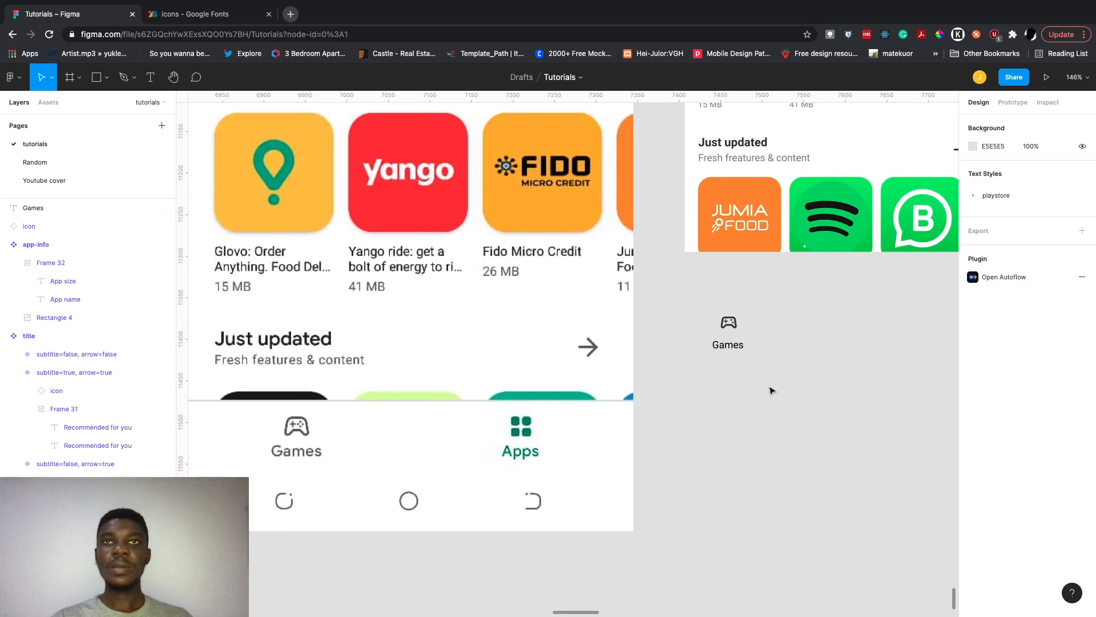
pyautogui.moveTo(791, 390); pyautogui.dragTo(704, 315)
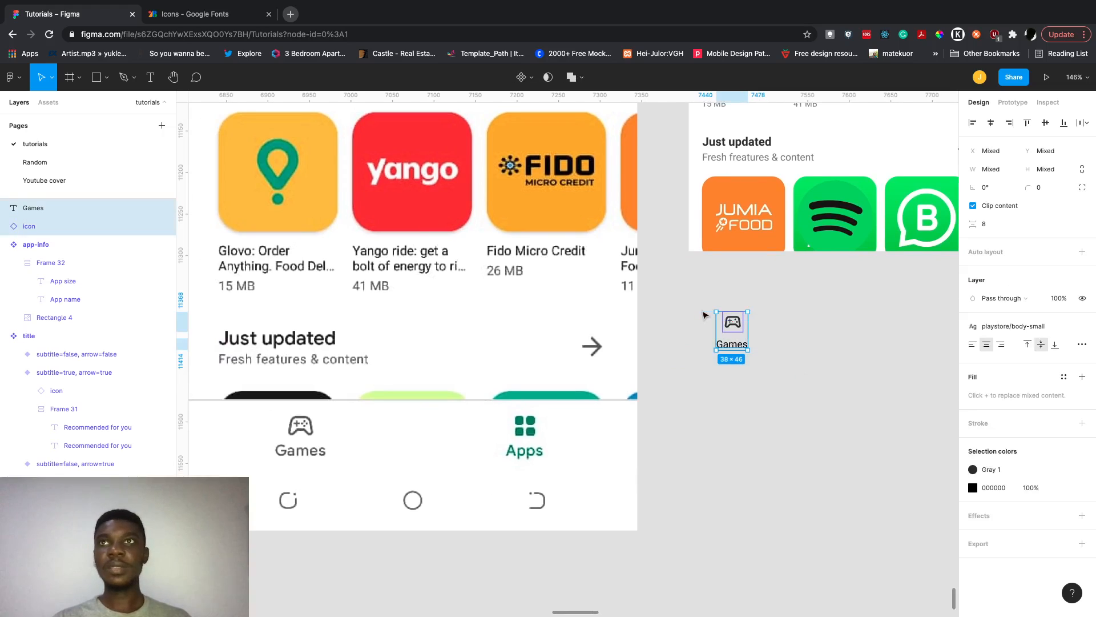
pyautogui.hotkey('shift', 'a')
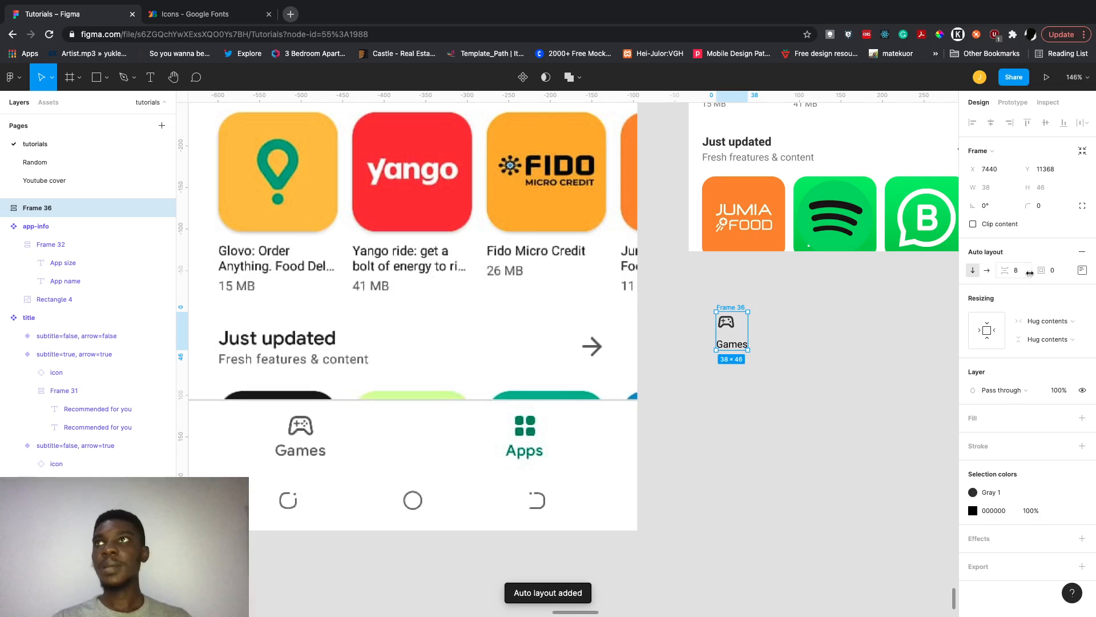
pyautogui.click(1083, 270)
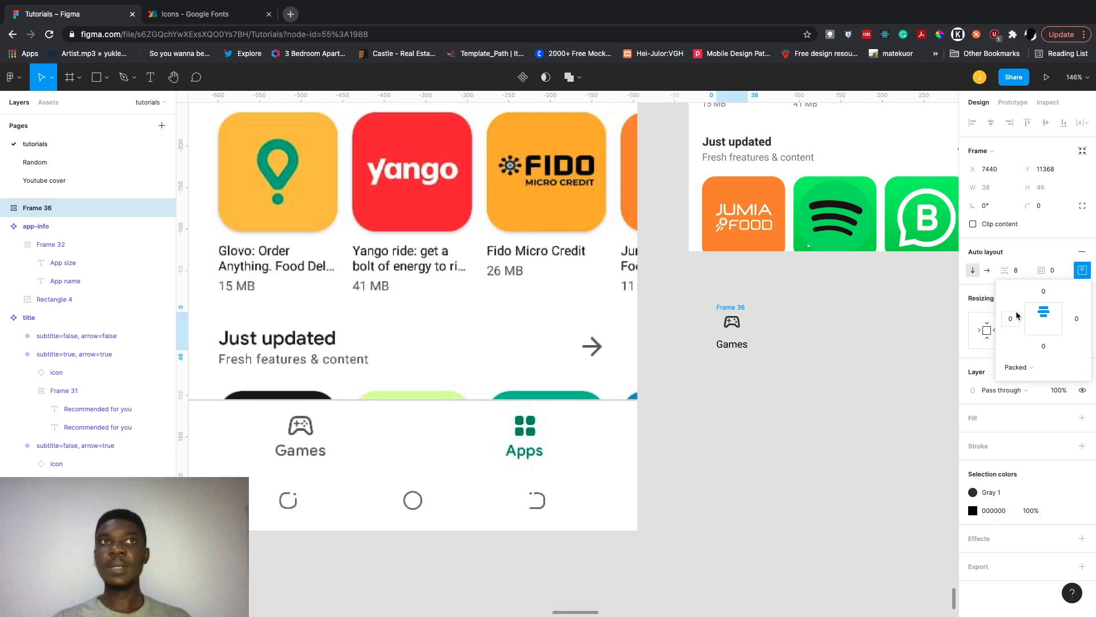
pyautogui.click(1019, 273)
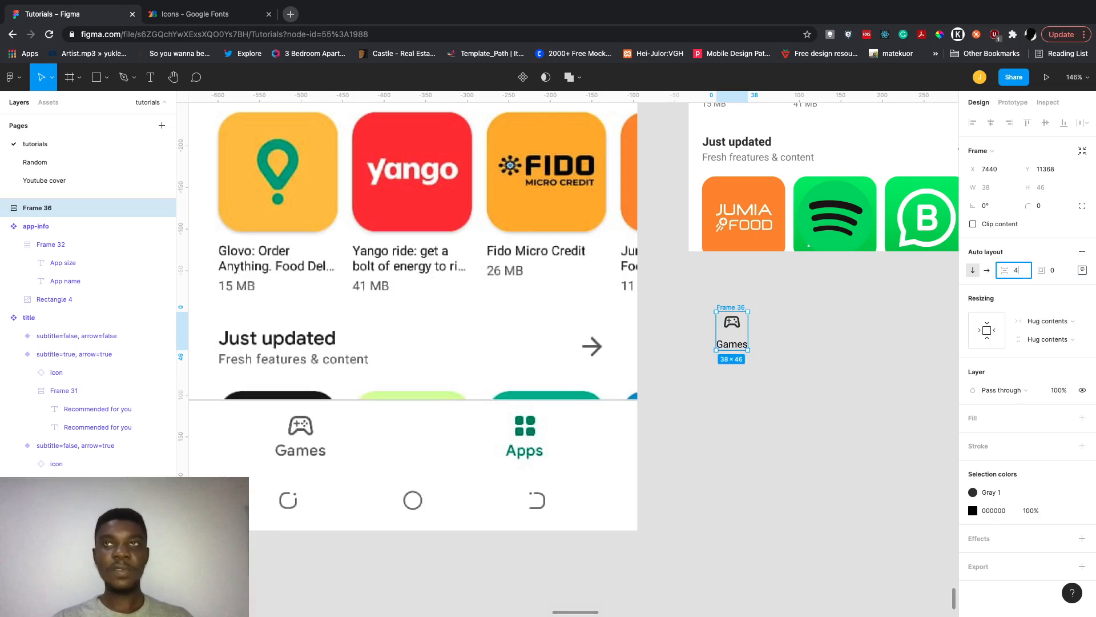
pyautogui.press('Return')
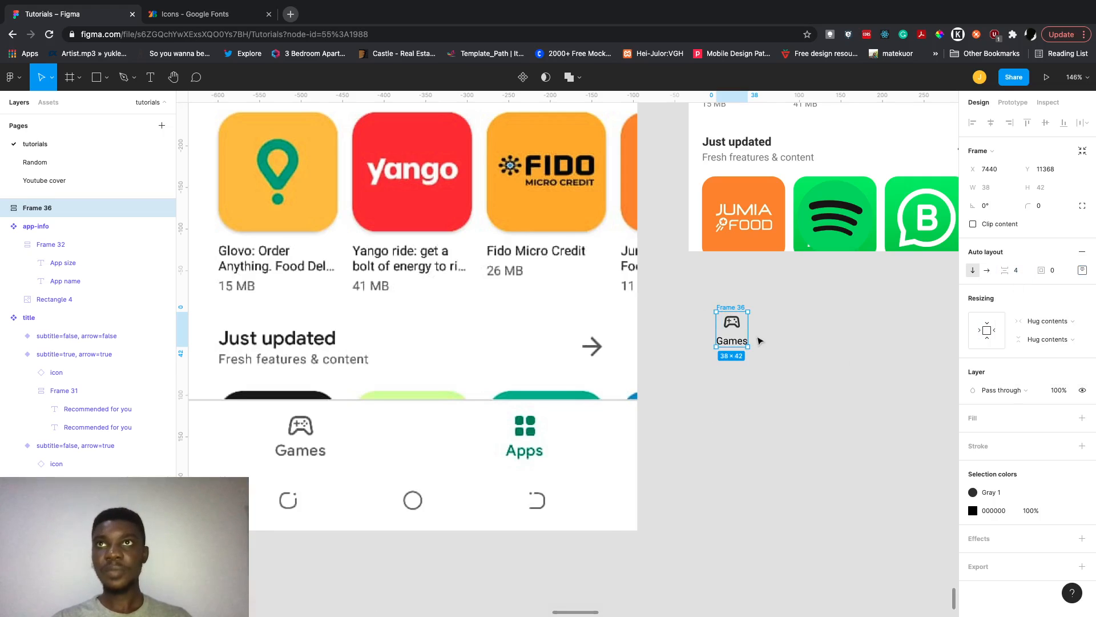
pyautogui.scroll(5, 758, 342)
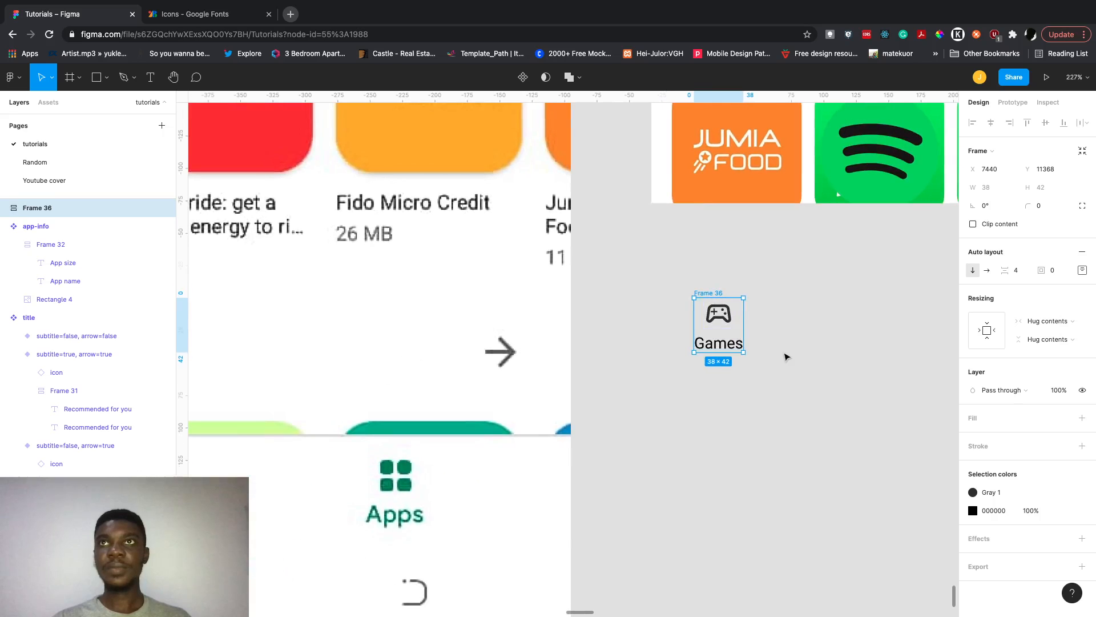
pyautogui.click(777, 353)
pyautogui.scroll(-5, 778, 353)
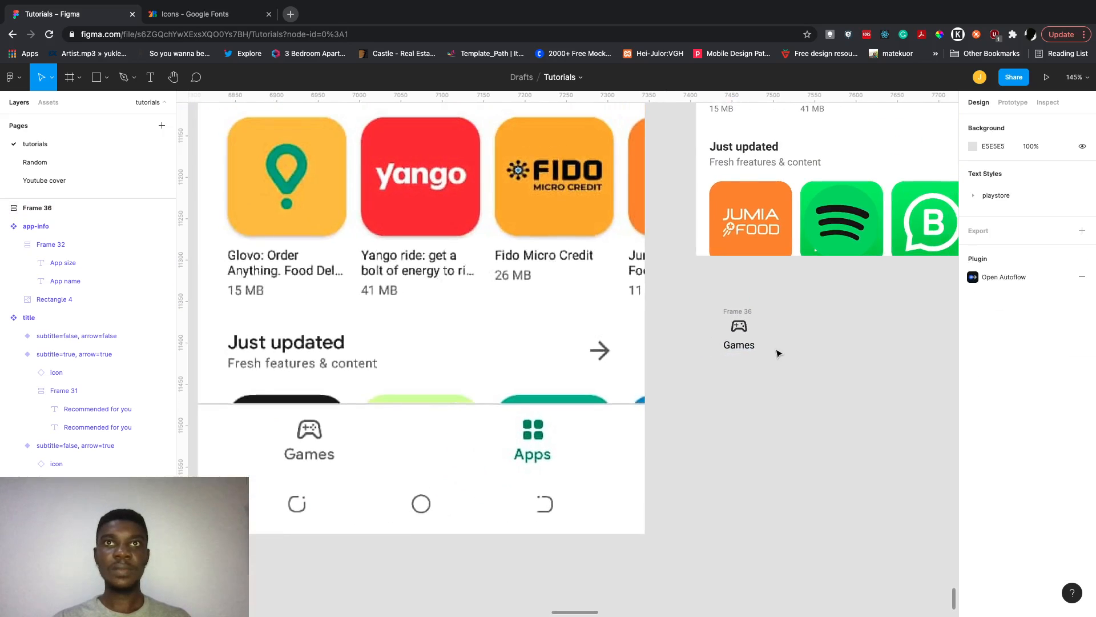
# Duplicate the Games navigation item about 100 px to its right at the same height.
pyautogui.click(743, 334)
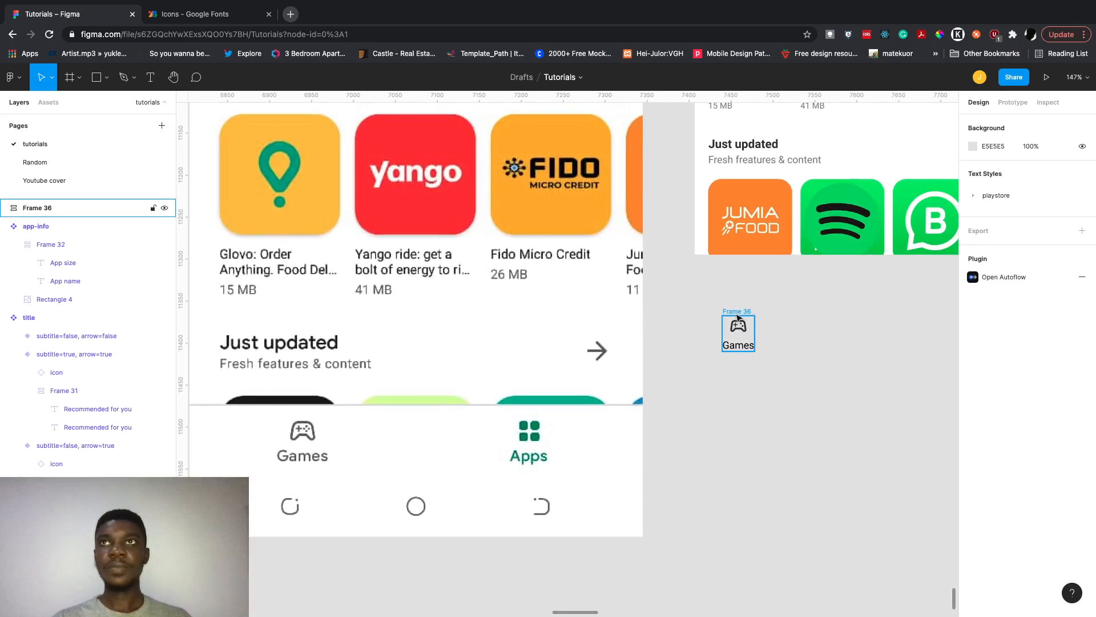
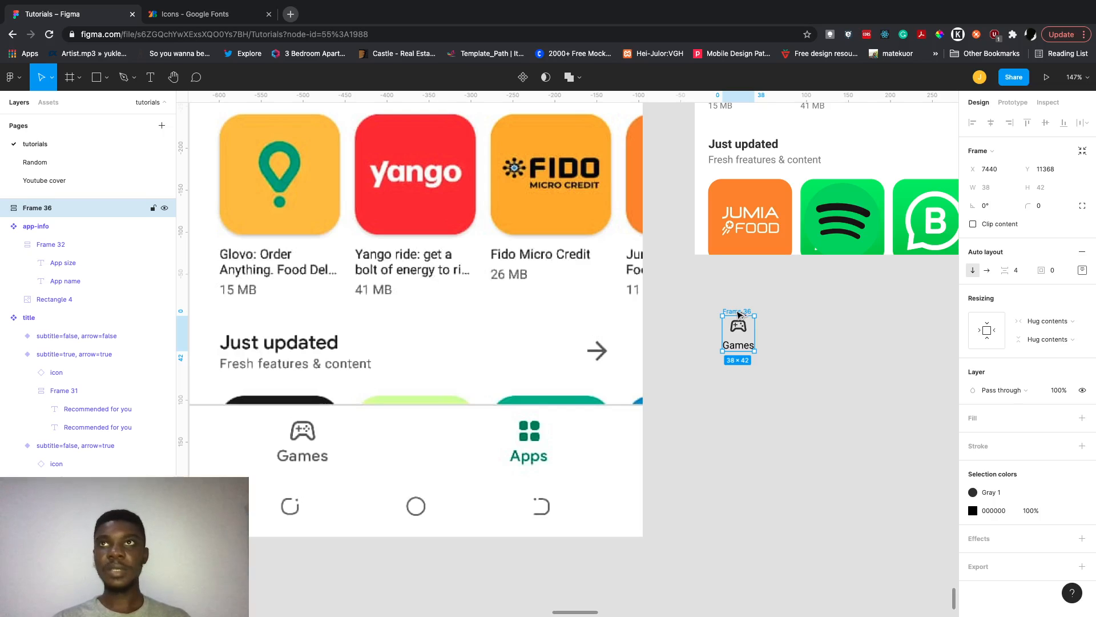
pyautogui.moveTo(740, 314); pyautogui.dragTo(826, 313)
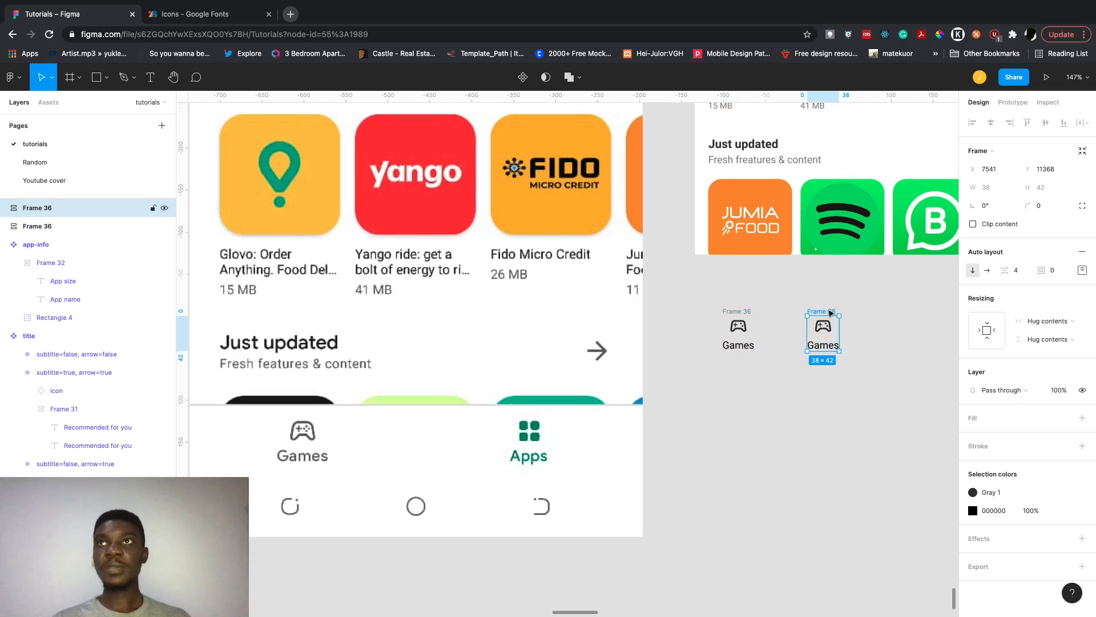
pyautogui.click(856, 314)
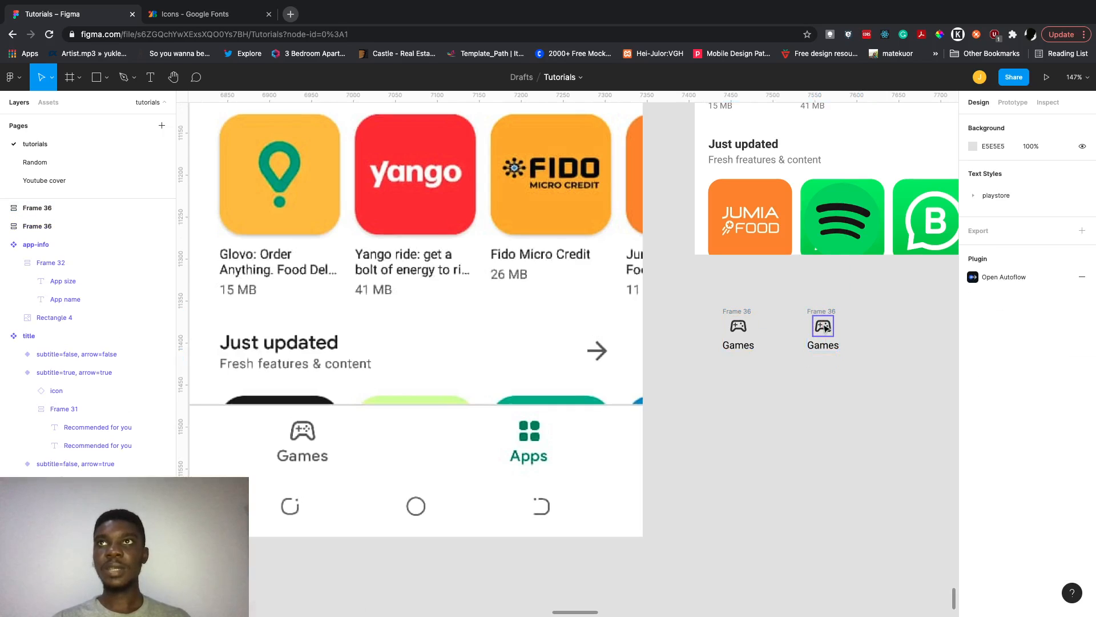
# Change the duplicated navigation item's icon to the apps variant and its label to "Apps".
pyautogui.click(822, 325)
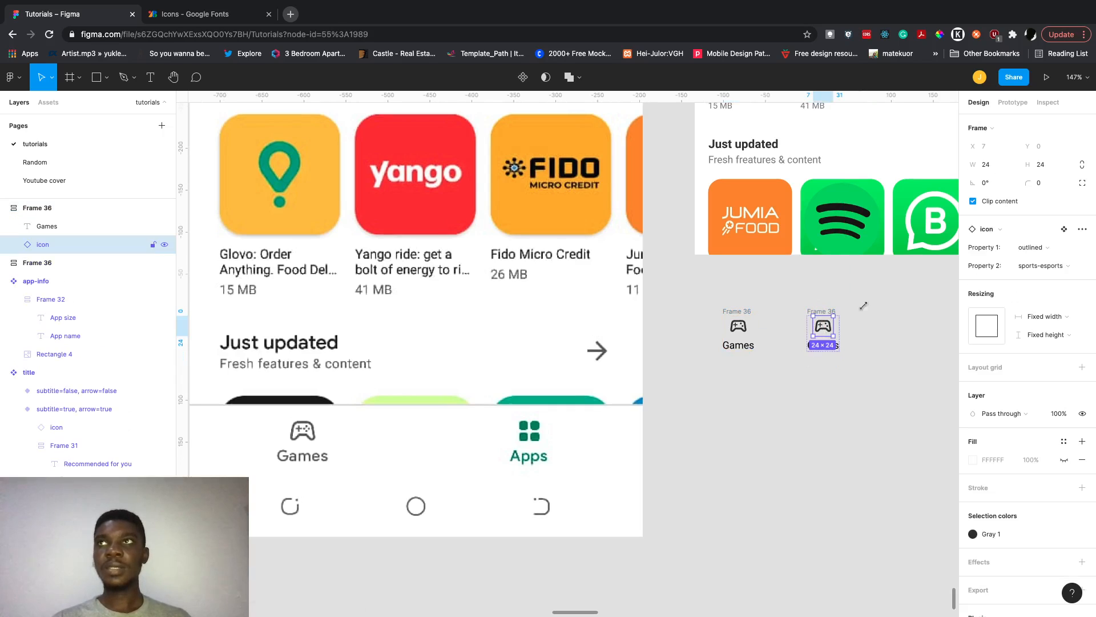
pyautogui.click(1064, 267)
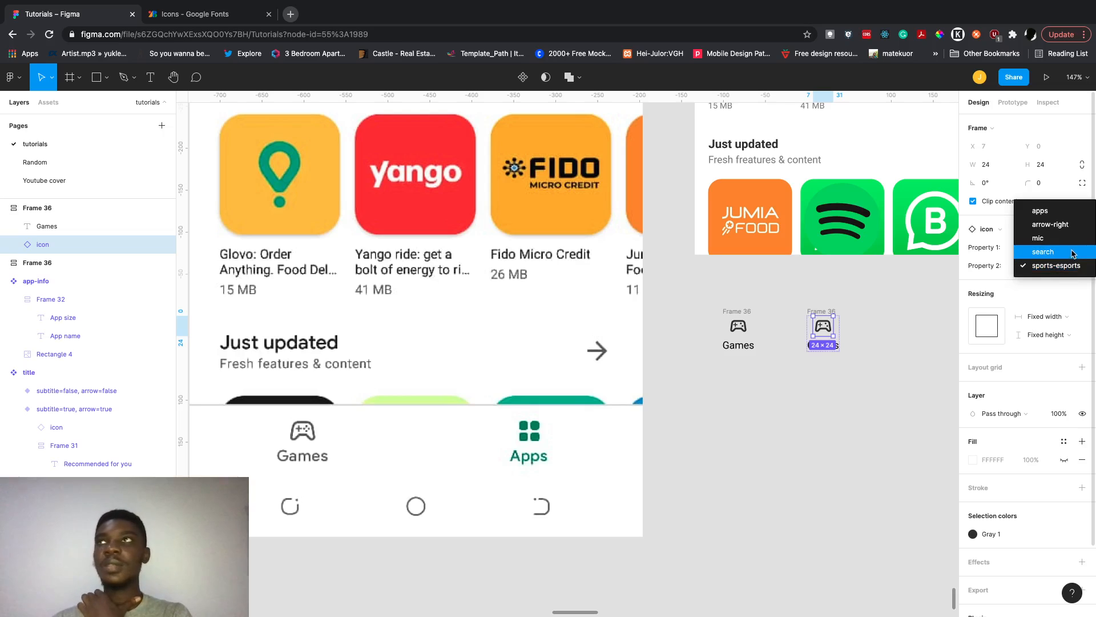
pyautogui.click(1050, 213)
pyautogui.click(917, 307)
pyautogui.click(825, 347)
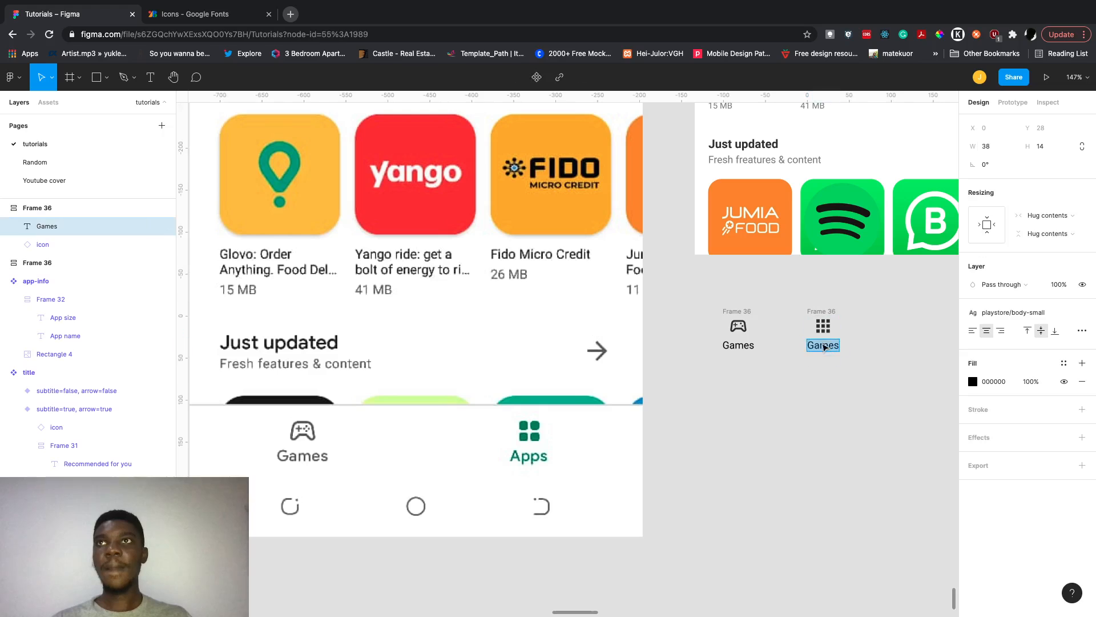
pyautogui.write('Apps')
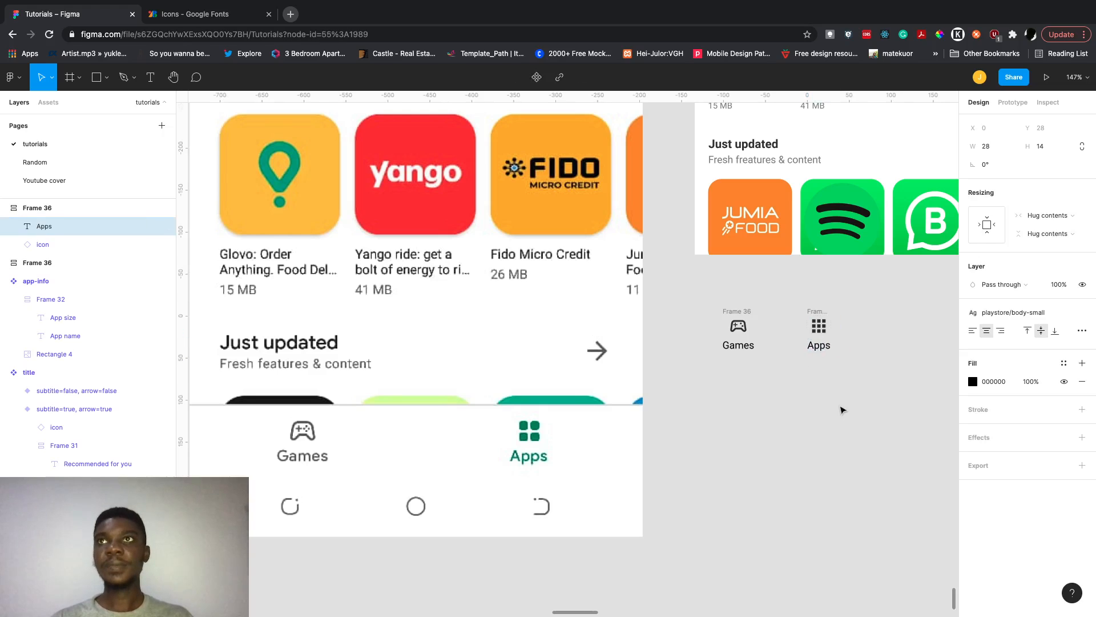
# Combine the Games and Apps navigation items in one auto layout frame.
pyautogui.click(842, 410)
pyautogui.moveTo(690, 300); pyautogui.dragTo(691, 300)
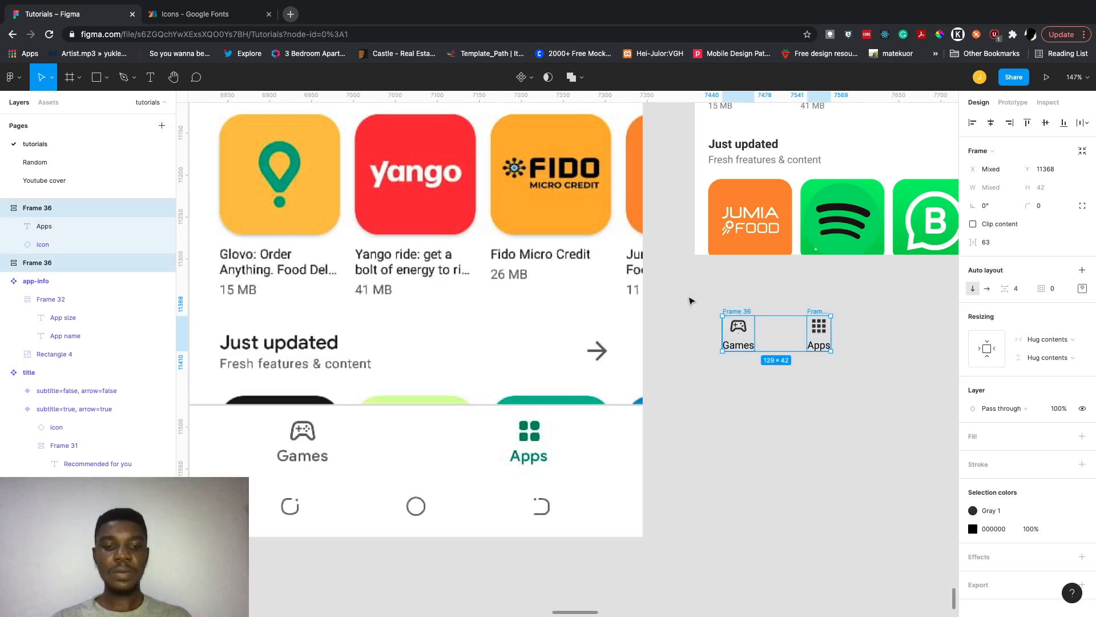
pyautogui.hotkey('shift', 'a')
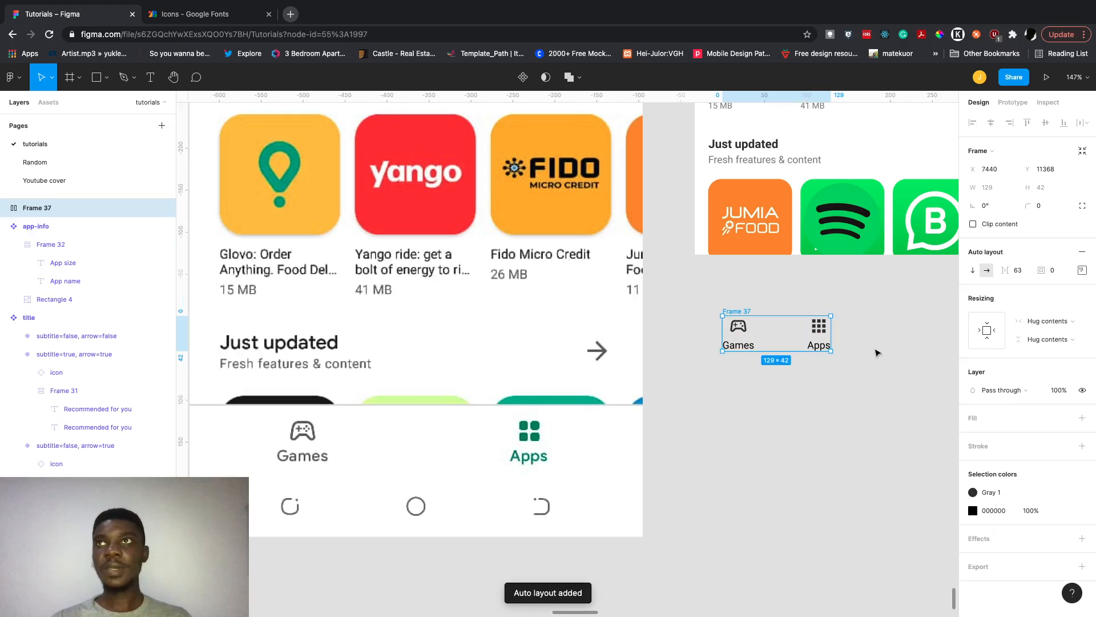
# Set the navigation frame's auto layout to Space between with its items centred vertically.
pyautogui.click(1081, 271)
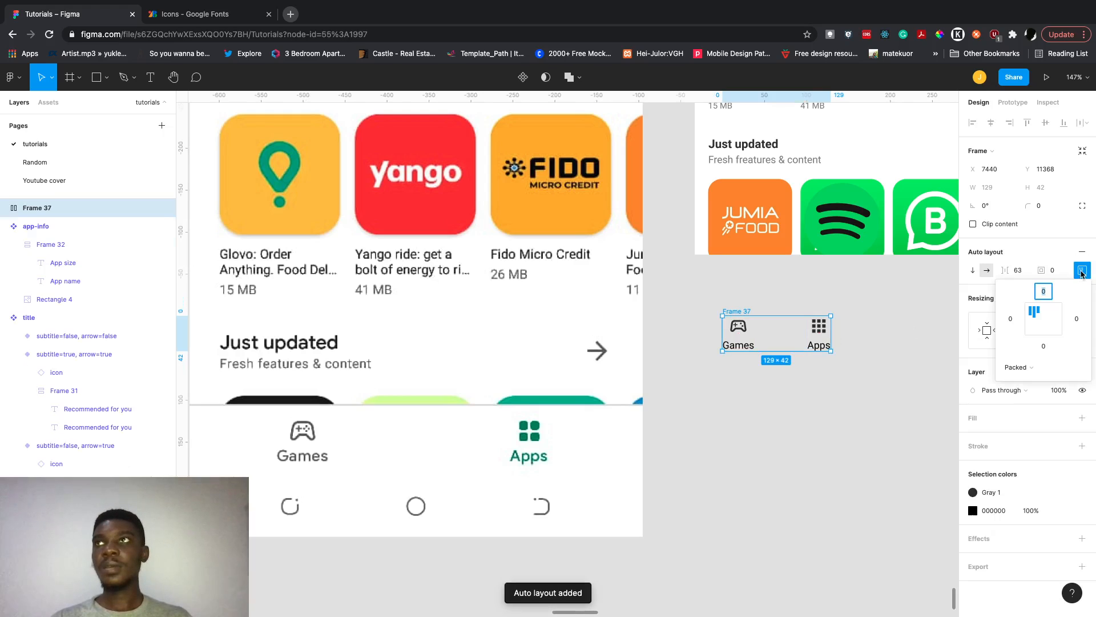
pyautogui.click(1036, 366)
pyautogui.click(1050, 380)
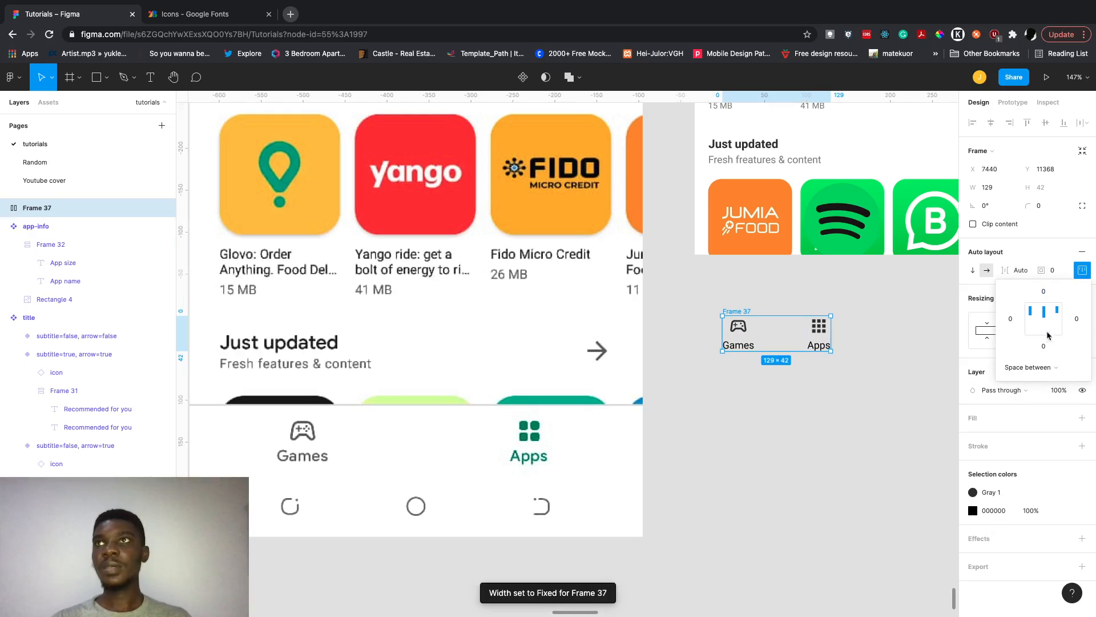
pyautogui.click(1047, 323)
pyautogui.hscroll(1, 822, 371)
pyautogui.scroll(1, 822, 371)
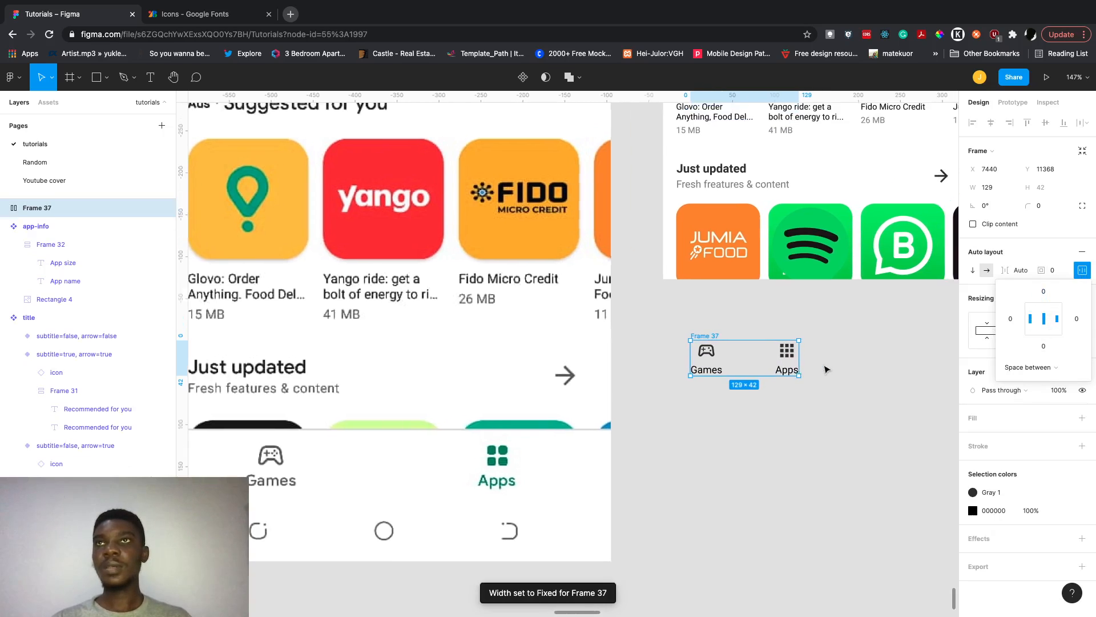
pyautogui.click(912, 373)
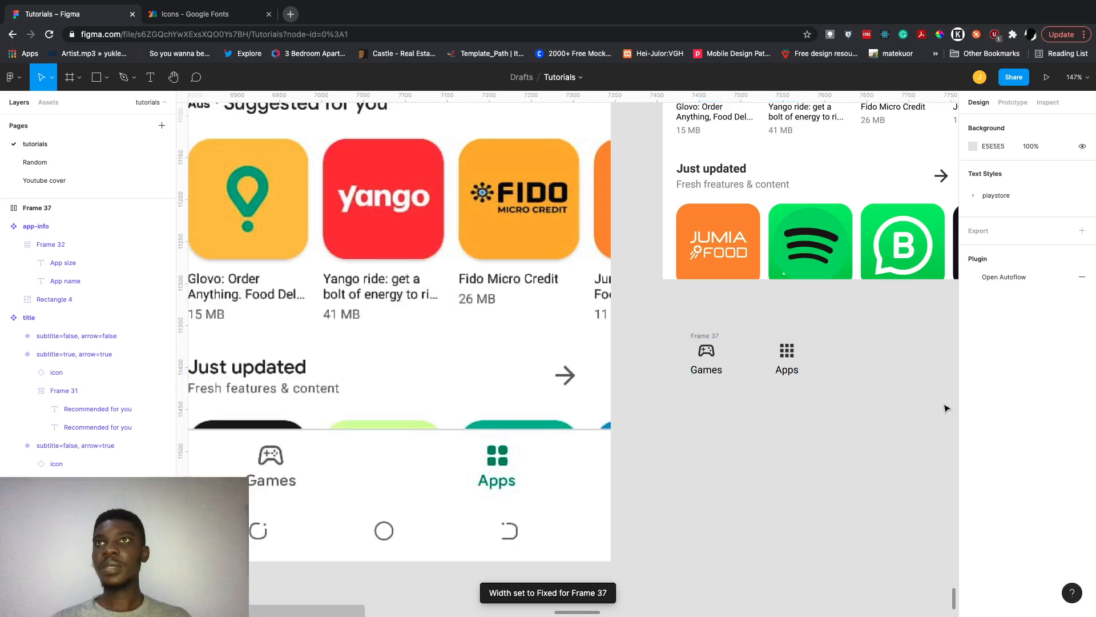
# Give the navigation frame a white FFFFFF fill and padding of 8 vertically and 32 horizontally.
pyautogui.click(712, 339)
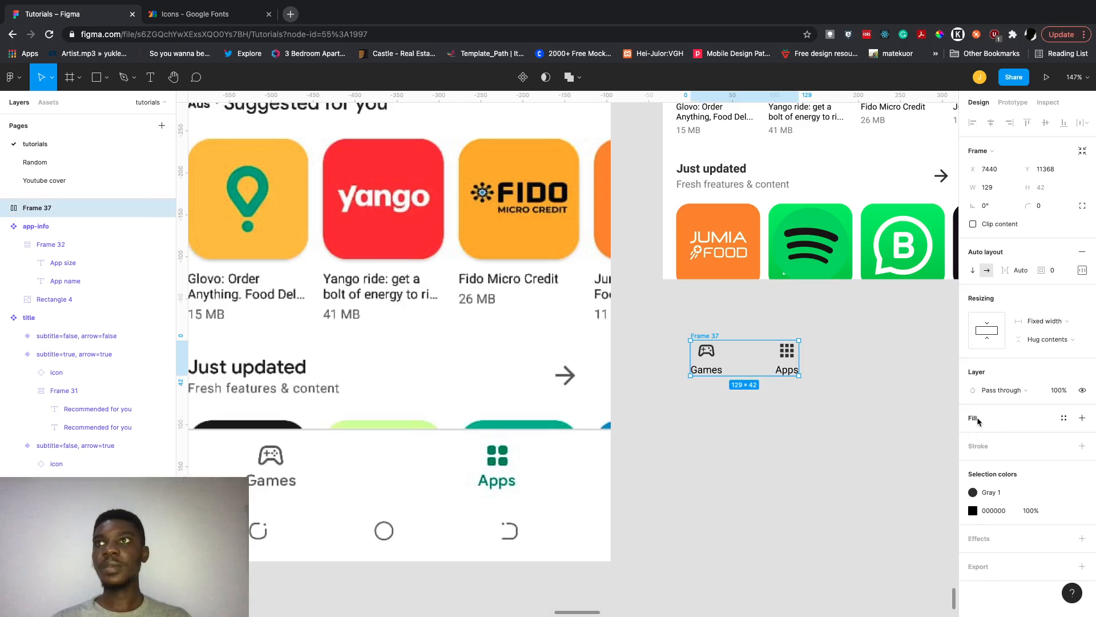
pyautogui.click(1082, 417)
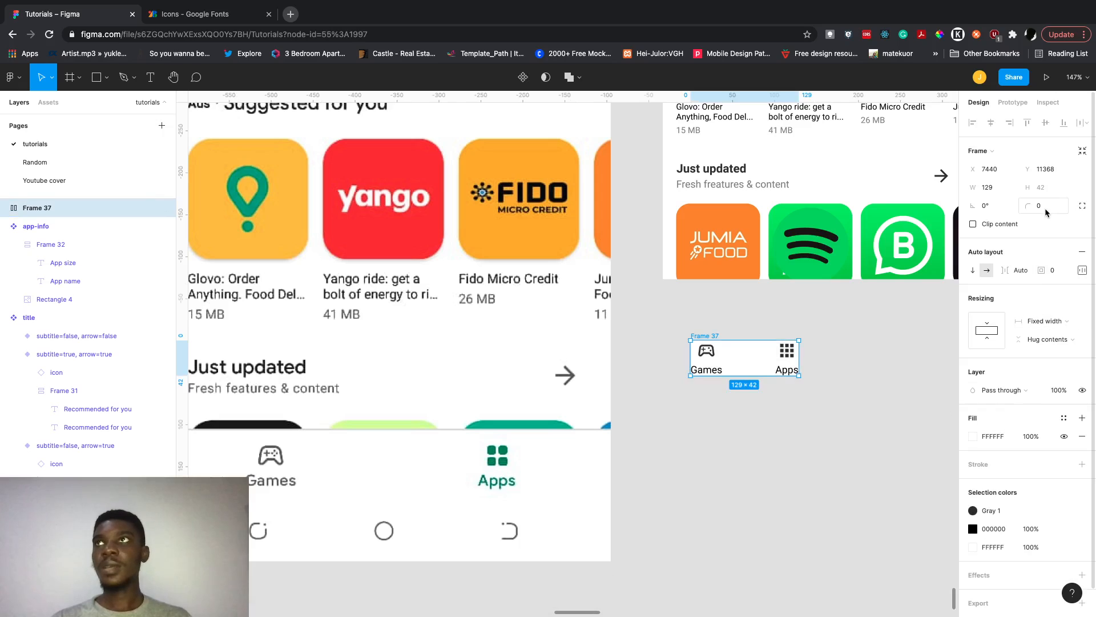
pyautogui.click(1063, 275)
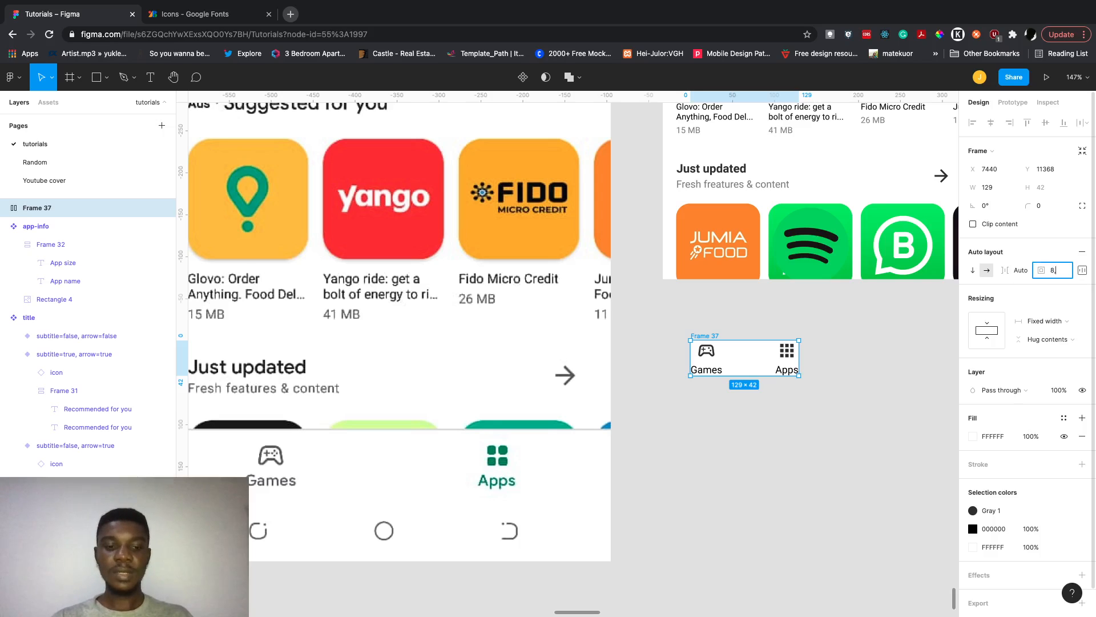
pyautogui.press('Return')
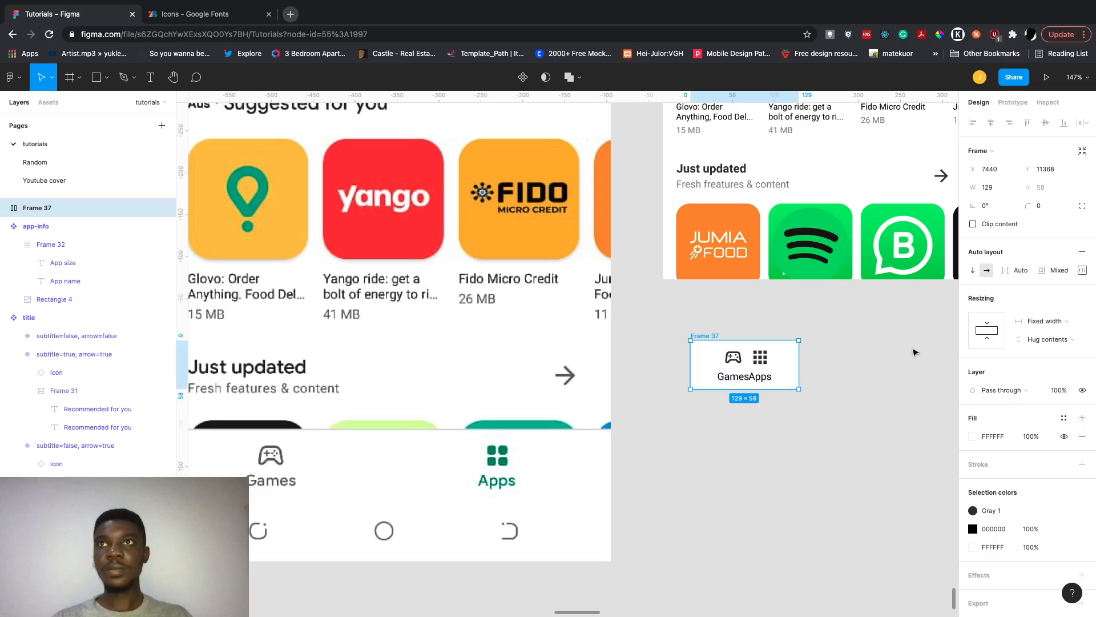
# Widen the navigation frame to 264 and set its left and right padding to 48.
pyautogui.moveTo(798, 368); pyautogui.dragTo(912, 377)
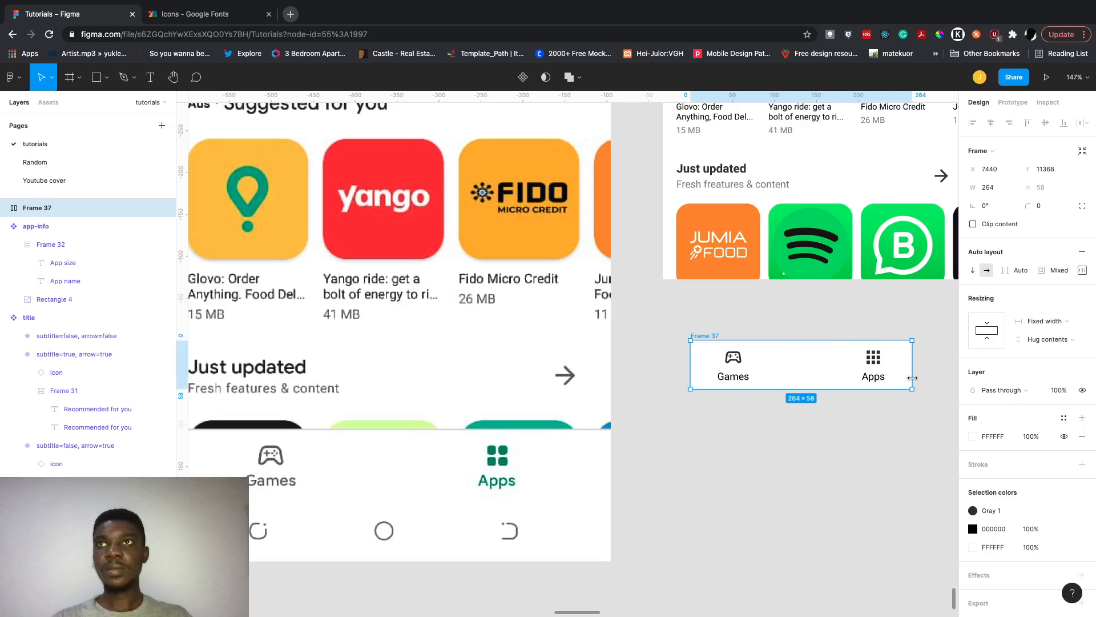
pyautogui.hscroll(-2, 912, 377)
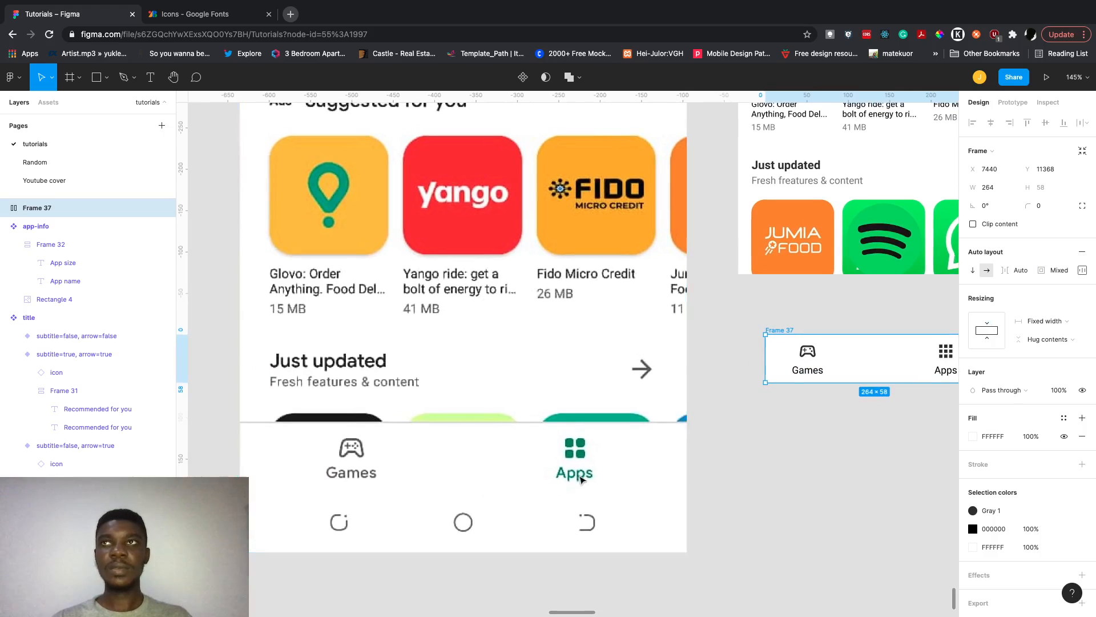
pyautogui.hscroll(3, 565, 480)
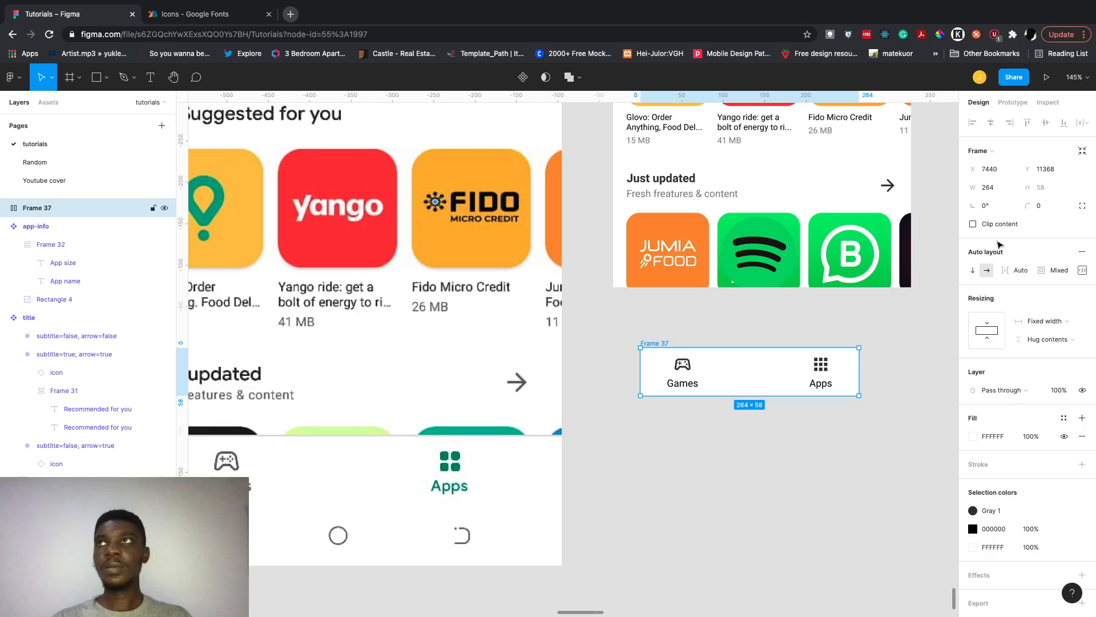
pyautogui.click(1082, 270)
pyautogui.click(1016, 319)
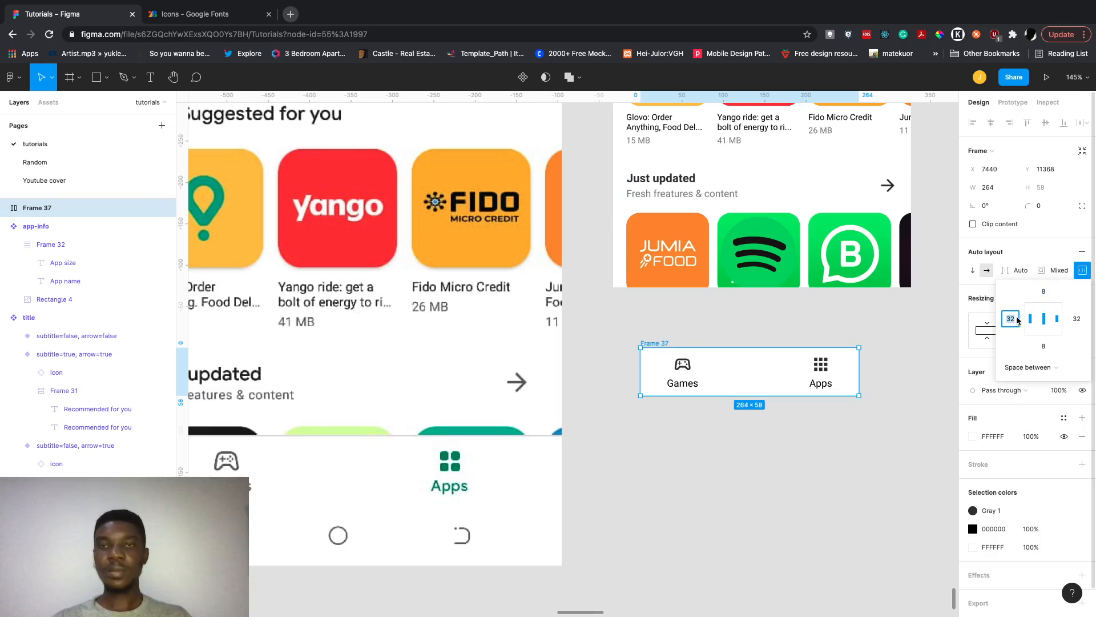
pyautogui.write('4')
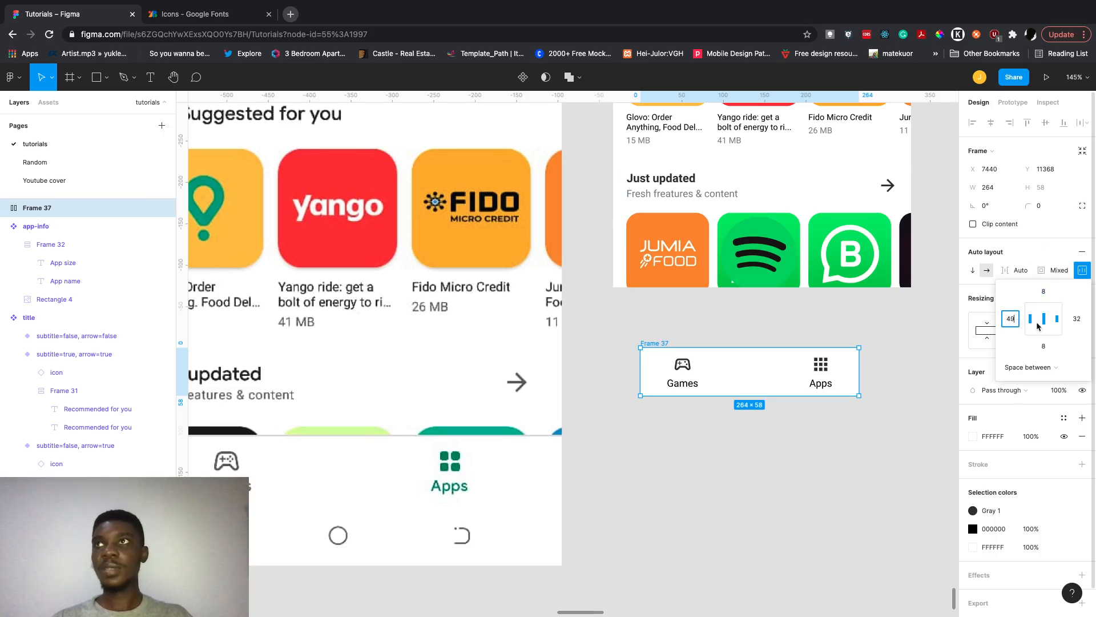
pyautogui.write('8')
pyautogui.click(1077, 320)
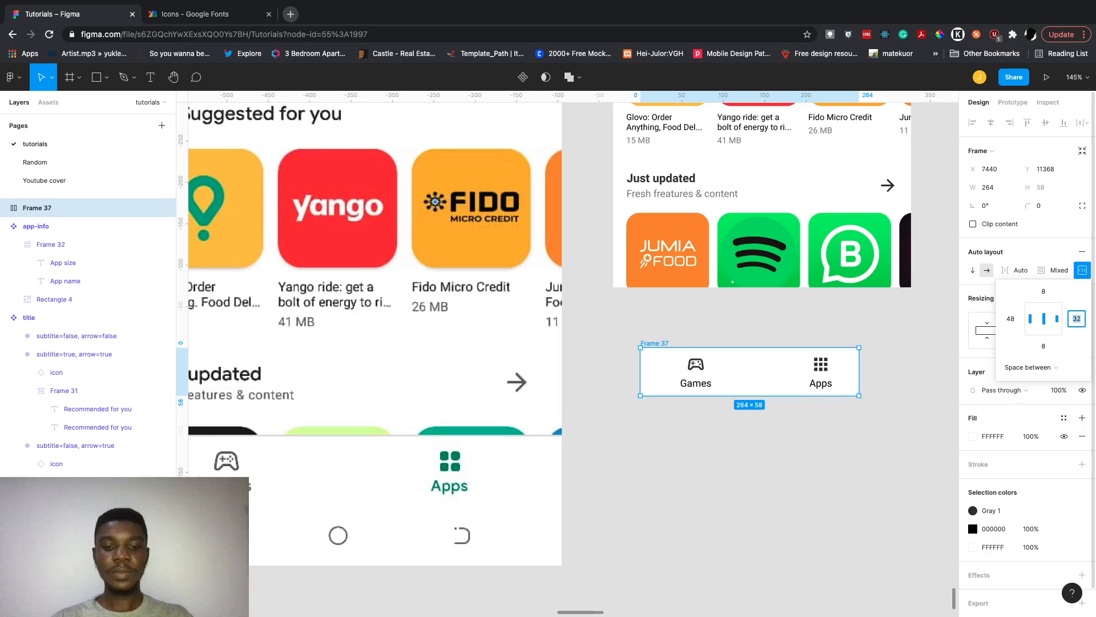
pyautogui.press('Return')
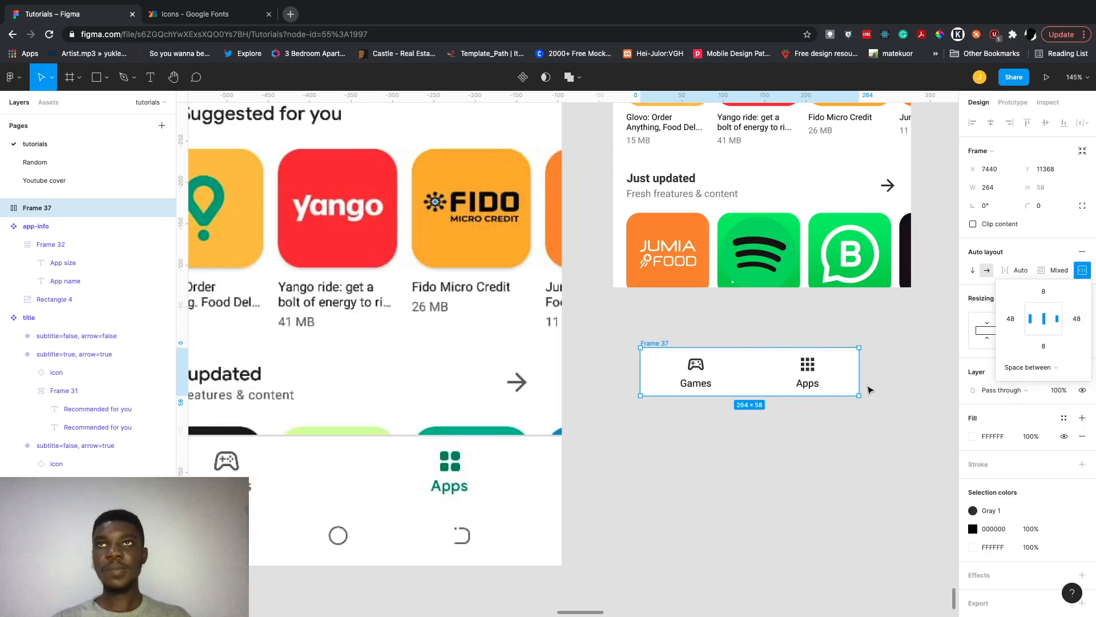
pyautogui.scroll(-3, 871, 389)
pyautogui.scroll(3, 874, 387)
pyautogui.click(882, 385)
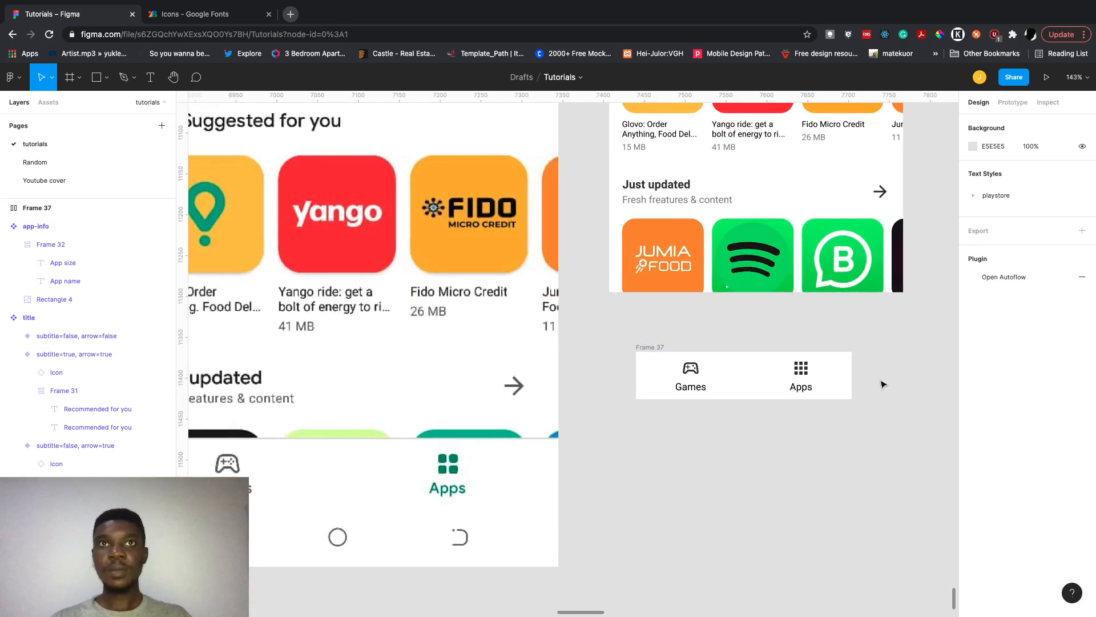
# Add a drop shadow to the navigation frame with a Y offset of -4.
pyautogui.hscroll(-2, 882, 385)
pyautogui.hscroll(1, 882, 385)
pyautogui.scroll(-2, 882, 385)
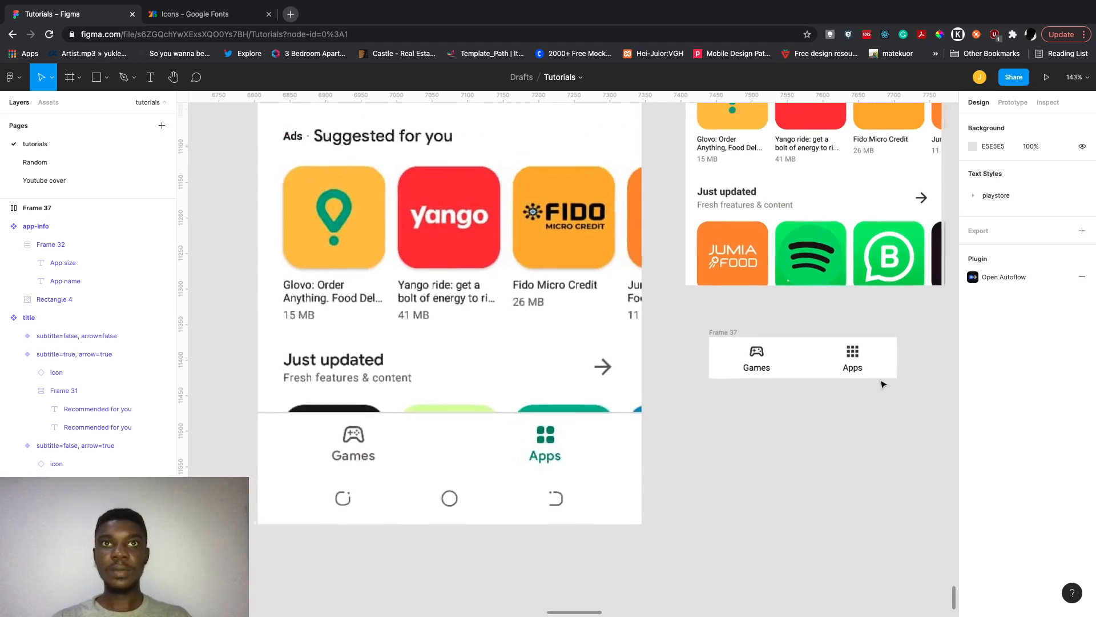
pyautogui.scroll(2, 882, 385)
pyautogui.hscroll(2, 882, 385)
pyautogui.click(682, 376)
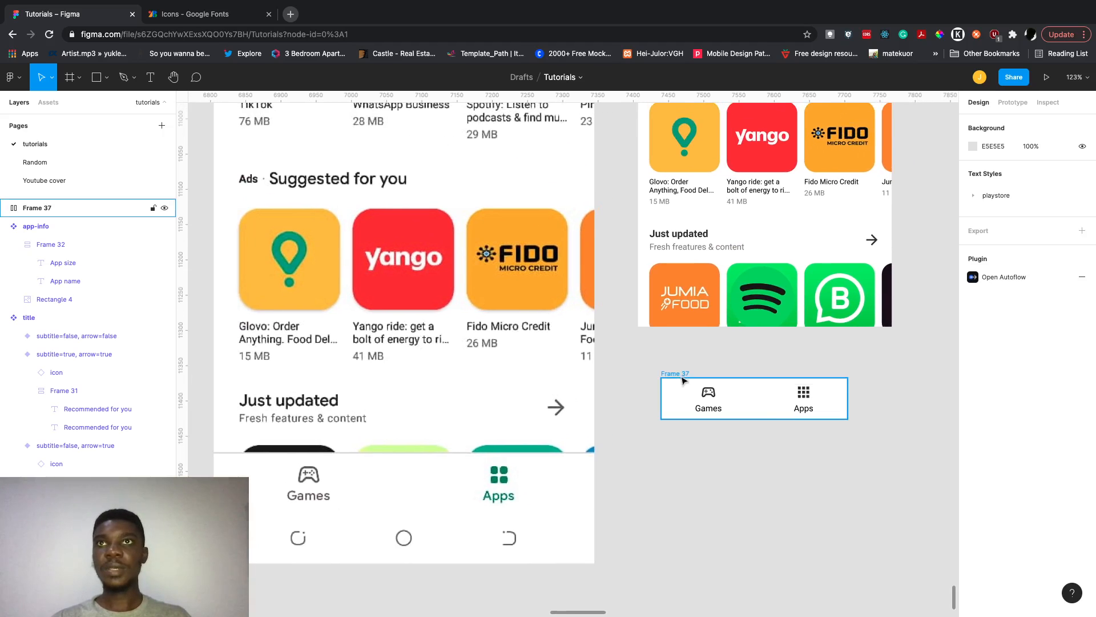
pyautogui.click(682, 379)
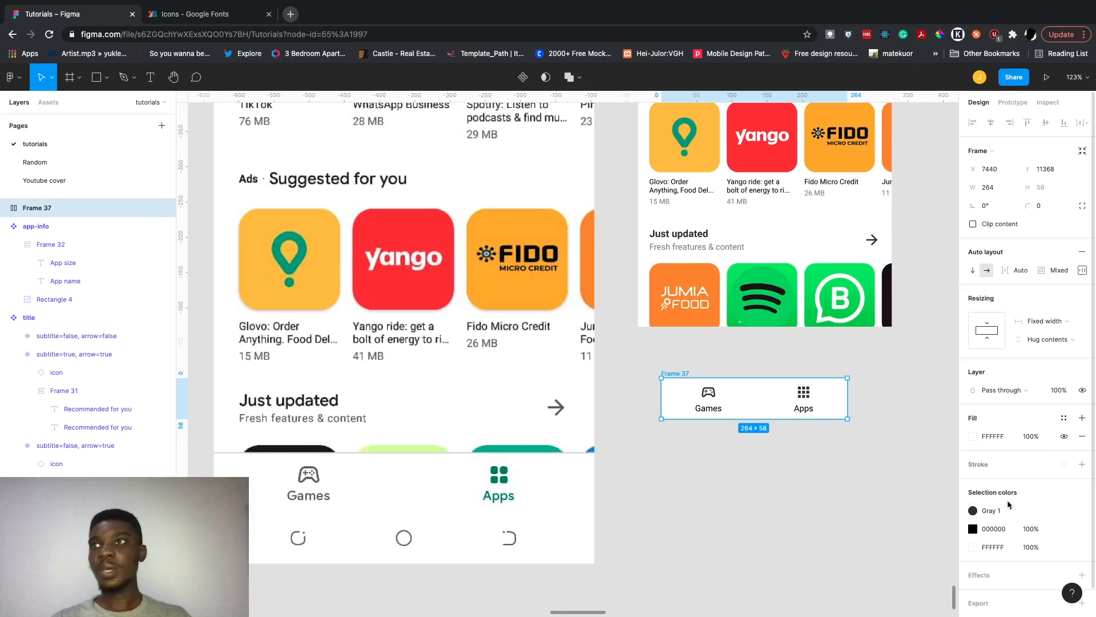
pyautogui.scroll(-1, 982, 514)
pyautogui.click(1082, 545)
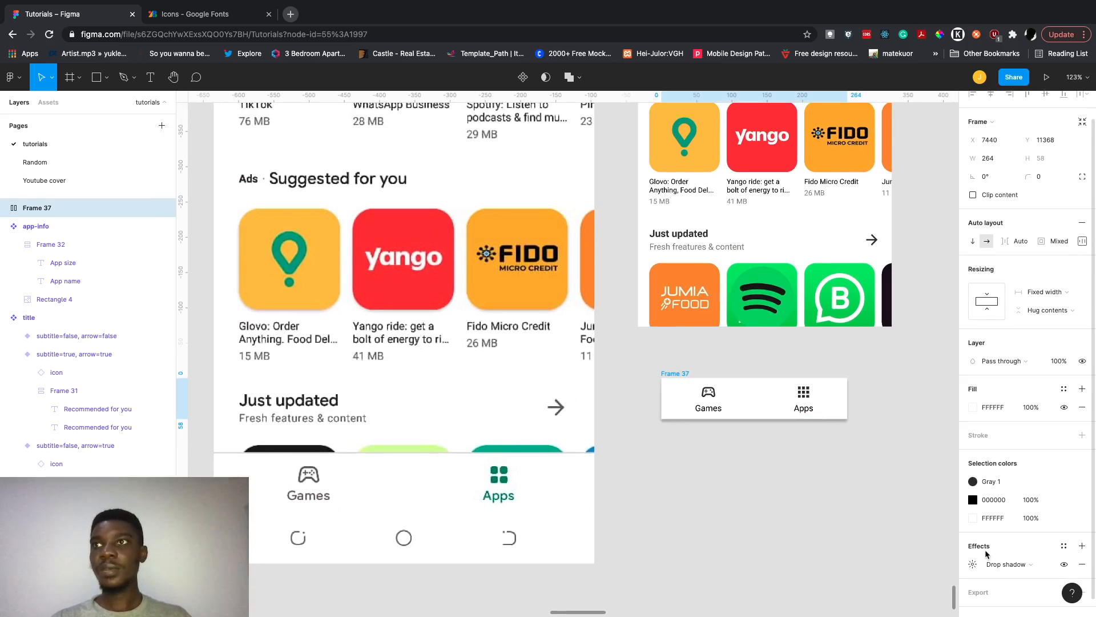
pyautogui.click(972, 564)
pyautogui.click(850, 577)
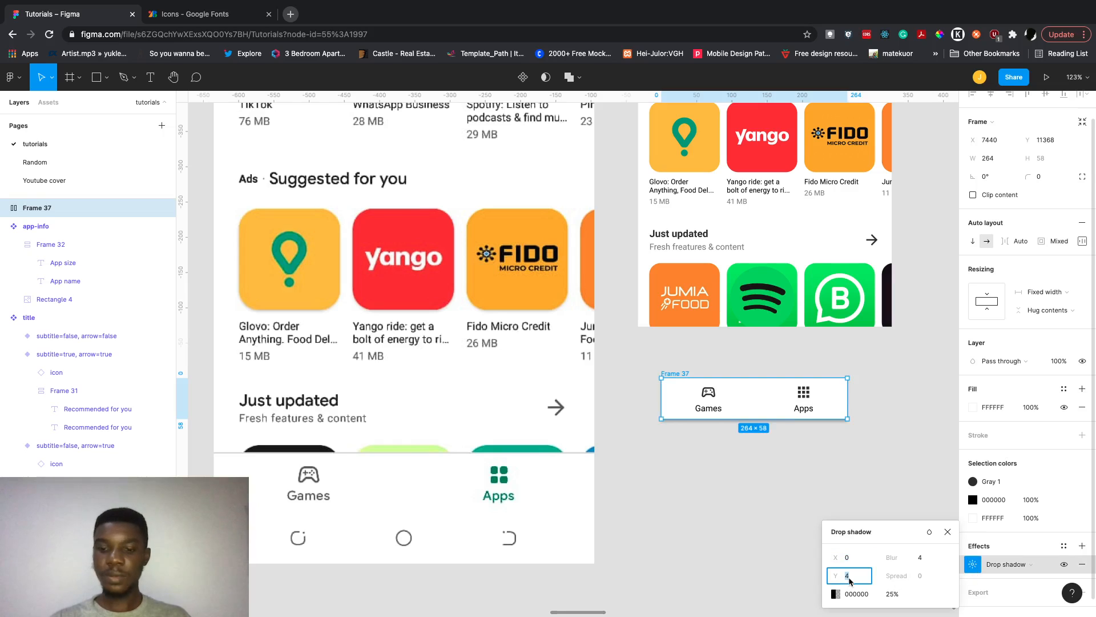
pyautogui.write('-4')
# Set the navigation frame's drop shadow color to 707070 at 10% opacity and its blur to 25.
pyautogui.click(879, 594)
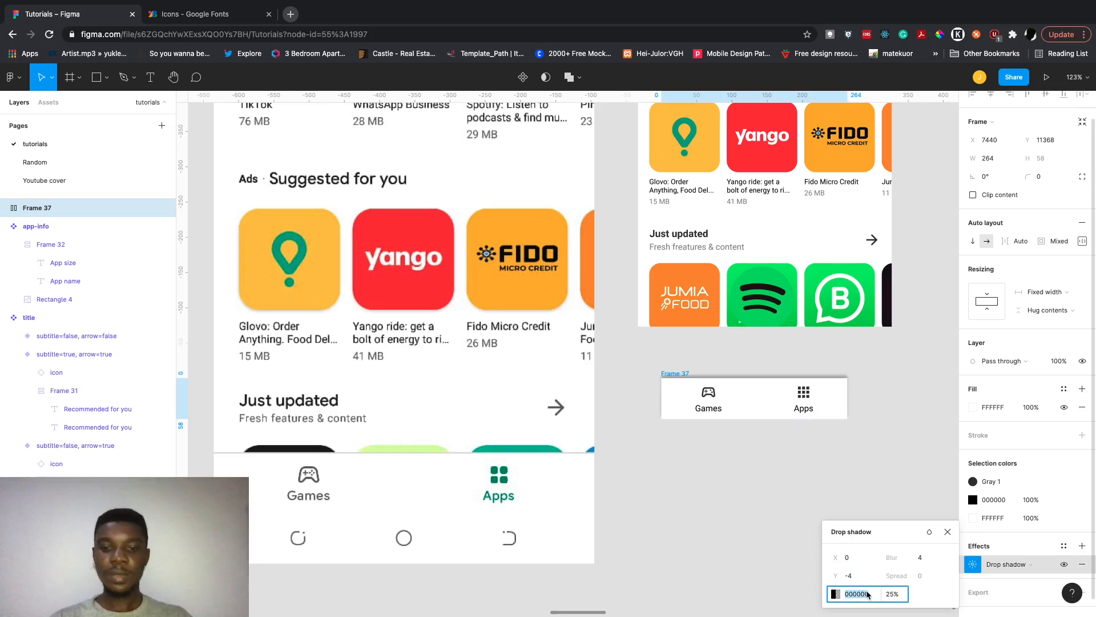
pyautogui.write('70')
pyautogui.click(893, 594)
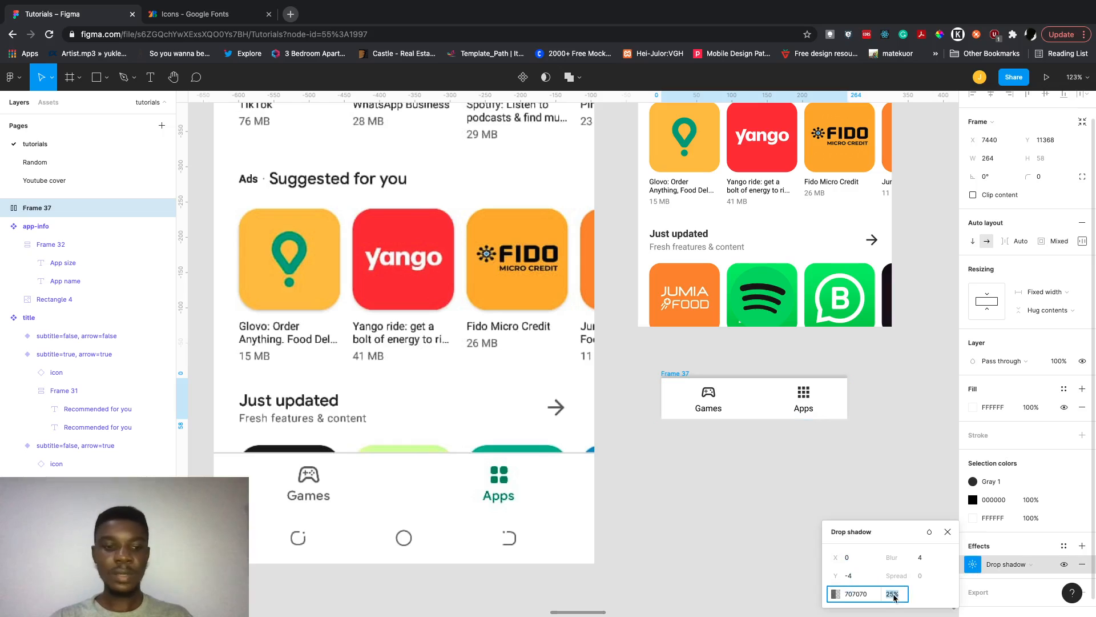
pyautogui.write('10')
pyautogui.press('Return')
pyautogui.click(931, 561)
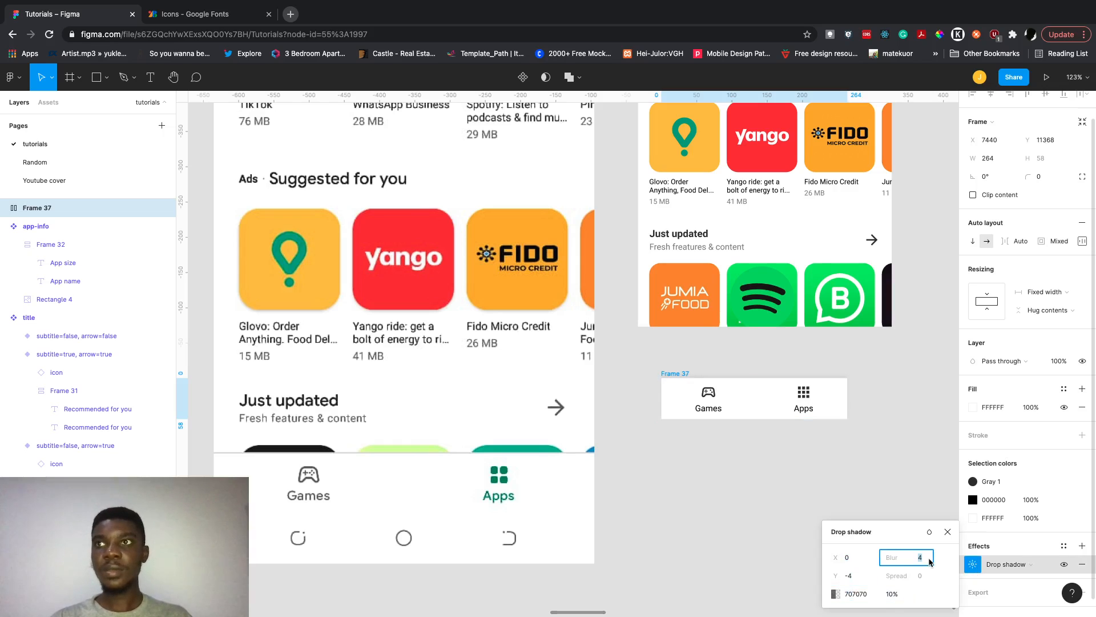
pyautogui.write('25')
pyautogui.press('Return')
pyautogui.click(886, 398)
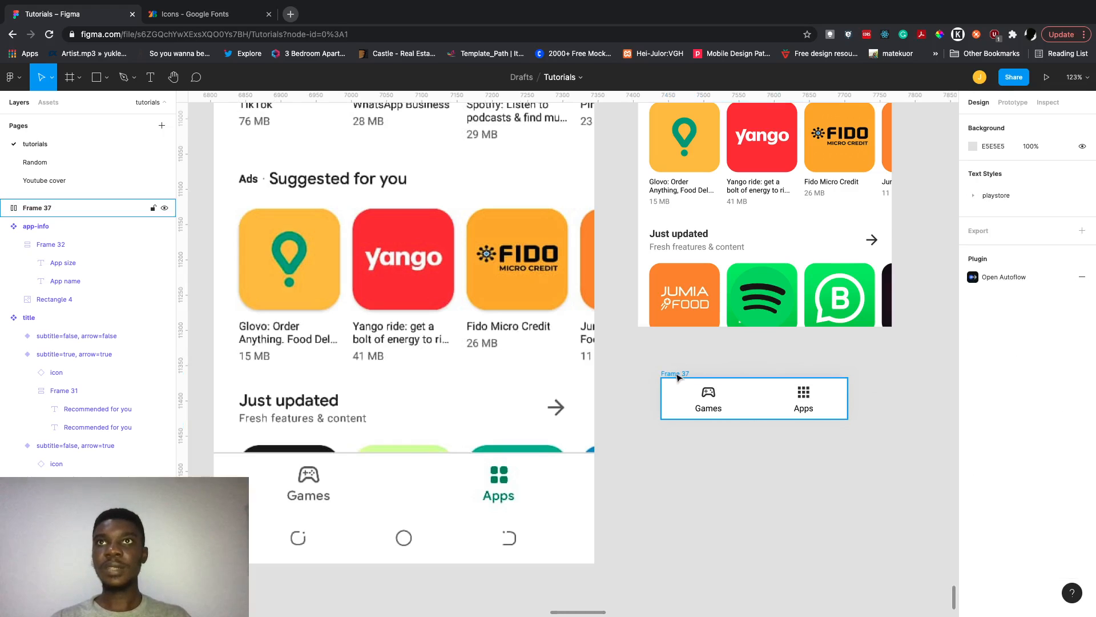
# Place the navigation frame along the bottom edge of the home screen and widen it to 360 to span the screen.
pyautogui.moveTo(678, 377); pyautogui.dragTo(656, 285)
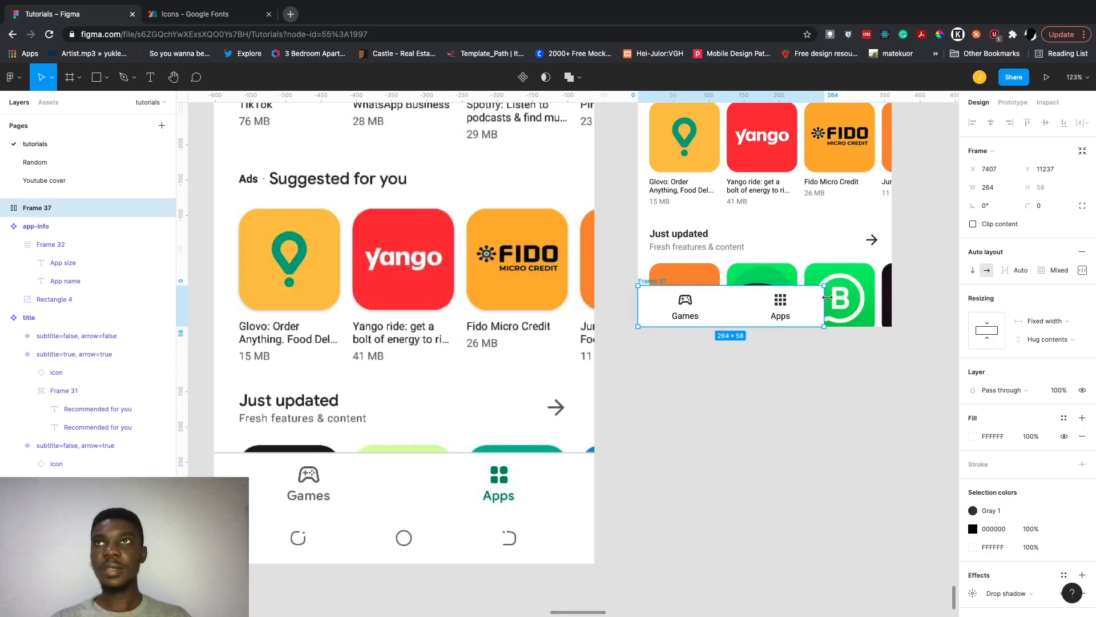
pyautogui.moveTo(827, 298); pyautogui.dragTo(889, 302)
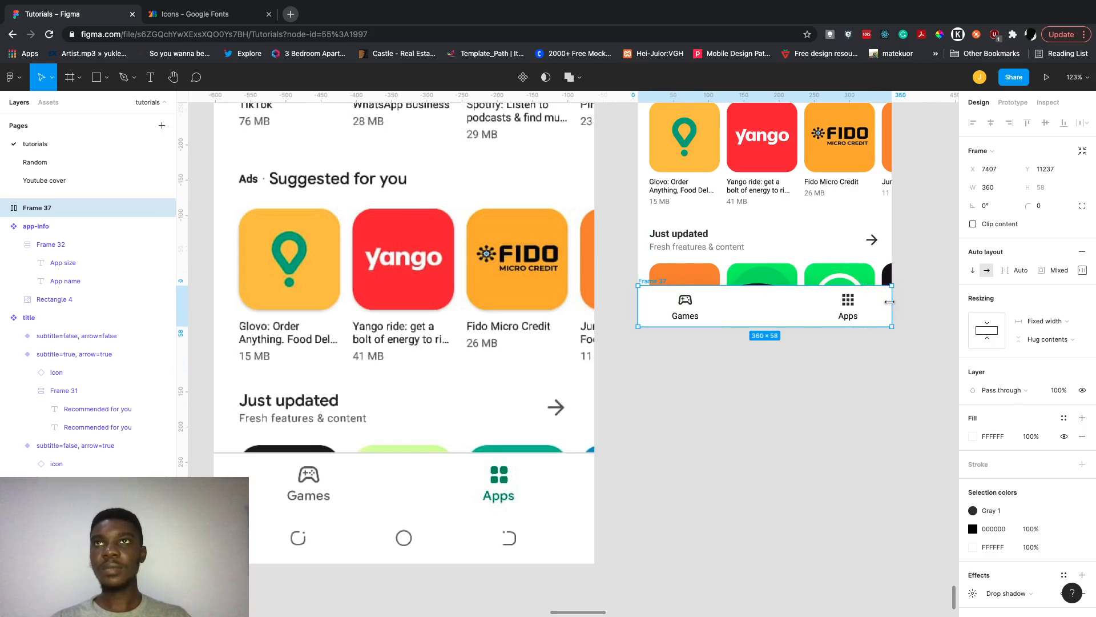
pyautogui.hscroll(2, 918, 326)
pyautogui.scroll(1, 918, 326)
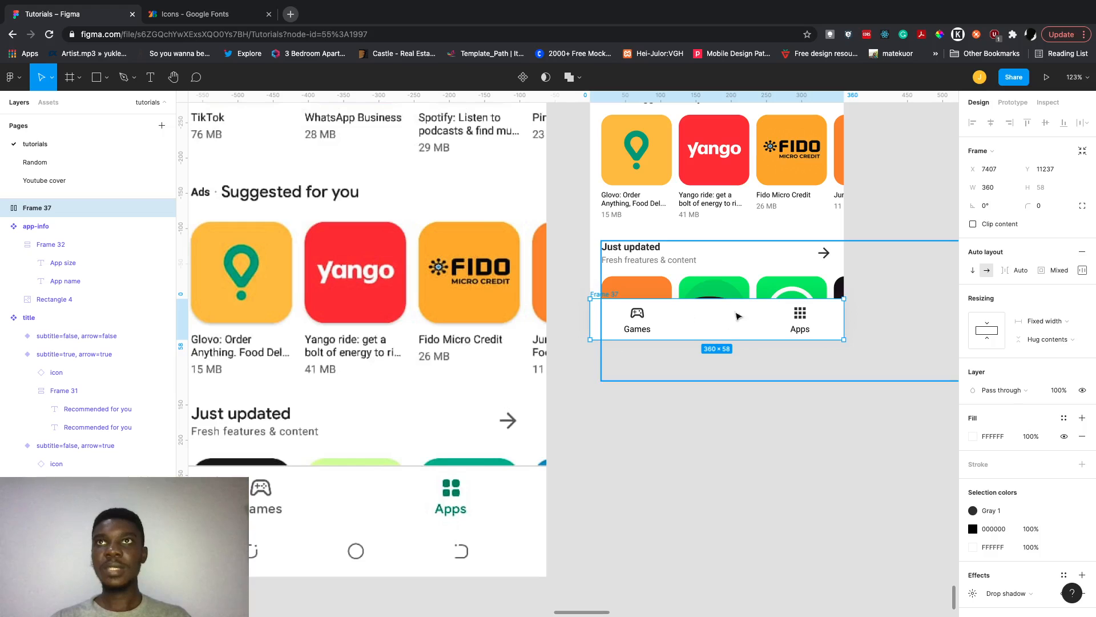
pyautogui.click(780, 456)
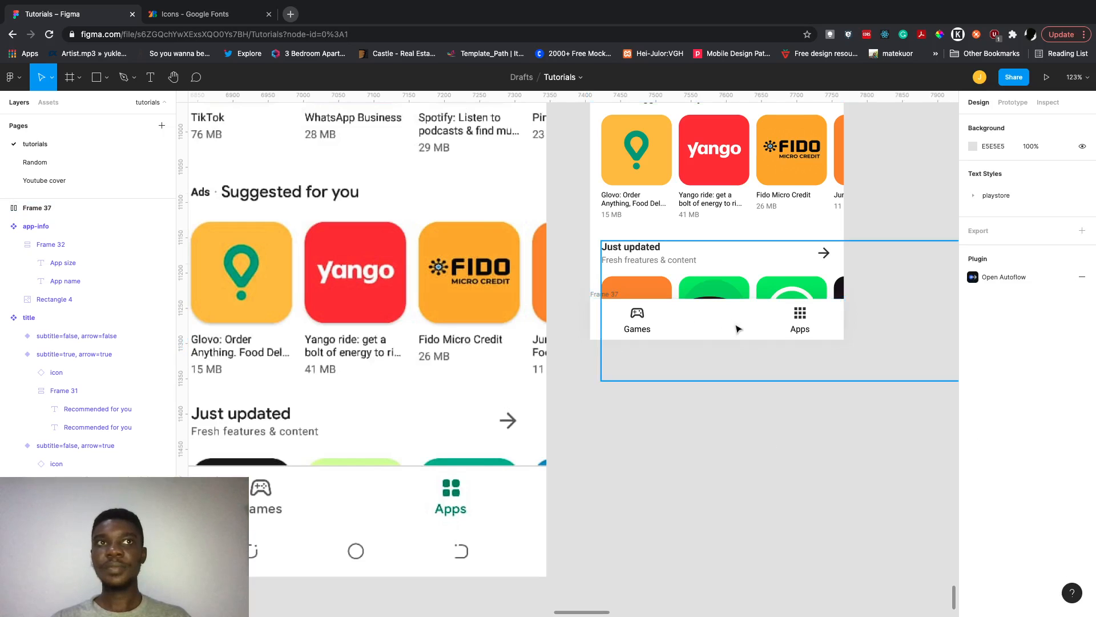
pyautogui.hscroll(-2, 738, 329)
pyautogui.scroll(-1, 738, 329)
pyautogui.hscroll(-1, 738, 330)
pyautogui.scroll(-1, 738, 330)
pyautogui.click(761, 299)
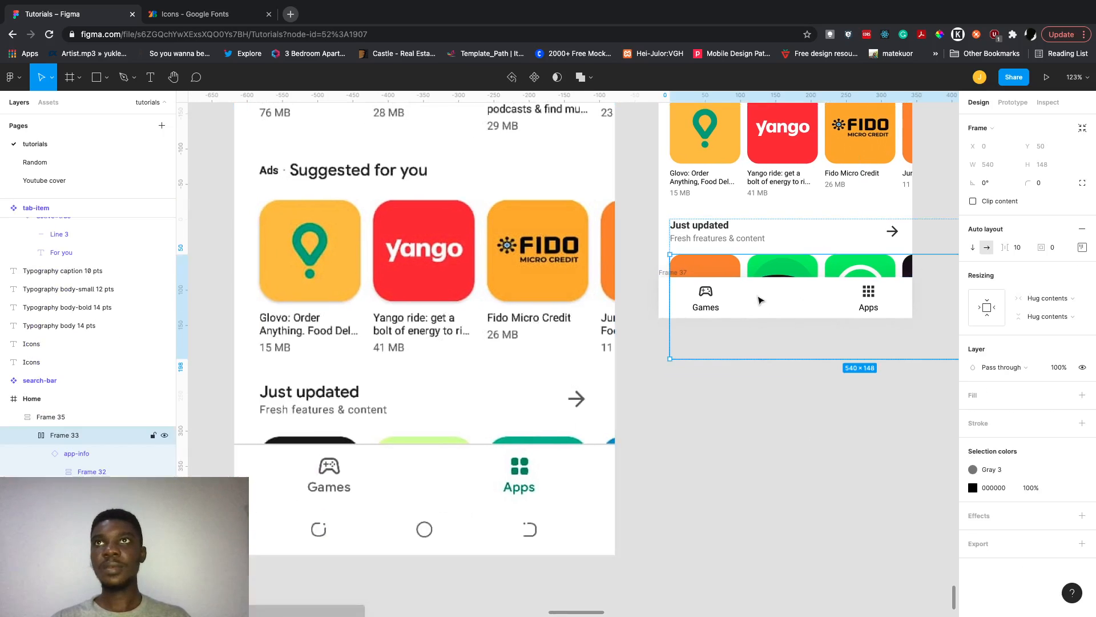
pyautogui.click(663, 310)
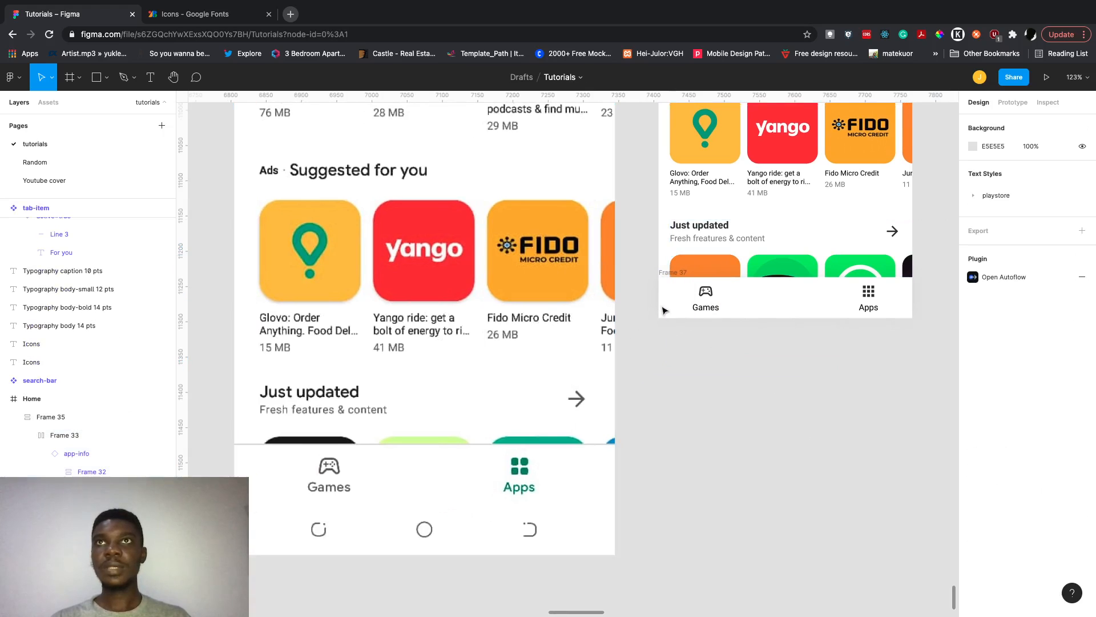
# Cut the navigation frame, paste it into the Home frame and align it with the frame's bottom edge.
pyautogui.click(664, 274)
pyautogui.scroll(2, 664, 275)
pyautogui.hscroll(2, 663, 275)
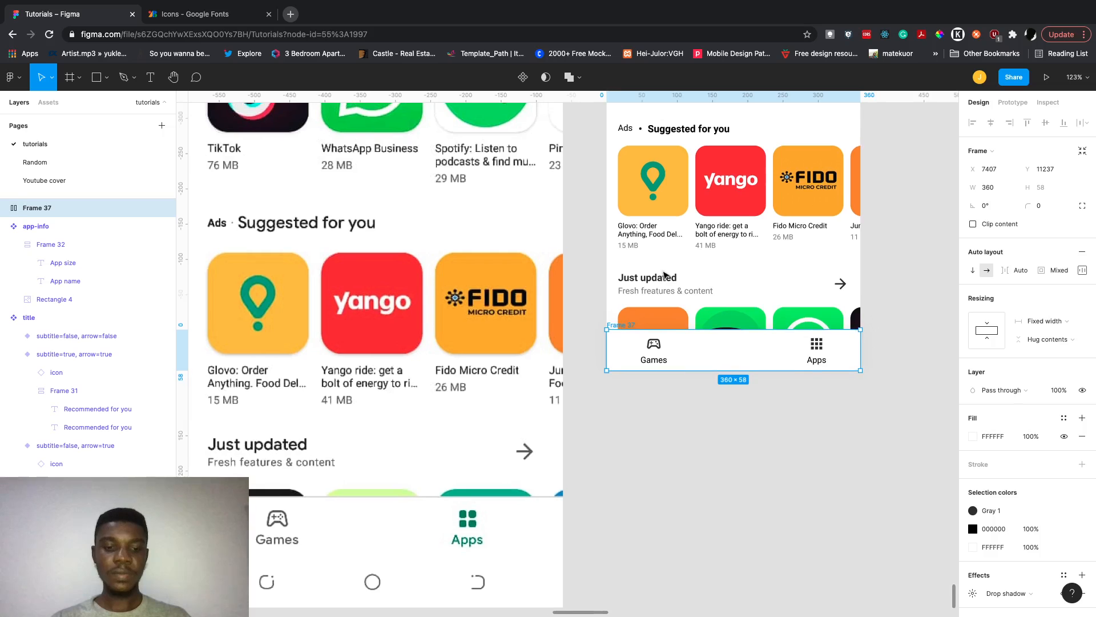
pyautogui.press('super+x')
pyautogui.scroll(-5, 664, 275)
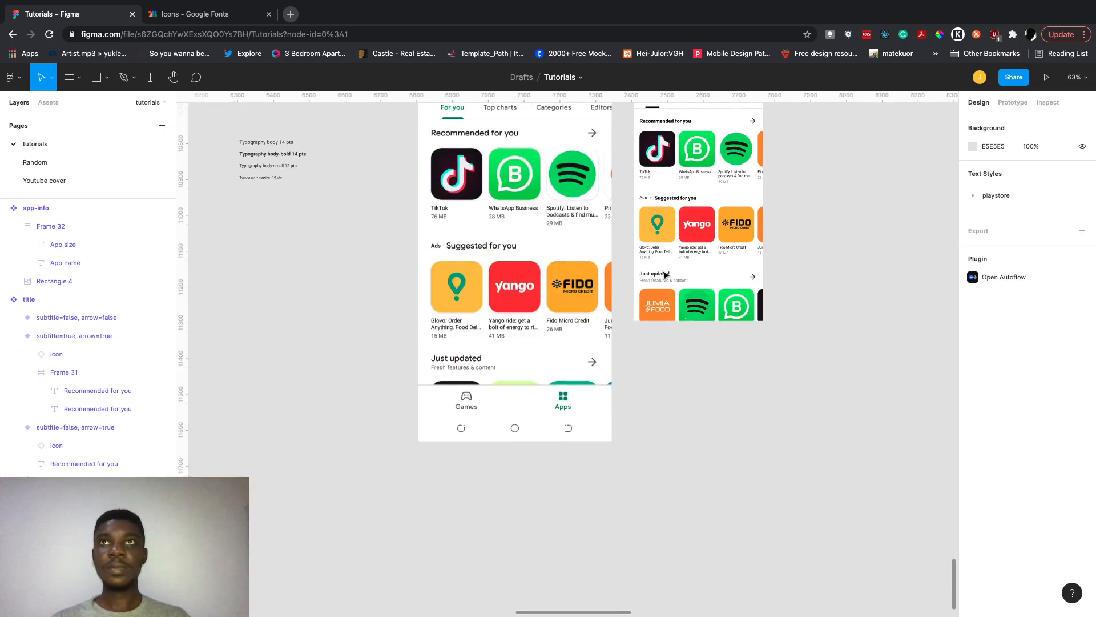
pyautogui.scroll(3, 664, 275)
pyautogui.hscroll(1, 664, 275)
pyautogui.click(610, 135)
pyautogui.press('super+v')
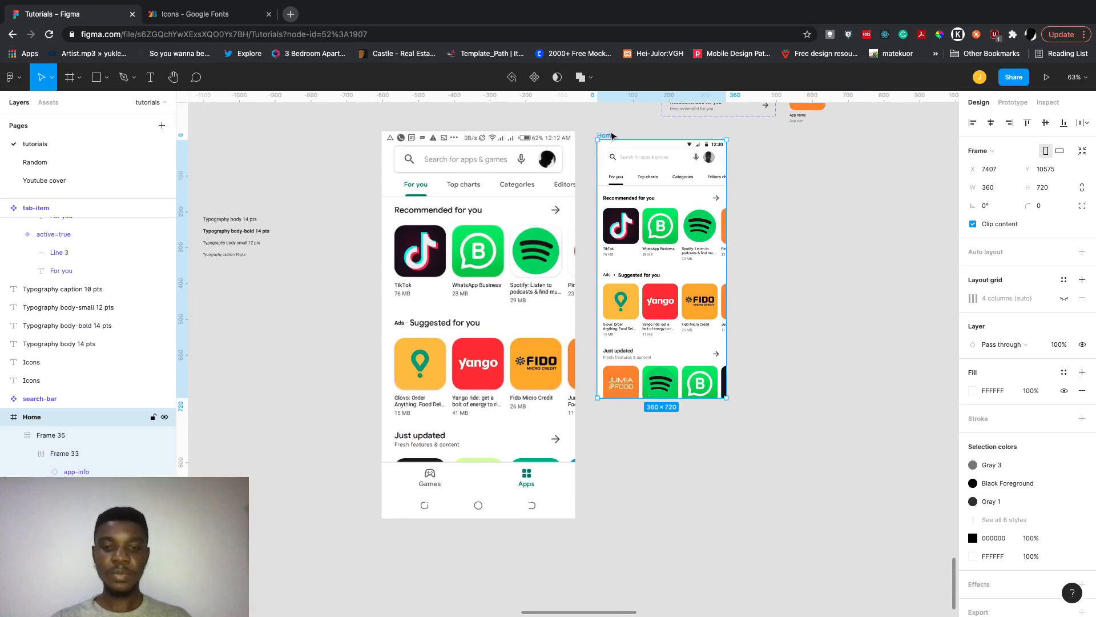
pyautogui.moveTo(658, 270); pyautogui.dragTo(660, 389)
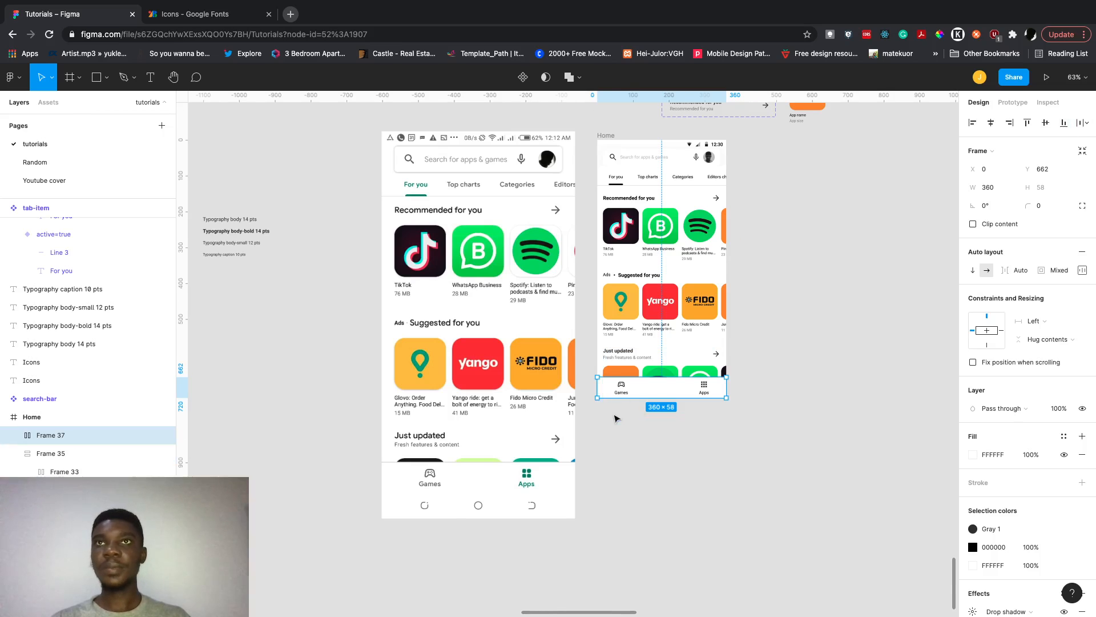
# Set the navigation frame's left and right padding to 64.
pyautogui.scroll(5, 614, 414)
pyautogui.click(1083, 270)
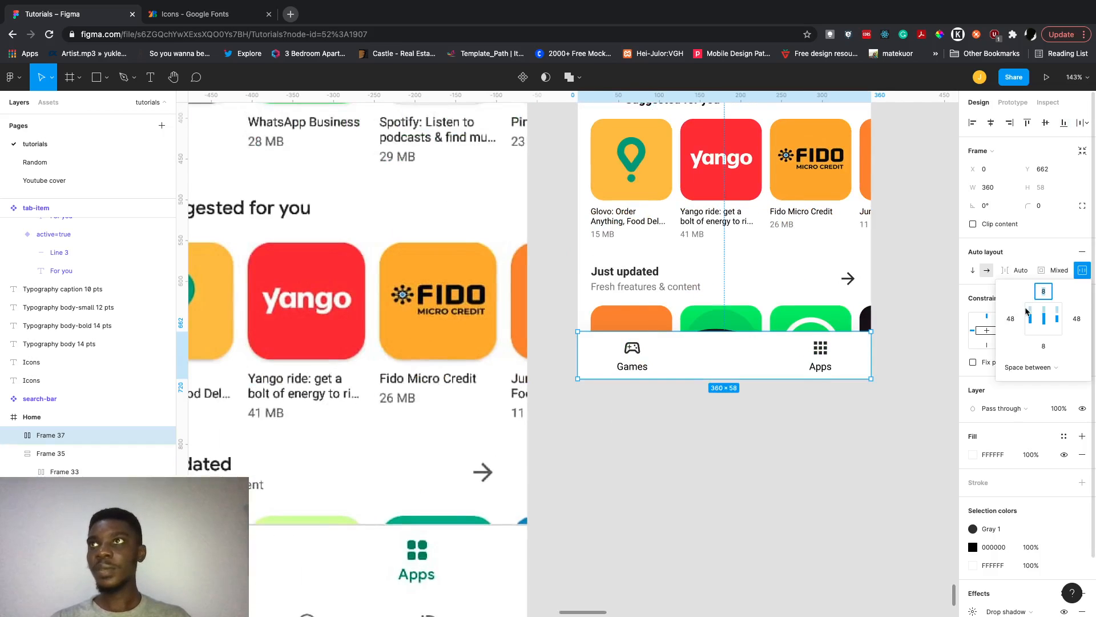
pyautogui.click(1017, 321)
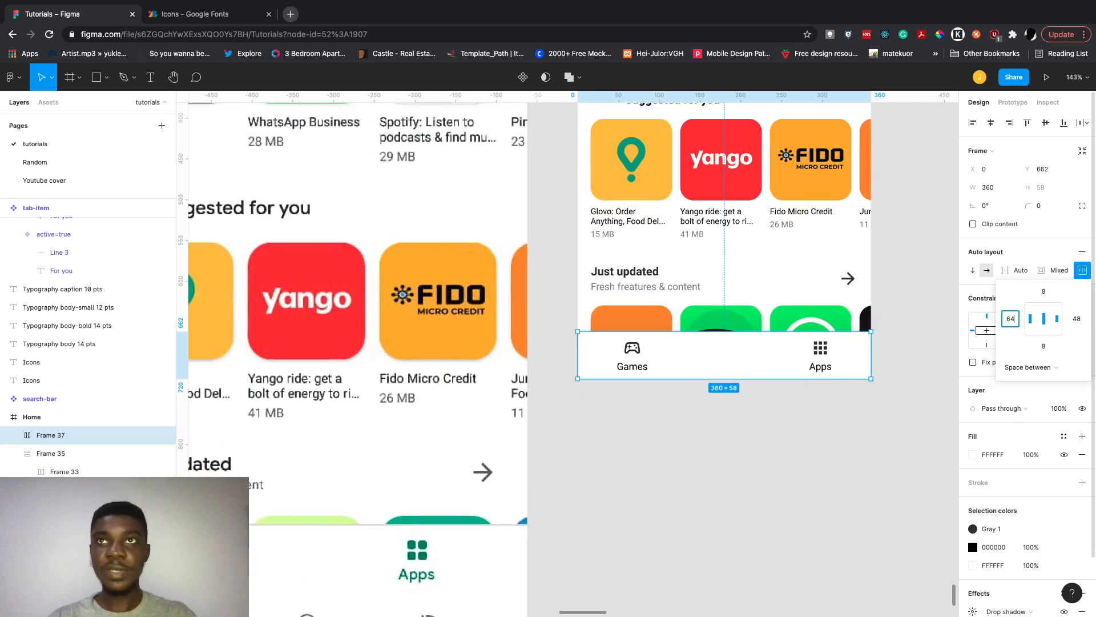
pyautogui.press('Return')
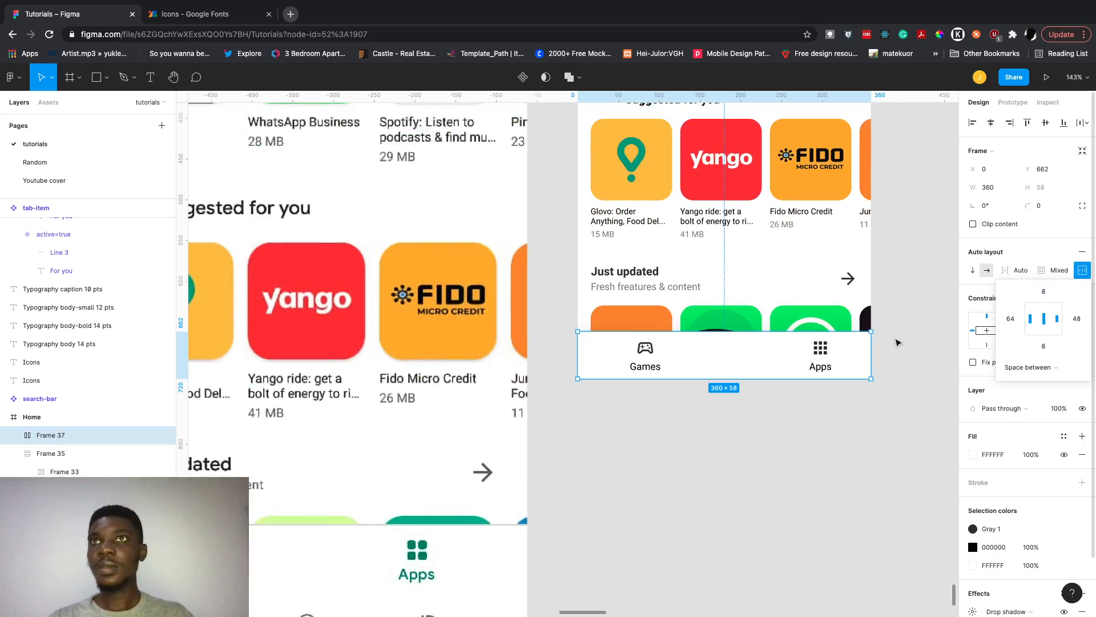
pyautogui.click(1079, 320)
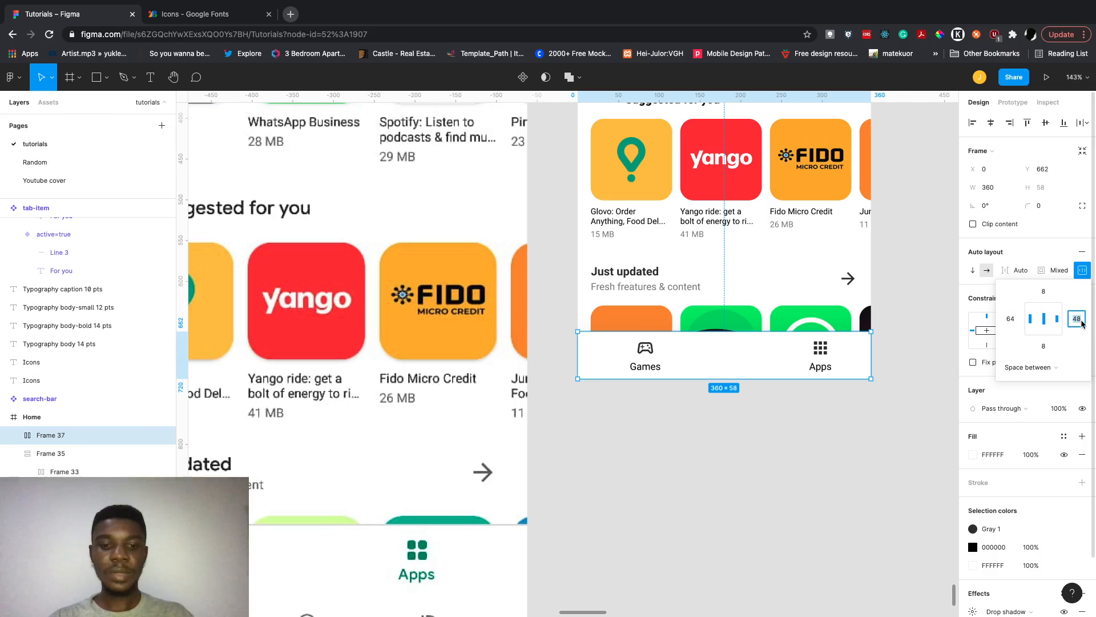
pyautogui.write('64')
pyautogui.press('Return')
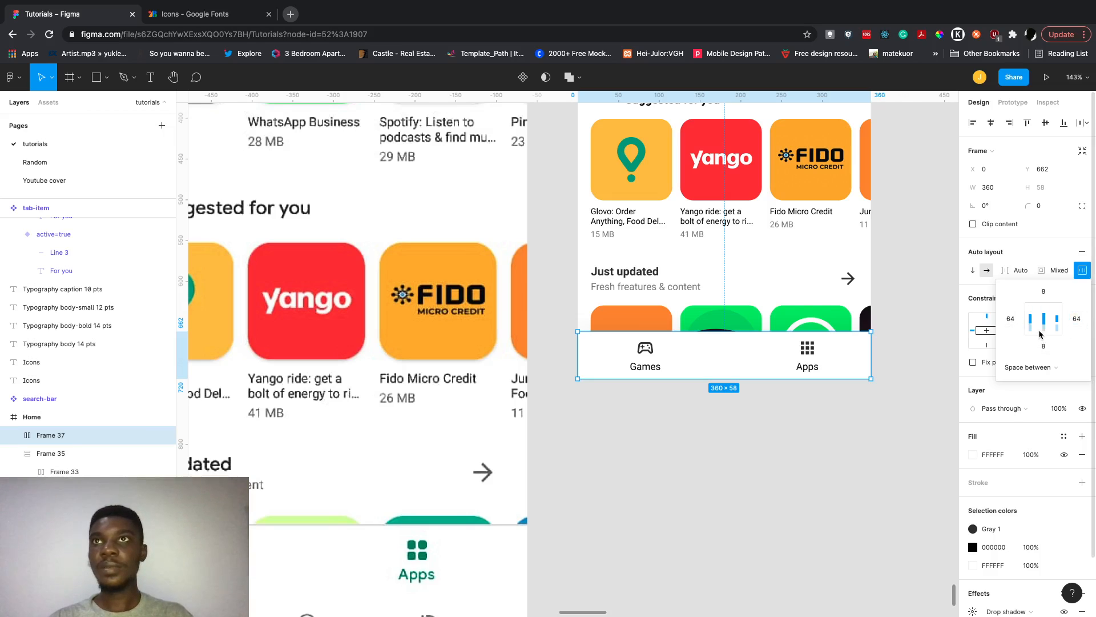
# Increase the navigation frame's left and right padding to 72, and deselect the frame.
pyautogui.scroll(-3, 775, 422)
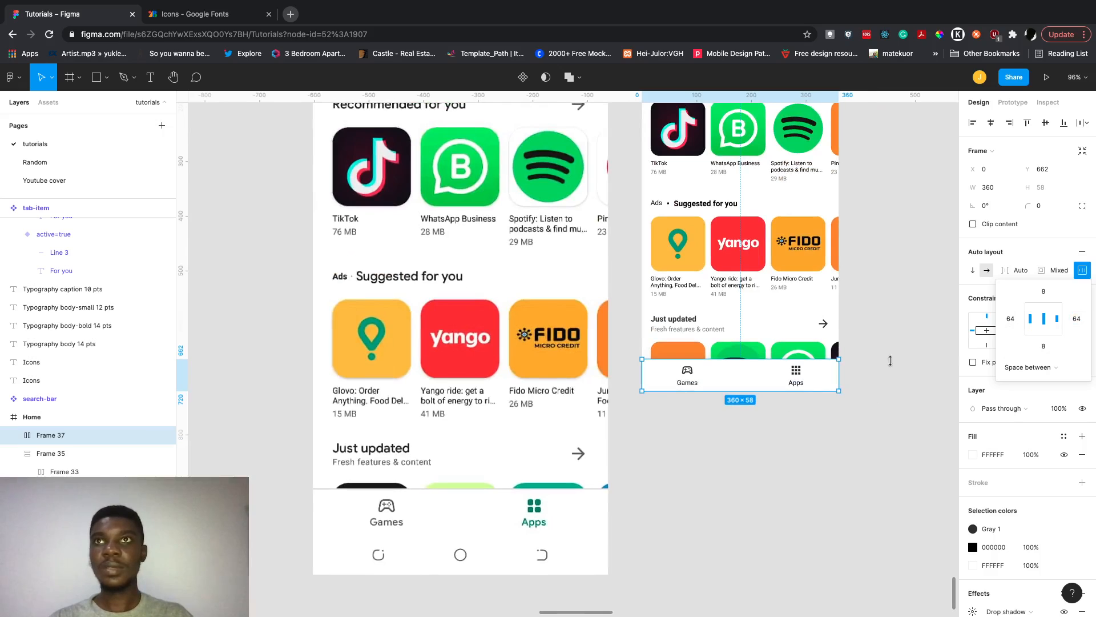
pyautogui.click(1017, 322)
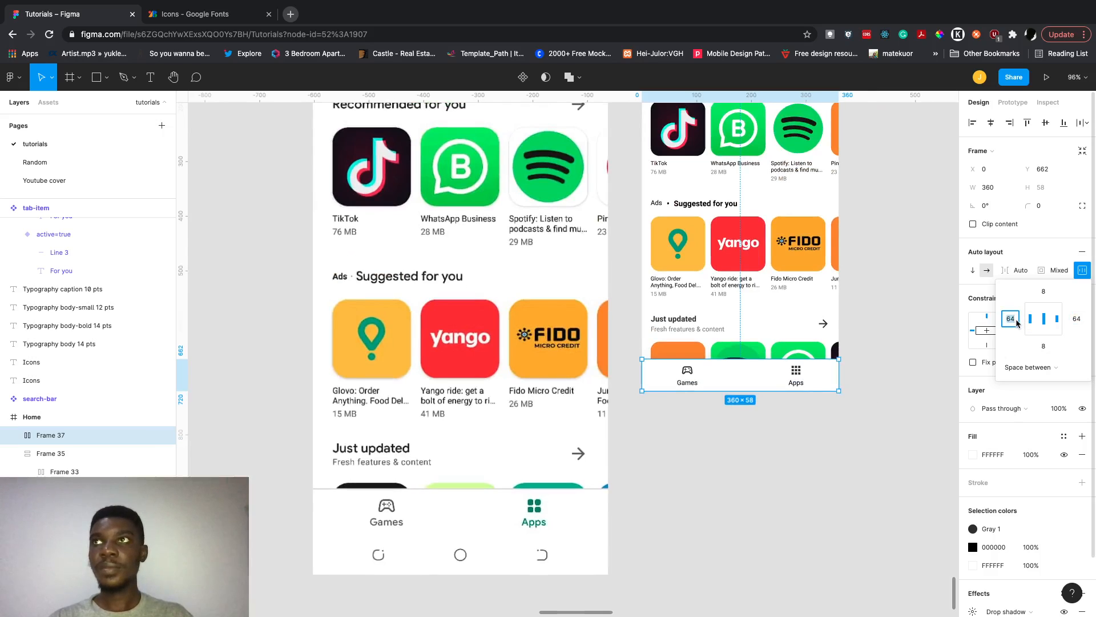
pyautogui.write('72')
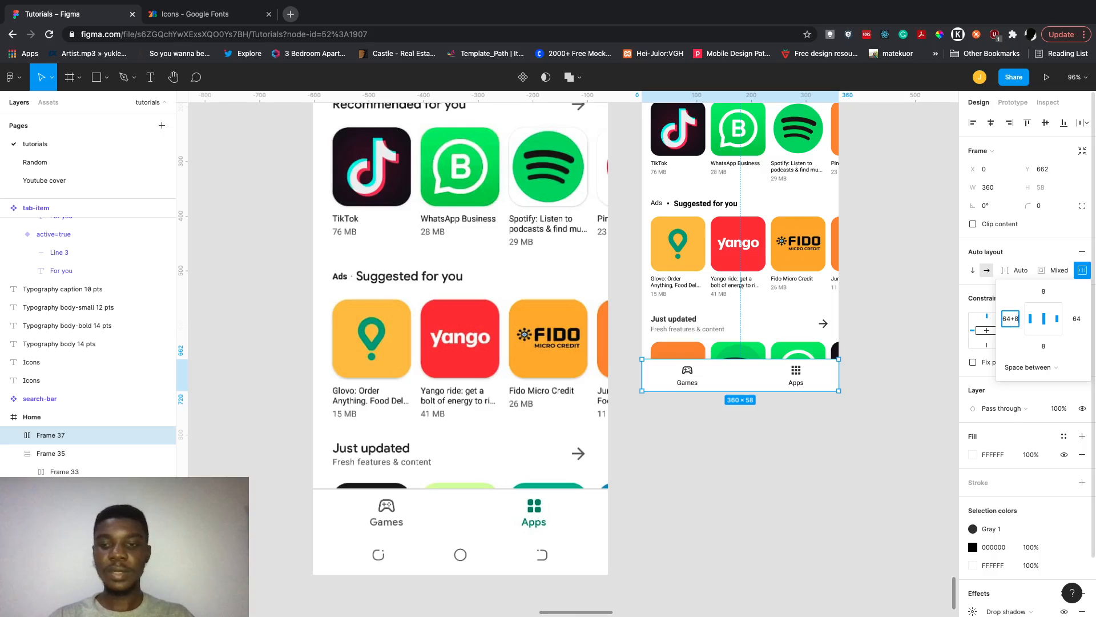
pyautogui.press('Return')
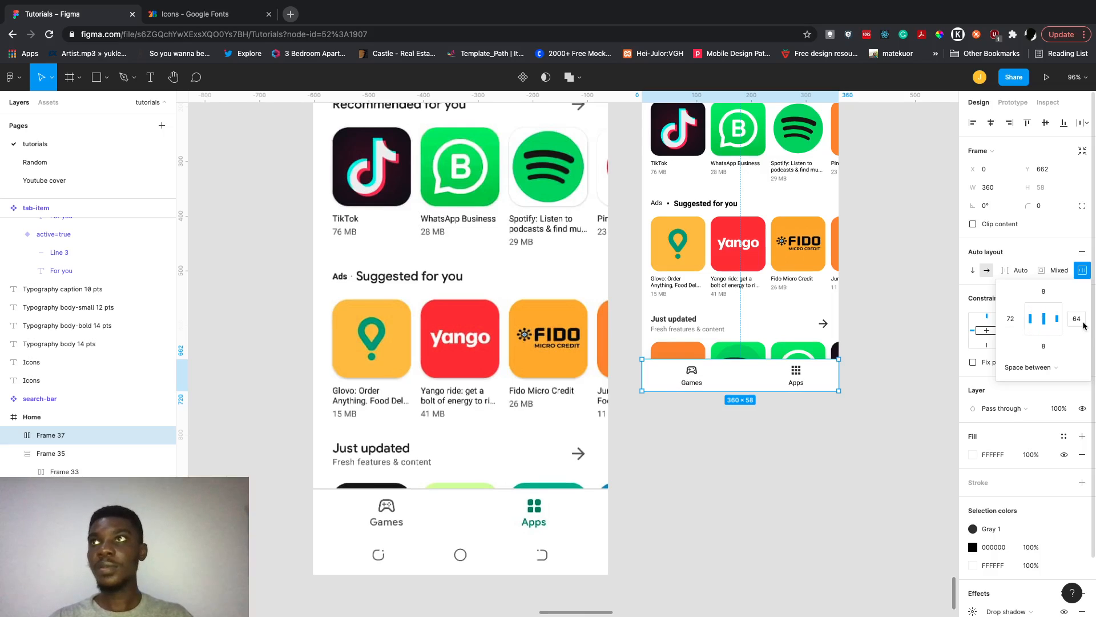
pyautogui.click(1082, 323)
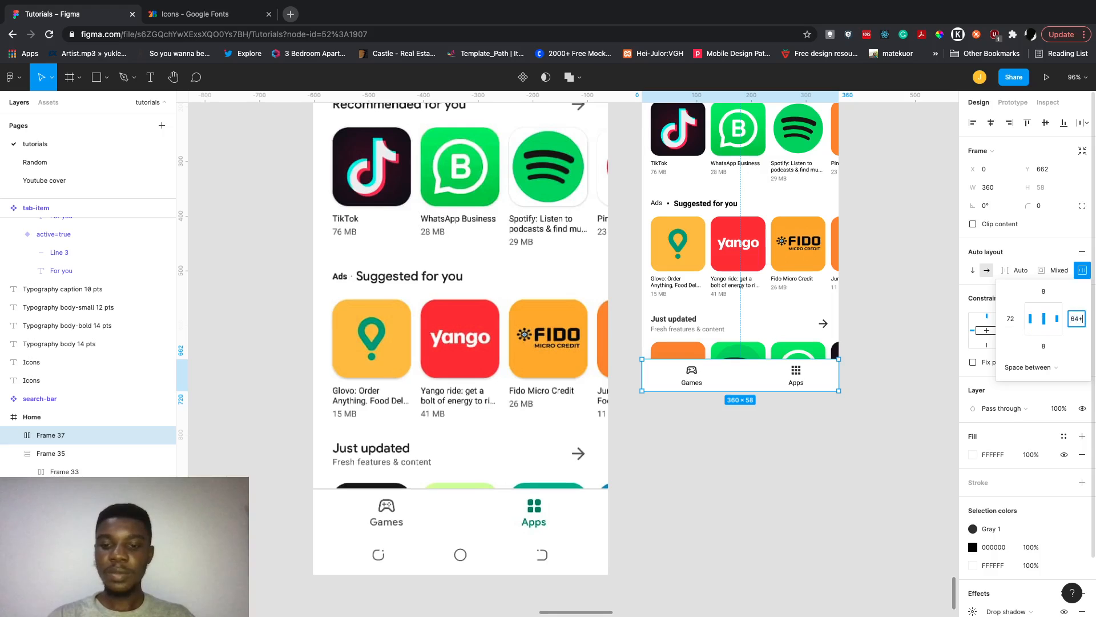
pyautogui.press('Return')
pyautogui.click(886, 424)
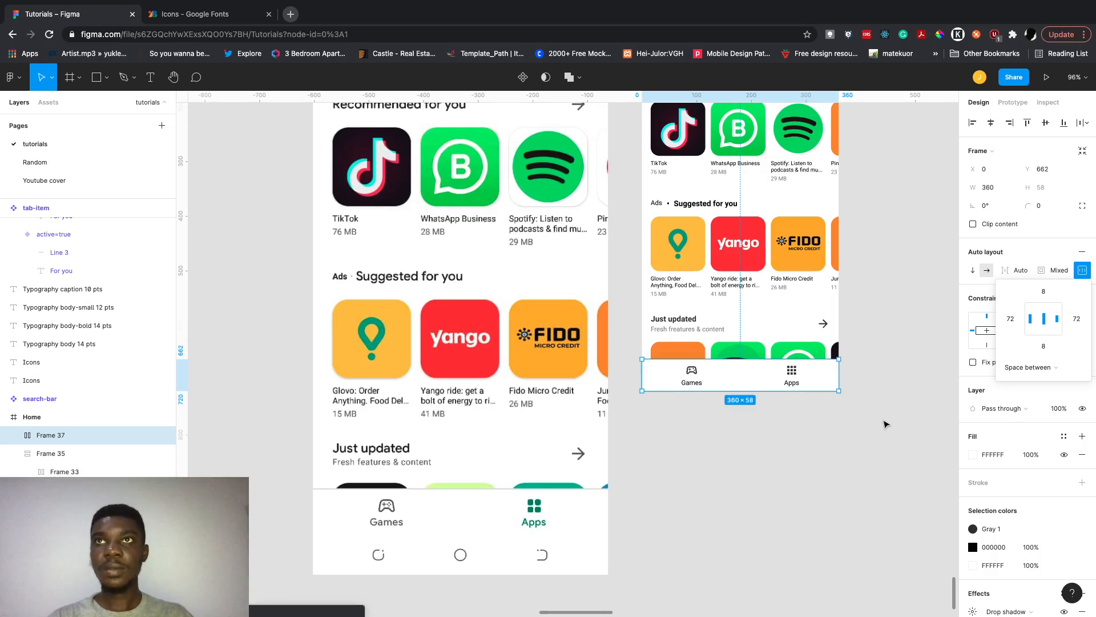
# Compare the Home frame with the reference screenshot, from the bottom navigation up to the search bar and tab row.
pyautogui.scroll(4, 886, 424)
pyautogui.scroll(1, 885, 424)
pyautogui.scroll(-2, 885, 424)
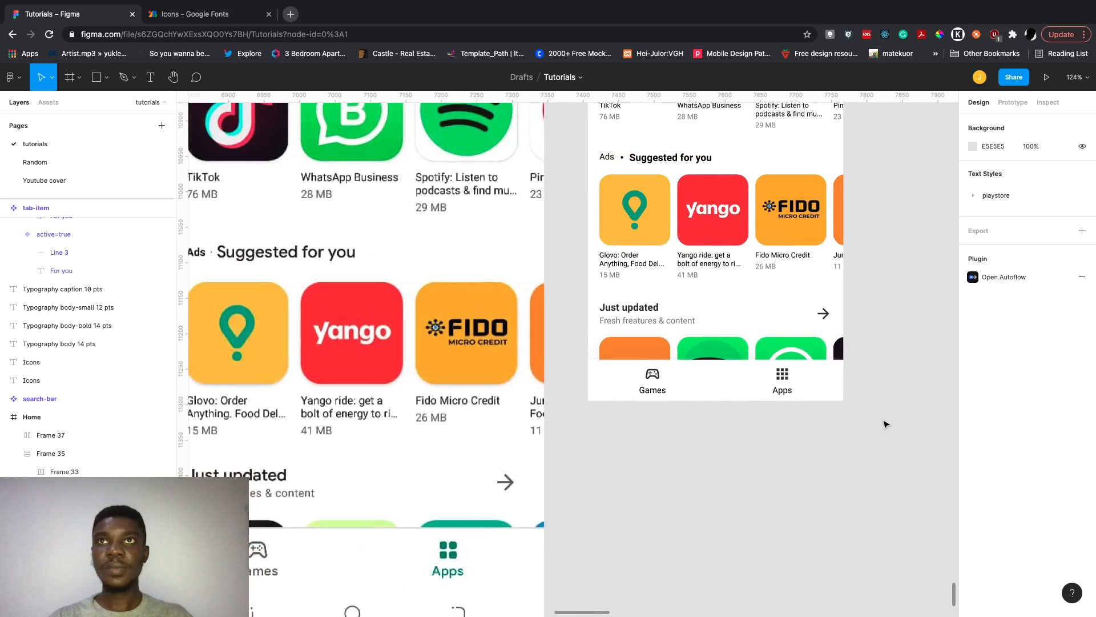
pyautogui.scroll(2, 885, 424)
pyautogui.click(832, 428)
pyautogui.scroll(-2, 832, 427)
pyautogui.scroll(3, 834, 425)
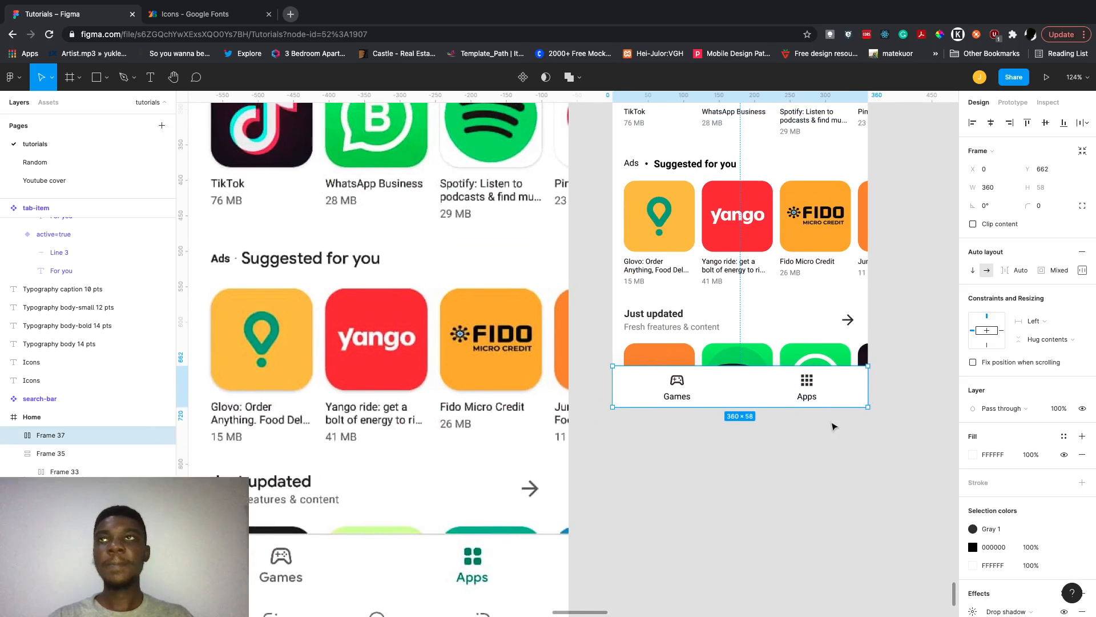
pyautogui.scroll(3, 834, 426)
pyautogui.click(877, 455)
pyautogui.scroll(3, 877, 455)
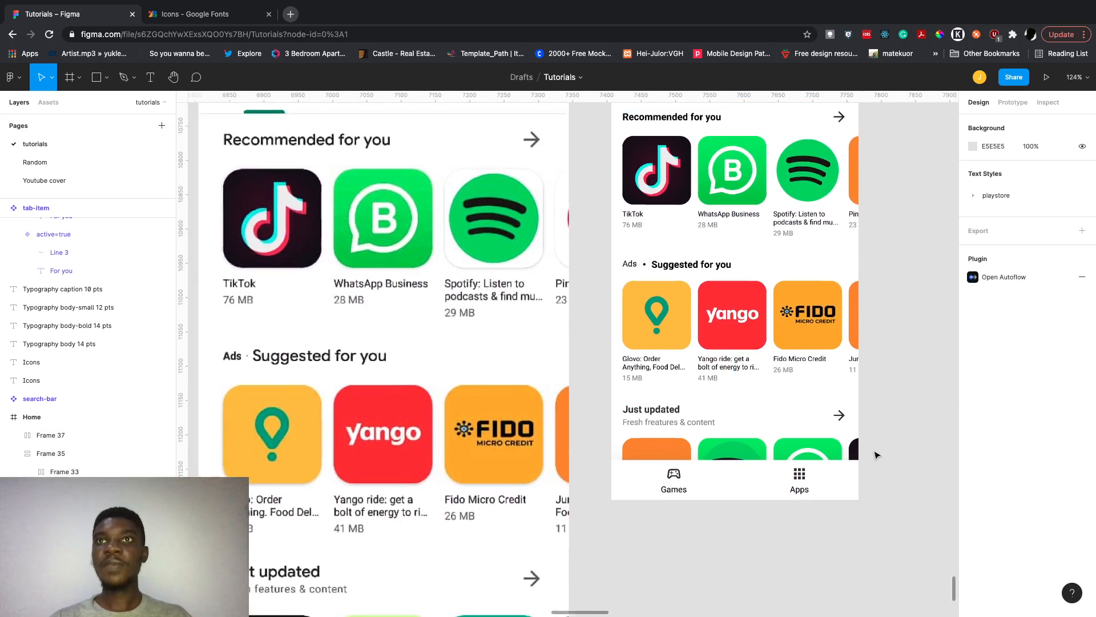
pyautogui.scroll(2, 877, 455)
pyautogui.hscroll(2, 876, 455)
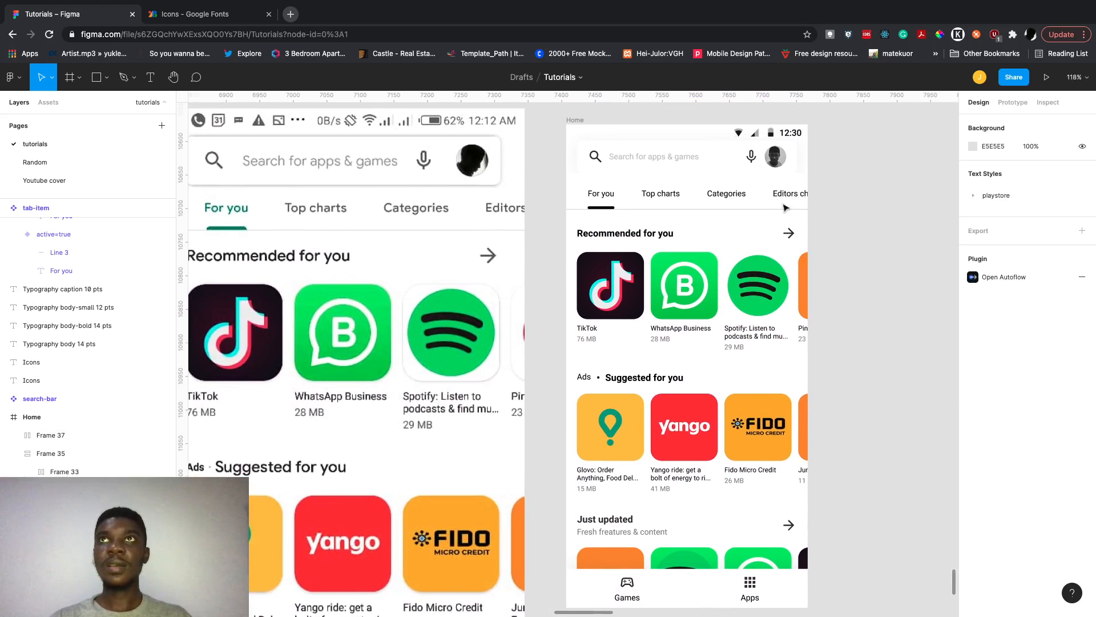
pyautogui.hscroll(3, 771, 272)
pyautogui.scroll(-1, 771, 272)
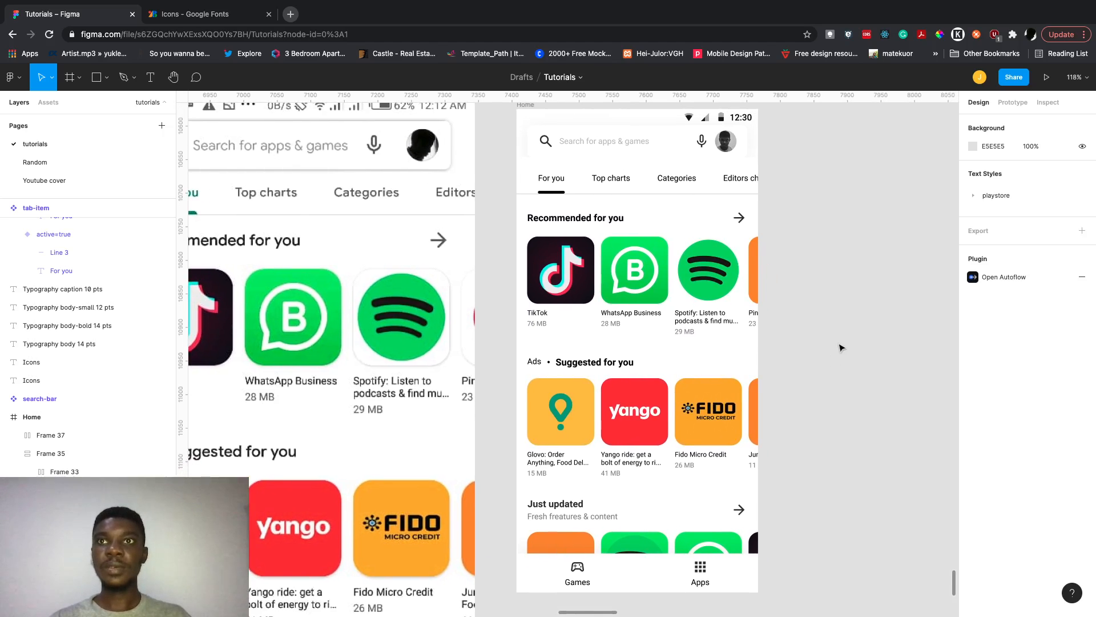
pyautogui.doubleClick(702, 576)
pyautogui.click(821, 481)
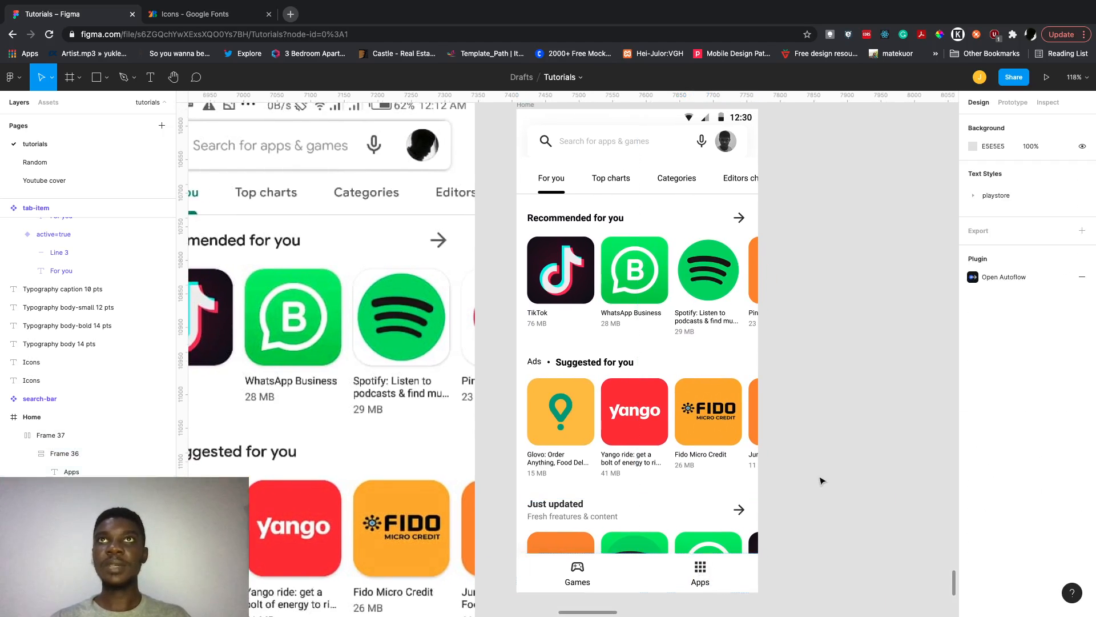
# Wrap the Recommended, Suggested and Just updated sections in one vertical auto layout with 32 spacing between items.
pyautogui.scroll(-2, 821, 481)
pyautogui.scroll(-3, 821, 481)
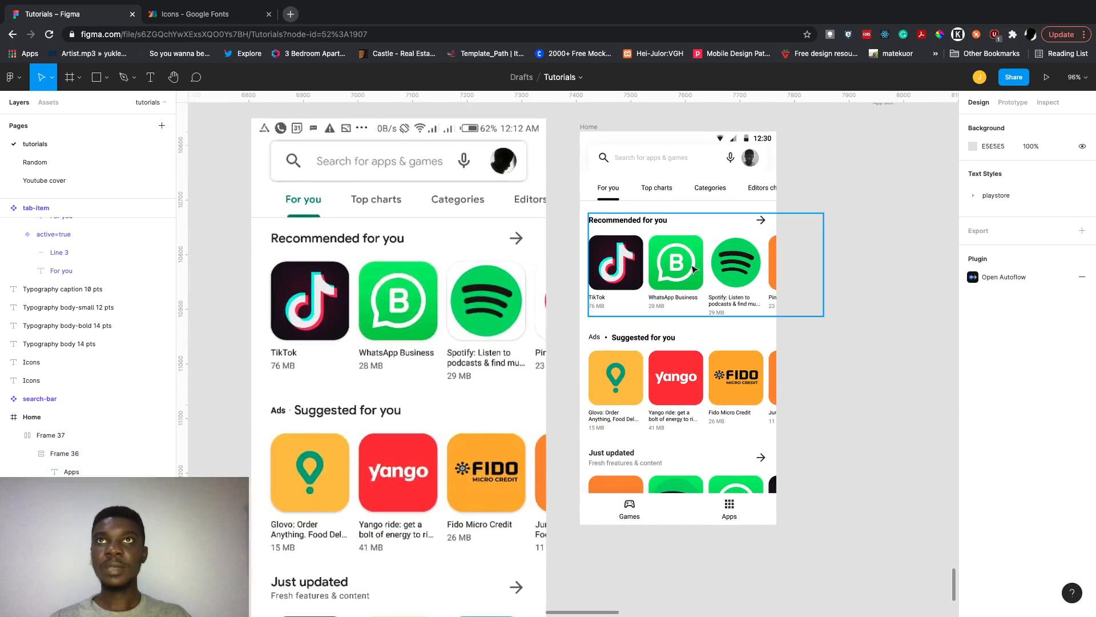
pyautogui.click(694, 365)
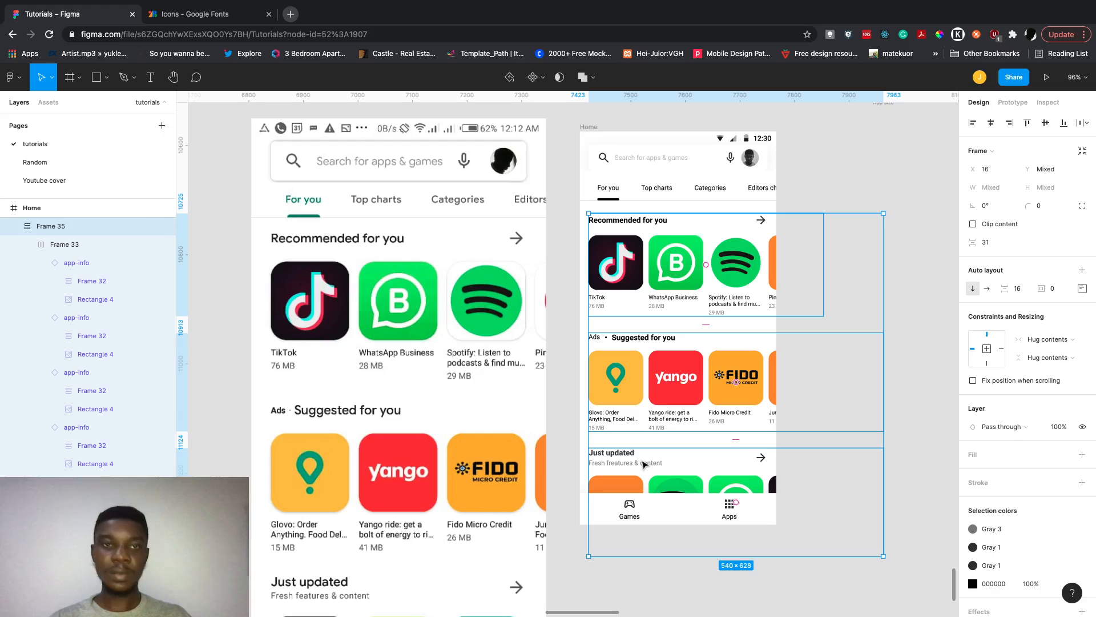
pyautogui.hotkey('shift', 'a')
pyautogui.click(1022, 273)
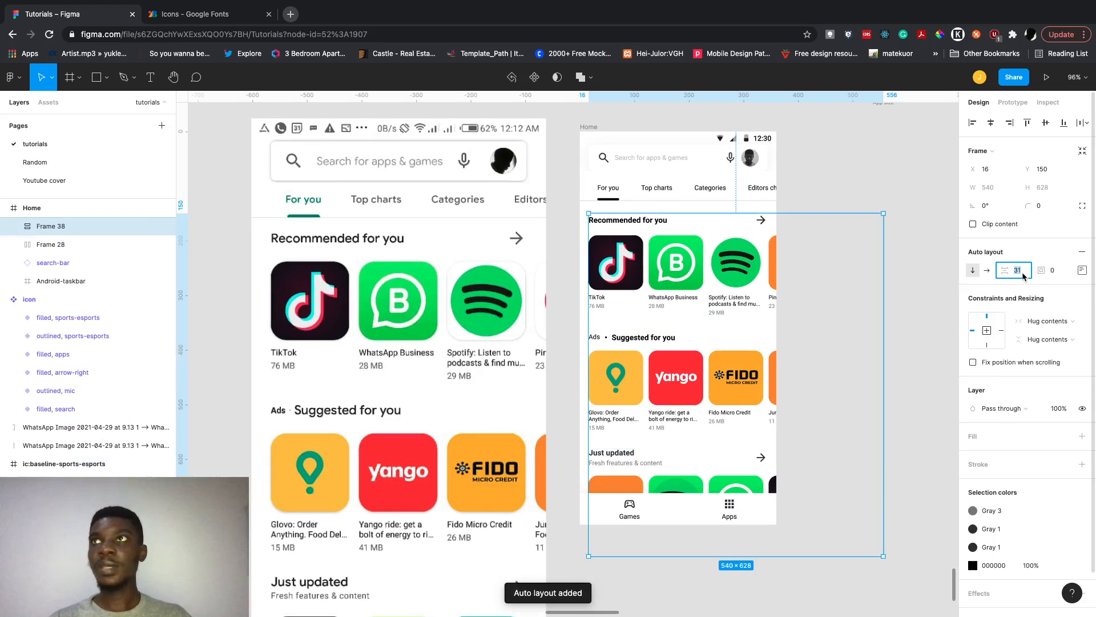
pyautogui.write('32')
pyautogui.press('Return')
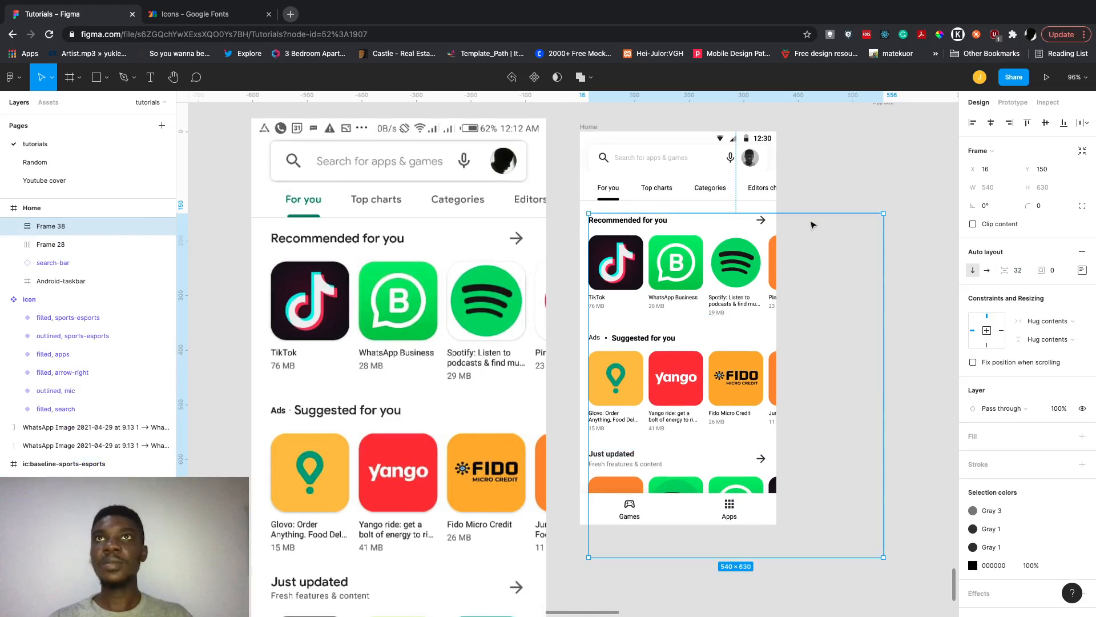
# Try to combine the search bar and the tab row in a vertical auto layout aligned top center.
pyautogui.click(834, 161)
pyautogui.click(702, 193)
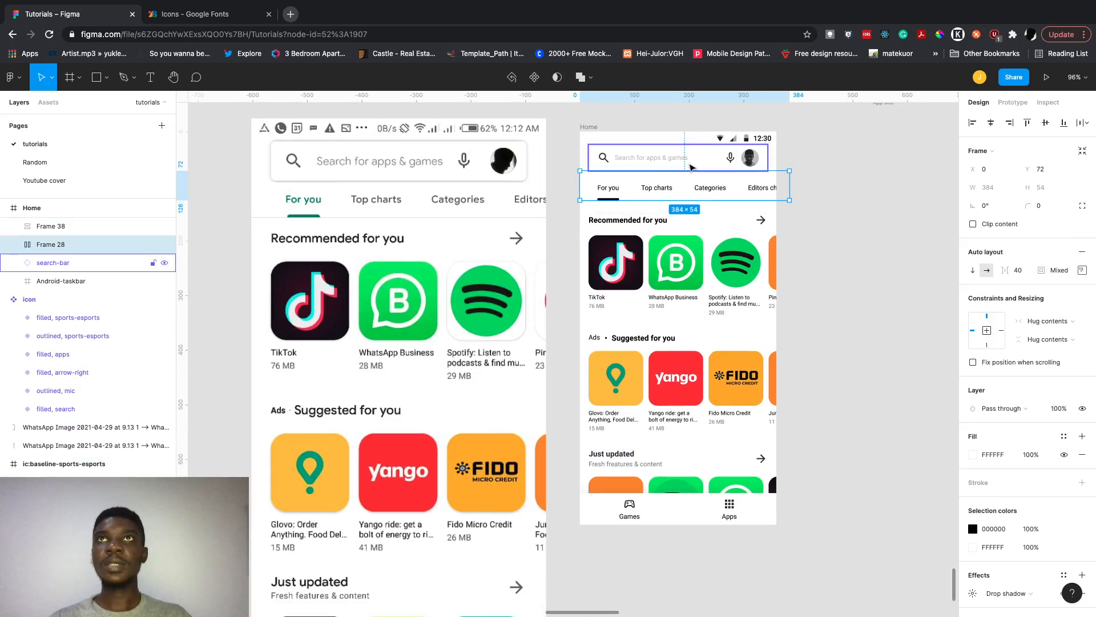
pyautogui.keyDown('shift'); pyautogui.click(691, 166); pyautogui.keyUp('shift')
pyautogui.hotkey('shift', 'a')
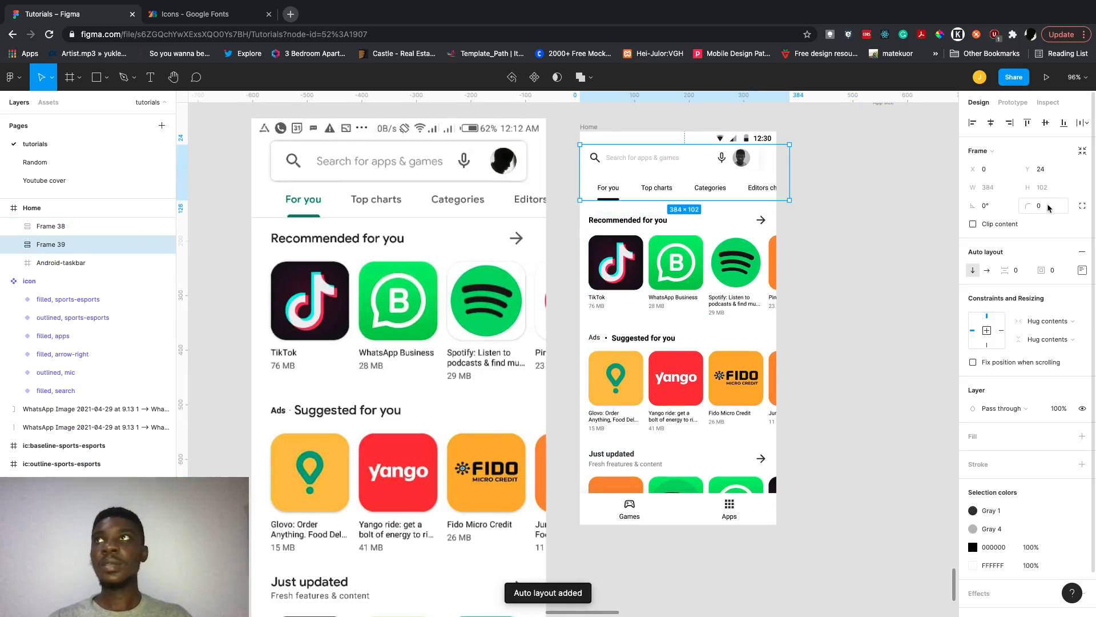
pyautogui.click(1082, 270)
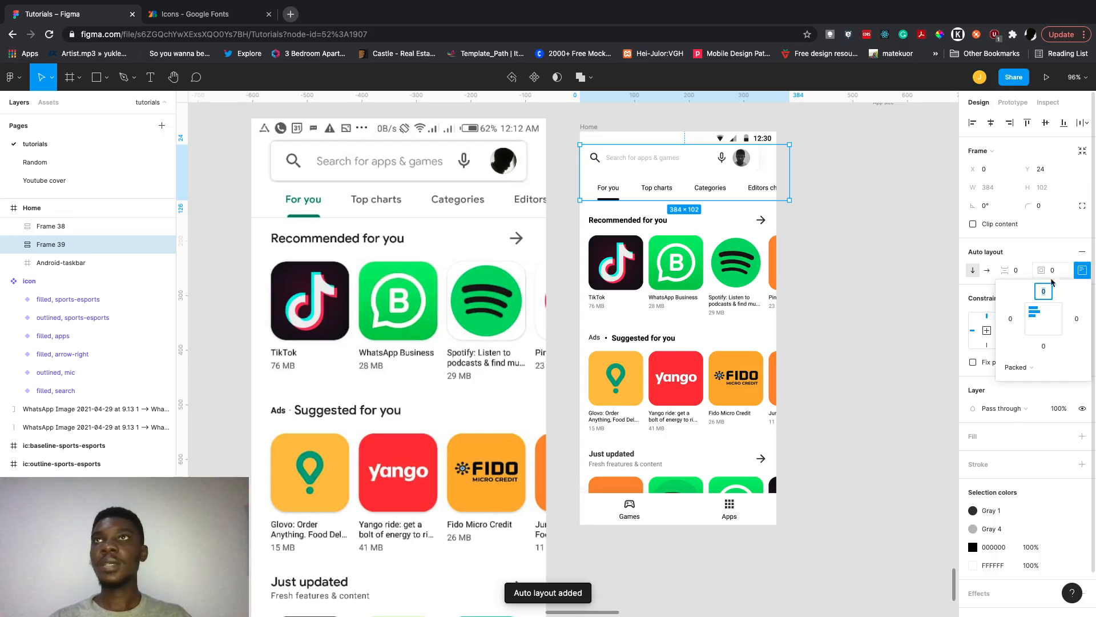
pyautogui.click(1048, 313)
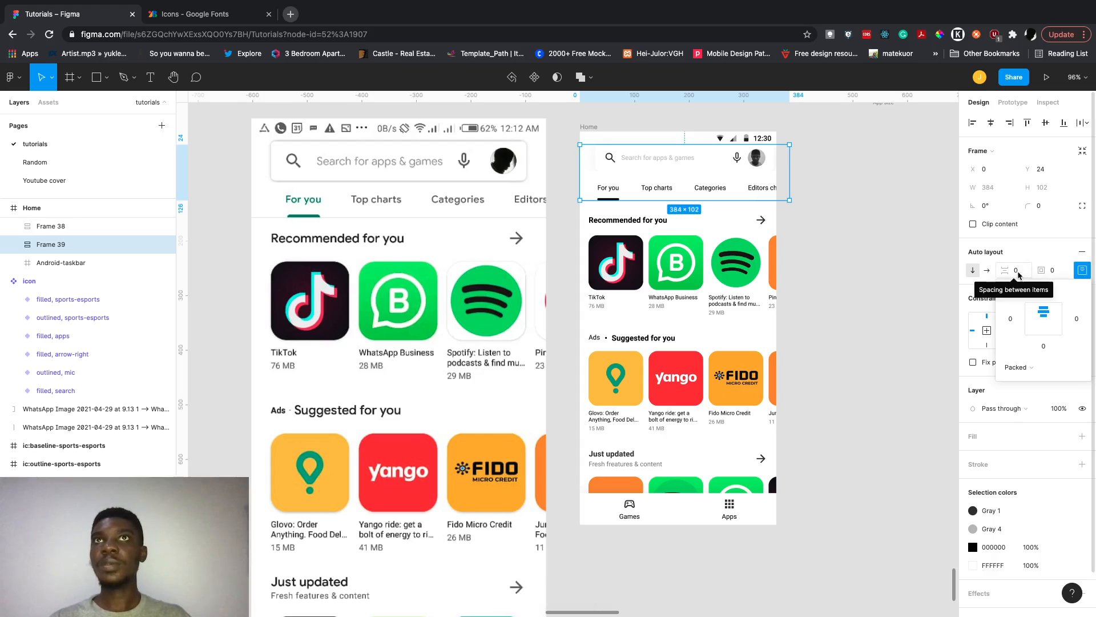
# Undo the auto layout around the search bar and tab row, restoring them as separate layers of the Home frame.
pyautogui.scroll(3, 607, 195)
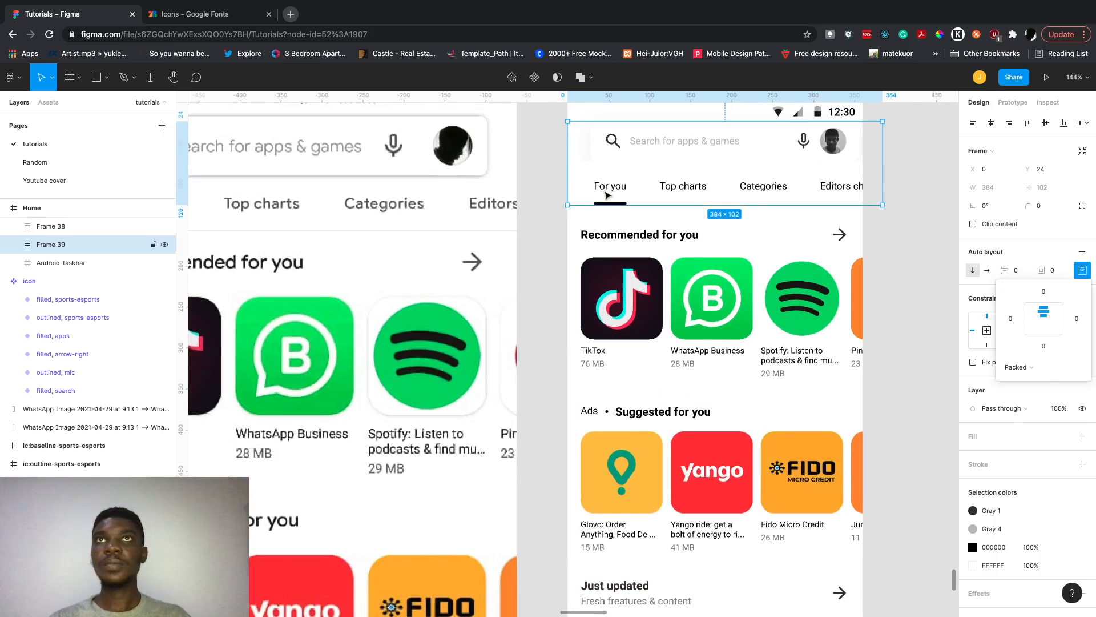
pyautogui.doubleClick(607, 193)
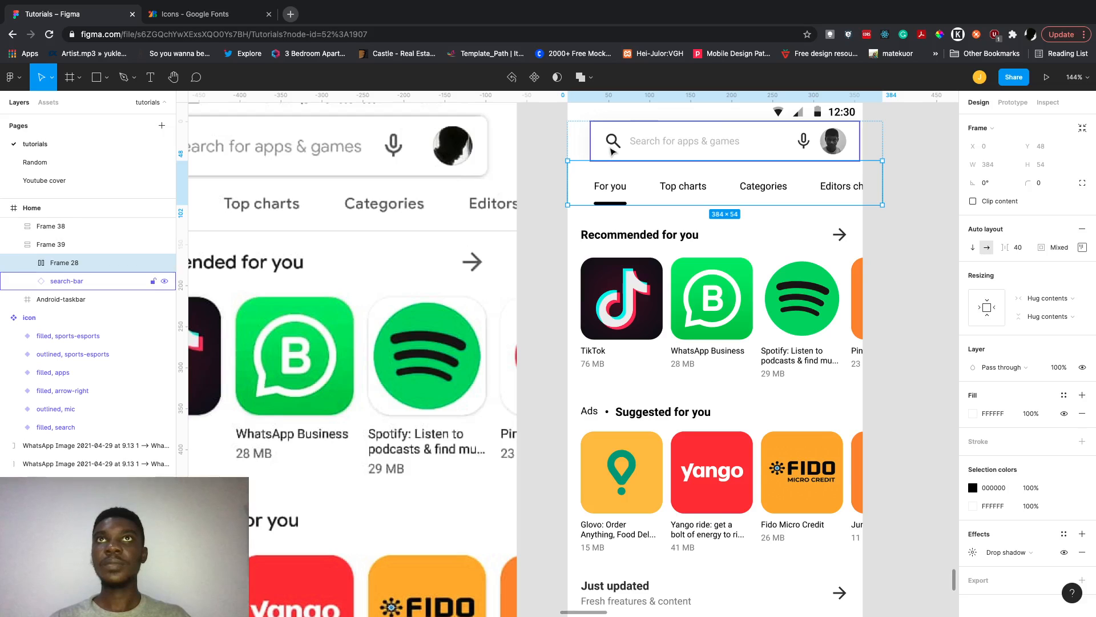
pyautogui.scroll(-2, 611, 152)
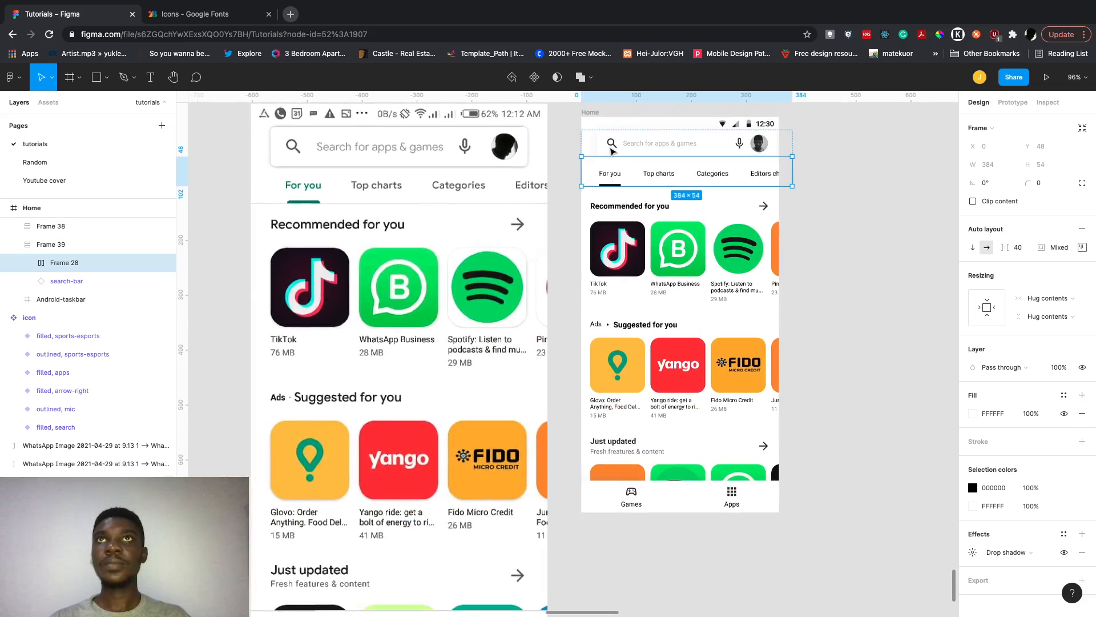
pyautogui.press('Escape')
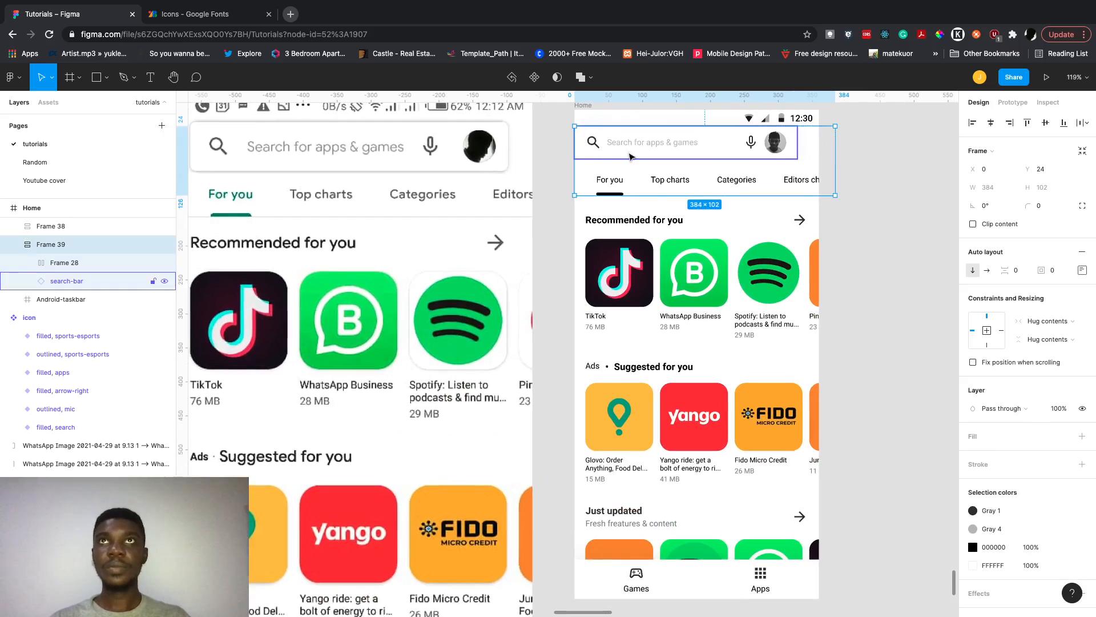
pyautogui.press('shift+super+g')
pyautogui.click(868, 176)
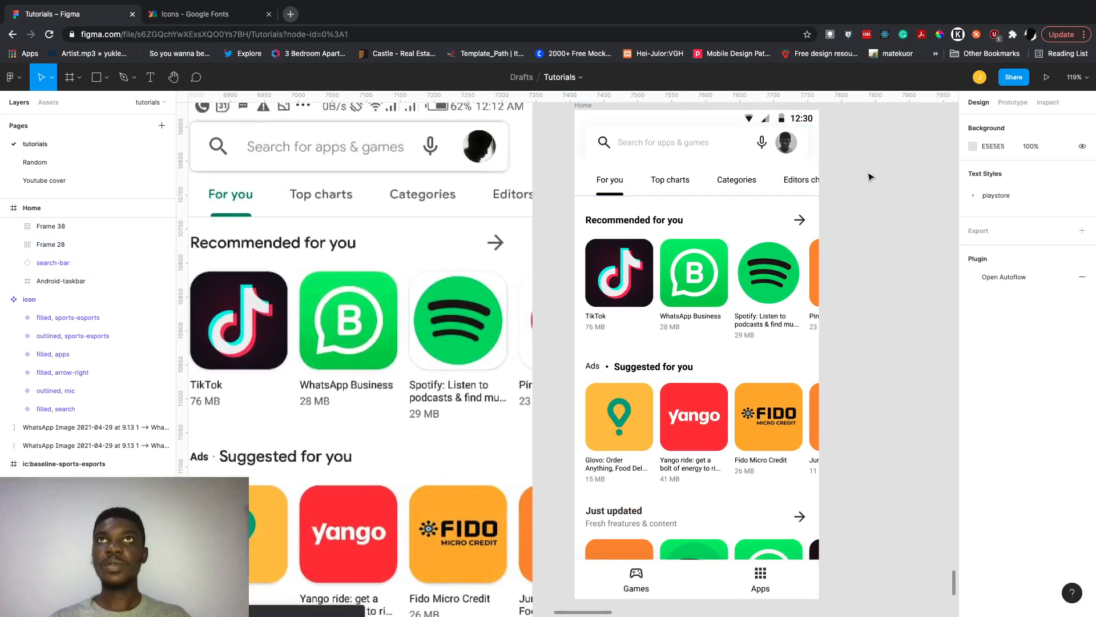
# Check the positions and spacing of the search bar, the tab row and the app sections in the Home frame.
pyautogui.click(667, 177)
pyautogui.click(626, 150)
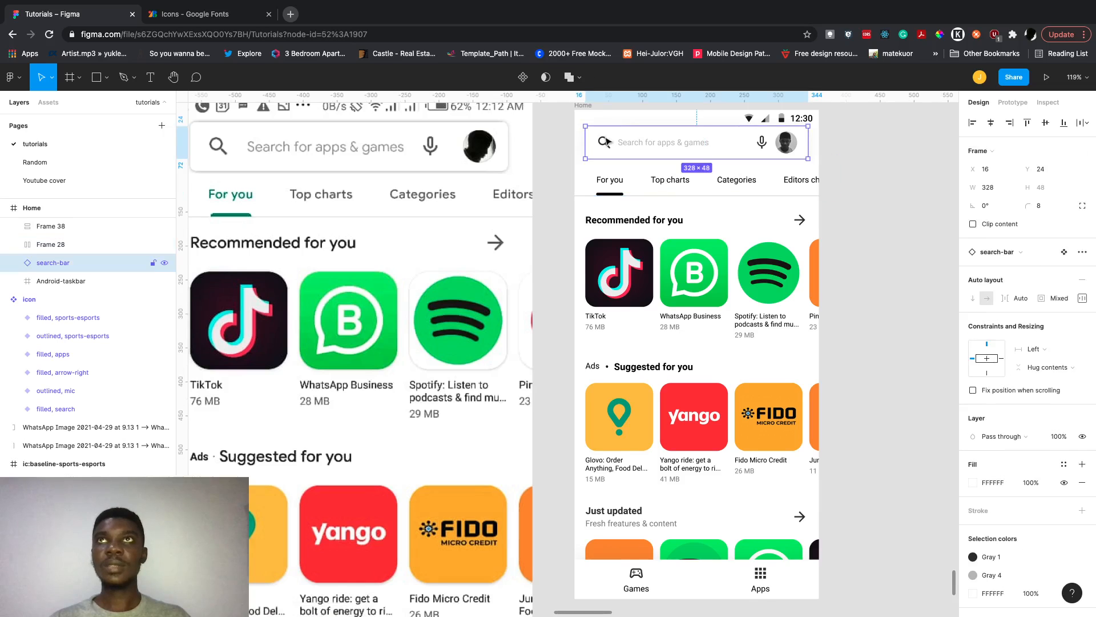
pyautogui.scroll(1, 622, 172)
pyautogui.keyDown('shift'); pyautogui.click(632, 198); pyautogui.keyUp('shift')
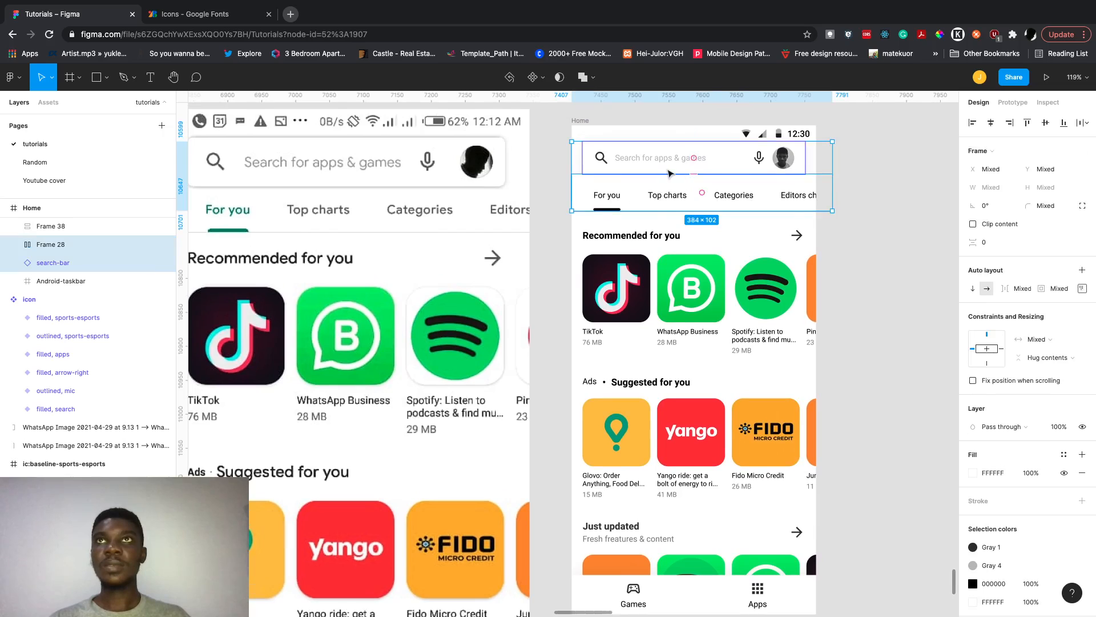
pyautogui.hscroll(-5, 685, 188)
pyautogui.scroll(1, 742, 189)
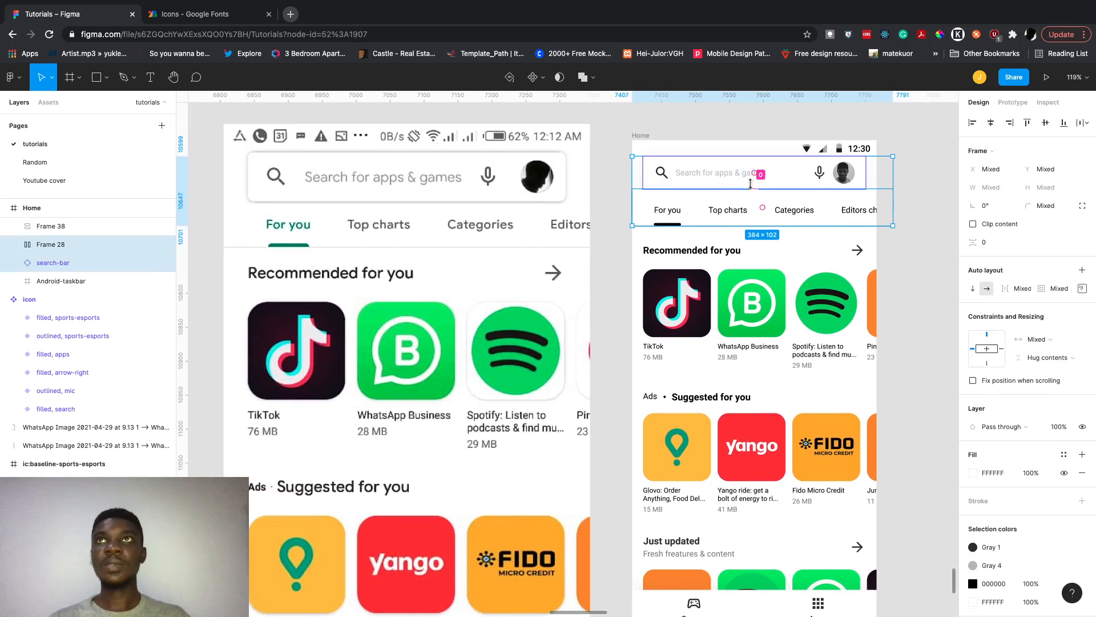
pyautogui.click(733, 186)
pyautogui.click(868, 212)
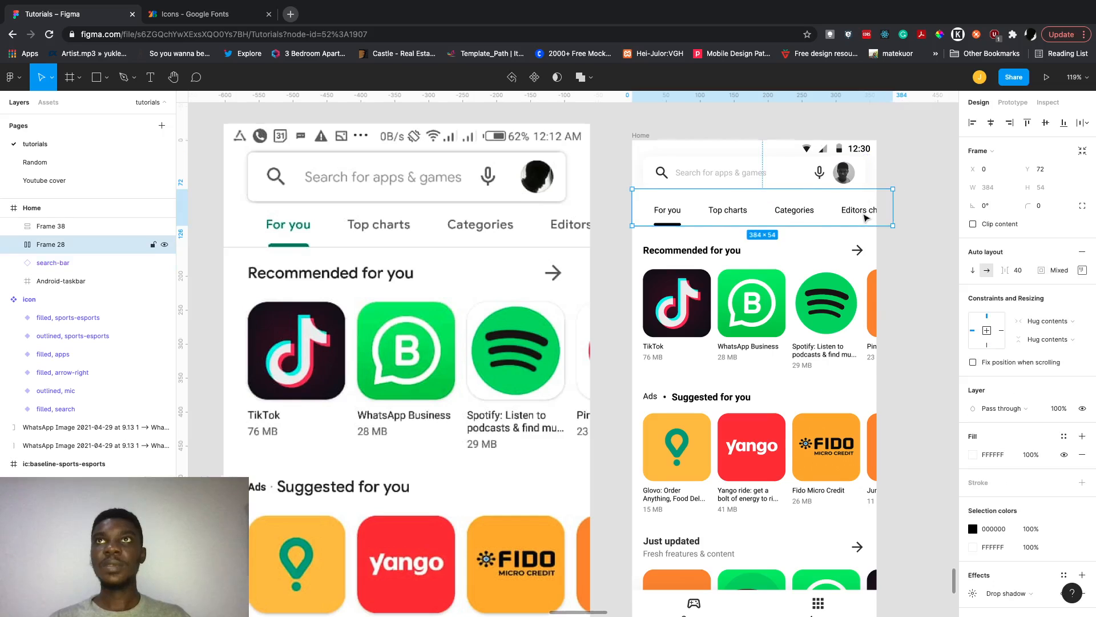
pyautogui.hscroll(2, 828, 229)
pyautogui.scroll(-1, 827, 228)
pyautogui.click(786, 244)
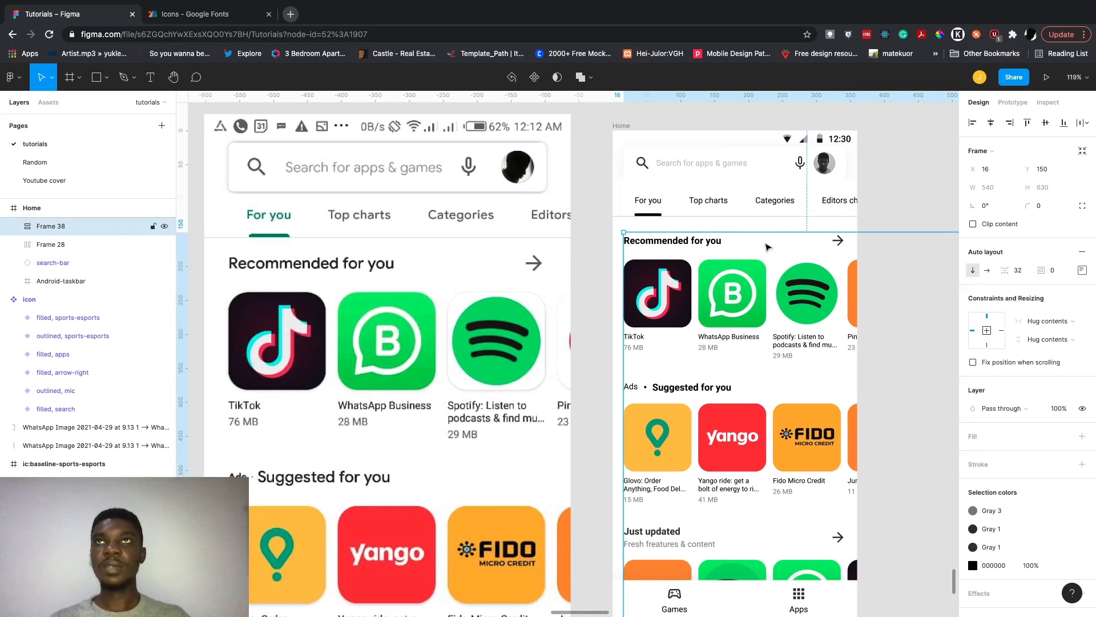
# Set the blur of the search bar's drop shadow in the Home frame to 4.
pyautogui.hscroll(3, 759, 206)
pyautogui.scroll(-1, 760, 206)
pyautogui.hscroll(2, 774, 197)
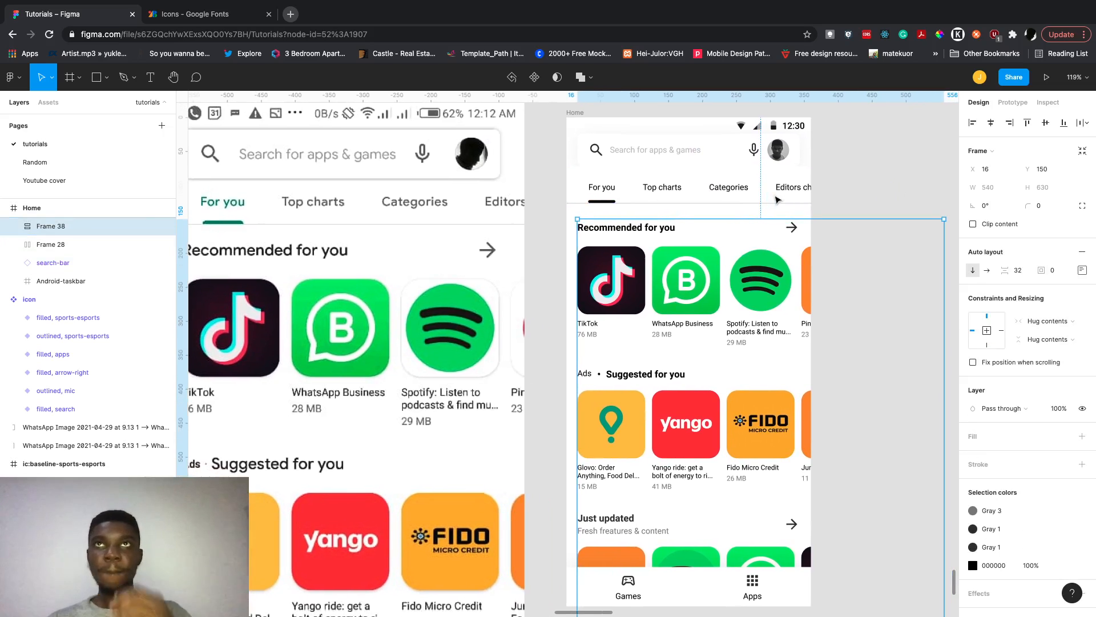
pyautogui.scroll(-1, 778, 199)
pyautogui.hscroll(-4, 778, 200)
pyautogui.scroll(2, 778, 200)
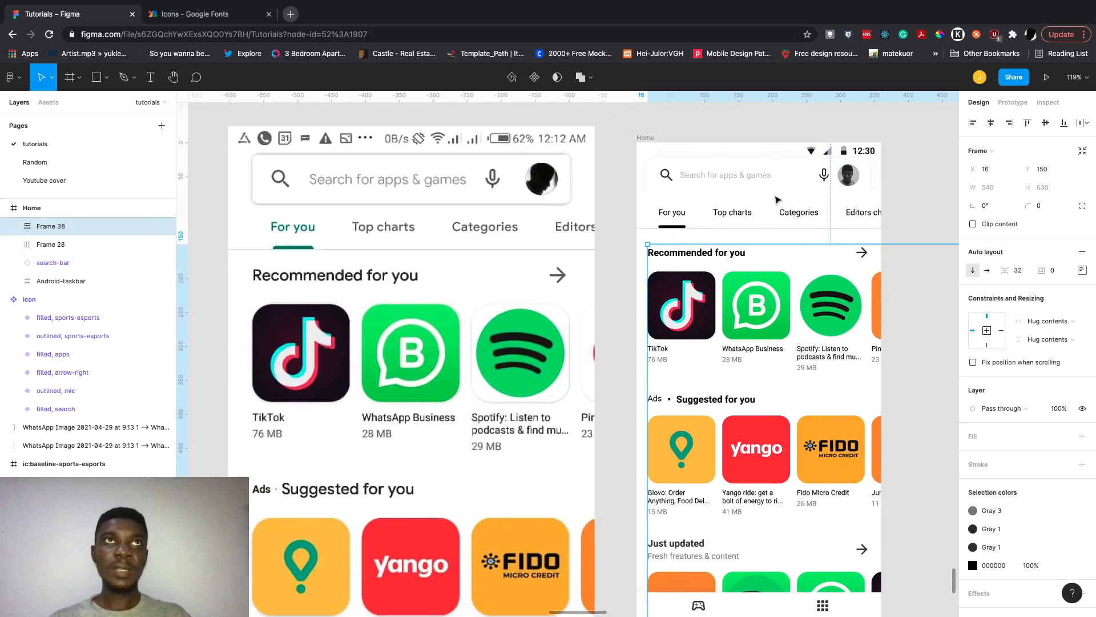
pyautogui.click(799, 180)
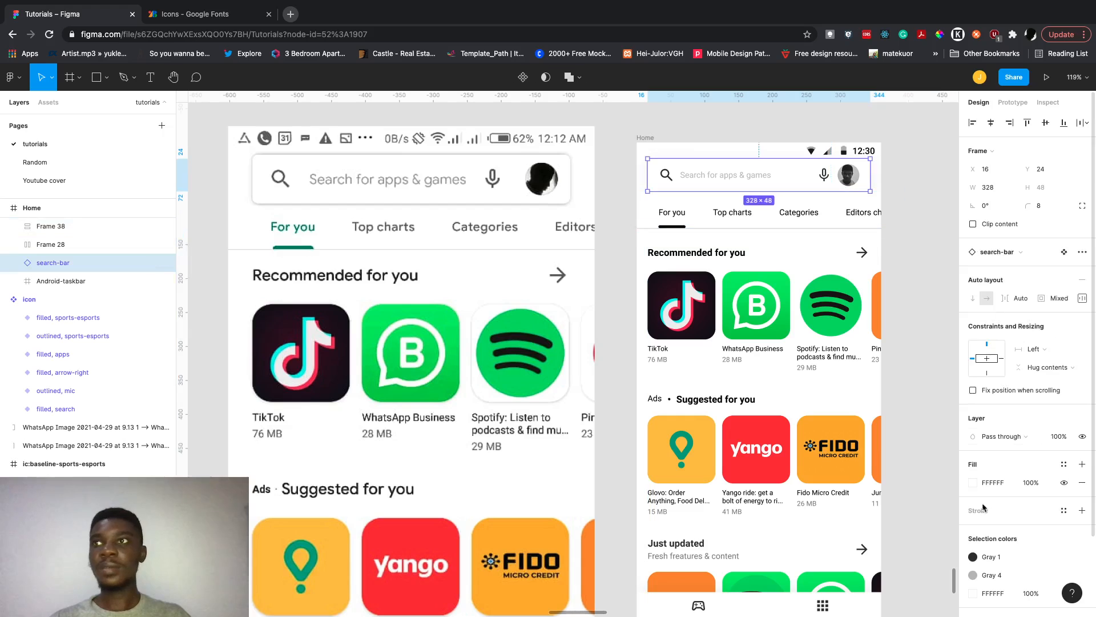
pyautogui.scroll(-3, 983, 551)
pyautogui.click(972, 545)
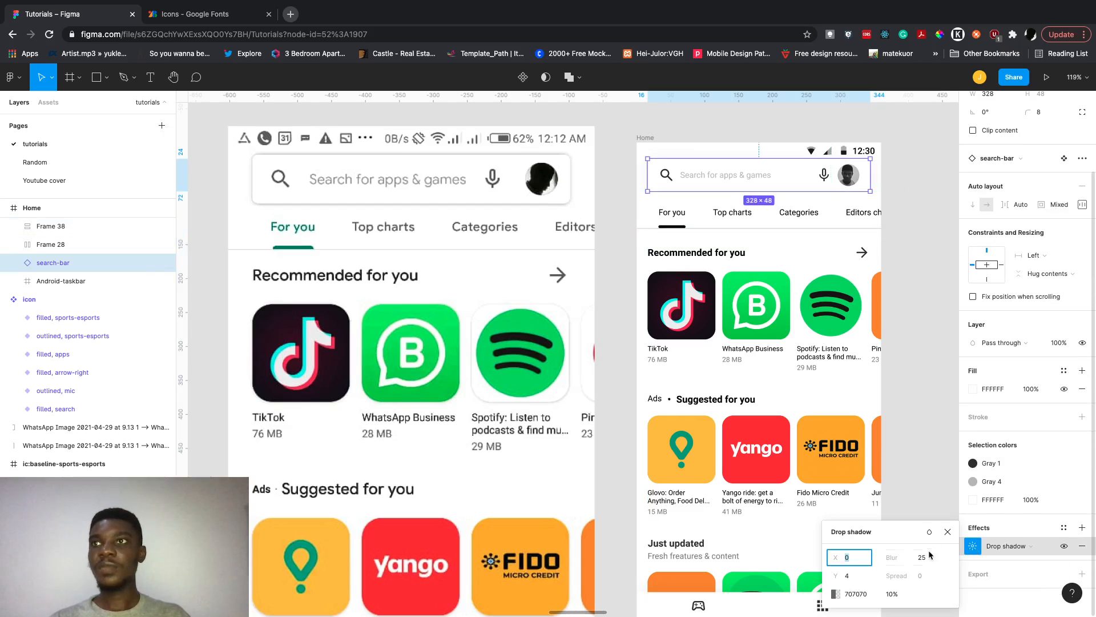
pyautogui.click(928, 562)
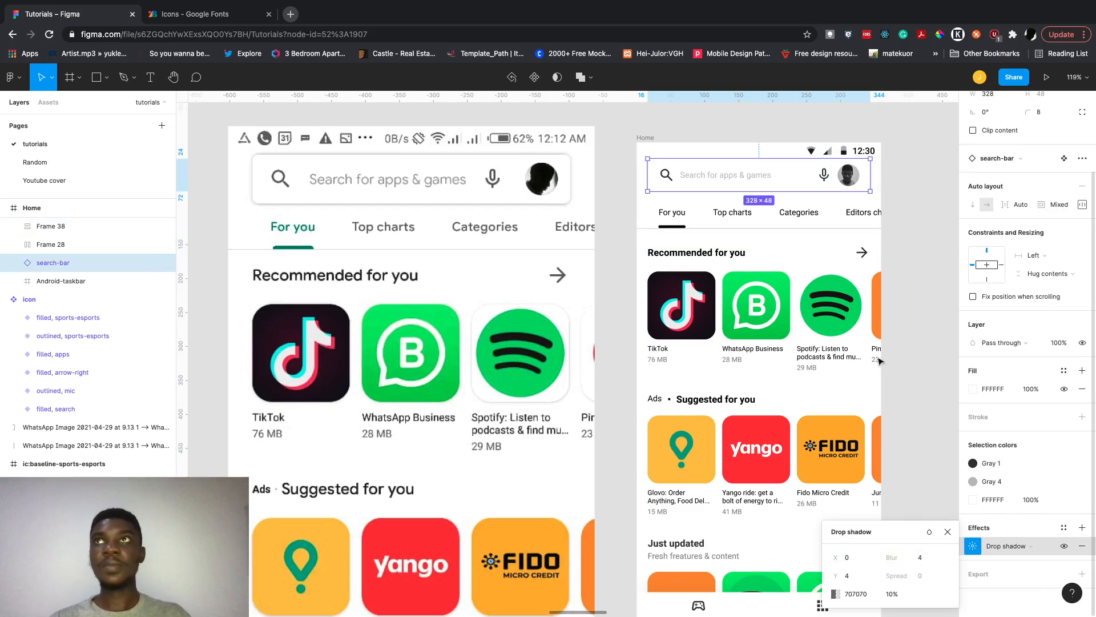
pyautogui.click(915, 324)
# Move the tab row and the app sections down together by 8 px in the Home frame.
pyautogui.hscroll(2, 915, 323)
pyautogui.scroll(1, 915, 324)
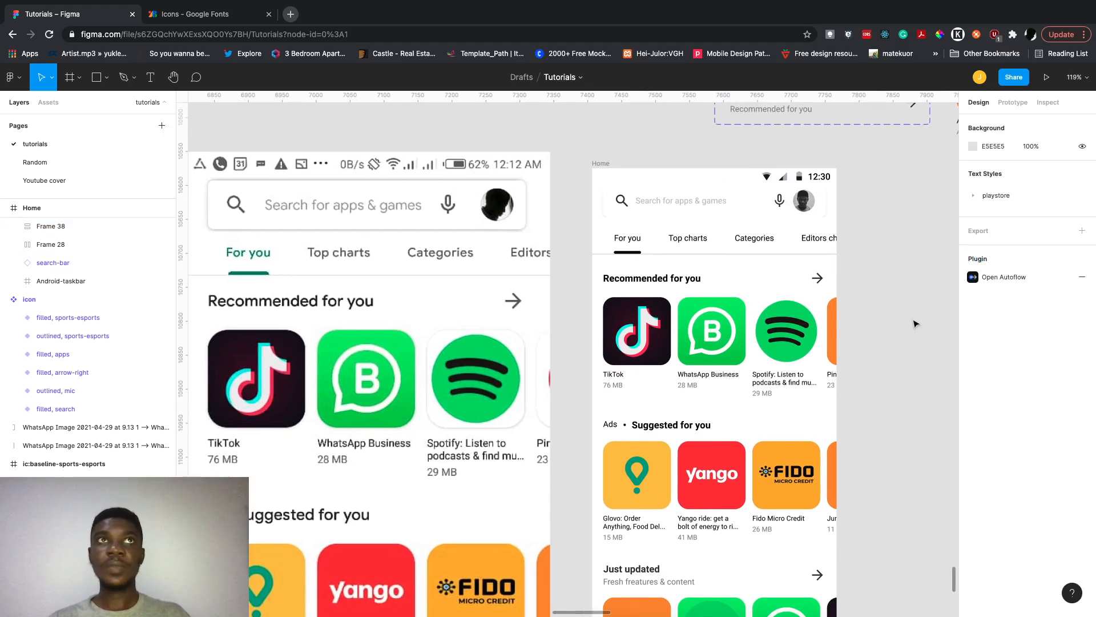
pyautogui.click(789, 240)
pyautogui.keyDown('shift'); pyautogui.click(785, 268); pyautogui.keyUp('shift')
pyautogui.scroll(-1, 785, 269)
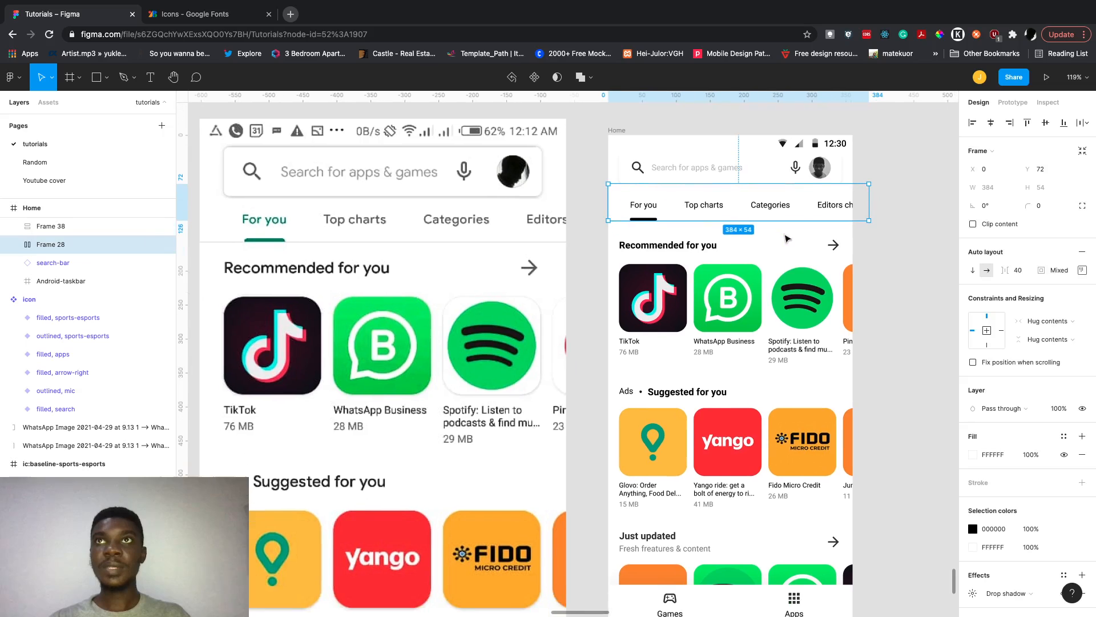
pyautogui.scroll(-2, 772, 287)
pyautogui.hscroll(1, 772, 286)
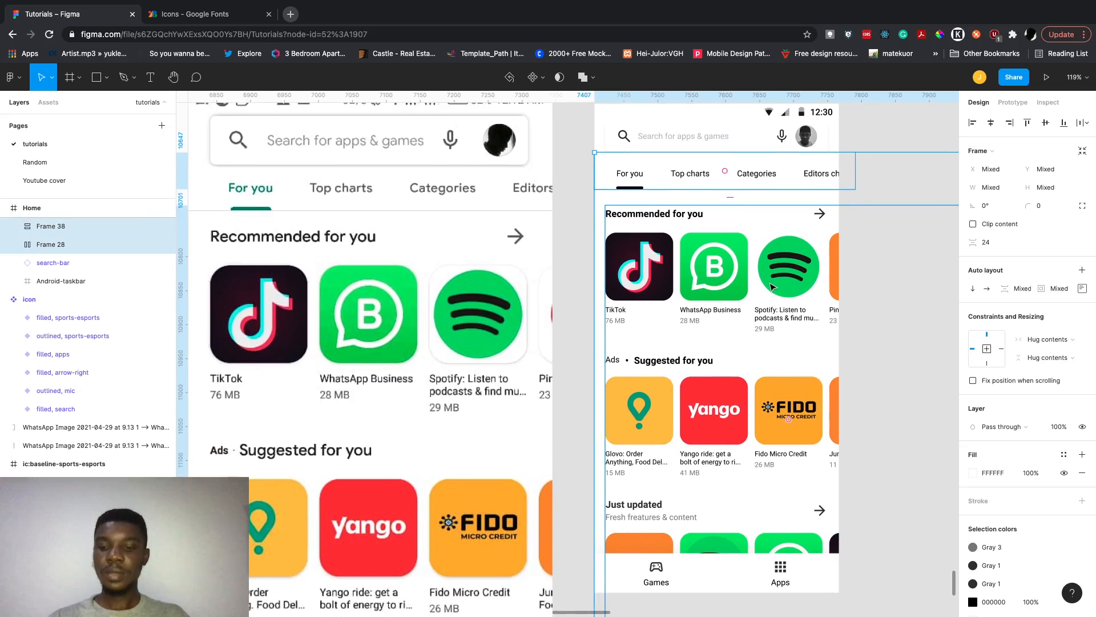
pyautogui.press('Down')
pyautogui.press('Down')
pyautogui.press('Down')
pyautogui.press('Down')
pyautogui.press('Down')
pyautogui.press('Down')
pyautogui.press('Down')
pyautogui.press('Down')
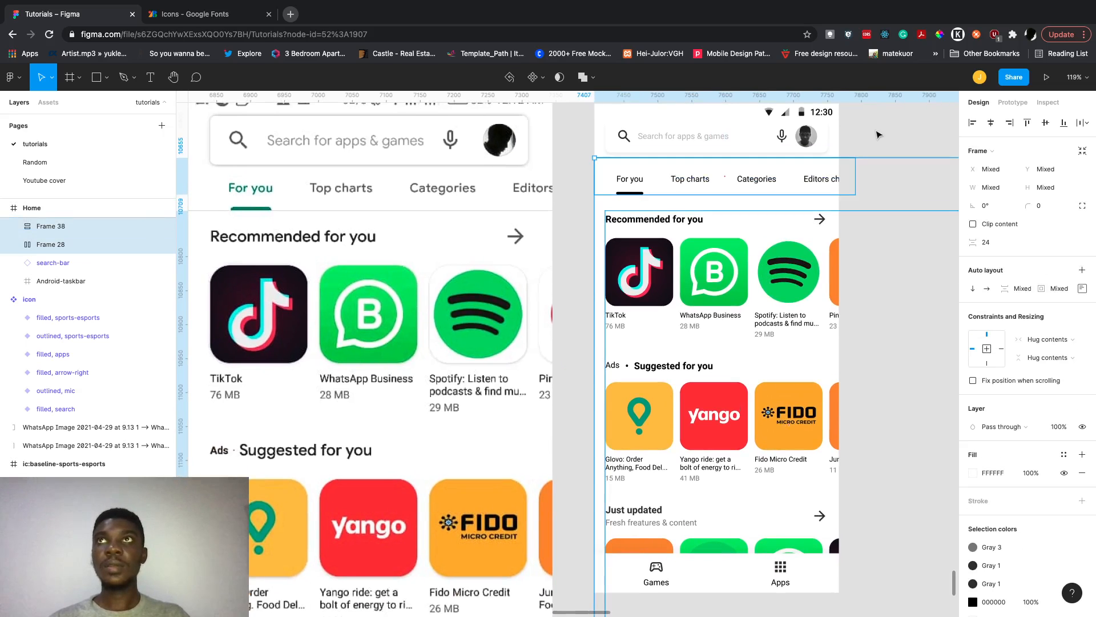
pyautogui.click(876, 135)
# Compare the search bar, tab row and section spacing of the Home frame with the reference screenshot.
pyautogui.scroll(4, 877, 135)
pyautogui.scroll(-1, 768, 251)
pyautogui.hscroll(1, 768, 251)
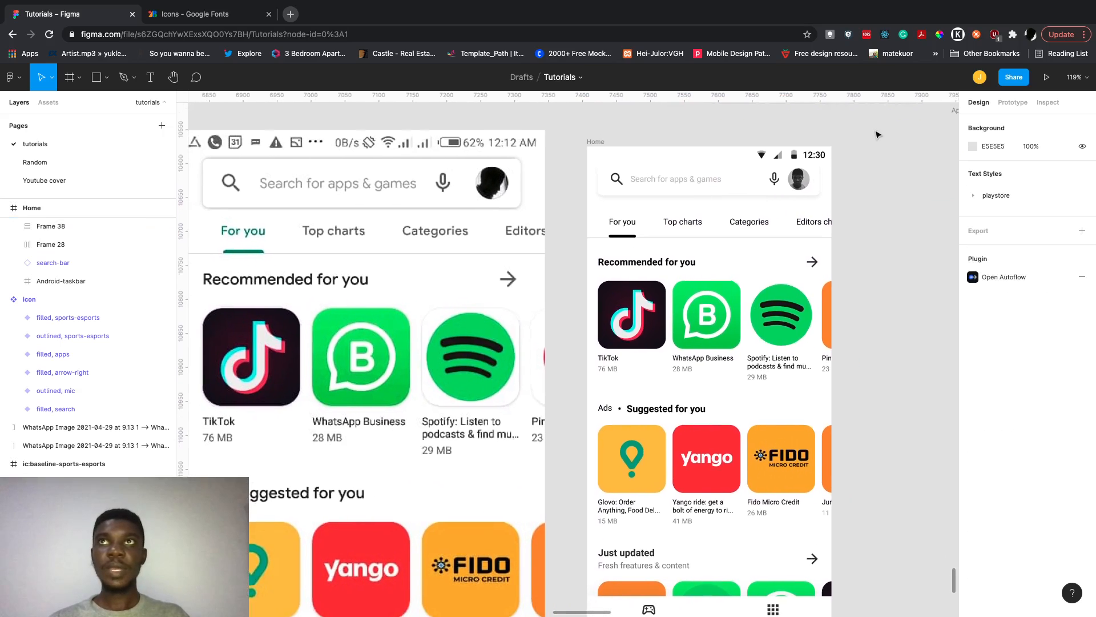
pyautogui.scroll(-1, 790, 250)
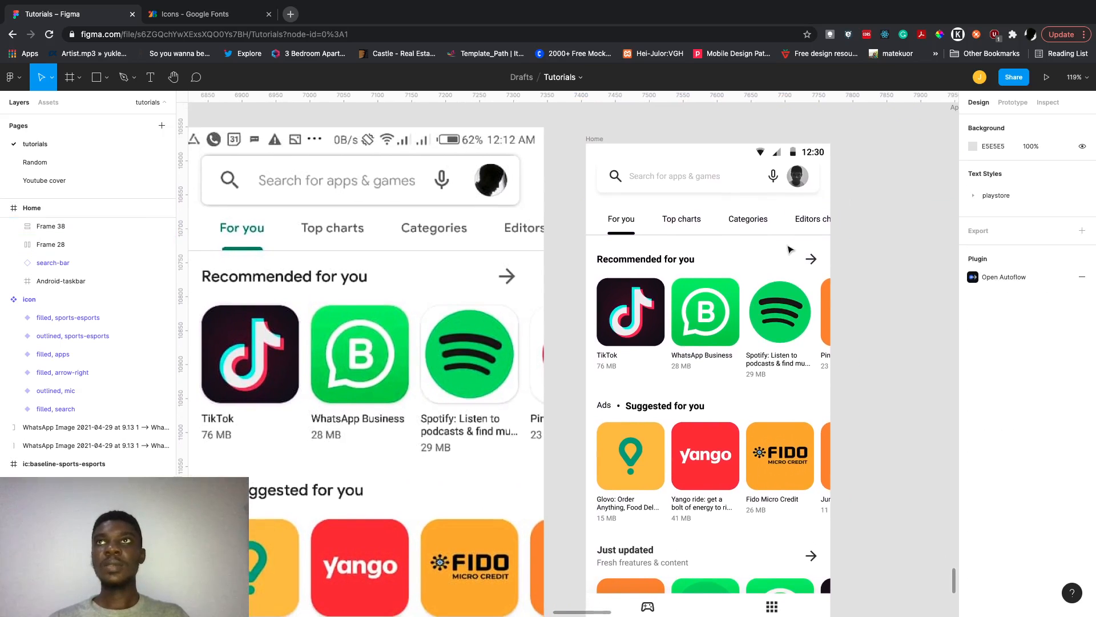
pyautogui.hscroll(3, 789, 250)
pyautogui.scroll(1, 789, 250)
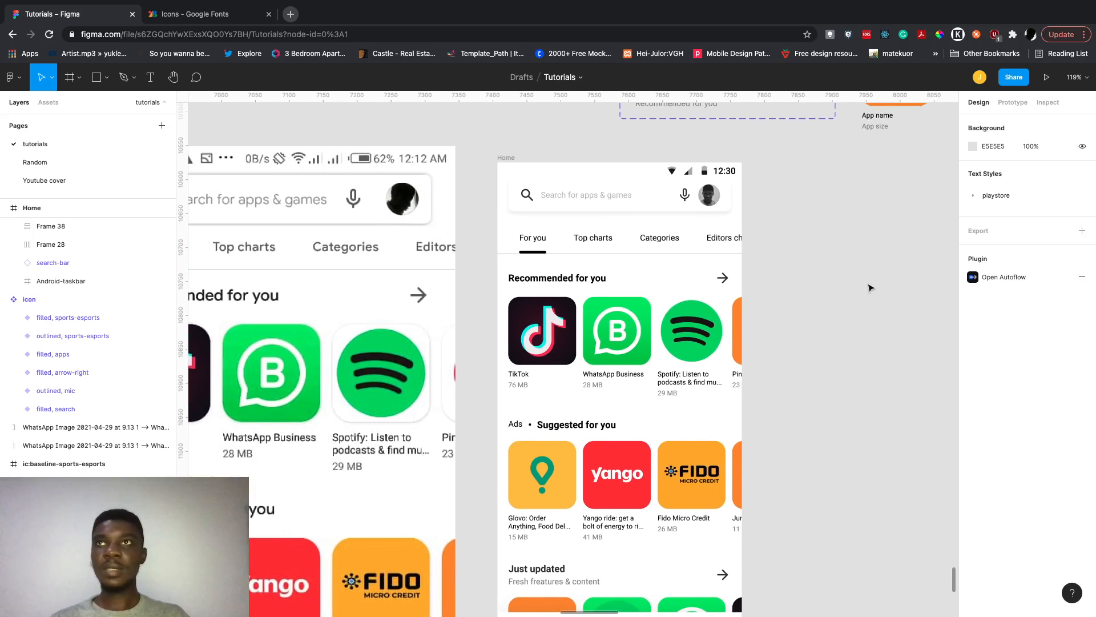
pyautogui.scroll(-3, 797, 277)
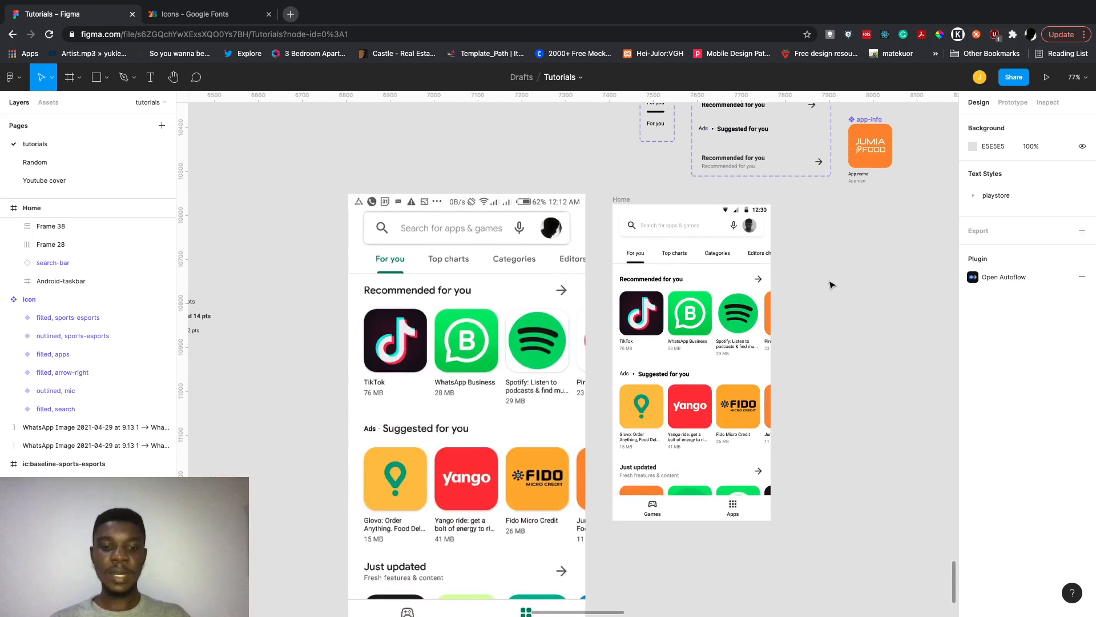
# Place a 100 × 100 square beside the Home frame and fill it with green 549383 sampled from the reference's "For you" tab.
pyautogui.press('r')
pyautogui.click(820, 248)
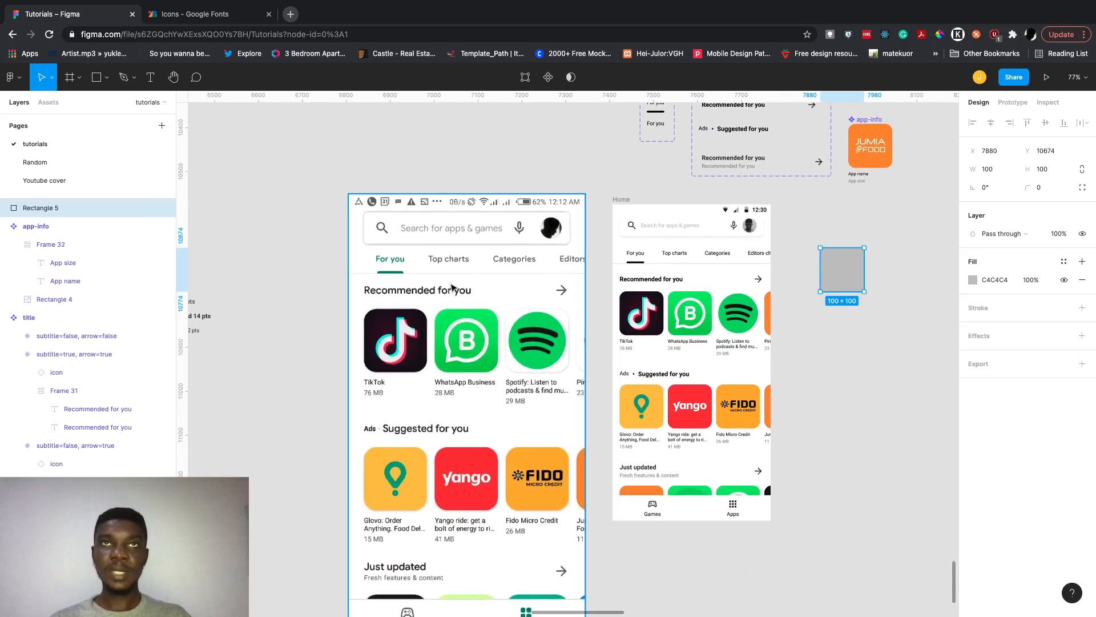
pyautogui.press('i')
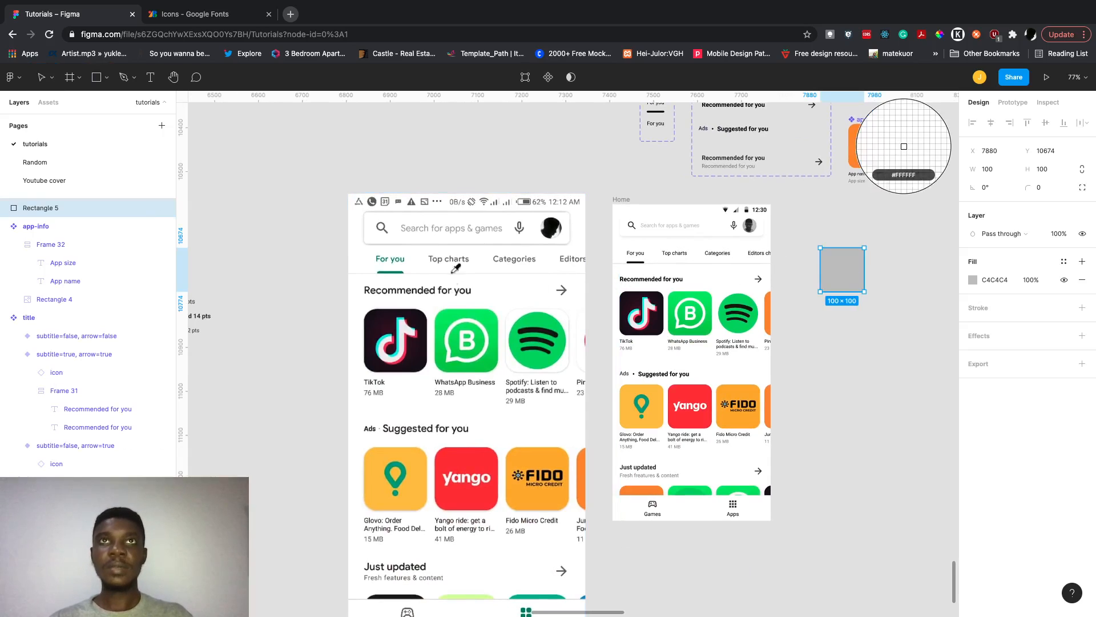
pyautogui.scroll(2, 409, 255)
pyautogui.scroll(1, 409, 255)
pyautogui.click(405, 259)
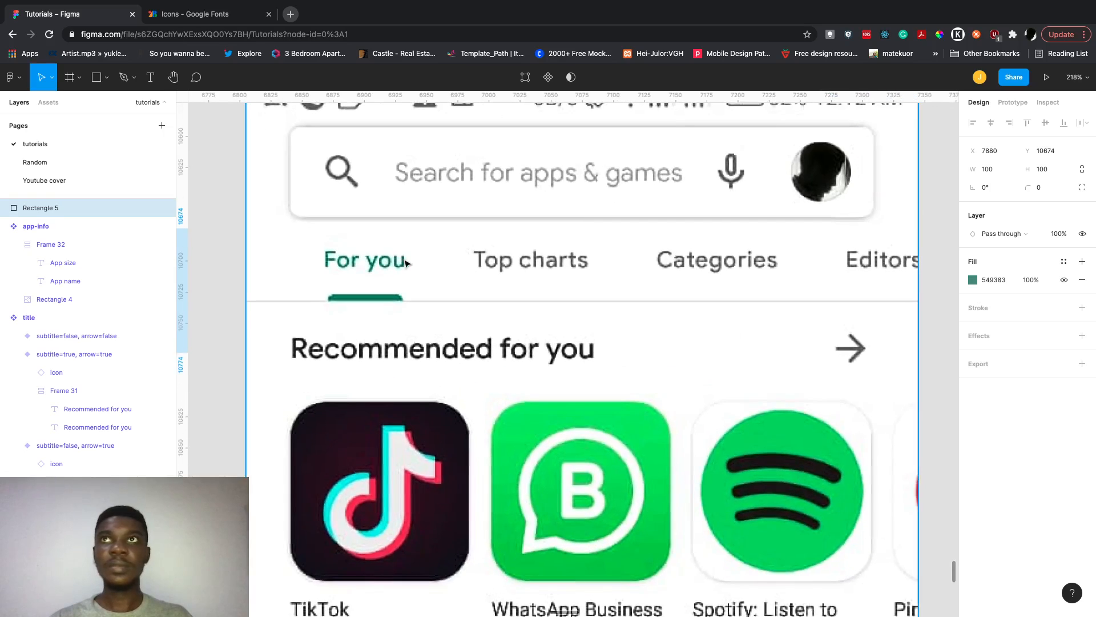
# Save the square's green fill as a new color style named playstore-green.
pyautogui.scroll(3, 404, 261)
pyautogui.scroll(-5, 406, 263)
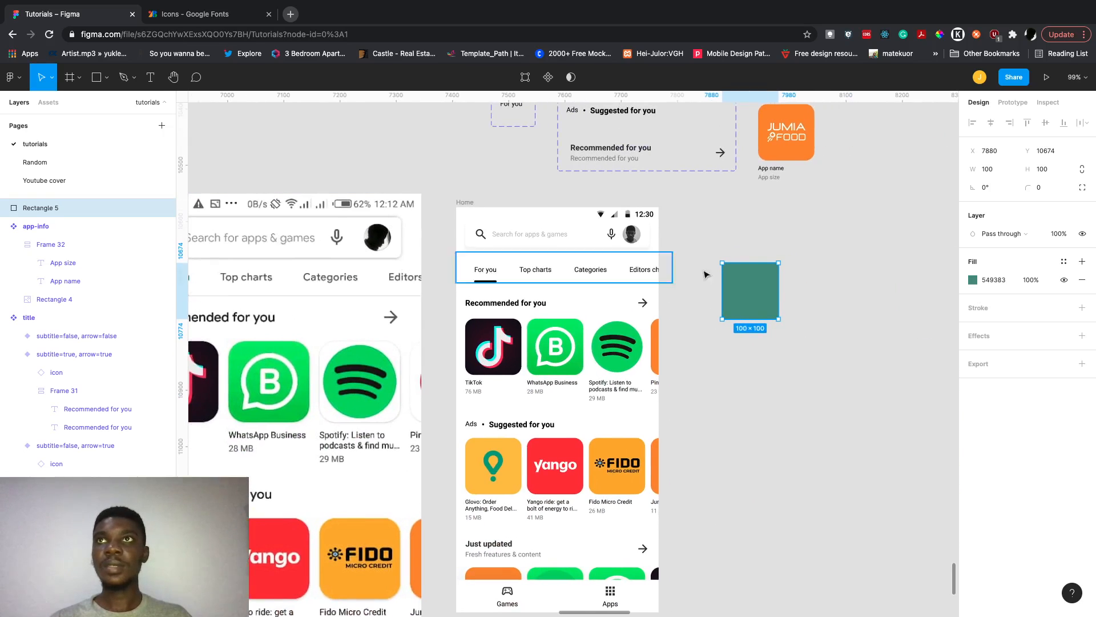
pyautogui.click(1064, 262)
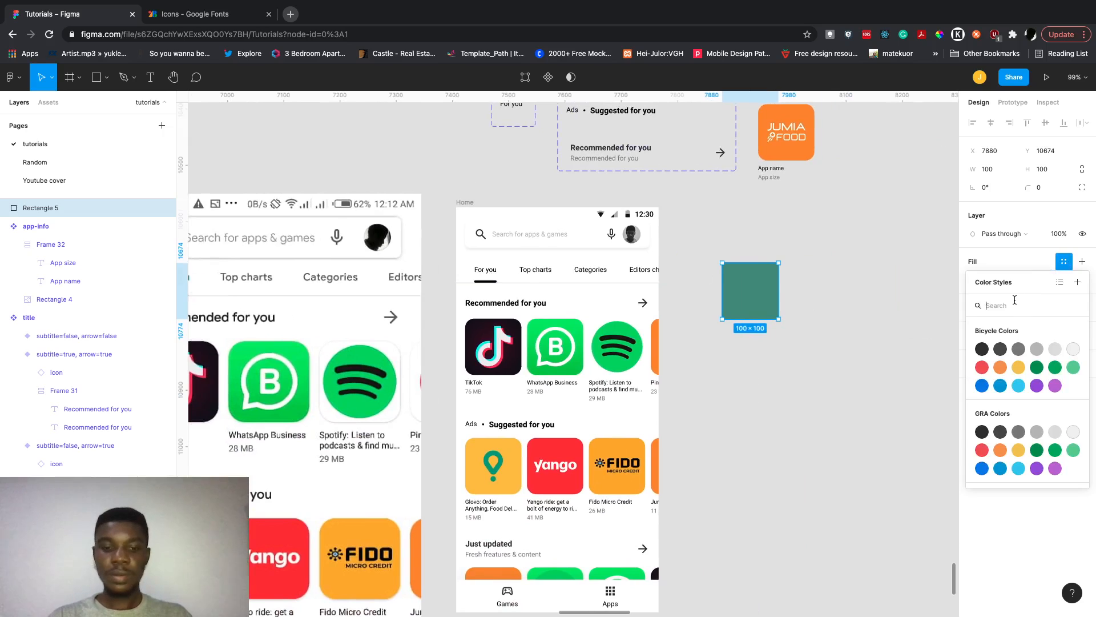
pyautogui.write('goog')
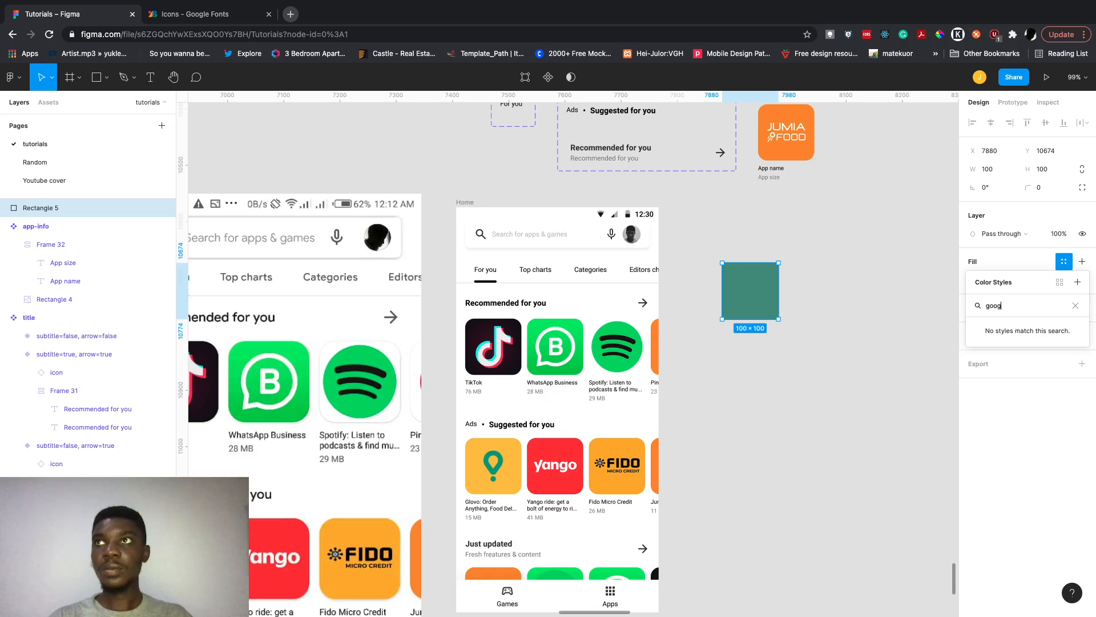
pyautogui.press('BackSpace')
pyautogui.press('BackSpace')
pyautogui.write('playstore-green')
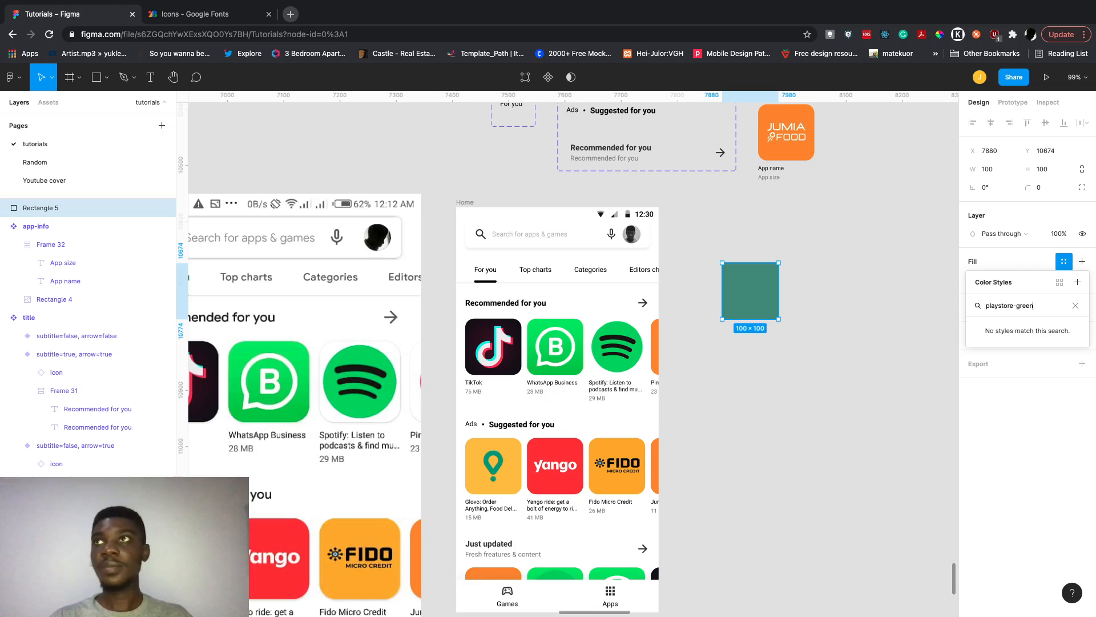
pyautogui.hotkey('ctrl', 'a')
pyautogui.hotkey('ctrl', 'c')
pyautogui.press('BackSpace')
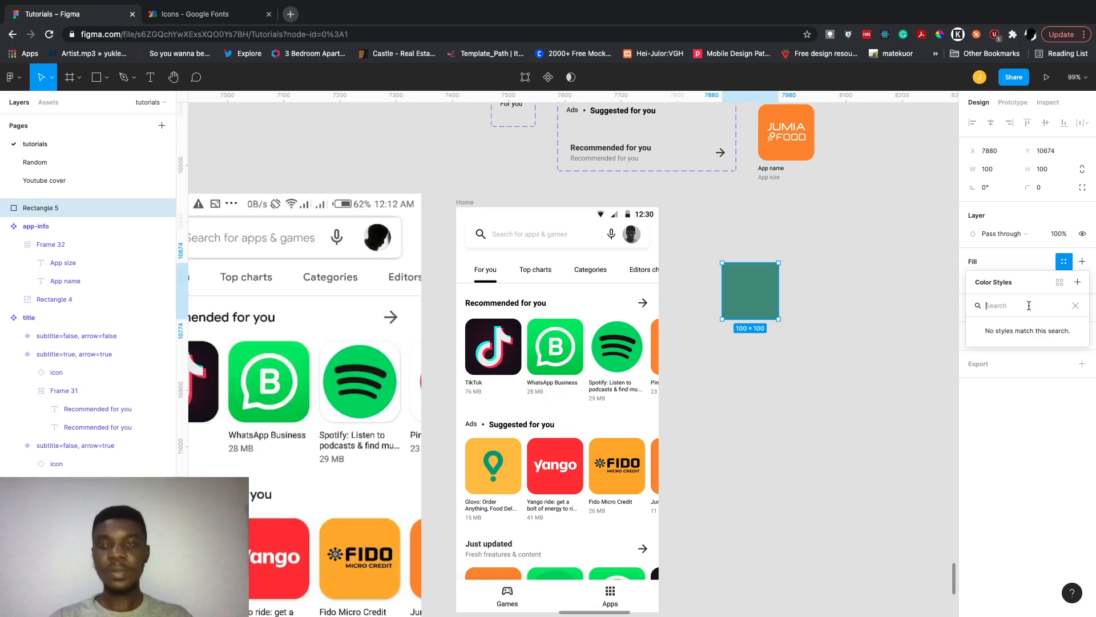
pyautogui.click(1078, 283)
pyautogui.hotkey('ctrl', 'v')
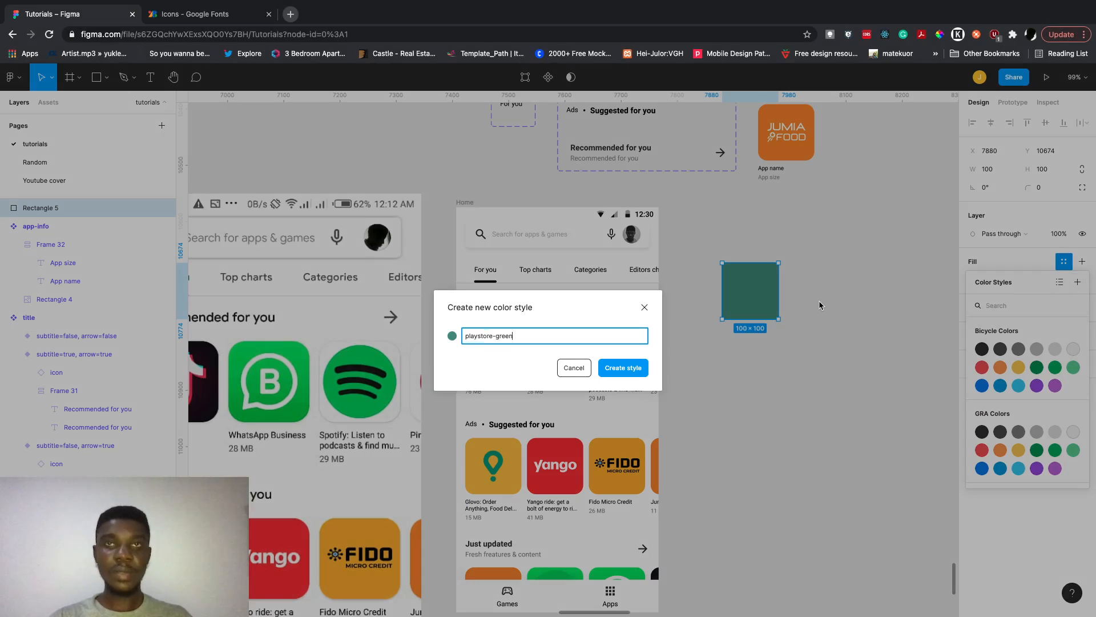
pyautogui.click(622, 367)
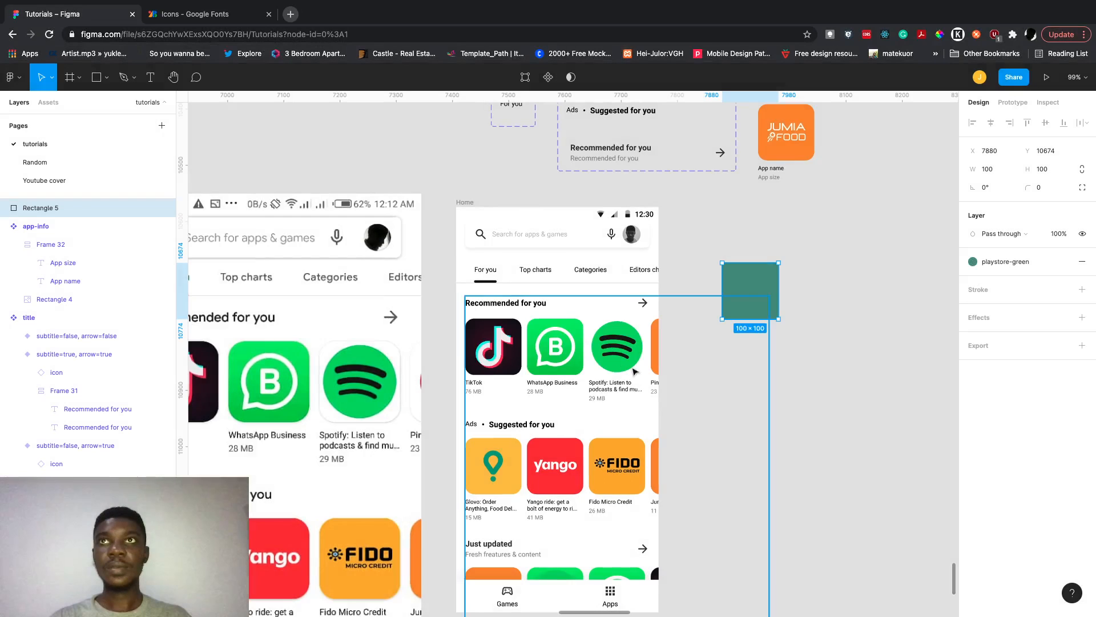
# Apply the playstore-green style to the label and underline of the active tab-item variant.
pyautogui.hscroll(-2, 570, 320)
pyautogui.scroll(-1, 571, 320)
pyautogui.hscroll(-2, 543, 264)
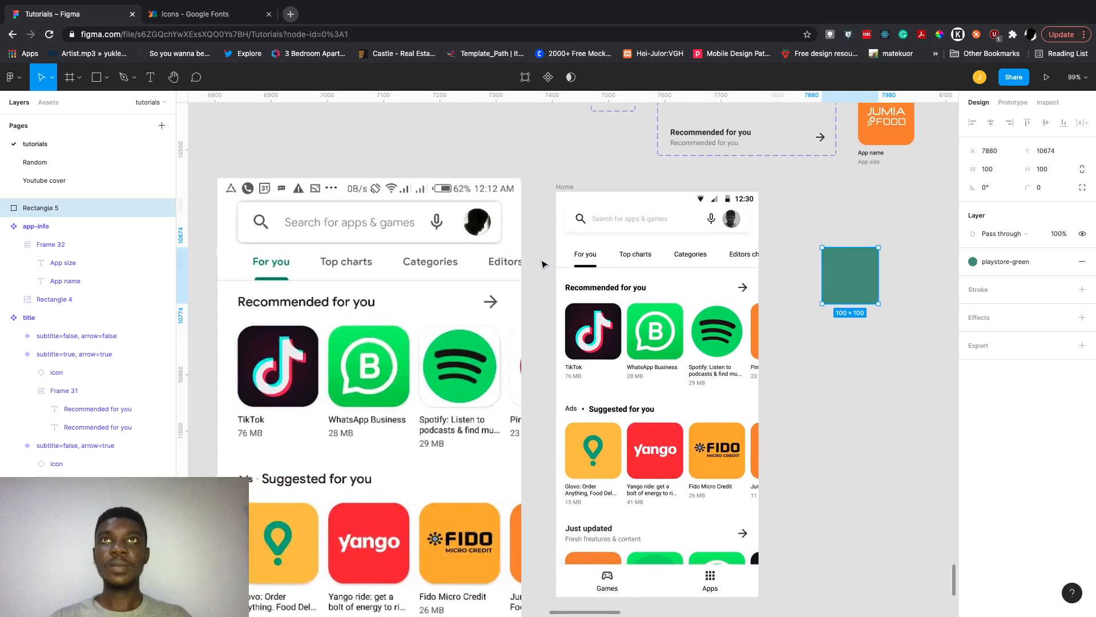
pyautogui.scroll(5, 548, 268)
pyautogui.scroll(5, 556, 284)
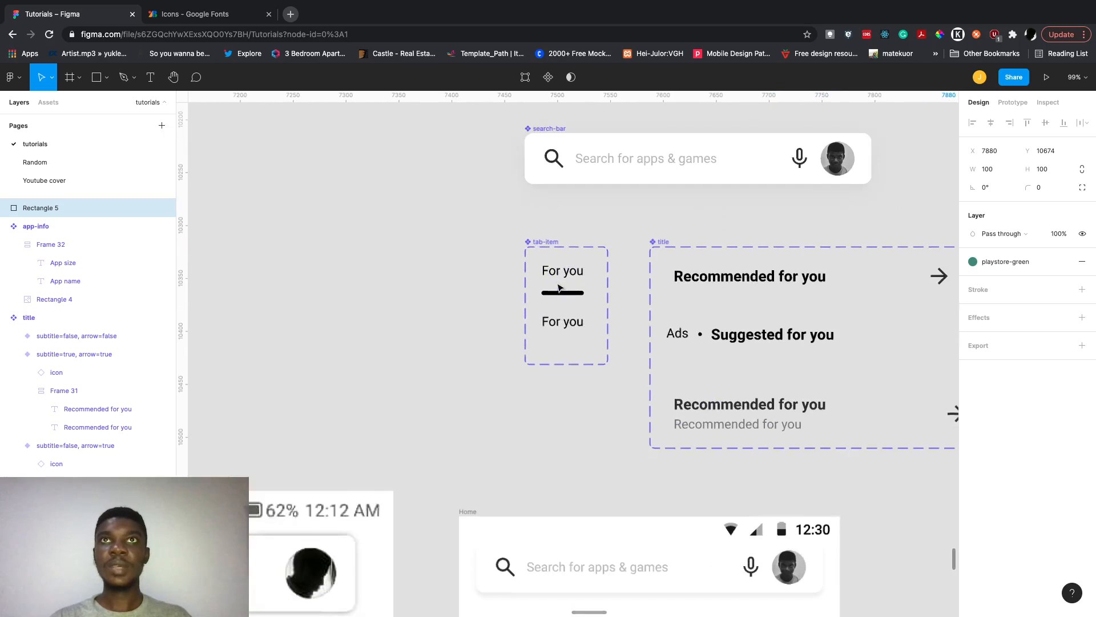
pyautogui.click(563, 278)
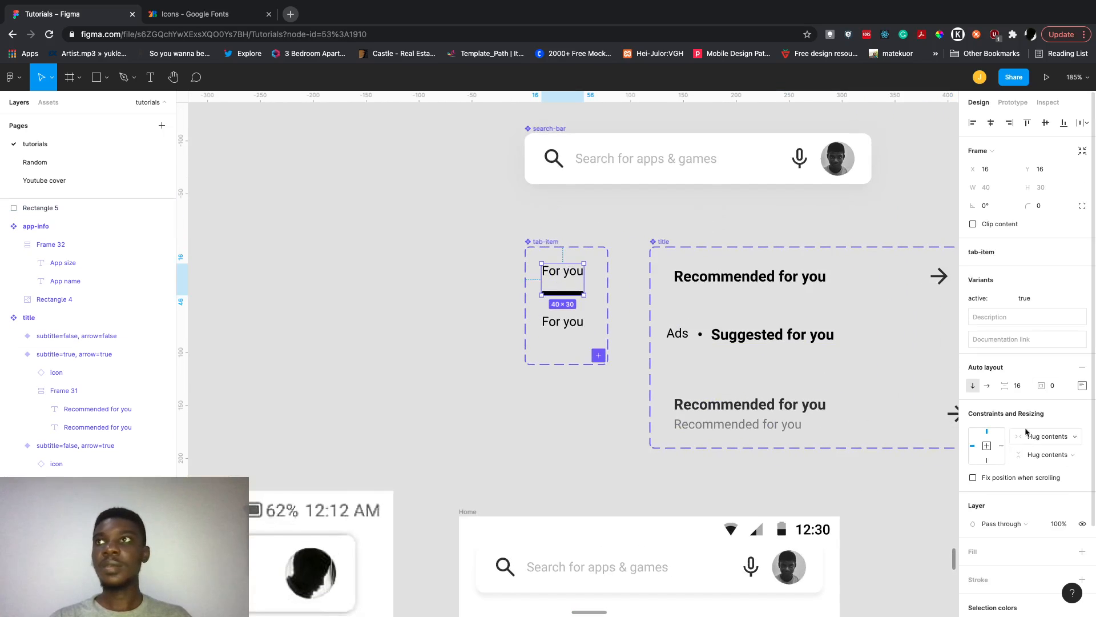
pyautogui.scroll(-2, 1023, 515)
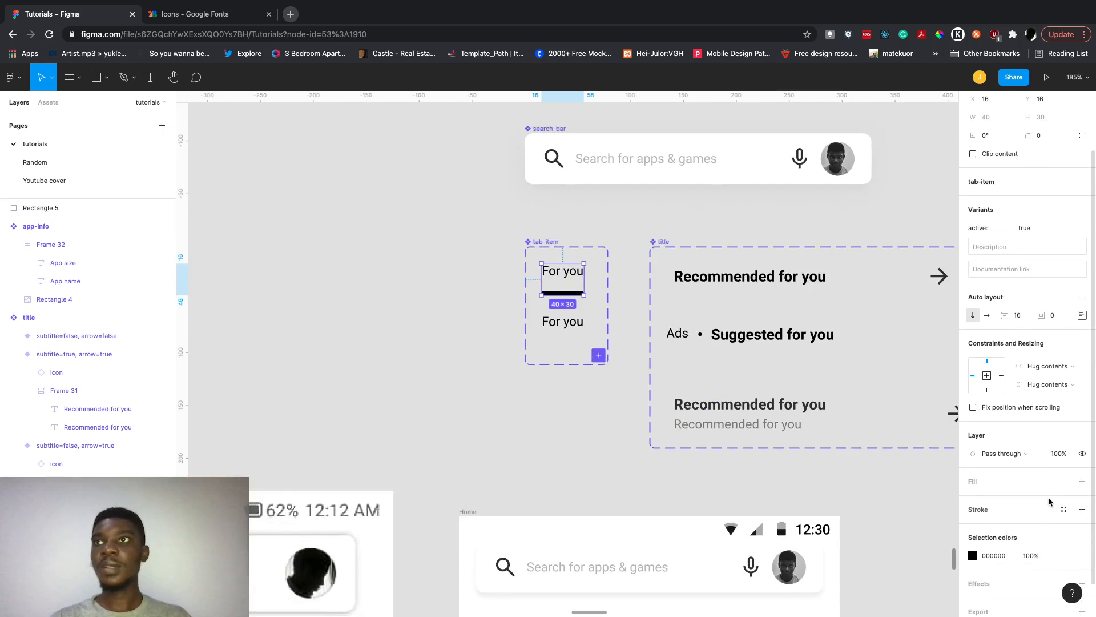
pyautogui.click(1064, 554)
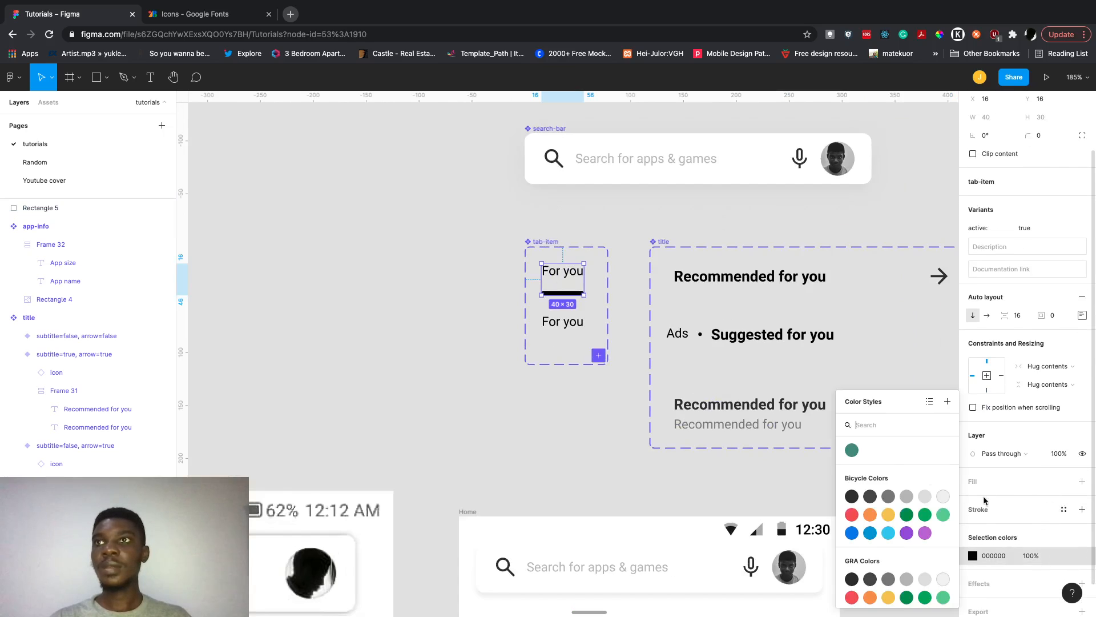
pyautogui.click(853, 454)
pyautogui.scroll(-5, 855, 455)
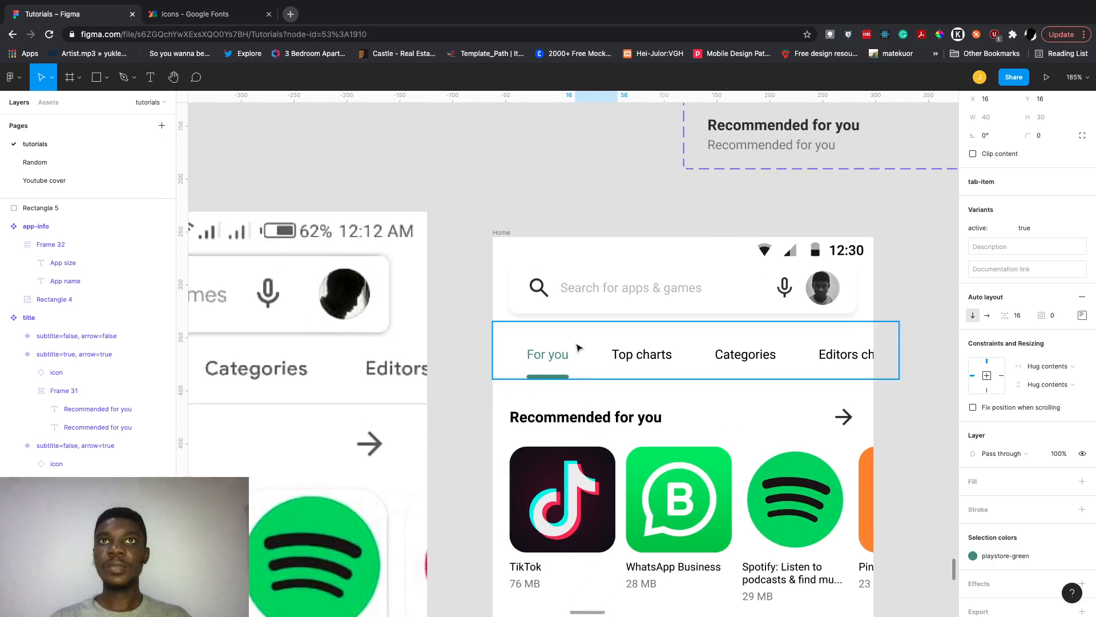
# Inspect the Apps item and its bottom navigation bar in the Home frame and compare them with the reference screenshot's bottom navigation.
pyautogui.scroll(-5, 577, 392)
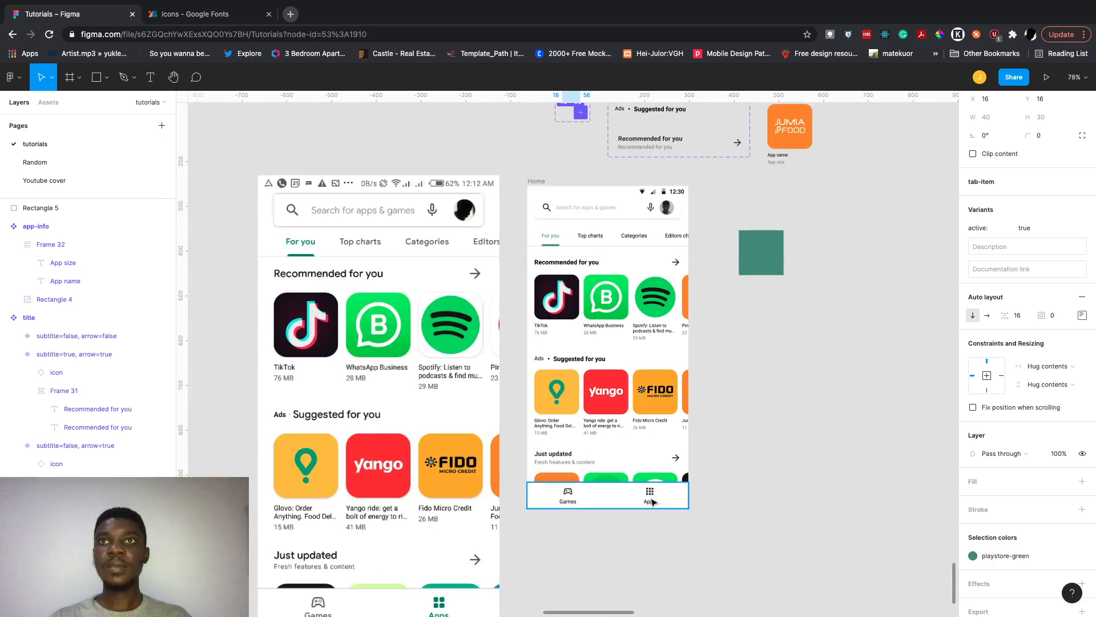
pyautogui.doubleClick(652, 502)
pyautogui.scroll(5, 630, 276)
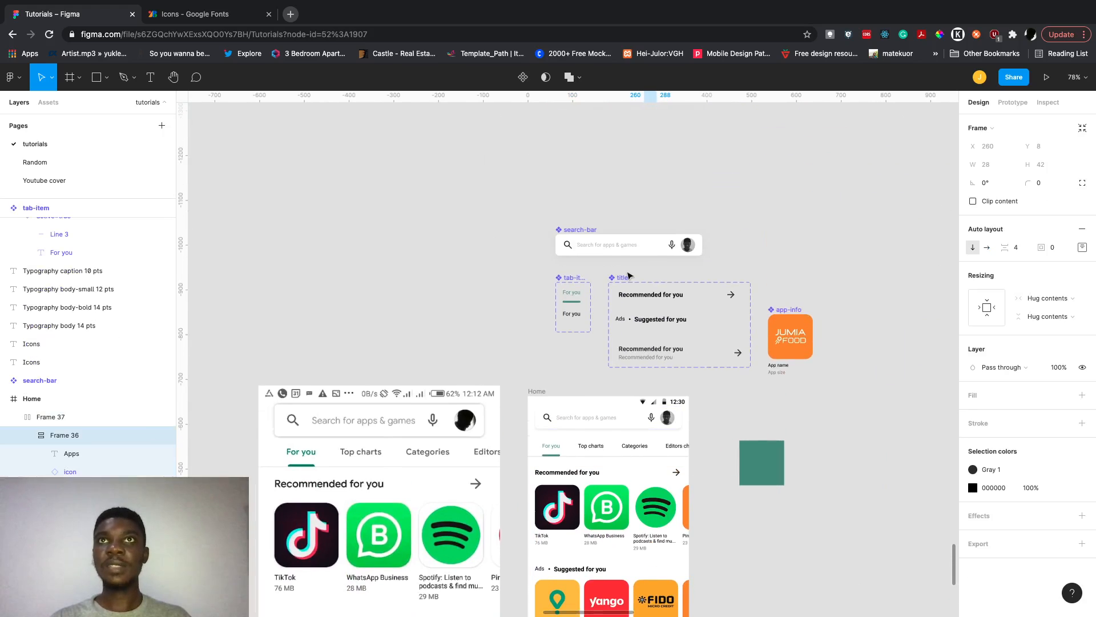
pyautogui.scroll(4, 629, 276)
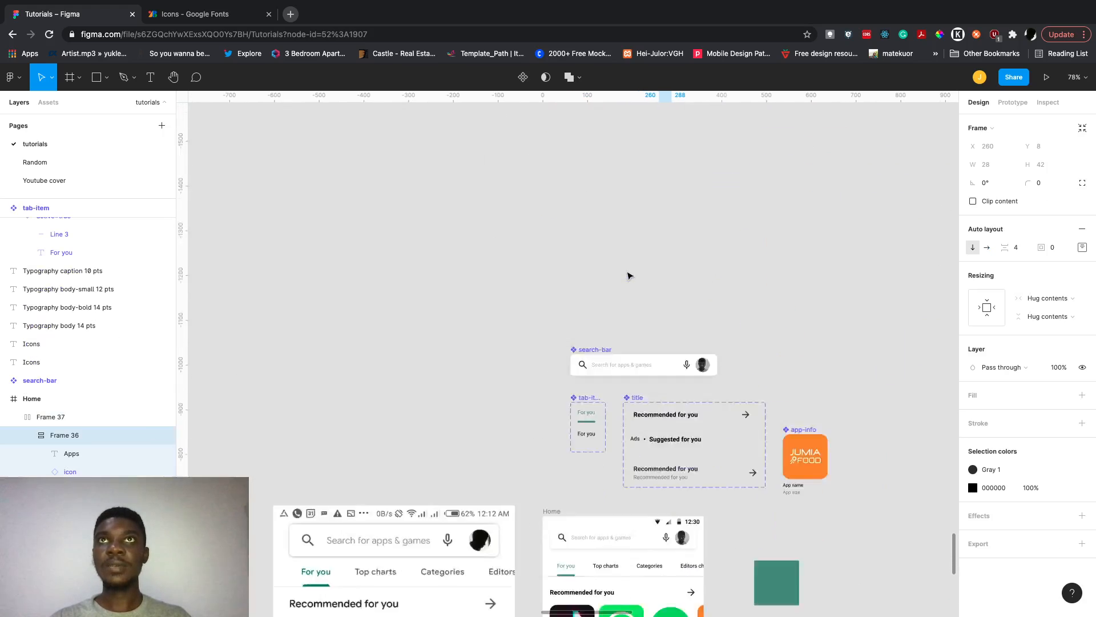
pyautogui.hscroll(-4, 629, 276)
pyautogui.scroll(-5, 629, 276)
pyautogui.hscroll(-6, 628, 275)
pyautogui.scroll(-5, 673, 400)
pyautogui.hscroll(4, 674, 400)
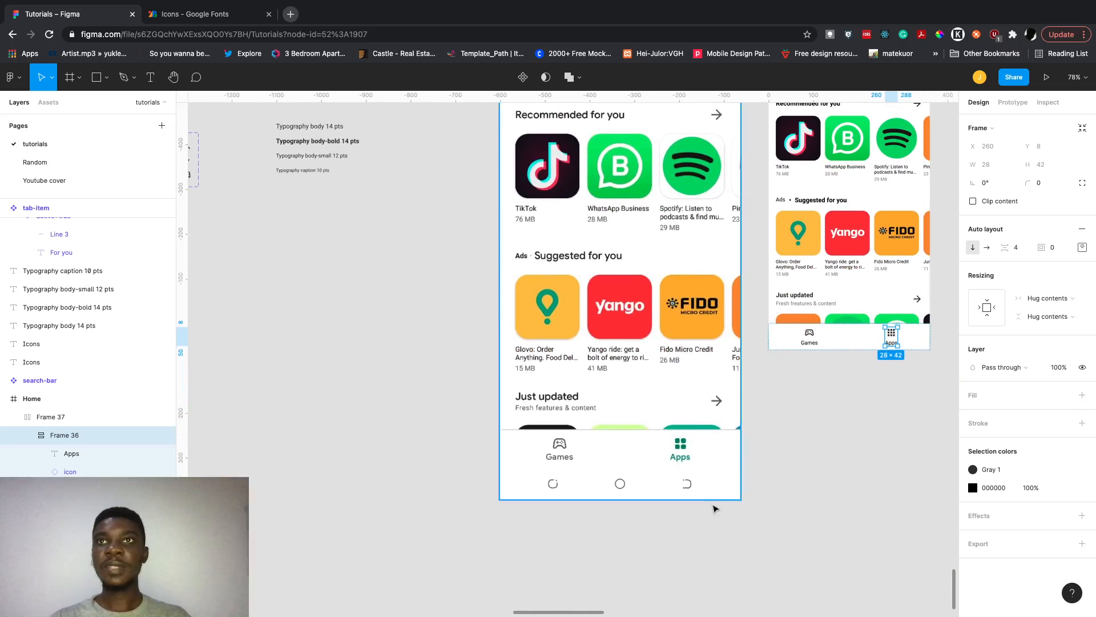
pyautogui.hscroll(4, 741, 449)
pyautogui.scroll(2, 740, 449)
pyautogui.click(762, 396)
pyautogui.hscroll(3, 795, 394)
pyautogui.scroll(3, 795, 394)
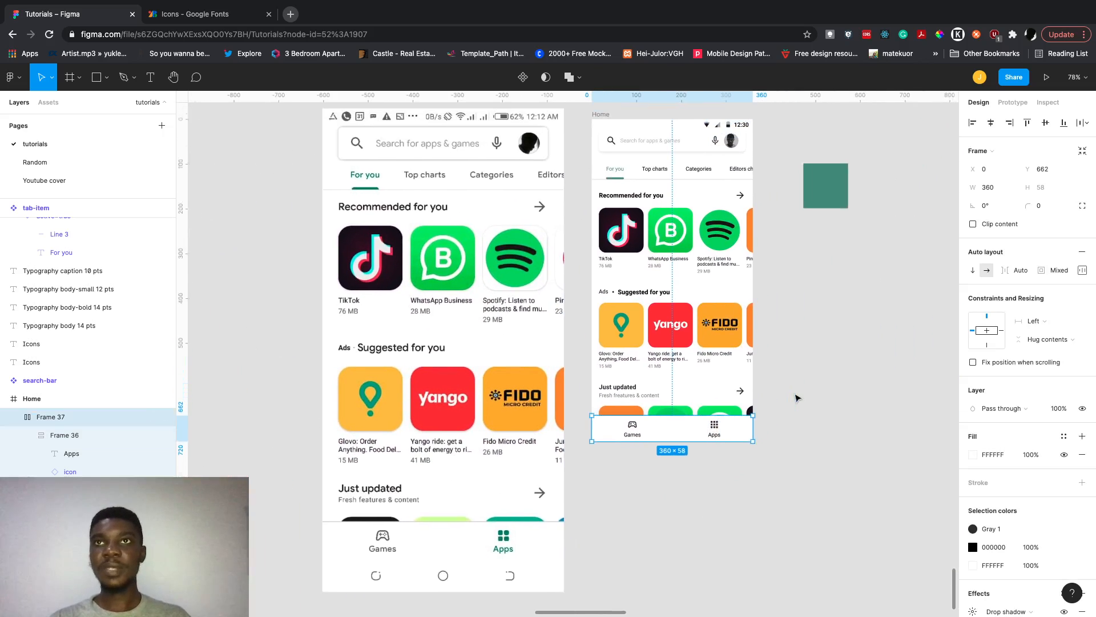
pyautogui.scroll(2, 728, 450)
pyautogui.hscroll(2, 728, 450)
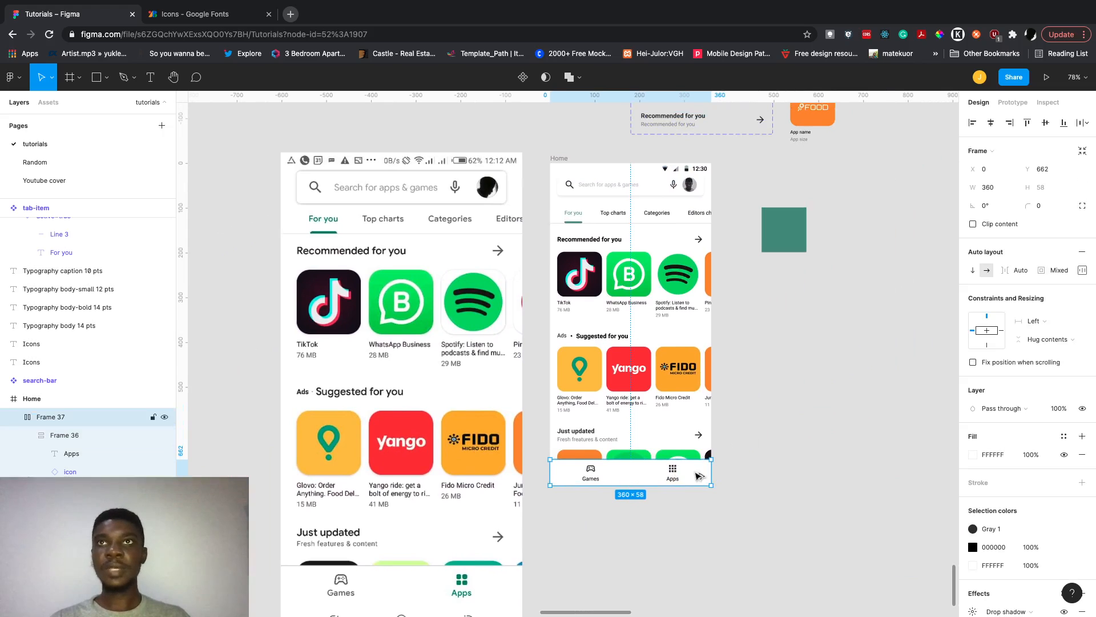
# Duplicate the Home frame's bottom bar onto the canvas beside it and turn the copy into a component named bottom-navigation.
pyautogui.moveTo(700, 476); pyautogui.dragTo(892, 443)
pyautogui.hscroll(3, 891, 443)
pyautogui.scroll(-1, 892, 443)
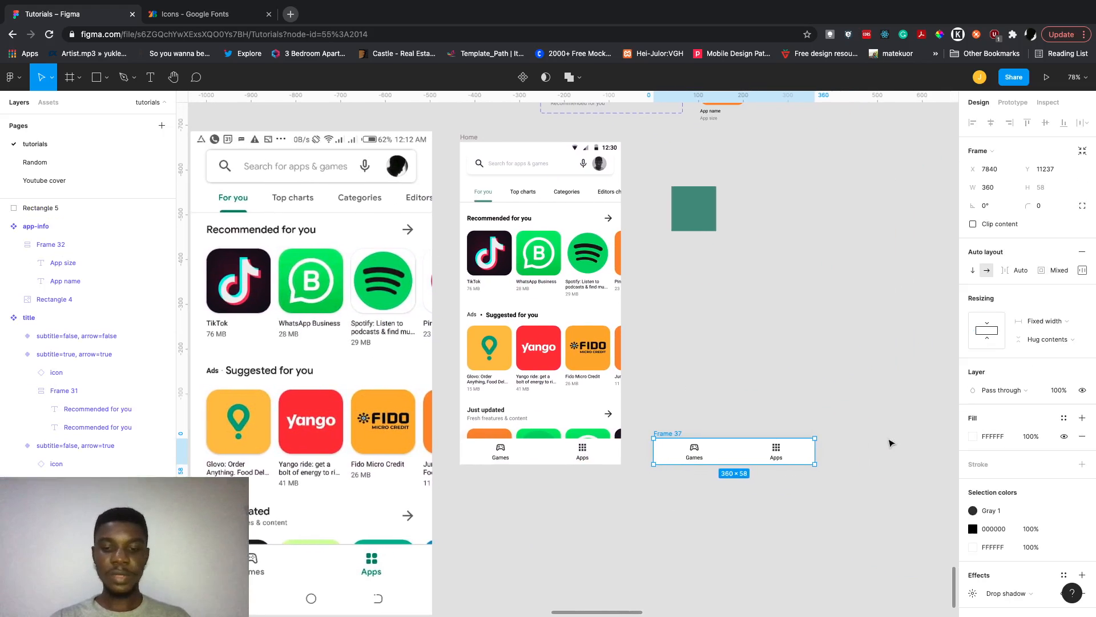
pyautogui.hotkey('ctrl', 'alt', 'k')
pyautogui.hotkey('ctrl', 'r')
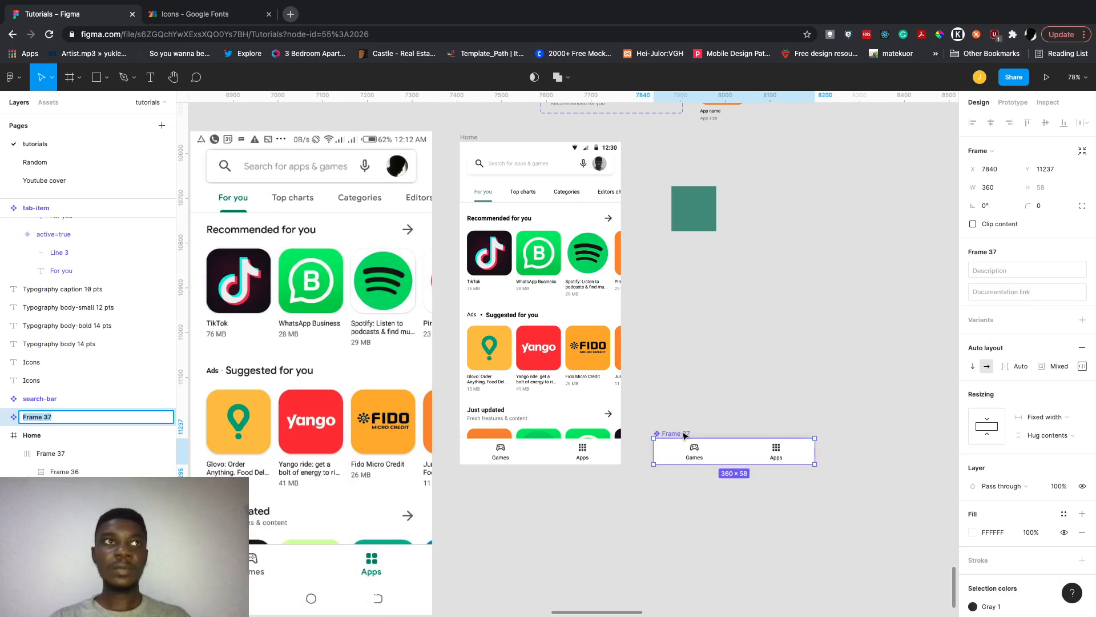
pyautogui.write('bottom-navigati')
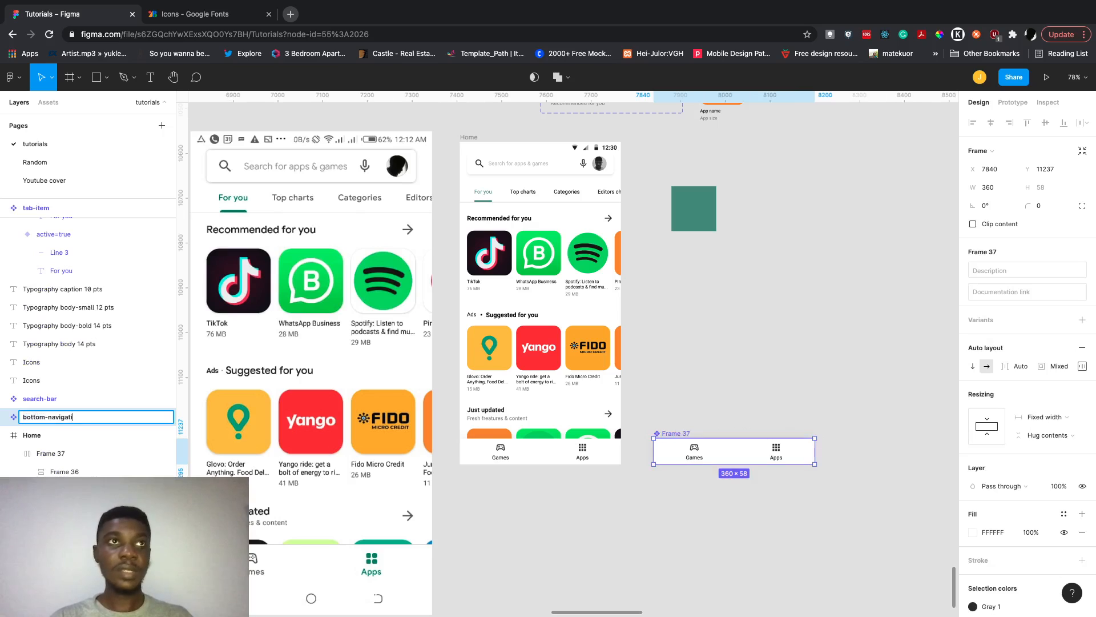
pyautogui.write('on')
pyautogui.click(820, 406)
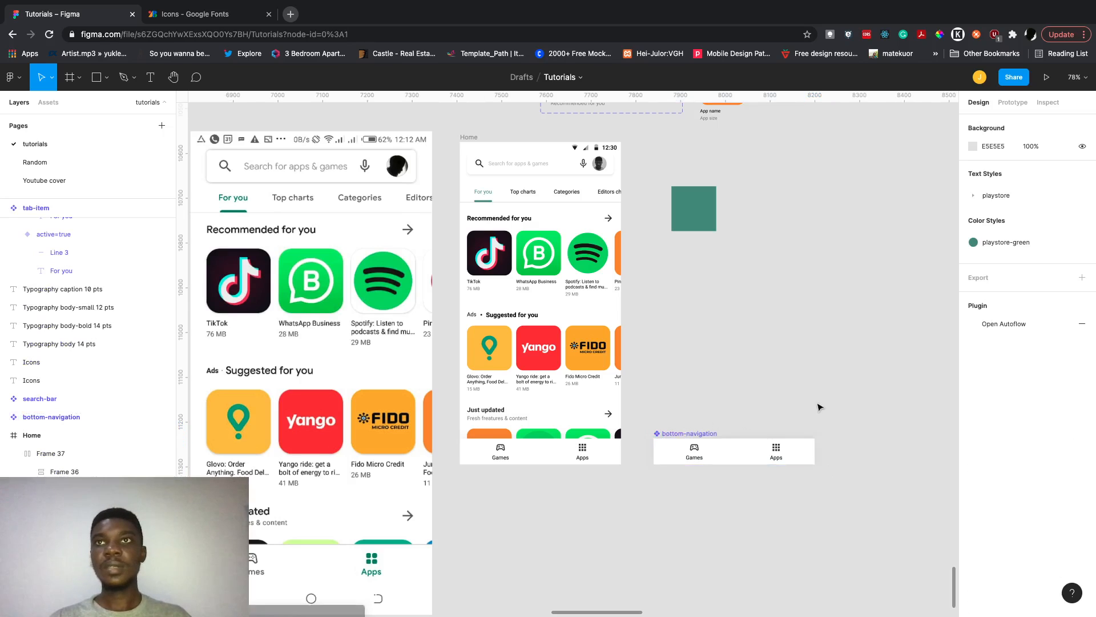
# Add a second variant to the bottom-navigation component.
pyautogui.hscroll(1, 820, 407)
pyautogui.scroll(1, 820, 406)
pyautogui.click(667, 460)
pyautogui.click(667, 457)
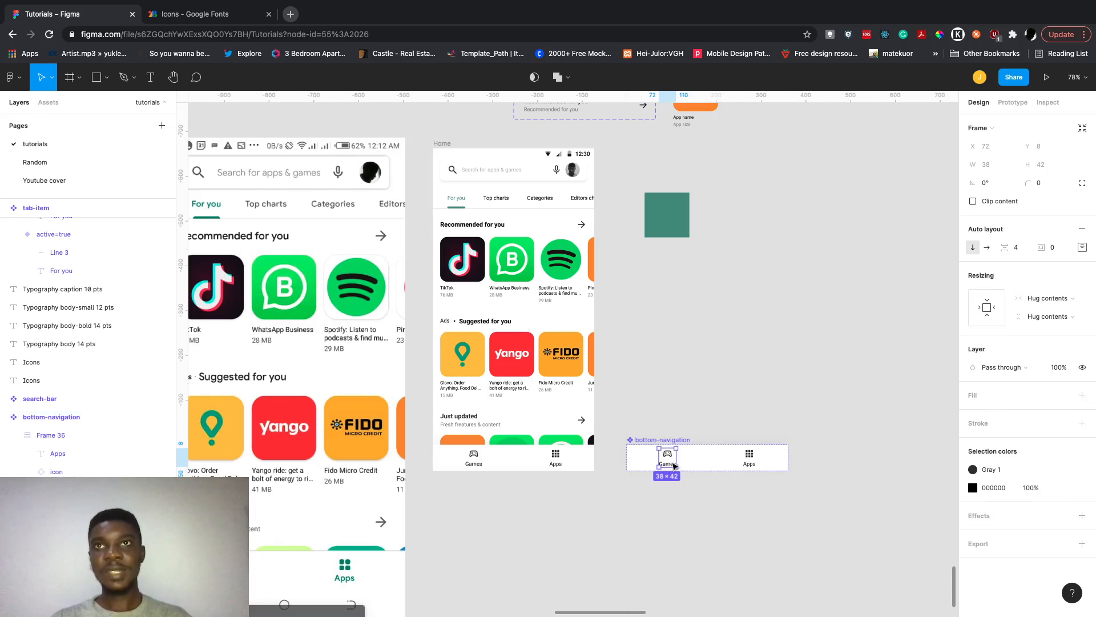
pyautogui.scroll(3, 667, 457)
pyautogui.click(811, 455)
pyautogui.hscroll(2, 811, 455)
pyautogui.scroll(-1, 810, 455)
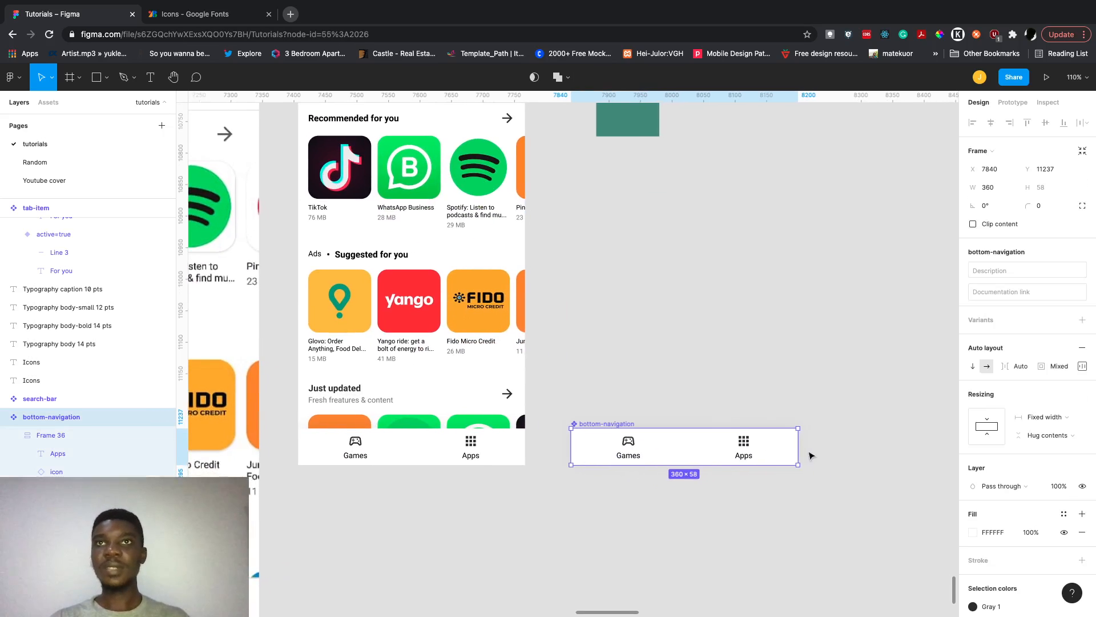
pyautogui.click(1082, 319)
pyautogui.scroll(-1, 720, 447)
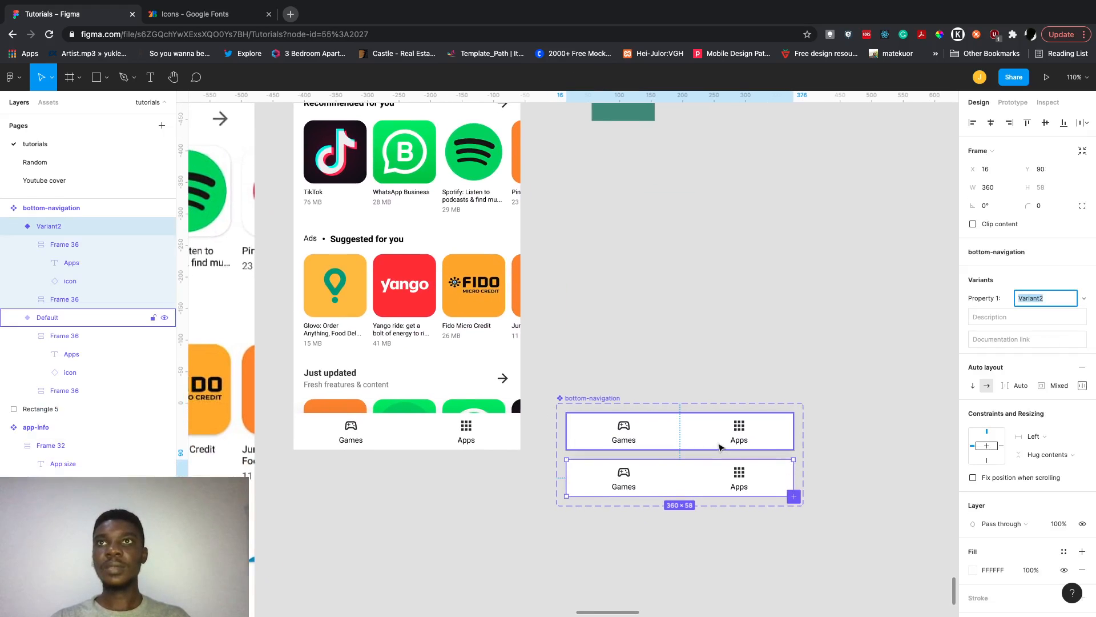
# Name the upper bottom-navigation variant apps and the lower one games.
pyautogui.click(1015, 286)
pyautogui.click(619, 443)
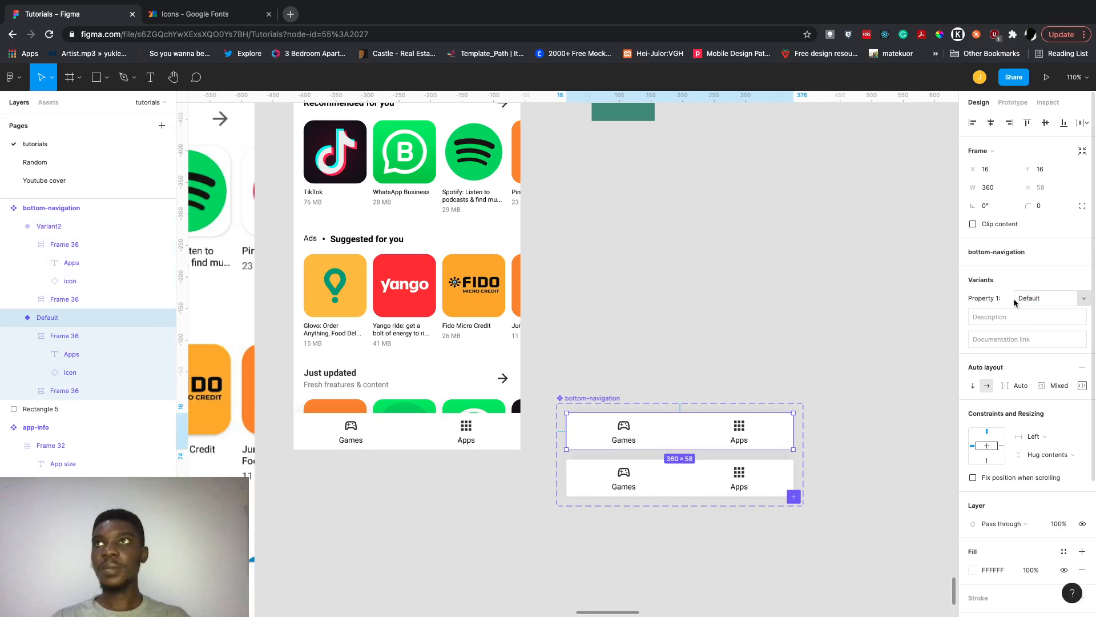
pyautogui.click(1031, 299)
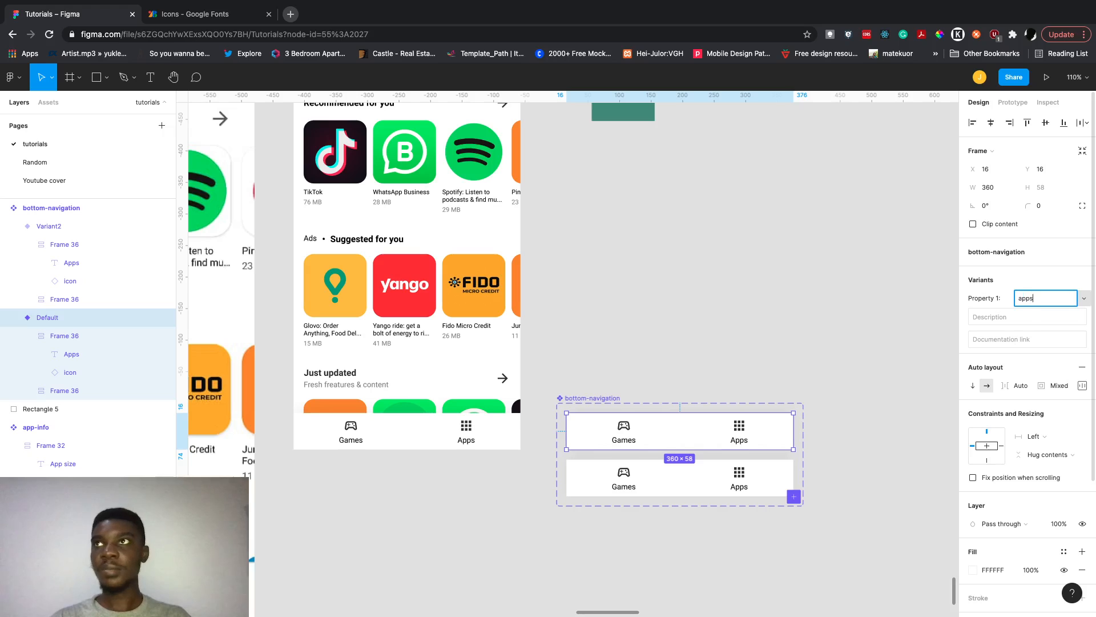
pyautogui.click(787, 483)
pyautogui.click(1045, 298)
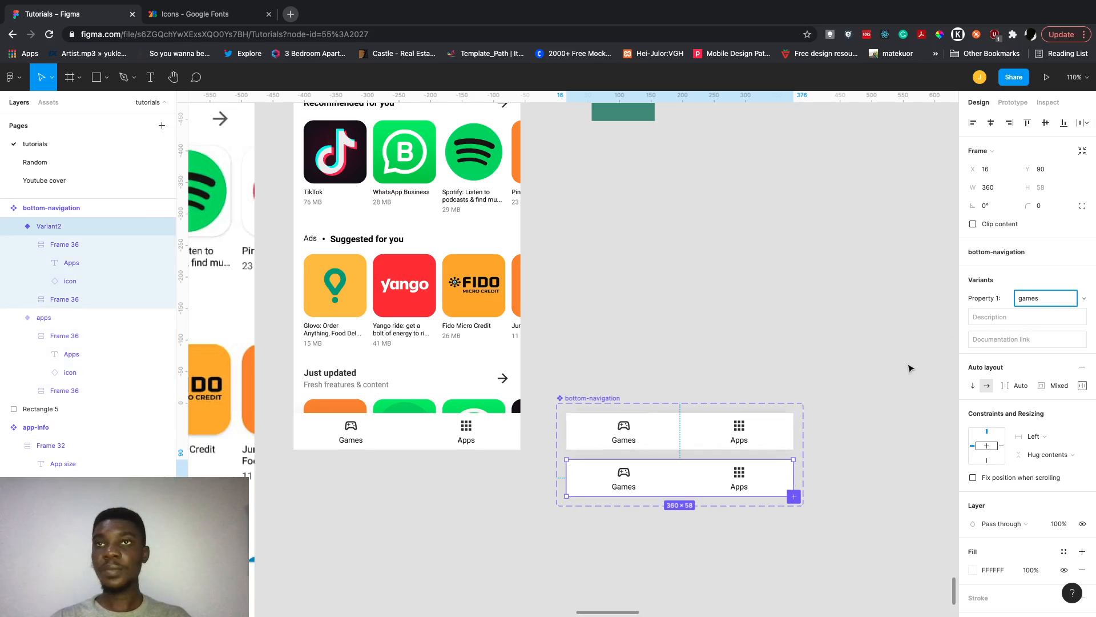
pyautogui.click(889, 377)
# Rename the variant property of the bottom-navigation set to active-menu.
pyautogui.click(593, 399)
pyautogui.click(984, 337)
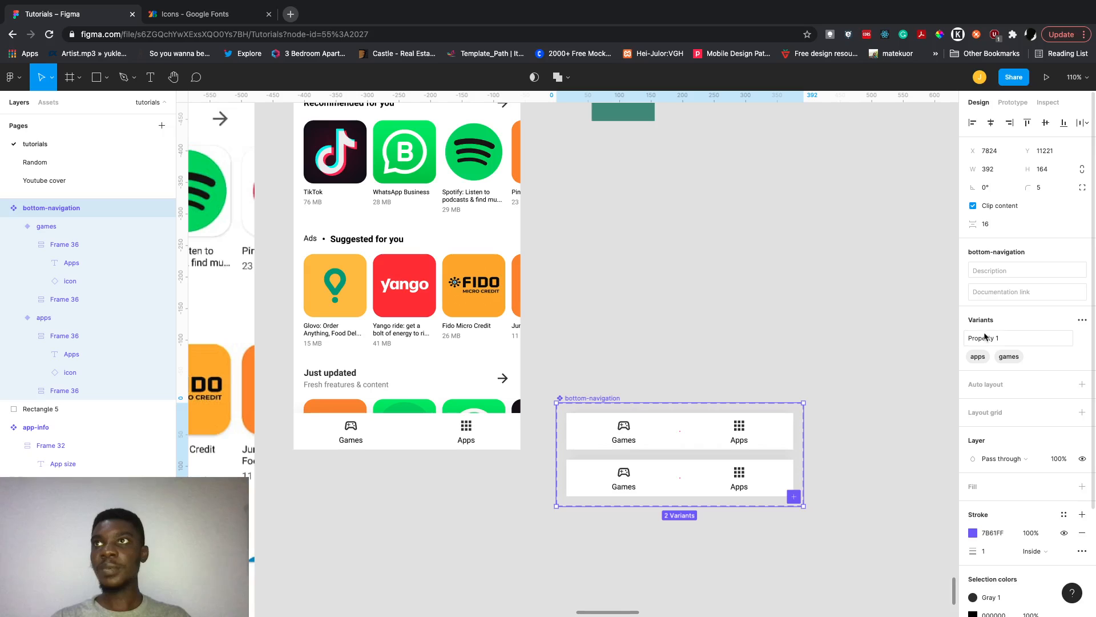
pyautogui.write('active-menu')
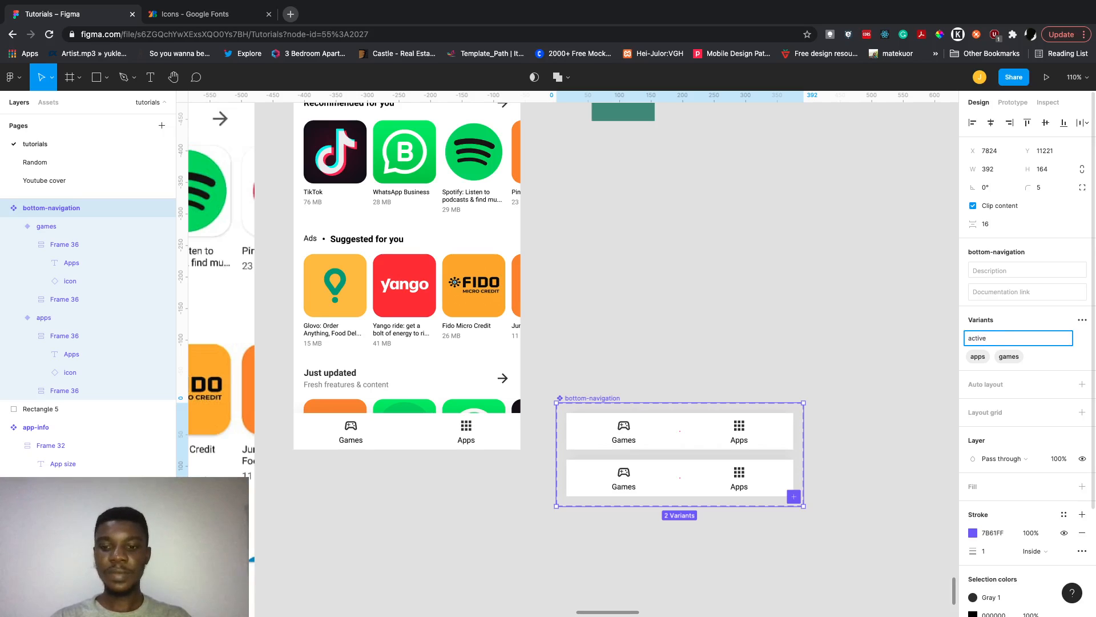
pyautogui.click(925, 349)
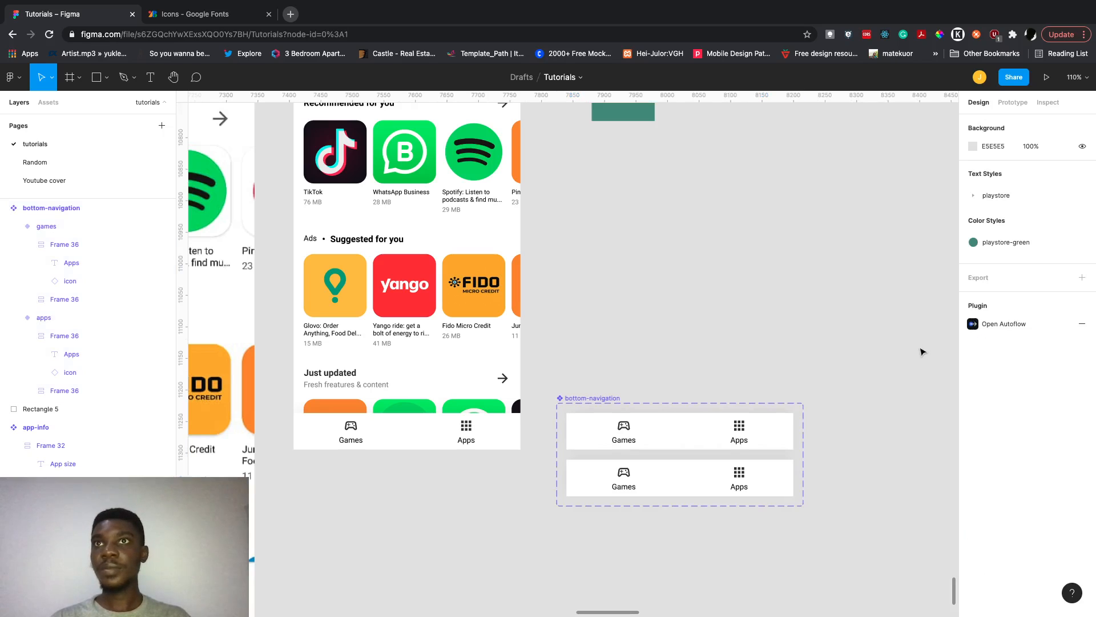
# Apply the playstore-green color style to the label and icon of the Apps item in the apps variant.
pyautogui.click(624, 436)
pyautogui.click(740, 436)
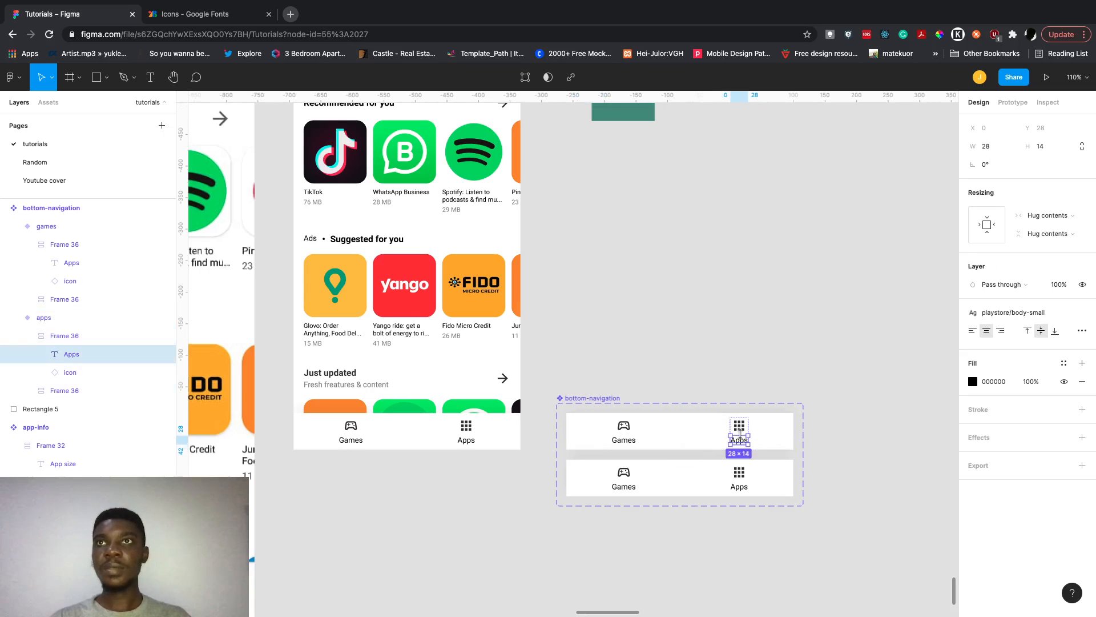
pyautogui.click(767, 424)
pyautogui.click(744, 430)
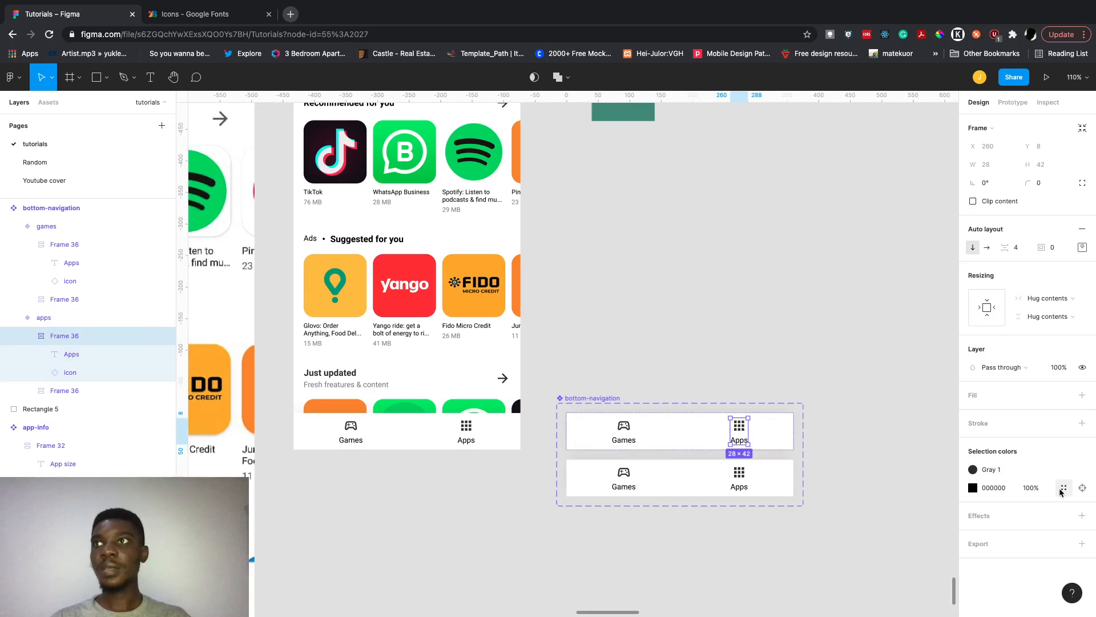
pyautogui.click(1063, 488)
pyautogui.click(850, 449)
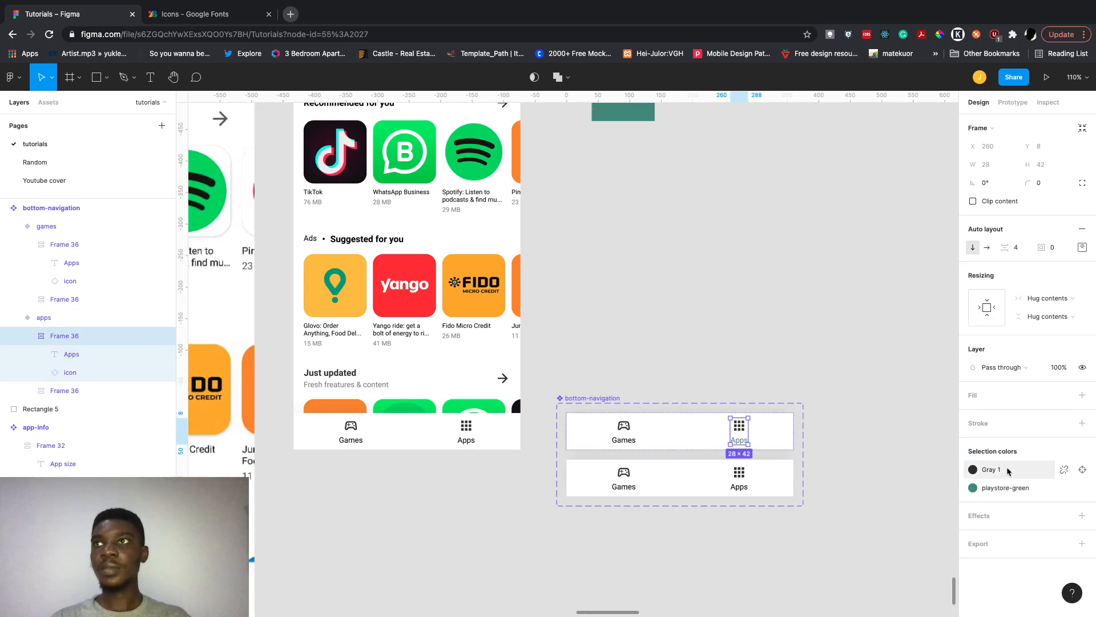
pyautogui.click(1064, 469)
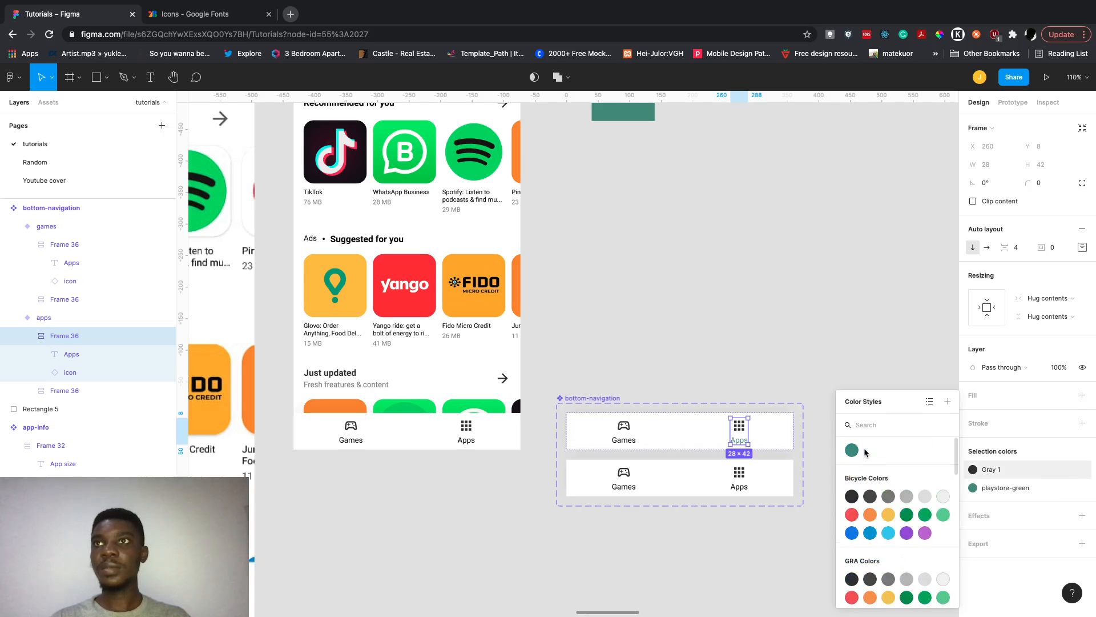
pyautogui.click(852, 451)
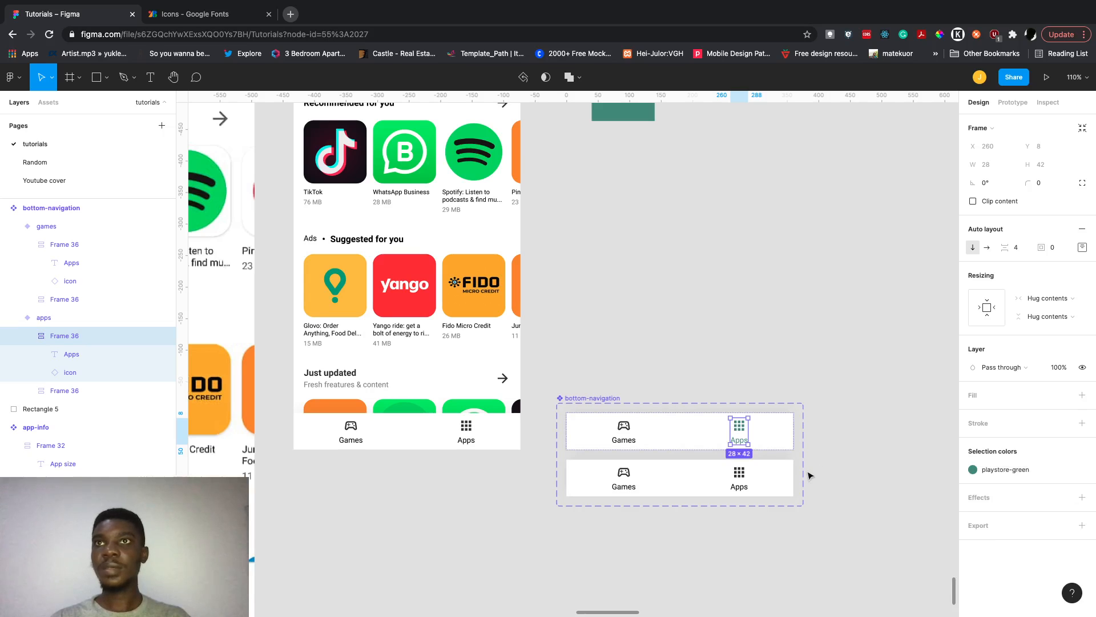
# Apply the playstore-green color style to the icon and label of the Games item in the games variant.
pyautogui.click(624, 477)
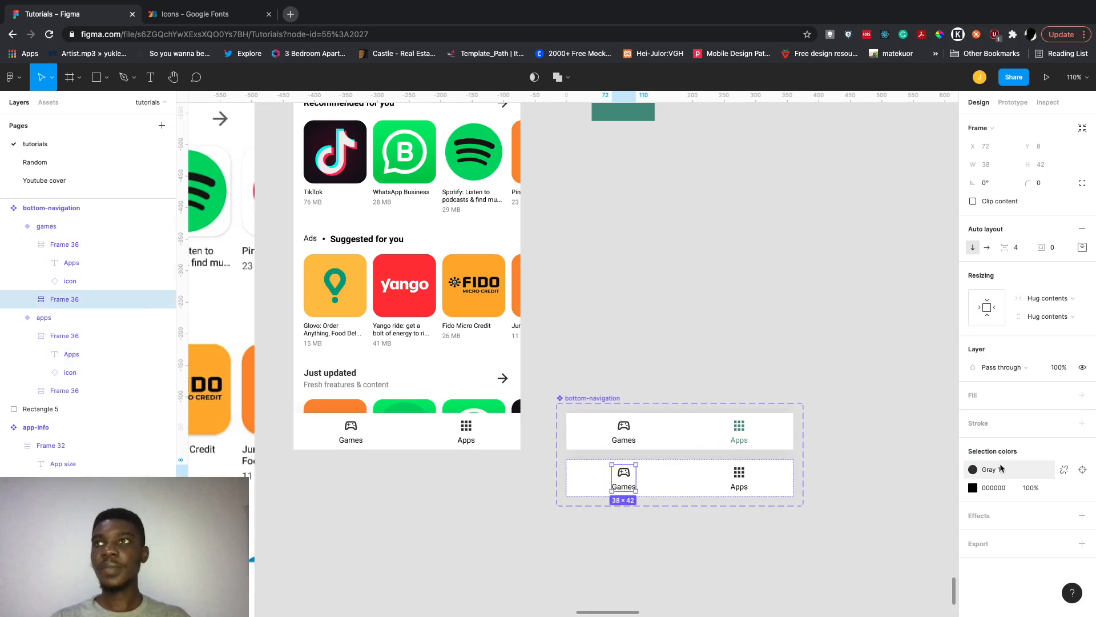
pyautogui.click(995, 470)
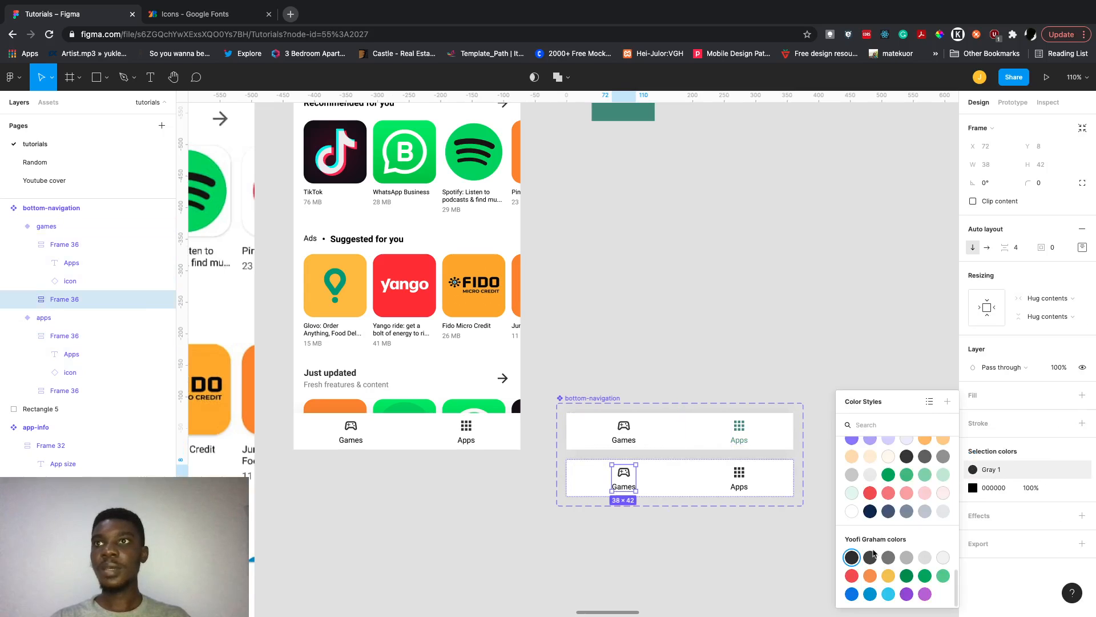
pyautogui.scroll(10, 882, 478)
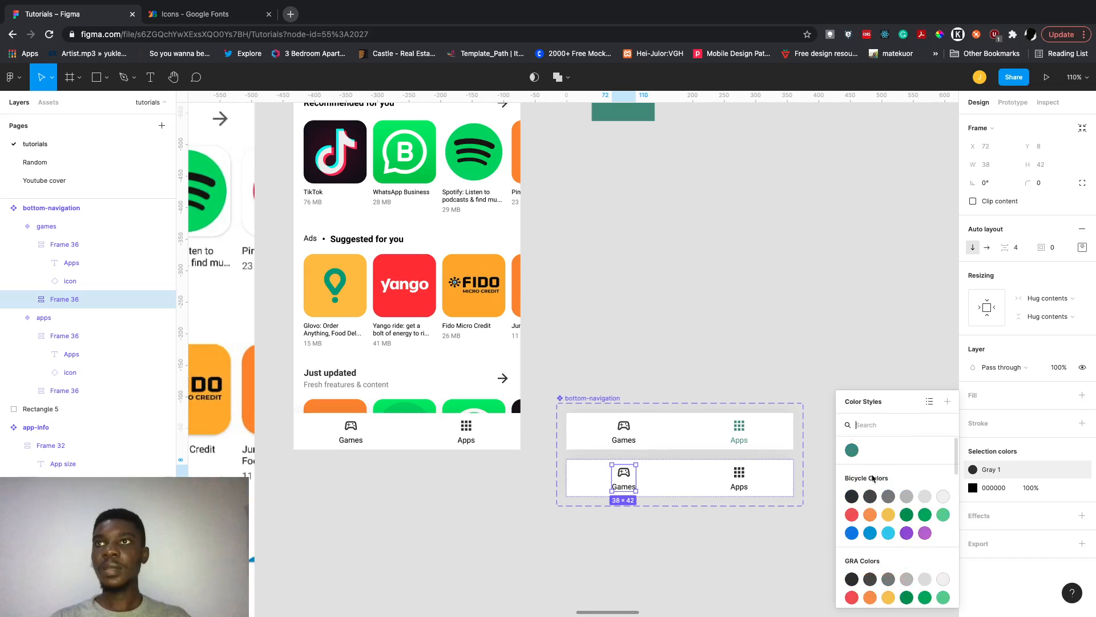
pyautogui.click(853, 451)
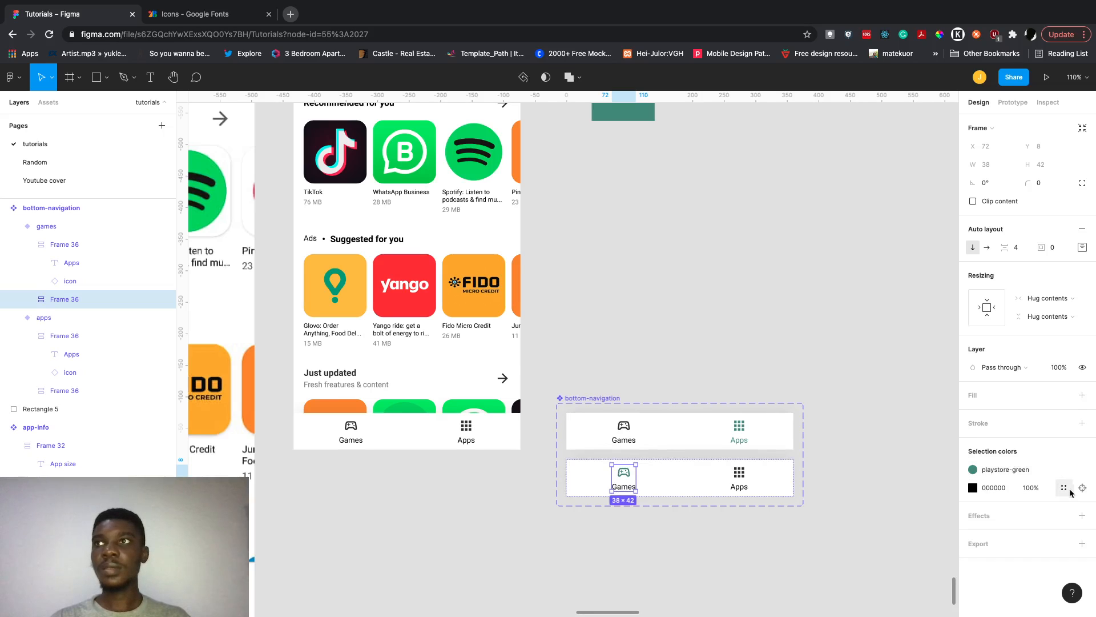
pyautogui.click(1065, 489)
pyautogui.click(852, 450)
pyautogui.scroll(5, 631, 467)
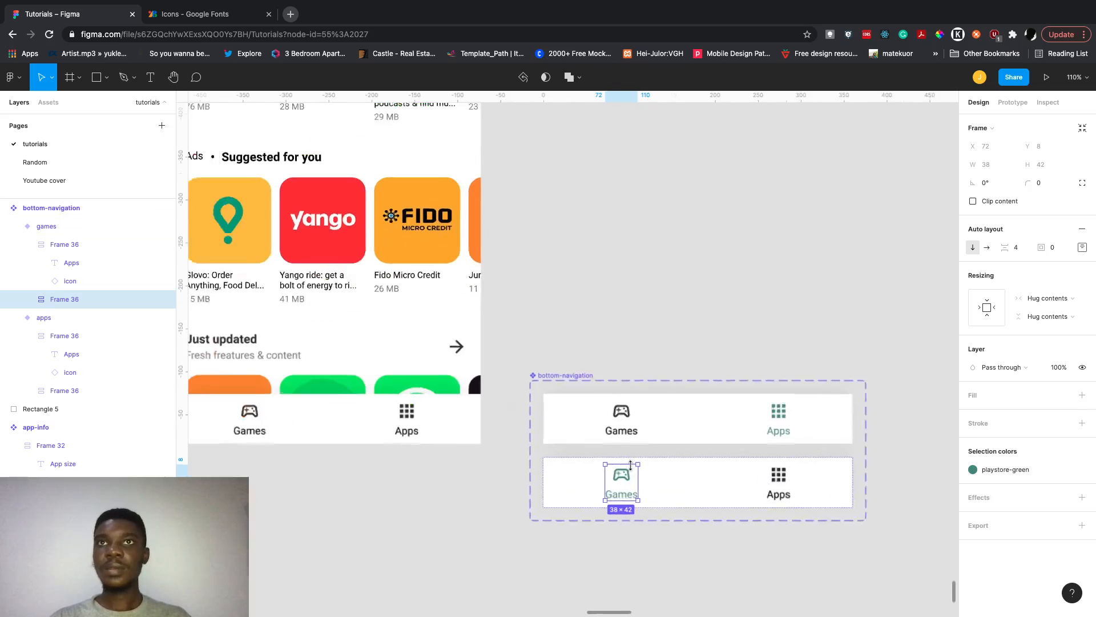
pyautogui.hscroll(-5, 631, 470)
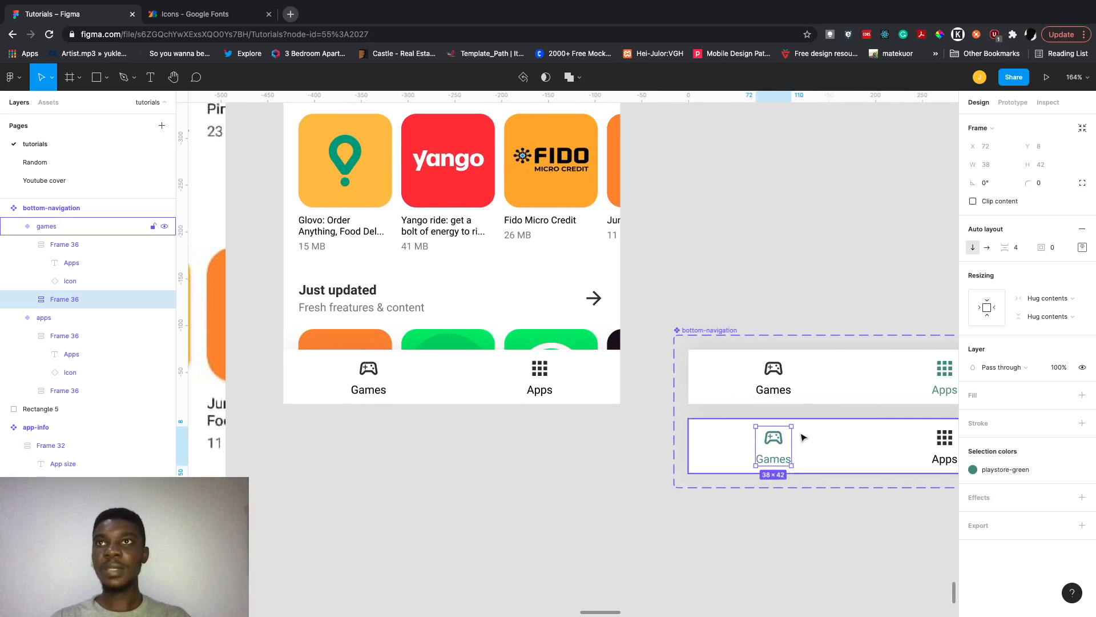
# Switch the Games icon in the games variant from outlined to filled.
pyautogui.click(774, 438)
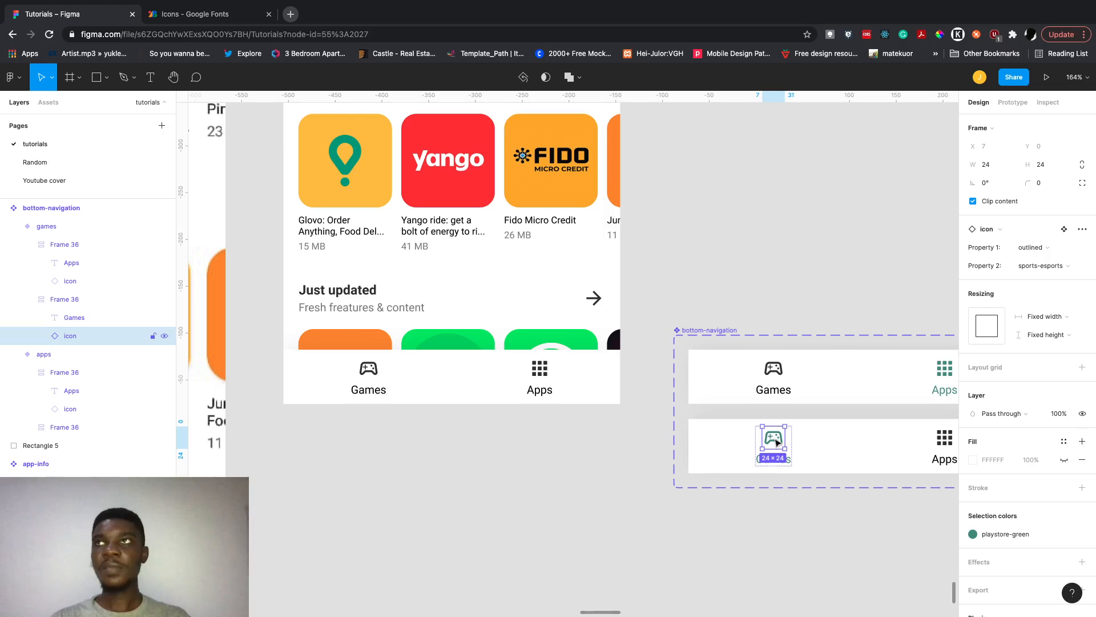
pyautogui.click(1046, 247)
pyautogui.click(1006, 255)
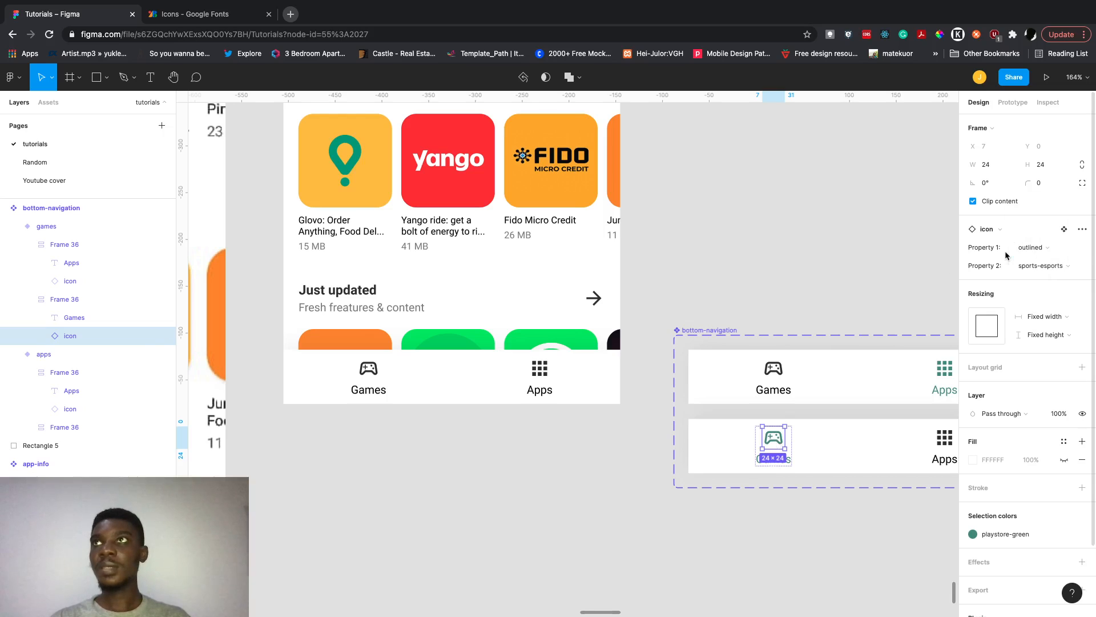
pyautogui.click(1052, 250)
pyautogui.click(1040, 230)
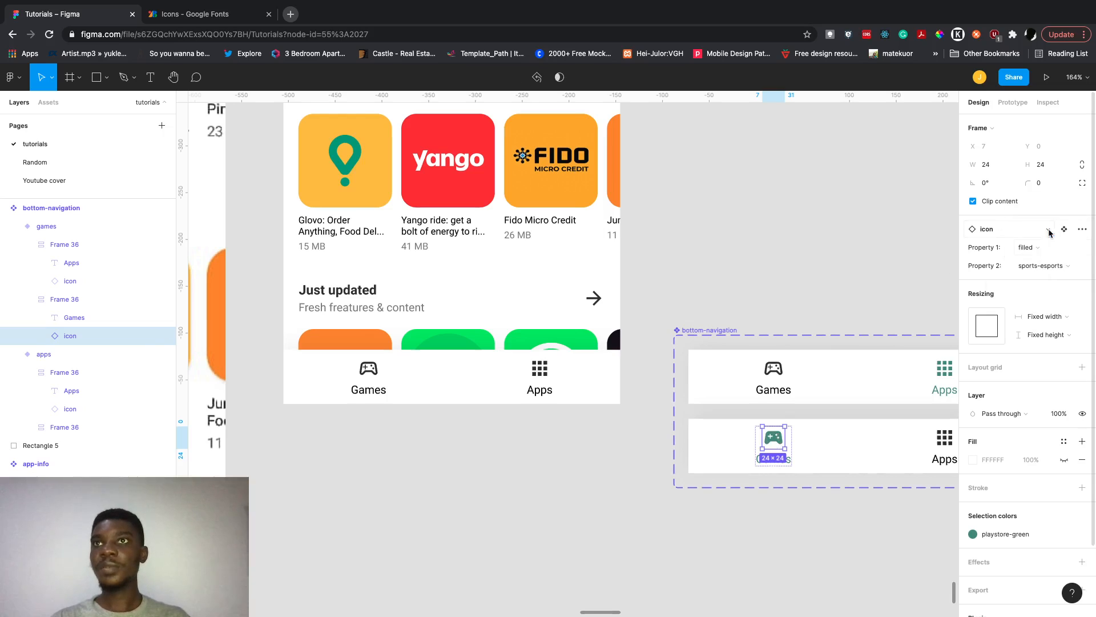
pyautogui.click(881, 453)
pyautogui.hscroll(2, 881, 453)
pyautogui.scroll(3, 880, 453)
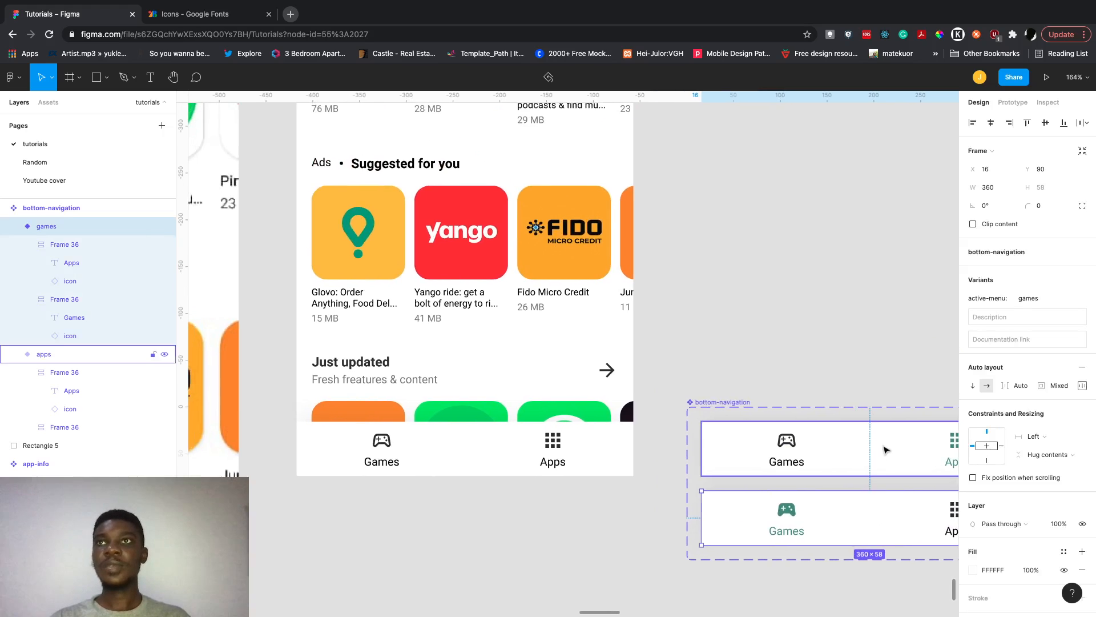
# Replace the Home frame's old bottom bar with an instance of the bottom-navigation apps variant.
pyautogui.click(886, 450)
pyautogui.scroll(-5, 885, 450)
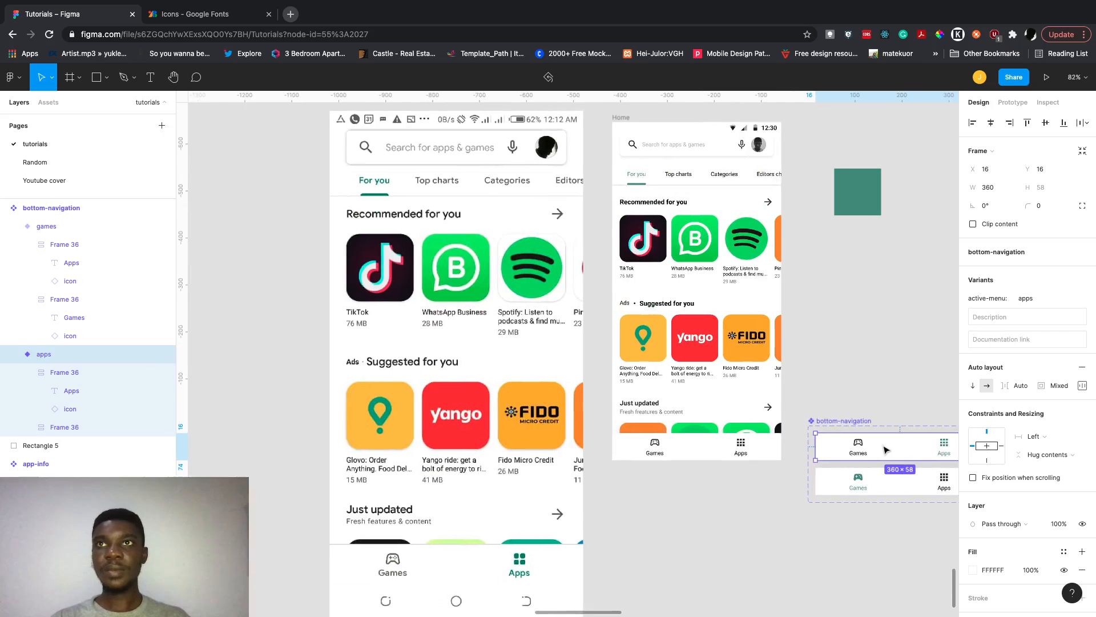
pyautogui.click(767, 457)
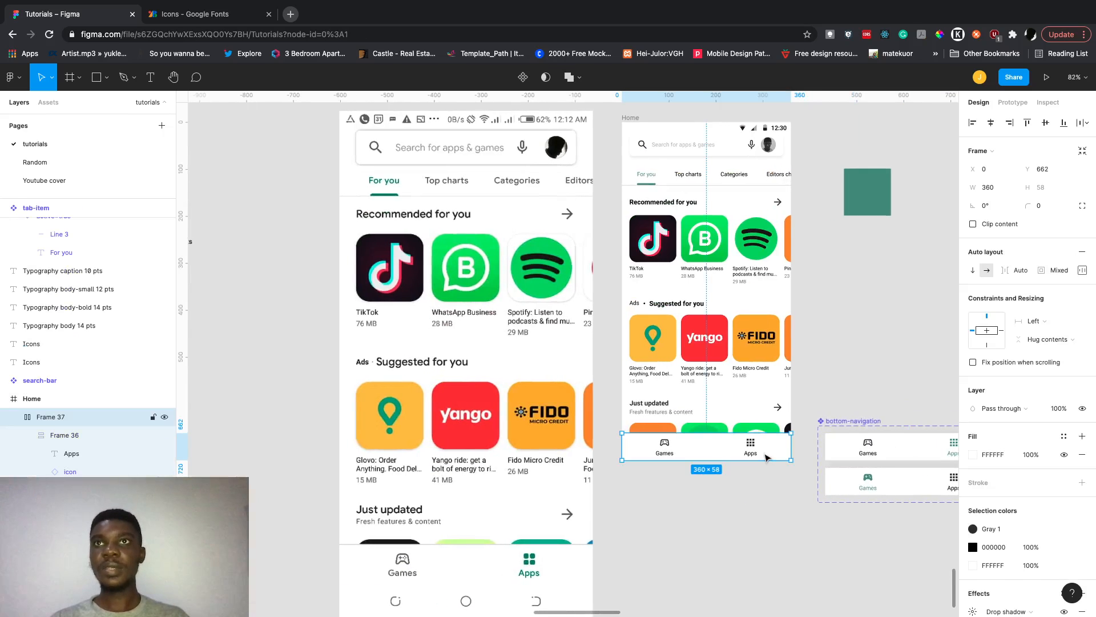
pyautogui.press('Delete')
pyautogui.click(628, 119)
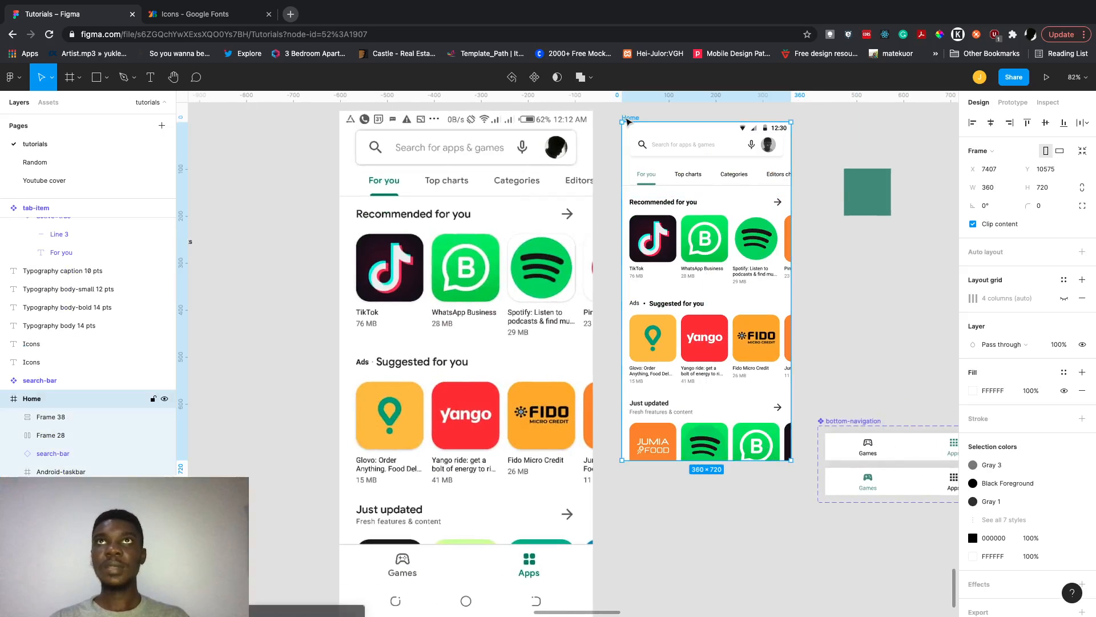
pyautogui.hotkey('ctrl', 'v')
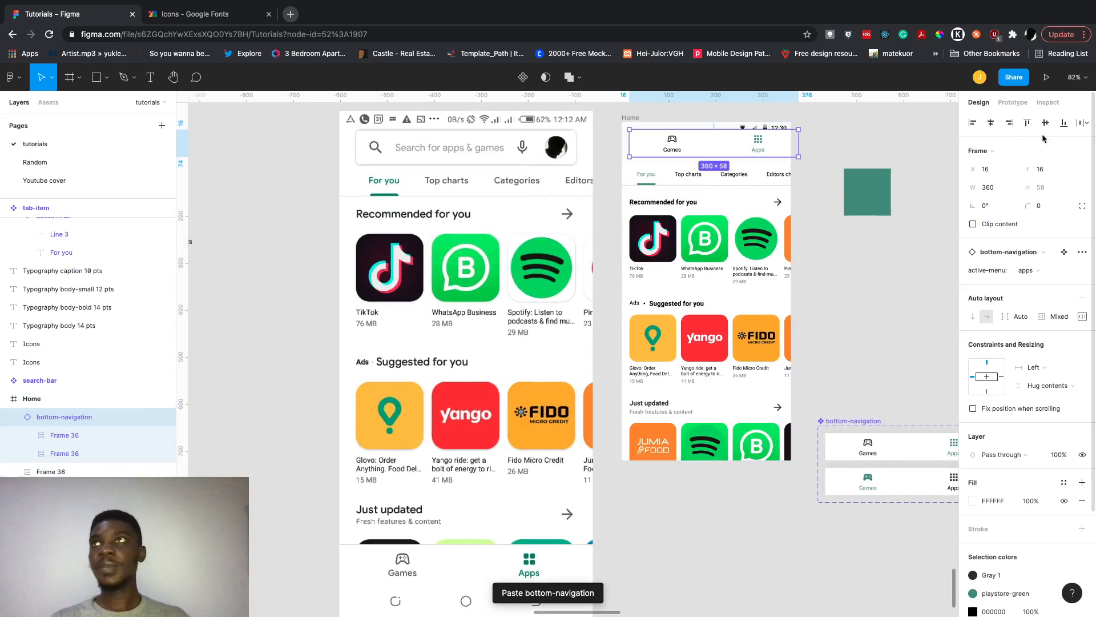
# Align the bottom-navigation instance to the bottom and left edges of the Home frame.
pyautogui.click(1063, 122)
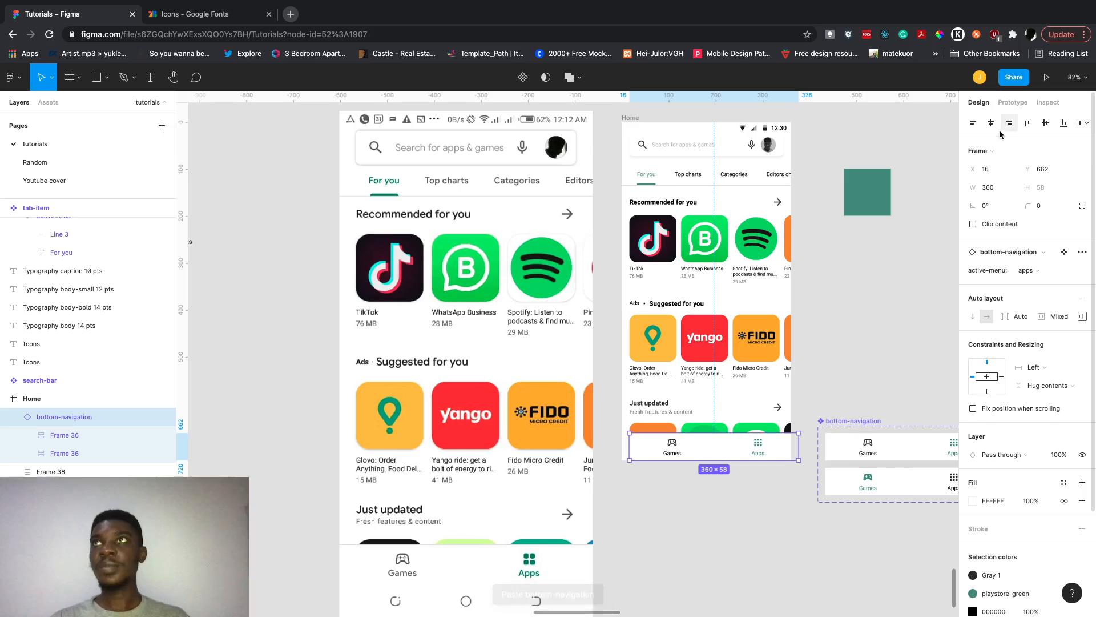
pyautogui.click(974, 122)
pyautogui.scroll(5, 790, 464)
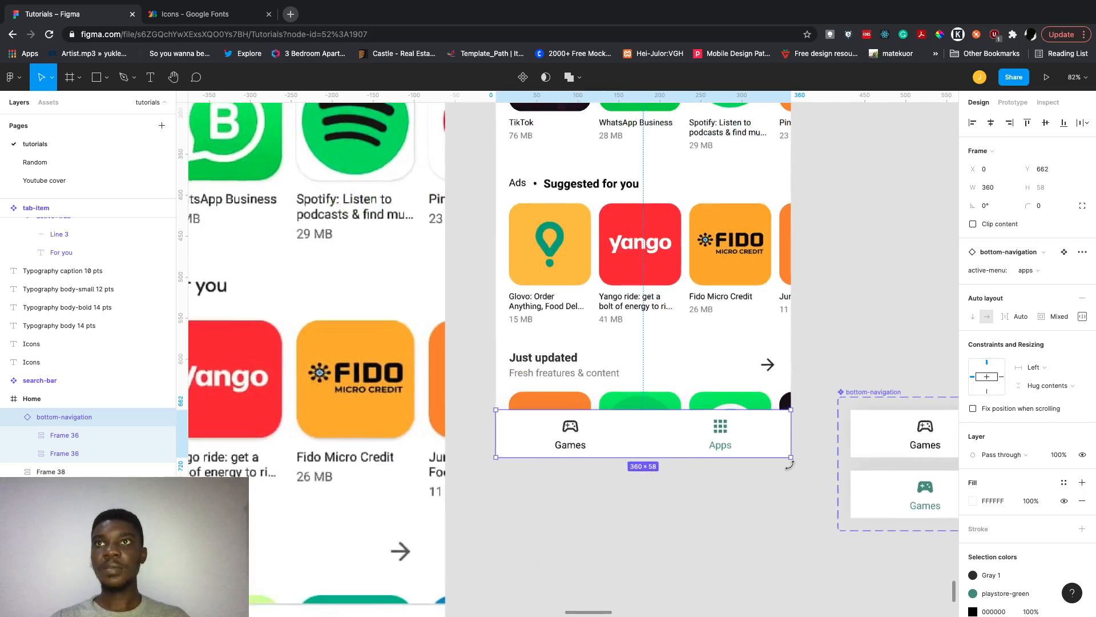
pyautogui.click(761, 502)
pyautogui.click(758, 451)
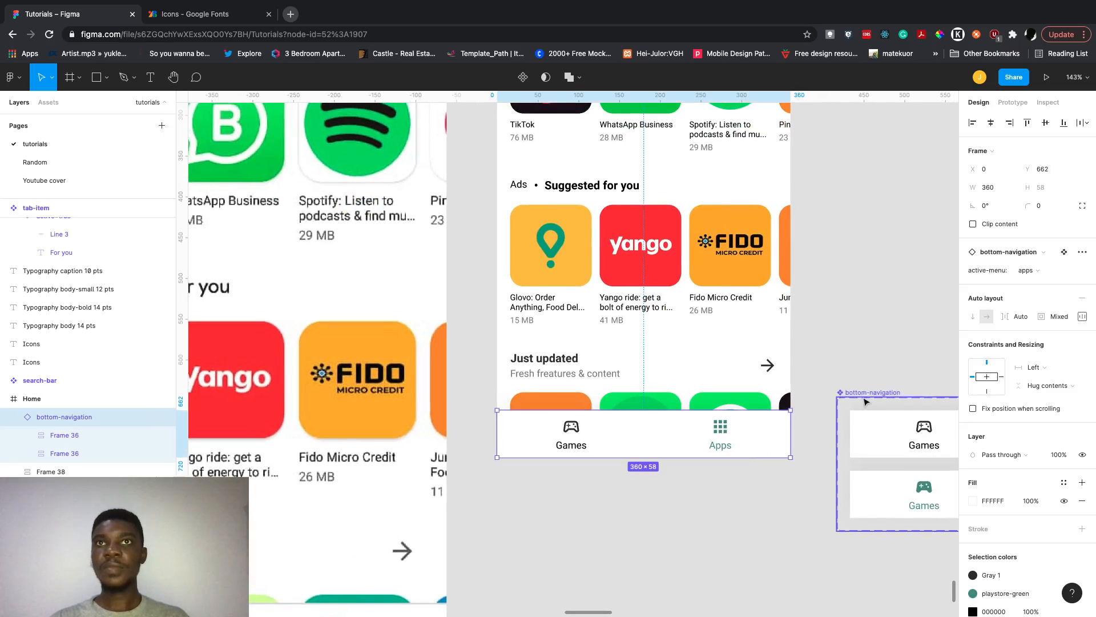
# Test the Home frame's bottom-navigation instance by switching its active-menu property to games and back to apps.
pyautogui.click(1038, 272)
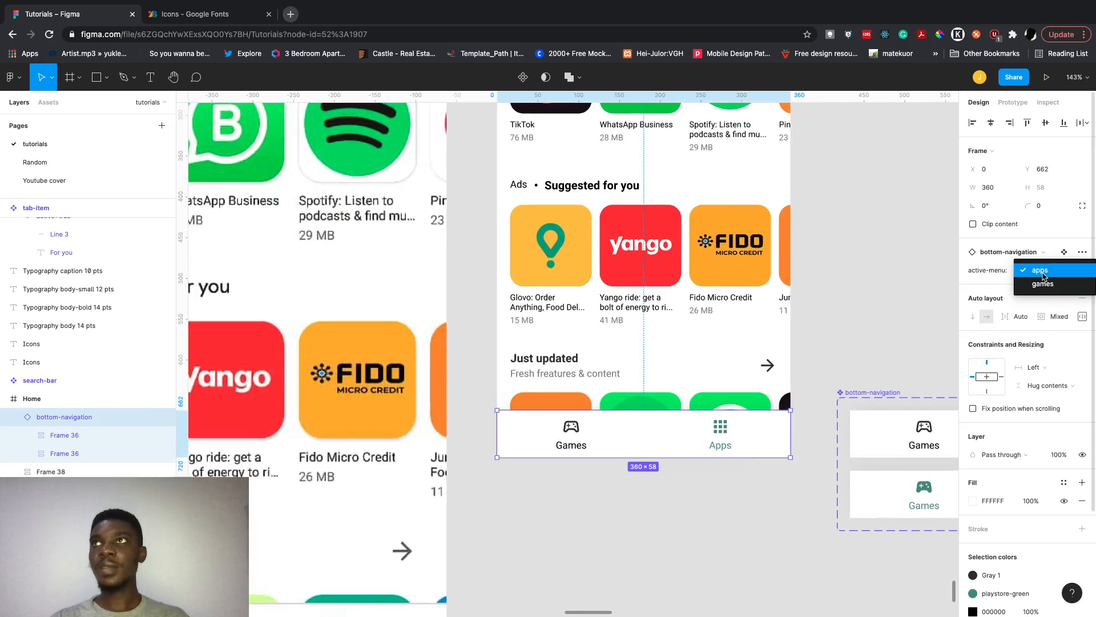
pyautogui.click(1047, 292)
pyautogui.click(1052, 272)
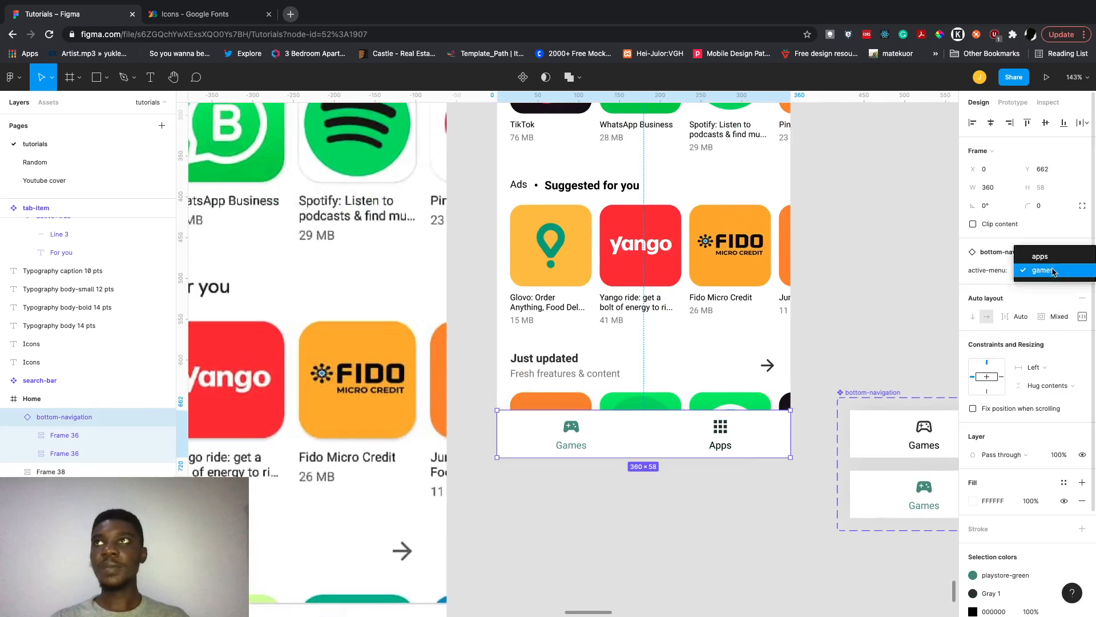
pyautogui.click(1042, 257)
pyautogui.scroll(-5, 834, 379)
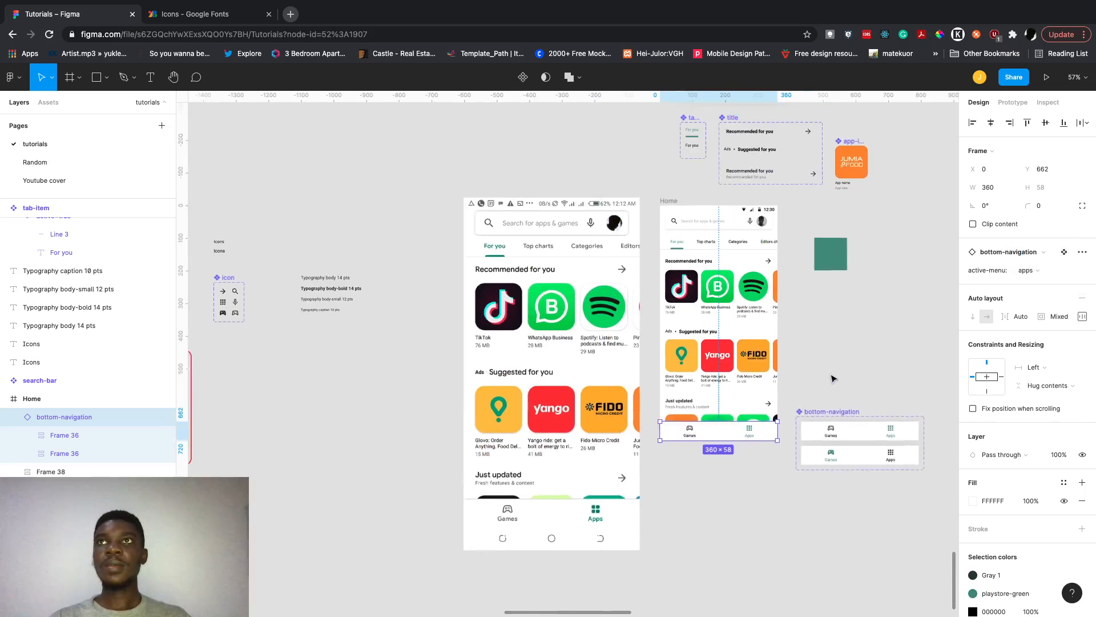
# Move the bottom-navigation component set up beside the other components above the Home frame.
pyautogui.moveTo(799, 443); pyautogui.dragTo(886, 133)
pyautogui.hscroll(5, 886, 132)
pyautogui.scroll(4, 886, 132)
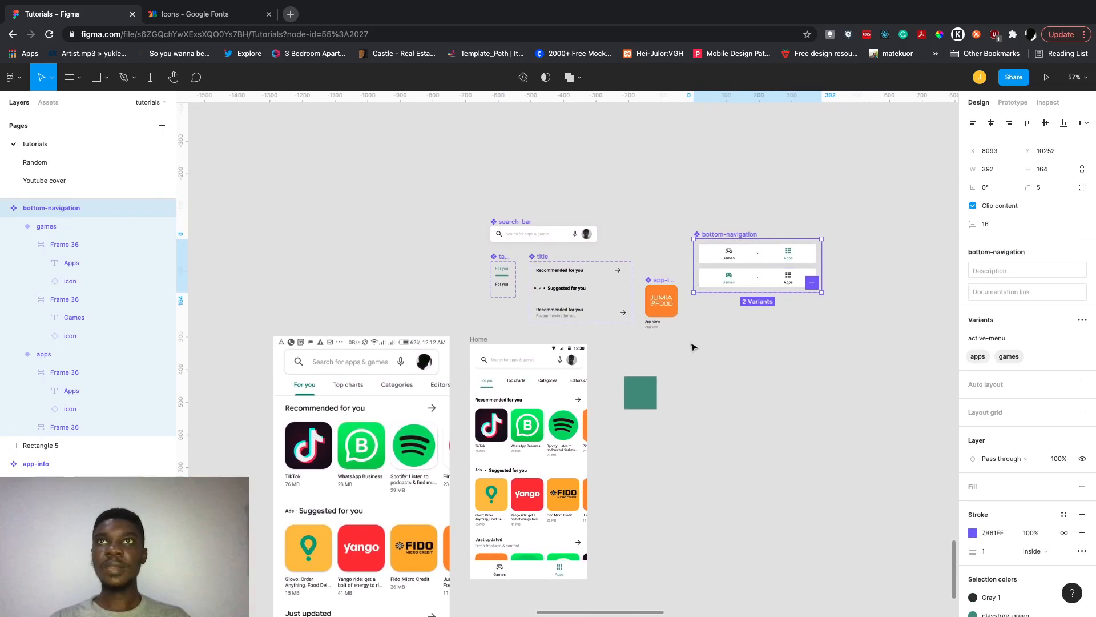
pyautogui.click(739, 349)
pyautogui.hscroll(4, 834, 198)
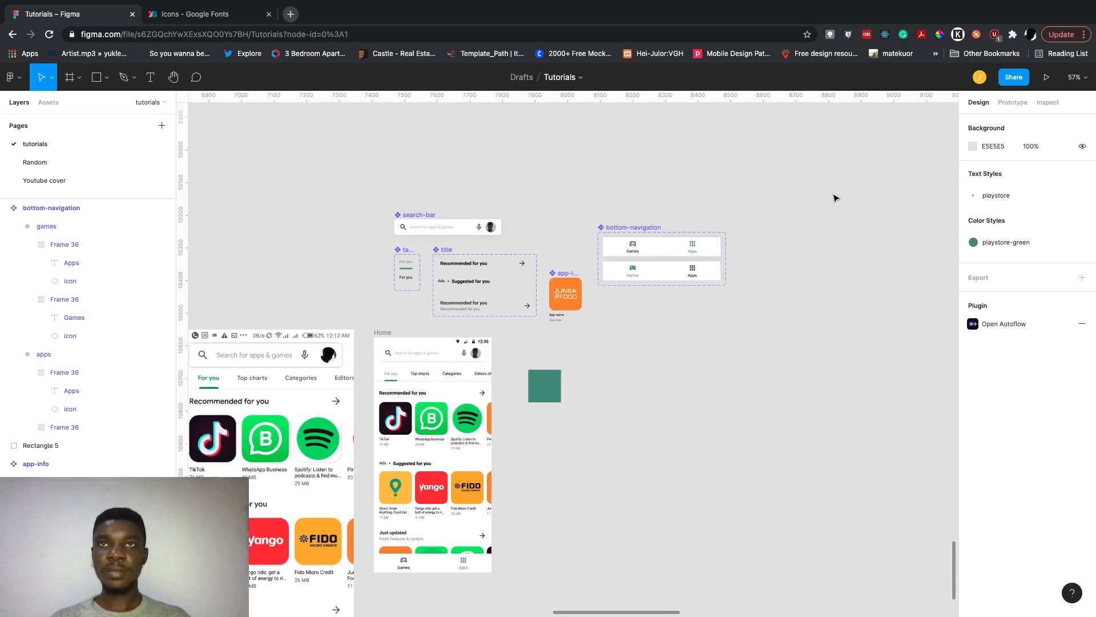
# Delete the green sample square beside Home and draw an empty frame of about 1122 × 574 in its place.
pyautogui.click(531, 384)
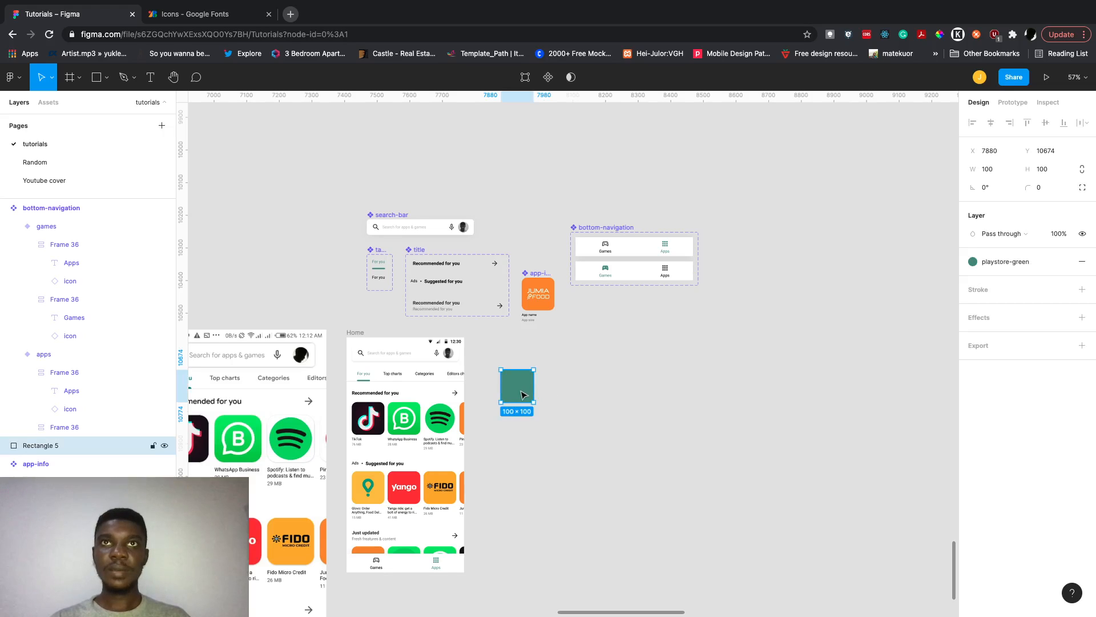
pyautogui.press('Delete')
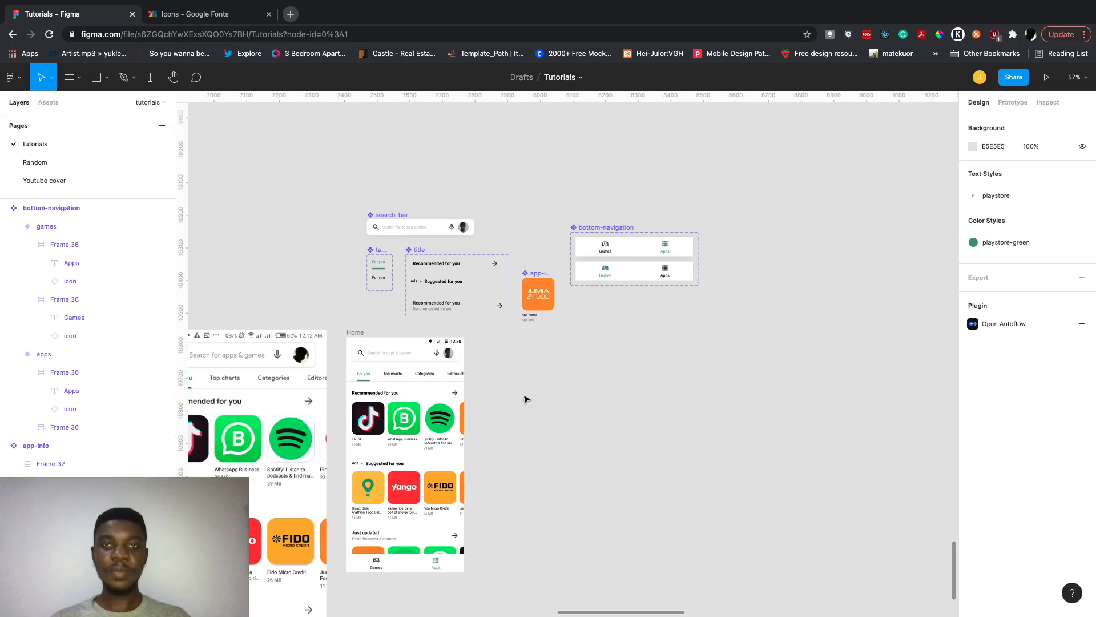
pyautogui.press('f')
pyautogui.moveTo(509, 356); pyautogui.dragTo(876, 544)
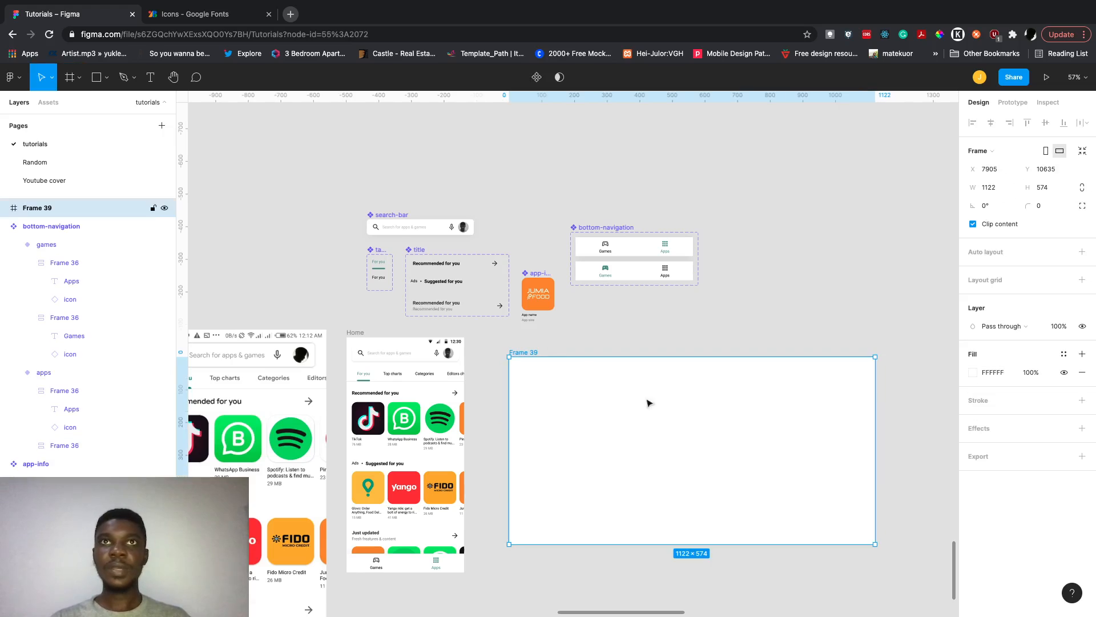
# Move the search-bar, tab-item, title, app-info and bottom-navigation components together into the new frame beside Home.
pyautogui.moveTo(341, 206); pyautogui.dragTo(728, 334)
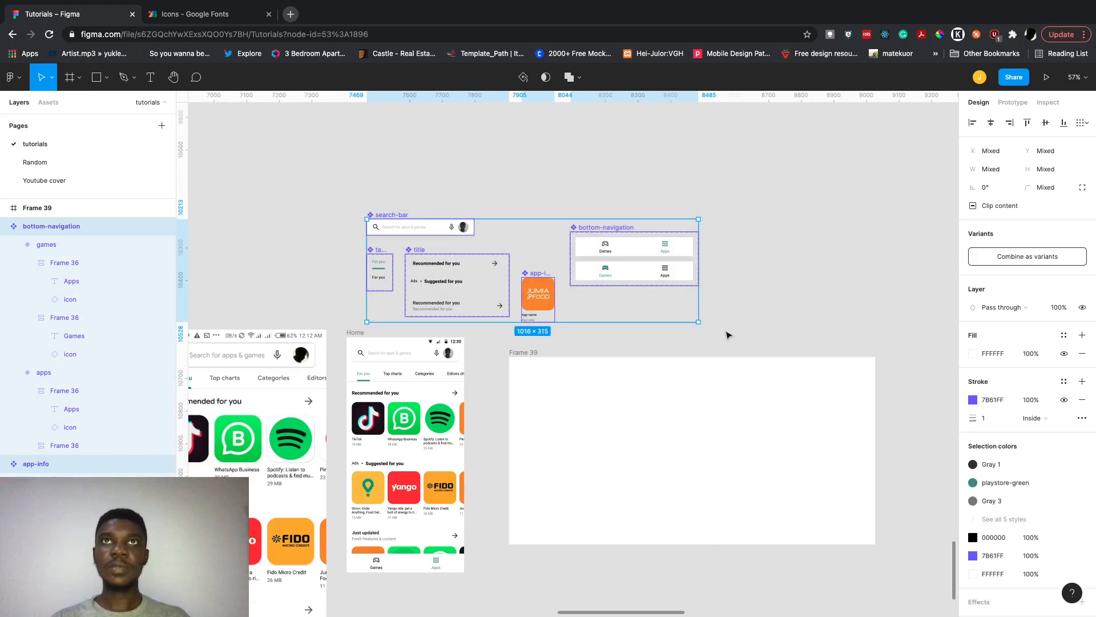
pyautogui.moveTo(611, 232); pyautogui.dragTo(771, 406)
pyautogui.click(848, 490)
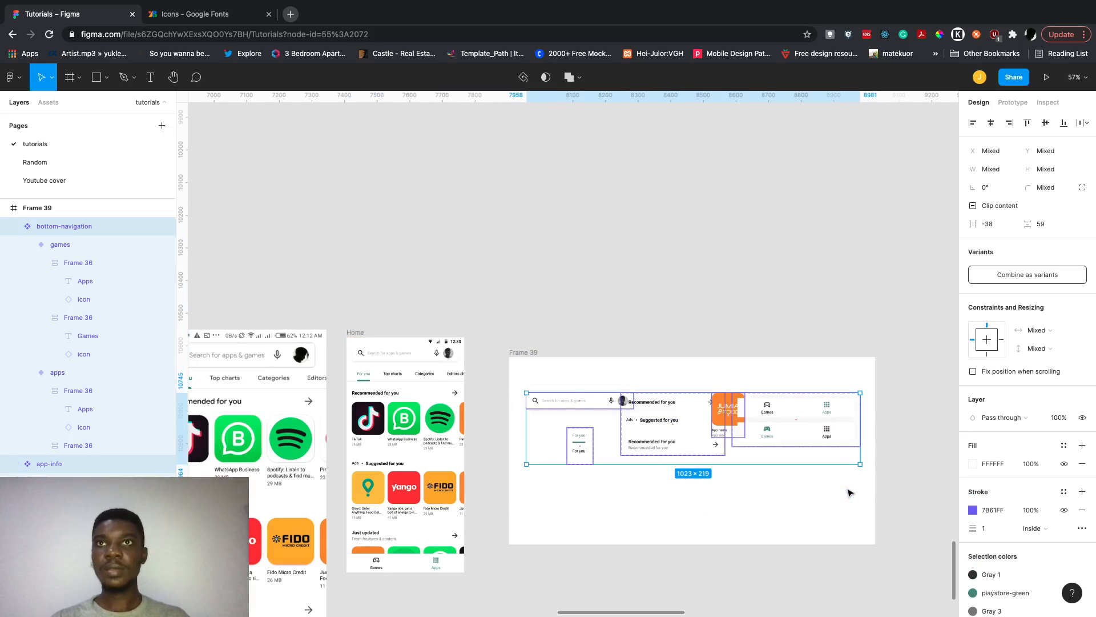
pyautogui.click(819, 494)
# Arrange the components compactly with tab-item and title under search-bar, app-info under tab-item and bottom-navigation under title, and shift the whole group up in the frame.
pyautogui.moveTo(639, 431); pyautogui.dragTo(553, 503)
pyautogui.moveTo(579, 439); pyautogui.dragTo(540, 428)
pyautogui.moveTo(590, 469); pyautogui.dragTo(621, 424)
pyautogui.moveTo(722, 407); pyautogui.dragTo(640, 449)
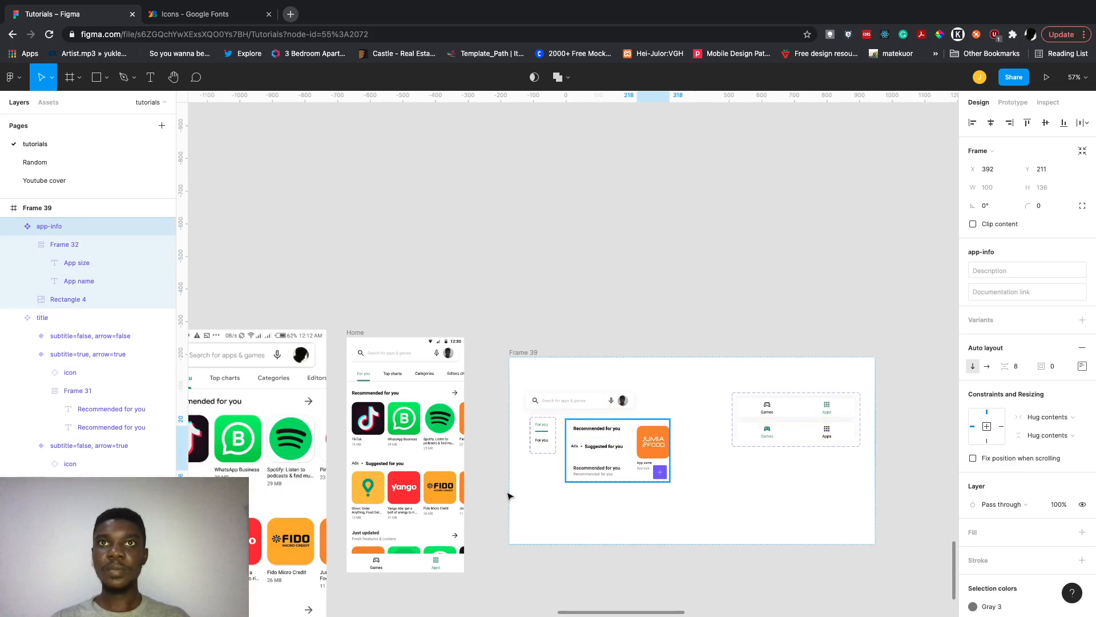
pyautogui.moveTo(510, 495); pyautogui.dragTo(537, 483)
pyautogui.moveTo(799, 419); pyautogui.dragTo(643, 510)
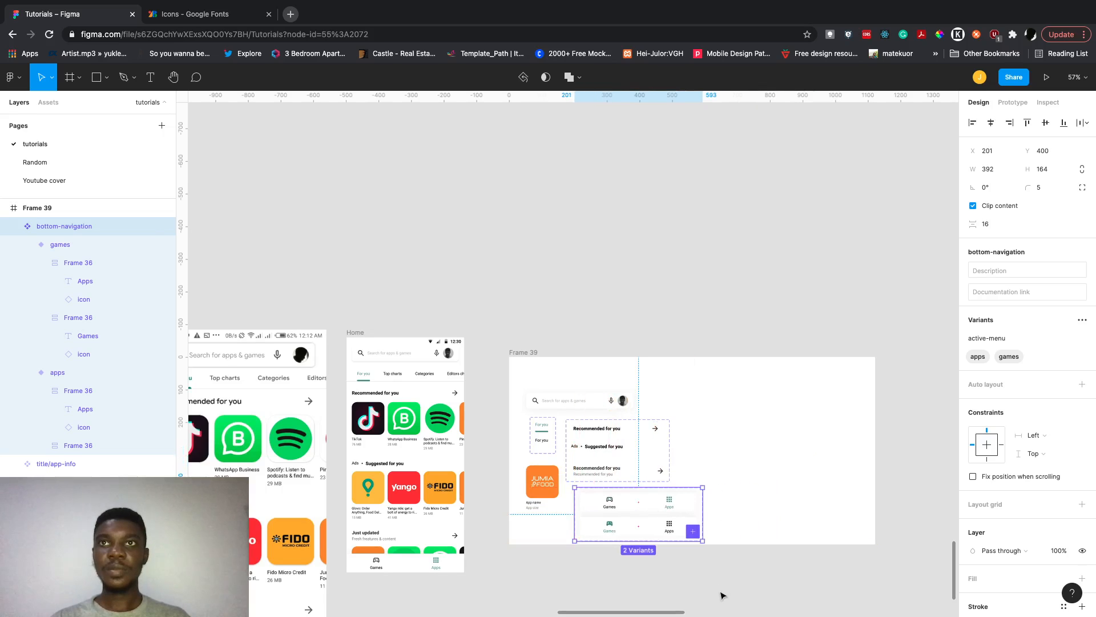
pyautogui.moveTo(720, 594); pyautogui.dragTo(542, 365)
pyautogui.click(543, 366)
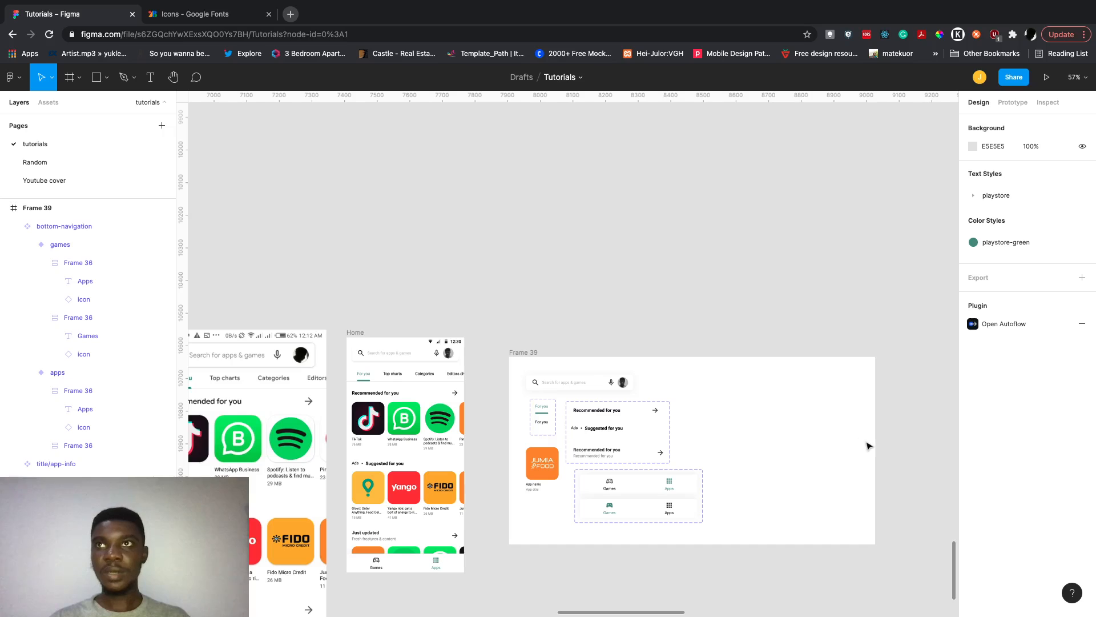
# Narrow the component frame to a width of 627 and set its fill to the light grey hex fa.
pyautogui.click(581, 358)
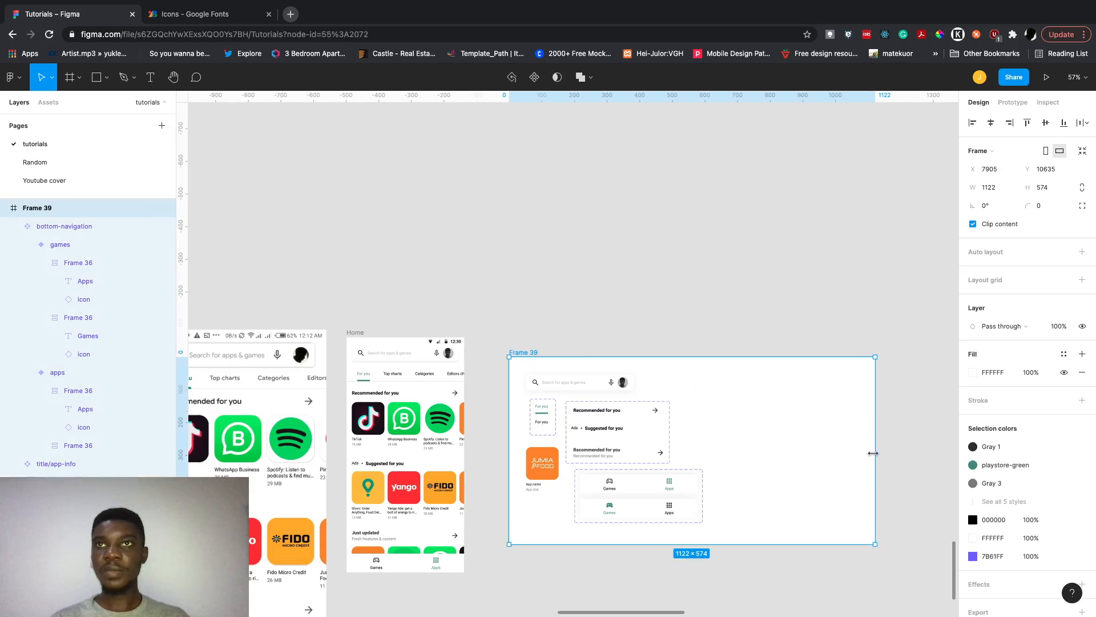
pyautogui.moveTo(873, 453); pyautogui.dragTo(713, 471)
pyautogui.scroll(5, 594, 483)
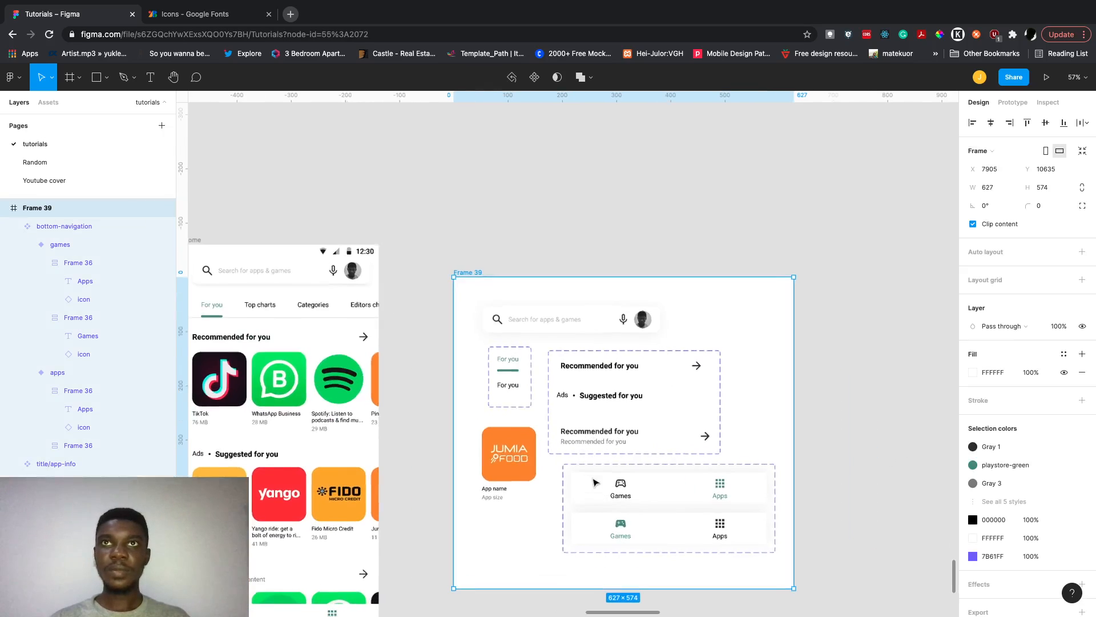
pyautogui.click(991, 372)
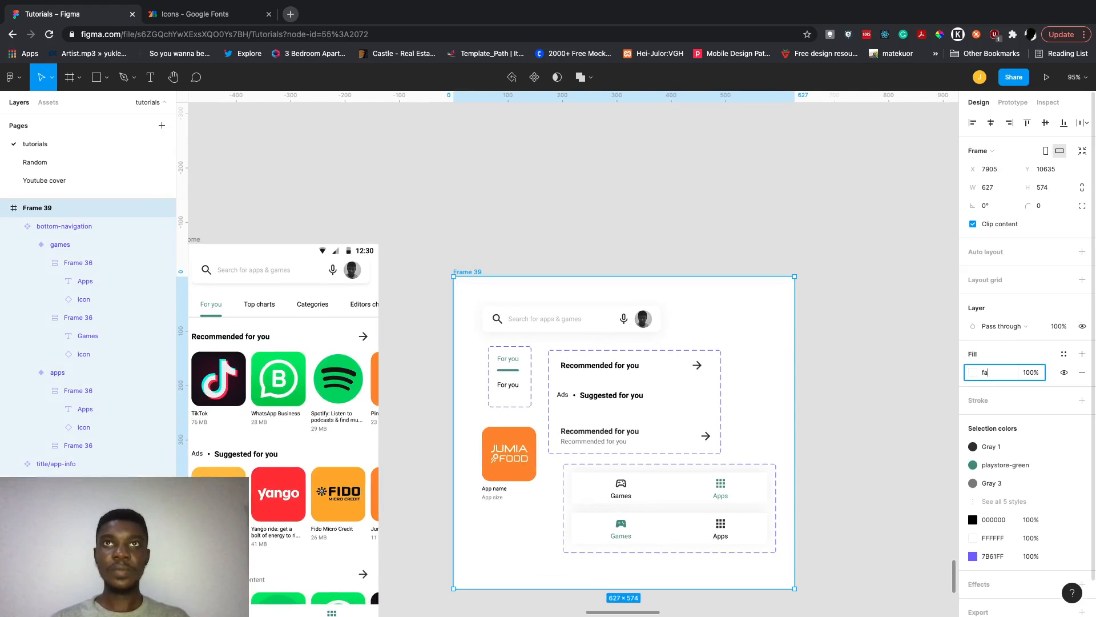
pyautogui.click(846, 367)
pyautogui.scroll(-1, 849, 368)
# Add a white FFFFFF fill to the title, tab-item and bottom-navigation component sets.
pyautogui.click(717, 371)
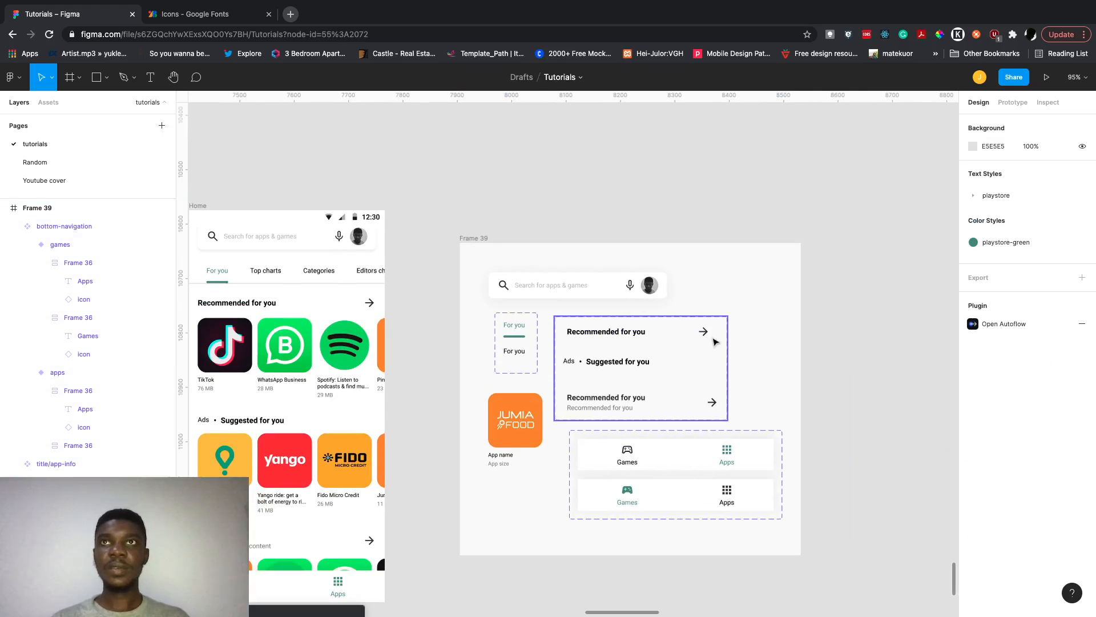
pyautogui.press('f')
pyautogui.press('v')
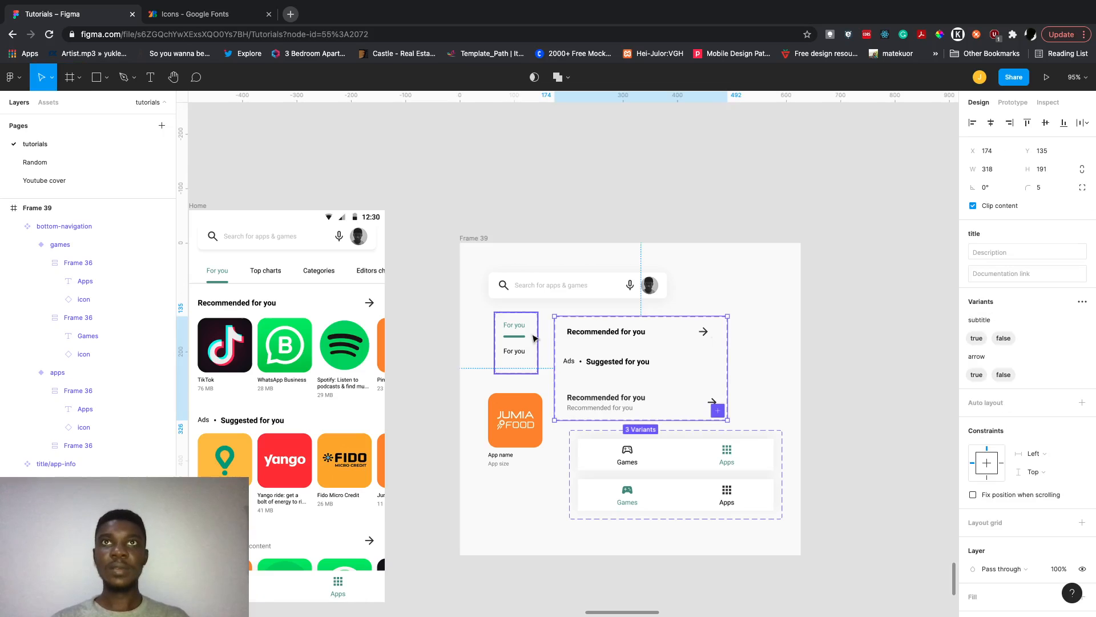
pyautogui.keyDown('shift'); pyautogui.click(533, 337); pyautogui.keyUp('shift')
pyautogui.keyDown('shift'); pyautogui.click(535, 445); pyautogui.keyUp('shift')
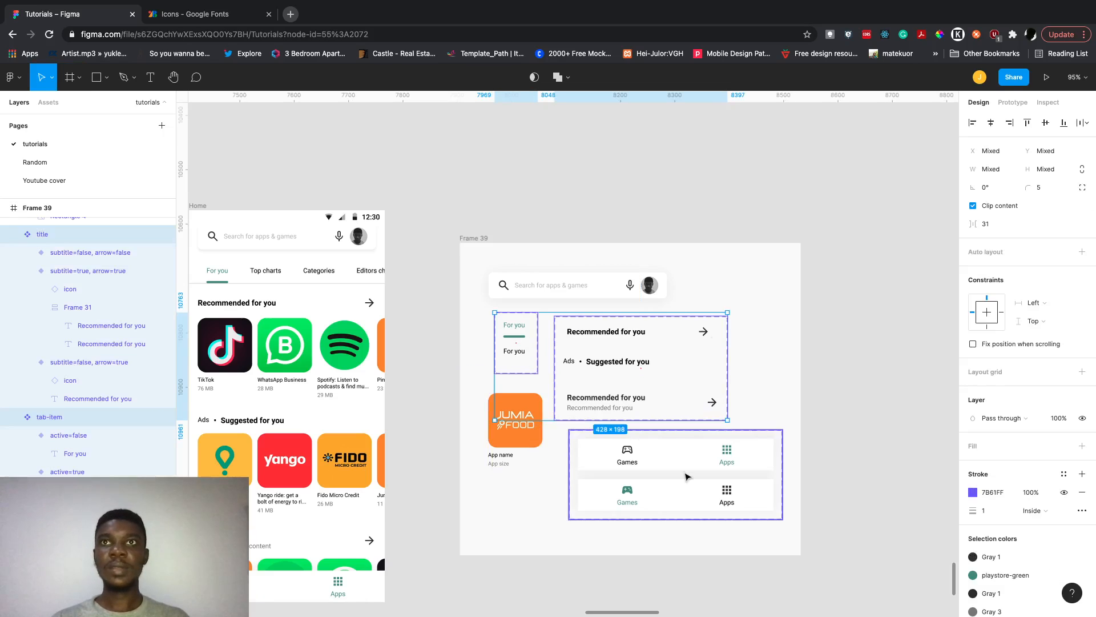
pyautogui.keyDown('shift'); pyautogui.click(781, 480); pyautogui.keyUp('shift')
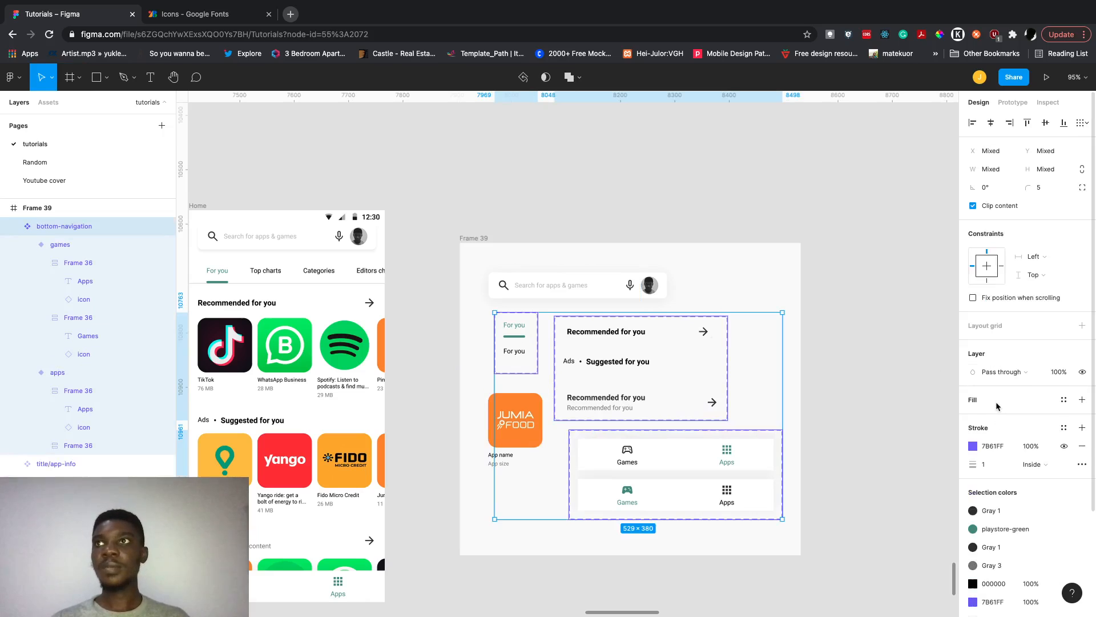
pyautogui.click(998, 406)
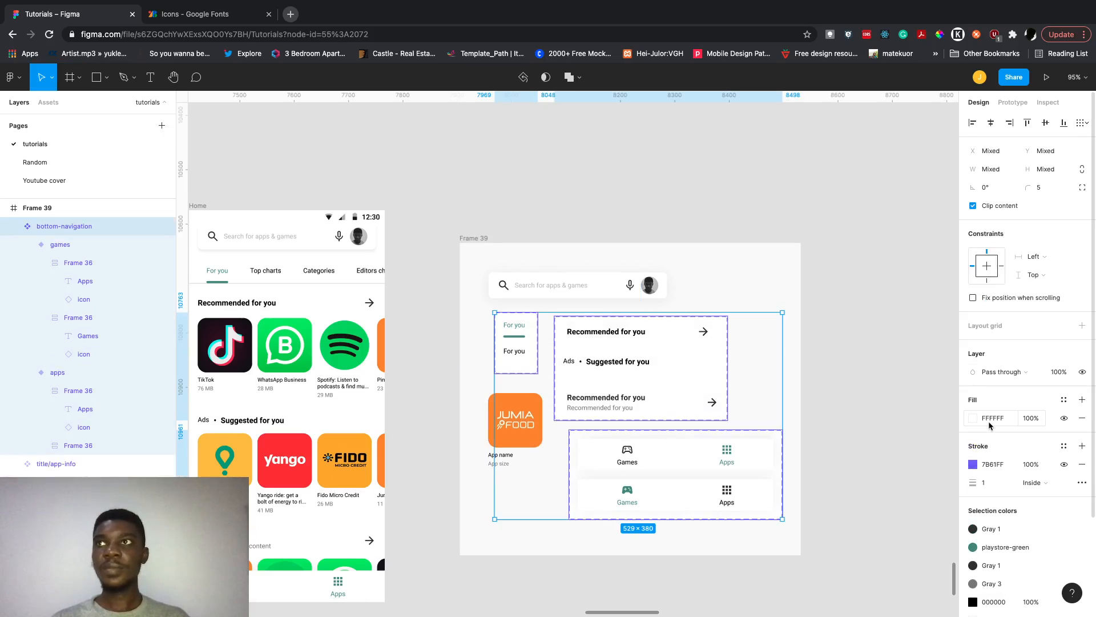
pyautogui.click(993, 417)
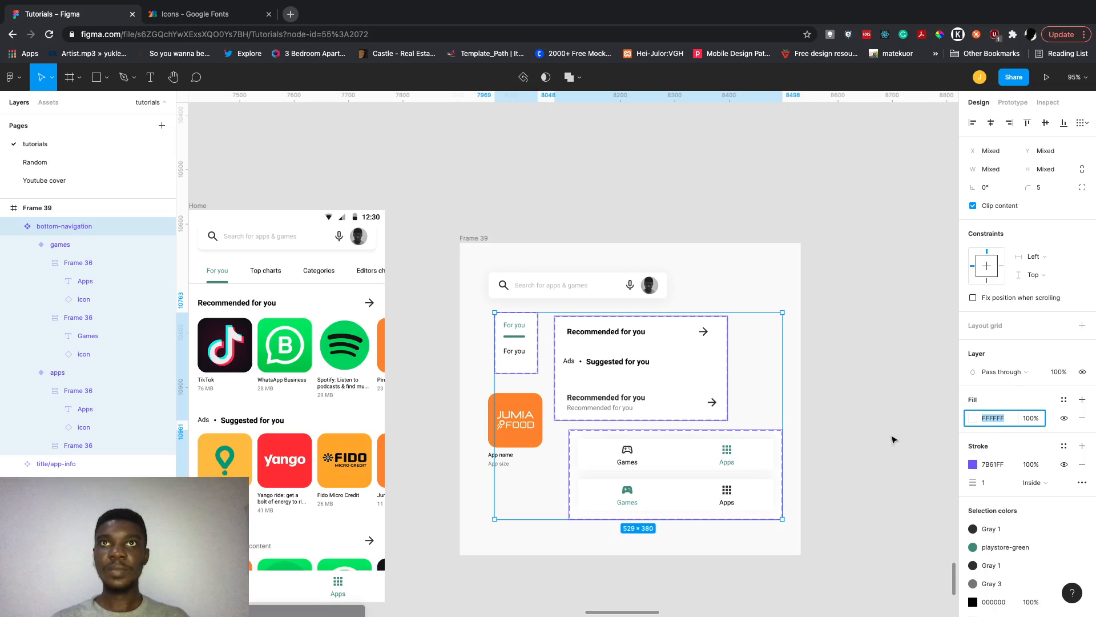
pyautogui.click(894, 439)
pyautogui.hscroll(-5, 893, 439)
pyautogui.hscroll(-5, 893, 439)
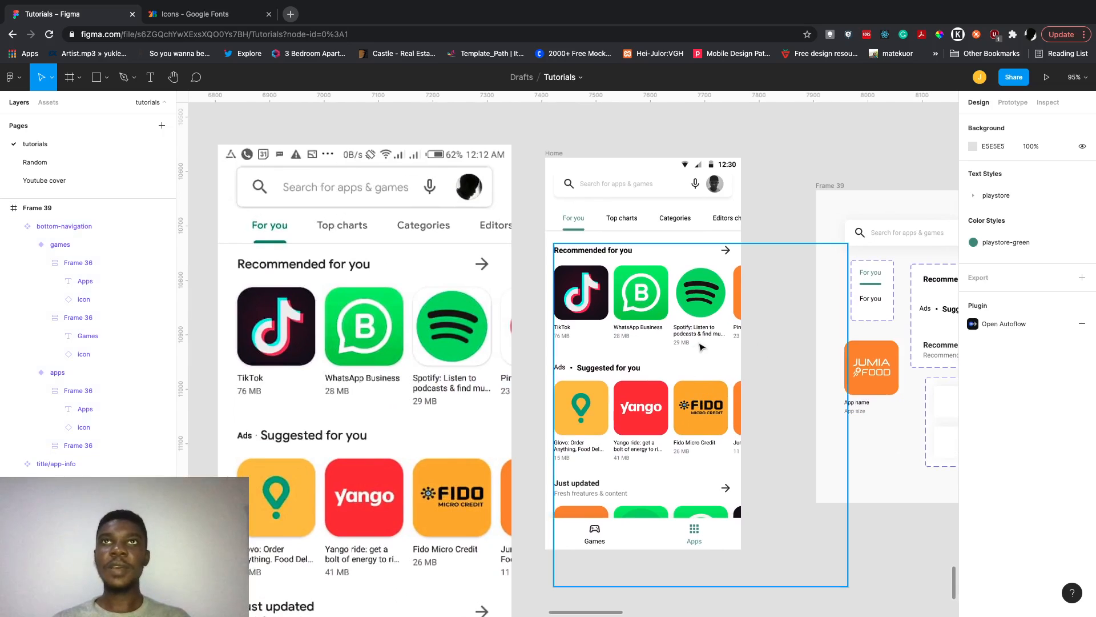
pyautogui.hscroll(2, 705, 343)
pyautogui.scroll(2, 741, 191)
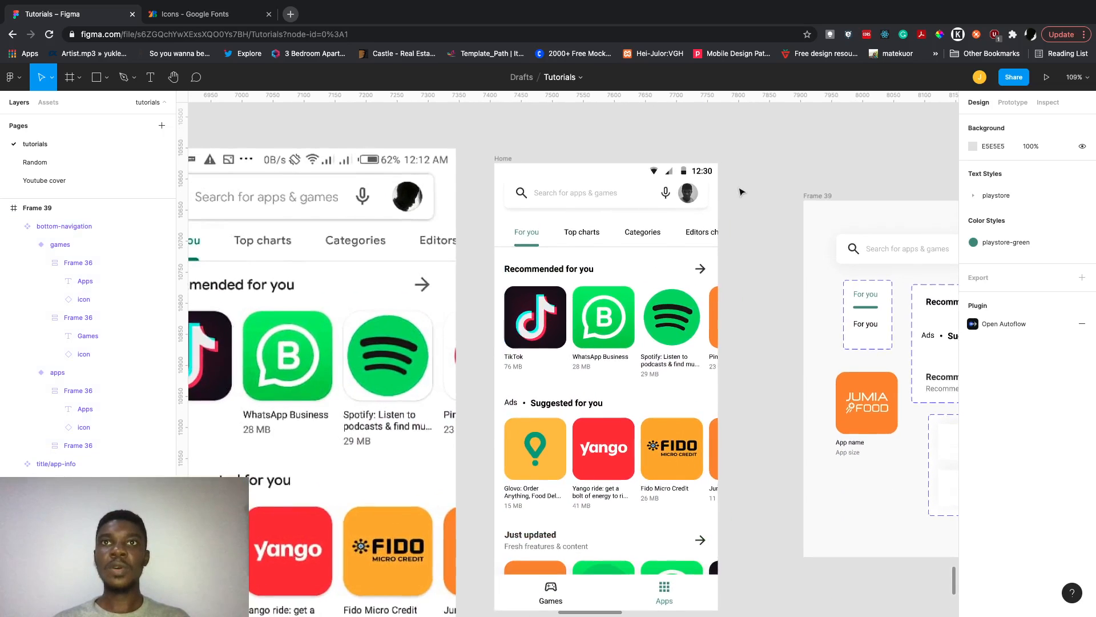
pyautogui.scroll(-2, 685, 166)
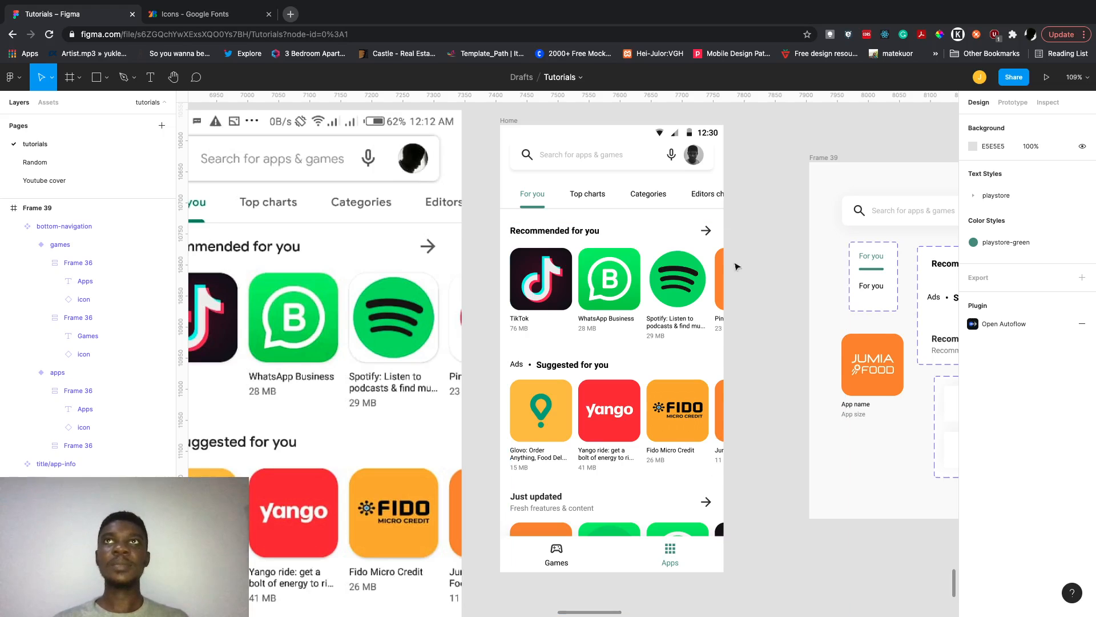
pyautogui.hscroll(-2, 741, 210)
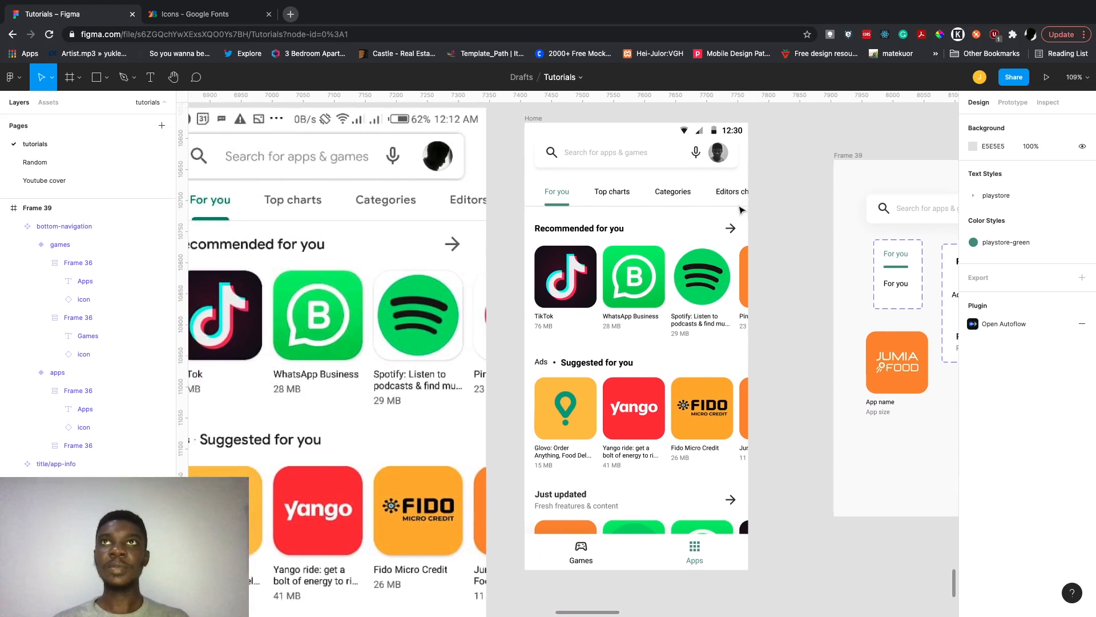